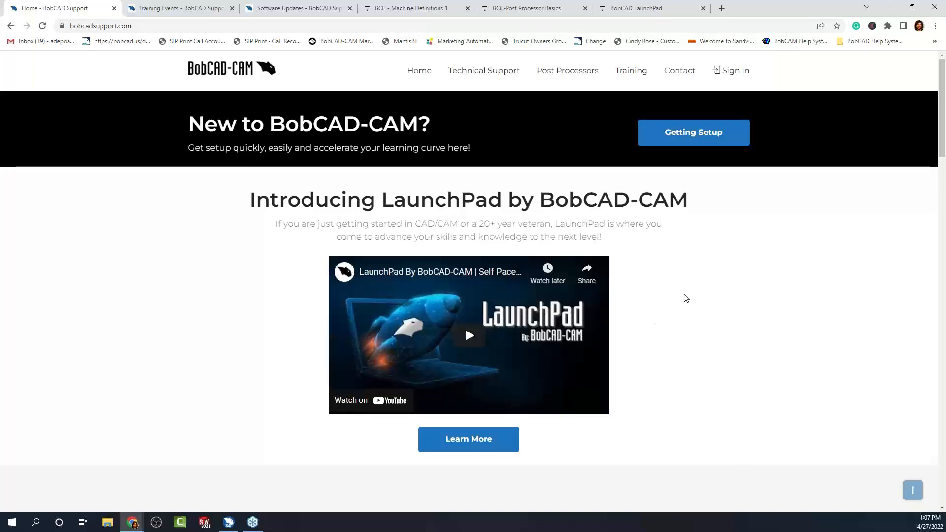
# Look over the BobCAD support home page, including the Knowledgebase search and the support, posting and training resources.
pyautogui.scroll(-9, 685, 299)
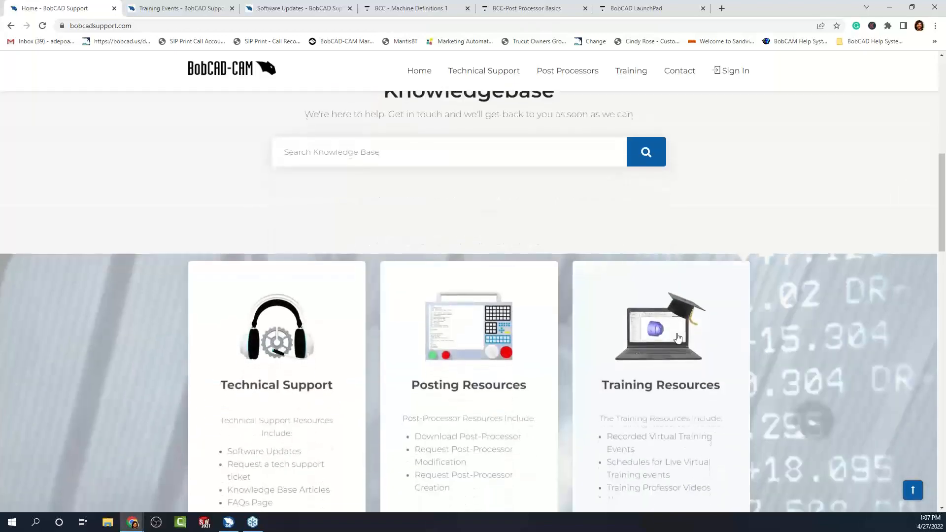
pyautogui.scroll(10, 678, 335)
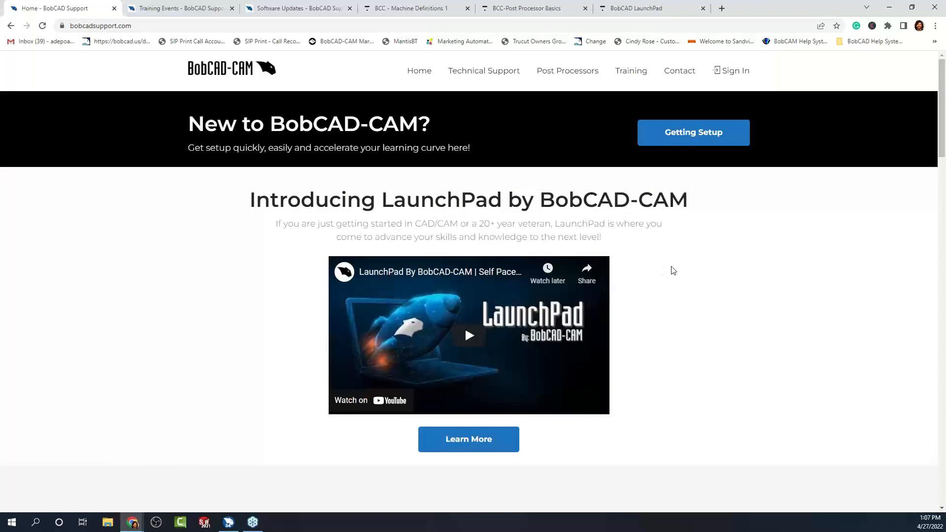
pyautogui.scroll(-1, 673, 271)
pyautogui.scroll(-4, 673, 269)
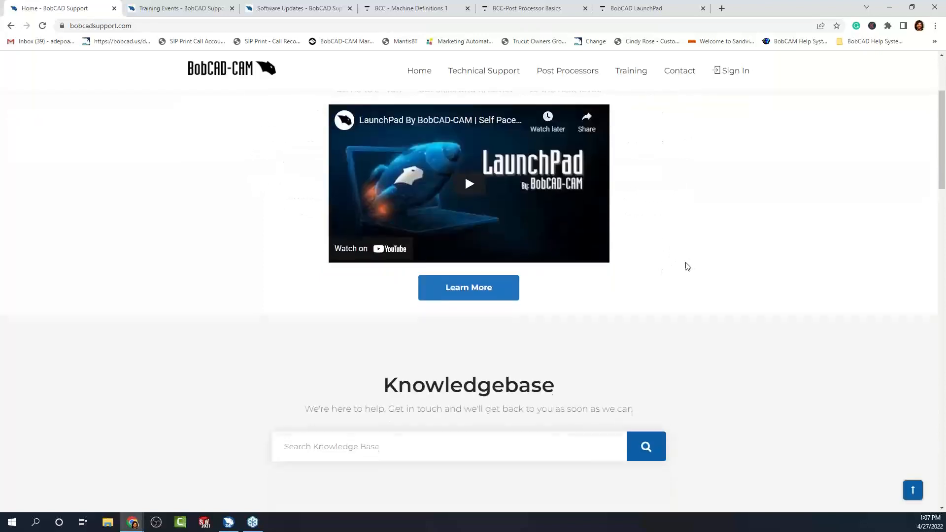
pyautogui.click(377, 352)
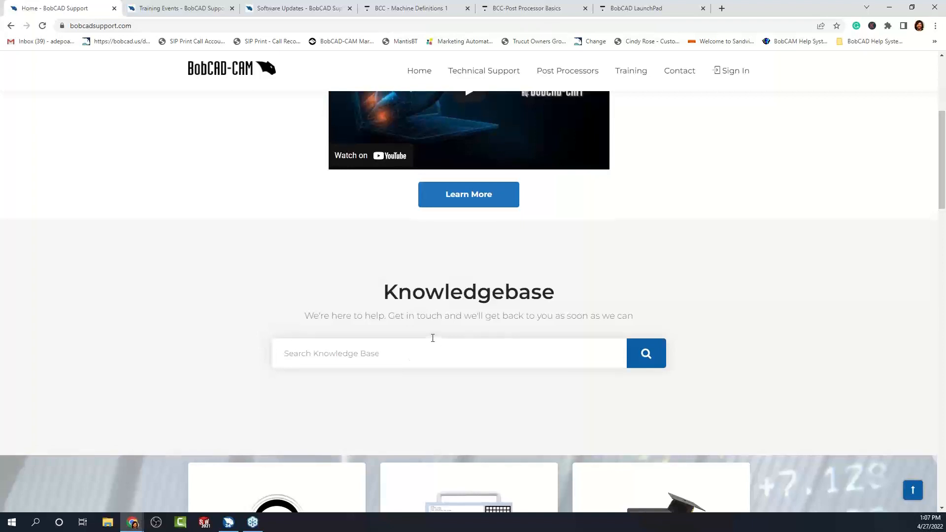
pyautogui.scroll(5, 434, 338)
# Open the Software Updates page under Technical Support and review the BobCAD-CAM update list from V34 down to V26.
pyautogui.moveTo(475, 79)
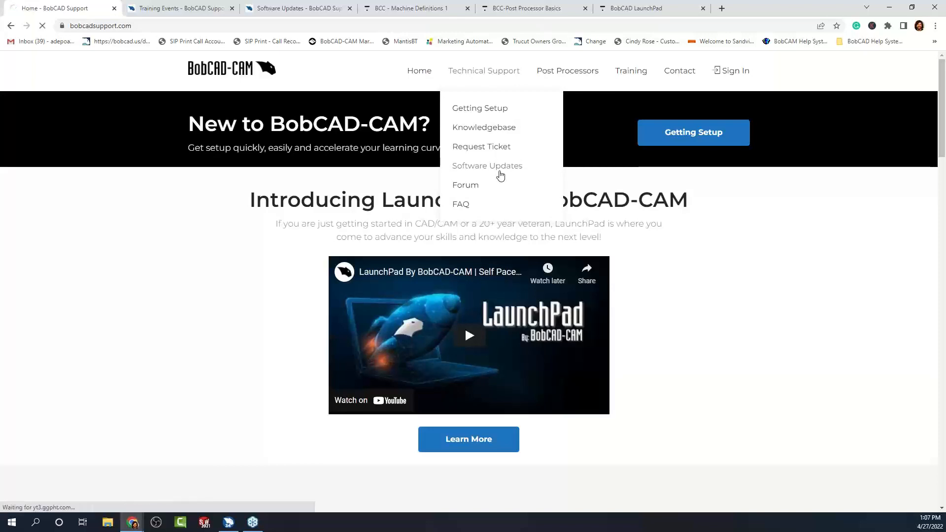
pyautogui.click(500, 175)
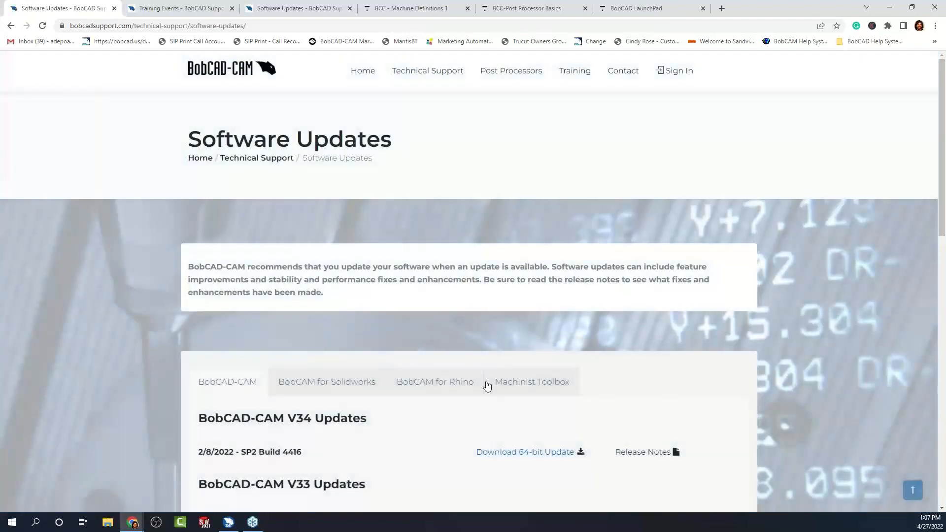
pyautogui.scroll(-4, 478, 352)
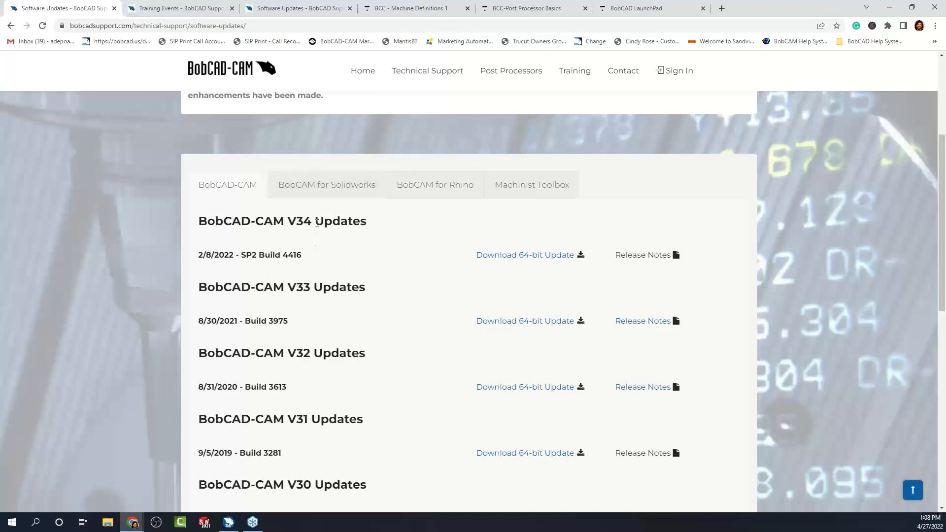
pyautogui.moveTo(316, 222); pyautogui.dragTo(374, 226)
pyautogui.scroll(-2, 377, 322)
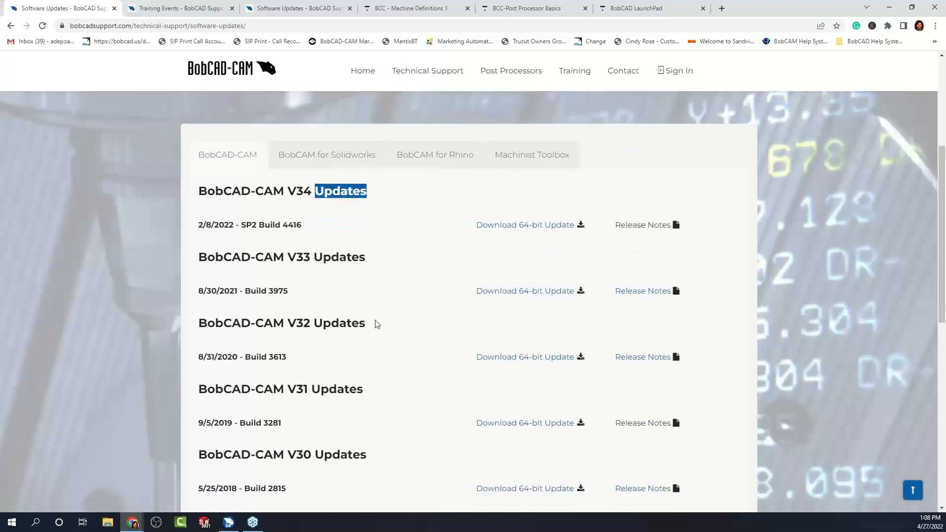
pyautogui.scroll(-6, 399, 404)
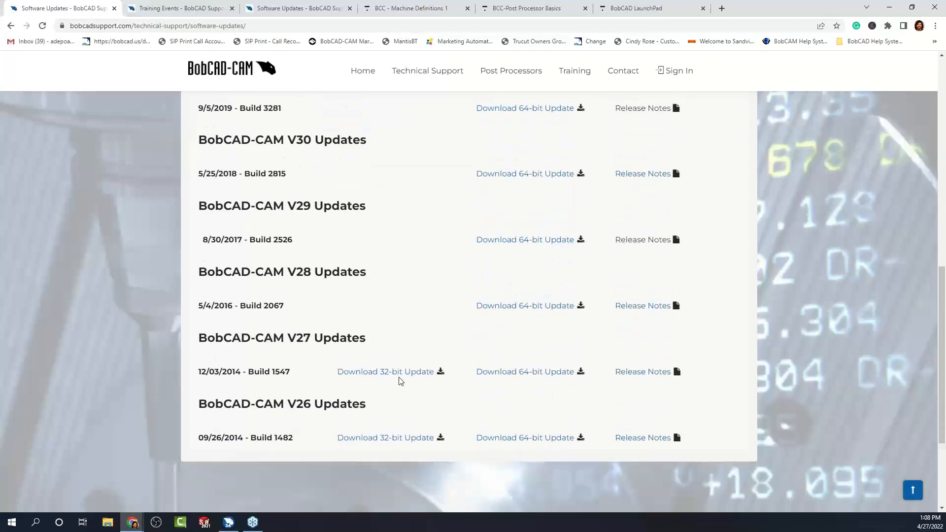
pyautogui.scroll(2, 397, 392)
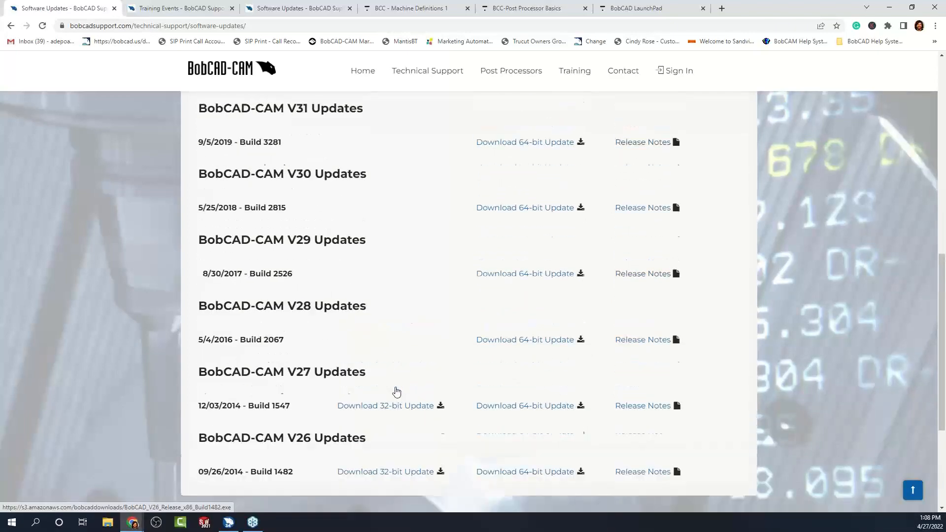
pyautogui.scroll(3, 405, 360)
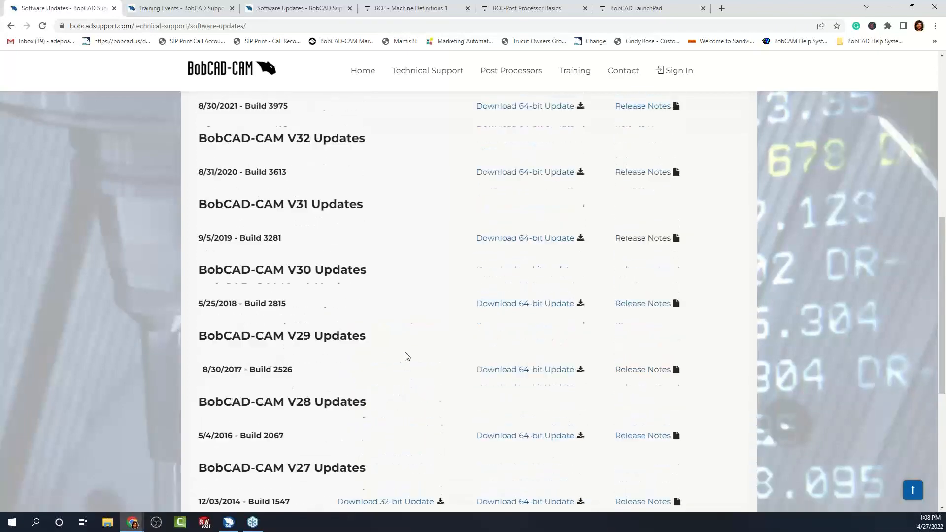
pyautogui.scroll(4, 407, 357)
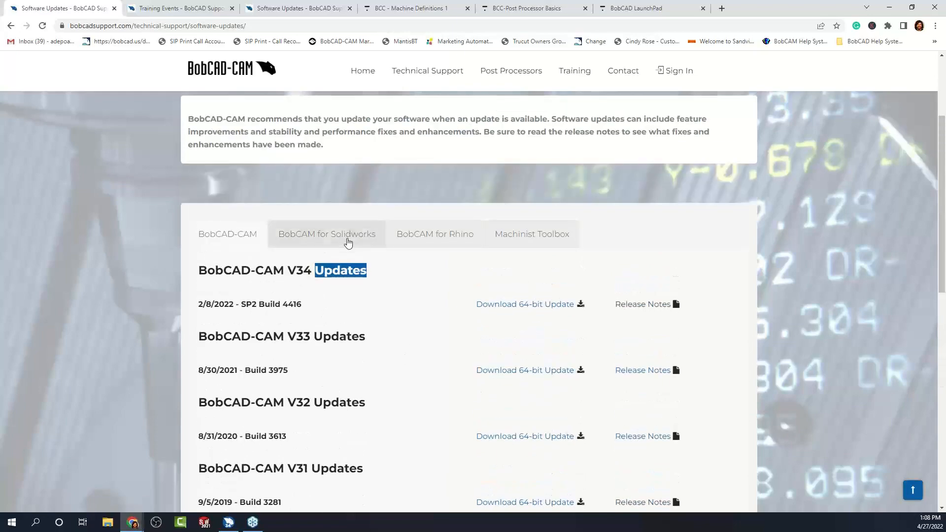
# View the updates for BobCAM for Solidworks and BobCAM for Rhino, and return to the BobCAD-CAM updates.
pyautogui.click(348, 239)
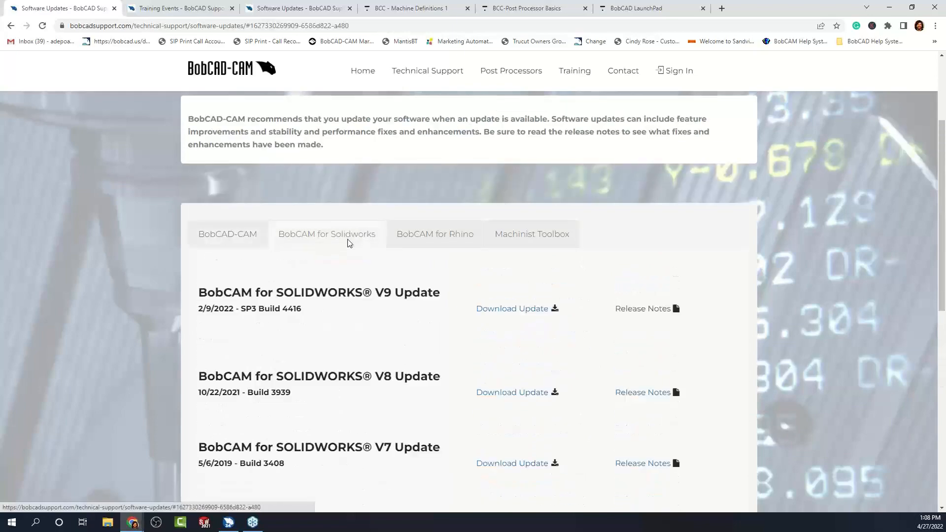
pyautogui.click(439, 235)
pyautogui.click(239, 236)
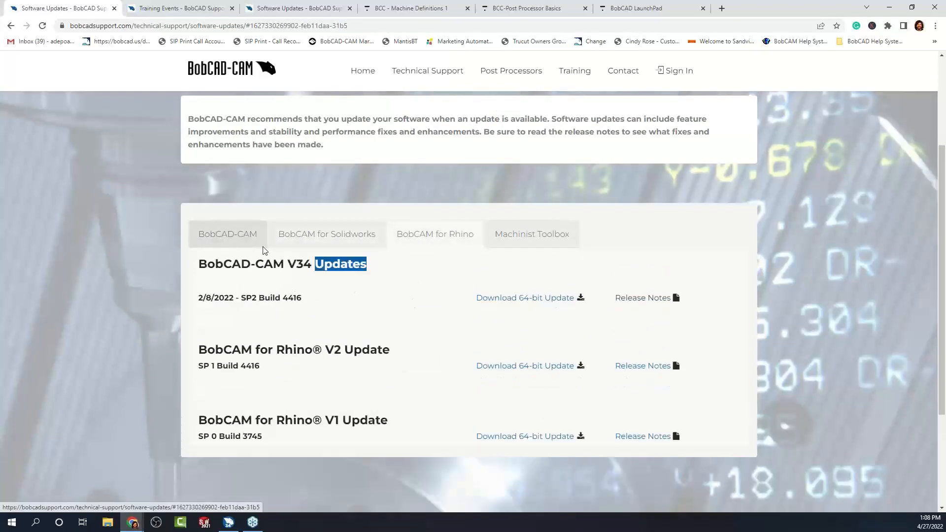
pyautogui.scroll(-1, 408, 326)
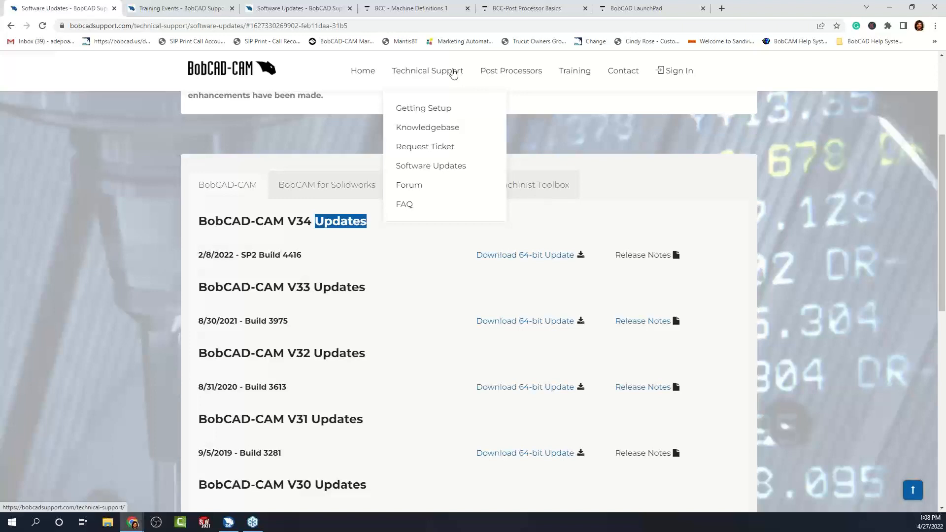
# Open the Virtual Training Schedule and review the upcoming live training events with their dates and registration options.
pyautogui.moveTo(575, 74)
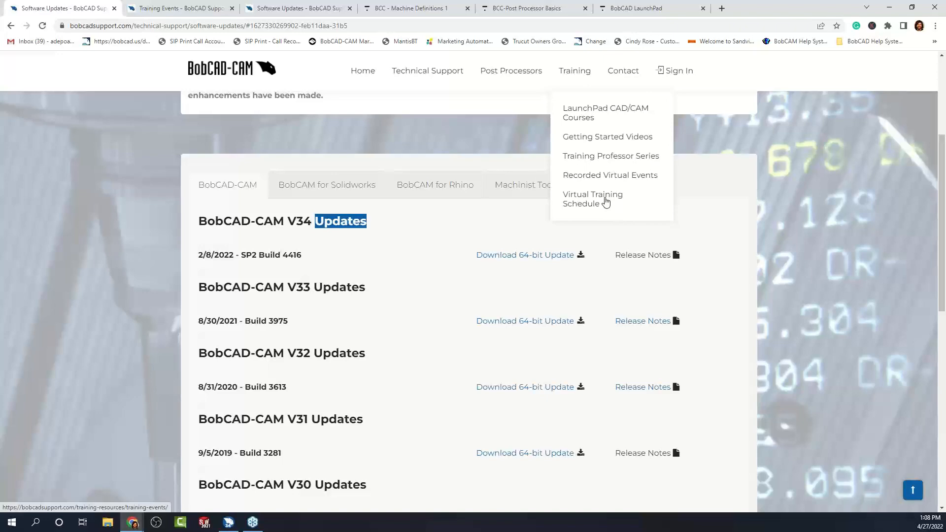
pyautogui.click(606, 202)
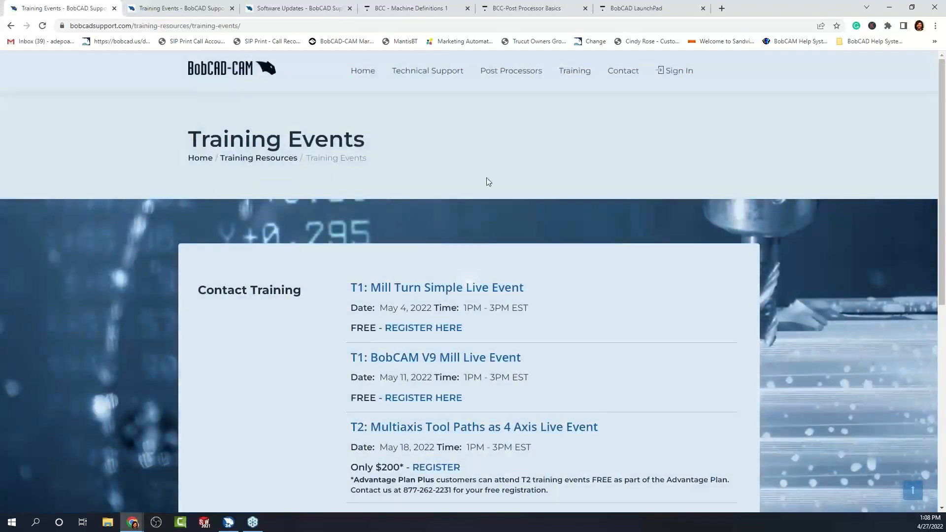
pyautogui.scroll(-5, 556, 215)
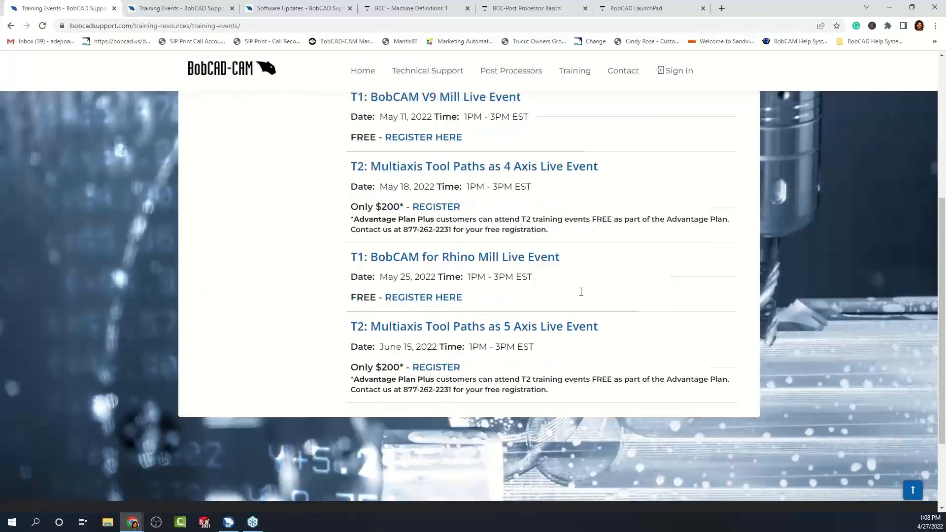
pyautogui.scroll(3, 589, 352)
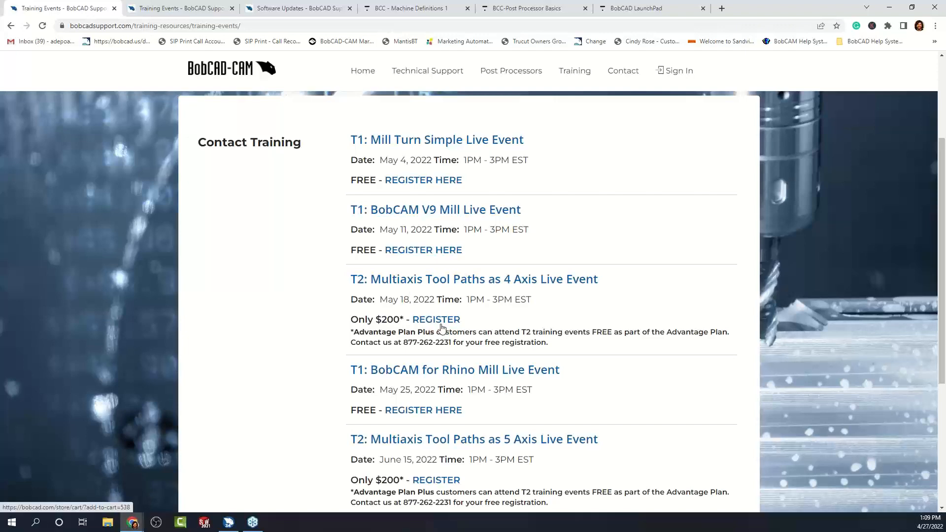
pyautogui.scroll(-2, 553, 307)
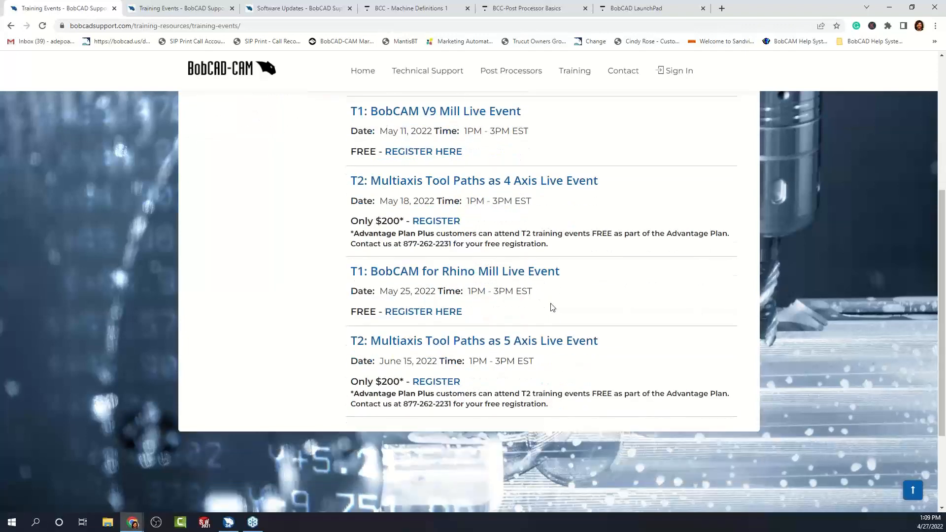
pyautogui.scroll(4, 553, 307)
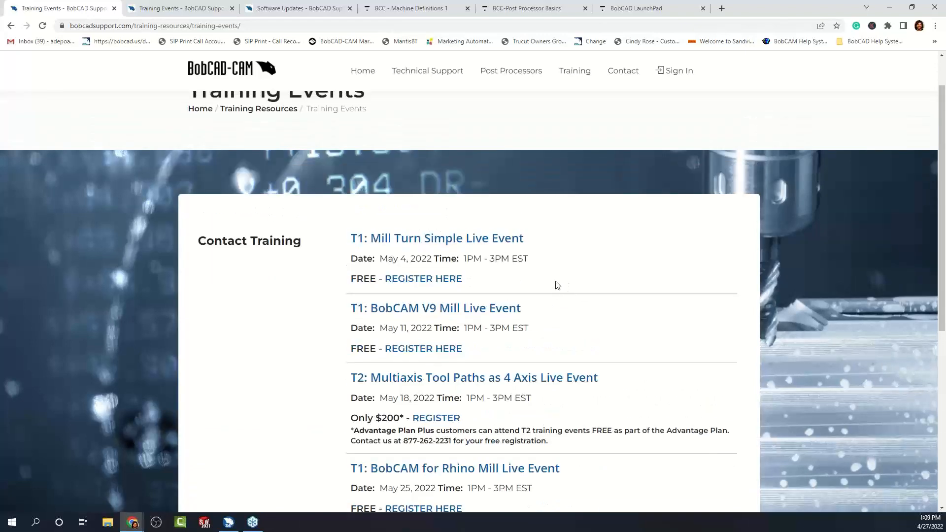
# Switch to the BCC - Machine Definitions 1 course page and examine its purchase options, curriculum and instructor section.
pyautogui.click(414, 9)
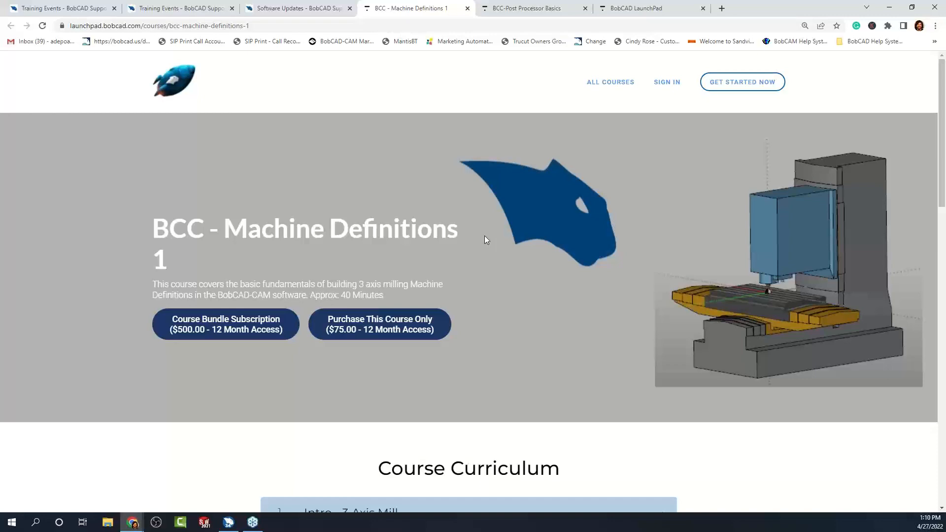
pyautogui.scroll(-4, 493, 267)
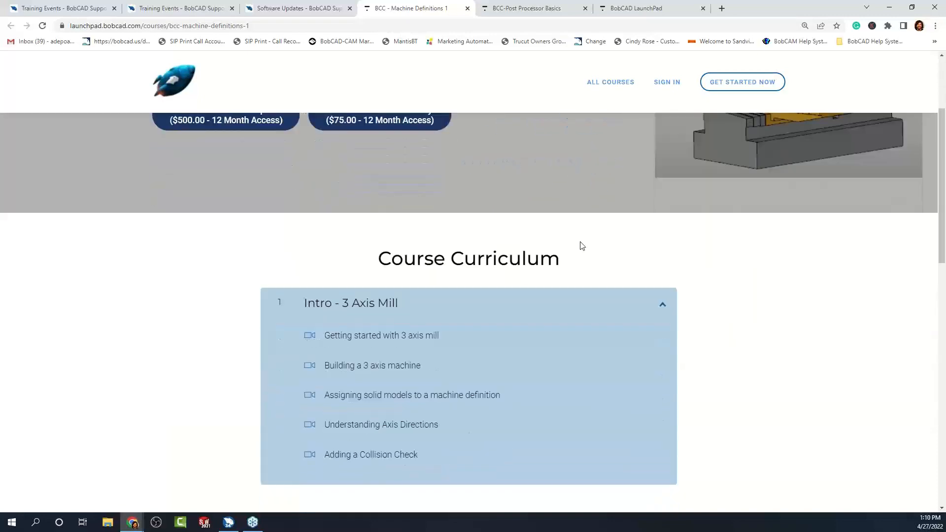
pyautogui.scroll(-2, 578, 232)
pyautogui.scroll(6, 578, 232)
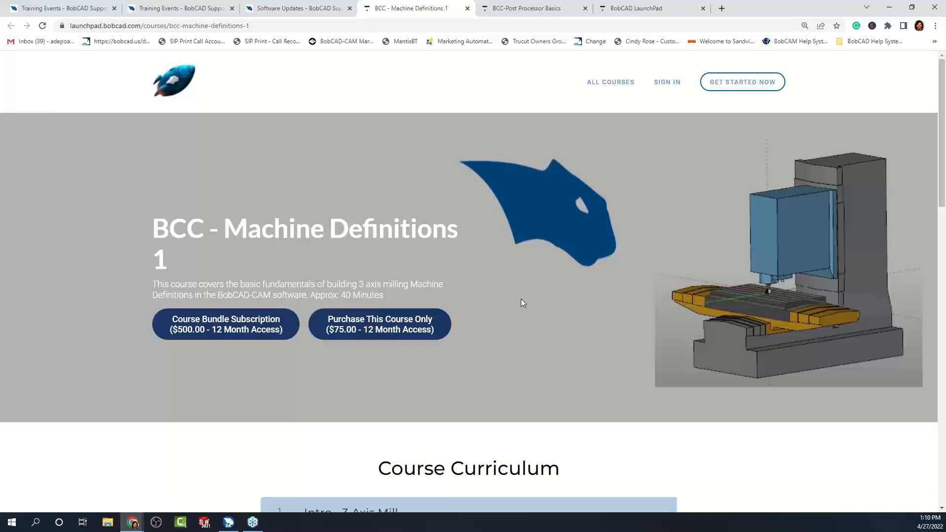
pyautogui.scroll(-4, 594, 242)
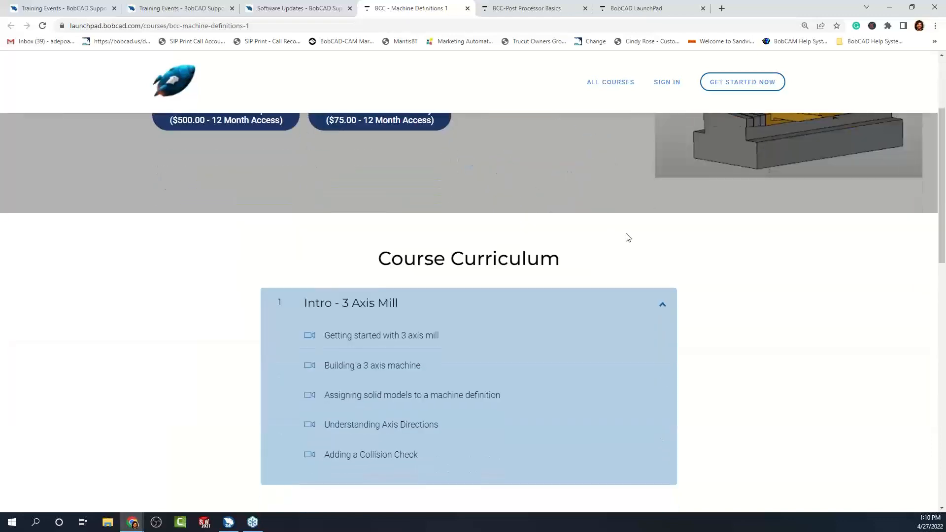
pyautogui.scroll(-4, 619, 226)
pyautogui.scroll(-10, 620, 227)
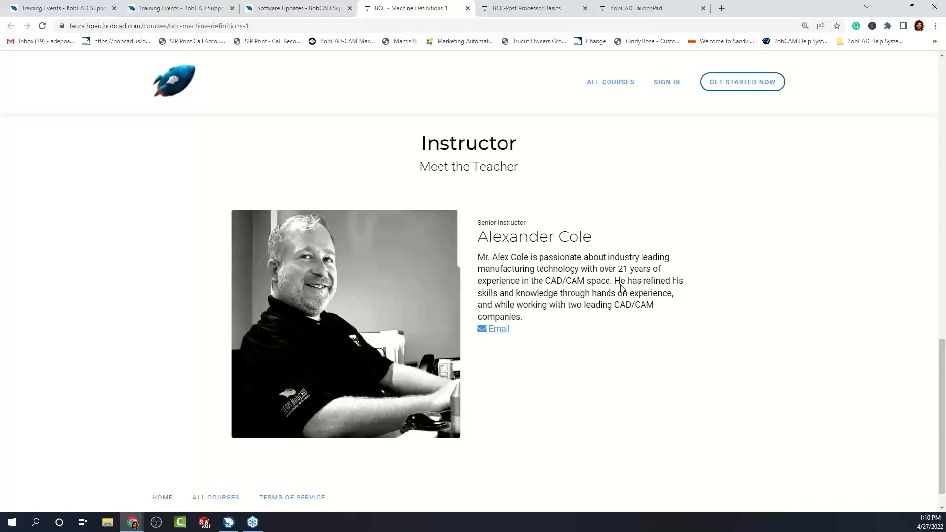
pyautogui.scroll(1, 609, 291)
pyautogui.scroll(15, 609, 291)
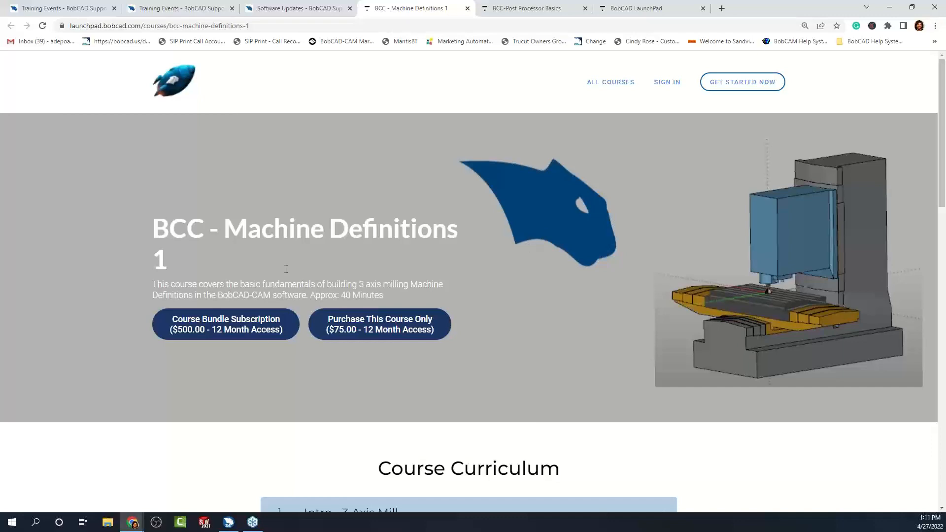
pyautogui.scroll(-6, 575, 299)
pyautogui.scroll(6, 590, 299)
# Switch to the BCC-Post Processor Basics course page and examine its subscription option, curriculum chapters and instructor section.
pyautogui.click(527, 9)
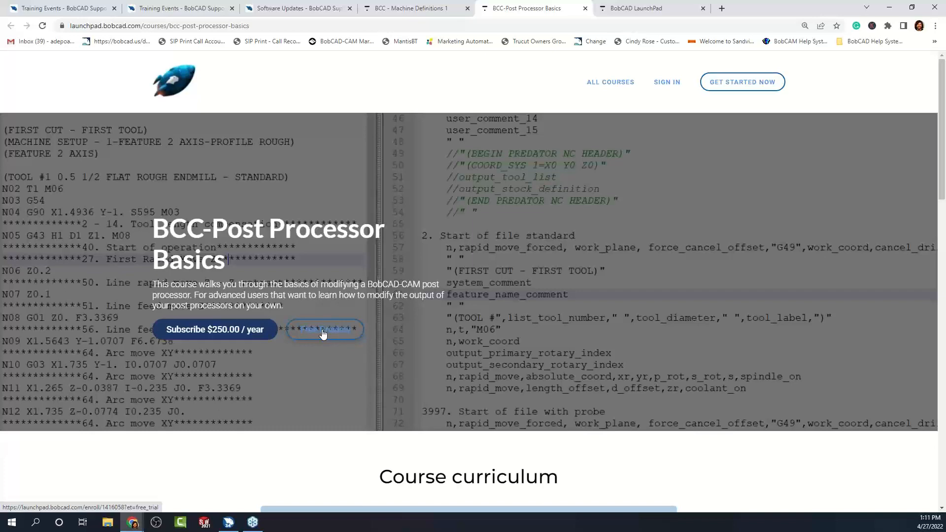
pyautogui.scroll(-6, 345, 296)
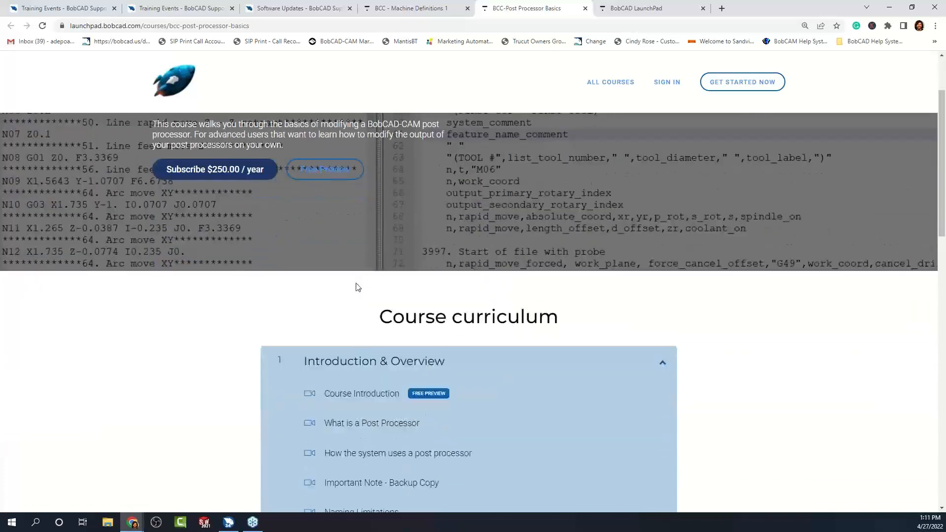
pyautogui.scroll(-2, 572, 295)
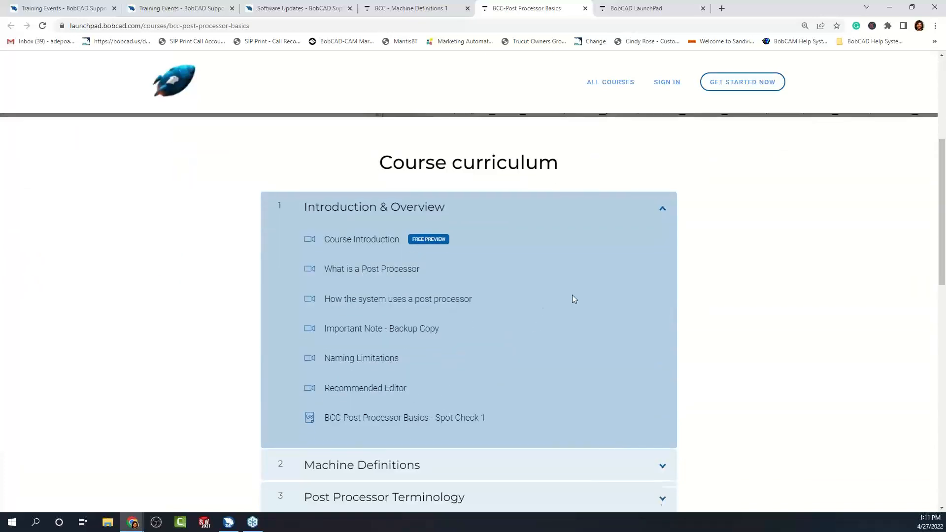
pyautogui.scroll(-3, 572, 295)
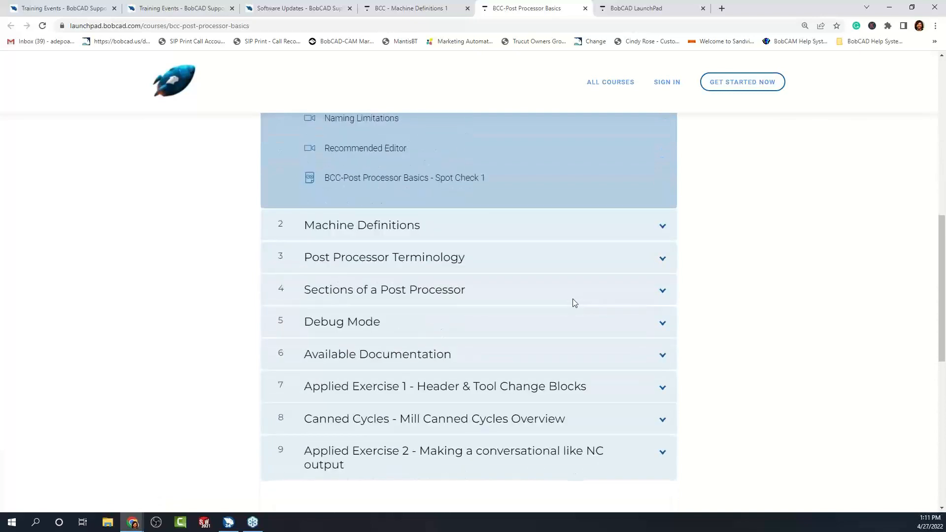
pyautogui.scroll(-2, 572, 298)
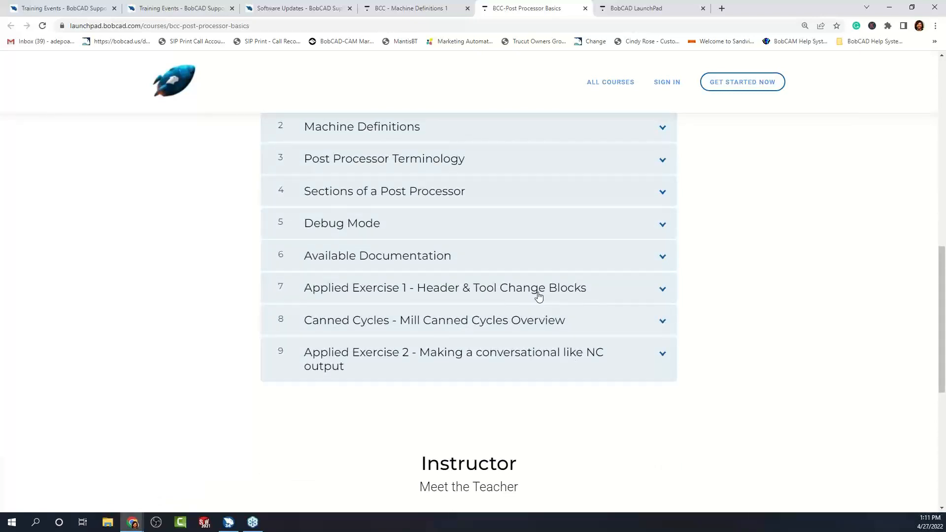
pyautogui.scroll(-1, 579, 281)
pyautogui.scroll(-2, 646, 306)
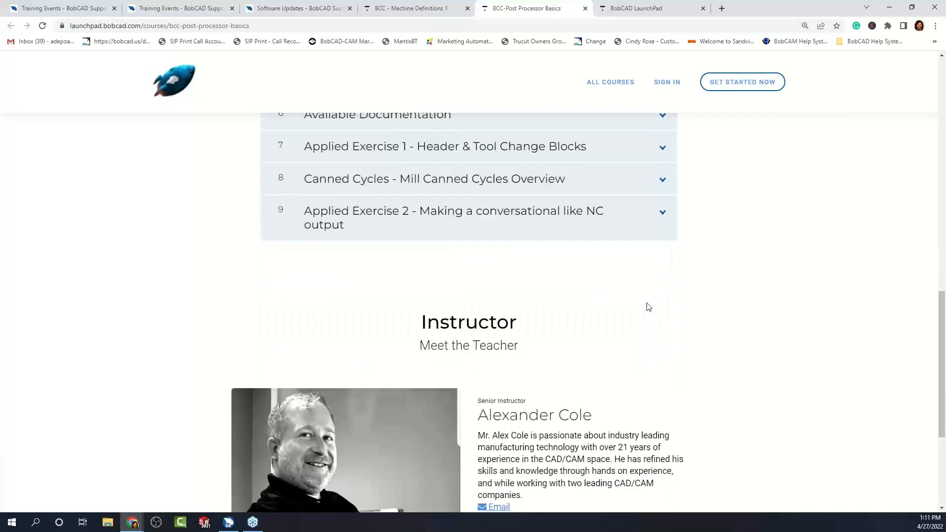
pyautogui.scroll(10, 645, 306)
pyautogui.scroll(5, 629, 300)
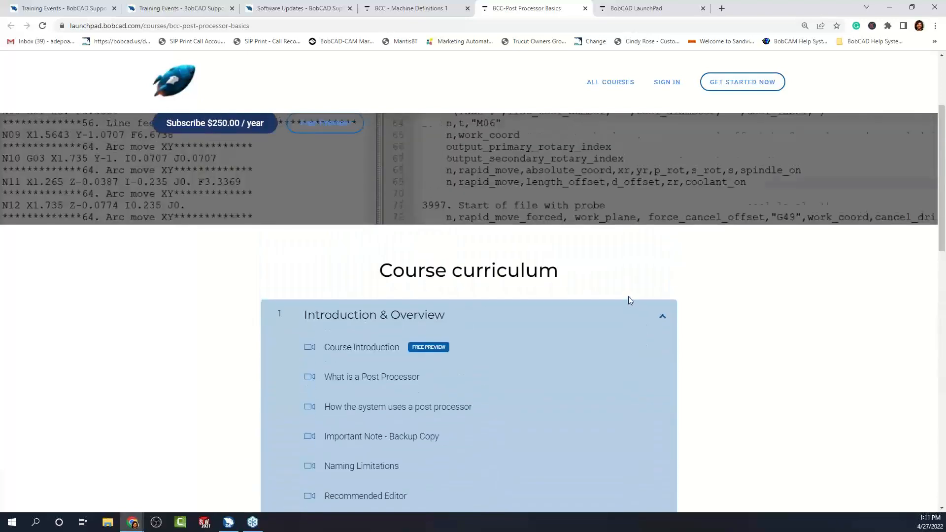
# Switch to the LaunchPad course catalogue and browse the courses on its first and second pages.
pyautogui.click(632, 9)
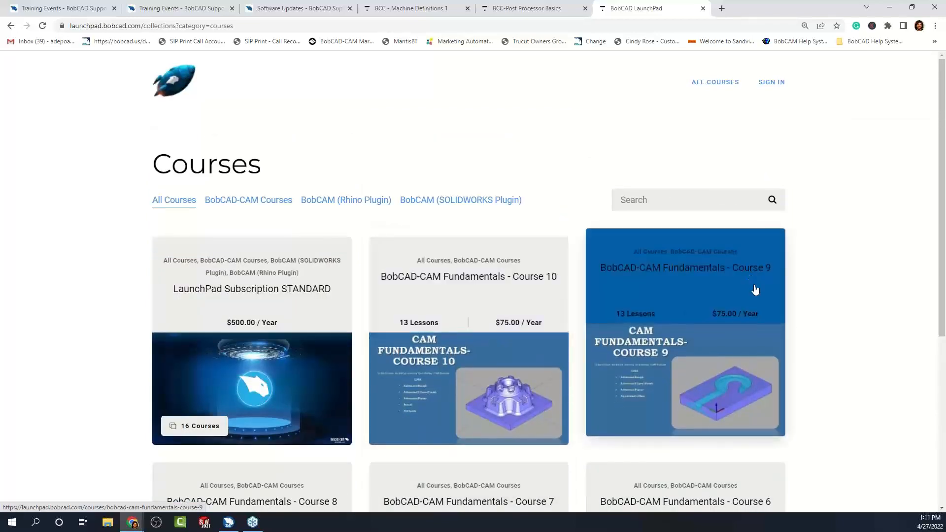
pyautogui.scroll(-2, 755, 290)
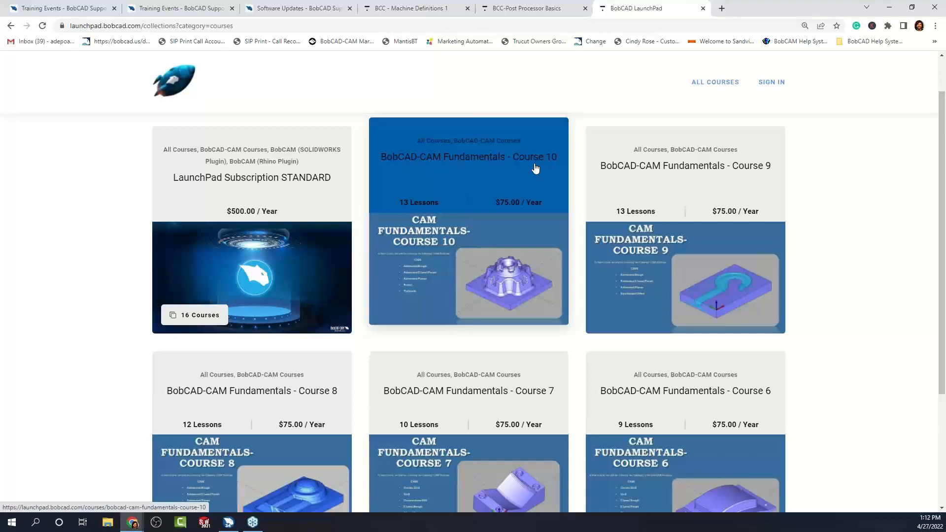
pyautogui.scroll(-3, 519, 294)
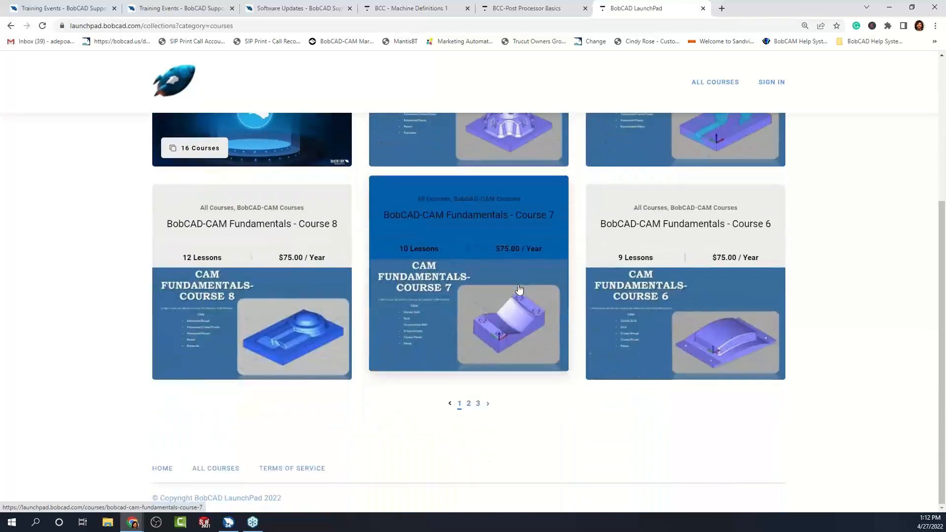
pyautogui.click(468, 403)
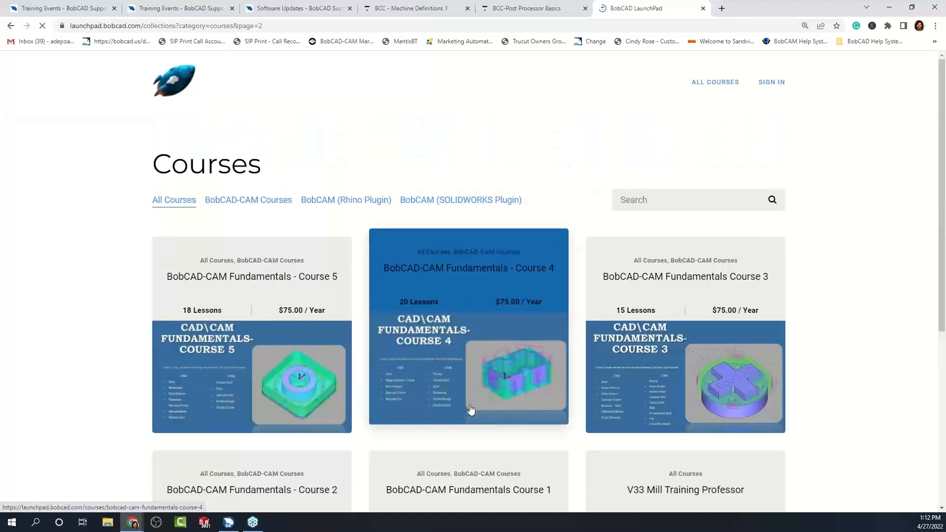
pyautogui.scroll(-2, 554, 333)
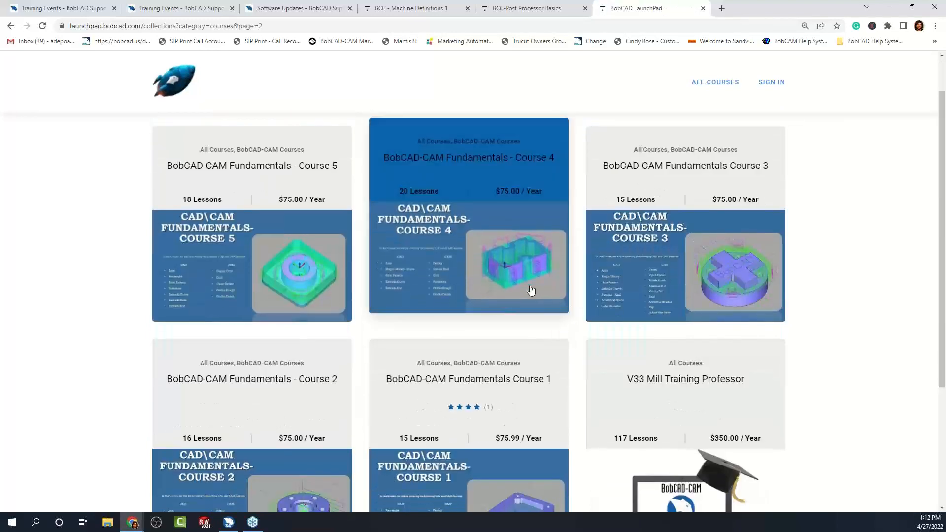
pyautogui.scroll(-2, 531, 290)
pyautogui.scroll(-1, 531, 289)
pyautogui.scroll(6, 528, 295)
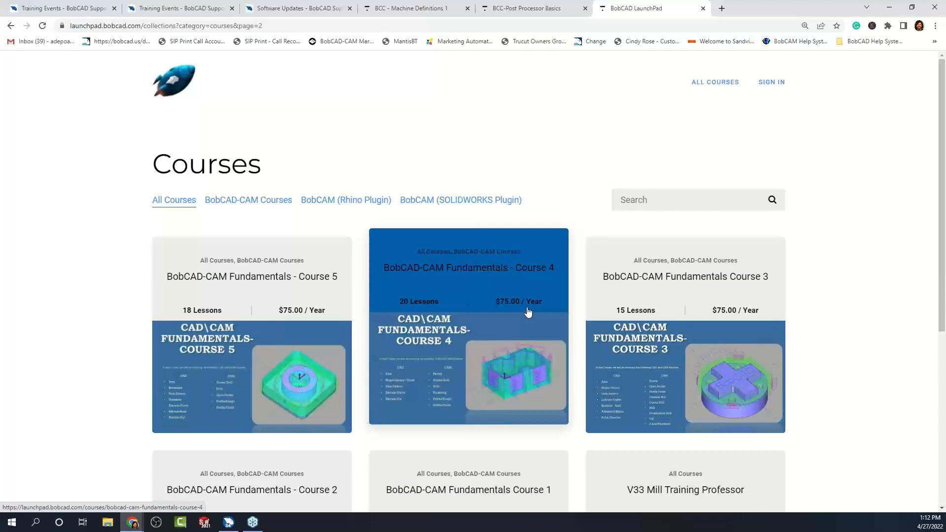
# Close the LaunchPad catalogue, the BCC-Post Processor Basics page and the BCC - Machine Definitions 1 page.
pyautogui.click(702, 8)
pyautogui.click(586, 8)
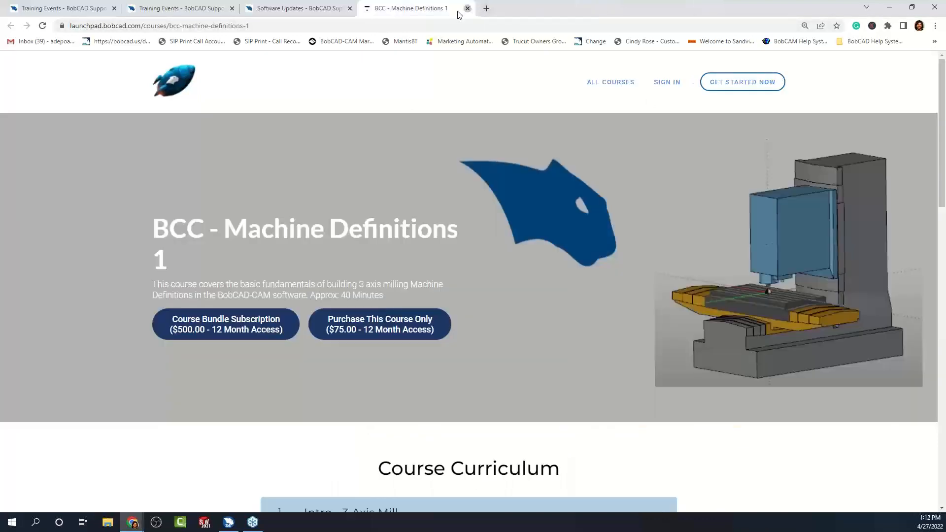
pyautogui.click(467, 9)
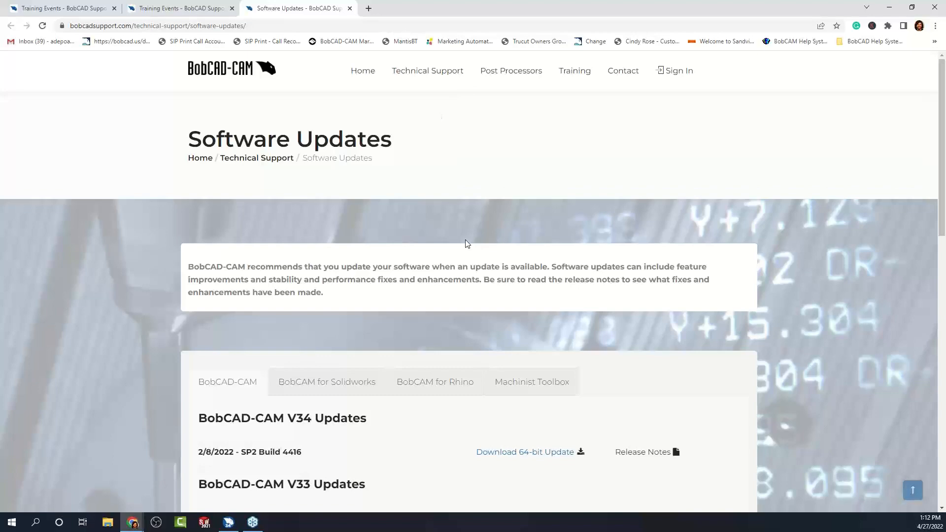
# Review the BobCAD-CAM update downloads for each version, and close the Software Updates page and a Training Events page.
pyautogui.scroll(-1, 477, 218)
pyautogui.scroll(-2, 477, 218)
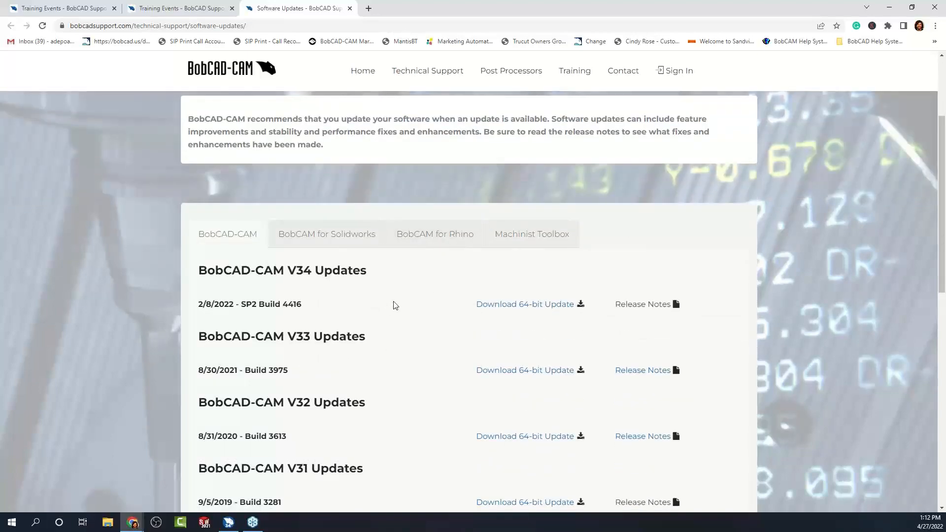
pyautogui.scroll(-1, 424, 293)
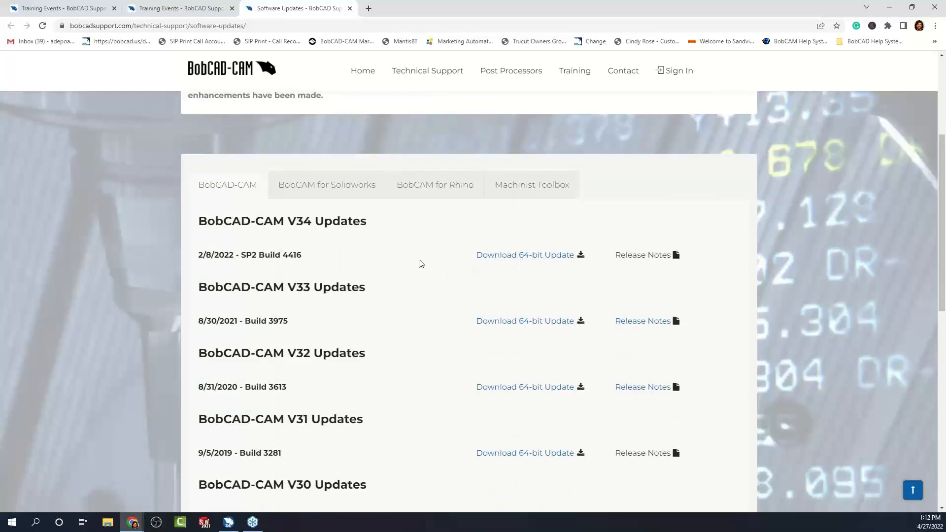
pyautogui.scroll(-2, 404, 289)
pyautogui.scroll(-3, 408, 290)
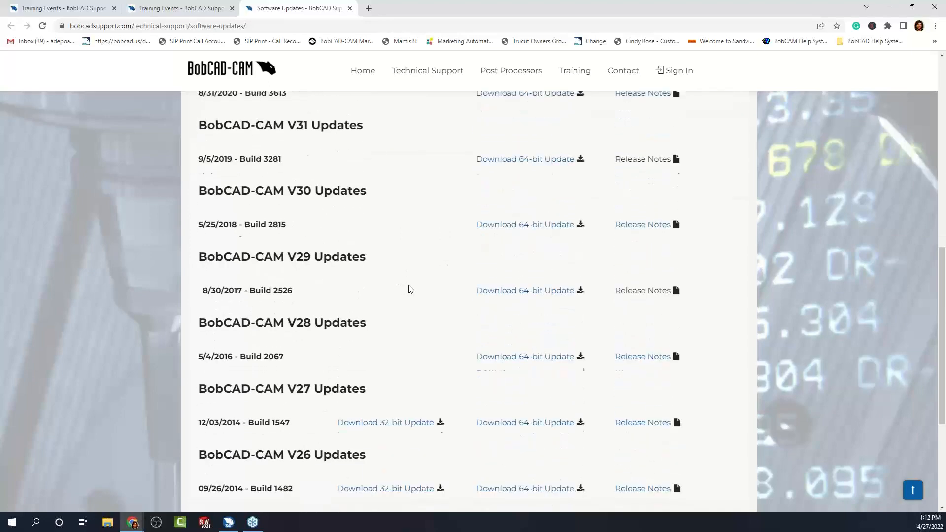
pyautogui.scroll(10, 410, 290)
pyautogui.scroll(-3, 412, 290)
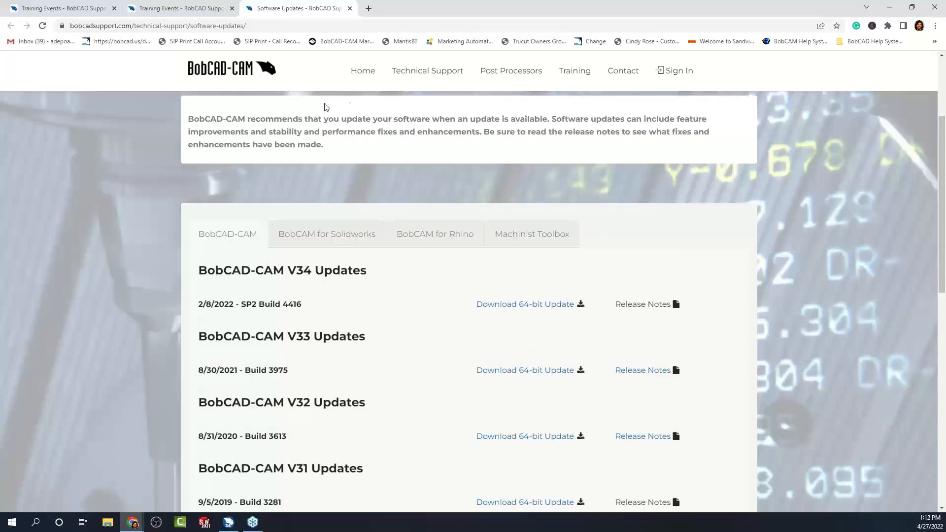
pyautogui.click(349, 9)
pyautogui.click(231, 9)
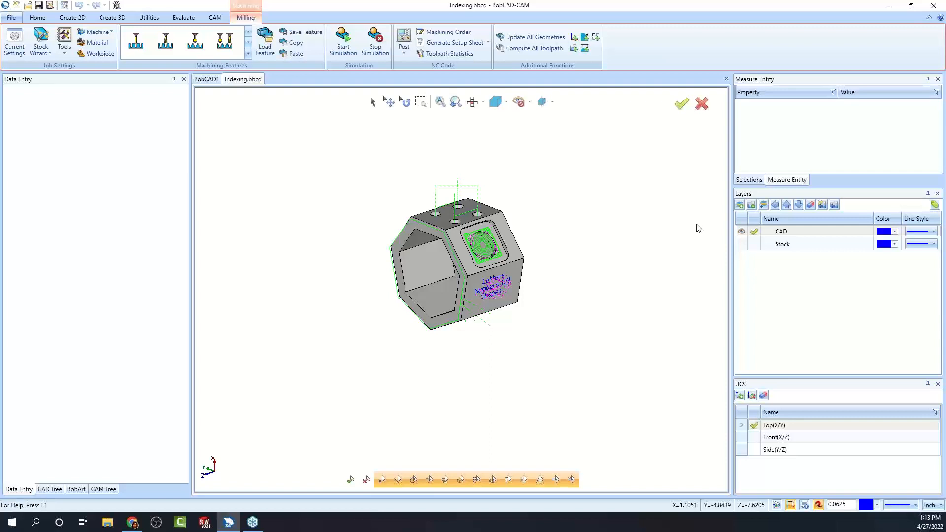
# Switch to BobCAD-CAM, copy the solid part from Indexing.bbcd and paste it into a new document.
pyautogui.scroll(2, 553, 243)
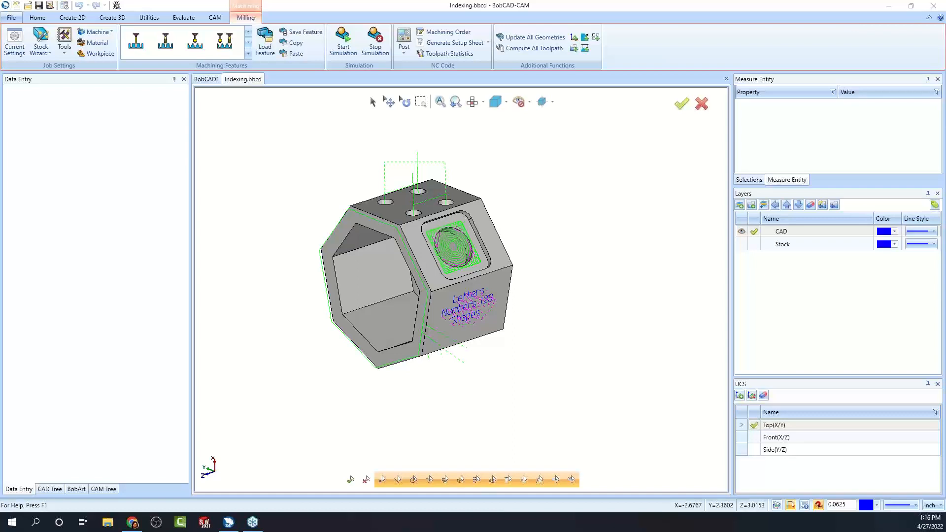
pyautogui.click(374, 101)
pyautogui.click(351, 235)
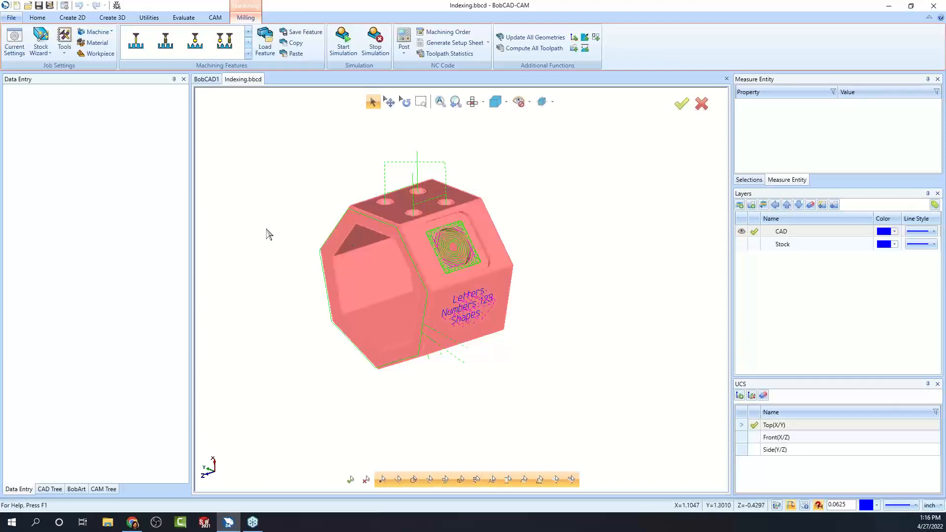
pyautogui.click(37, 17)
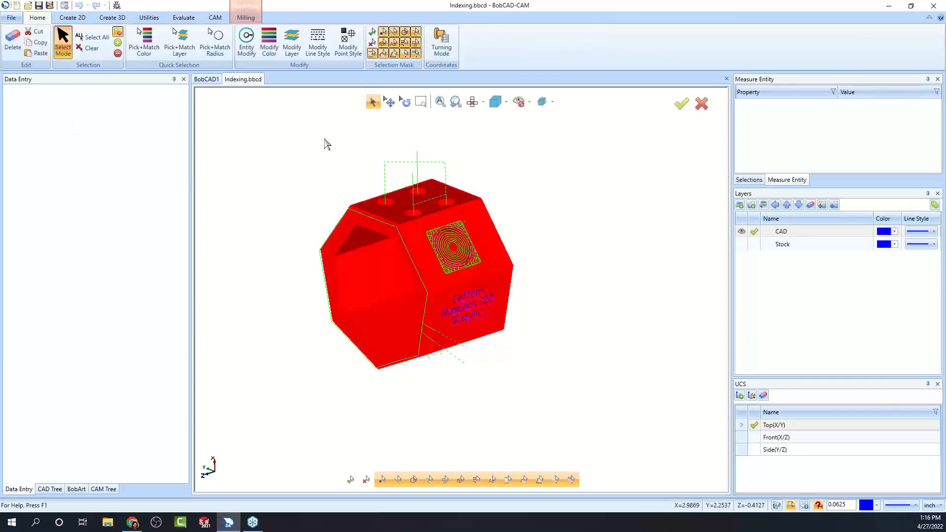
pyautogui.rightClick(326, 144)
pyautogui.click(350, 156)
pyautogui.click(17, 6)
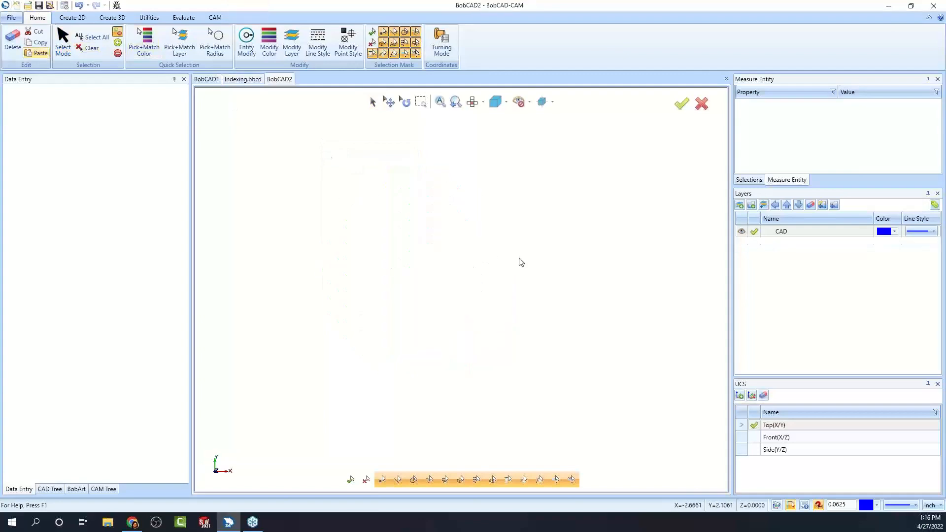
pyautogui.scroll(-3, 461, 289)
pyautogui.moveTo(521, 275); pyautogui.dragTo(501, 256, button='middle')
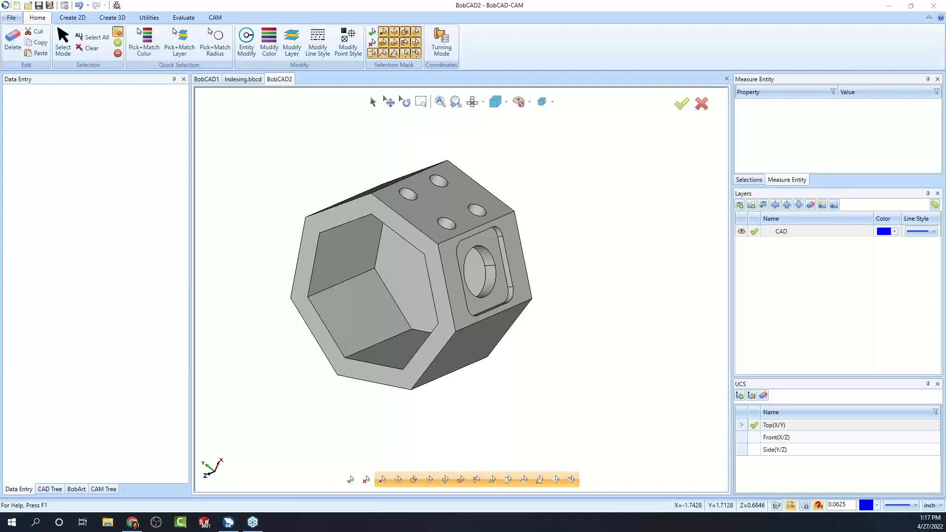
# Examine the drilled face, the pocketed face and the hollow interior of the pasted part from several angles.
pyautogui.scroll(-2, 524, 262)
pyautogui.moveTo(555, 257); pyautogui.dragTo(587, 245, button='middle')
pyautogui.scroll(2, 613, 293)
pyautogui.moveTo(613, 294)
pyautogui.mouseDown(button='middle')
pyautogui.moveTo(507, 296)
pyautogui.moveTo(615, 287)
pyautogui.mouseUp(button='middle')
pyautogui.scroll(-2, 615, 287)
pyautogui.moveTo(561, 268); pyautogui.dragTo(528, 294, button='middle')
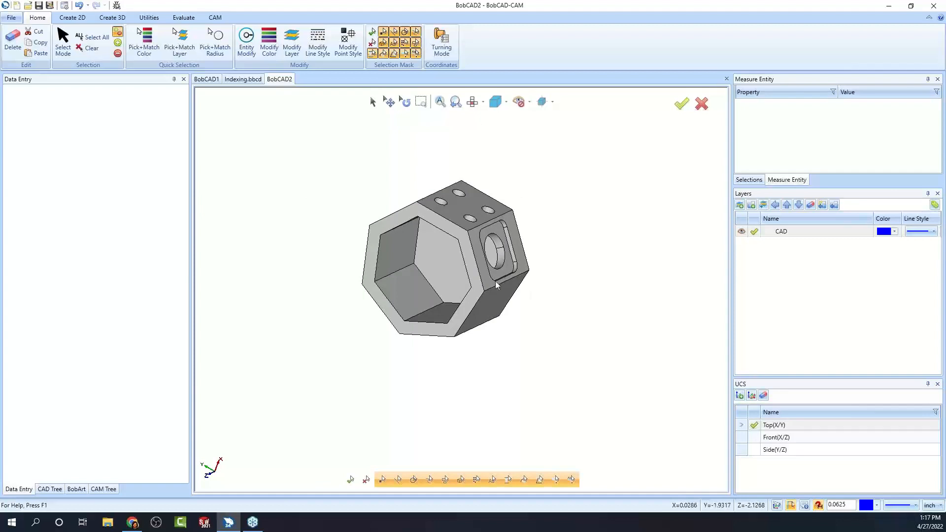
pyautogui.moveTo(563, 310); pyautogui.dragTo(543, 327, button='middle')
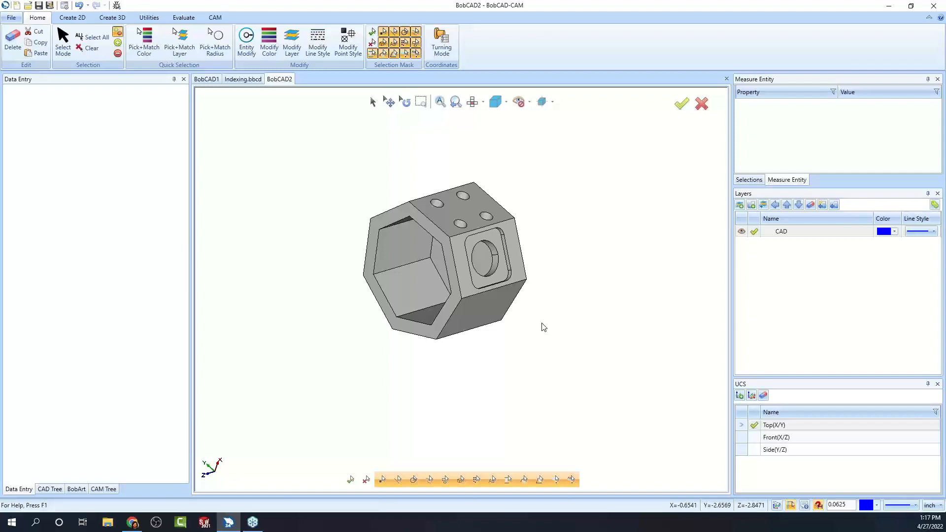
pyautogui.moveTo(542, 319)
pyautogui.mouseDown(button='middle')
pyautogui.moveTo(530, 319)
pyautogui.moveTo(551, 319)
pyautogui.moveTo(547, 335)
pyautogui.moveTo(544, 327)
pyautogui.mouseUp(button='middle')
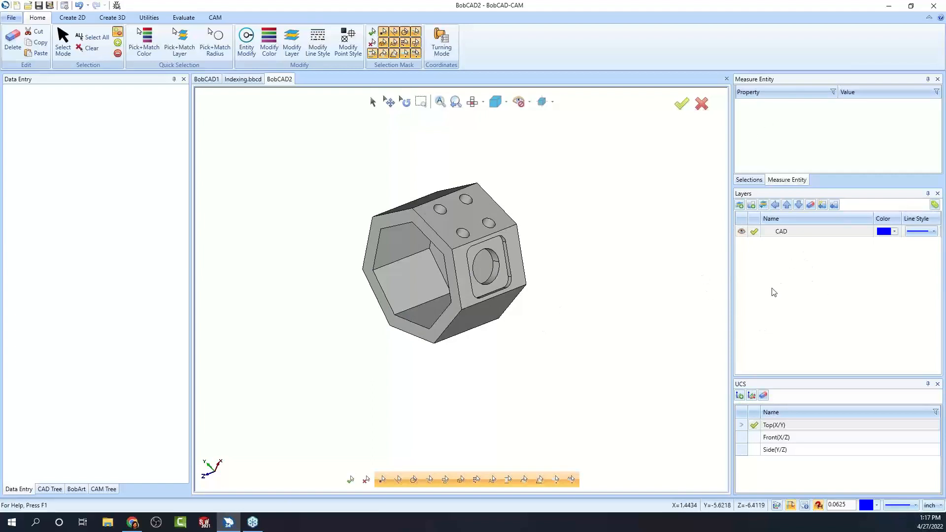
# Add a new layer named 1 as the active layer, and toggle the CAD layer's visibility off and on.
pyautogui.rightClick(768, 263)
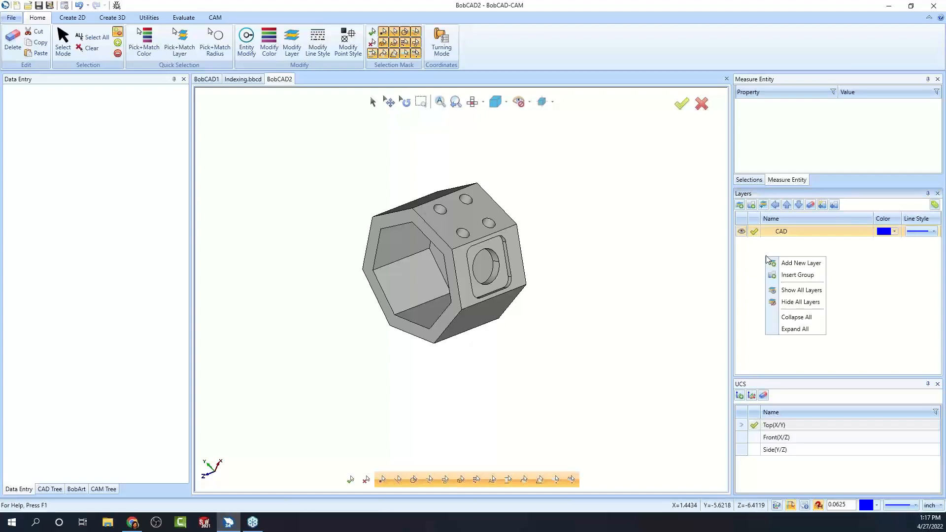
pyautogui.click(805, 261)
pyautogui.write('1')
pyautogui.press('Return')
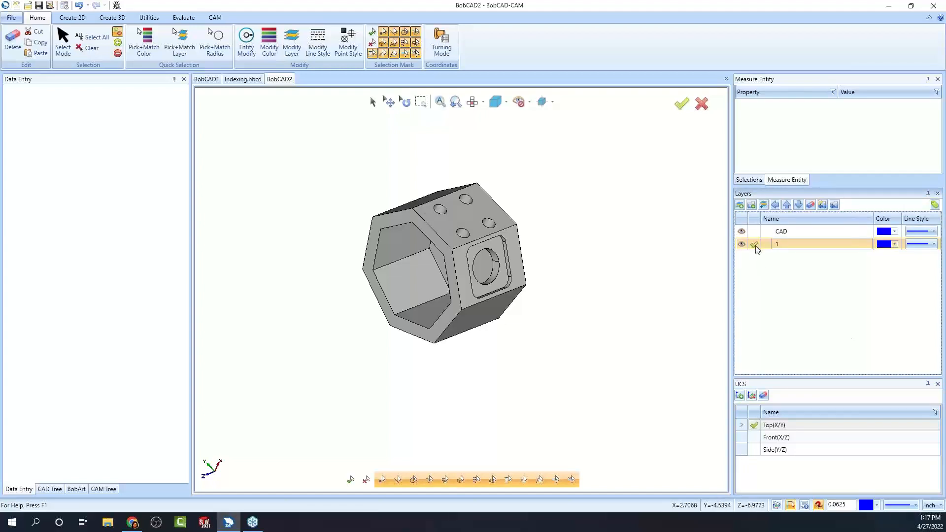
pyautogui.click(741, 231)
pyautogui.click(742, 231)
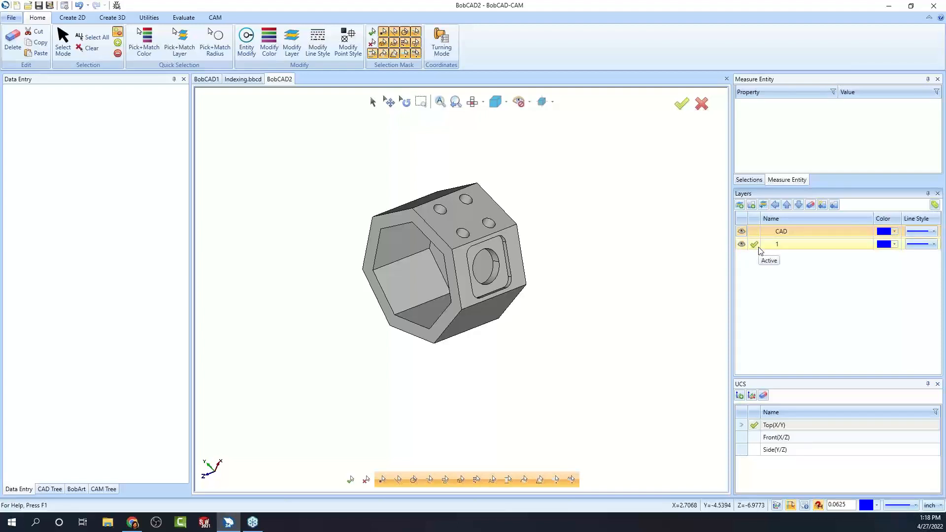
# Preview the Front(X/Z) and Side(Y/Z) coordinate system planes against the part, and reactivate Top(X/Y).
pyautogui.moveTo(574, 316)
pyautogui.mouseDown(button='middle')
pyautogui.moveTo(563, 327)
pyautogui.moveTo(570, 306)
pyautogui.moveTo(561, 319)
pyautogui.mouseUp(button='middle')
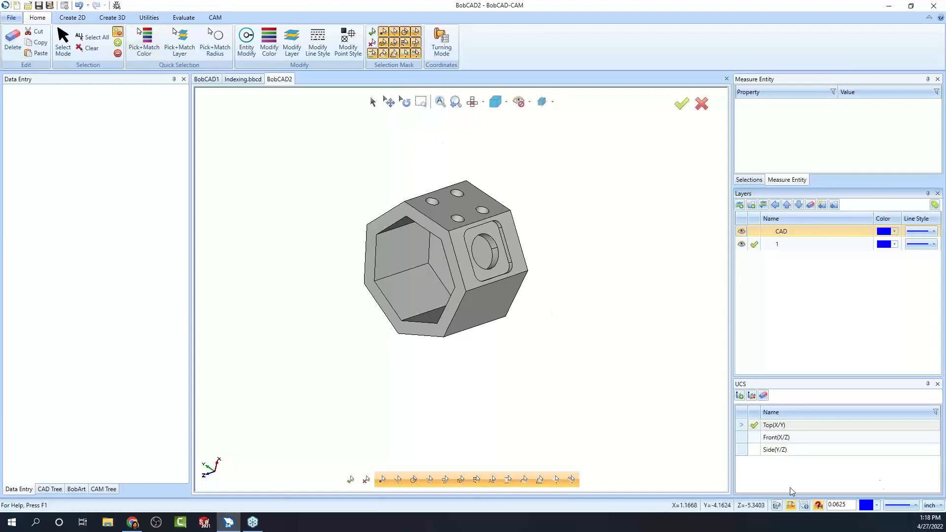
pyautogui.click(754, 438)
pyautogui.click(755, 450)
pyautogui.click(755, 438)
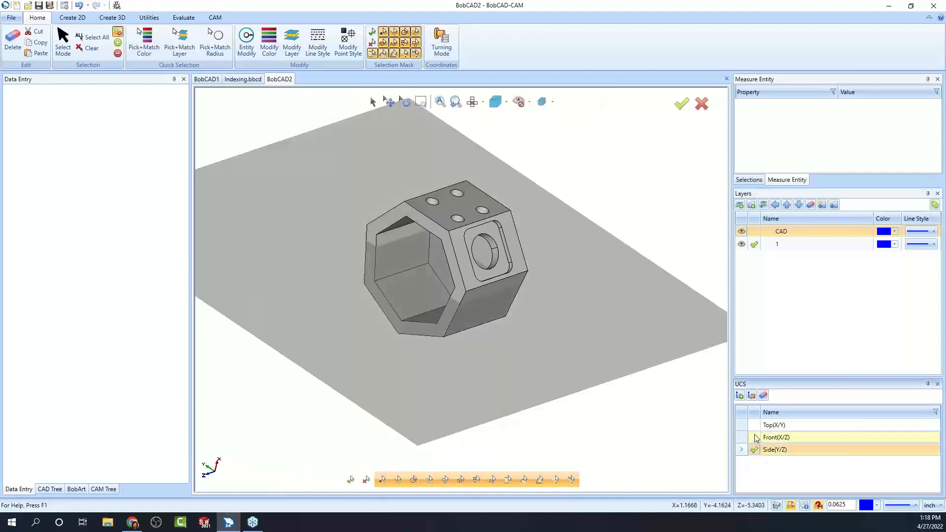
pyautogui.click(755, 425)
# Draw a diagonal line about 3.04 inches long between opposite corners of the part's blank angled face.
pyautogui.moveTo(689, 403); pyautogui.dragTo(602, 324, button='middle')
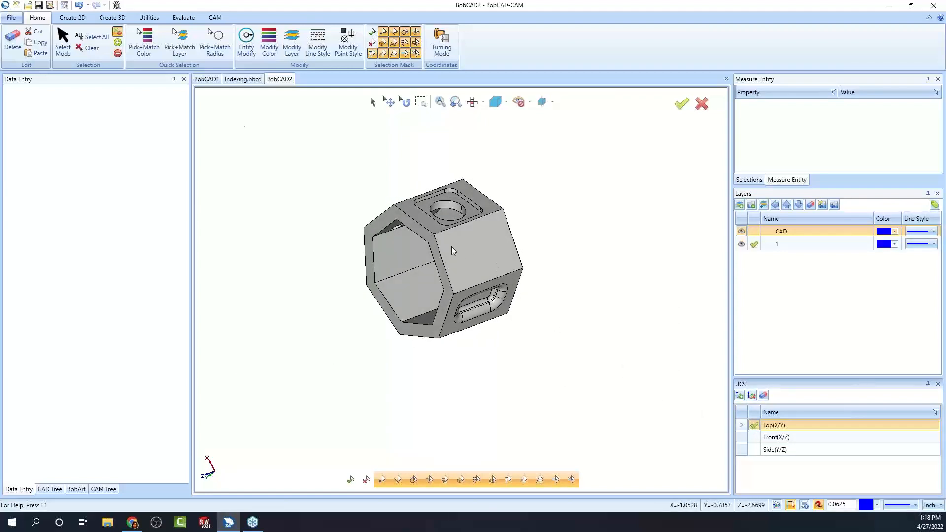
pyautogui.click(75, 20)
pyautogui.click(38, 45)
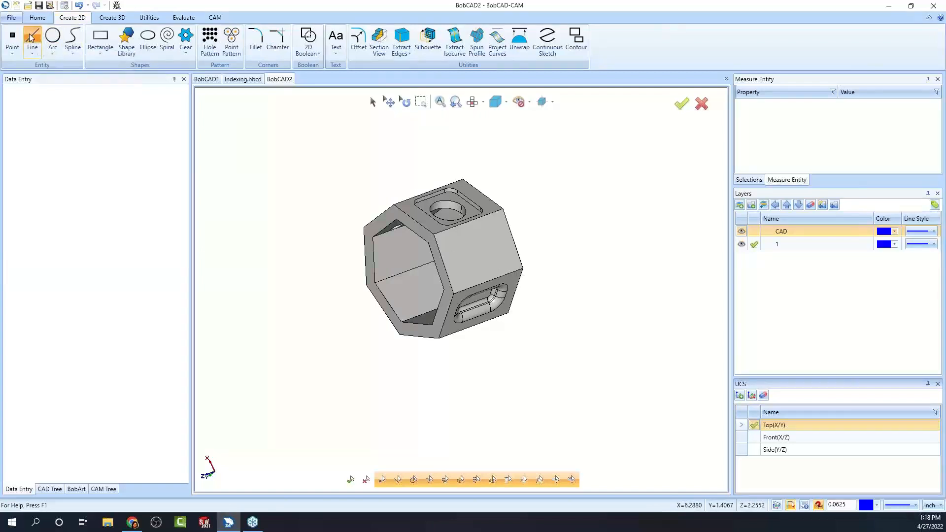
pyautogui.click(435, 236)
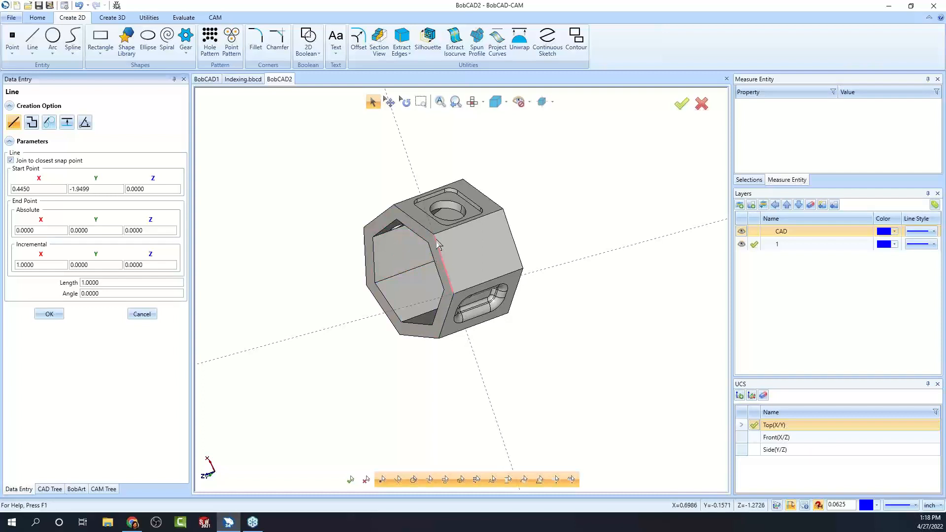
pyautogui.click(524, 270)
pyautogui.rightClick(572, 236)
pyautogui.click(579, 240)
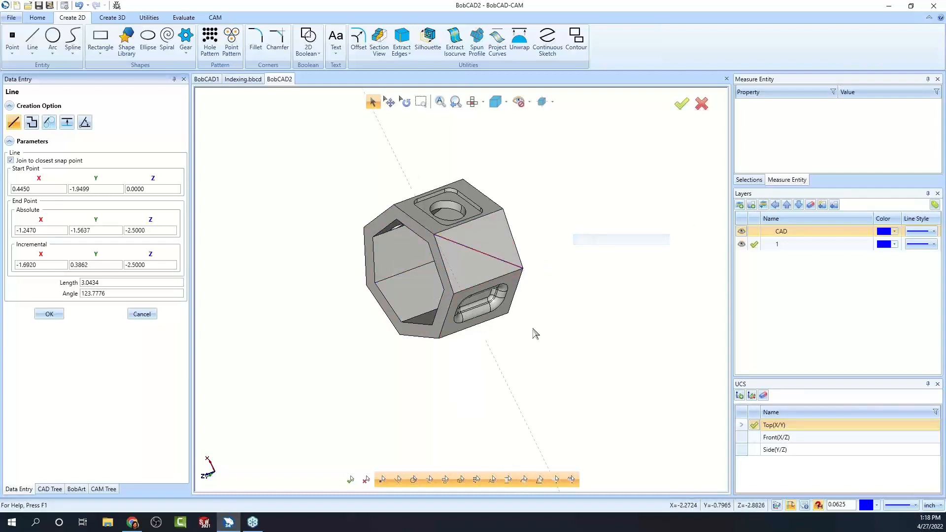
# Compare the angled face with the Side(Y/Z) and Front(X/Z) planes, keep Front(X/Z) active, and exit the Line command.
pyautogui.moveTo(566, 312); pyautogui.dragTo(593, 324, button='middle')
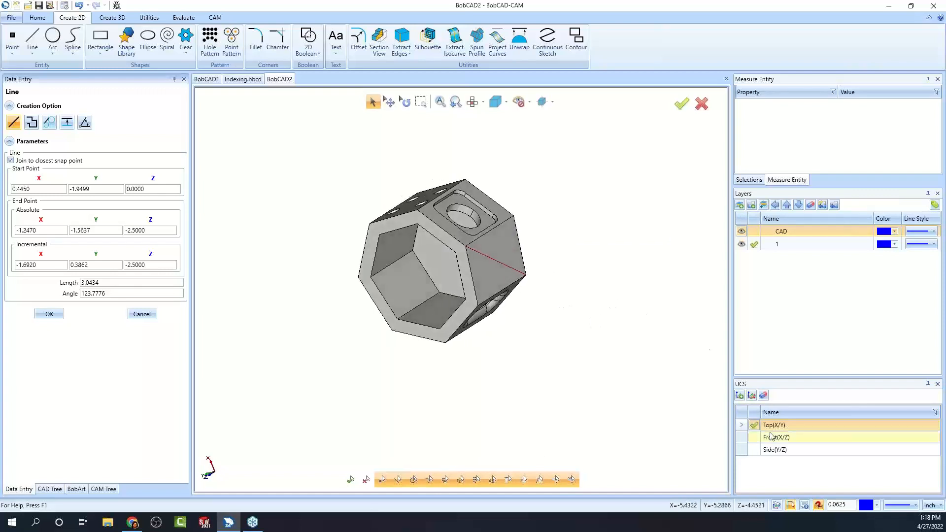
pyautogui.click(754, 438)
pyautogui.click(755, 450)
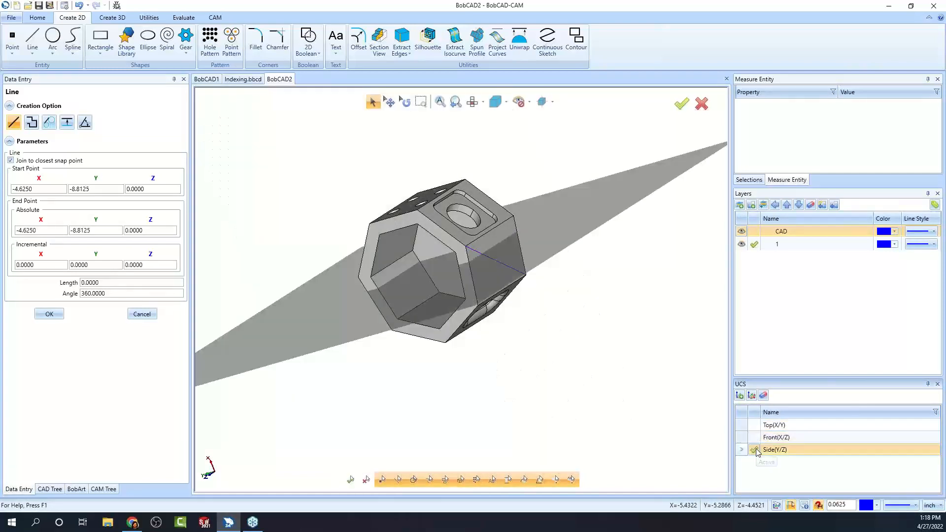
pyautogui.click(755, 438)
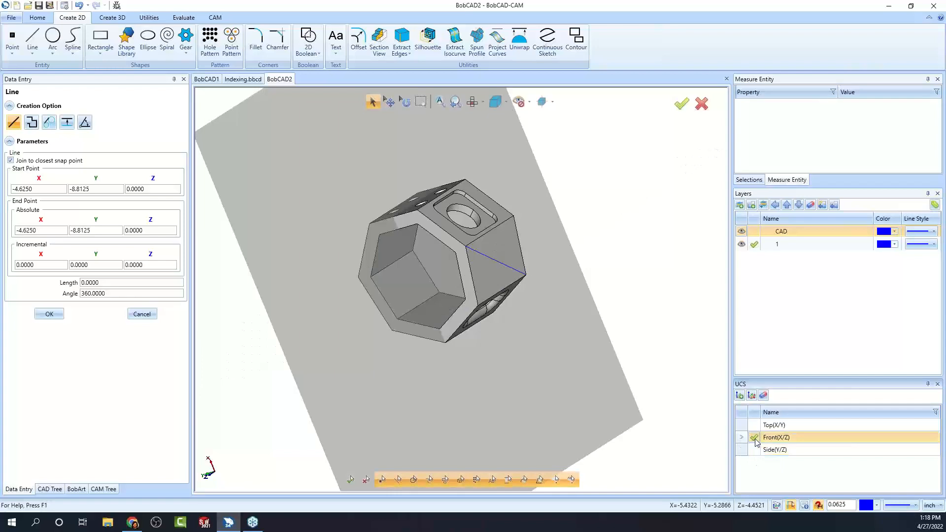
pyautogui.moveTo(545, 384); pyautogui.dragTo(535, 365, button='middle')
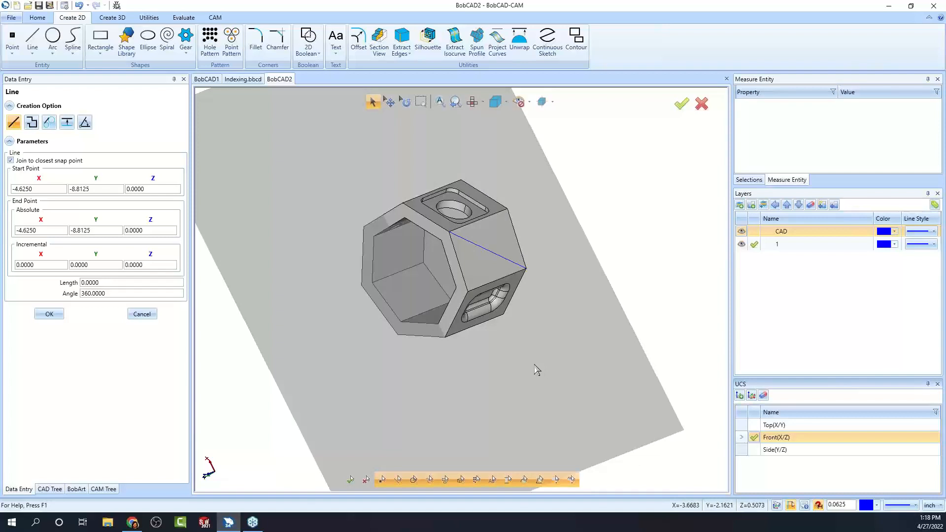
pyautogui.click(142, 314)
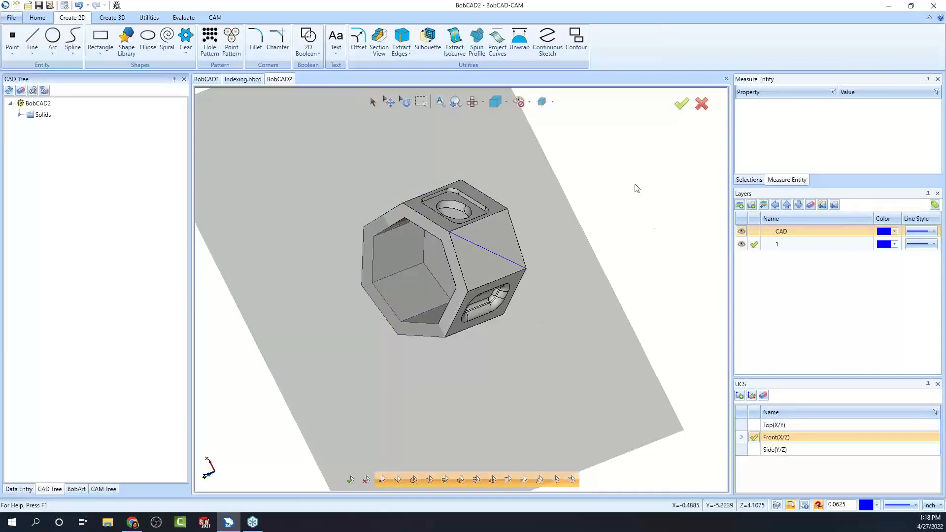
# Make Top(X/Y) the active coordinate system and bring the four-hole face into view.
pyautogui.click(755, 427)
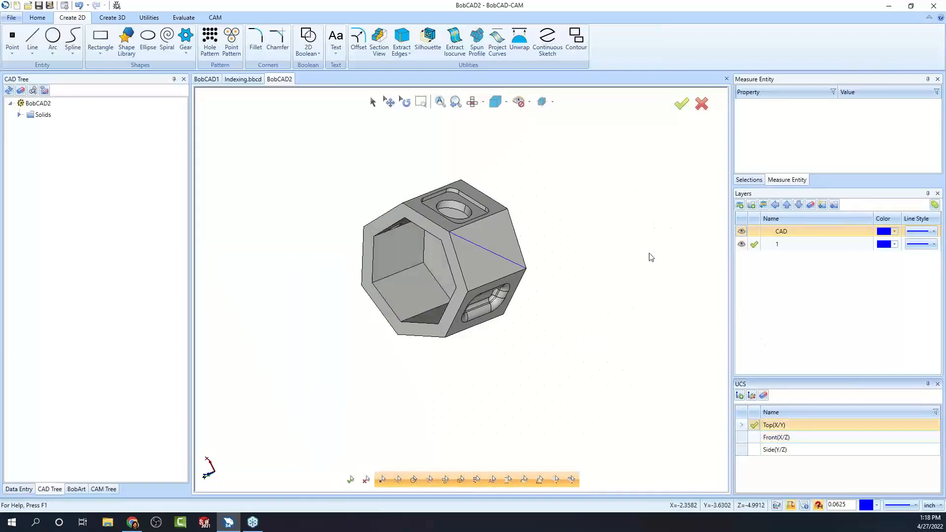
pyautogui.moveTo(489, 291); pyautogui.dragTo(422, 307, button='middle')
pyautogui.moveTo(531, 250); pyautogui.dragTo(405, 342, button='middle')
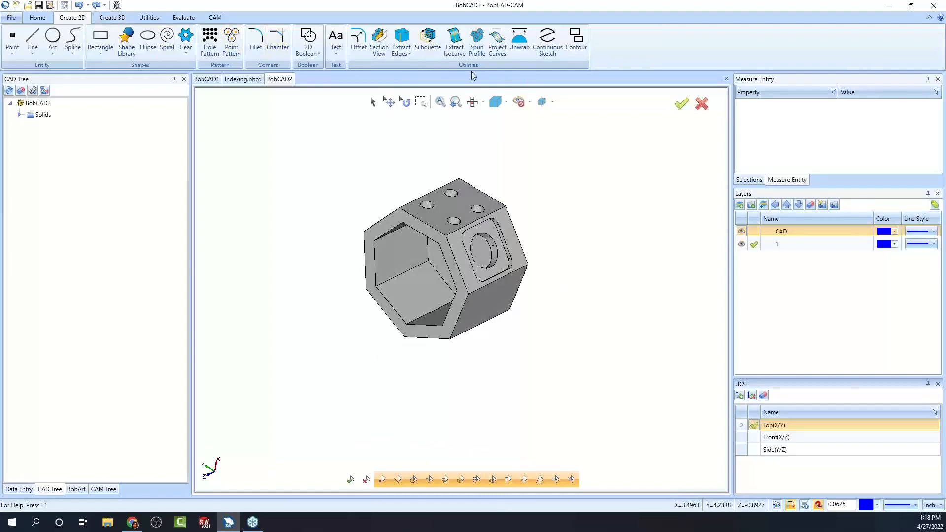
pyautogui.click(409, 53)
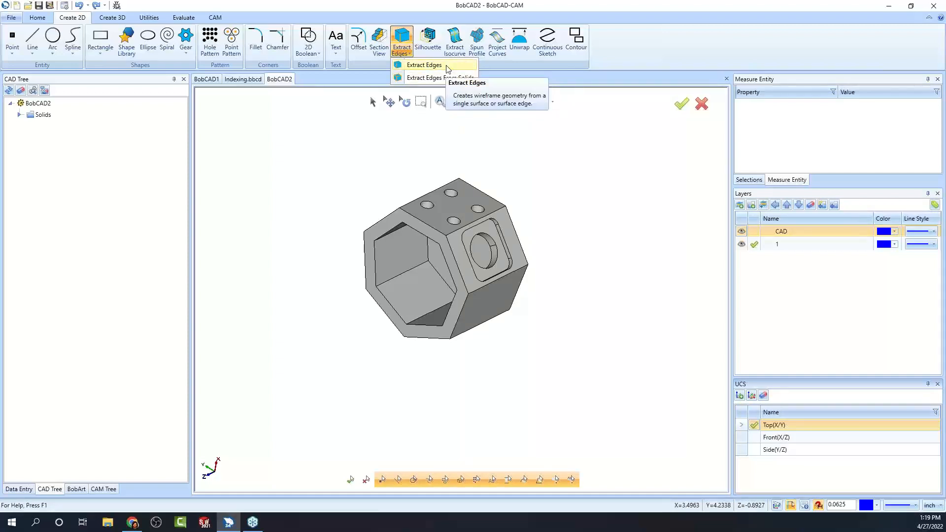
pyautogui.click(424, 65)
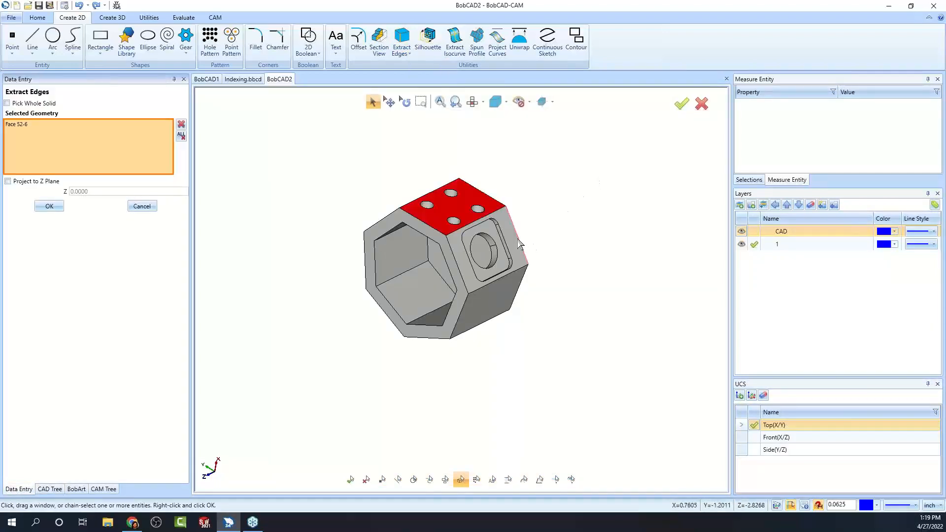
pyautogui.click(530, 260)
pyautogui.click(459, 315)
pyautogui.click(142, 206)
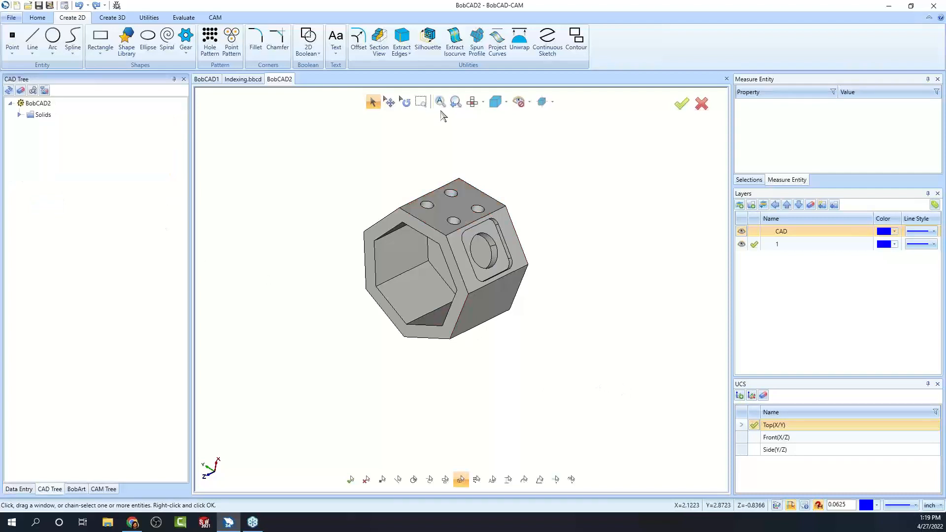
pyautogui.click(403, 49)
pyautogui.click(438, 78)
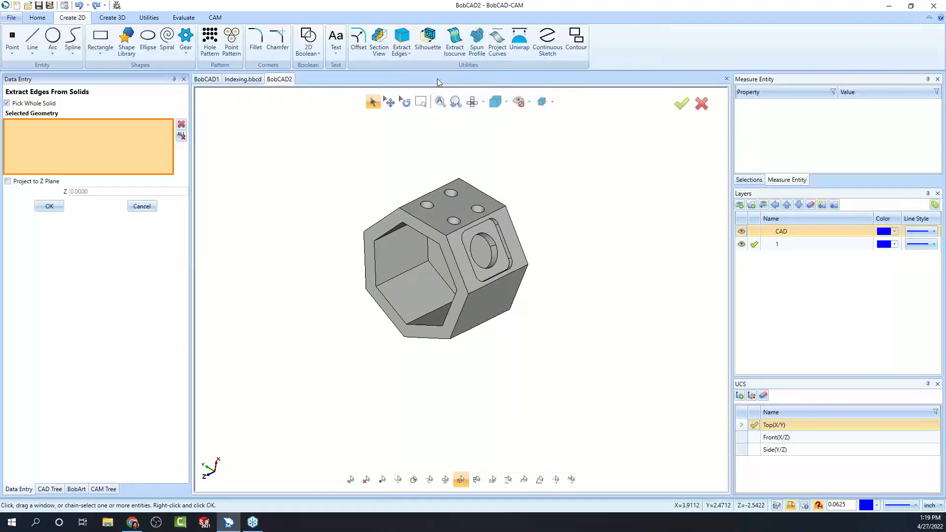
pyautogui.click(434, 192)
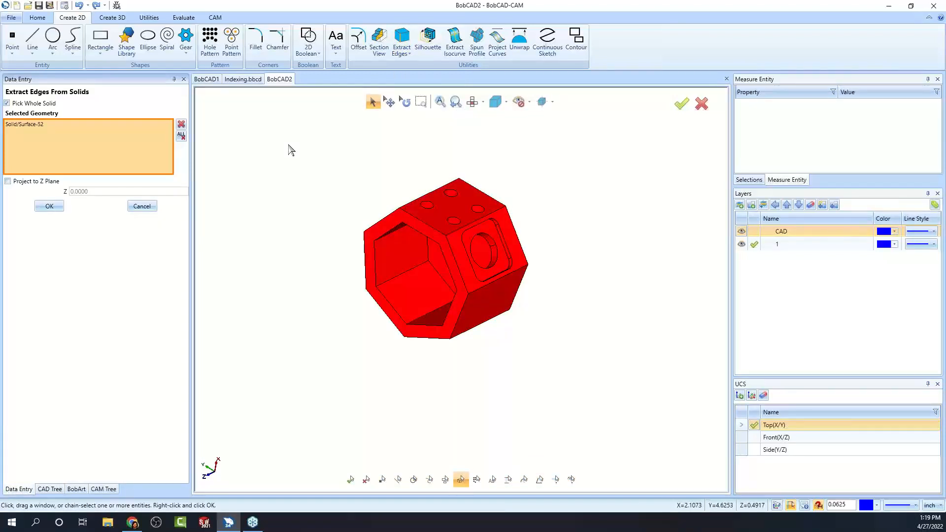
pyautogui.click(142, 207)
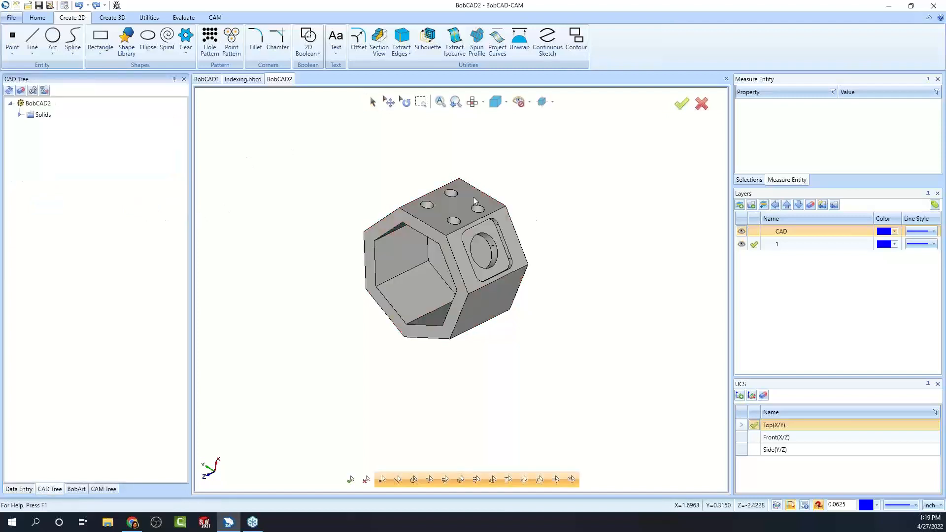
# Extract the edges of the face with the four holes as wireframe on layer 1.
pyautogui.click(407, 54)
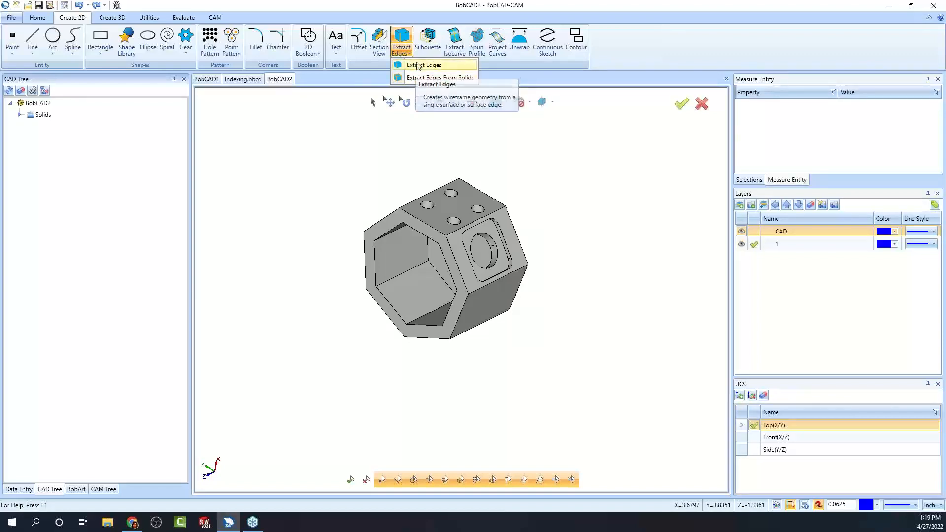
pyautogui.click(418, 65)
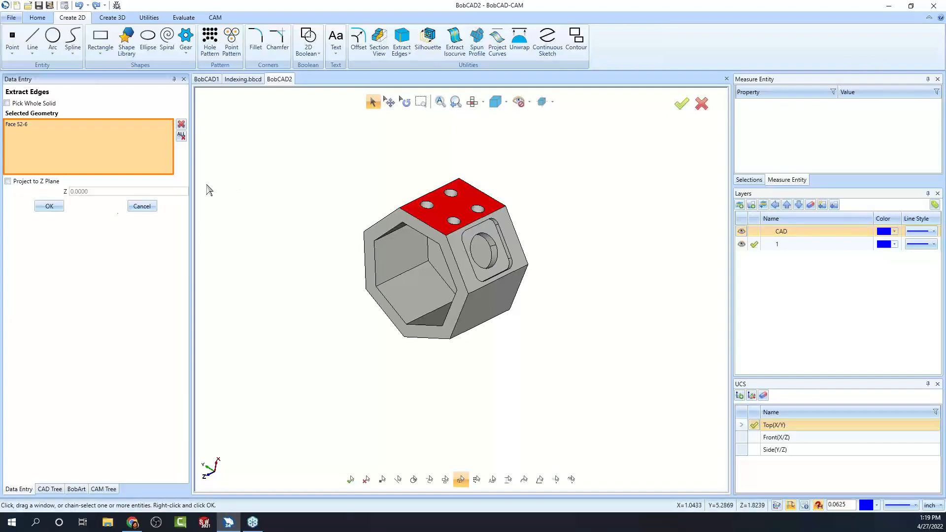
pyautogui.click(59, 207)
pyautogui.click(142, 206)
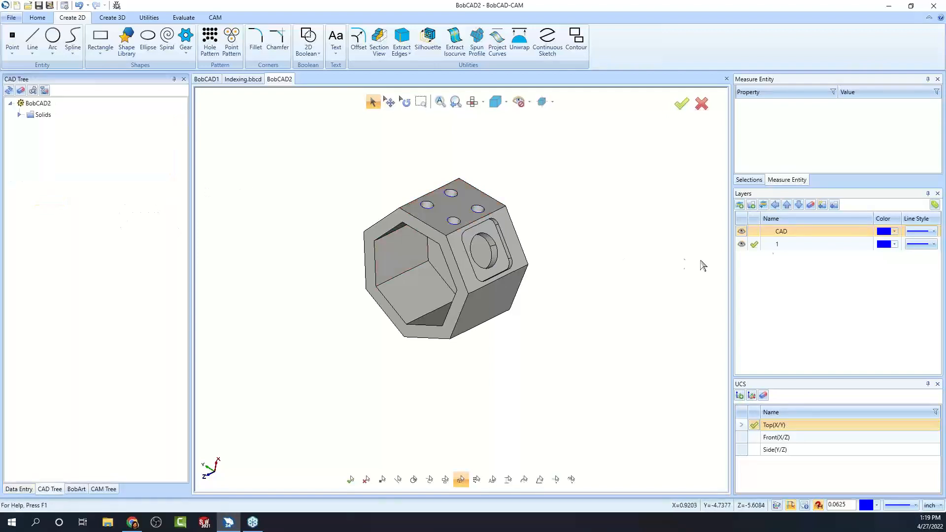
# Hide and show the CAD layer repeatedly to compare the extracted wireframe with the solid part.
pyautogui.click(741, 232)
pyautogui.moveTo(564, 321); pyautogui.dragTo(680, 264, button='middle')
pyautogui.click(741, 231)
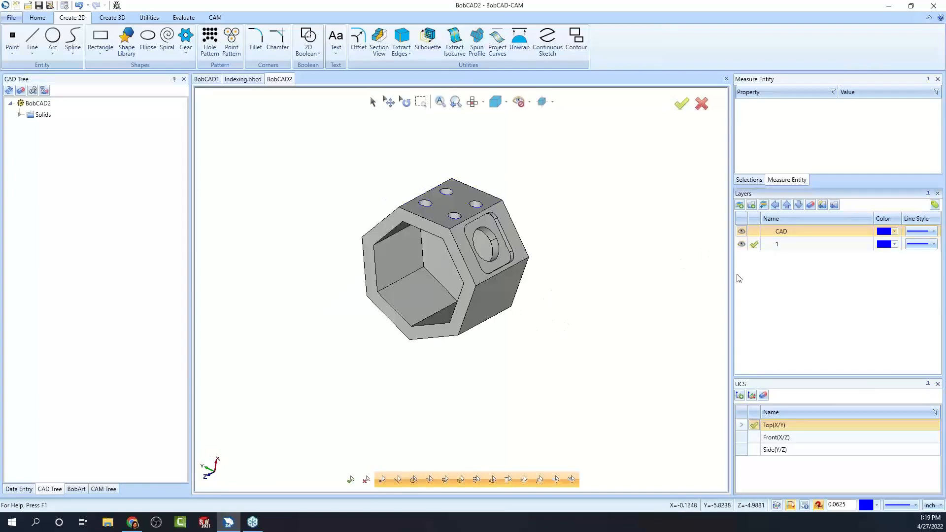
pyautogui.click(743, 232)
pyautogui.click(741, 231)
pyautogui.click(742, 231)
pyautogui.click(742, 231)
pyautogui.moveTo(487, 307)
pyautogui.mouseDown(button='middle')
pyautogui.moveTo(498, 292)
pyautogui.moveTo(476, 327)
pyautogui.moveTo(488, 312)
pyautogui.mouseUp(button='middle')
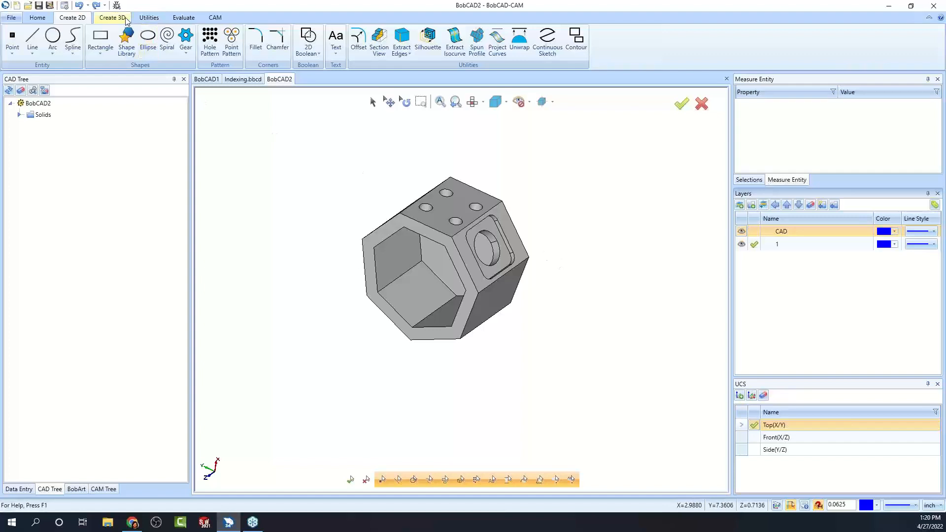
# Extract the edges of the four-hole face again, projected to the Z plane at Z 0.
pyautogui.click(402, 52)
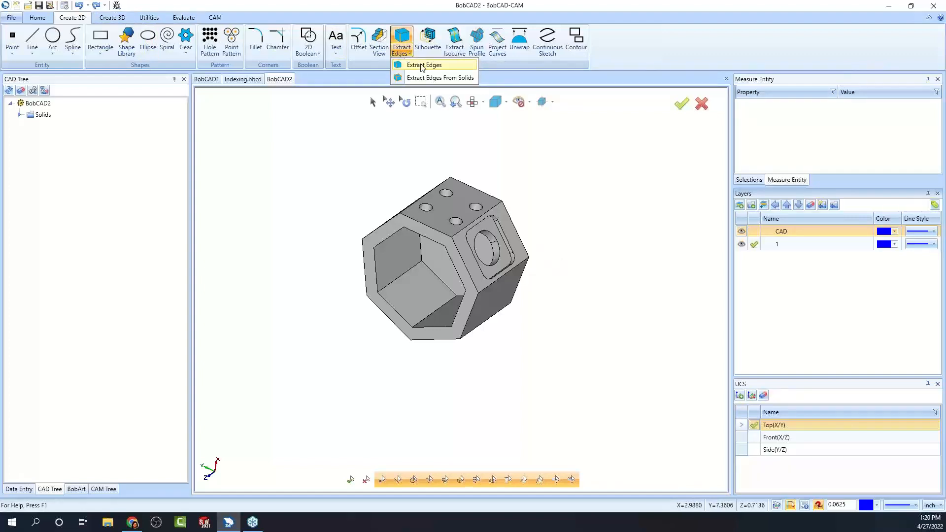
pyautogui.click(422, 66)
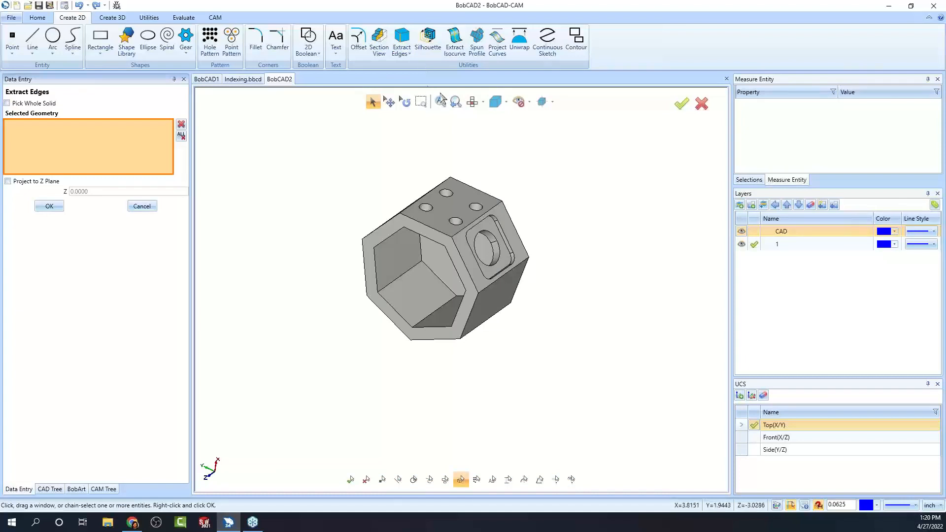
pyautogui.click(463, 187)
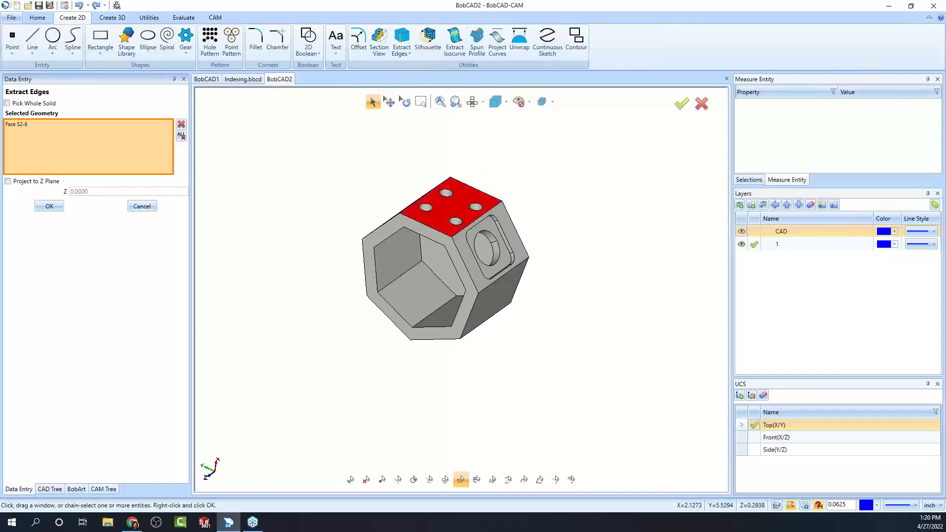
pyautogui.click(8, 181)
pyautogui.click(102, 193)
pyautogui.write('1')
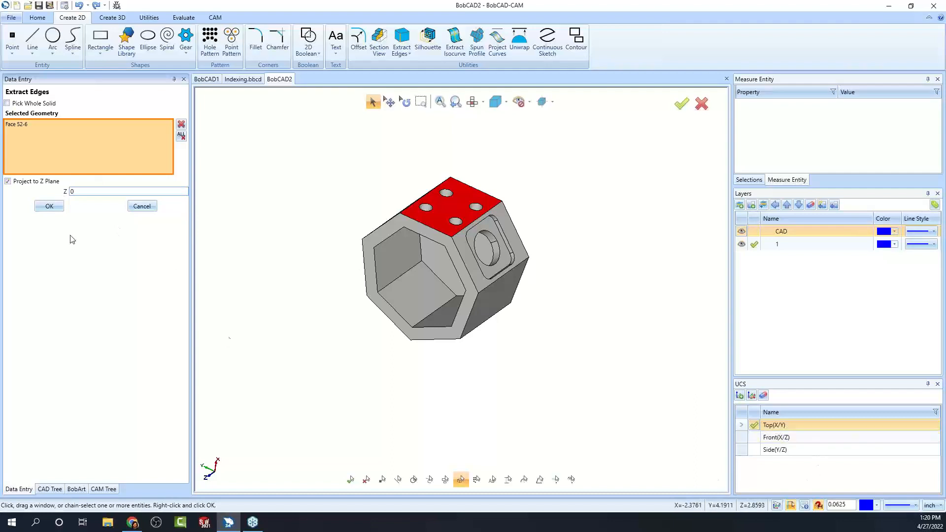
pyautogui.click(50, 206)
pyautogui.click(142, 206)
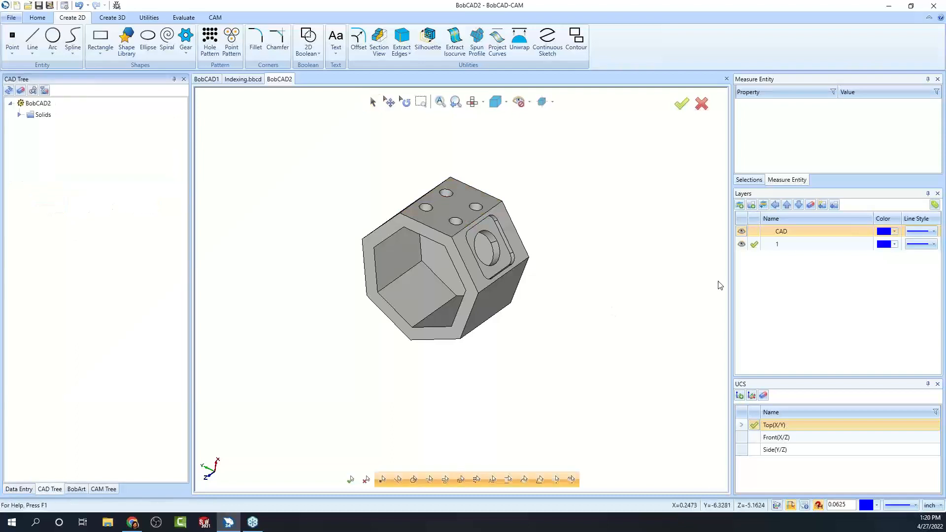
# Hide the CAD layer and enable Show Axis and Show Gnomon in the current document's display settings.
pyautogui.click(742, 231)
pyautogui.moveTo(499, 298); pyautogui.dragTo(513, 337, button='middle')
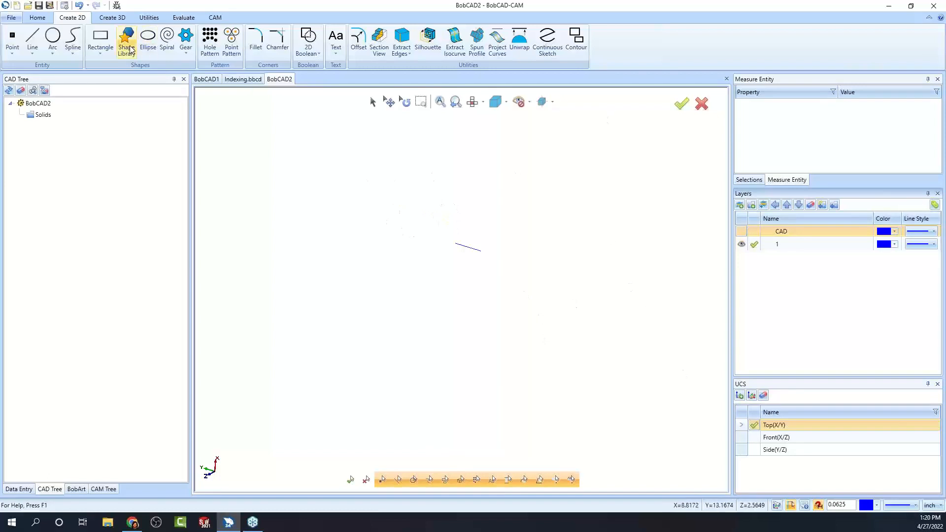
pyautogui.click(64, 6)
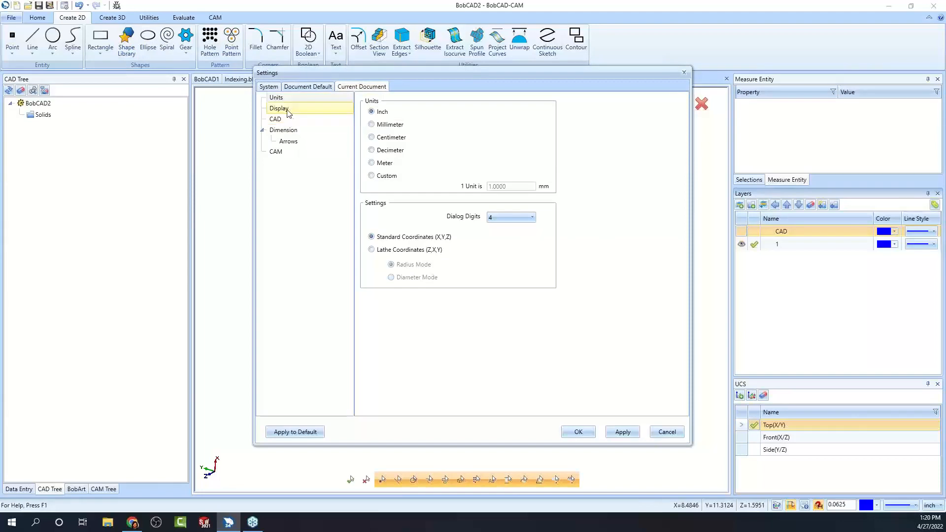
pyautogui.click(288, 111)
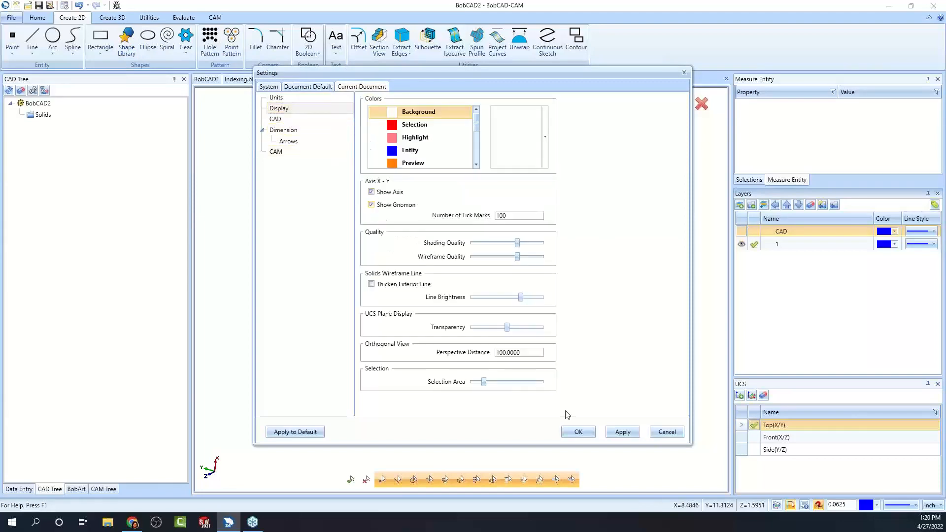
pyautogui.click(579, 432)
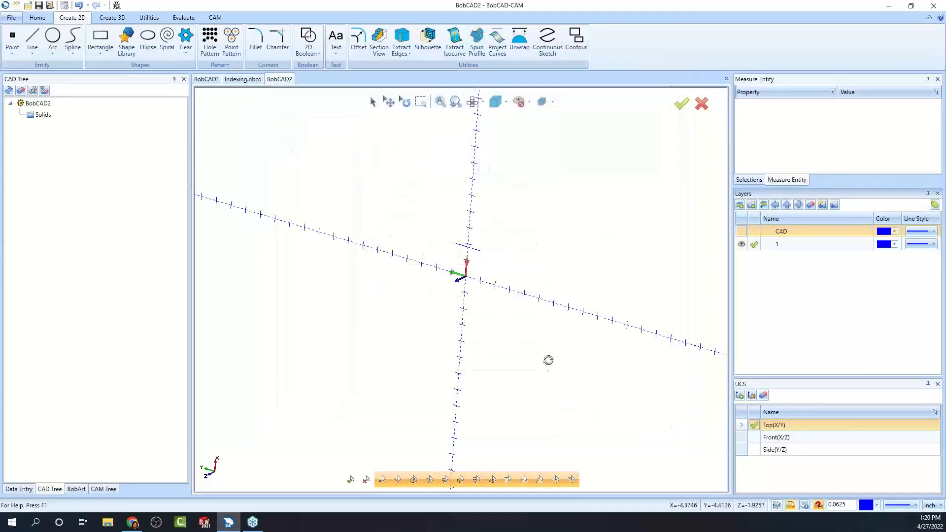
pyautogui.moveTo(578, 289); pyautogui.dragTo(450, 317)
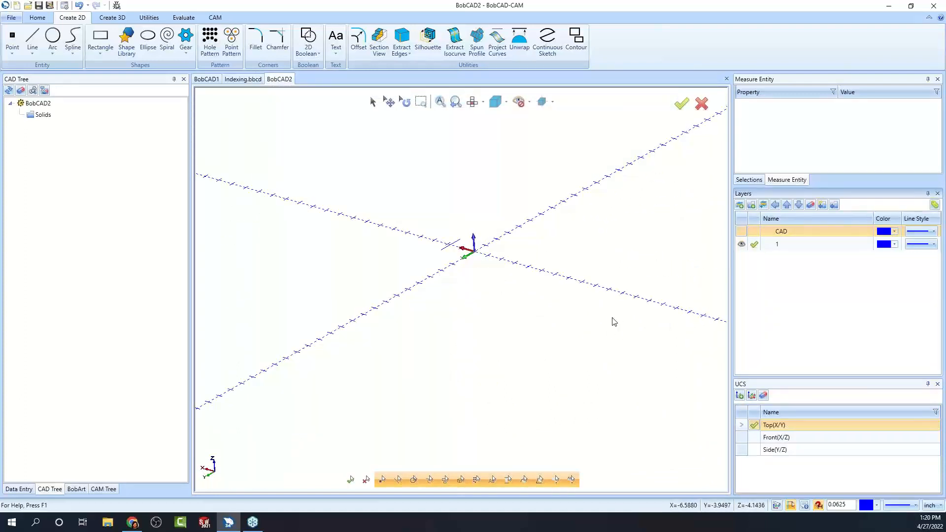
# Show the CAD layer again and examine the part against the Top(X/Y) axes.
pyautogui.click(741, 231)
pyautogui.moveTo(554, 333); pyautogui.dragTo(499, 298)
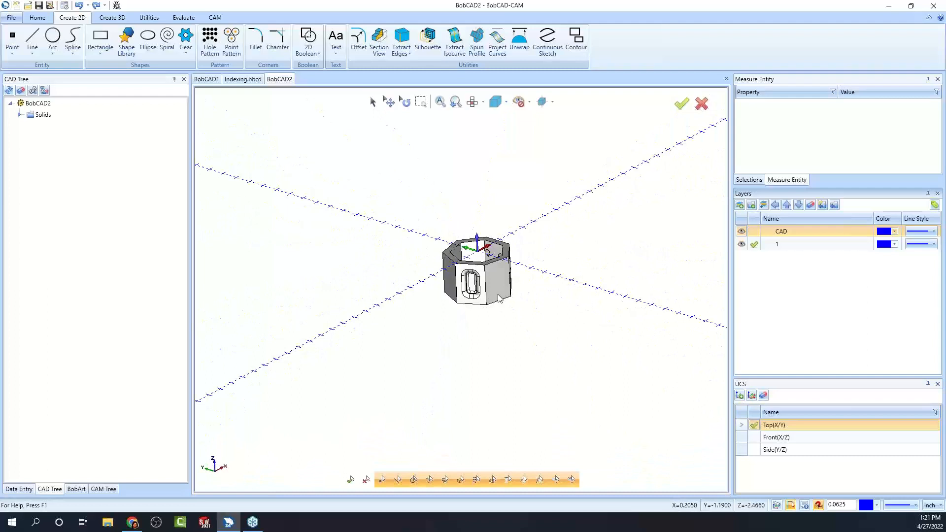
pyautogui.scroll(3, 476, 254)
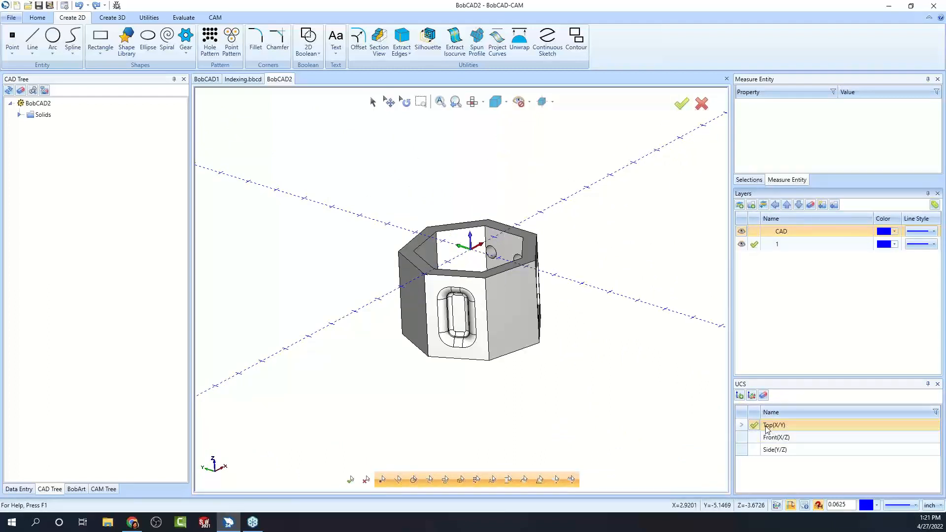
pyautogui.moveTo(523, 370); pyautogui.dragTo(477, 348)
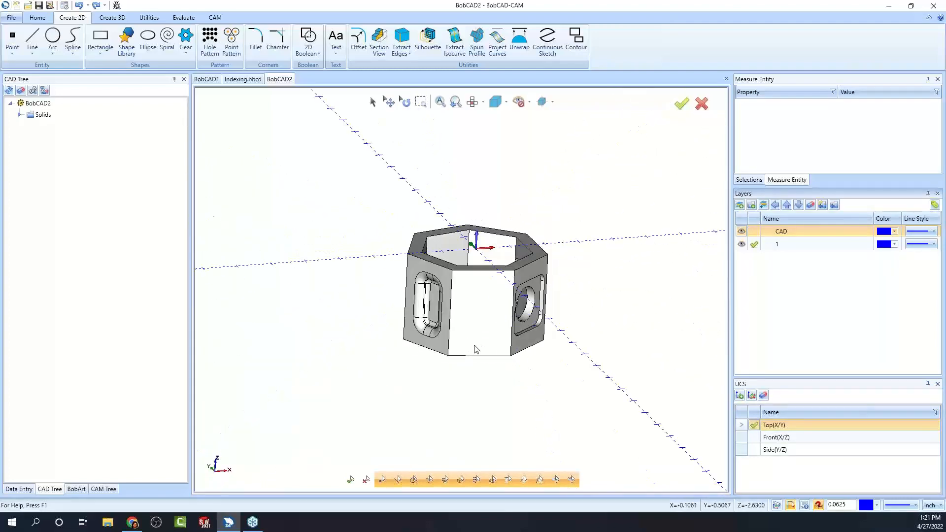
# Activate Front(X/Z) and extract the edges of the blank face beside the slot-pocket face, projected to Z 0.
pyautogui.click(759, 438)
pyautogui.moveTo(597, 264); pyautogui.dragTo(596, 376)
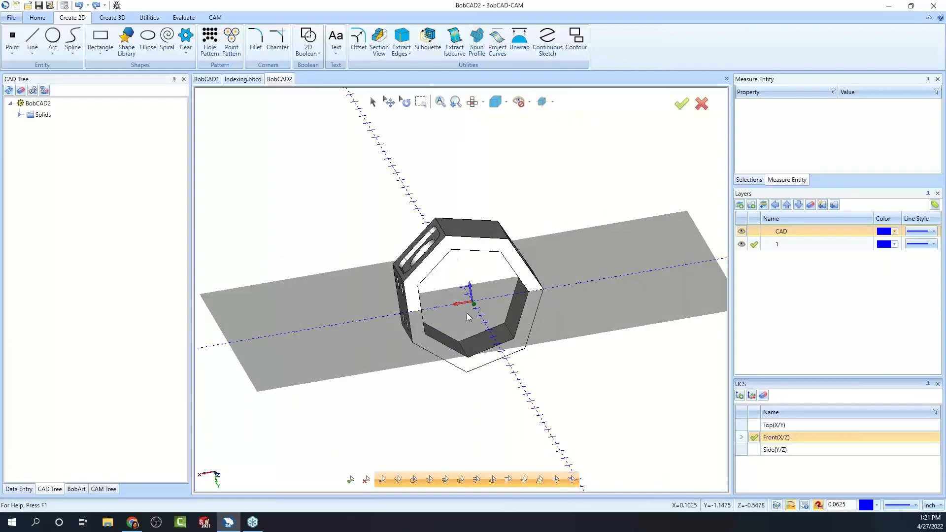
pyautogui.click(404, 49)
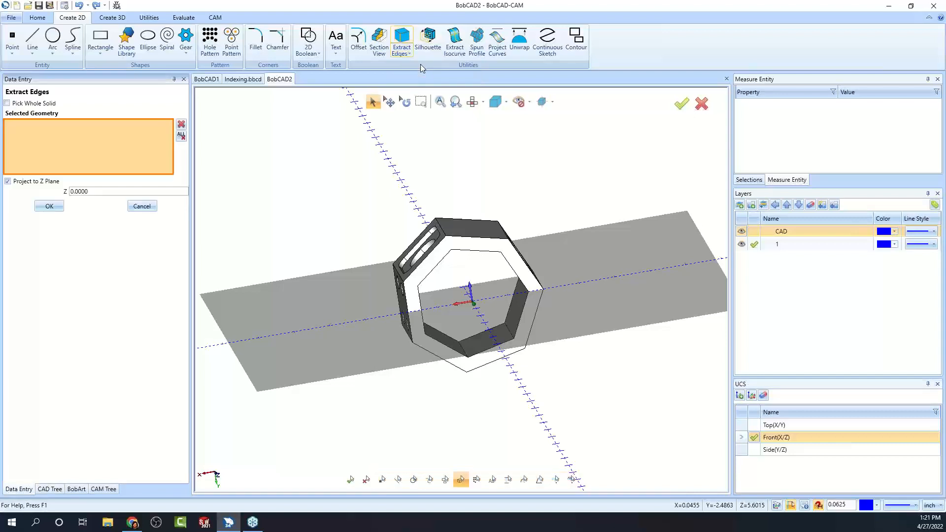
pyautogui.click(478, 223)
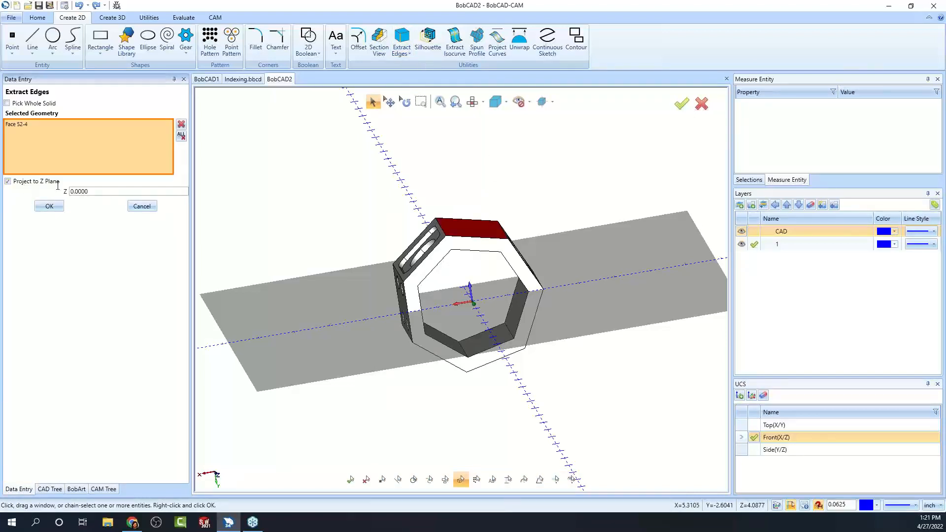
pyautogui.click(49, 206)
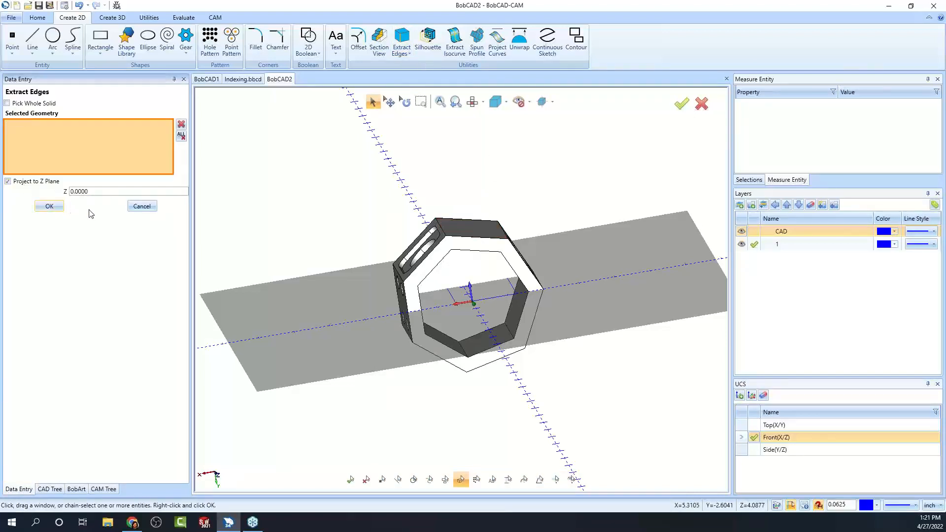
pyautogui.click(147, 208)
pyautogui.moveTo(627, 331); pyautogui.dragTo(584, 359, button='middle')
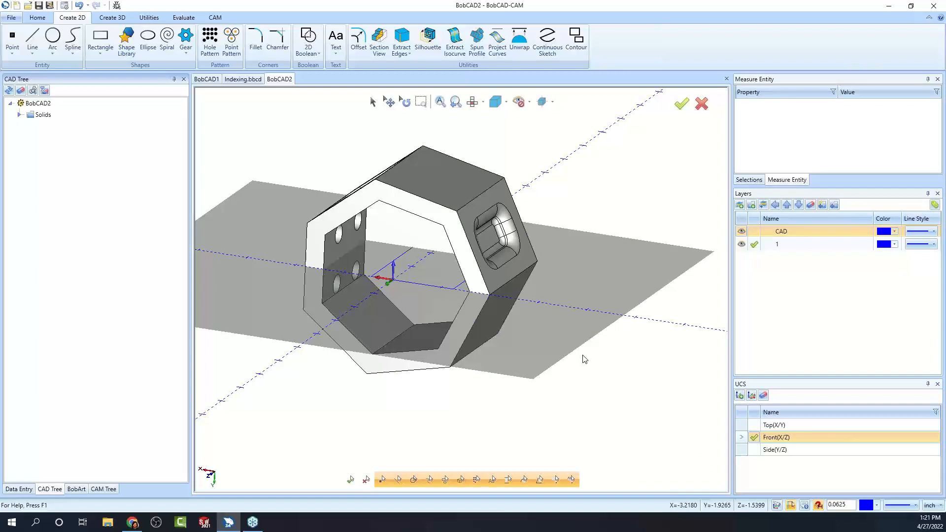
pyautogui.scroll(-4, 609, 267)
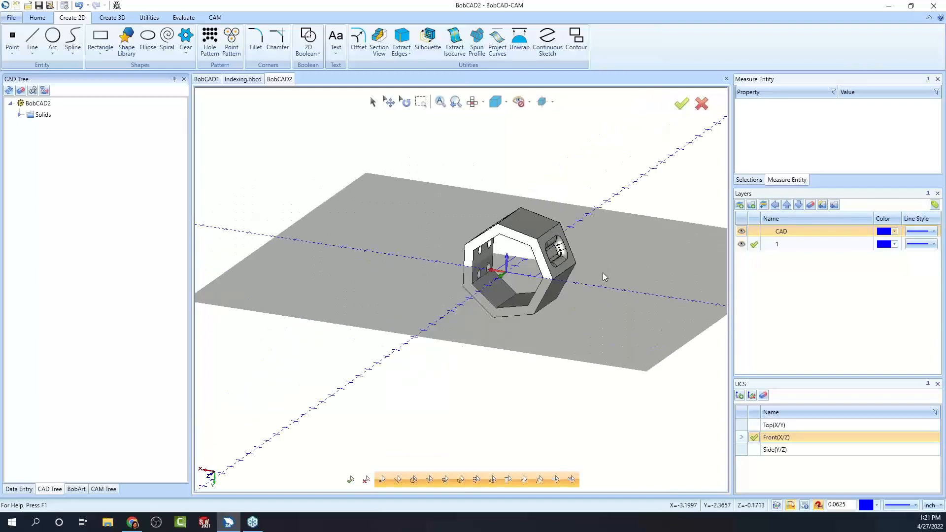
# Switch the active coordinate system back to Top(X/Y) and examine the part's blank and pocketed side faces.
pyautogui.doubleClick(756, 424)
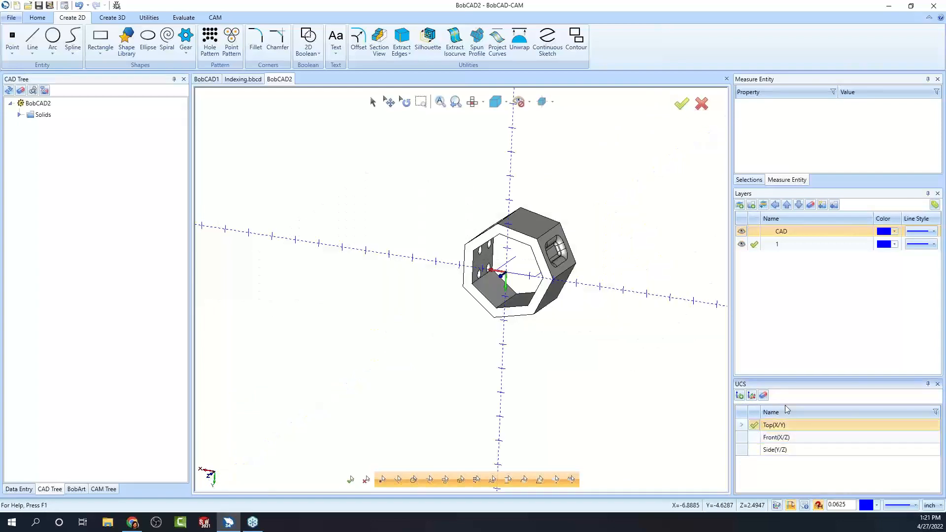
pyautogui.moveTo(454, 406); pyautogui.dragTo(414, 323, button='middle')
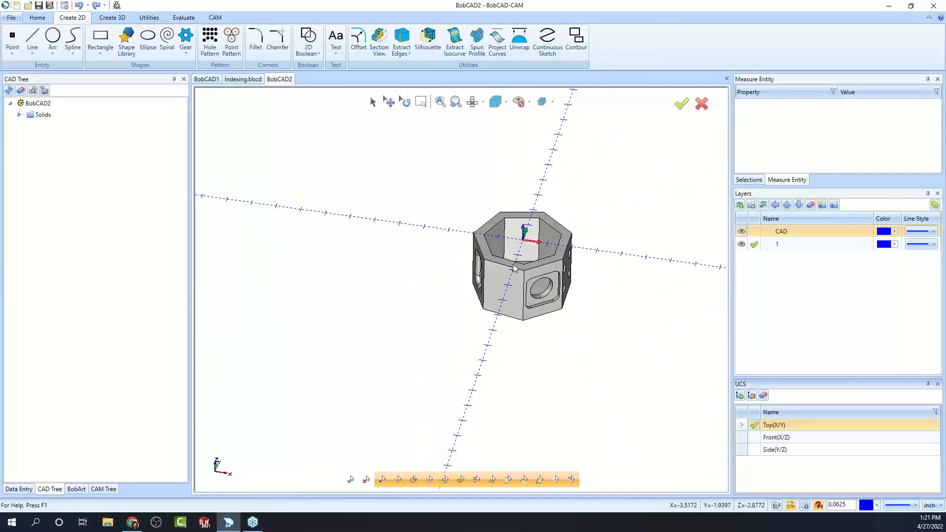
pyautogui.scroll(3, 550, 231)
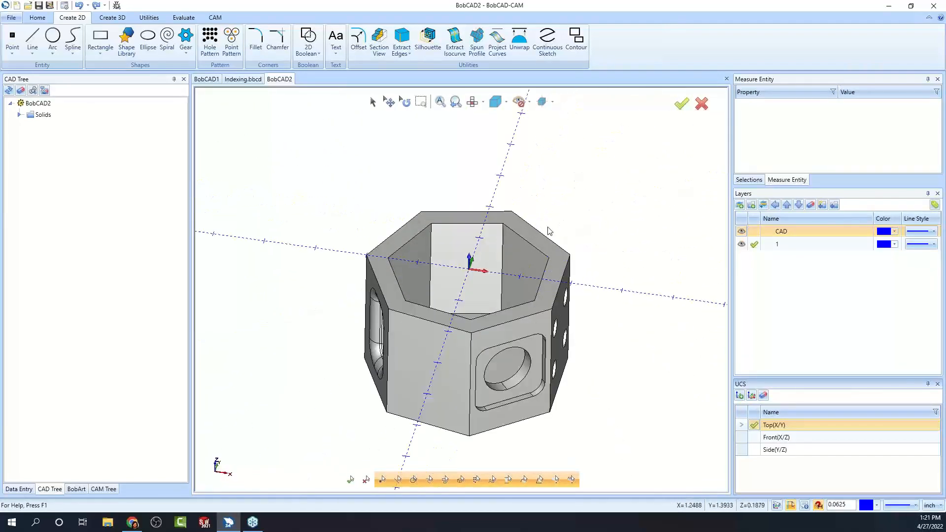
pyautogui.click(400, 55)
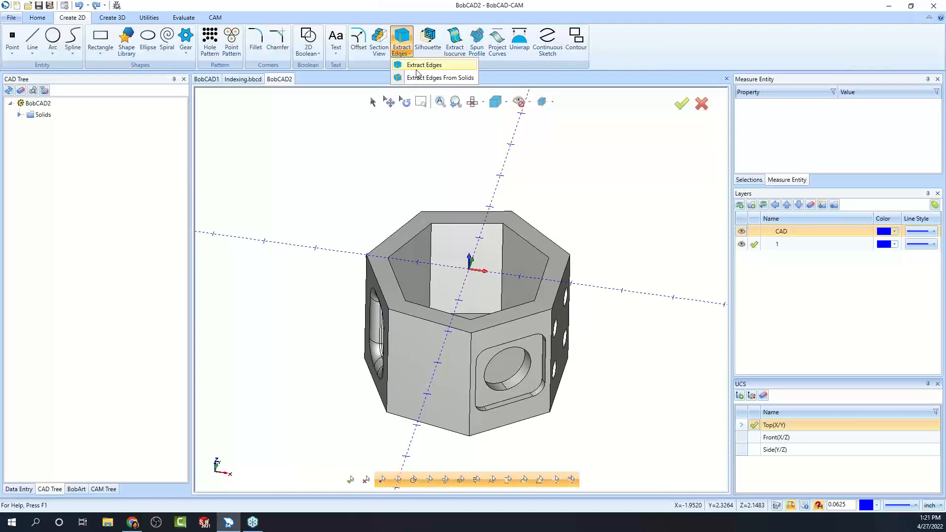
pyautogui.click(416, 63)
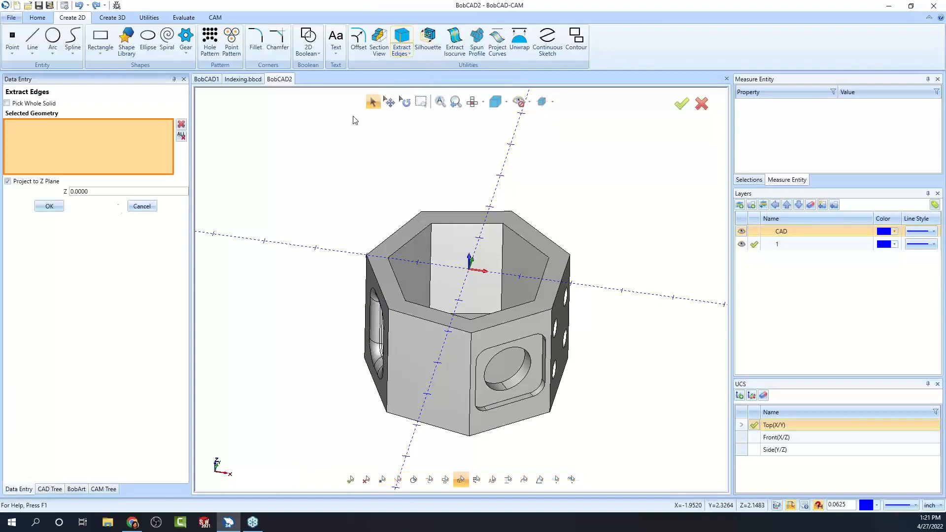
pyautogui.doubleClick(102, 191)
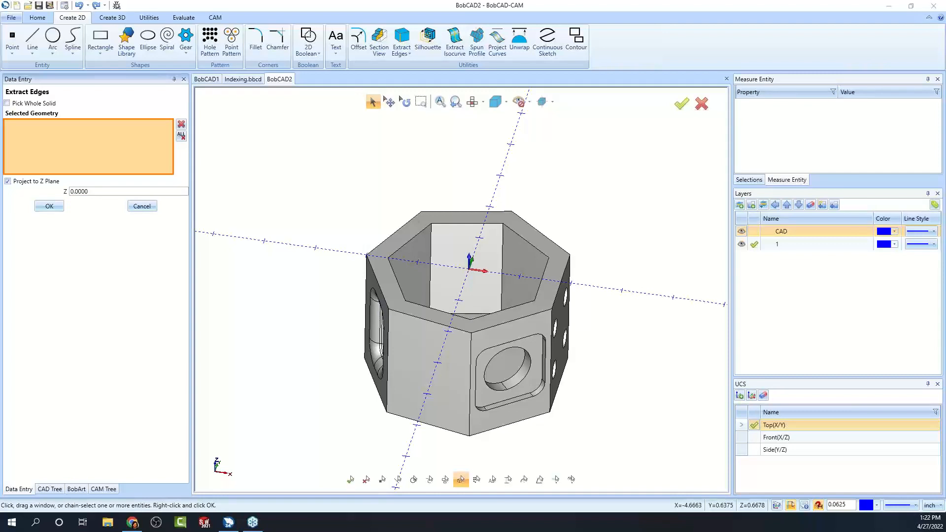
pyautogui.click(143, 206)
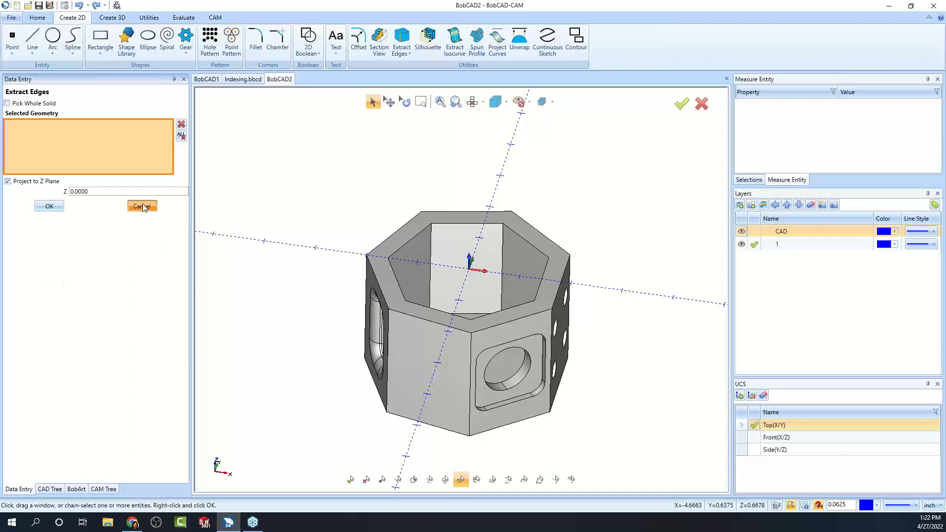
pyautogui.click(143, 207)
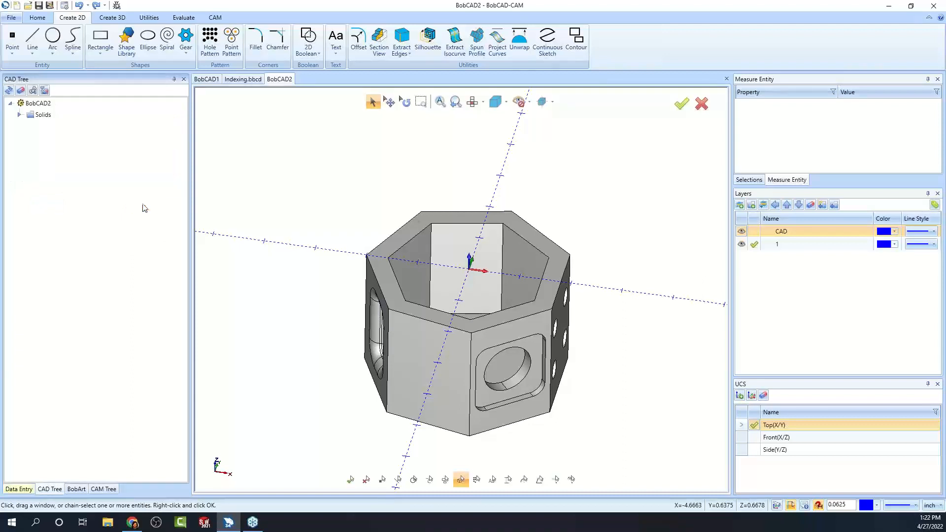
pyautogui.rightClick(533, 166)
pyautogui.click(557, 182)
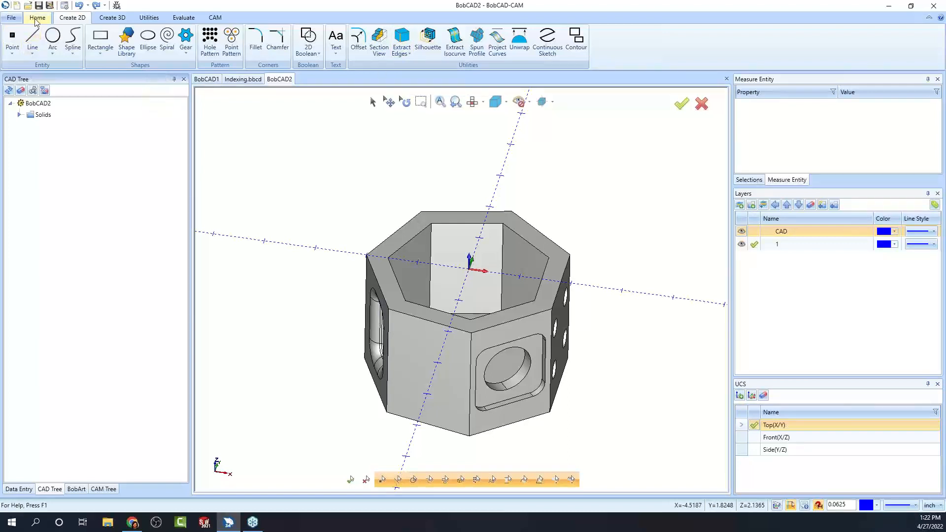
# Customize the ribbon so that Continuous Sketch in the Create 2D Utilities group uses the Small size.
pyautogui.click(117, 6)
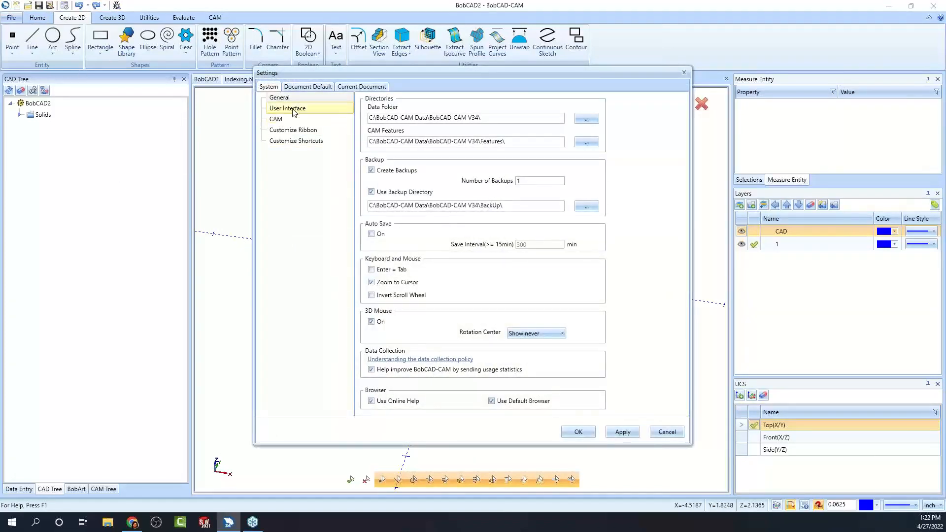
pyautogui.click(297, 132)
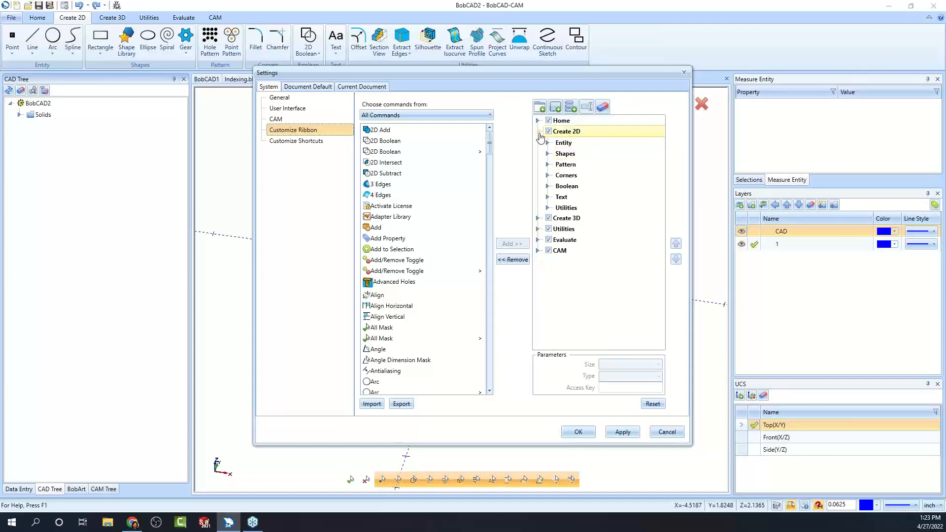
pyautogui.click(549, 208)
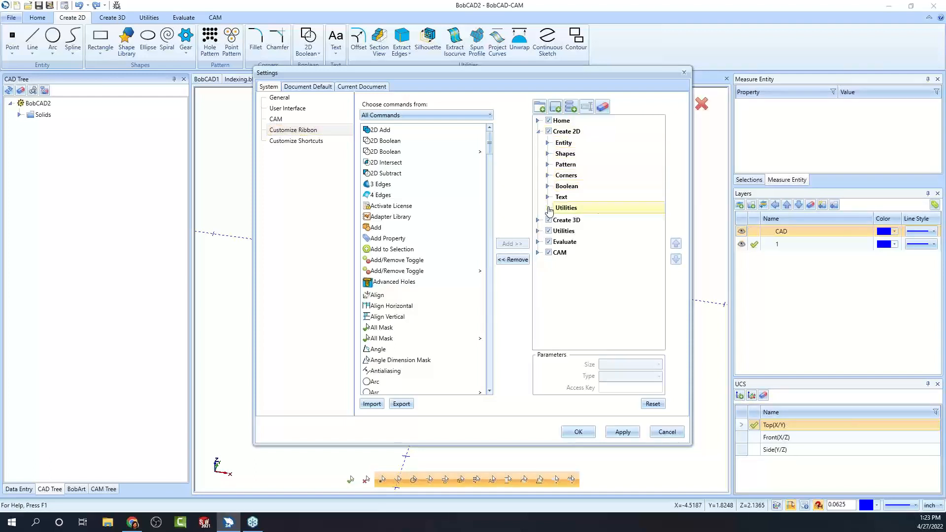
pyautogui.click(558, 220)
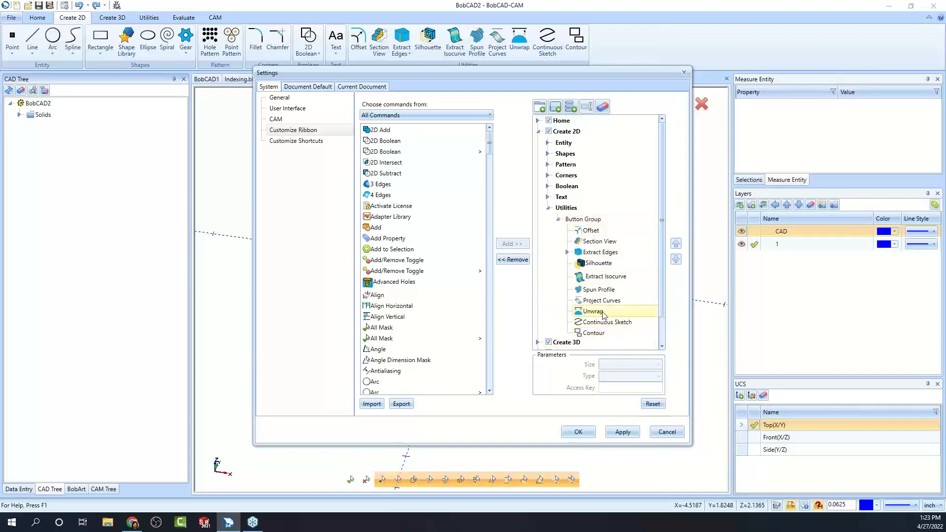
pyautogui.click(615, 325)
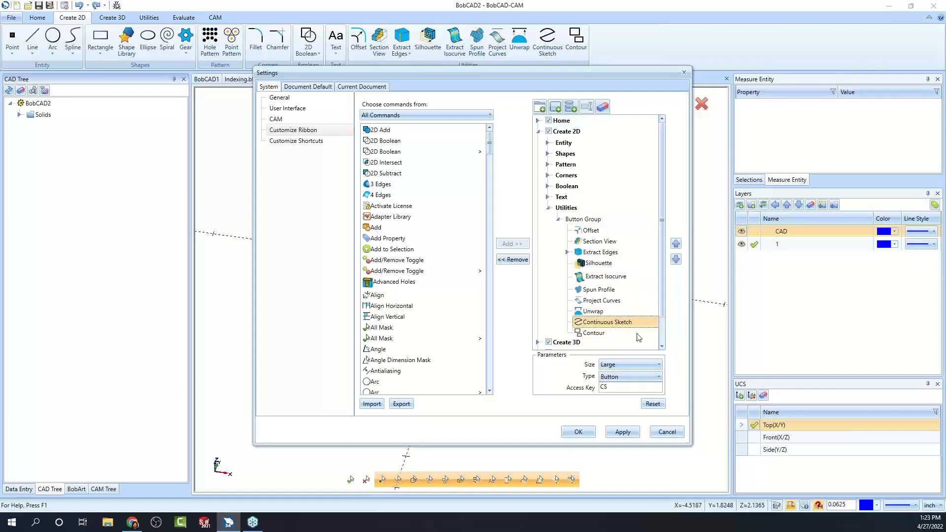
pyautogui.click(652, 366)
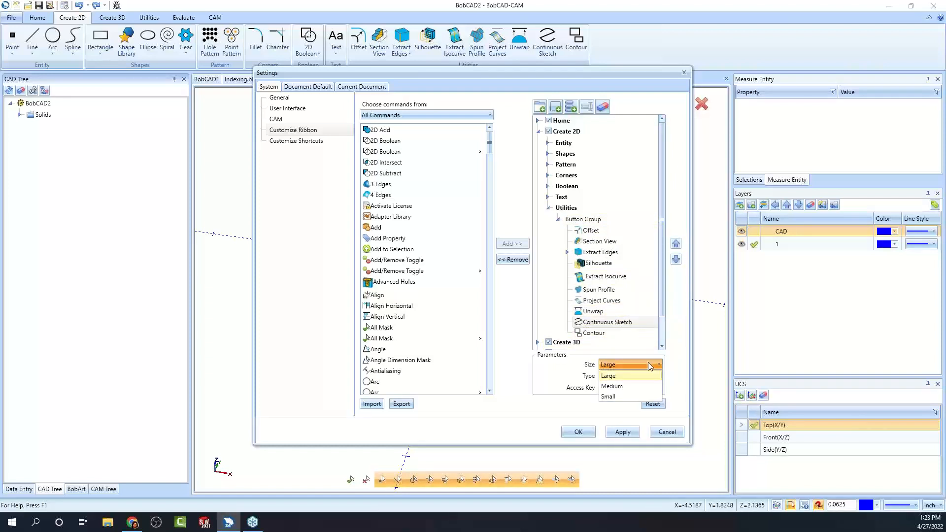
pyautogui.click(620, 397)
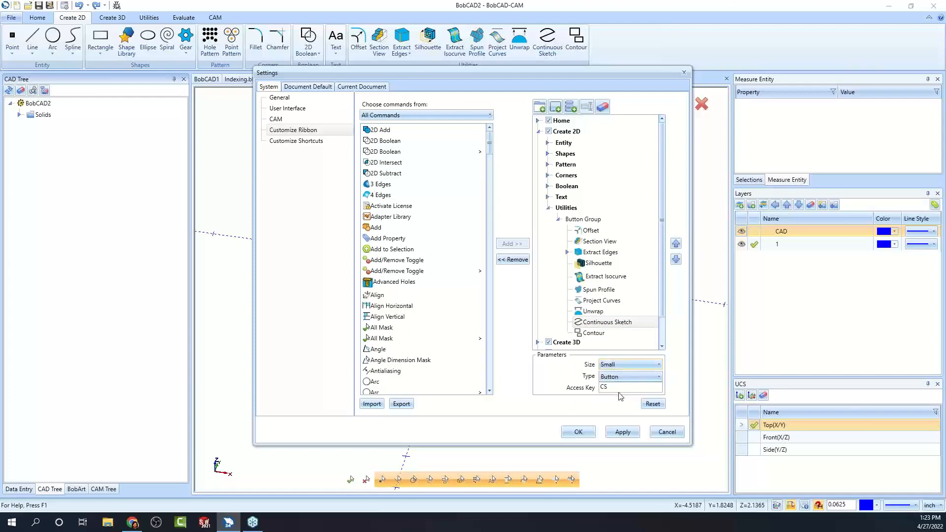
pyautogui.click(623, 433)
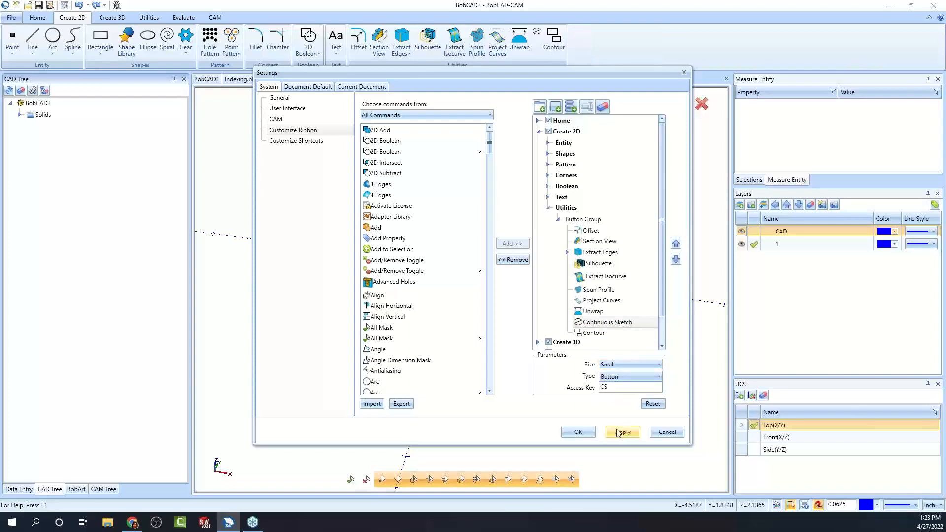
pyautogui.click(579, 432)
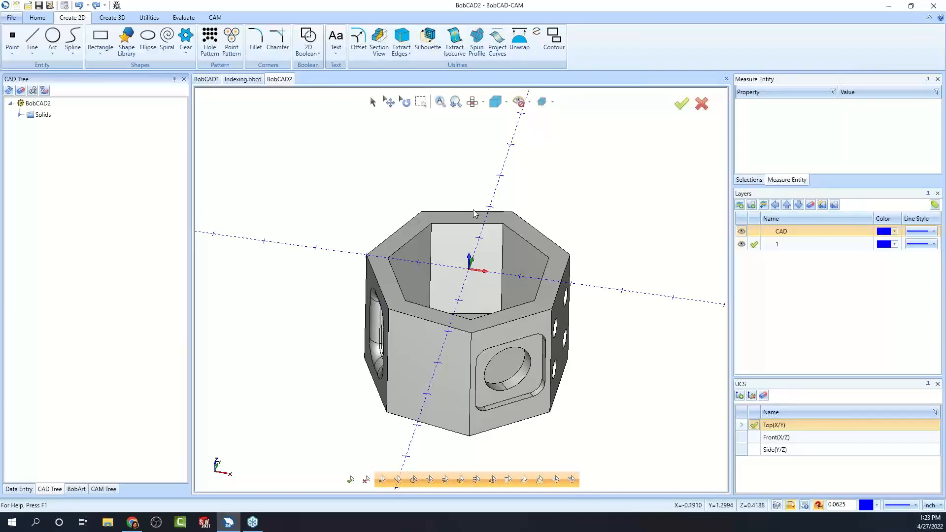
# Start a Section View of the part on Top (X/Y) and move the section plane down to a distance of about -0.77.
pyautogui.click(378, 41)
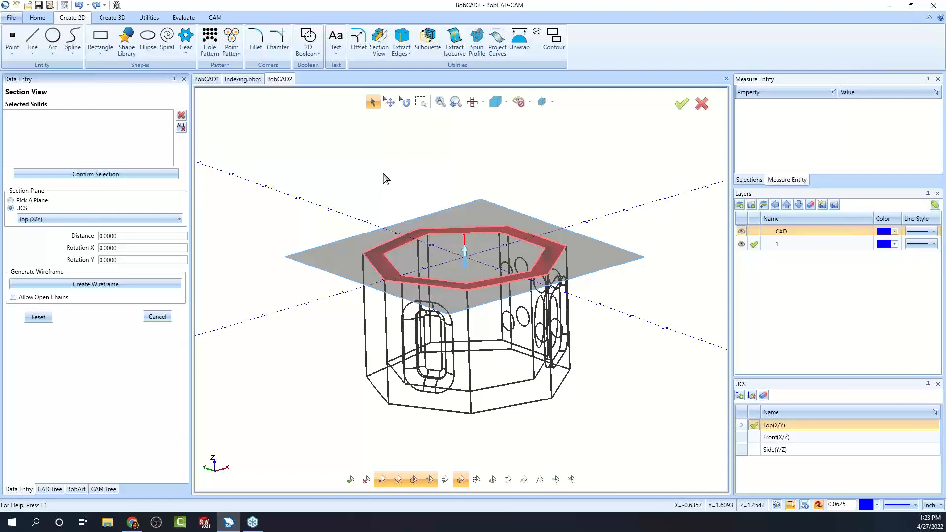
pyautogui.moveTo(465, 259); pyautogui.dragTo(463, 293)
pyautogui.moveTo(538, 189)
pyautogui.mouseDown(button='middle')
pyautogui.moveTo(533, 253)
pyautogui.moveTo(540, 198)
pyautogui.mouseUp(button='middle')
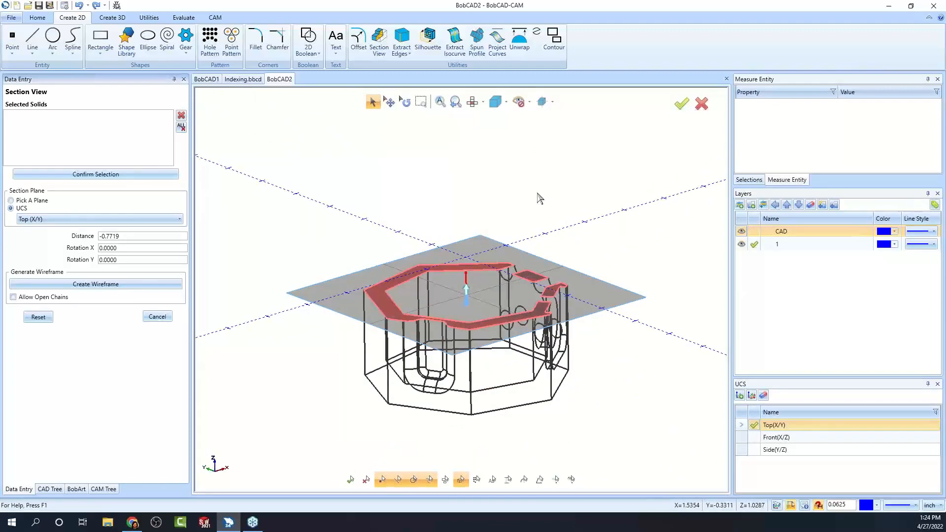
# Switch the section plane to Front (X/Z) at distance 0 and generate wireframe from that section of the part.
pyautogui.click(113, 218)
pyautogui.click(108, 240)
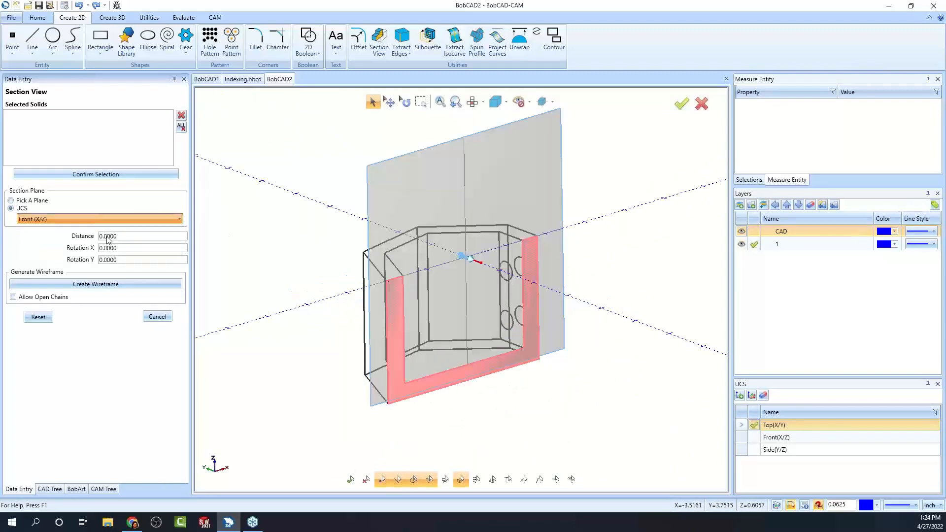
pyautogui.moveTo(489, 364)
pyautogui.mouseDown(button='middle')
pyautogui.moveTo(520, 361)
pyautogui.moveTo(487, 354)
pyautogui.mouseUp(button='middle')
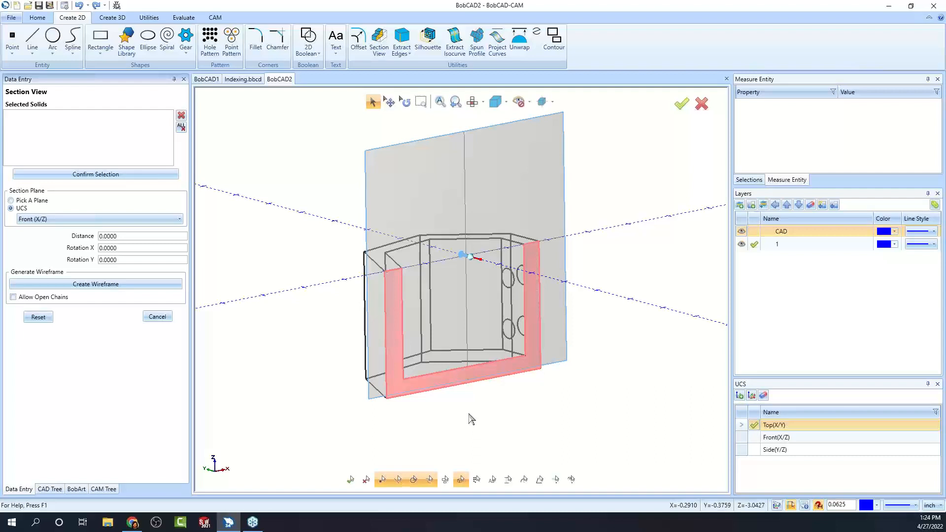
pyautogui.click(111, 288)
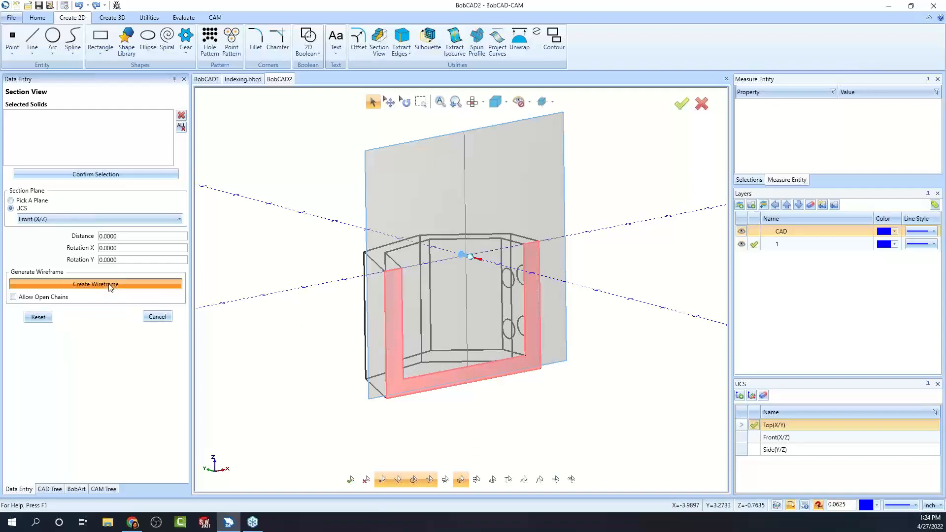
pyautogui.click(157, 317)
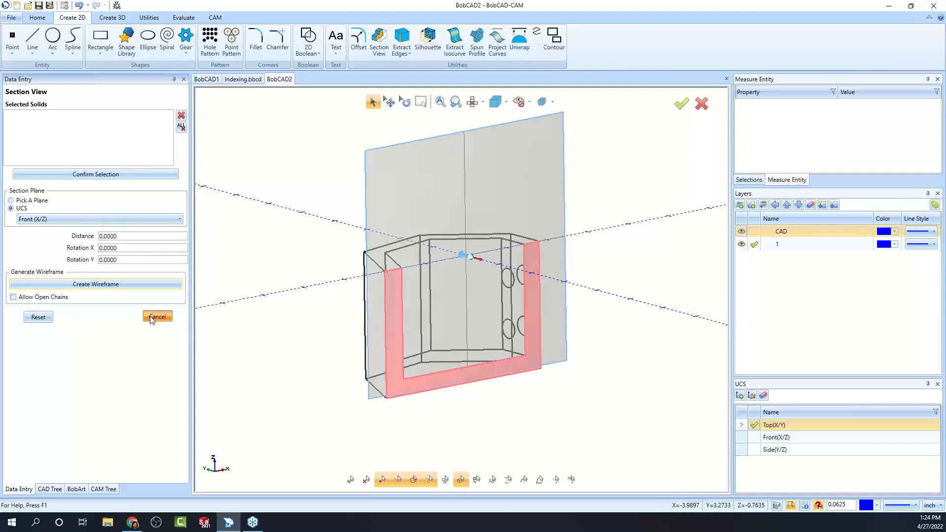
# Hide the CAD layer to examine the generated section wireframe, and show the layer again.
pyautogui.click(741, 231)
pyautogui.moveTo(488, 353)
pyautogui.mouseDown(button='middle')
pyautogui.moveTo(522, 353)
pyautogui.moveTo(495, 359)
pyautogui.mouseUp(button='middle')
pyautogui.click(741, 231)
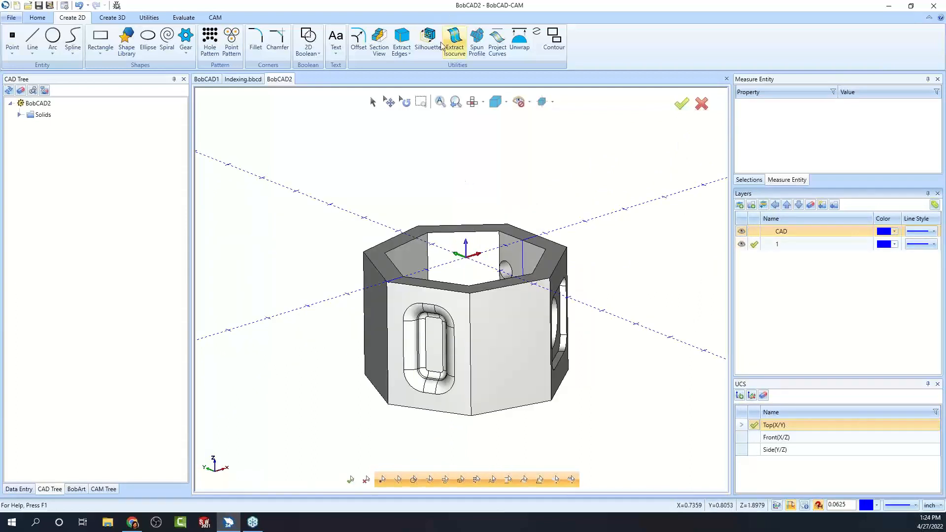
# Examine the part's Front (X/Z) cross-section in Section View and leave it without generating more wireframe.
pyautogui.click(379, 40)
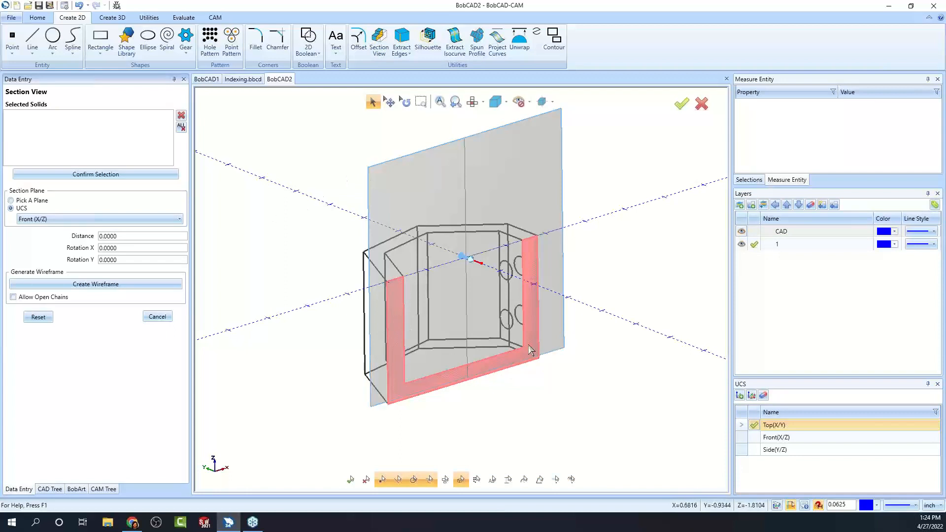
pyautogui.moveTo(508, 419); pyautogui.dragTo(503, 397, button='middle')
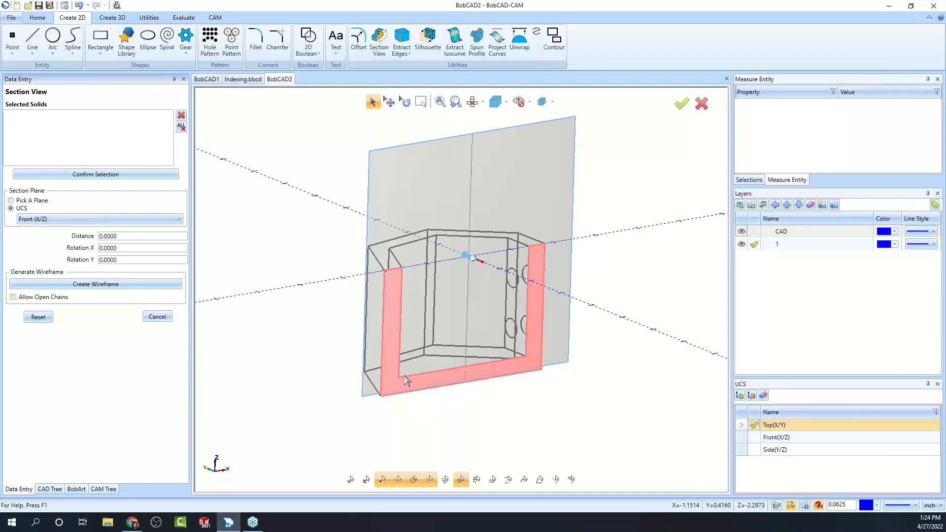
pyautogui.click(158, 318)
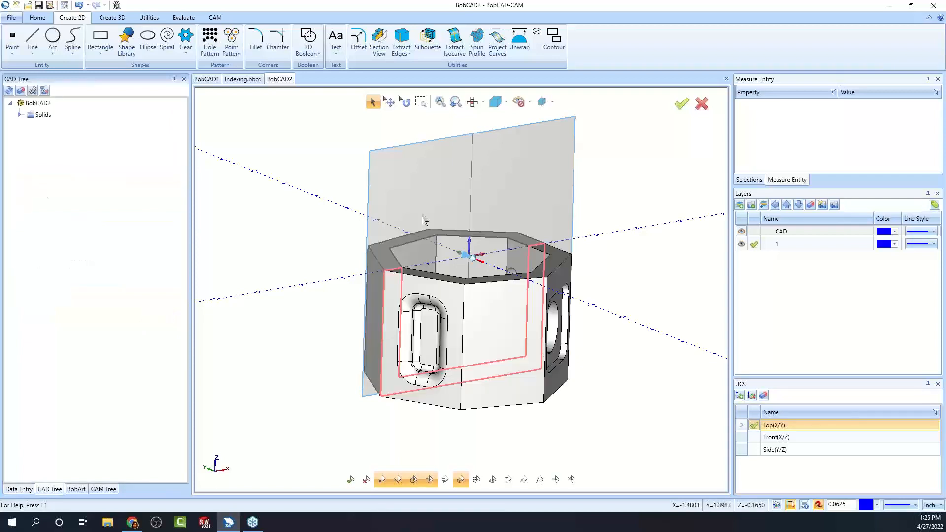
pyautogui.rightClick(627, 173)
pyautogui.click(654, 187)
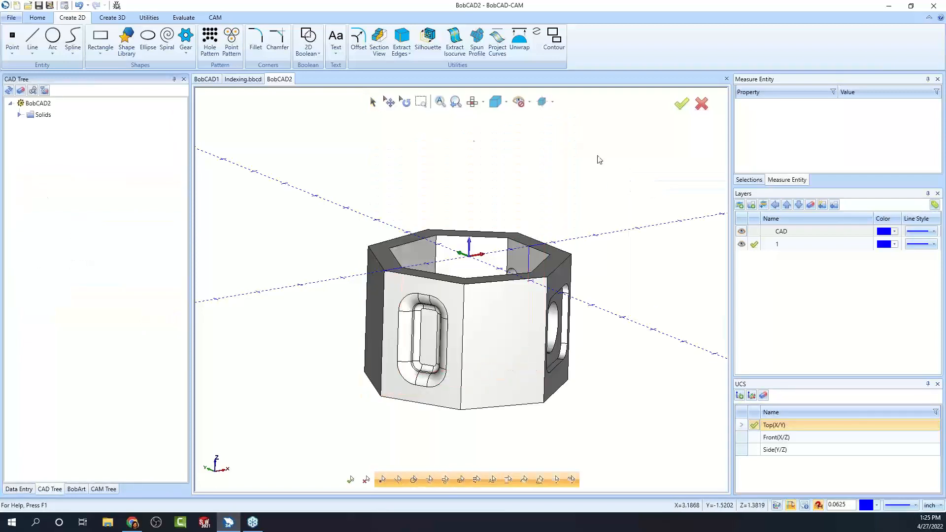
# Open Rotary.bbcd from the Sample Projects folder and display its milling job structure.
pyautogui.click(28, 6)
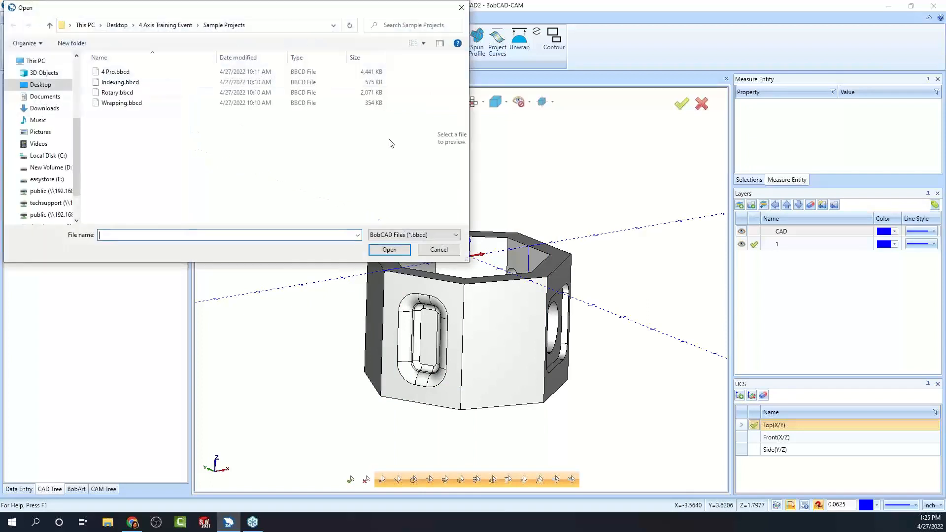
pyautogui.click(118, 92)
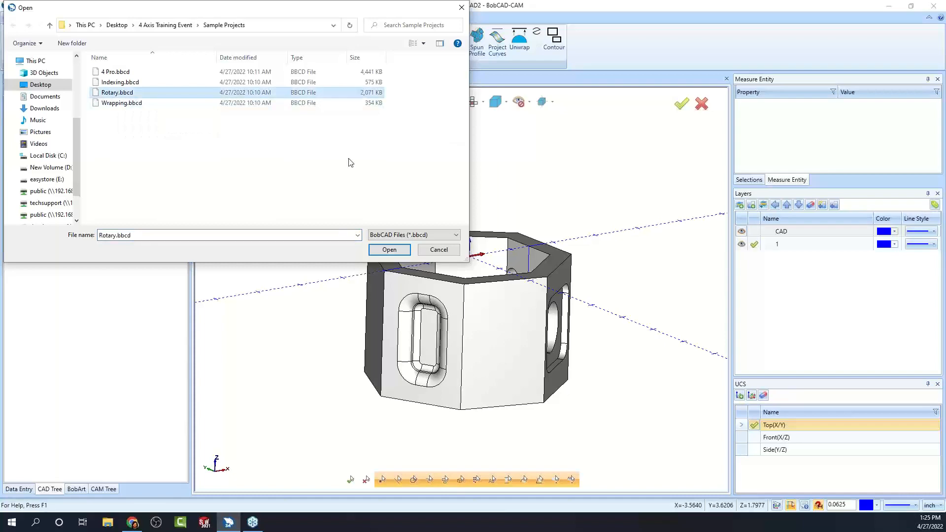
pyautogui.click(389, 250)
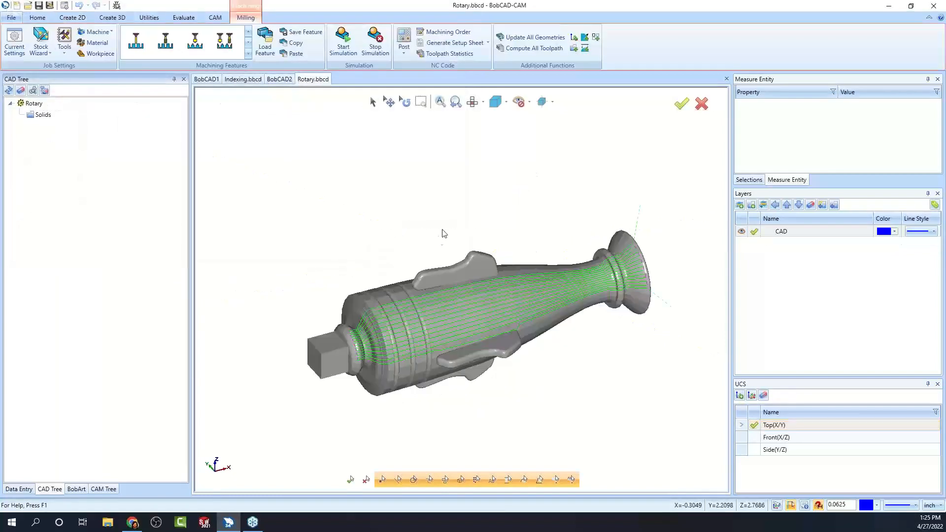
pyautogui.moveTo(103, 489); pyautogui.dragTo(95, 284)
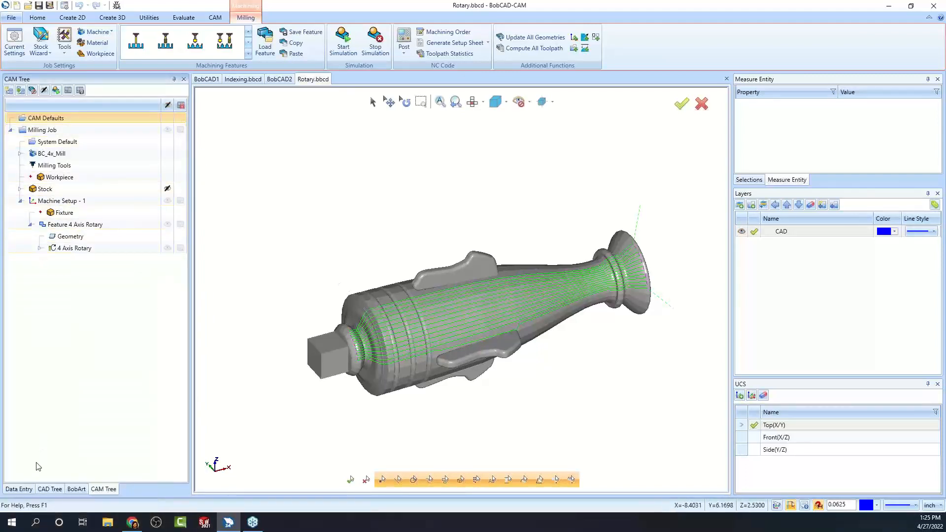
pyautogui.click(49, 489)
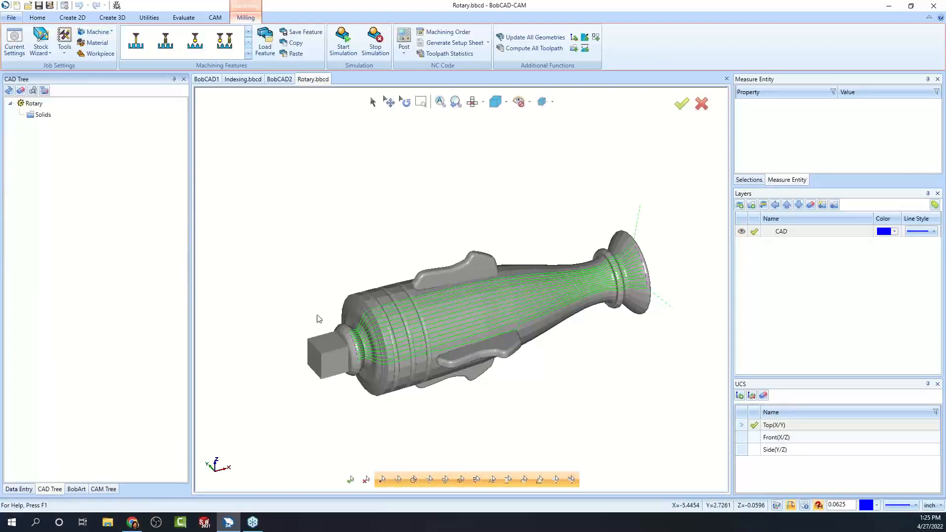
pyautogui.click(104, 489)
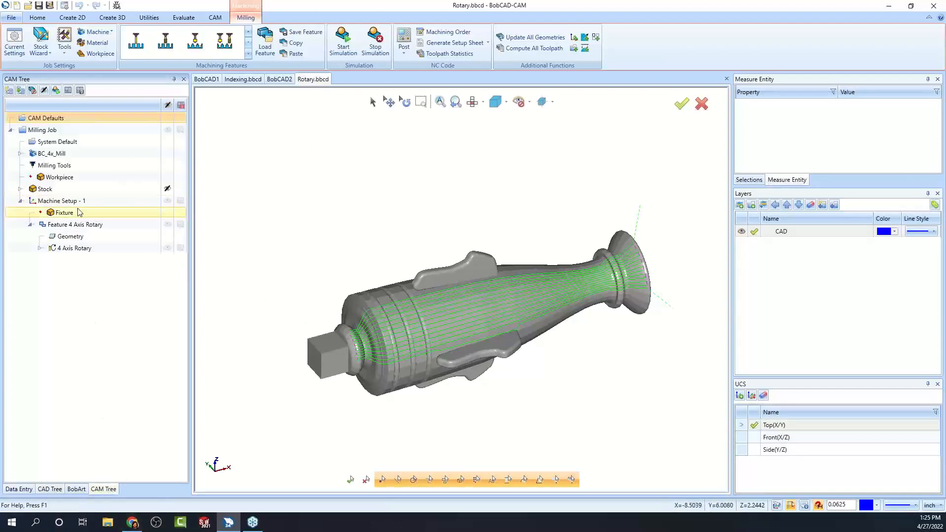
# Hide the toolpath of Machine Setup - 1 and examine the rotary part with its fins and square end.
pyautogui.click(167, 201)
pyautogui.scroll(-2, 499, 236)
pyautogui.moveTo(498, 266)
pyautogui.mouseDown(button='middle')
pyautogui.moveTo(510, 251)
pyautogui.moveTo(510, 205)
pyautogui.moveTo(515, 283)
pyautogui.moveTo(501, 276)
pyautogui.mouseUp(button='middle')
pyautogui.scroll(3, 500, 276)
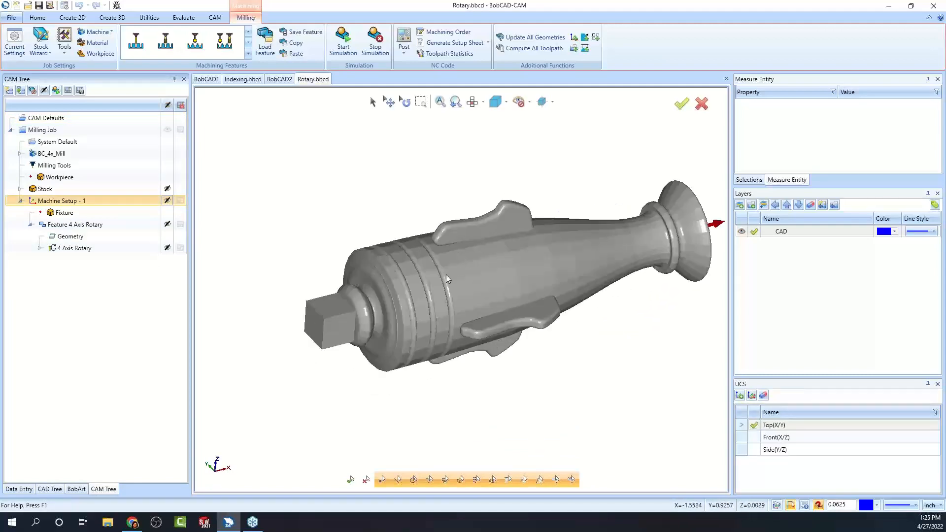
pyautogui.moveTo(419, 312)
pyautogui.mouseDown(button='middle')
pyautogui.moveTo(524, 327)
pyautogui.moveTo(412, 309)
pyautogui.mouseUp(button='middle')
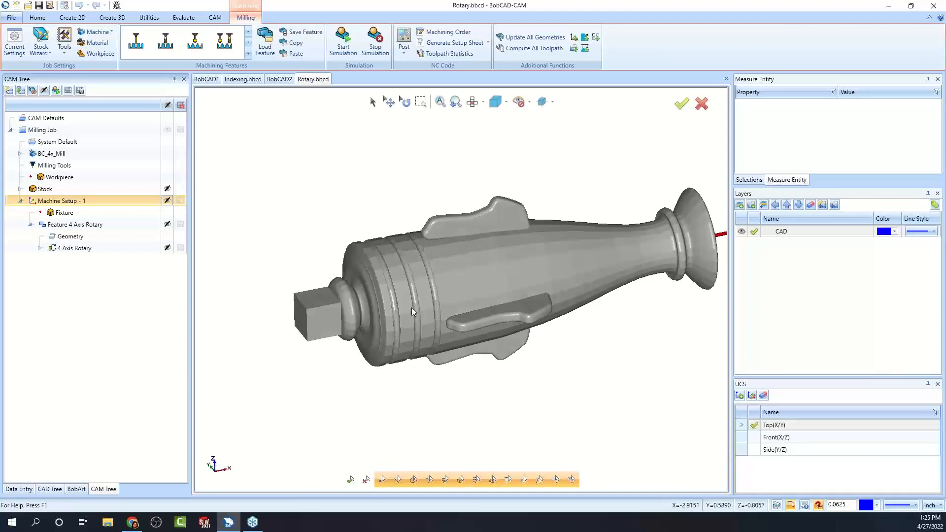
pyautogui.scroll(-2, 409, 285)
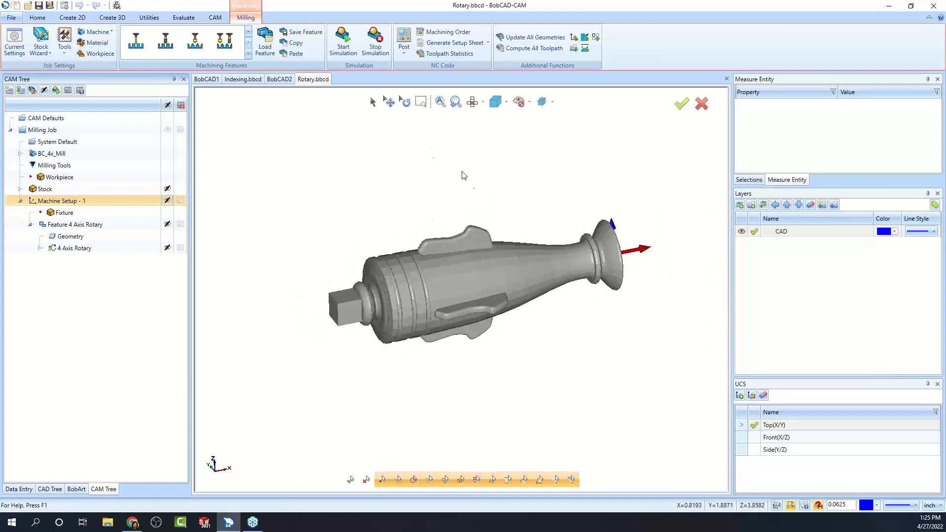
# Generate the rotary model's Z-axis silhouette on a new layer, and hide the CAD layer to examine the outline.
pyautogui.rightClick(768, 252)
pyautogui.click(793, 260)
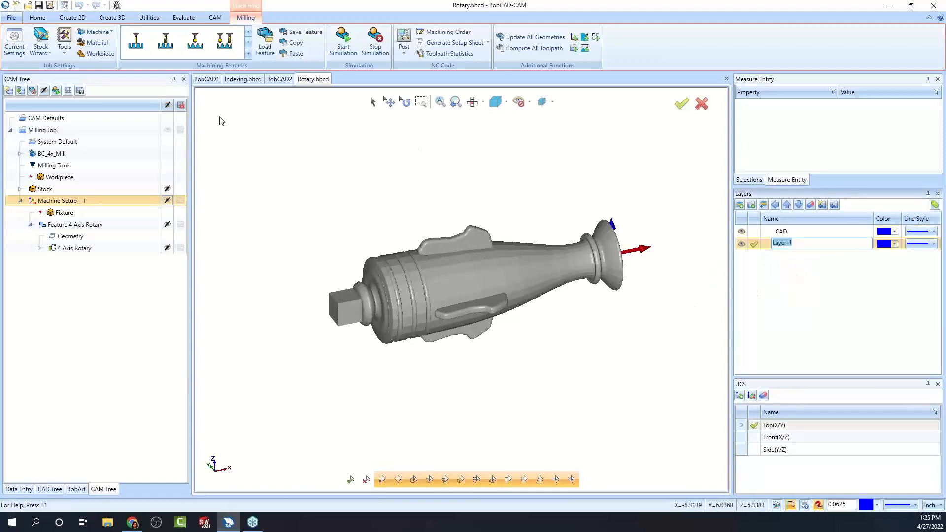
pyautogui.click(73, 18)
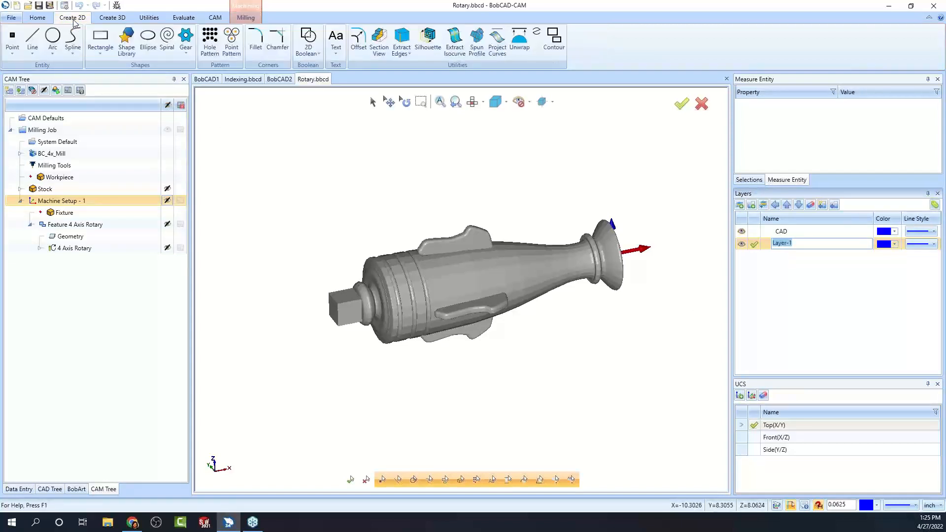
pyautogui.click(428, 44)
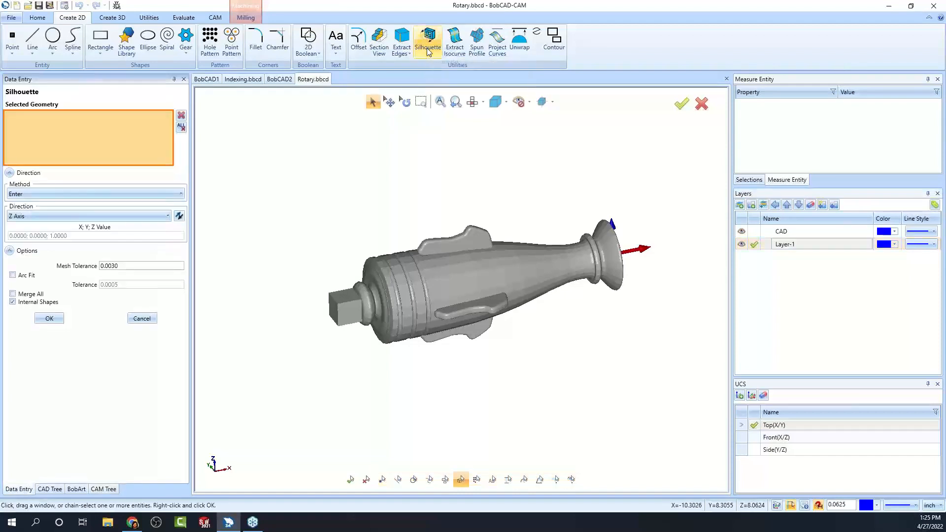
pyautogui.click(395, 271)
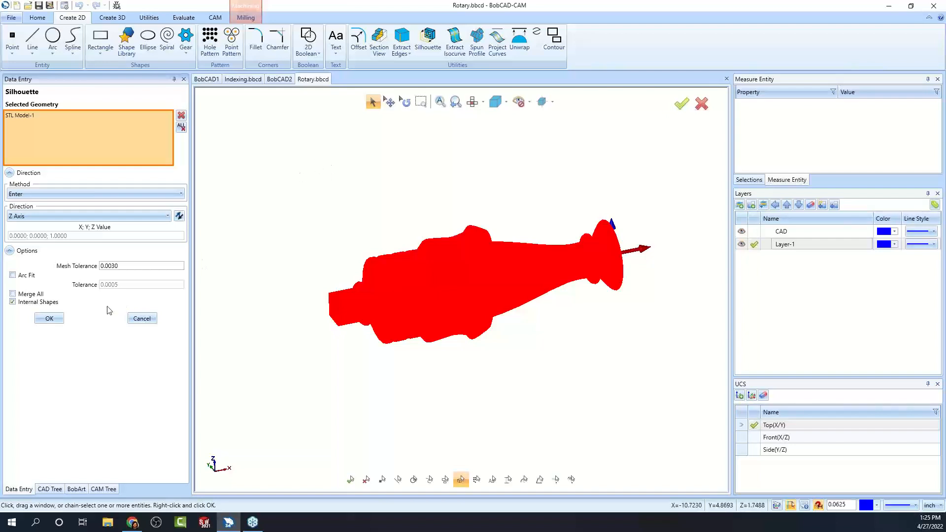
pyautogui.click(49, 319)
pyautogui.click(142, 319)
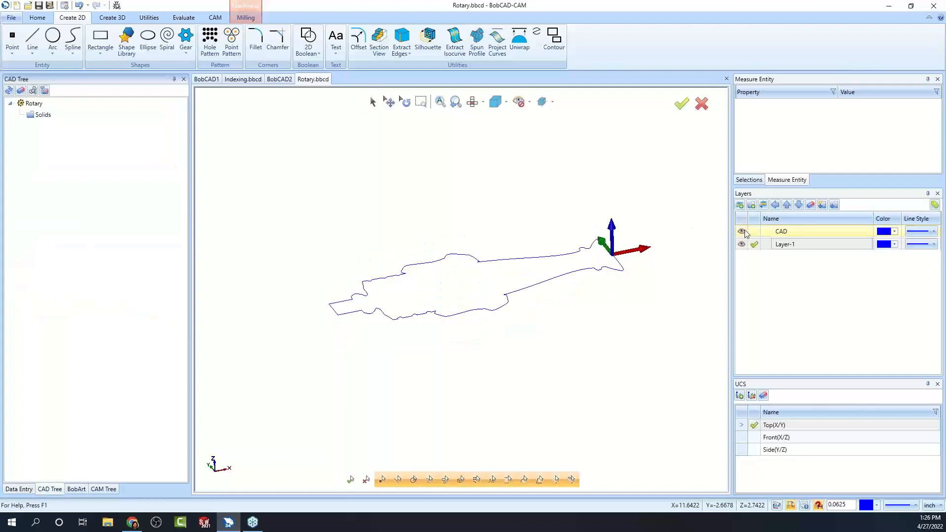
pyautogui.moveTo(464, 252); pyautogui.dragTo(475, 319, button='middle')
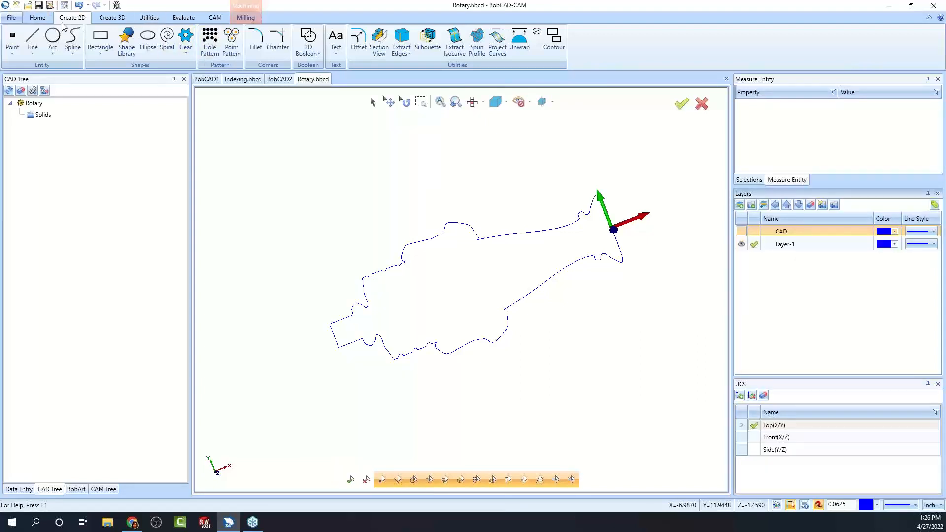
# Open Wrapping.bbcd from the Sample Projects folder and examine the cylinder with its hexagonal pockets.
pyautogui.click(28, 6)
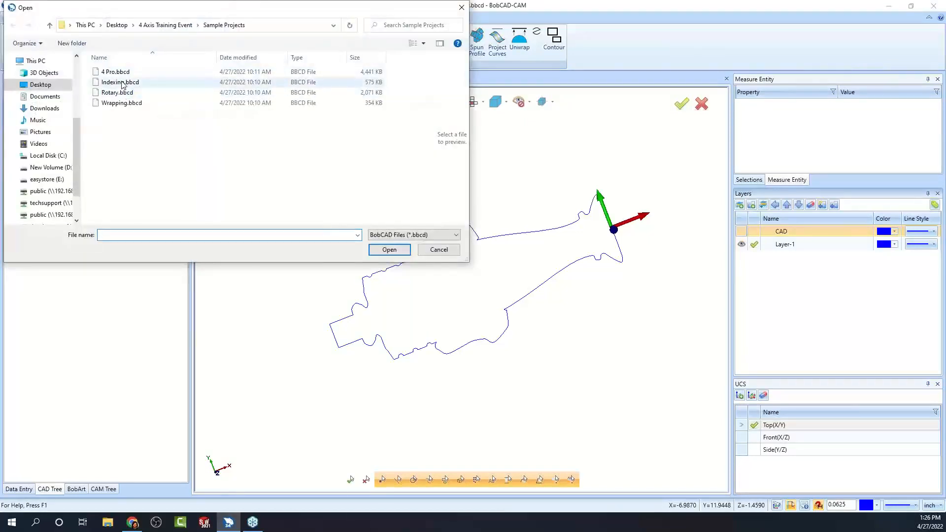
pyautogui.click(110, 94)
pyautogui.click(112, 105)
pyautogui.click(388, 250)
pyautogui.moveTo(429, 301); pyautogui.dragTo(484, 345, button='middle')
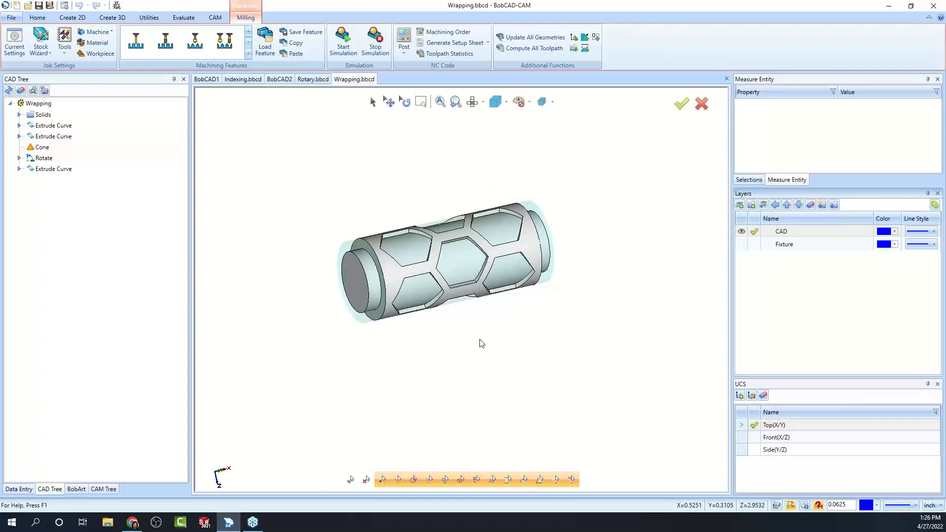
pyautogui.moveTo(456, 333); pyautogui.dragTo(504, 342, button='middle')
pyautogui.scroll(2, 534, 284)
pyautogui.moveTo(534, 284); pyautogui.dragTo(562, 315, button='middle')
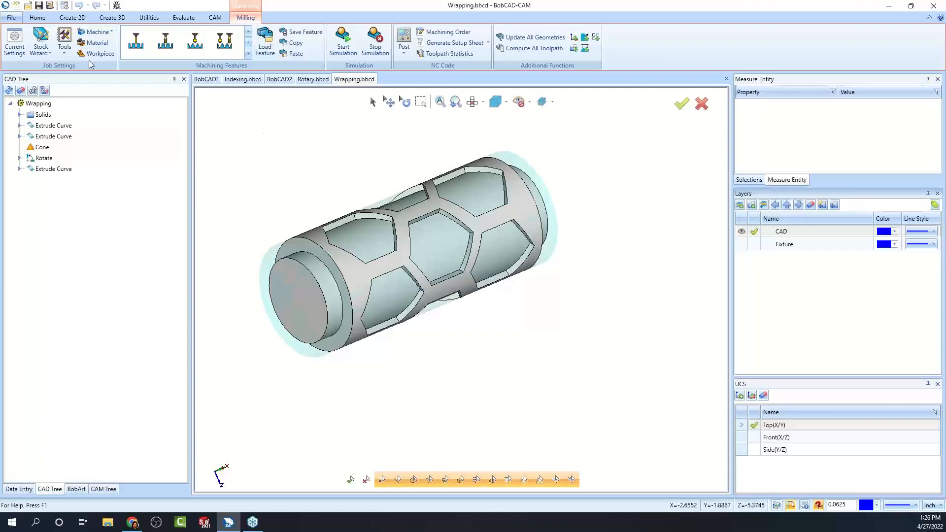
pyautogui.click(73, 16)
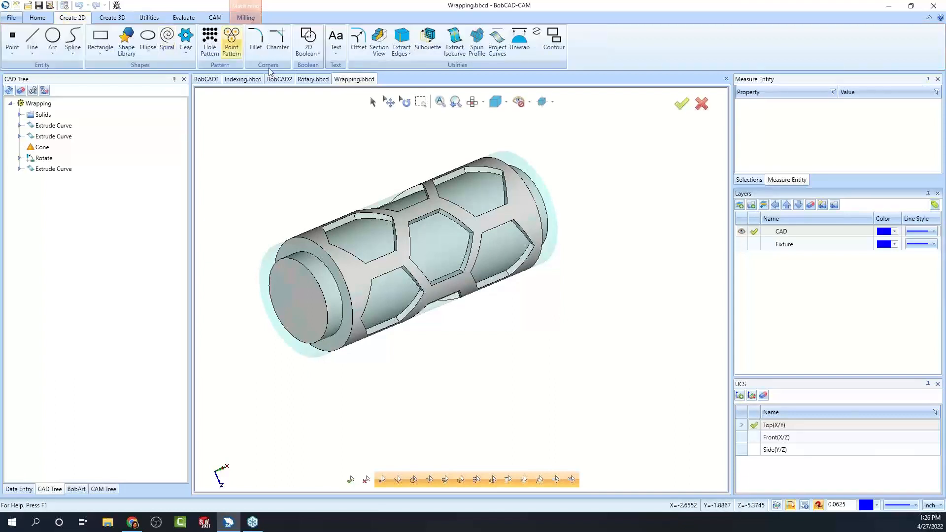
pyautogui.click(525, 47)
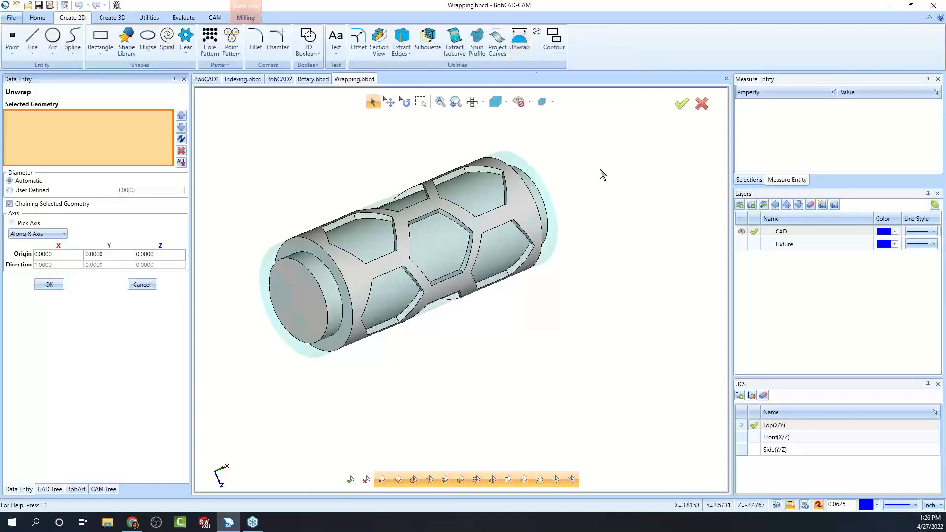
pyautogui.moveTo(243, 131); pyautogui.dragTo(583, 395)
pyautogui.moveTo(585, 390); pyautogui.dragTo(443, 365, button='middle')
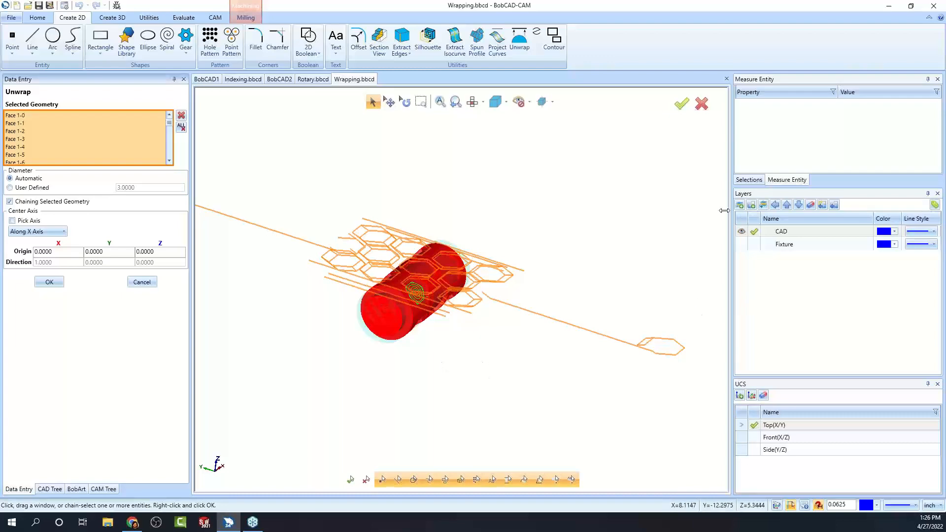
pyautogui.moveTo(521, 315)
pyautogui.mouseDown(button='middle')
pyautogui.moveTo(453, 315)
pyautogui.moveTo(428, 372)
pyautogui.moveTo(510, 307)
pyautogui.mouseUp(button='middle')
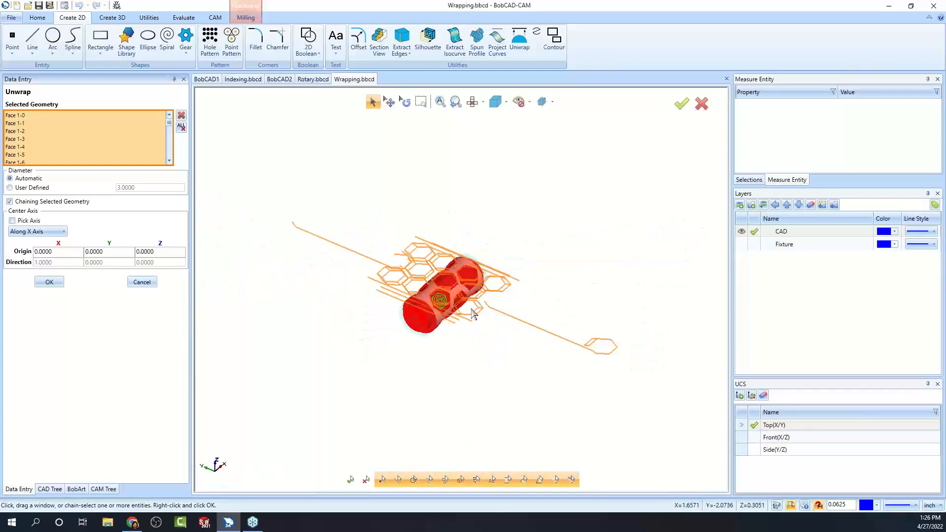
pyautogui.click(58, 238)
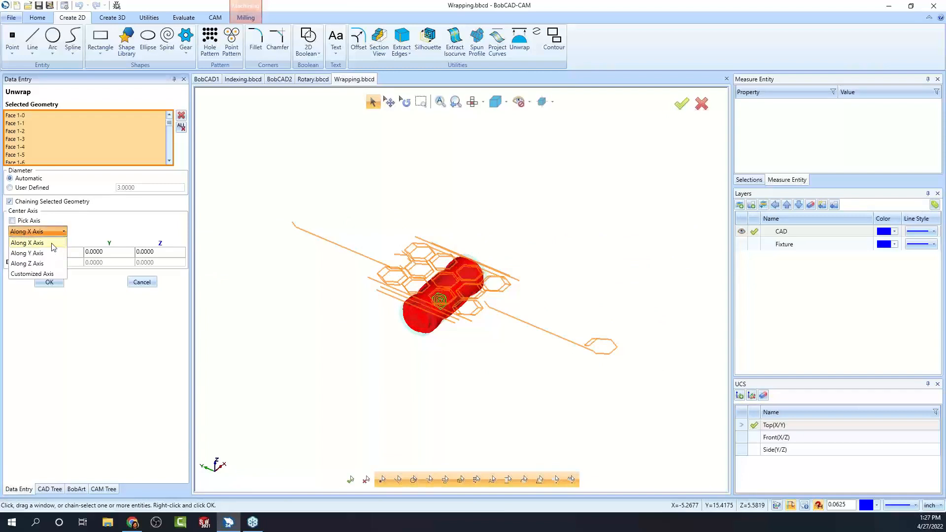
pyautogui.click(54, 243)
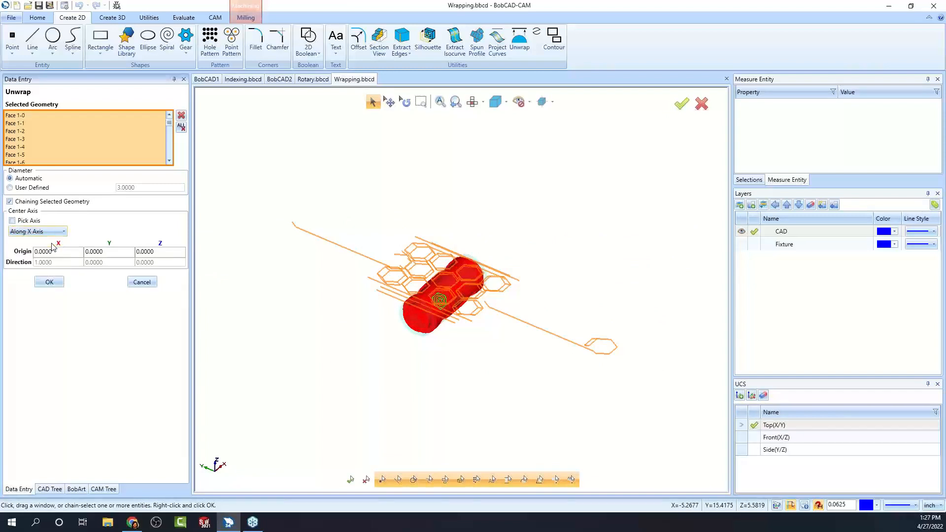
pyautogui.click(141, 282)
# Turn on Show Axis in the current document's display settings.
pyautogui.click(65, 5)
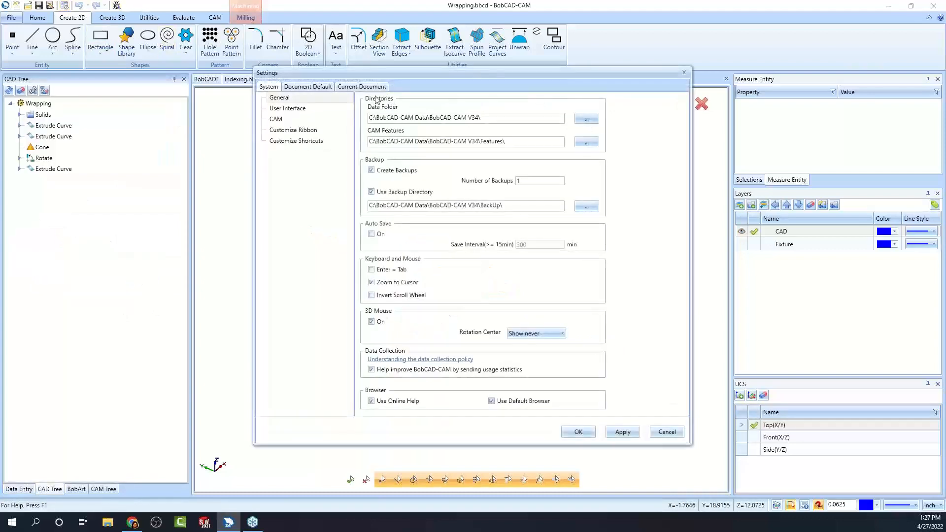
pyautogui.click(362, 87)
pyautogui.click(286, 108)
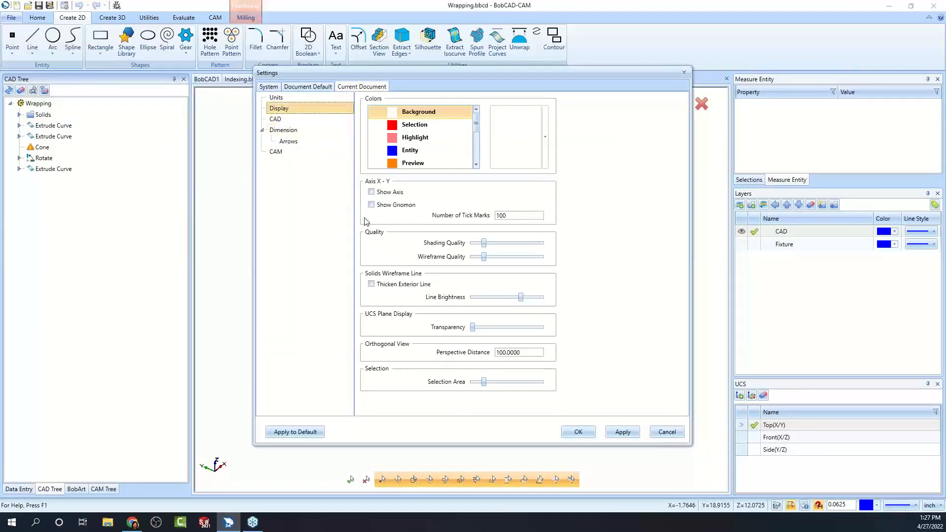
pyautogui.click(373, 192)
pyautogui.click(580, 433)
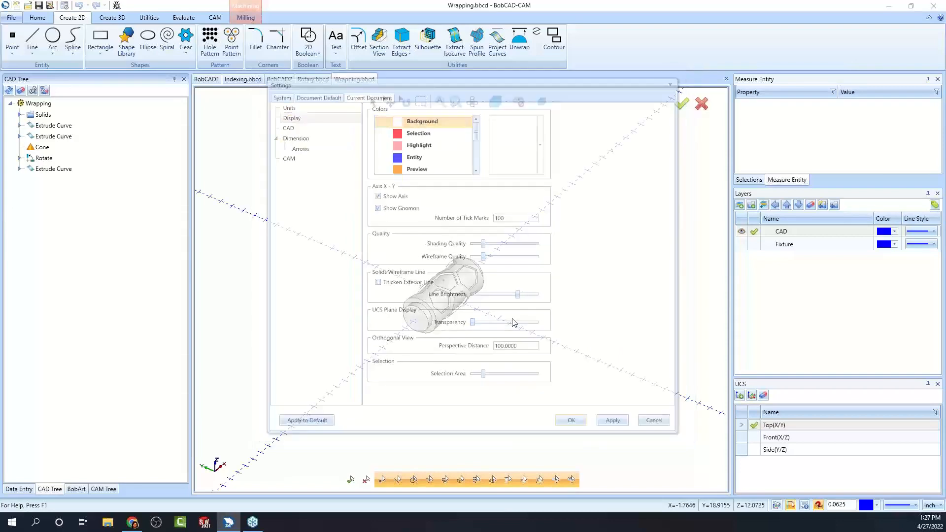
pyautogui.moveTo(484, 331); pyautogui.dragTo(492, 334, button='middle')
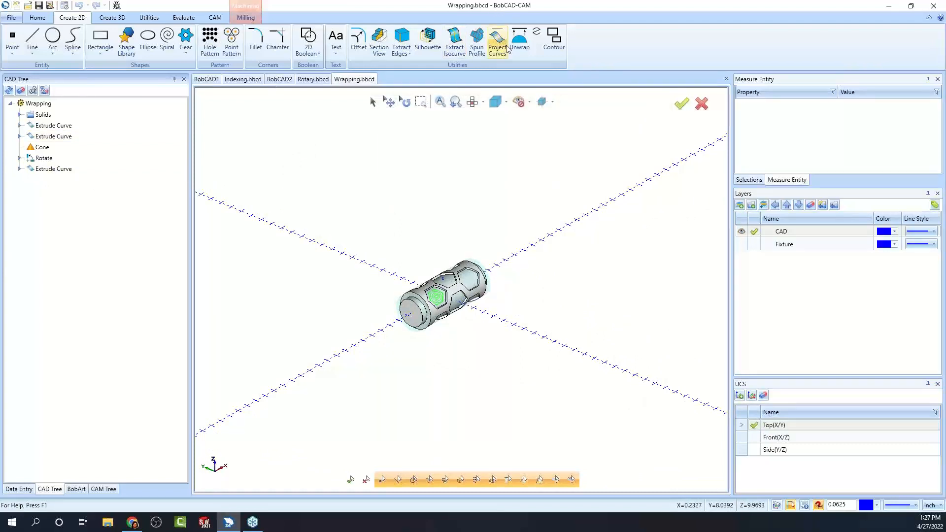
# Preview an Unwrap of the cylinder's outer hexagon-patterned face and review the center axis options, keeping Along X Axis.
pyautogui.click(522, 43)
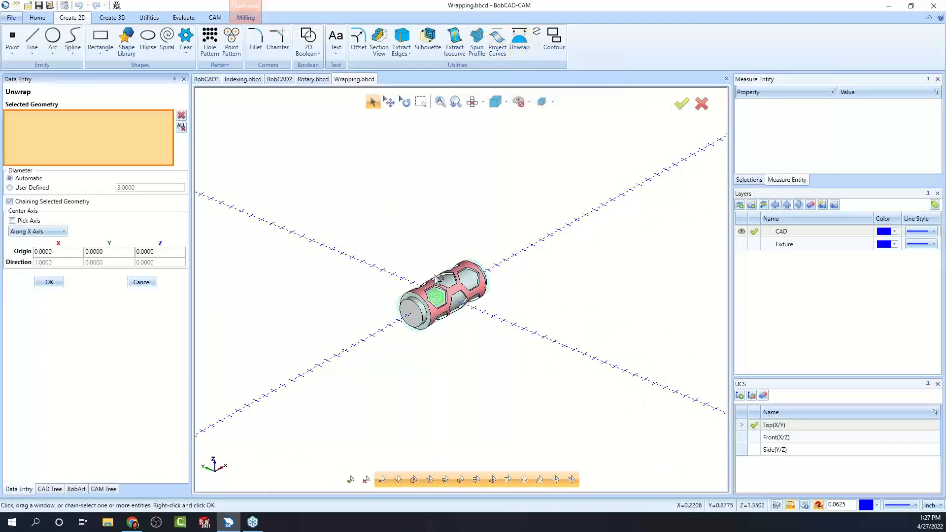
pyautogui.click(461, 284)
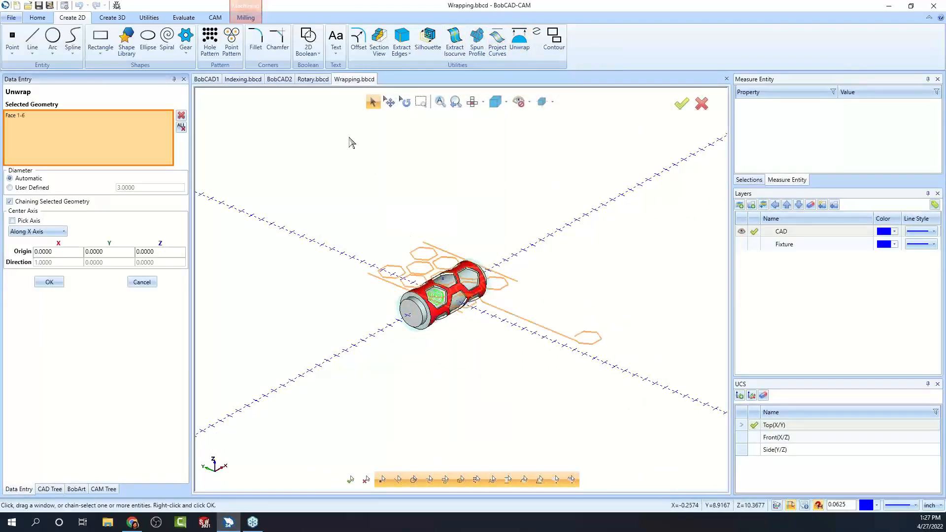
pyautogui.click(64, 234)
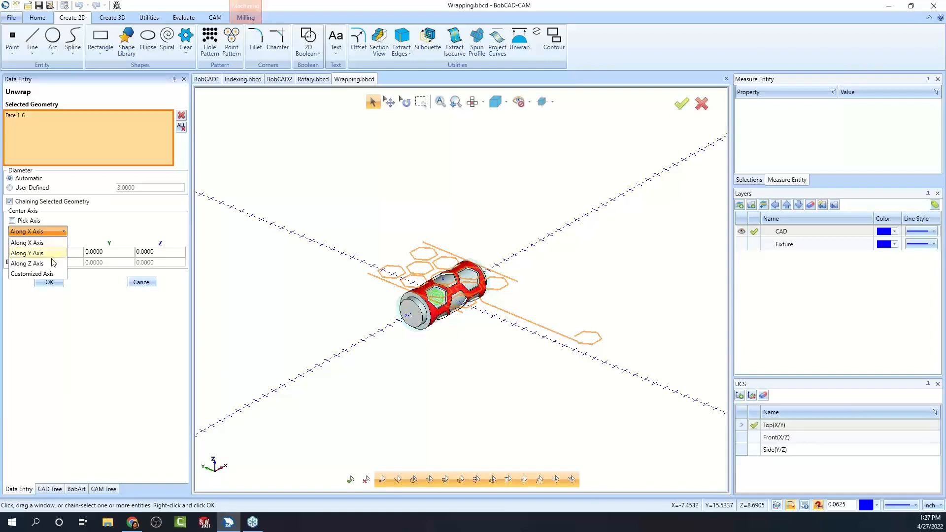
pyautogui.click(77, 228)
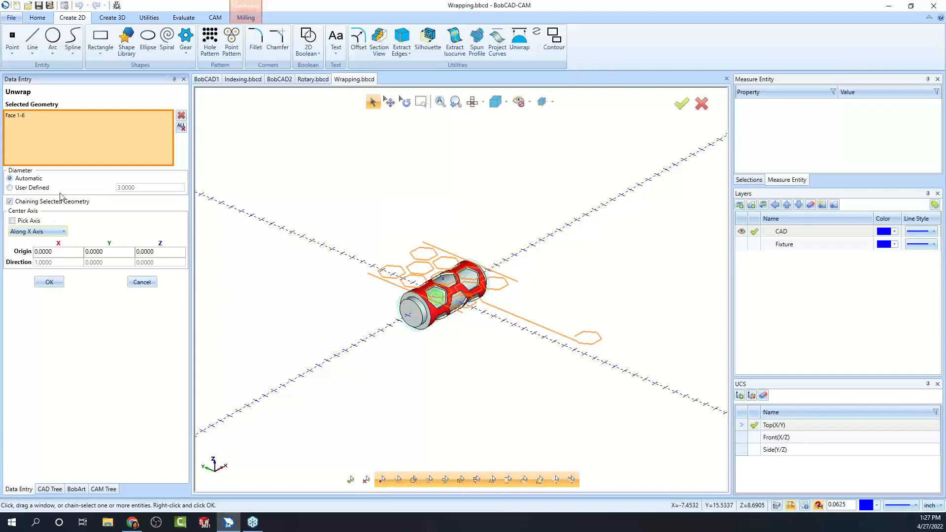
# Compare the outer face's unwrap preview with Chaining Selected Geometry off and on.
pyautogui.click(9, 201)
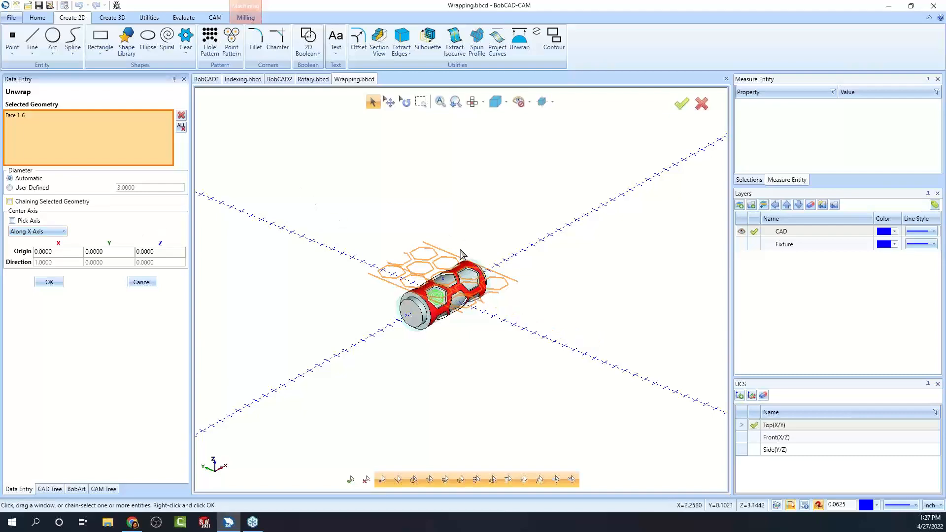
pyautogui.scroll(4, 463, 251)
pyautogui.moveTo(483, 366)
pyautogui.mouseDown(button='middle')
pyautogui.moveTo(539, 355)
pyautogui.moveTo(485, 374)
pyautogui.mouseUp(button='middle')
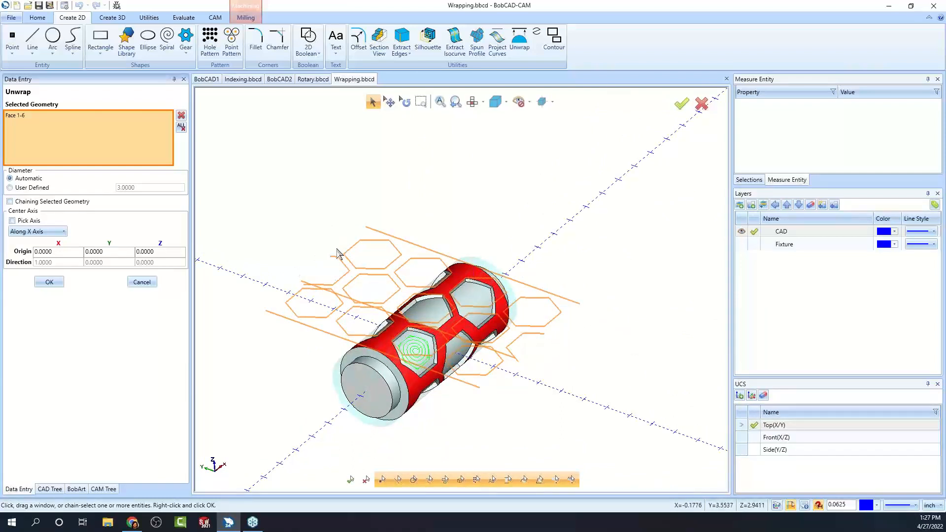
pyautogui.click(10, 202)
pyautogui.scroll(-3, 310, 255)
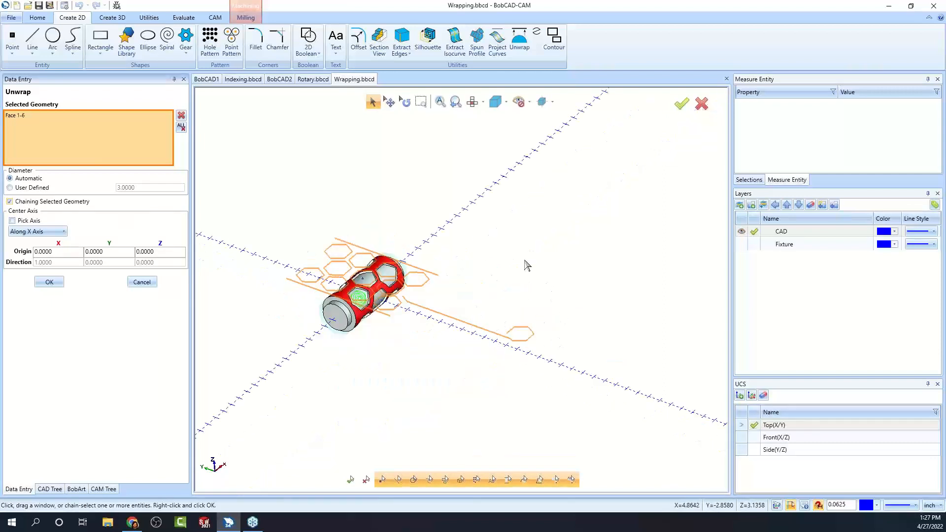
pyautogui.scroll(1, 437, 339)
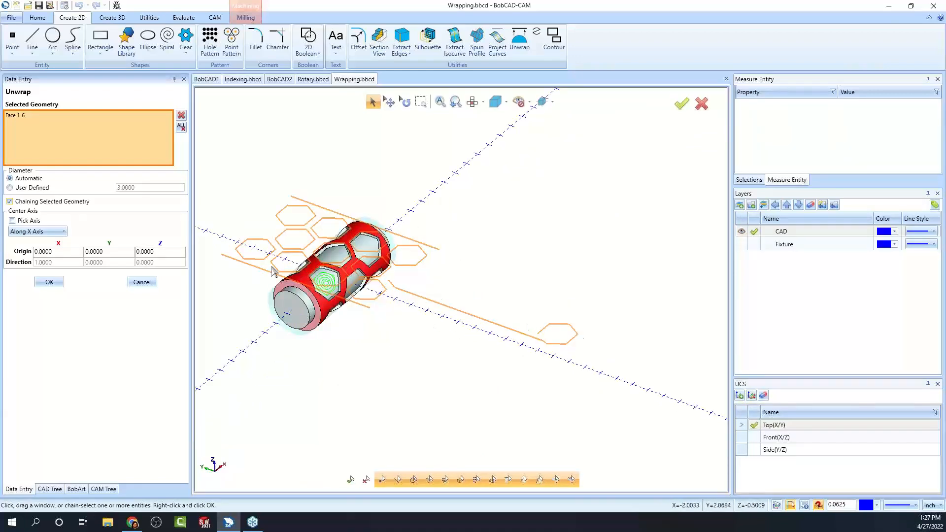
pyautogui.moveTo(406, 327)
pyautogui.mouseDown(button='middle')
pyautogui.moveTo(562, 307)
pyautogui.moveTo(404, 327)
pyautogui.mouseUp(button='middle')
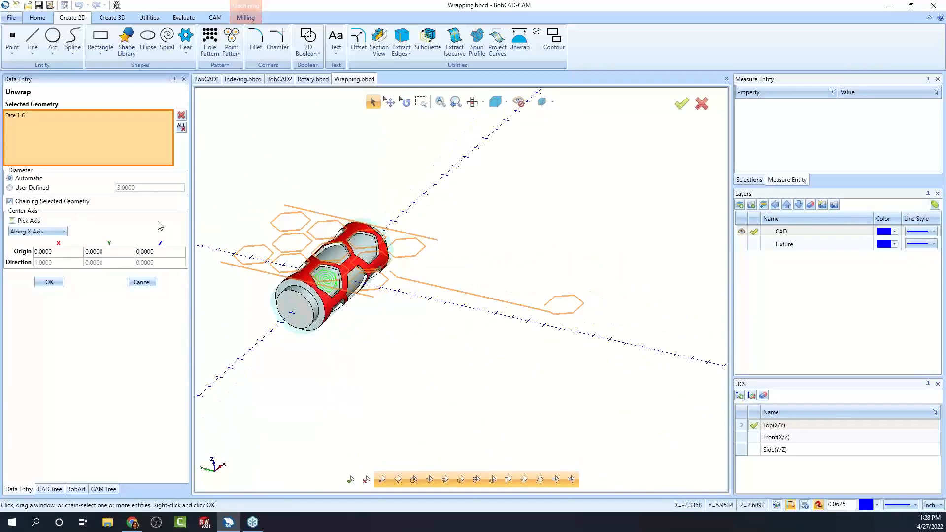
# Clear the Unwrap selection and select four hexagonal pocket floor faces around the cylinder instead.
pyautogui.click(181, 129)
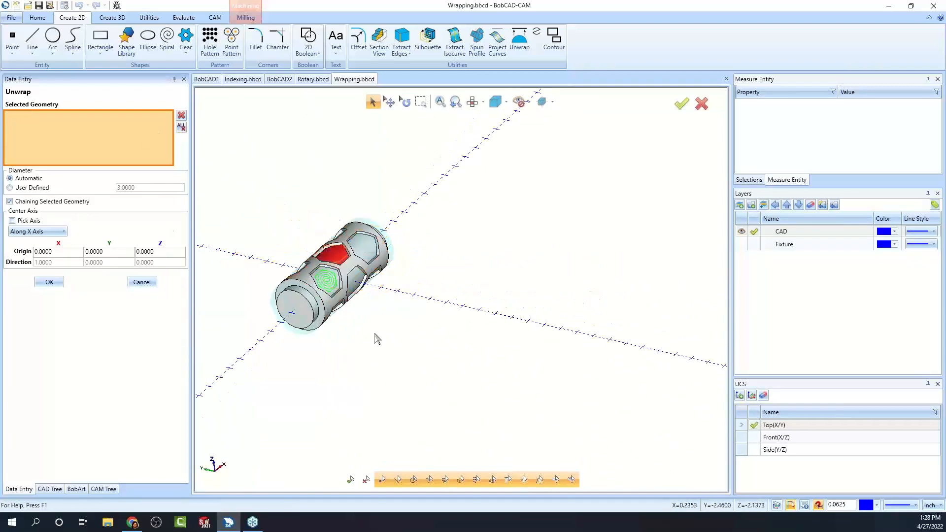
pyautogui.click(359, 280)
pyautogui.click(365, 249)
pyautogui.moveTo(437, 347); pyautogui.dragTo(416, 321, button='middle')
pyautogui.click(368, 298)
pyautogui.moveTo(432, 386); pyautogui.dragTo(451, 340, button='middle')
pyautogui.click(341, 291)
pyautogui.click(328, 298)
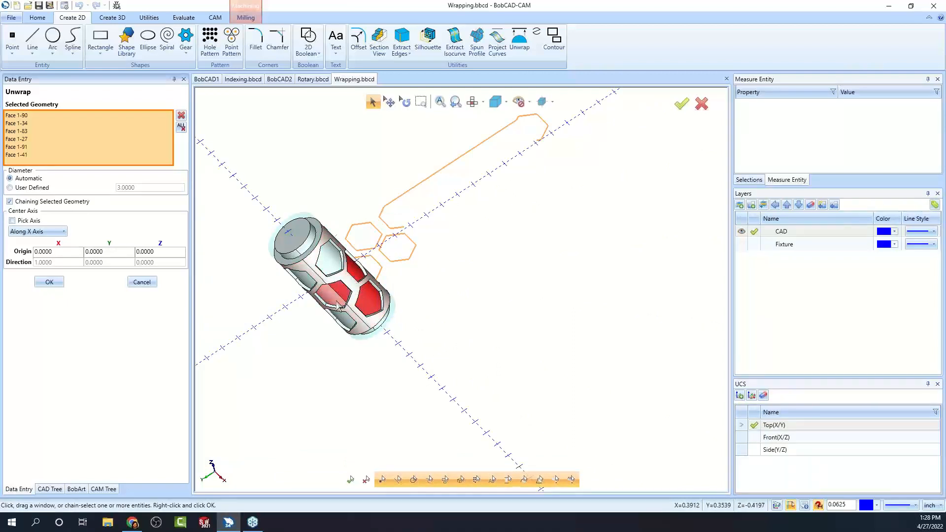
pyautogui.click(335, 296)
pyautogui.click(335, 265)
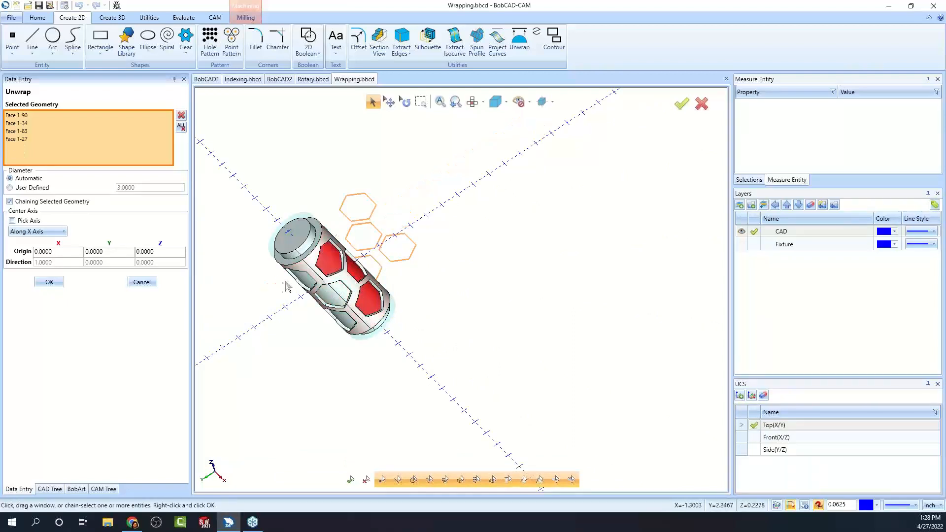
# Add the remaining hexagonal pocket floor faces around the cylinder to the Unwrap selection.
pyautogui.click(300, 281)
pyautogui.moveTo(450, 280); pyautogui.dragTo(360, 249, button='middle')
pyautogui.click(365, 259)
pyautogui.click(307, 281)
pyautogui.click(328, 258)
pyautogui.moveTo(488, 352); pyautogui.dragTo(459, 361, button='middle')
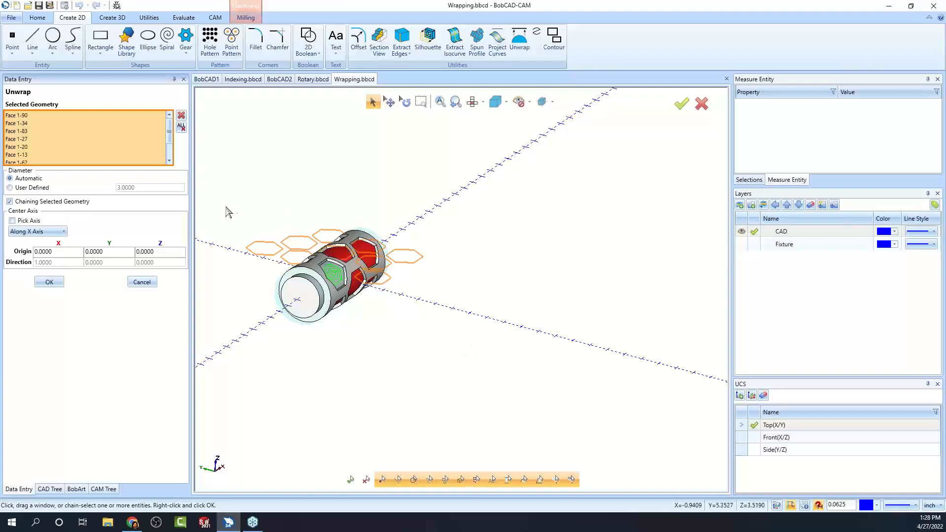
# Generate the unwrapped pocket outlines along the X axis with Chaining Selected Geometry off, and close Unwrap.
pyautogui.click(10, 202)
pyautogui.click(10, 202)
pyautogui.click(10, 202)
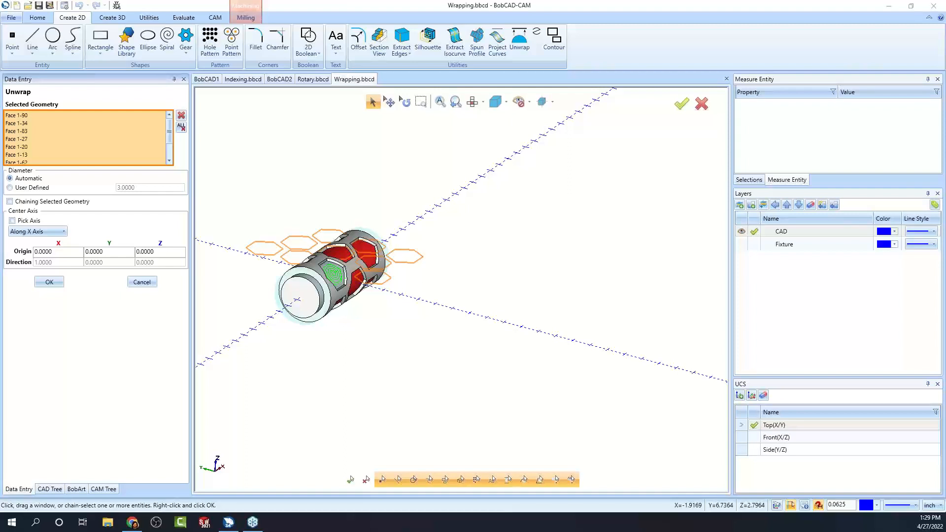
pyautogui.click(49, 281)
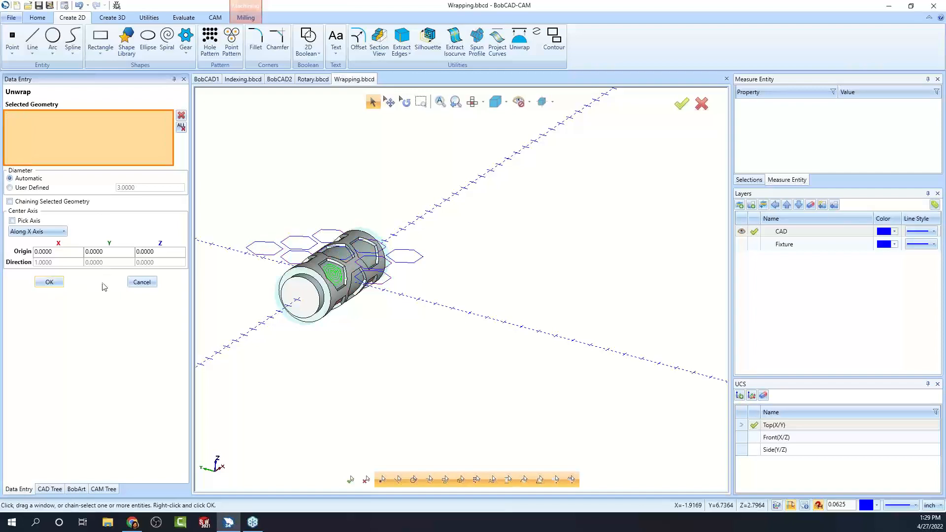
pyautogui.click(142, 282)
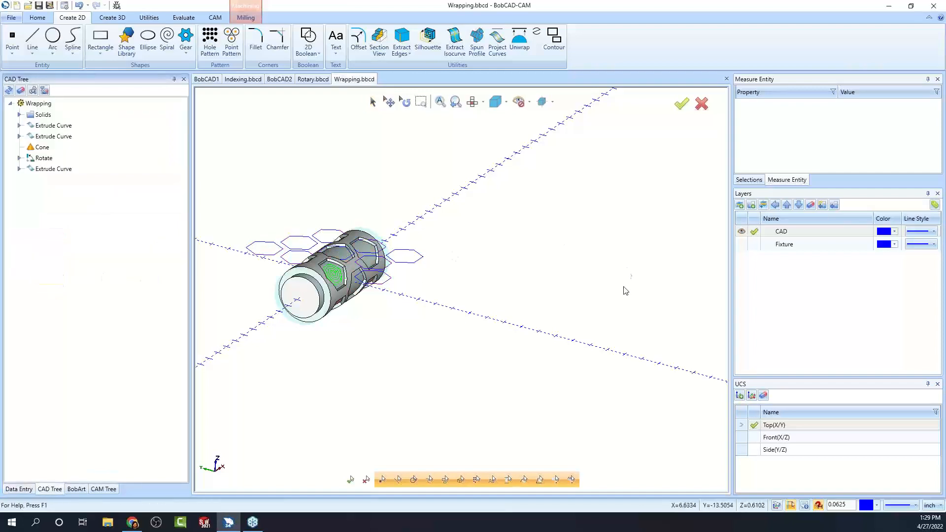
# Review the entity counts, bounds and chain information in the Entities Summary for the BobCAD2 part, and close the summary.
pyautogui.click(243, 79)
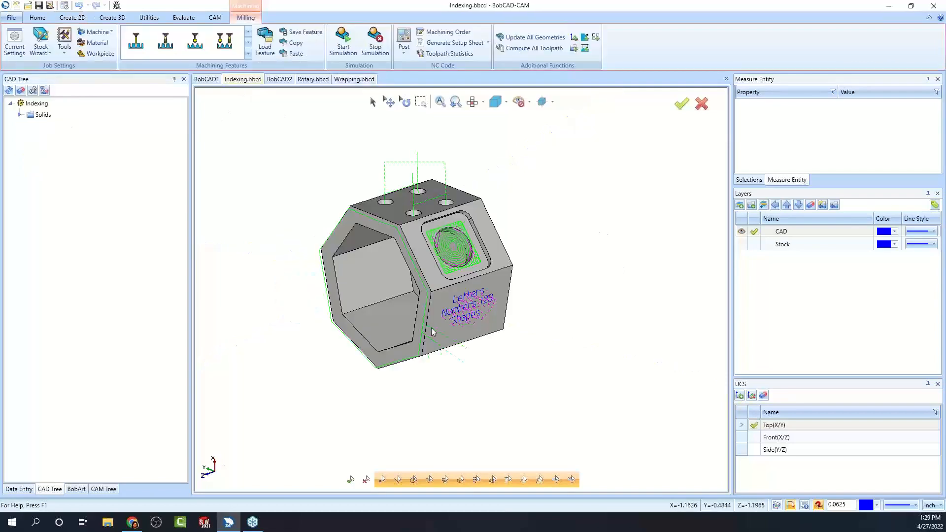
pyautogui.click(279, 79)
pyautogui.moveTo(442, 266); pyautogui.dragTo(443, 309, button='middle')
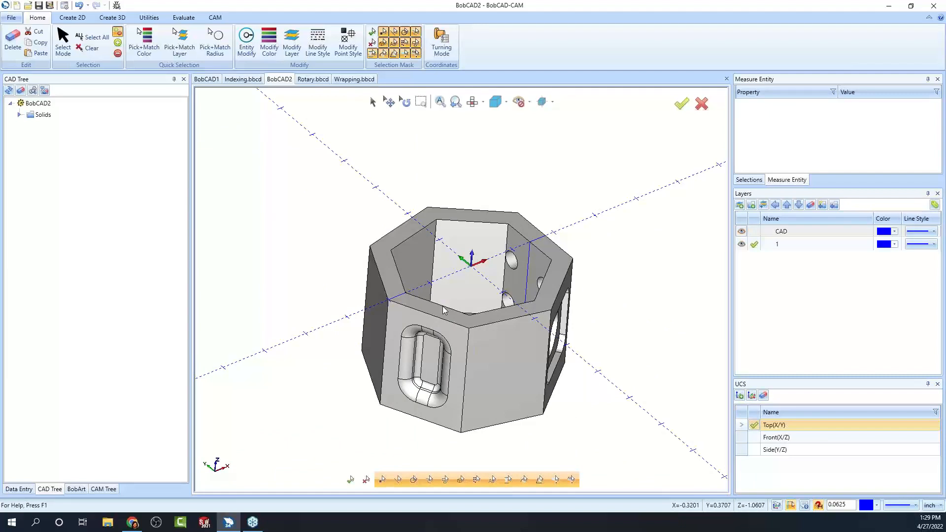
pyautogui.scroll(-2, 532, 260)
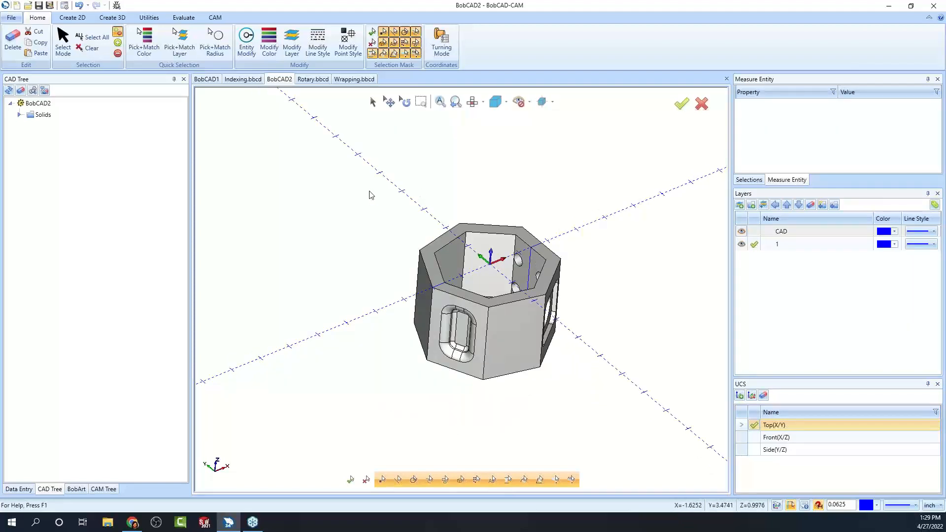
pyautogui.rightClick(333, 194)
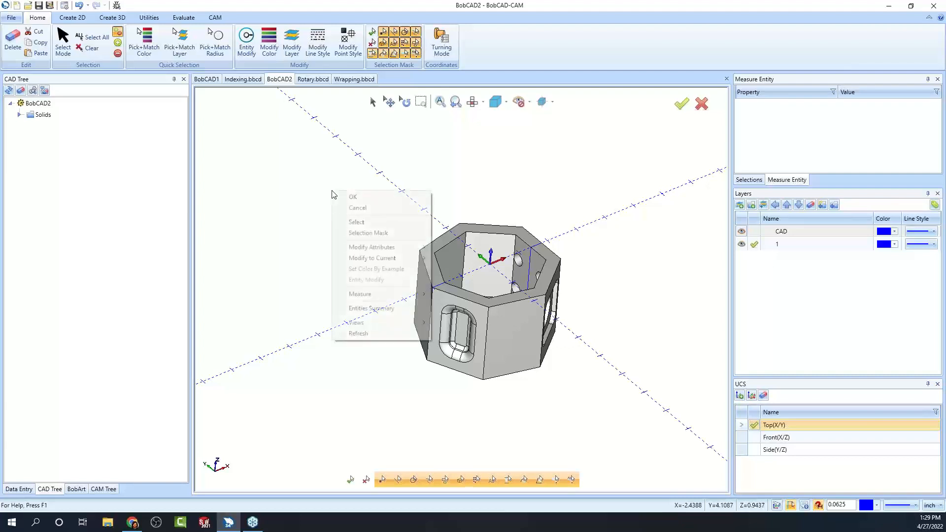
pyautogui.click(386, 308)
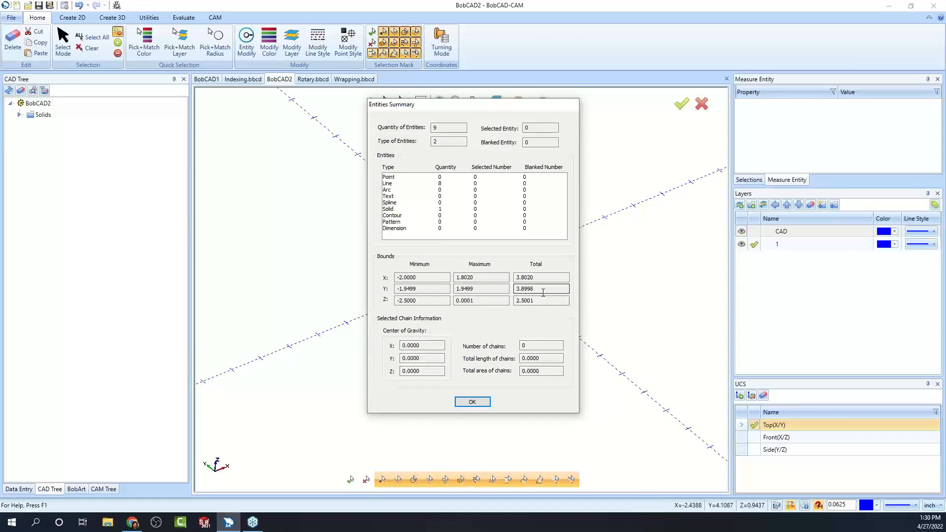
pyautogui.click(540, 346)
pyautogui.click(542, 358)
pyautogui.click(481, 402)
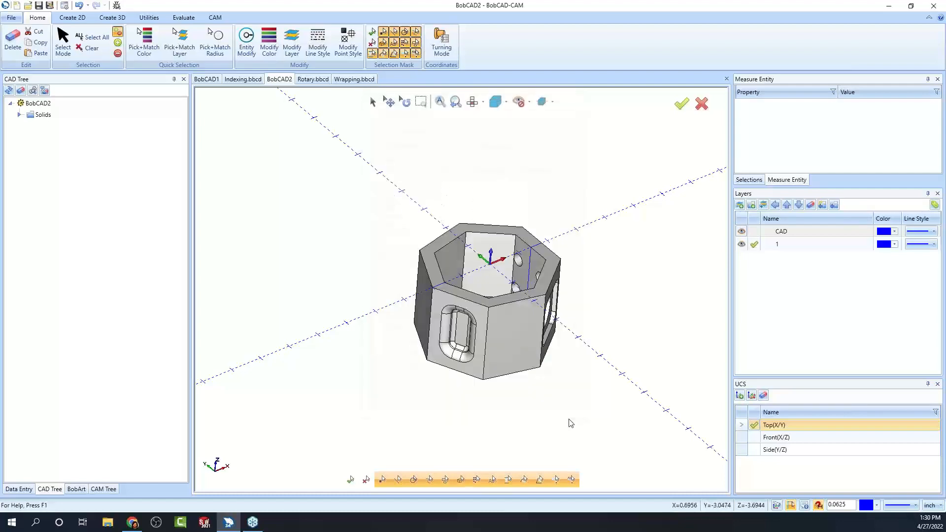
# In Wrapping.bbcd, select one unwrapped hexagon outline, check its chain length, area and selected entities in the Entities Summary, and deselect it.
pyautogui.click(339, 80)
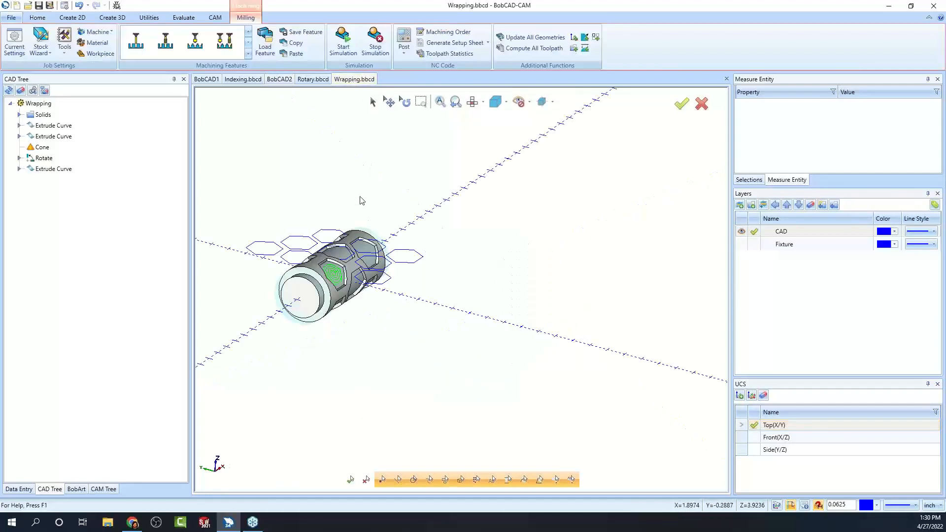
pyautogui.click(373, 102)
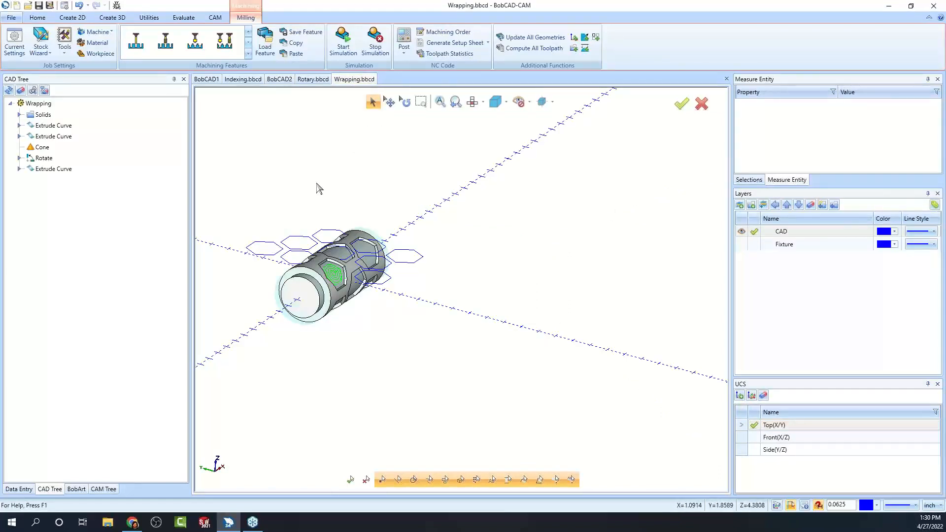
pyautogui.click(264, 241)
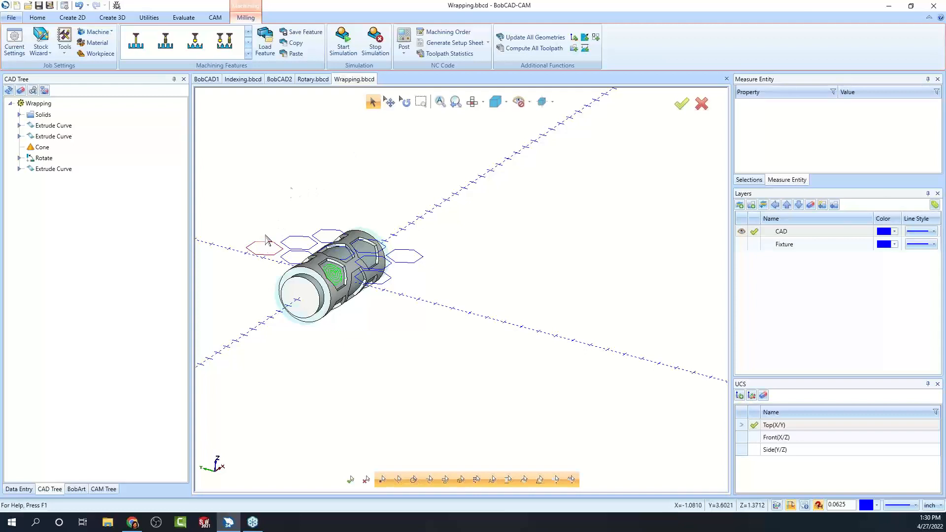
pyautogui.rightClick(311, 159)
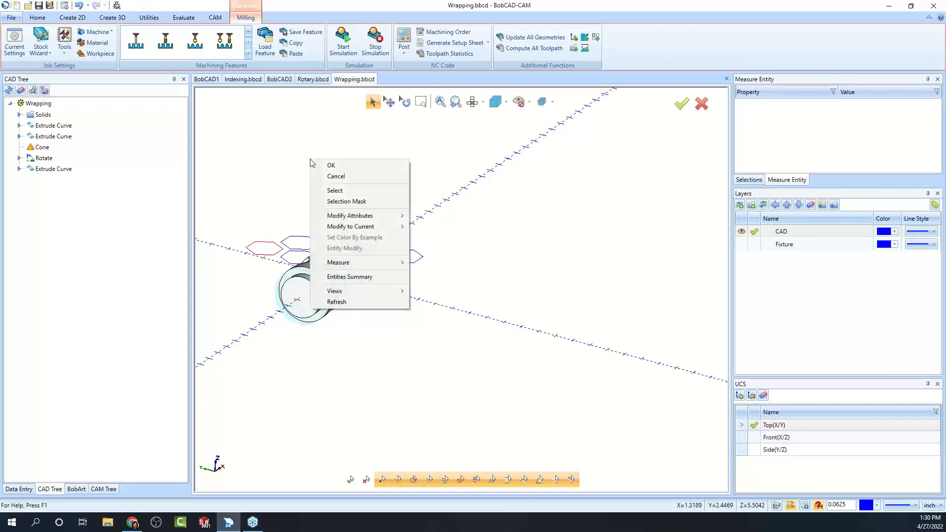
pyautogui.click(373, 277)
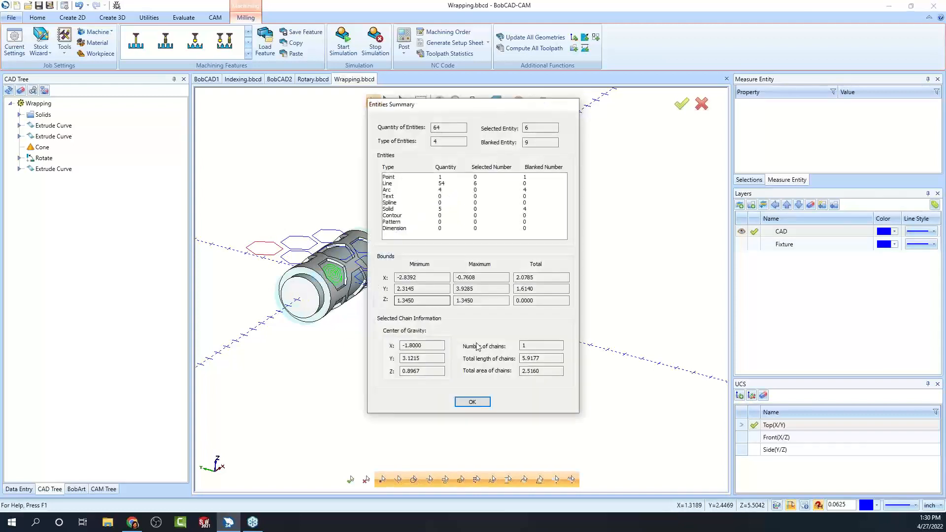
pyautogui.doubleClick(533, 358)
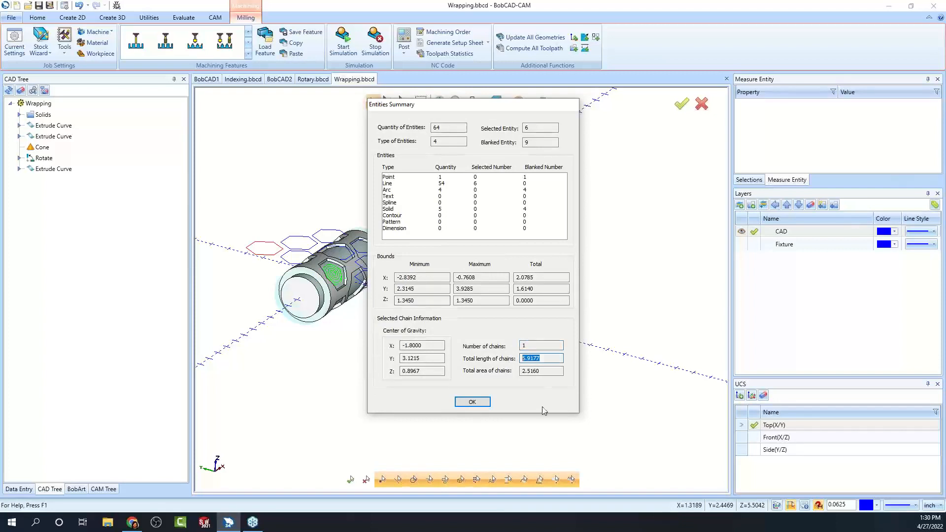
pyautogui.doubleClick(543, 371)
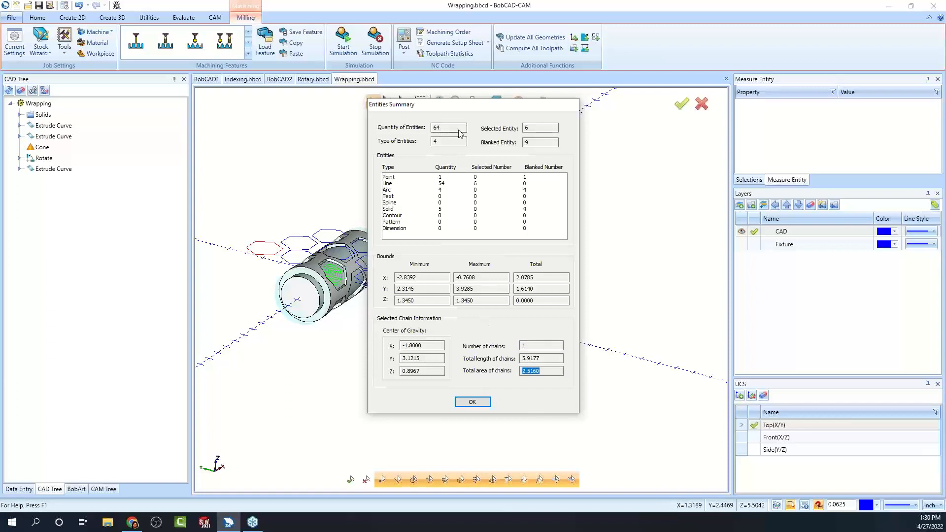
pyautogui.doubleClick(537, 129)
pyautogui.click(471, 403)
pyautogui.click(519, 177)
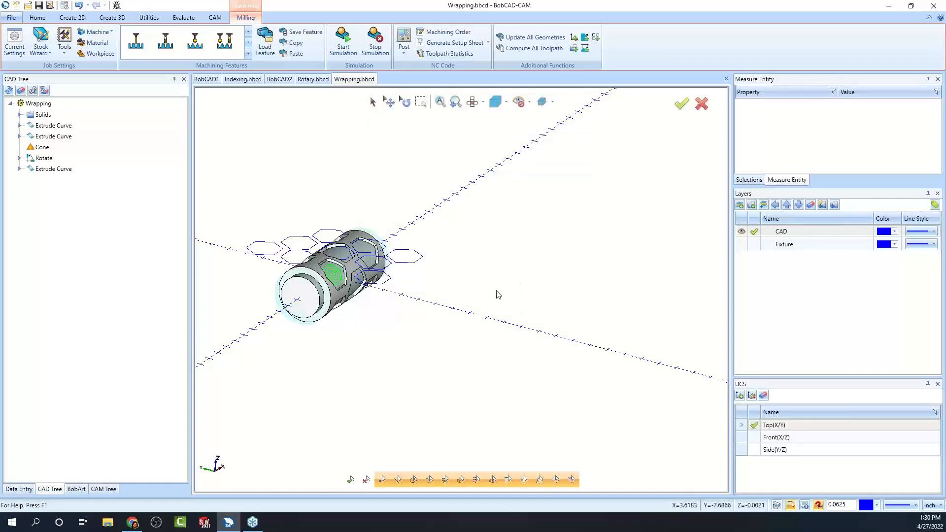
# Check the Entities Summary for the whole wrapping part with nothing selected.
pyautogui.rightClick(526, 217)
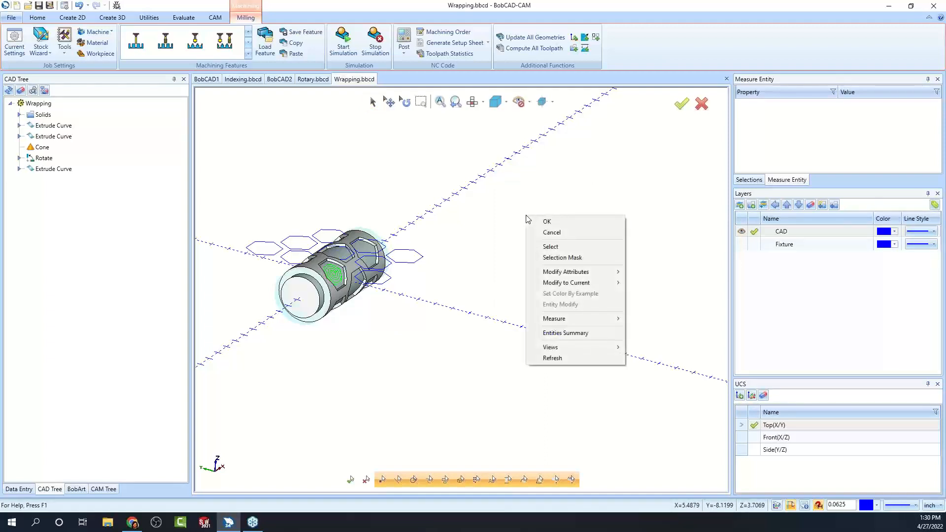
pyautogui.click(572, 333)
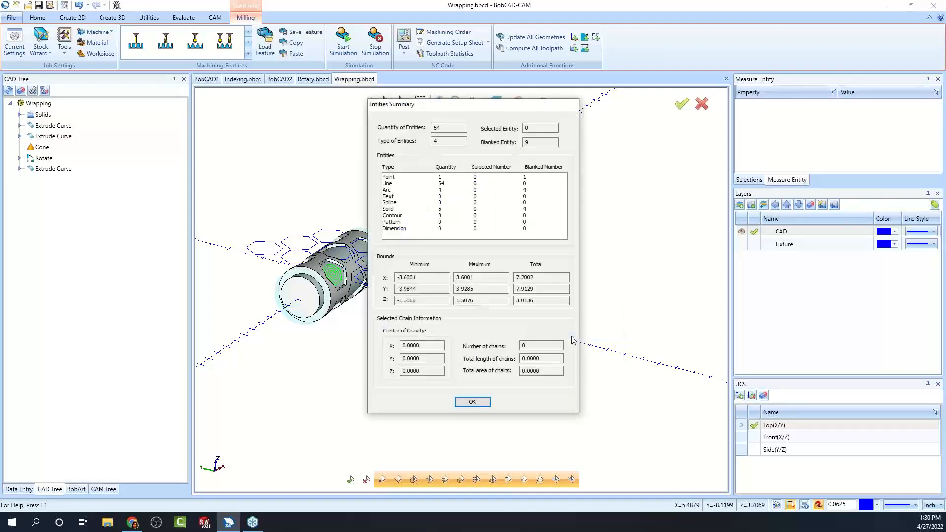
pyautogui.click(473, 402)
# Select three unwrapped hexagon outlines, review their combined chain information in the Entities Summary, and clear the selection.
pyautogui.click(264, 241)
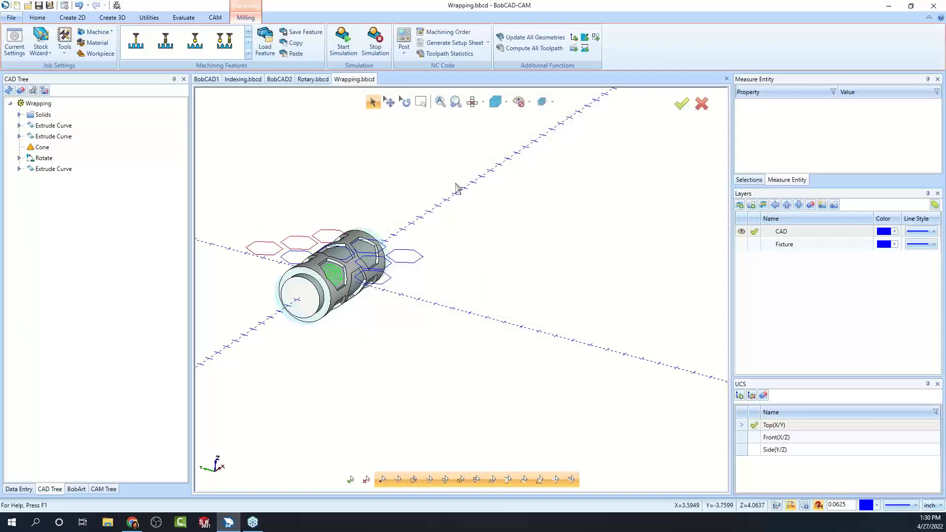
pyautogui.rightClick(480, 161)
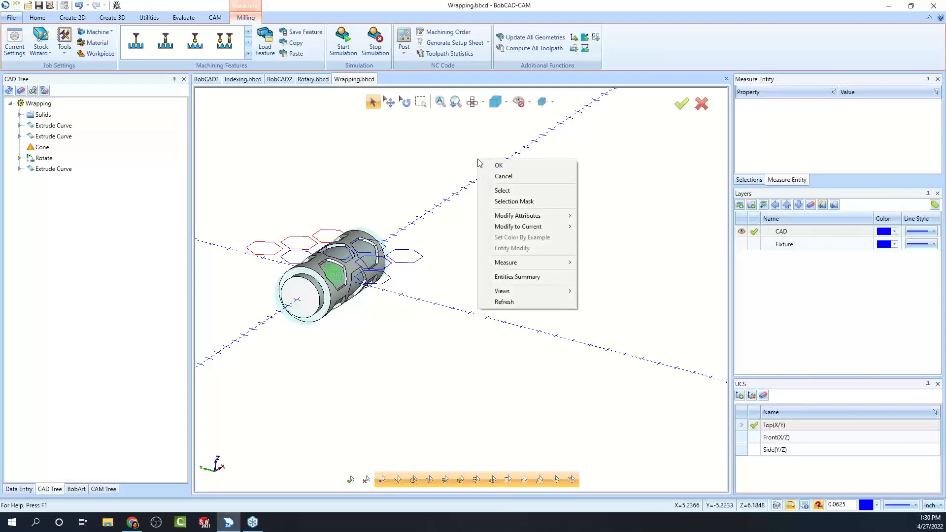
pyautogui.click(536, 277)
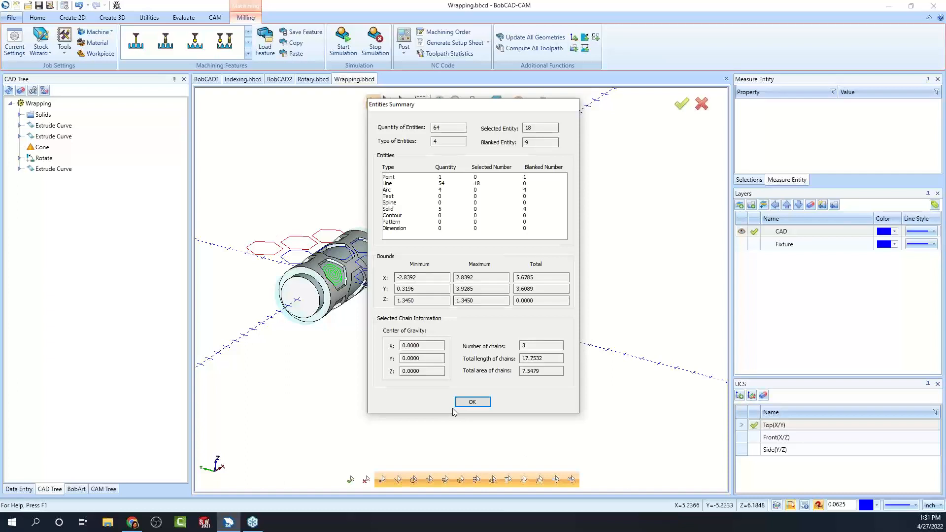
pyautogui.click(472, 401)
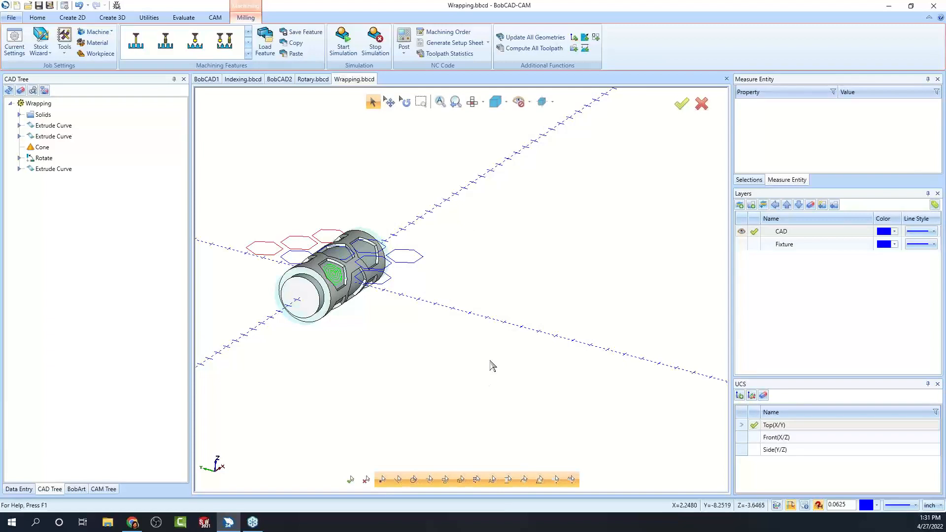
pyautogui.rightClick(493, 214)
pyautogui.click(546, 270)
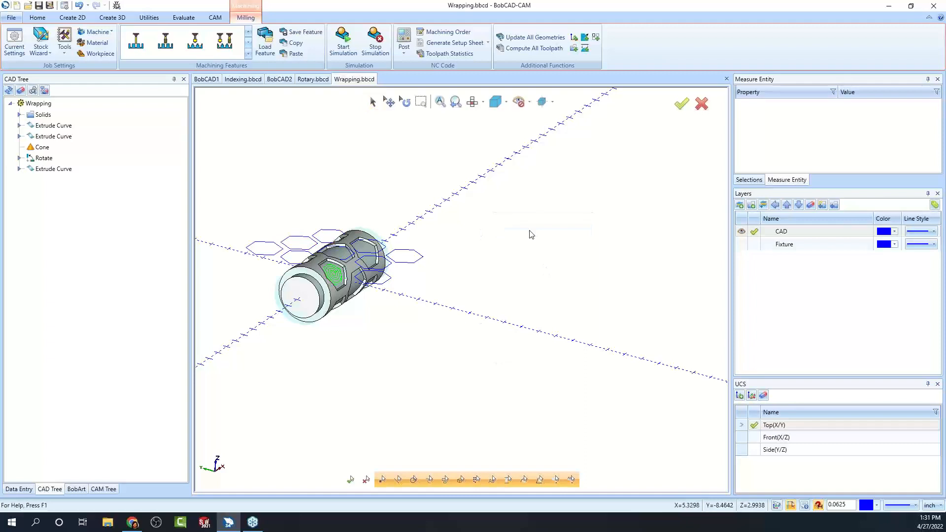
# Reopen the Entities Summary with nothing selected to recheck the wrapping part's overall bounds, and close it.
pyautogui.scroll(-3, 542, 241)
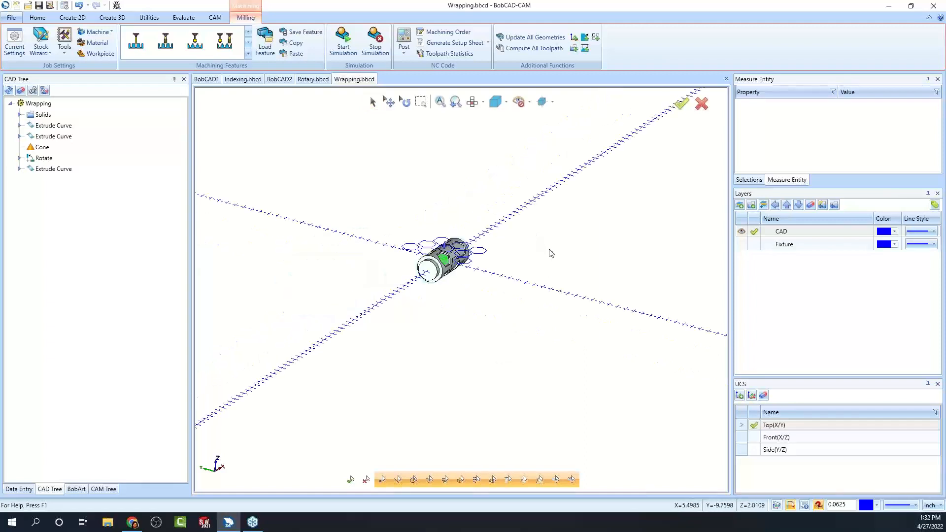
pyautogui.scroll(2, 476, 214)
pyautogui.rightClick(492, 194)
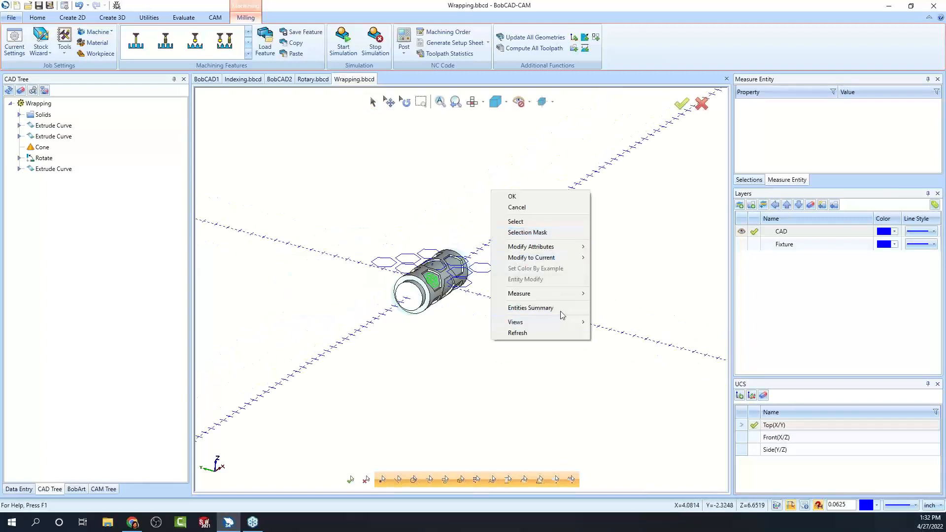
pyautogui.click(560, 307)
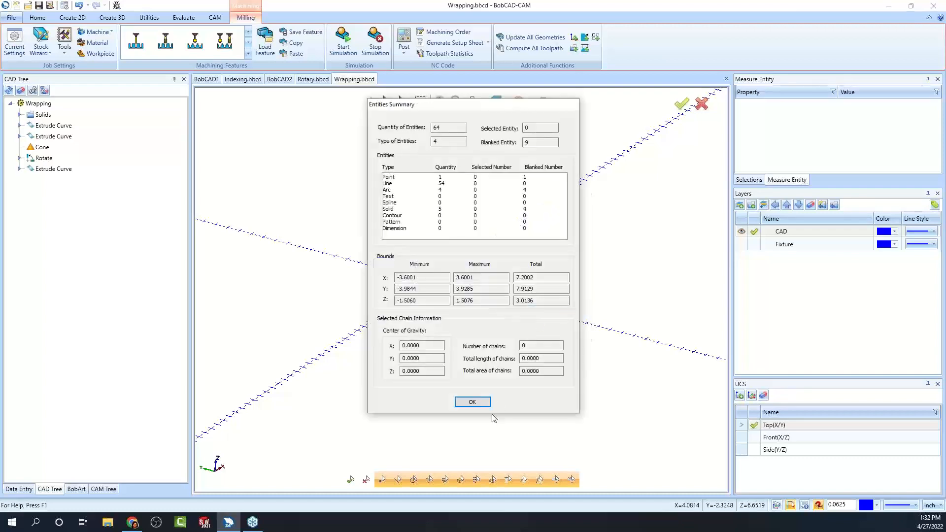
pyautogui.click(472, 402)
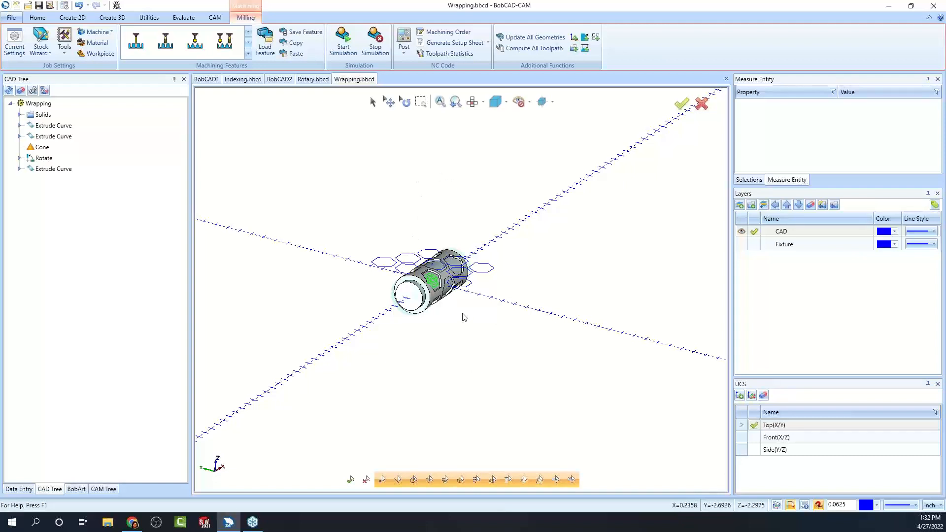
# In Rotary.bbcd, measure the vertical end line of the silhouette's narrow shank with Measure One and enlarge the measurement list to show every property.
pyautogui.click(311, 80)
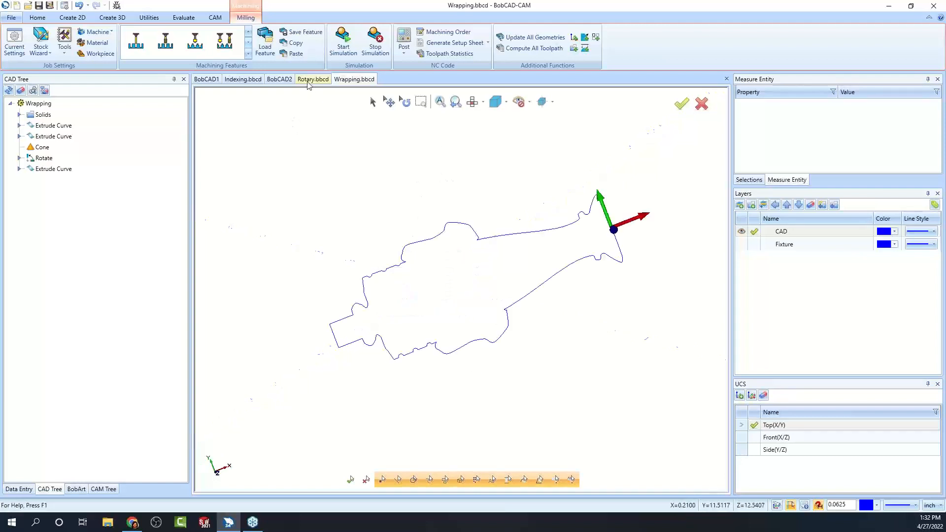
pyautogui.click(473, 104)
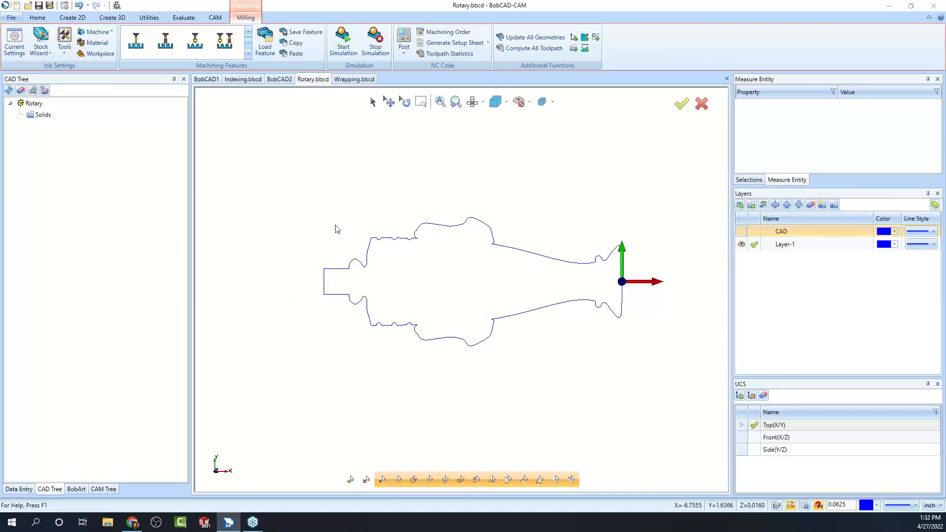
pyautogui.click(184, 17)
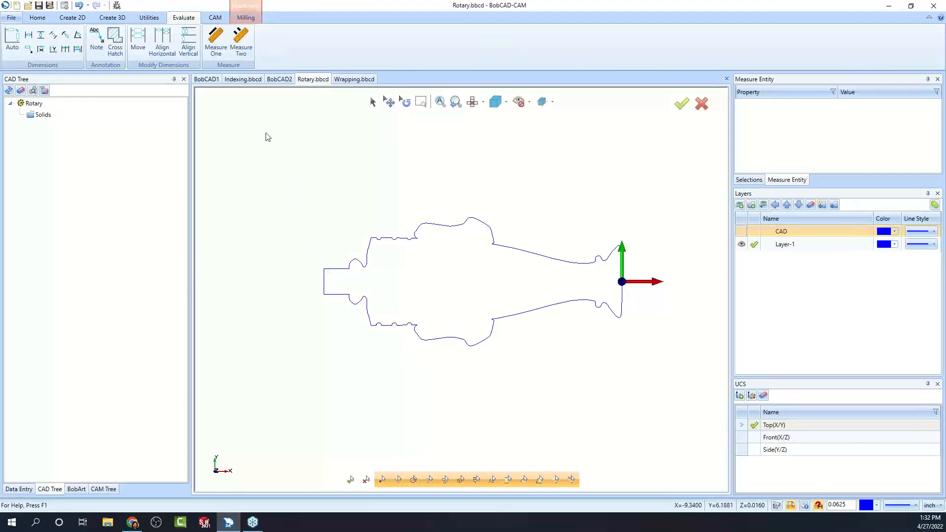
pyautogui.click(220, 49)
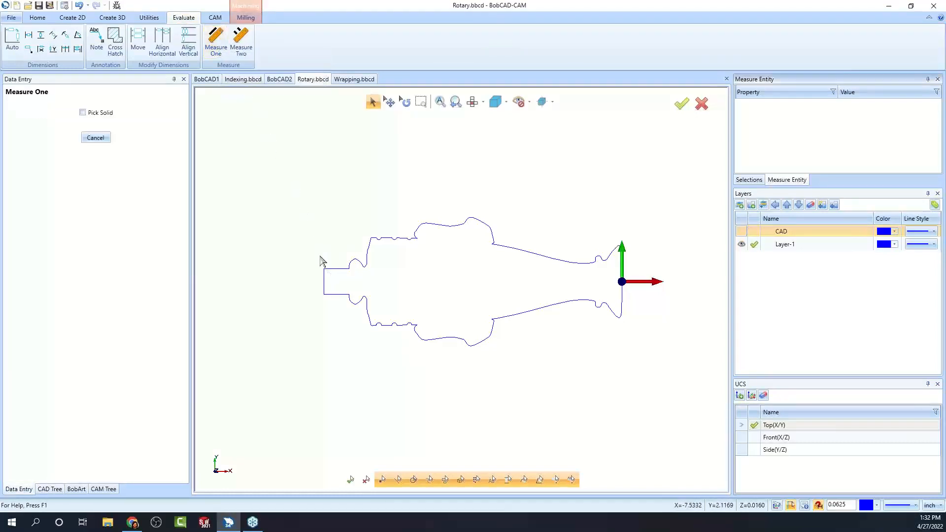
pyautogui.click(324, 290)
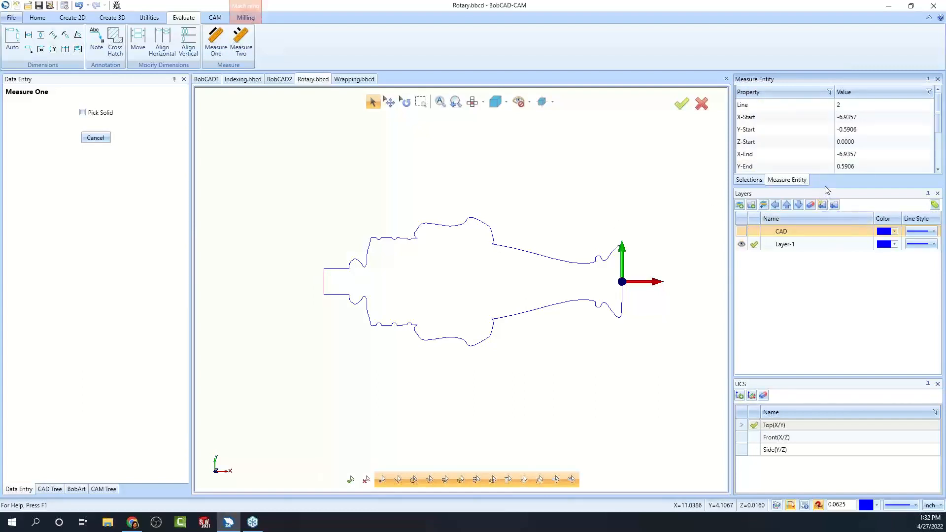
pyautogui.moveTo(827, 190); pyautogui.dragTo(828, 295)
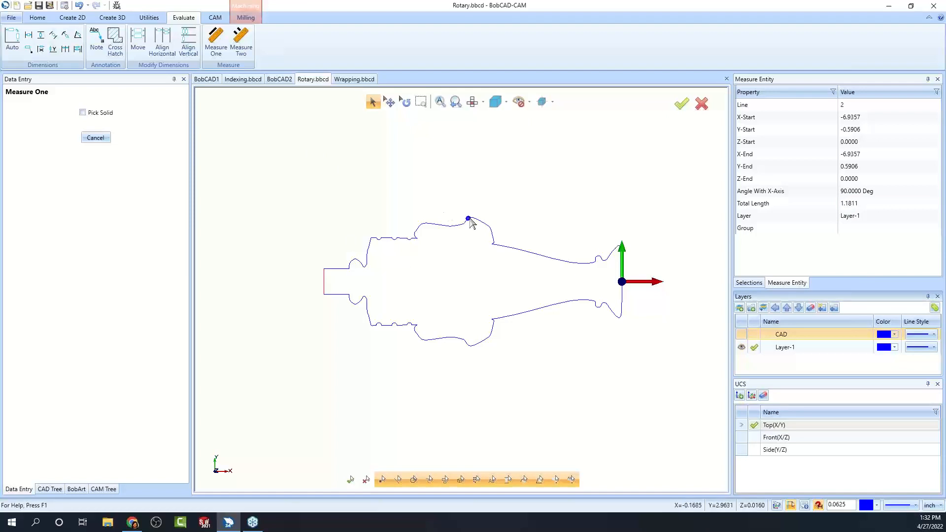
# Measure one of the short line segments forming the rounded shoulder on the upper silhouette curve.
pyautogui.scroll(4, 468, 242)
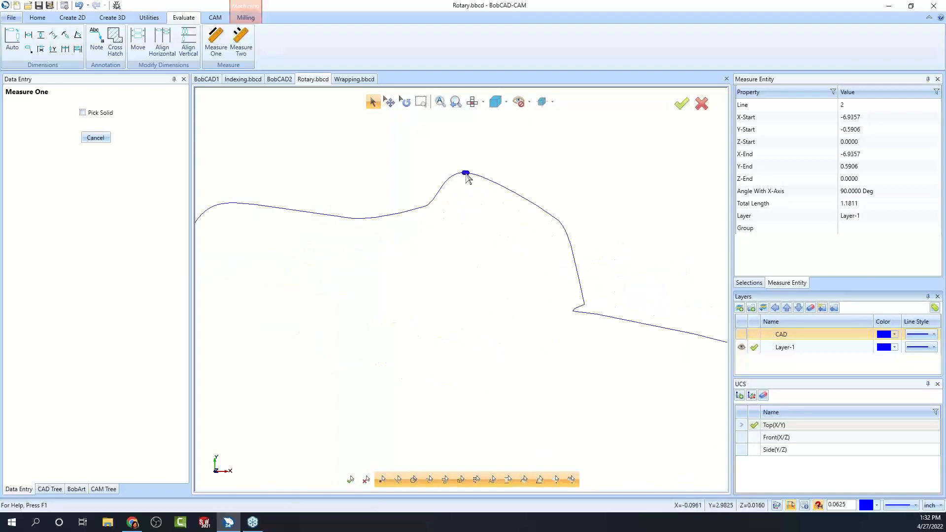
pyautogui.scroll(3, 567, 218)
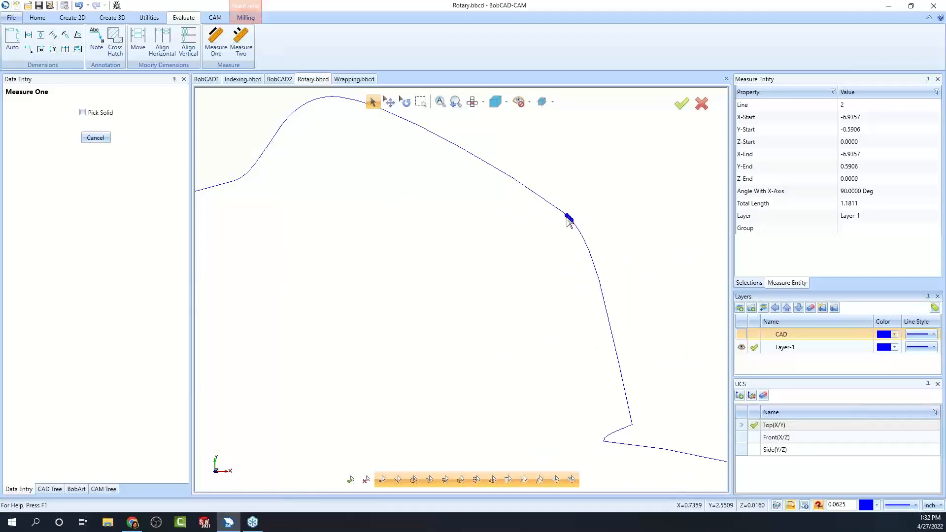
pyautogui.scroll(4, 570, 220)
pyautogui.click(574, 226)
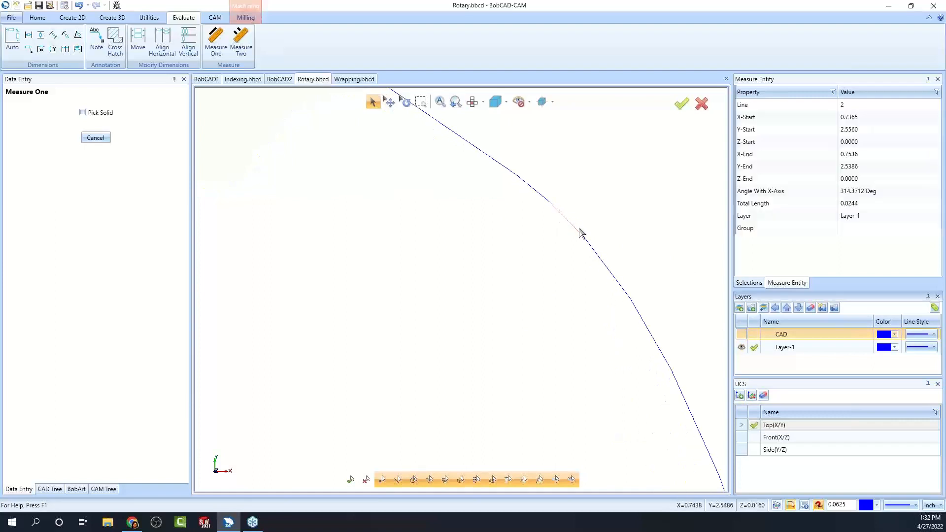
pyautogui.scroll(-5, 562, 205)
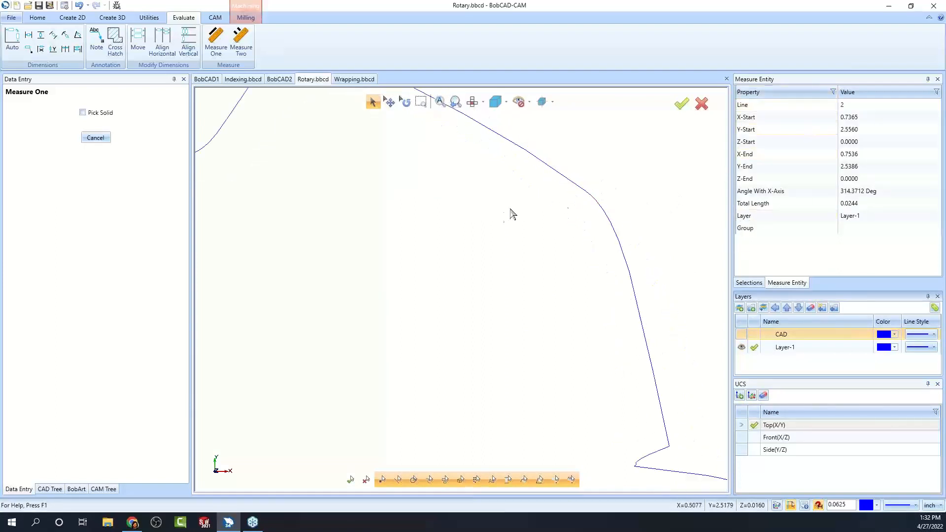
# View the whole Rotary silhouette at an angle and remeasure the narrow shank's end line with Measure One.
pyautogui.scroll(-3, 470, 276)
pyautogui.scroll(-2, 474, 291)
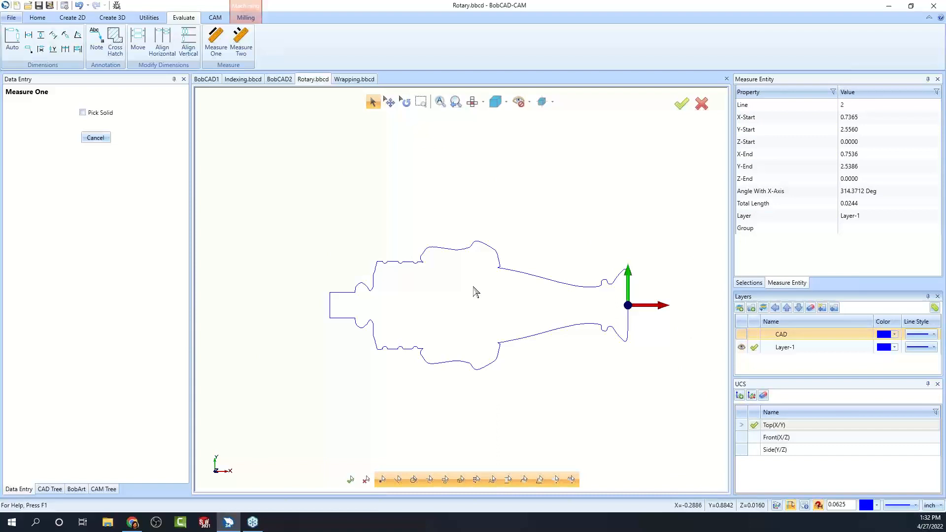
pyautogui.moveTo(524, 391); pyautogui.dragTo(548, 342, button='middle')
pyautogui.click(363, 361)
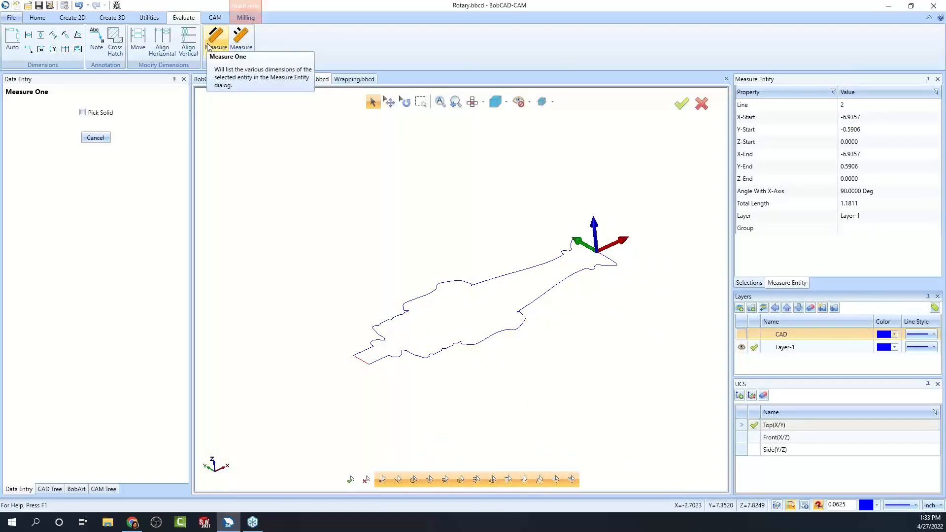
# Measure between the midpoints of the silhouette's two end lines with Measure Two and copy the X distance.
pyautogui.click(242, 49)
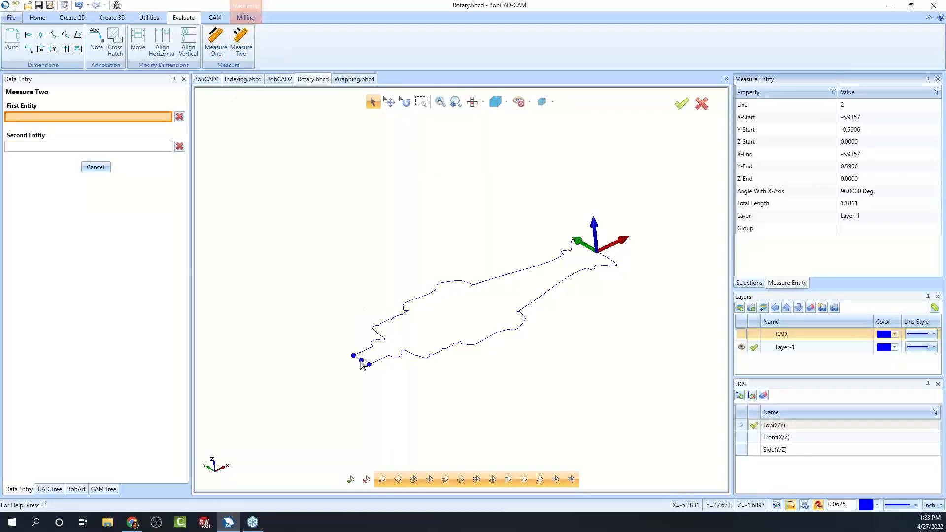
pyautogui.click(361, 360)
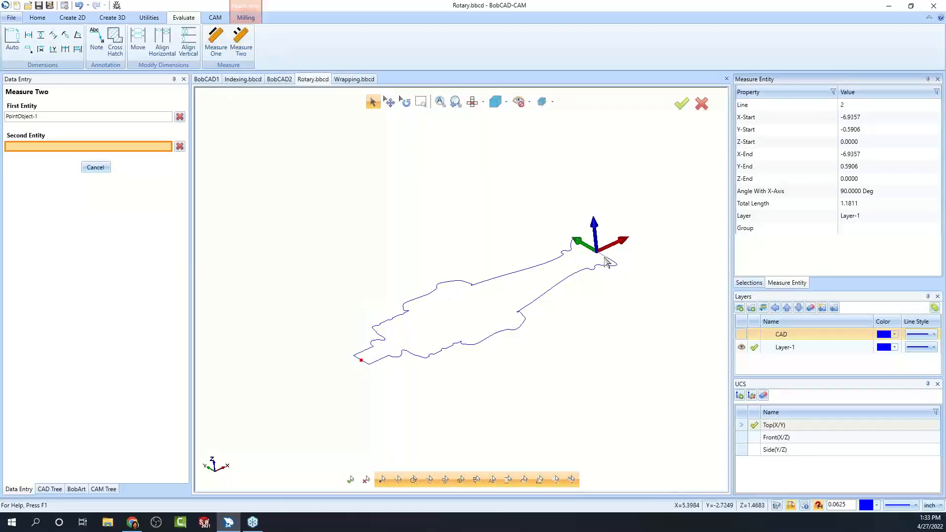
pyautogui.click(607, 259)
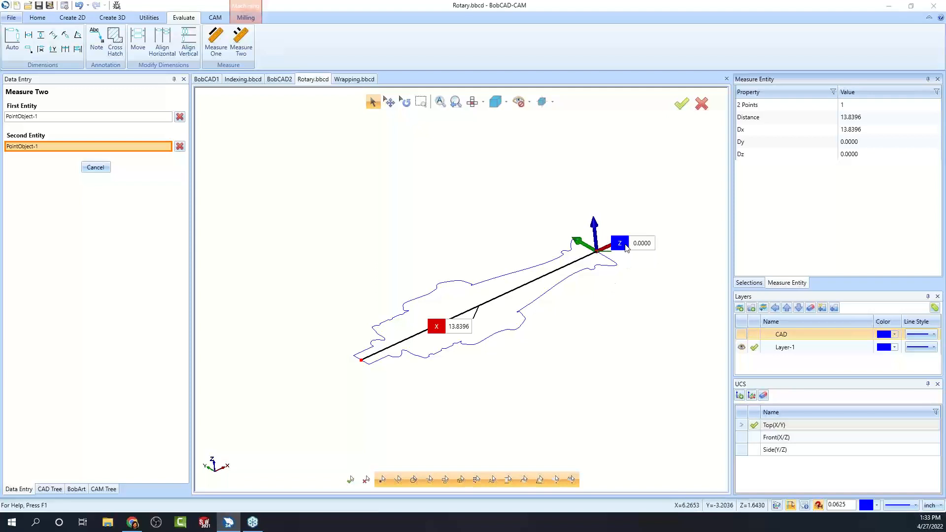
pyautogui.click(459, 327)
pyautogui.rightClick(461, 331)
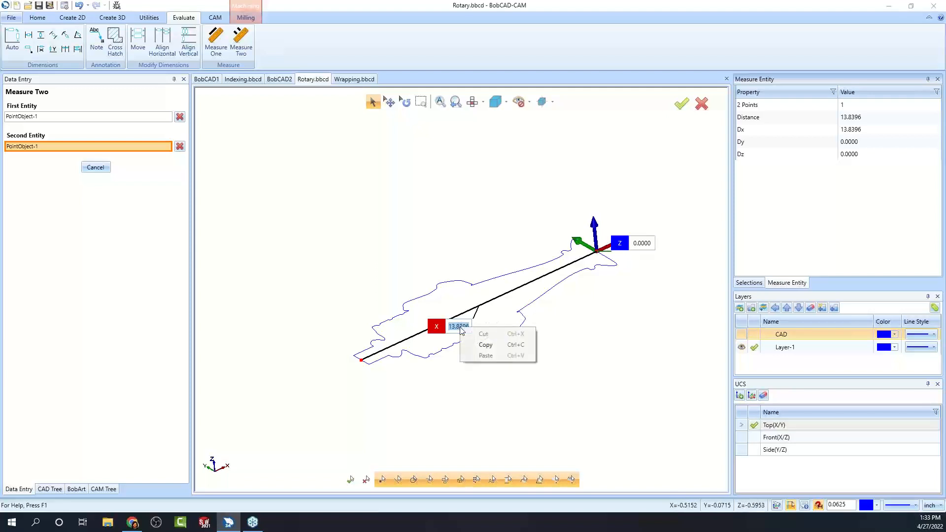
pyautogui.click(499, 346)
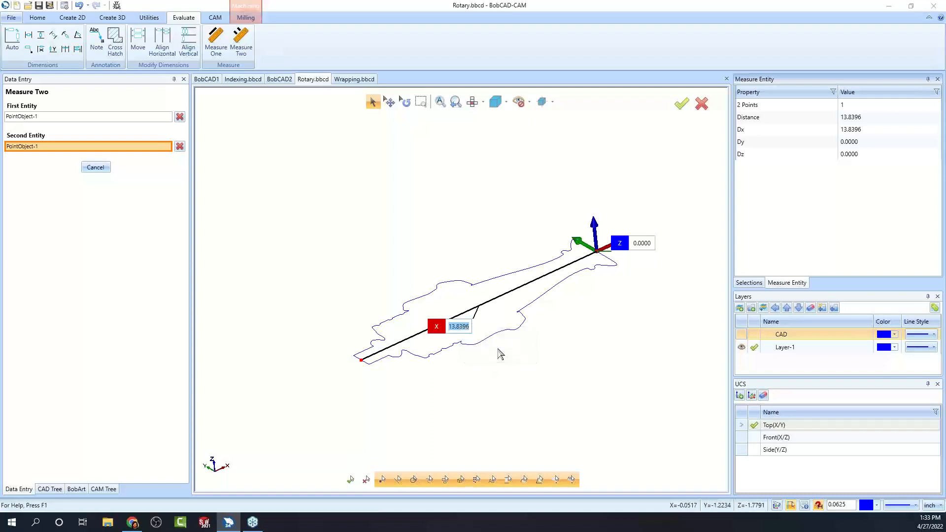
# Spread the X, distance, Y and Z measurement labels apart away from the silhouette, and end Measure Two.
pyautogui.click(530, 335)
pyautogui.moveTo(440, 324); pyautogui.dragTo(509, 240)
pyautogui.moveTo(437, 326); pyautogui.dragTo(442, 229)
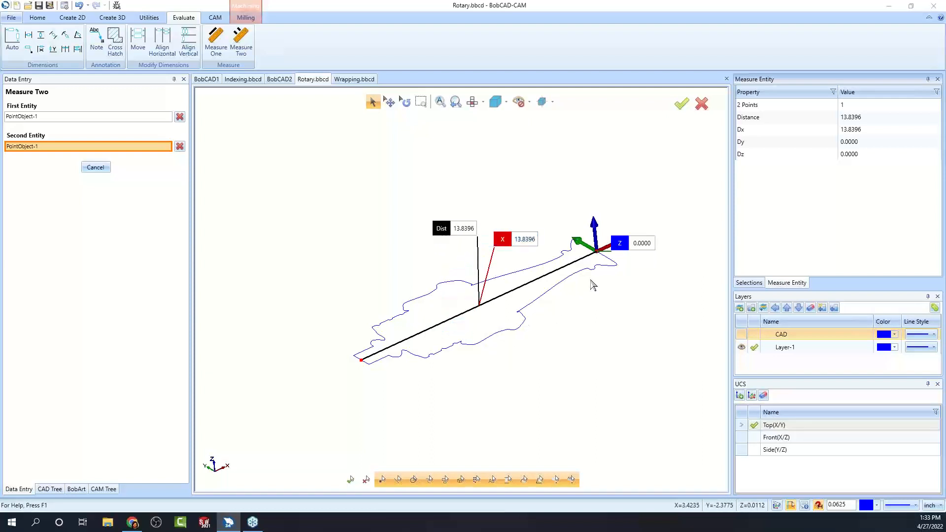
pyautogui.moveTo(622, 244); pyautogui.dragTo(666, 195)
pyautogui.moveTo(566, 374)
pyautogui.mouseDown(button='middle')
pyautogui.moveTo(515, 367)
pyautogui.moveTo(556, 371)
pyautogui.mouseUp(button='middle')
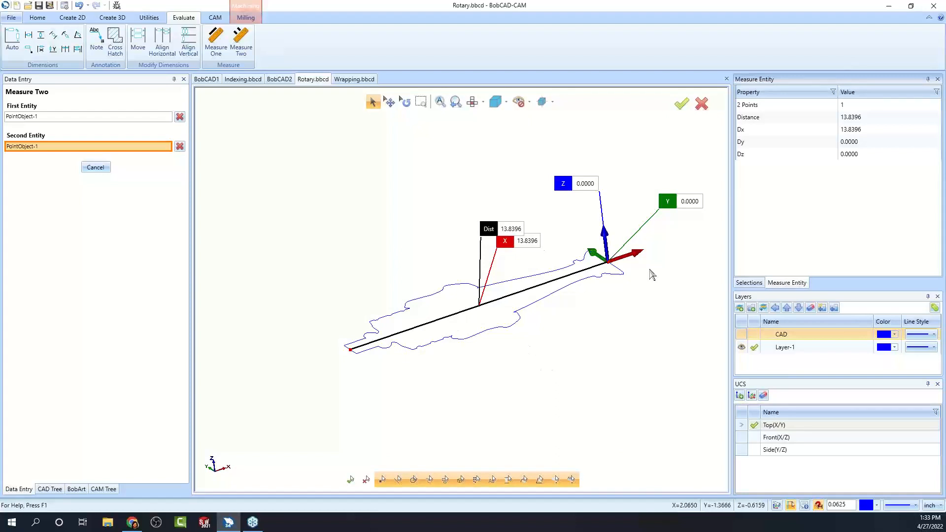
pyautogui.rightClick(353, 181)
pyautogui.click(374, 198)
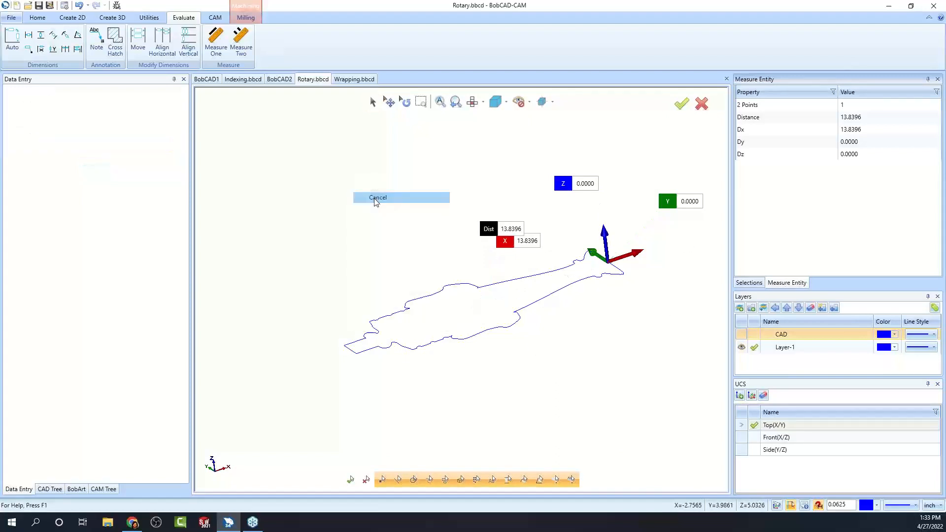
# In Indexing.bbcd, use Measure Two from the midpoint of the holed face's open-end edge to a lower corner of the closed back face.
pyautogui.click(243, 79)
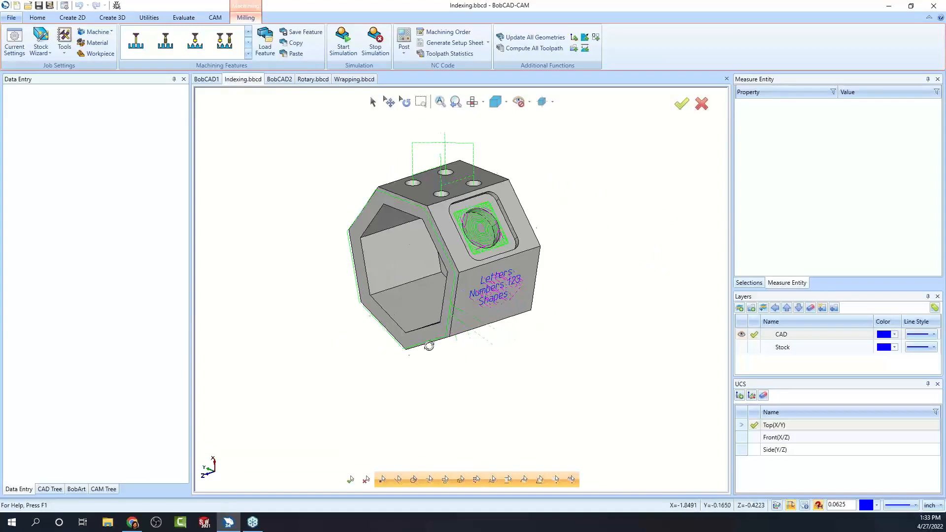
pyautogui.moveTo(429, 346); pyautogui.dragTo(445, 262, button='middle')
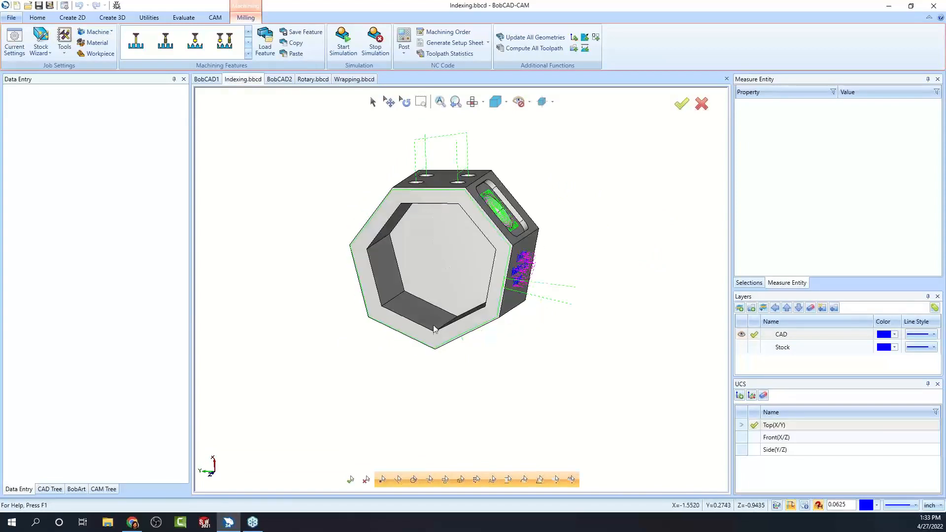
pyautogui.moveTo(461, 254); pyautogui.dragTo(350, 147, button='middle')
pyautogui.moveTo(482, 240); pyautogui.dragTo(516, 345, button='middle')
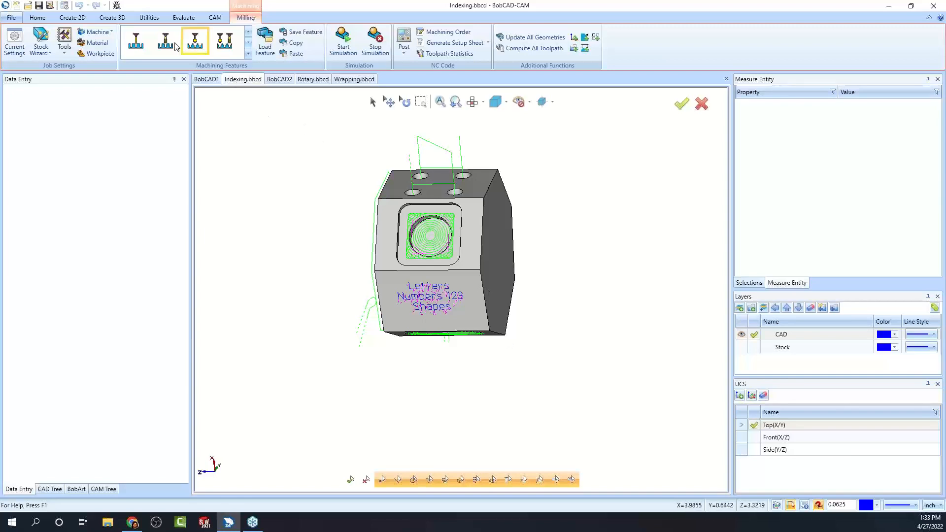
pyautogui.click(183, 17)
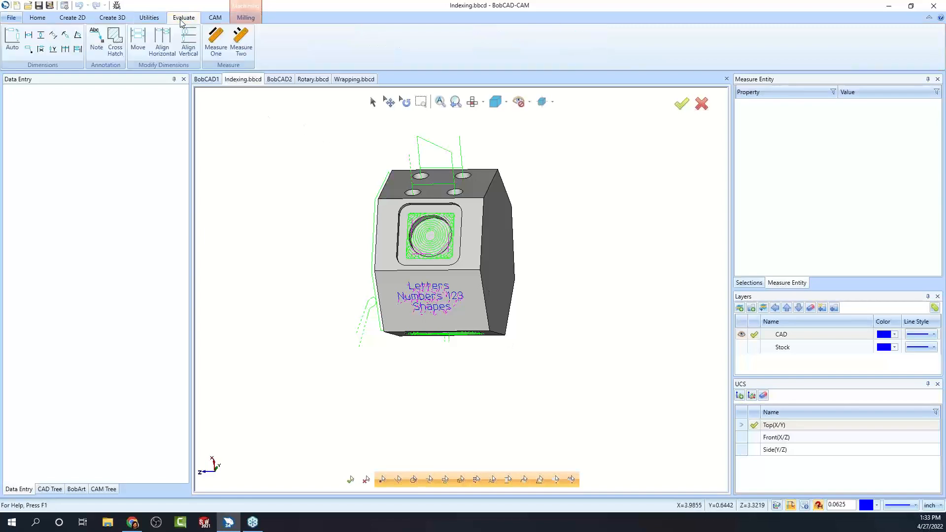
pyautogui.click(241, 44)
pyautogui.moveTo(301, 290); pyautogui.dragTo(352, 313, button='middle')
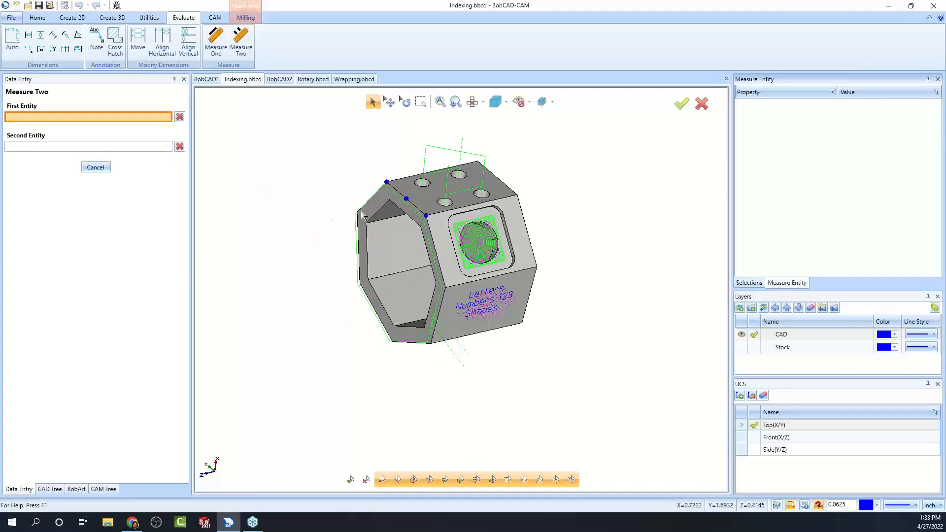
pyautogui.click(406, 199)
pyautogui.moveTo(598, 350); pyautogui.dragTo(484, 353, button='middle')
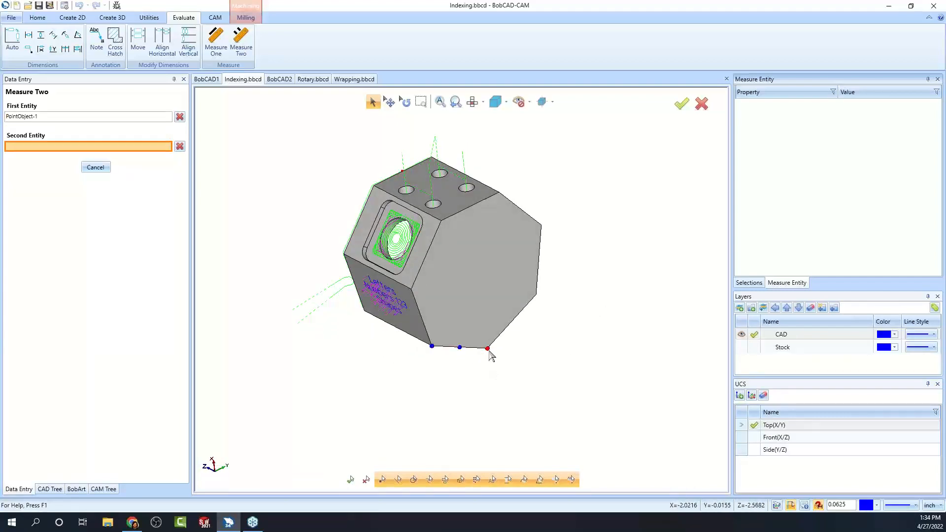
pyautogui.click(488, 349)
pyautogui.moveTo(528, 394); pyautogui.dragTo(391, 315, button='middle')
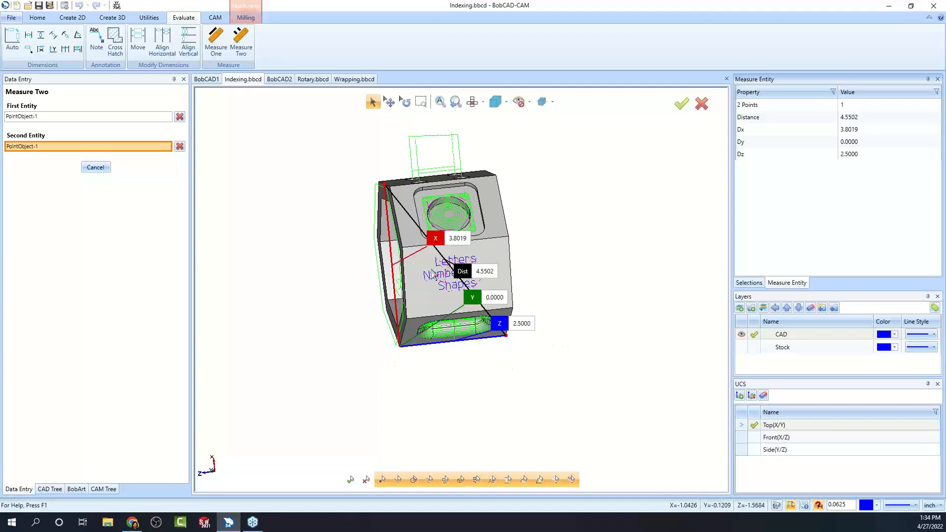
# Copy the X distance from its label on the indexing part and end Measure Two.
pyautogui.doubleClick(458, 238)
pyautogui.rightClick(458, 238)
pyautogui.click(482, 255)
pyautogui.rightClick(546, 198)
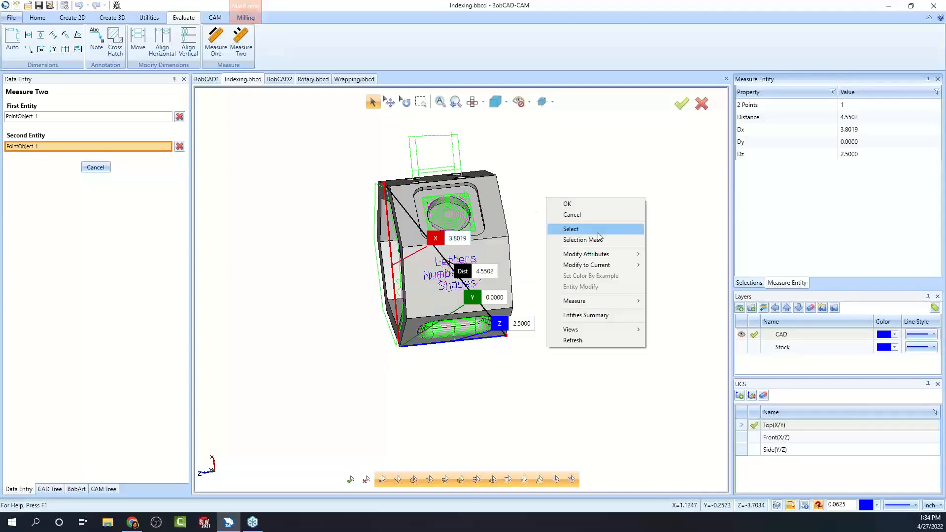
pyautogui.click(597, 215)
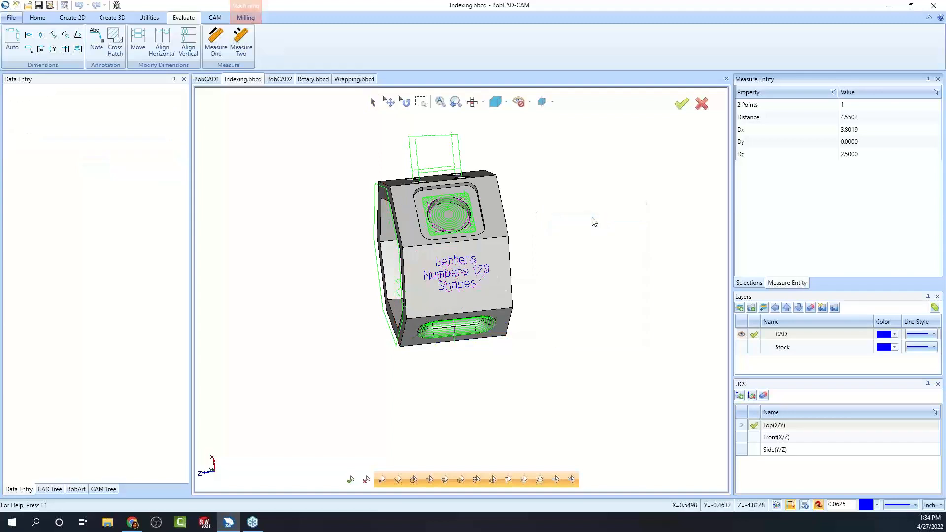
pyautogui.moveTo(463, 394); pyautogui.dragTo(492, 395, button='middle')
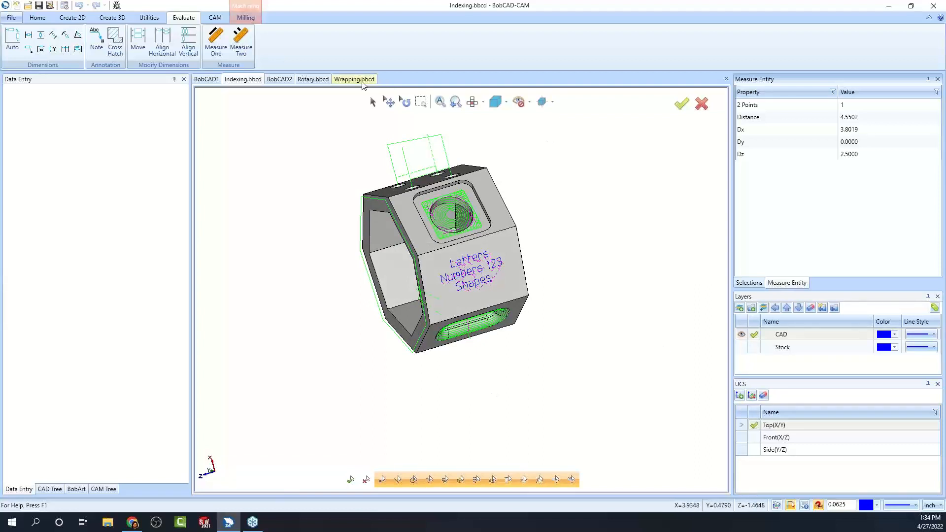
# Show Rotary.bbcd in a top view and review the dimension creation options, returning to Auto.
pyautogui.click(313, 80)
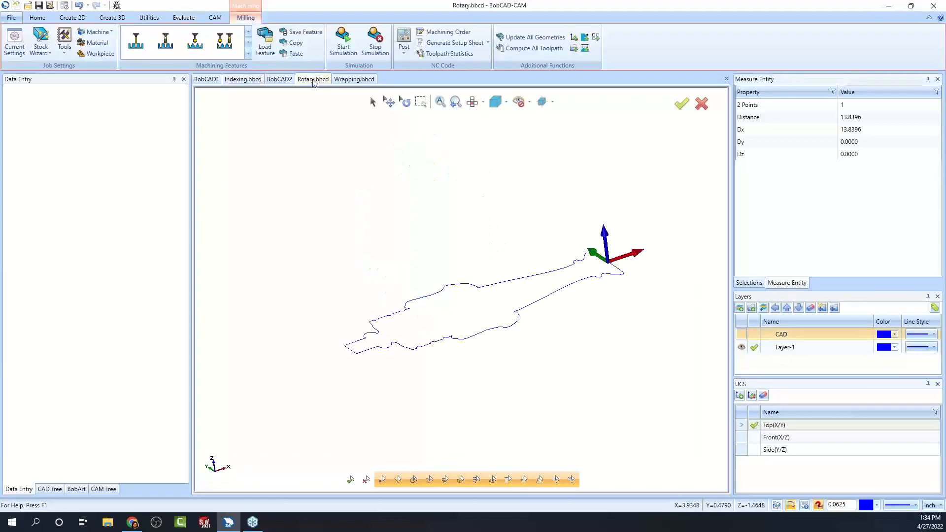
pyautogui.click(472, 102)
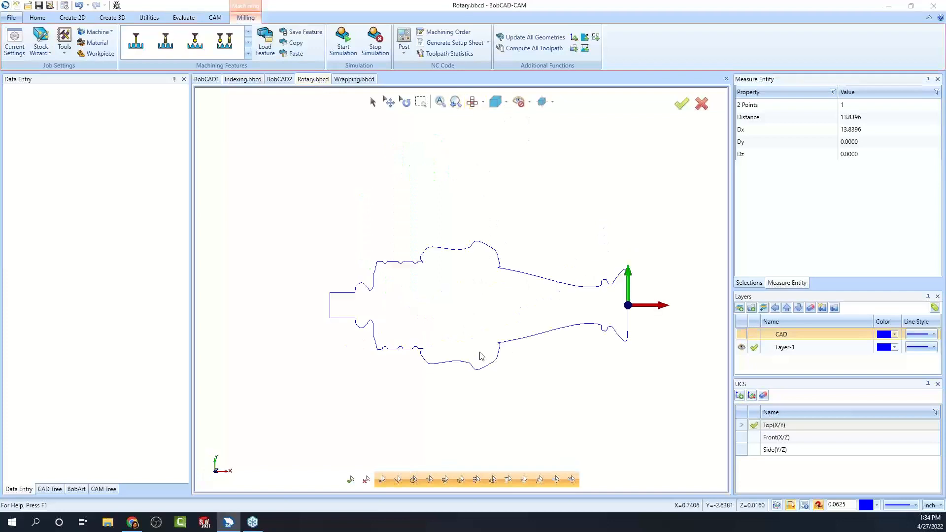
pyautogui.click(184, 18)
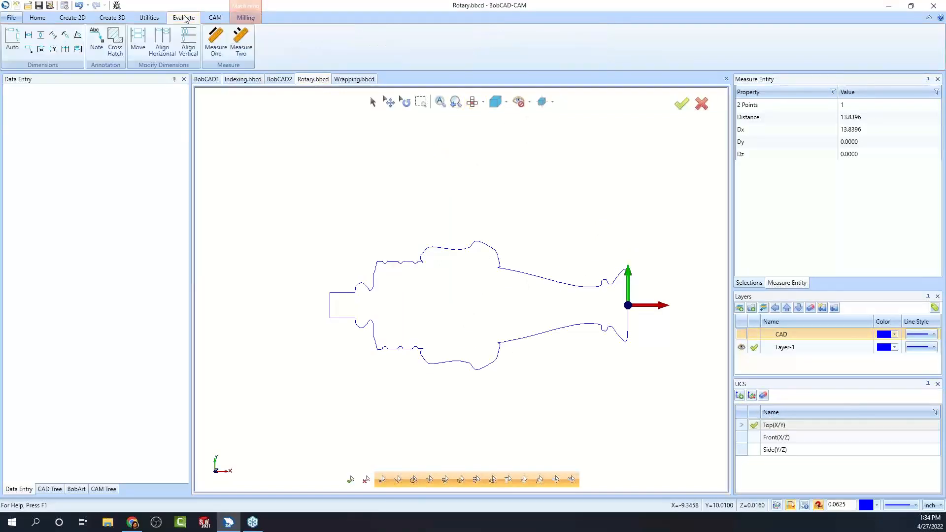
pyautogui.click(13, 42)
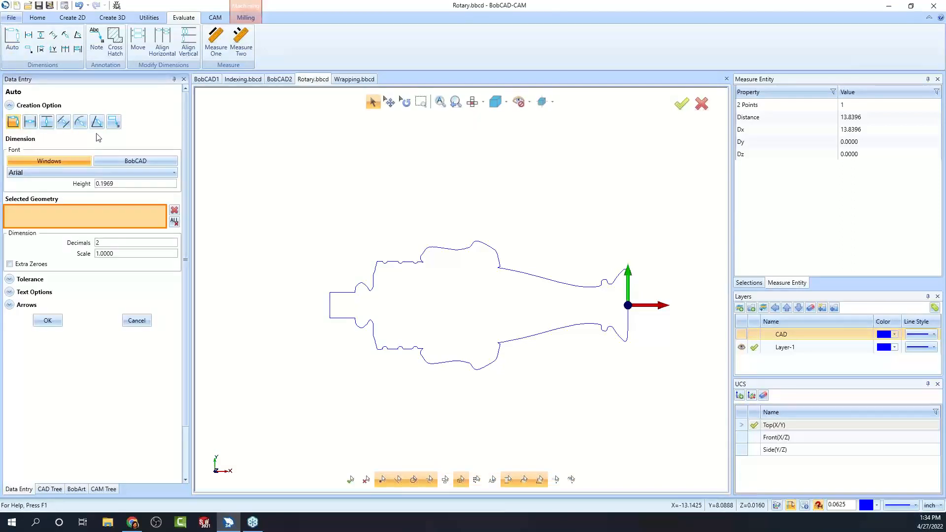
pyautogui.click(47, 122)
pyautogui.click(63, 121)
pyautogui.click(13, 121)
# Try an Auto angle dimension between the narrow shank's vertical end line and its upper horizontal line.
pyautogui.scroll(3, 331, 306)
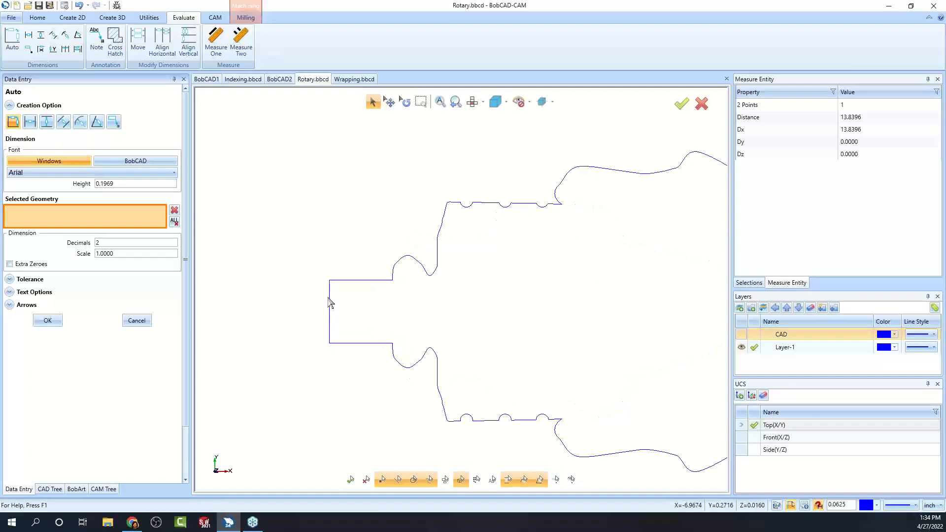
pyautogui.click(329, 304)
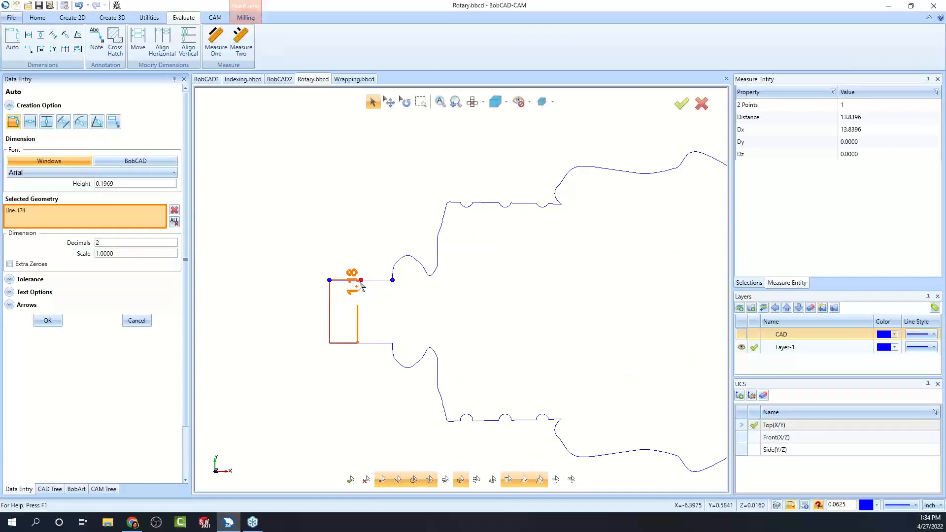
pyautogui.click(358, 281)
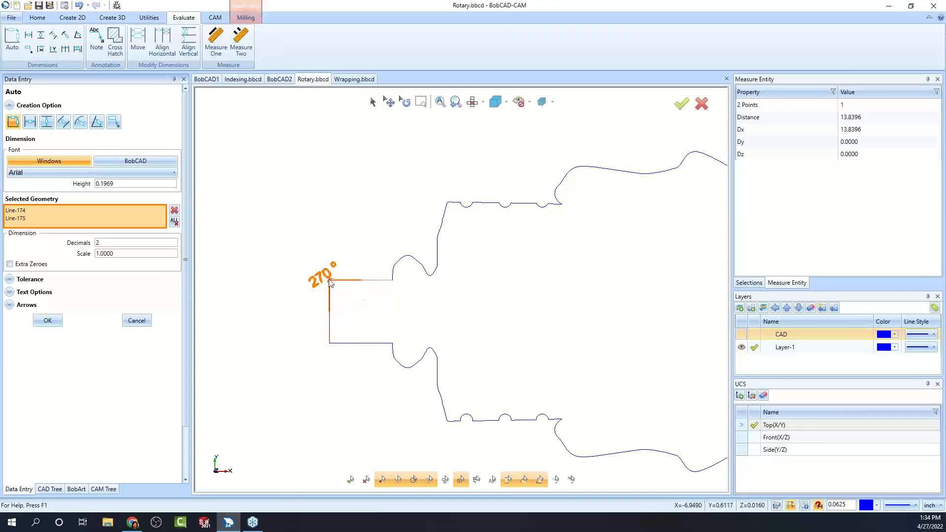
pyautogui.rightClick(351, 234)
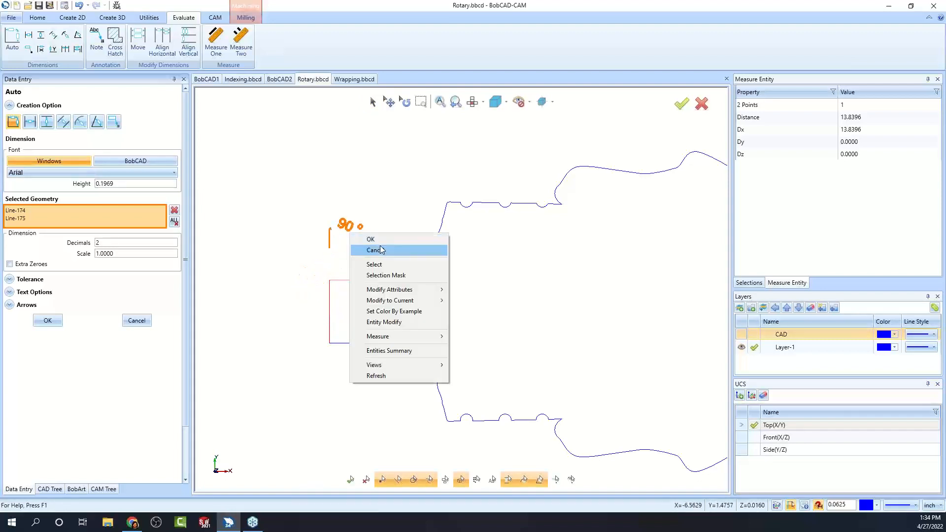
pyautogui.click(380, 250)
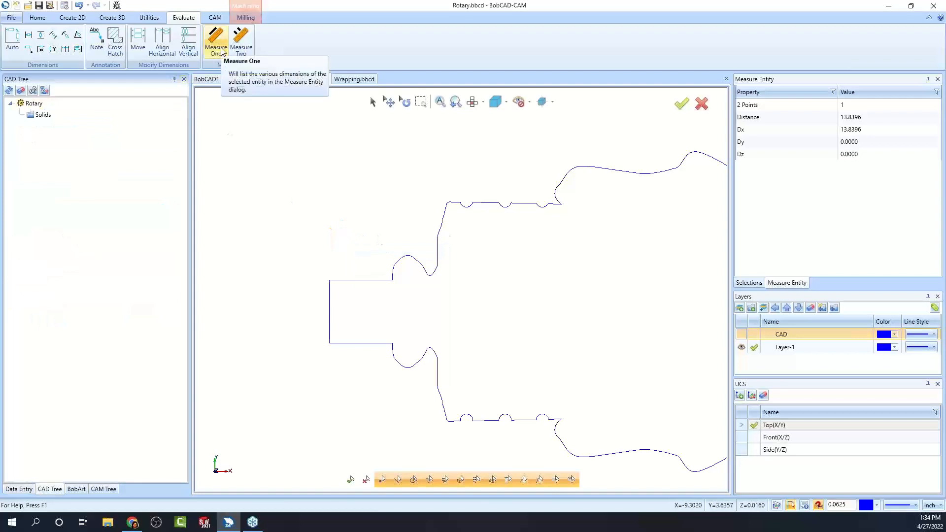
# Add an Auto dimension between the silhouette's two vertical end lines, placing the overall length below the profile.
pyautogui.click(12, 39)
pyautogui.scroll(-2, 285, 280)
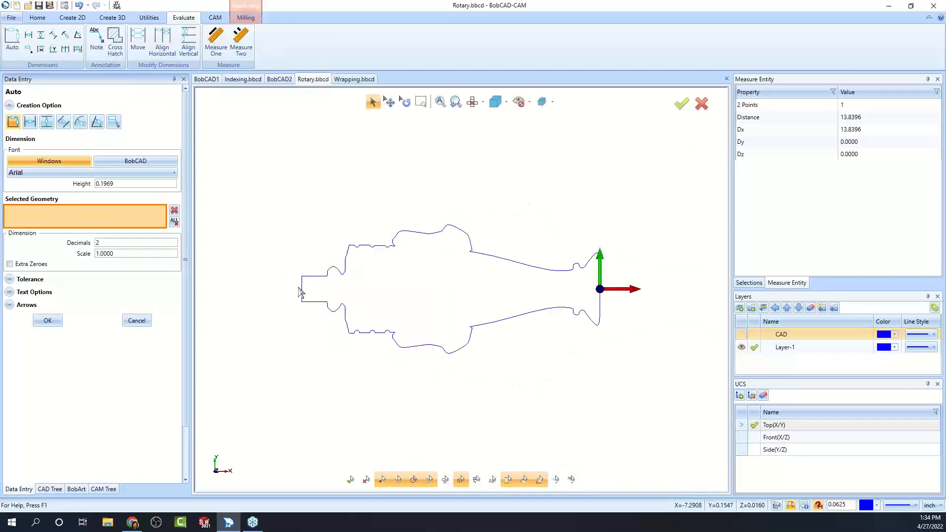
pyautogui.click(372, 292)
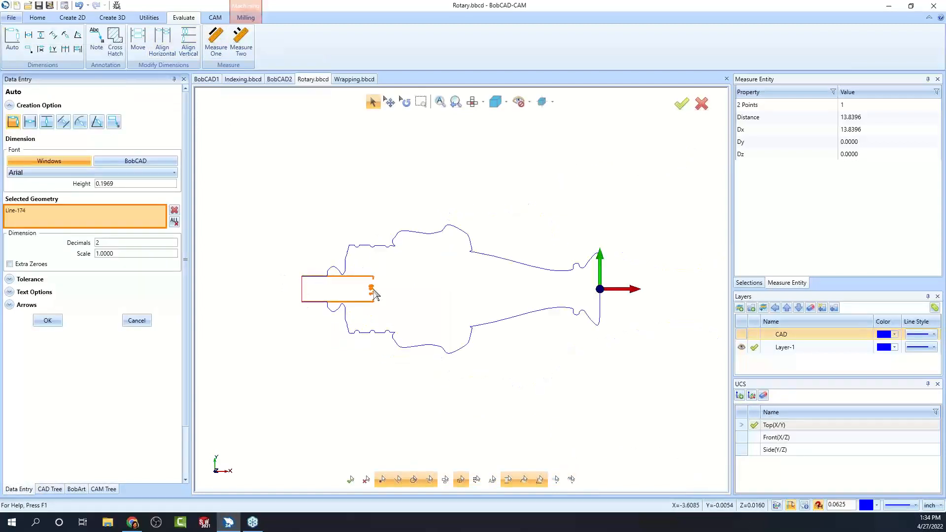
pyautogui.click(601, 301)
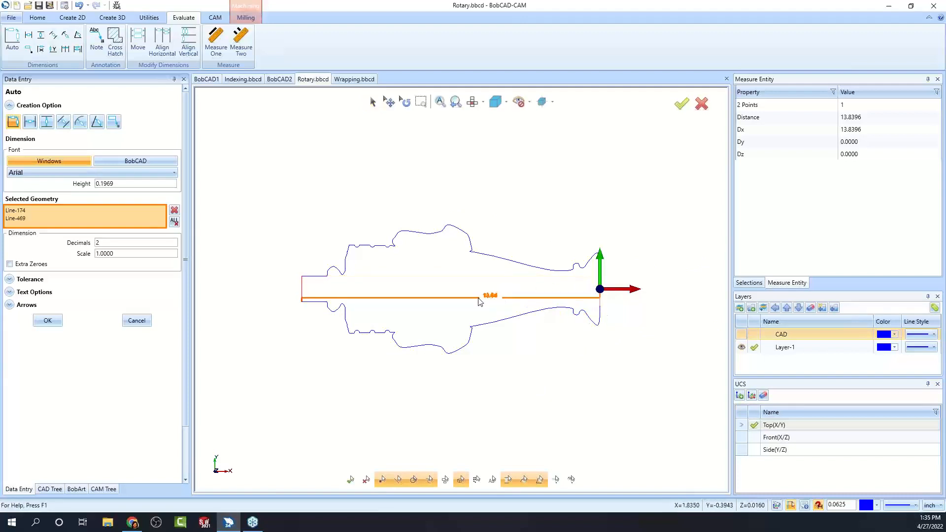
pyautogui.click(457, 391)
pyautogui.scroll(2, 462, 388)
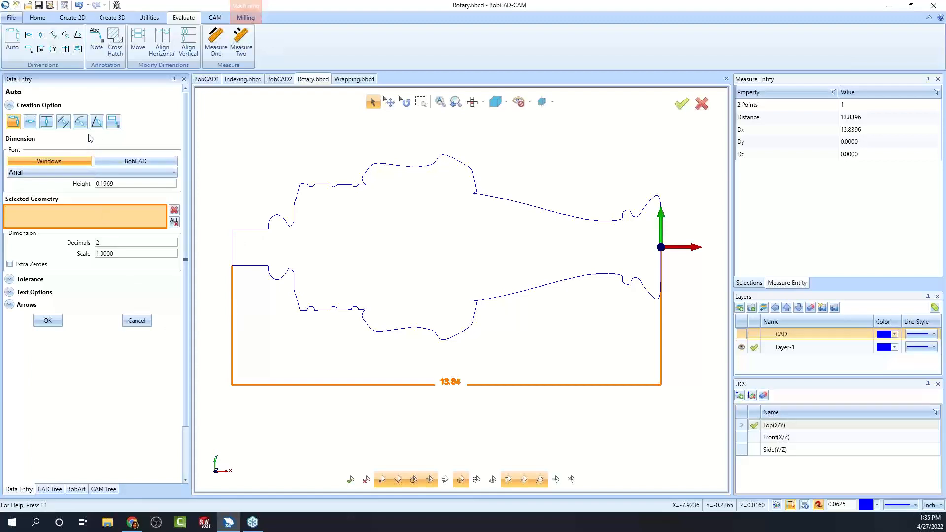
# Add an Angle dimension between the short vertical line beside the shank's upper bump and the adjoining slanted line, placed above the profile.
pyautogui.click(97, 122)
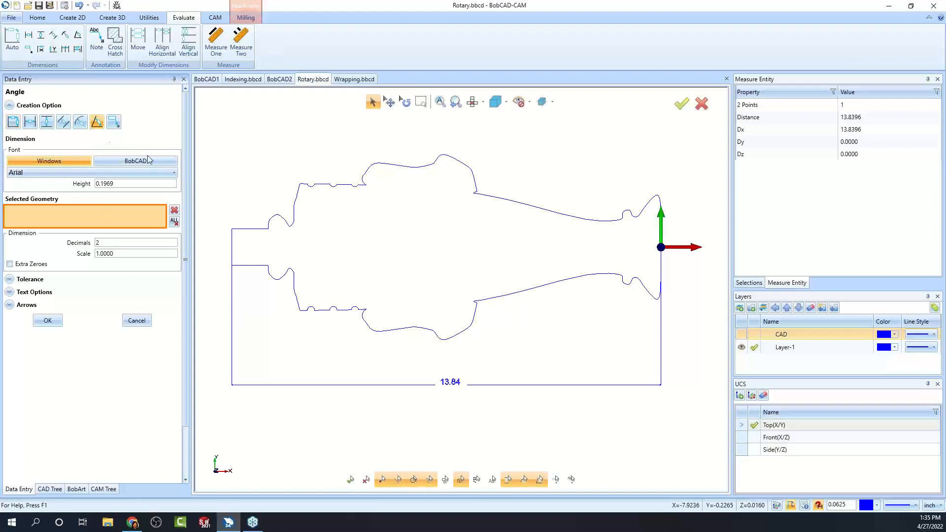
pyautogui.click(295, 221)
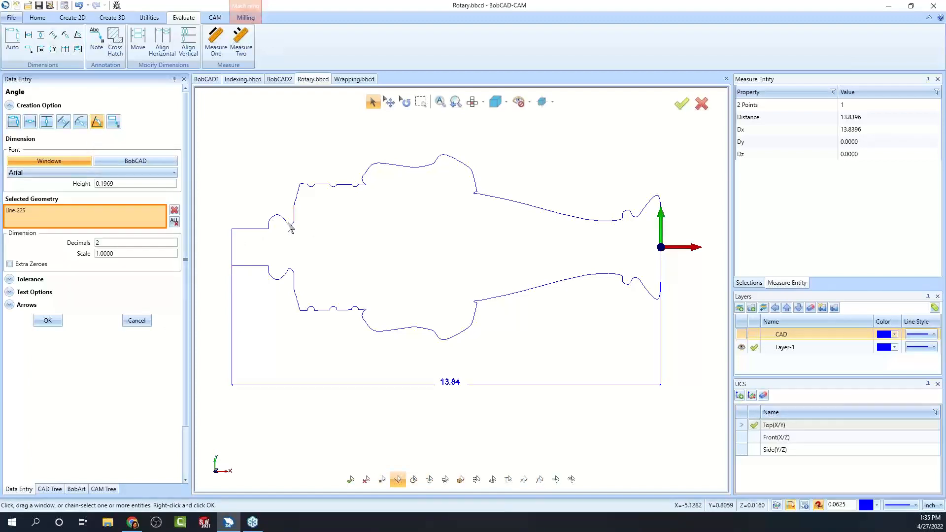
pyautogui.click(271, 143)
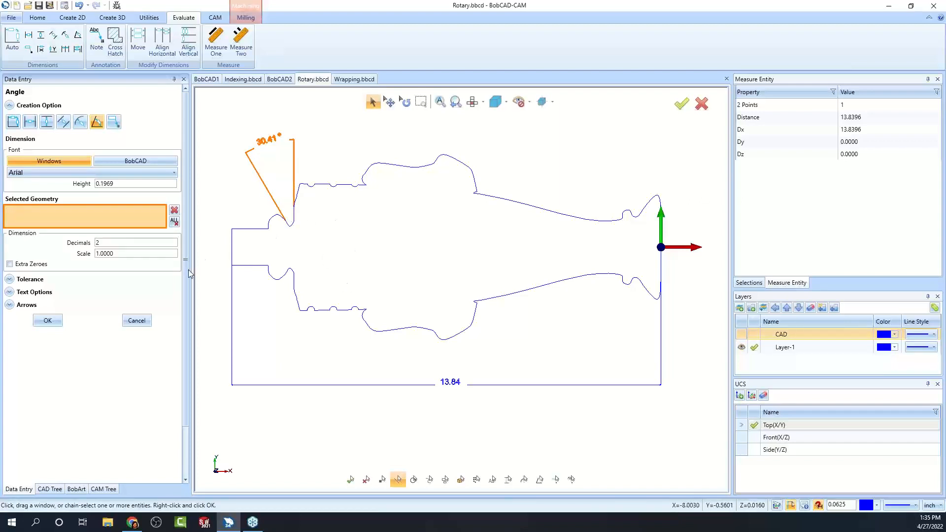
# Add a Point dimension at the upper taper's start beside the large bulge, placing its coordinate label above, and end dimensioning.
pyautogui.click(113, 121)
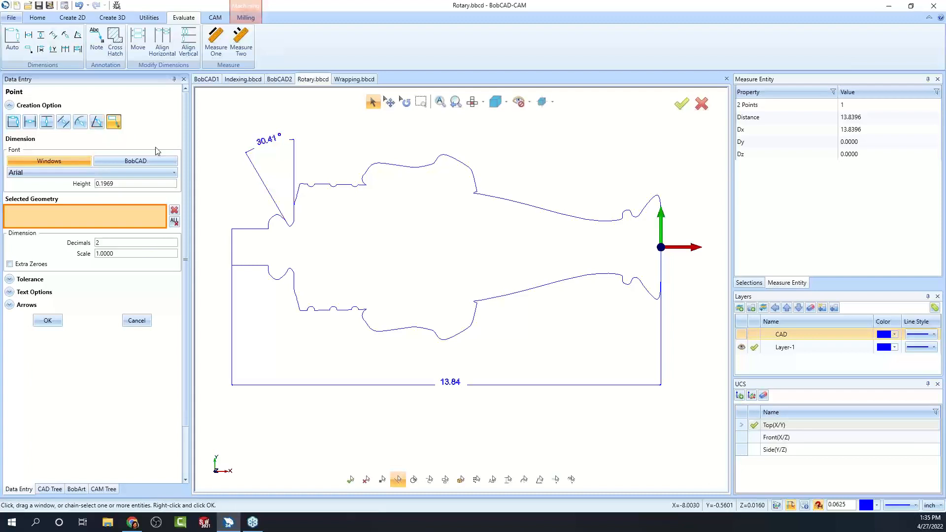
pyautogui.click(480, 194)
pyautogui.click(533, 168)
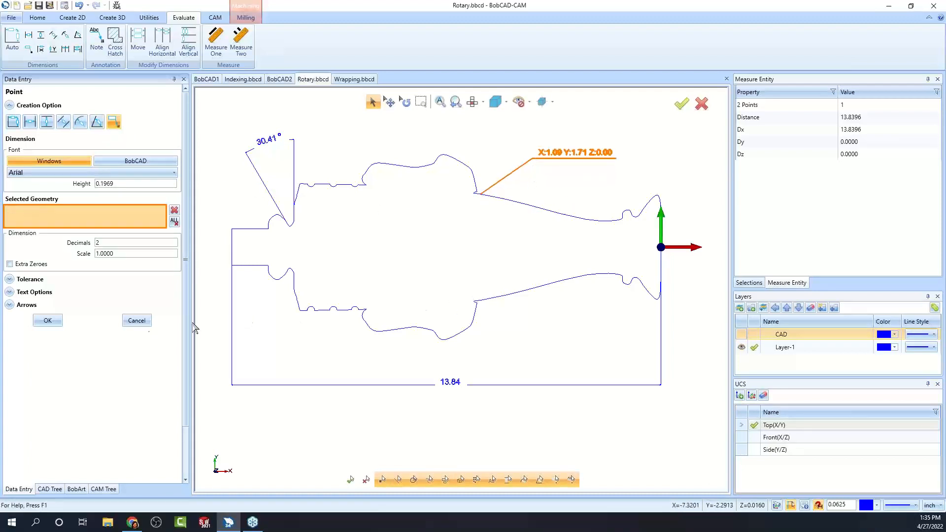
pyautogui.click(47, 320)
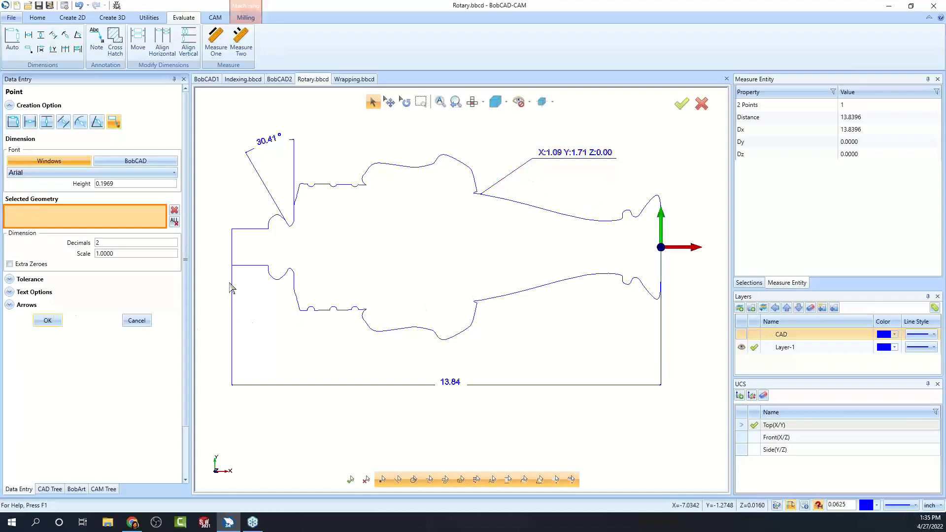
pyautogui.click(137, 320)
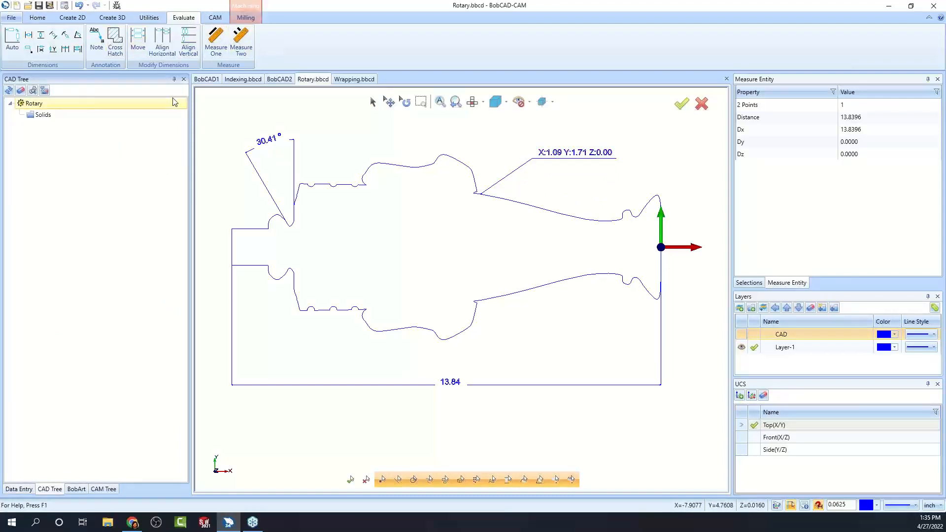
# Add a single-leader note reading "Sample" that points to the upper taper line, with its text placed above the line.
pyautogui.click(98, 49)
pyautogui.click(58, 164)
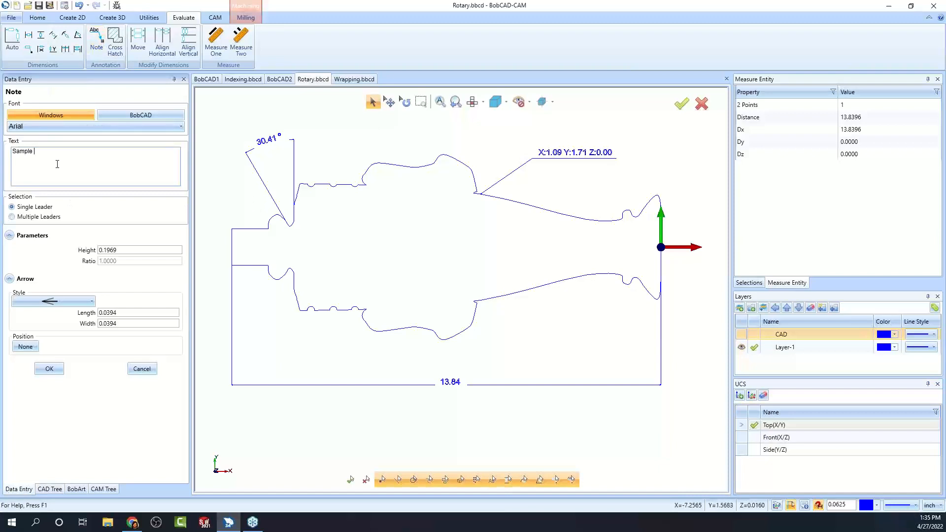
pyautogui.click(535, 208)
pyautogui.click(591, 182)
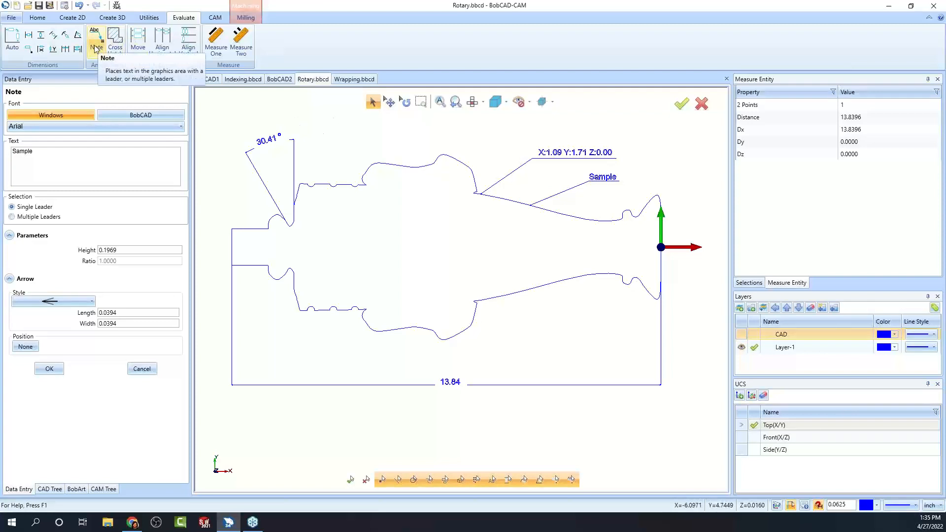
pyautogui.rightClick(402, 229)
pyautogui.click(427, 245)
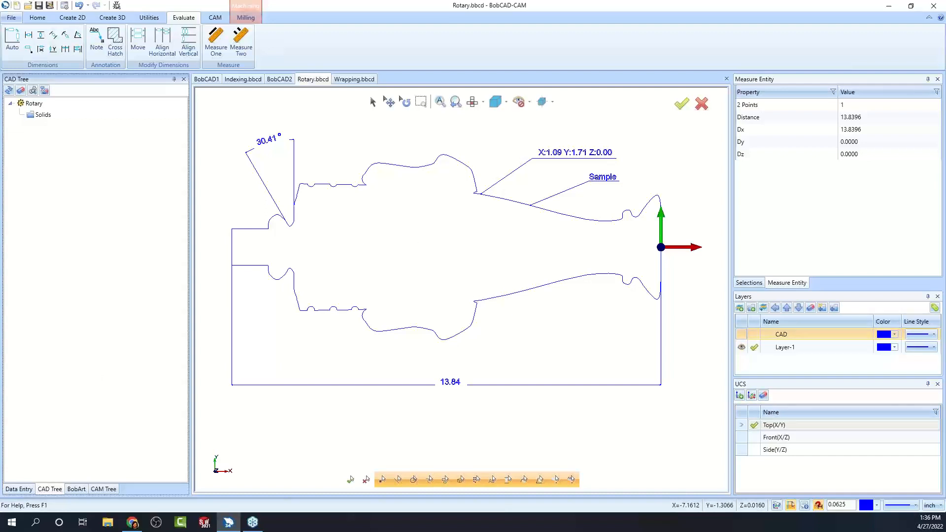
# Create a blank document and enlarge the Layers list area.
pyautogui.rightClick(417, 220)
pyautogui.click(446, 237)
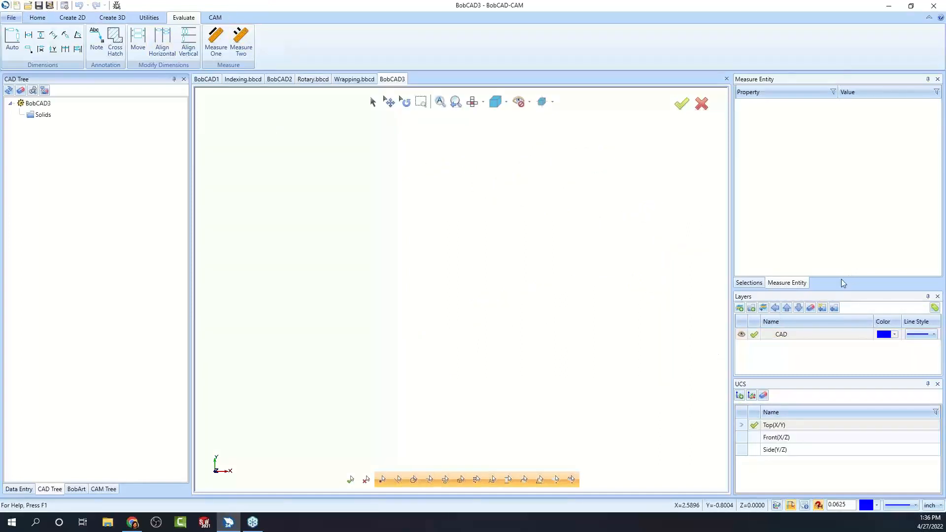
pyautogui.moveTo(833, 291); pyautogui.dragTo(838, 181)
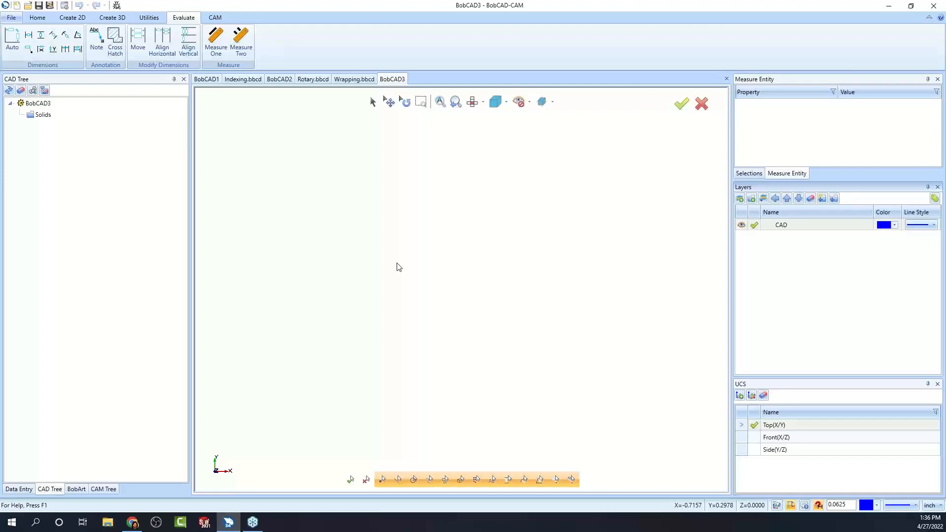
# Create a document from user template 1 and switch its CAD layer's visibility off and back on.
pyautogui.click(11, 19)
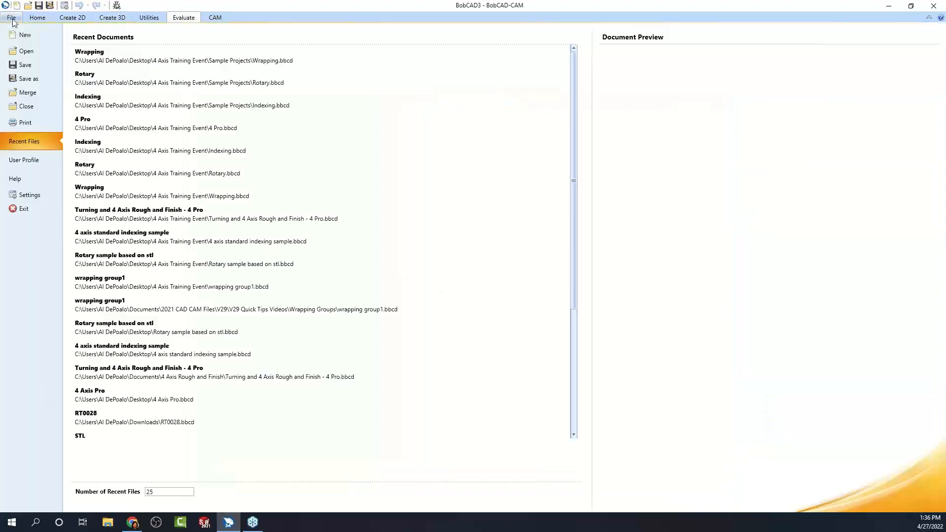
pyautogui.click(42, 41)
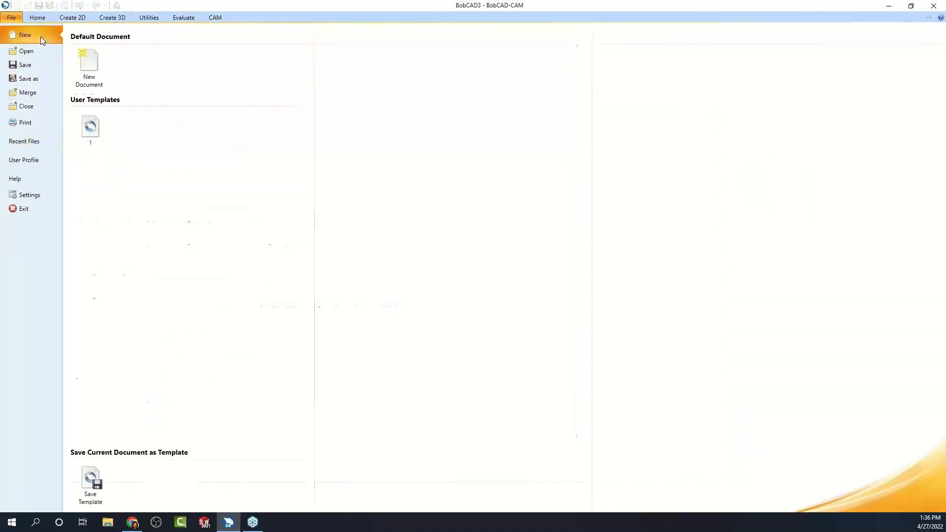
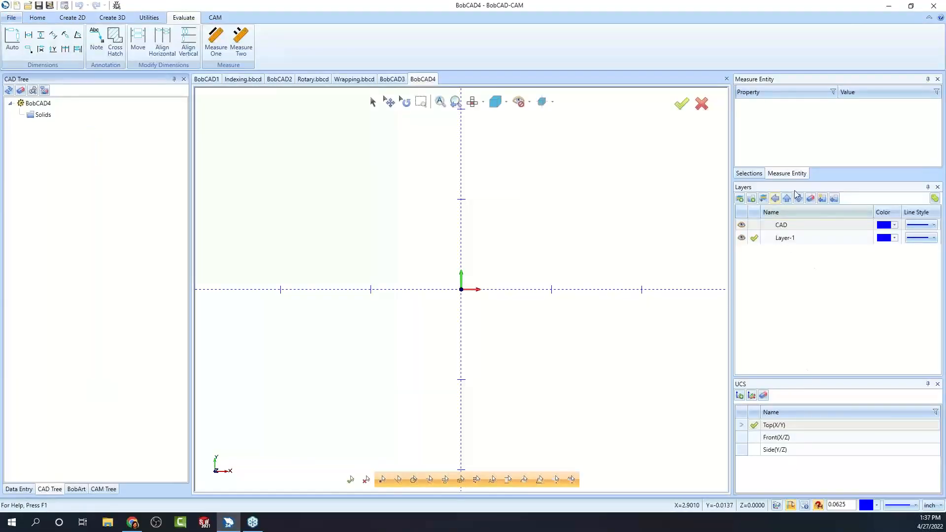
pyautogui.click(741, 225)
pyautogui.click(742, 226)
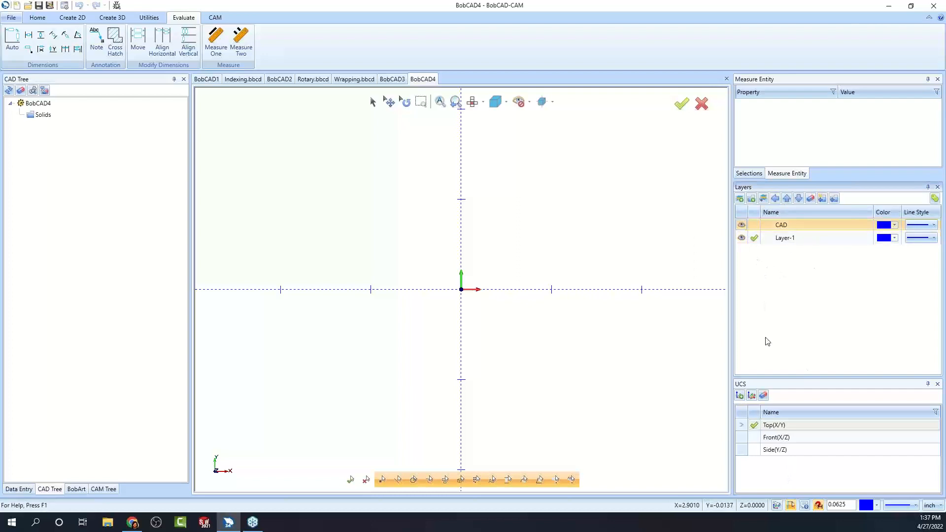
# Review the document's CAM Tree, BobArt, CAD Tree and Data Entry contents, ending on the CAM Tree, and toggle the CAD layer's visibility.
pyautogui.click(96, 489)
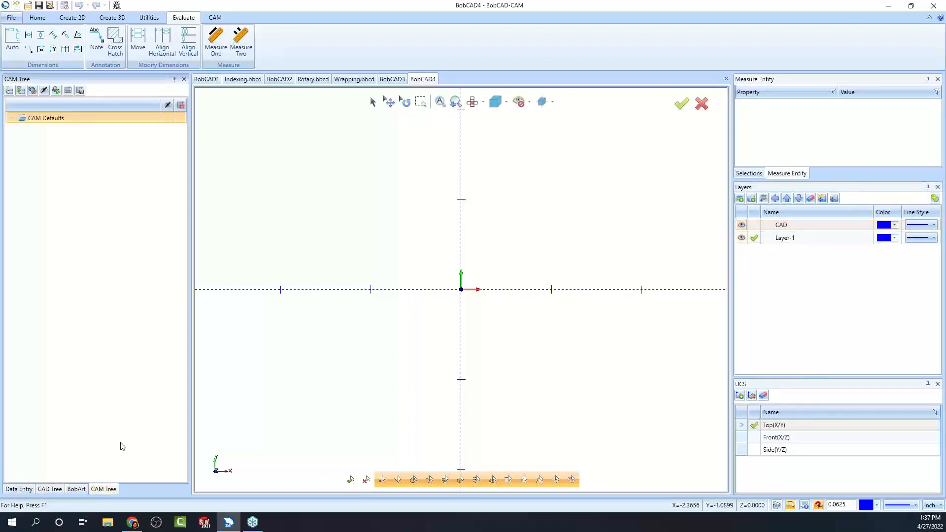
pyautogui.click(77, 491)
pyautogui.click(54, 490)
pyautogui.click(21, 491)
pyautogui.click(50, 492)
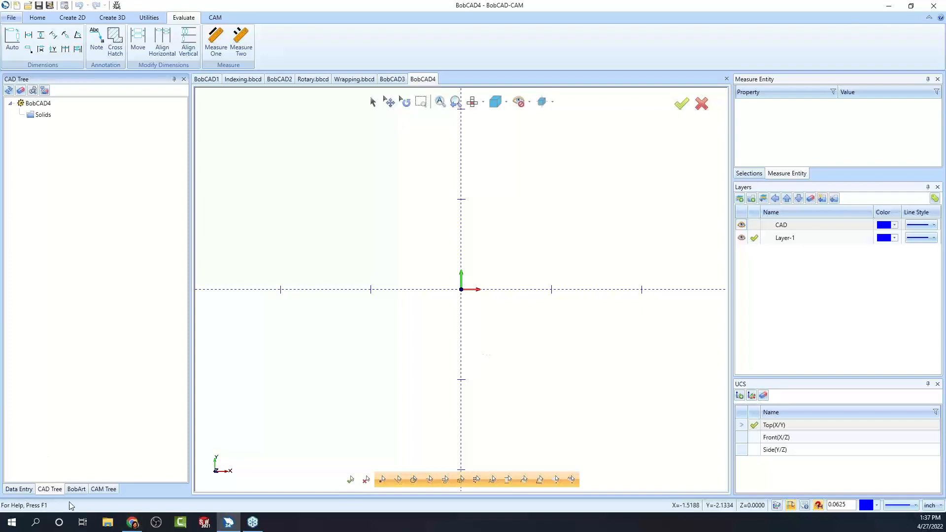
pyautogui.click(102, 490)
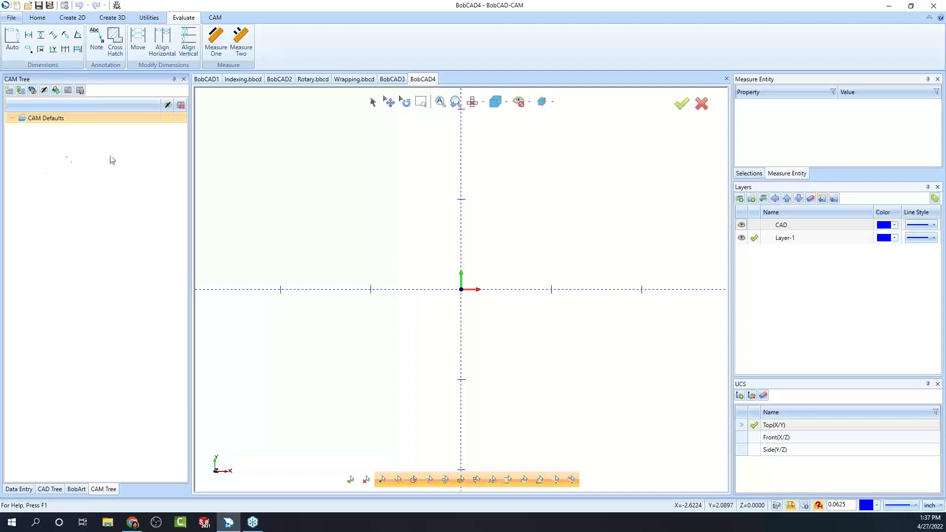
pyautogui.rightClick(480, 163)
pyautogui.click(530, 186)
pyautogui.click(742, 225)
pyautogui.click(742, 225)
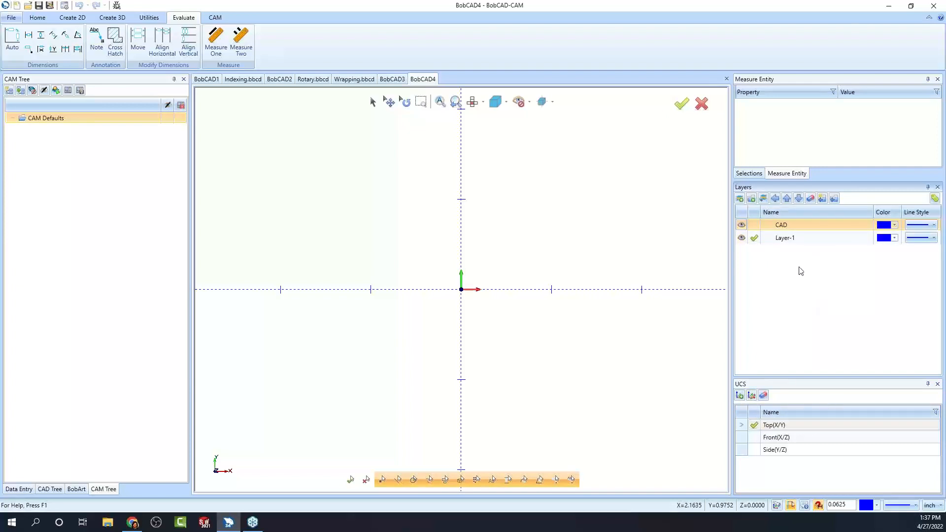
# Add a layer folder named 1 below Layer-1.
pyautogui.click(751, 198)
pyautogui.write('1')
pyautogui.press('Return')
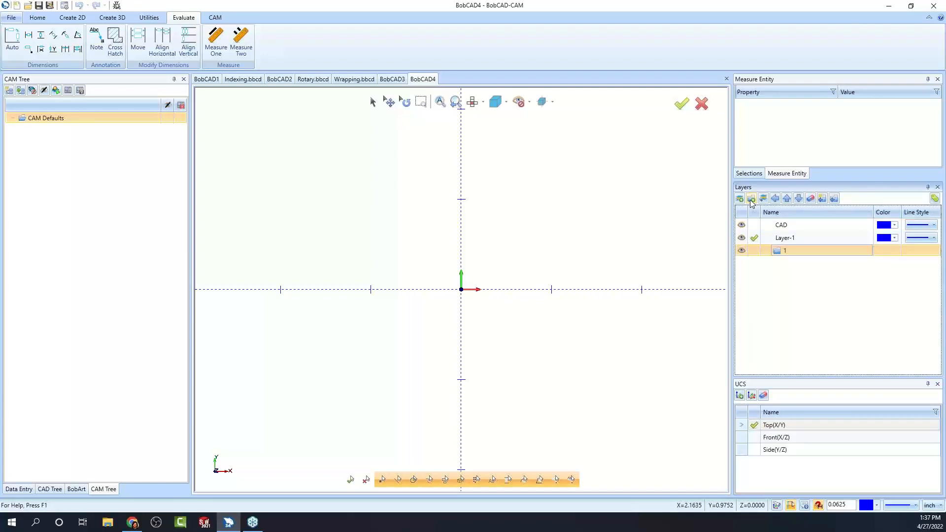
# Add three layers with default names inside folder 1, and collapse and re-expand the folder.
pyautogui.rightClick(791, 251)
pyautogui.click(825, 257)
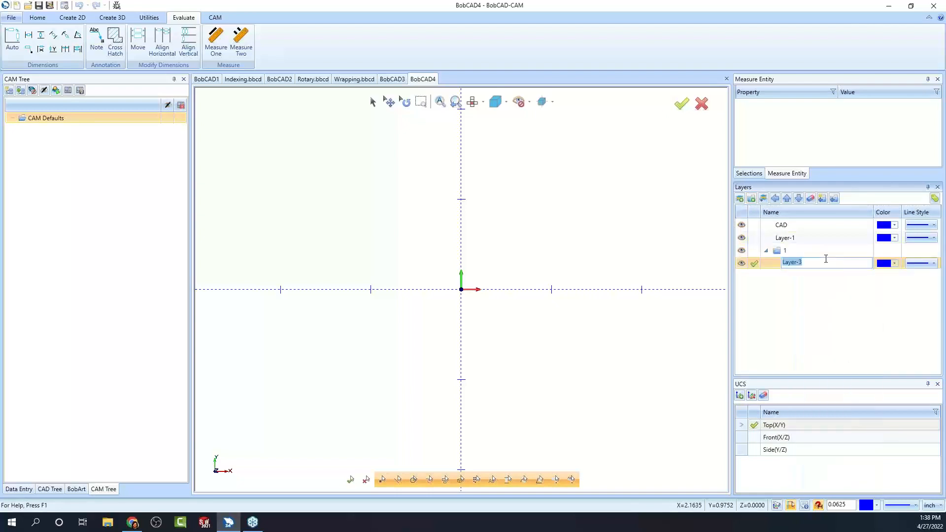
pyautogui.click(804, 297)
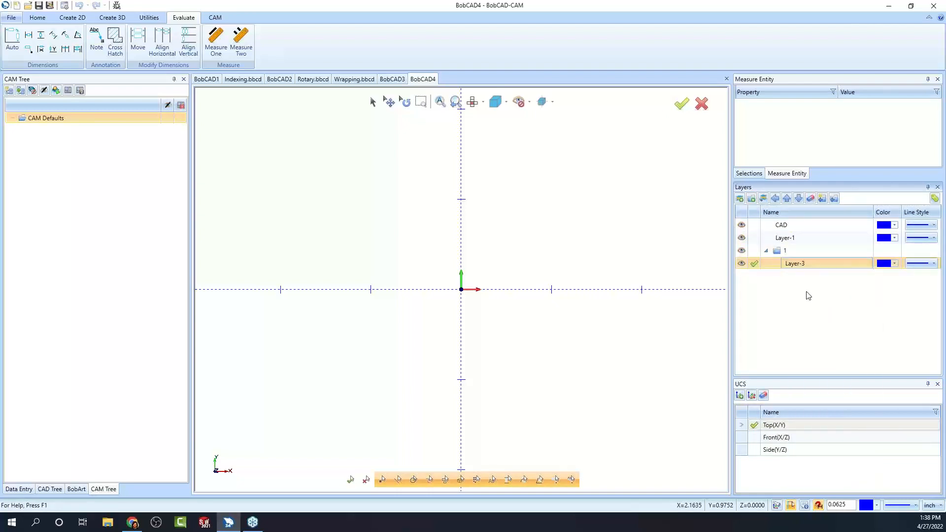
pyautogui.rightClick(807, 252)
pyautogui.click(828, 258)
pyautogui.rightClick(809, 252)
pyautogui.click(823, 257)
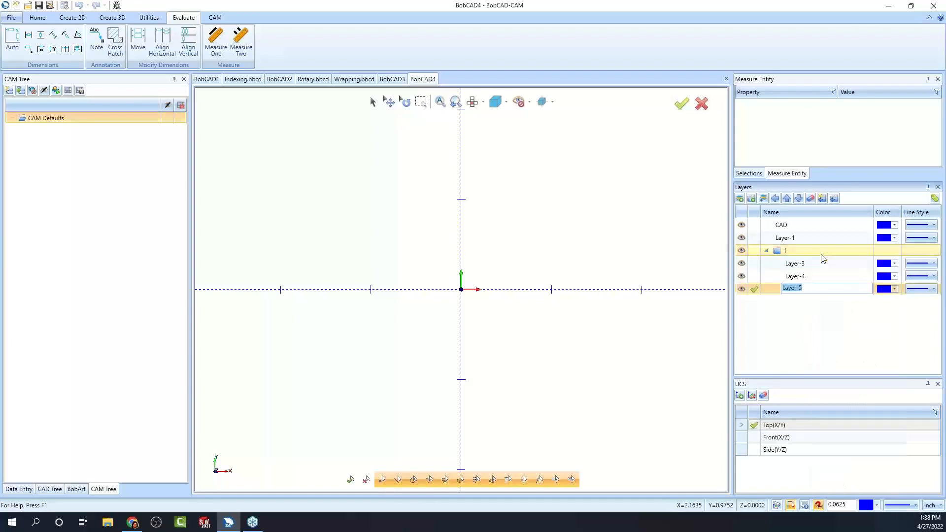
pyautogui.click(766, 251)
pyautogui.click(765, 251)
pyautogui.click(766, 251)
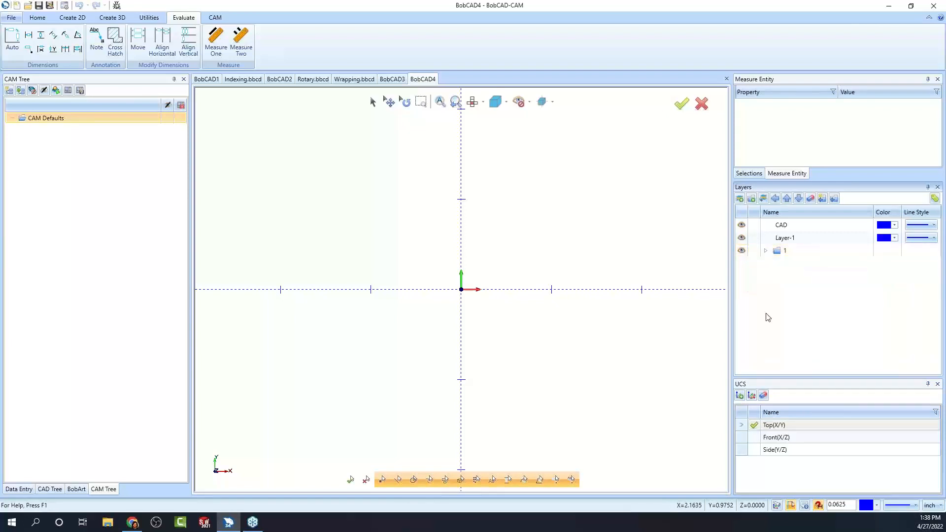
pyautogui.click(766, 251)
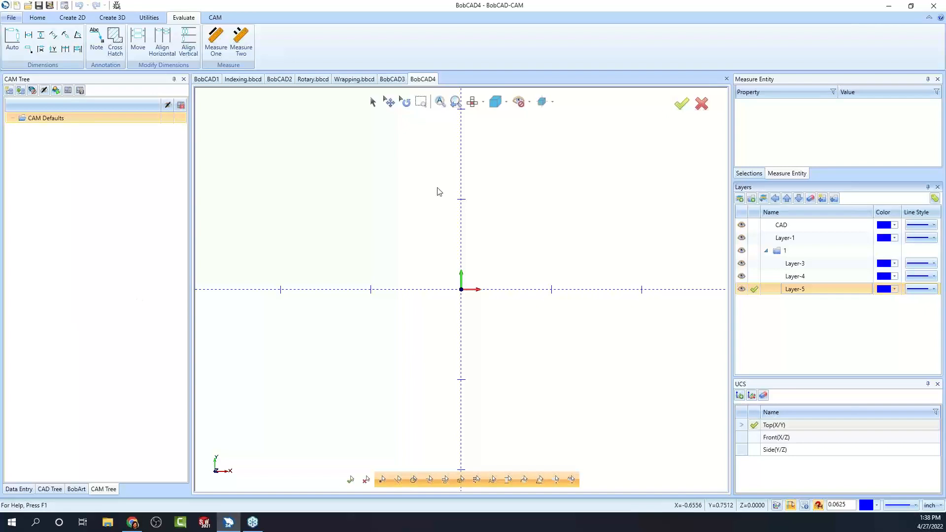
# Save the Wrapping.bbcd document as a user template named "wrapping 1".
pyautogui.click(353, 79)
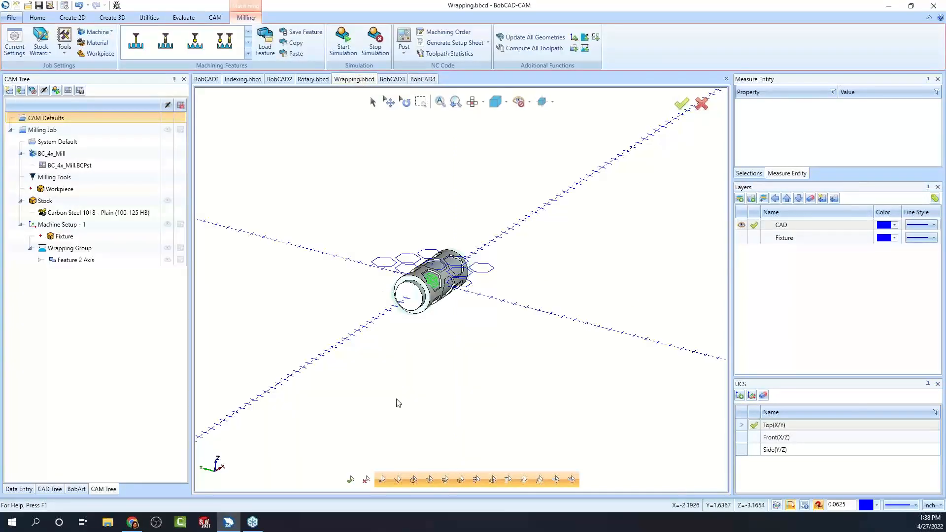
pyautogui.click(12, 18)
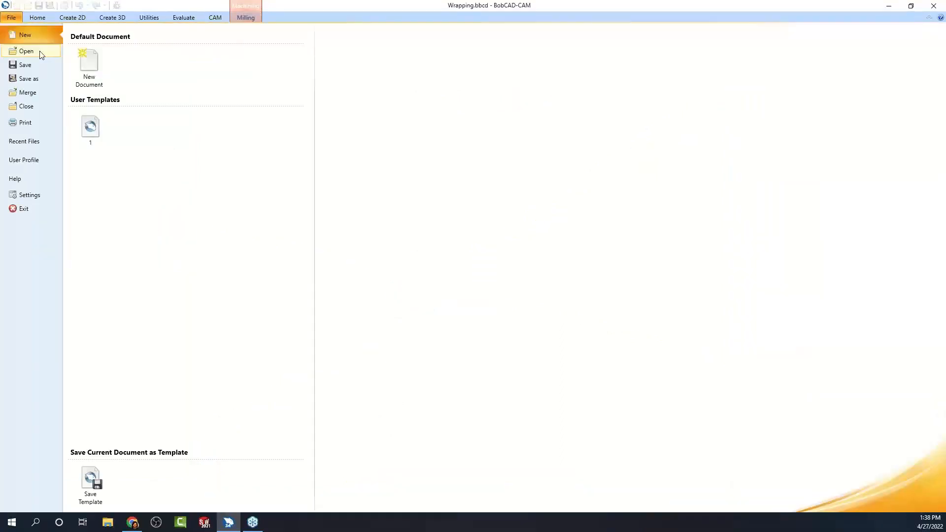
pyautogui.click(90, 481)
pyautogui.doubleClick(421, 217)
pyautogui.write('wrapping 1')
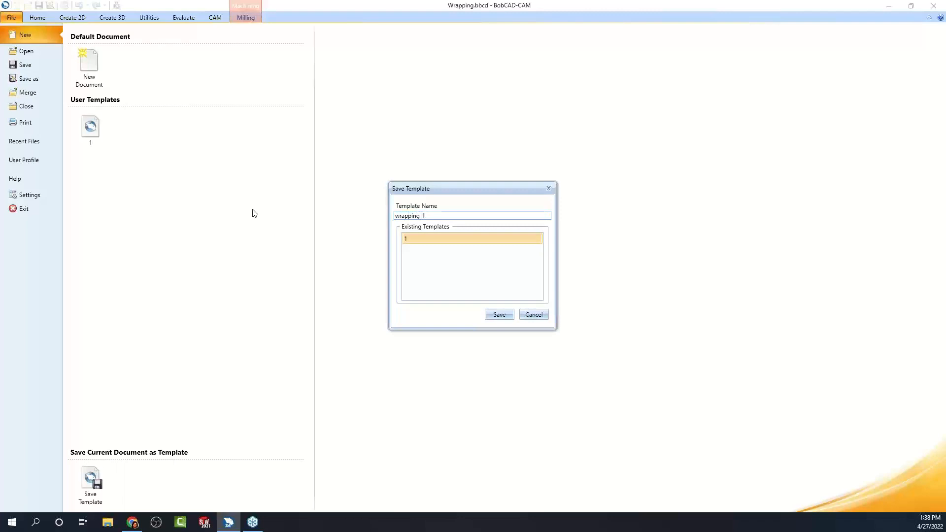
pyautogui.click(499, 314)
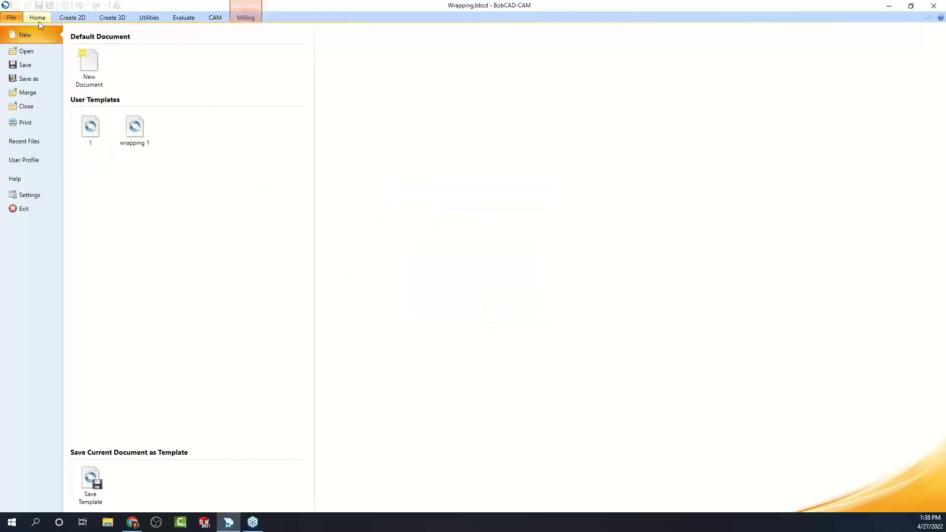
# Create a document from the "wrapping 1" template and inspect its part, Machine Setup - 1 and Stock.
pyautogui.click(139, 126)
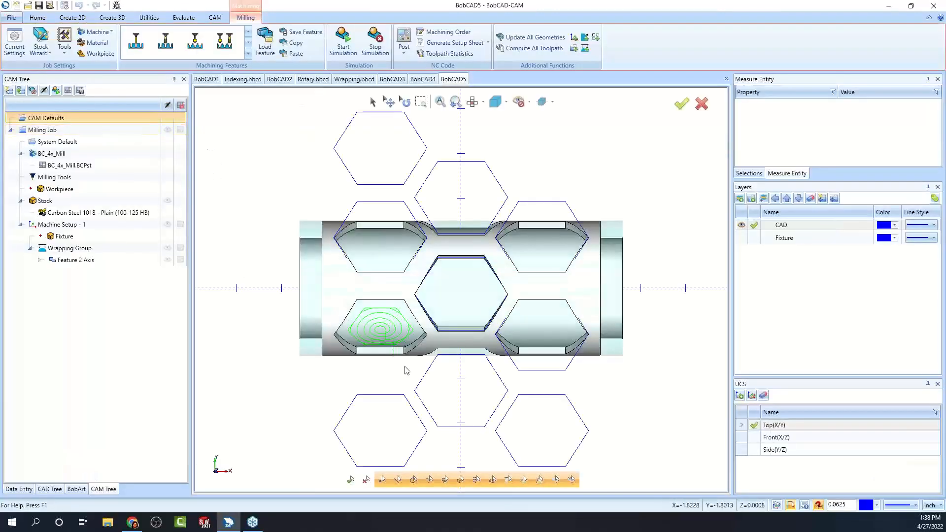
pyautogui.moveTo(557, 417); pyautogui.dragTo(623, 336, button='middle')
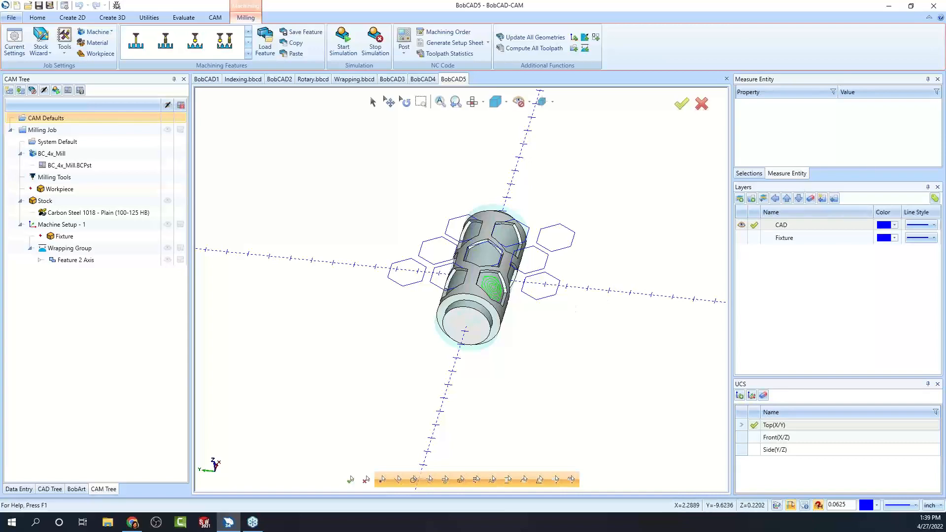
pyautogui.click(70, 226)
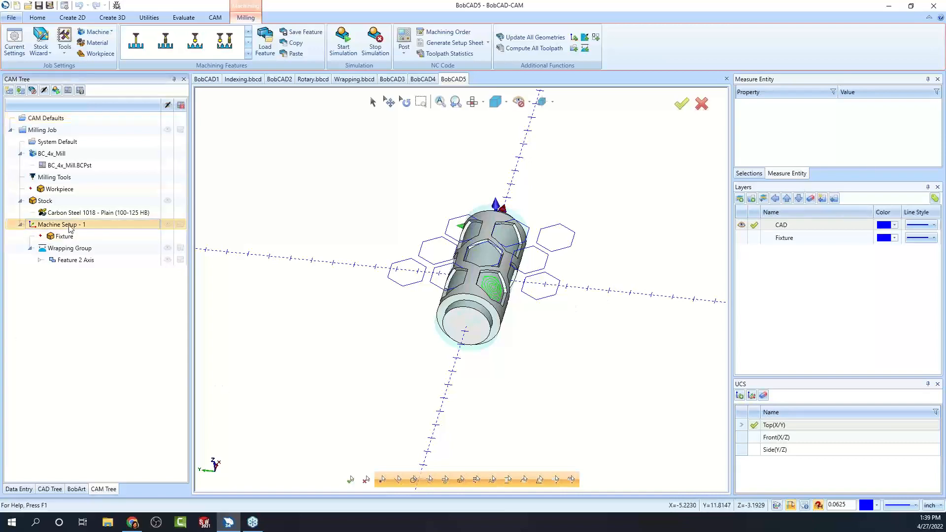
pyautogui.click(52, 202)
pyautogui.moveTo(556, 357); pyautogui.dragTo(467, 354, button='middle')
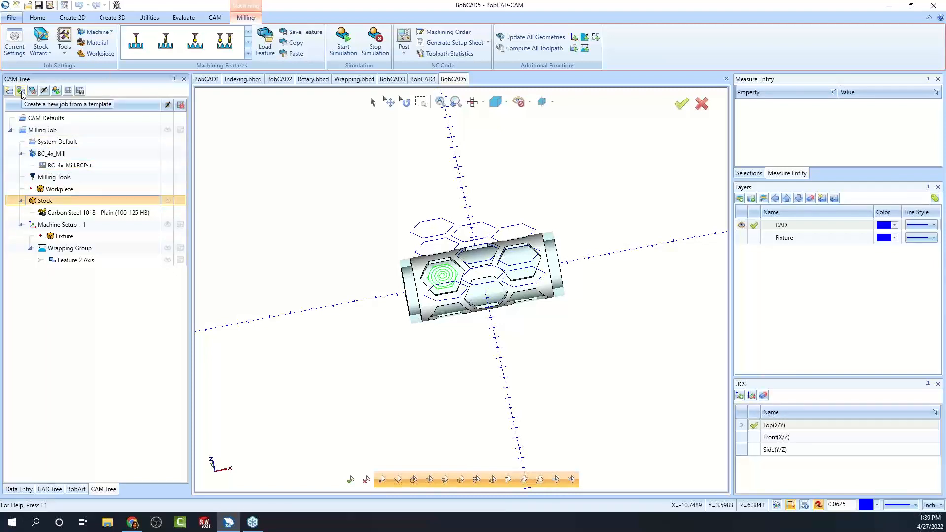
# Delete the Milling Job from the document.
pyautogui.rightClick(48, 130)
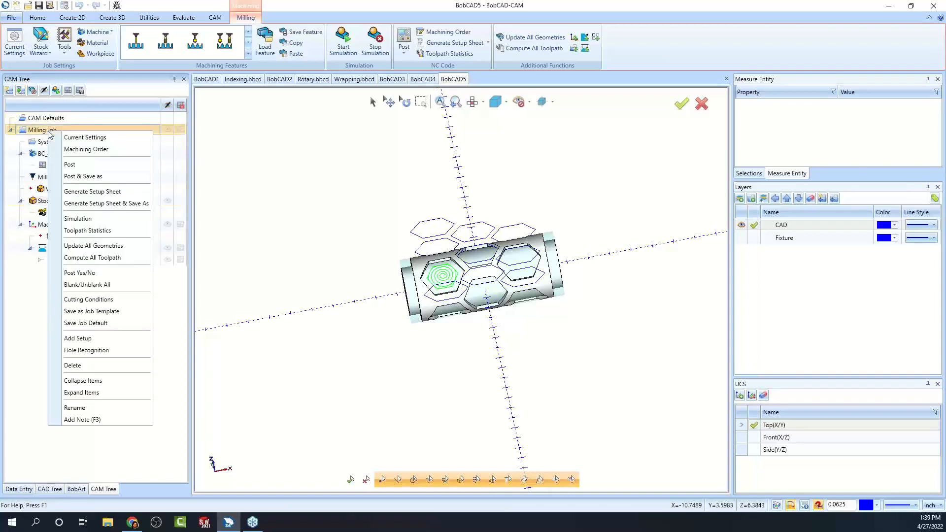
pyautogui.click(72, 366)
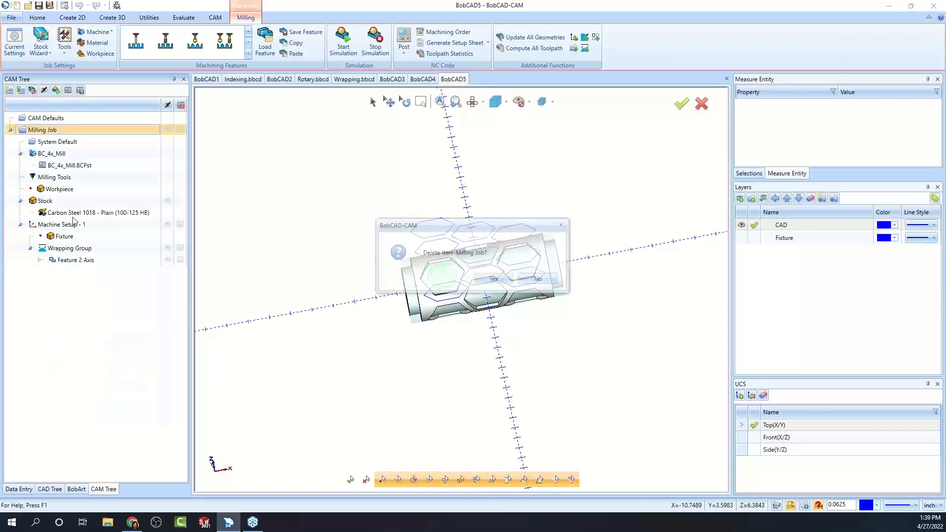
pyautogui.click(494, 279)
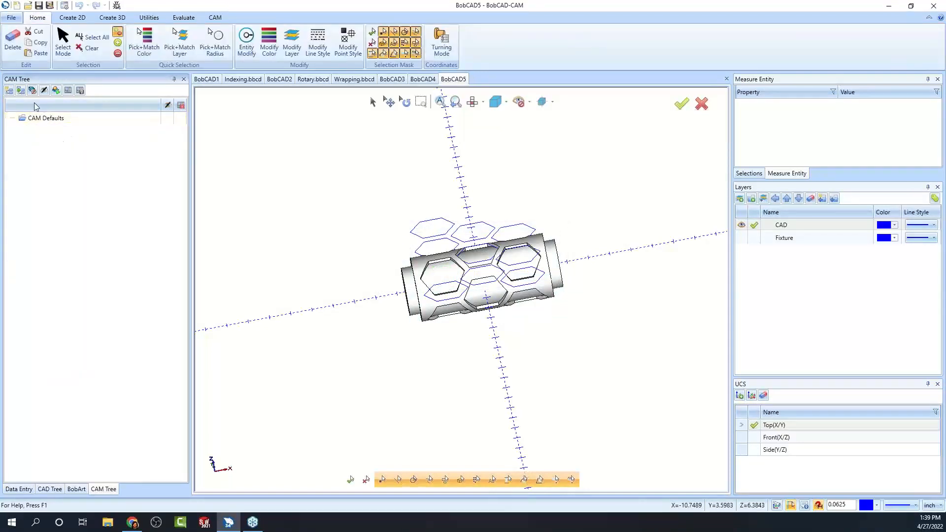
pyautogui.click(9, 92)
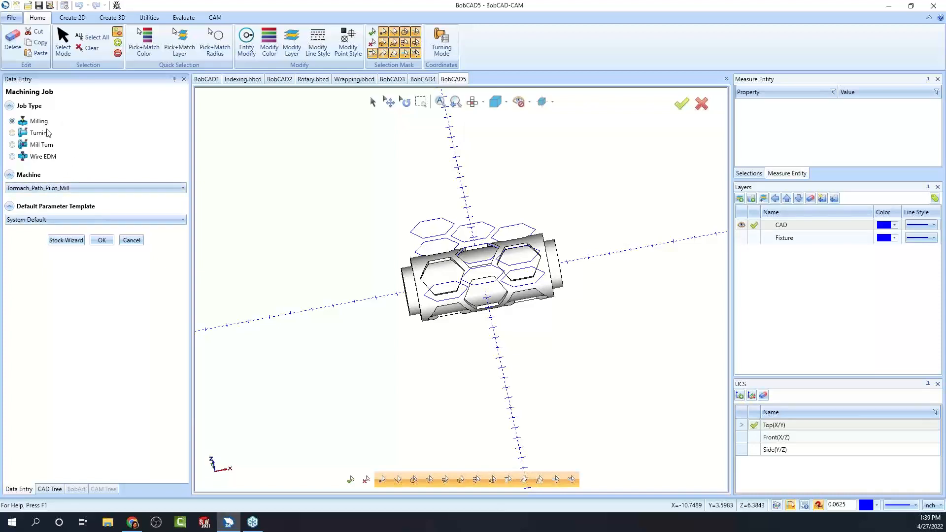
pyautogui.click(91, 220)
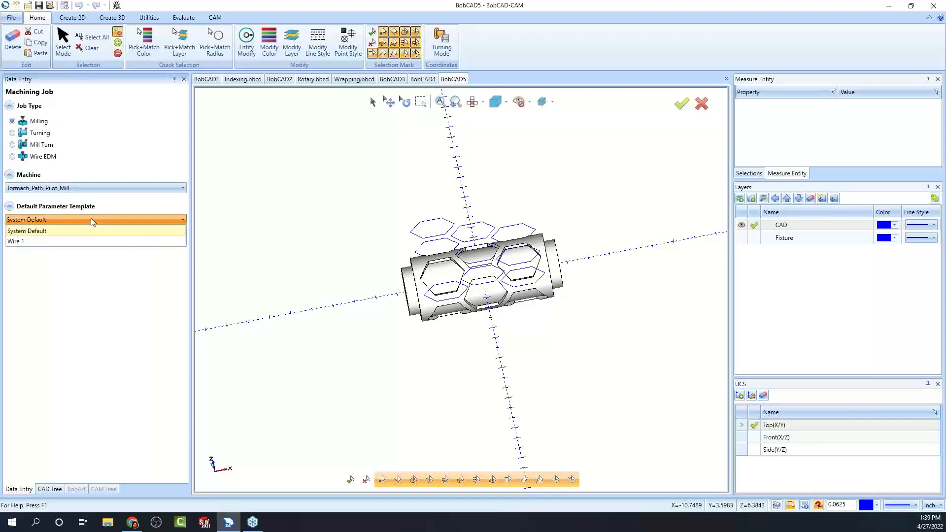
pyautogui.click(78, 273)
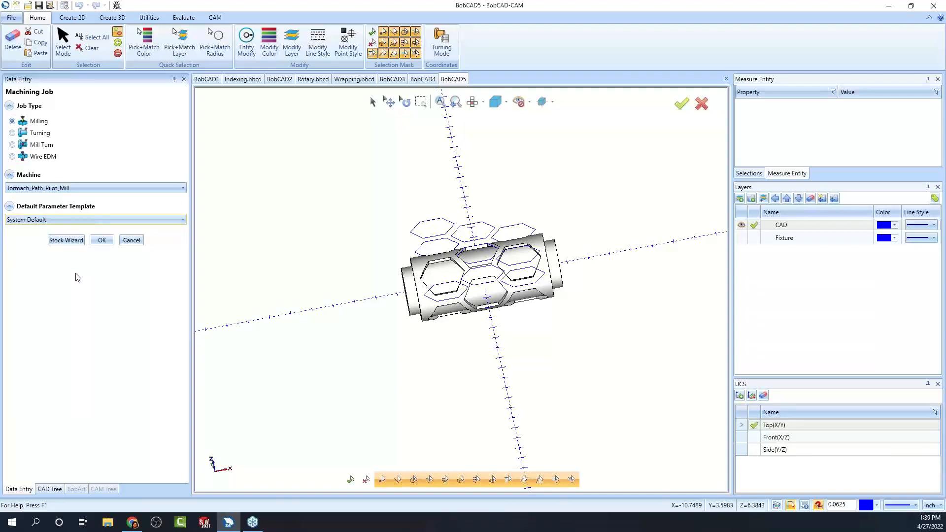
pyautogui.click(131, 240)
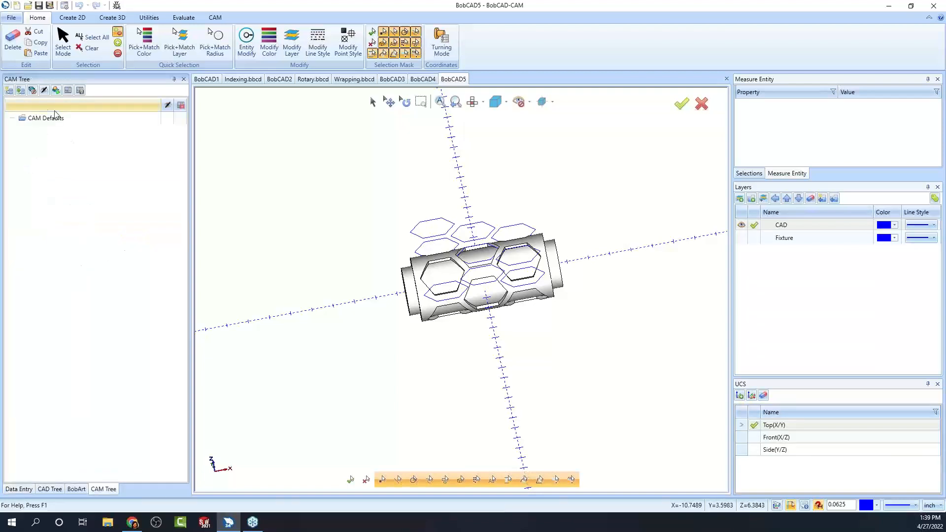
# Create a milling job from the saved "Milling Job" job template.
pyautogui.click(20, 91)
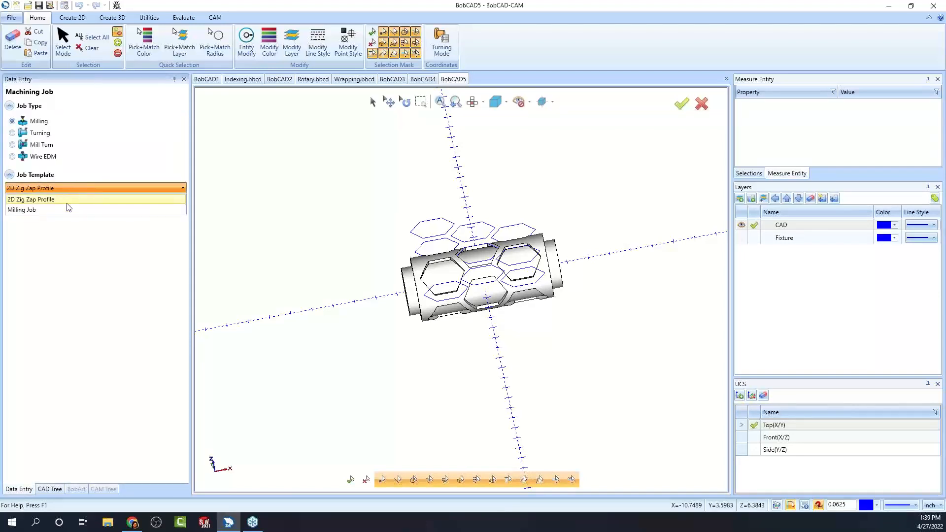
pyautogui.click(57, 208)
pyautogui.click(102, 209)
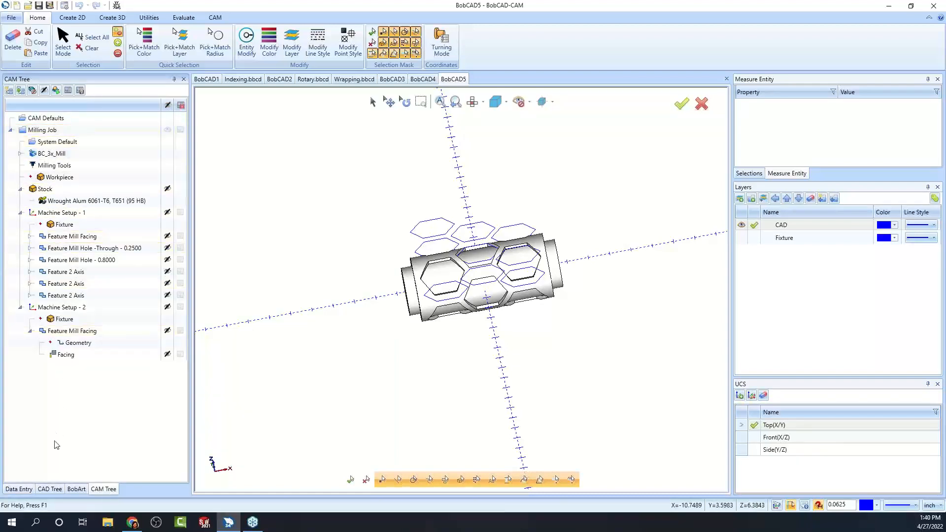
# Review the structure of the templated milling job, checking its Stock and Machine Setup - 1 entries.
pyautogui.click(11, 131)
pyautogui.click(11, 130)
pyautogui.click(10, 130)
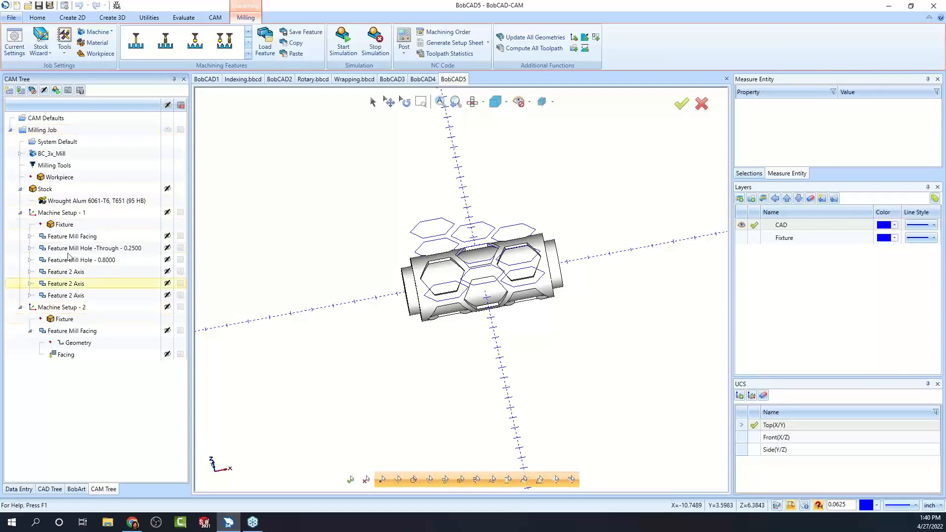
pyautogui.click(45, 192)
pyautogui.click(61, 218)
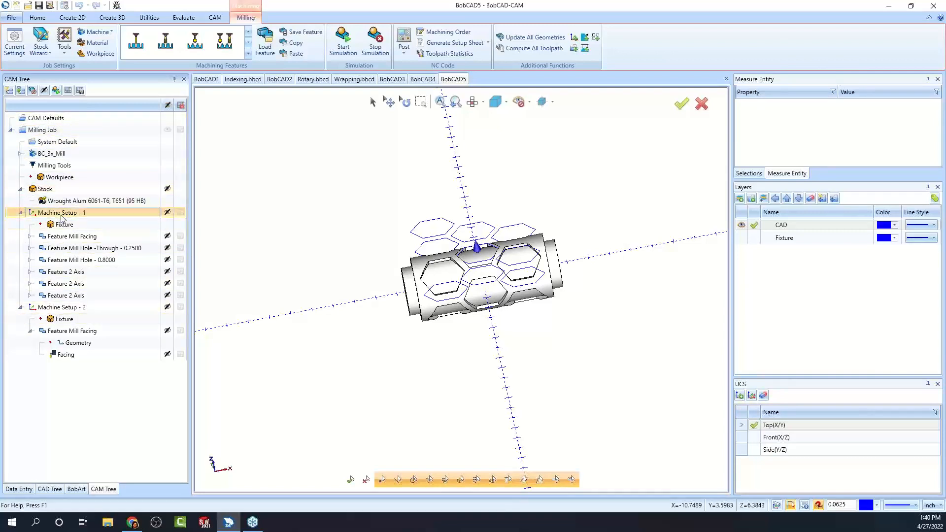
pyautogui.click(46, 190)
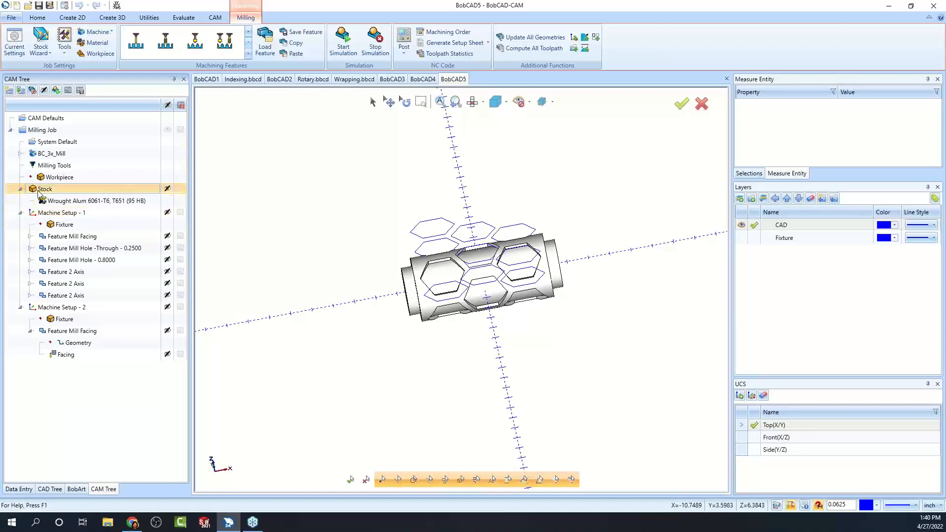
pyautogui.click(22, 189)
pyautogui.click(21, 189)
pyautogui.click(21, 190)
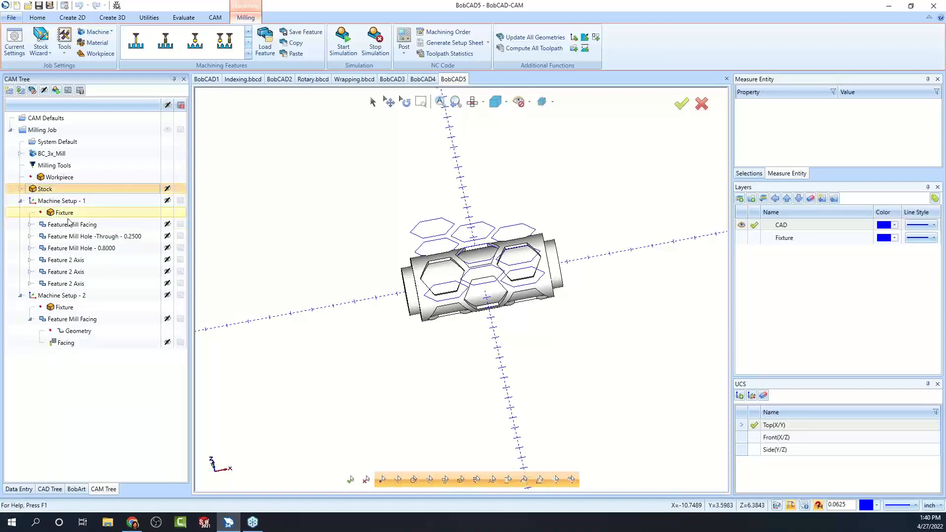
# Expand the facing, 0.2500 through-hole and 0.8000 hole features in Machine Setup - 1 and check their Geometry entries.
pyautogui.click(30, 225)
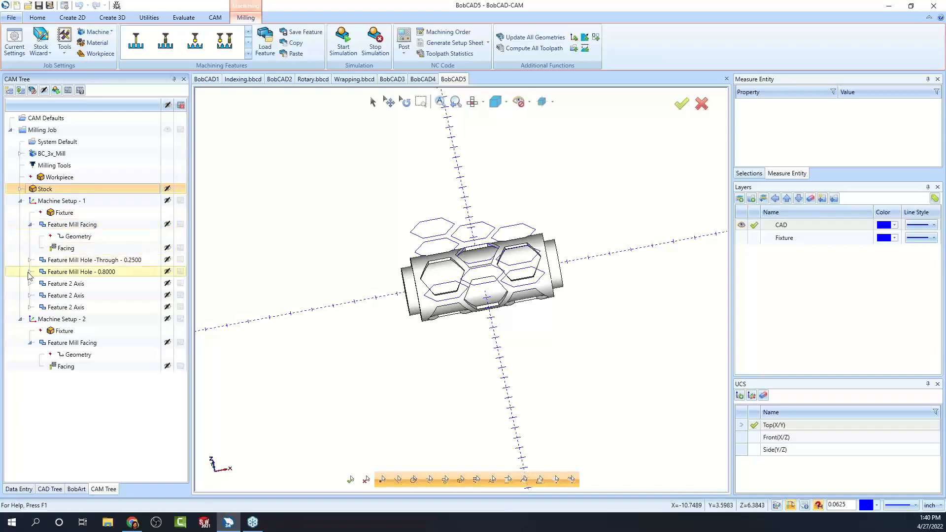
pyautogui.click(30, 259)
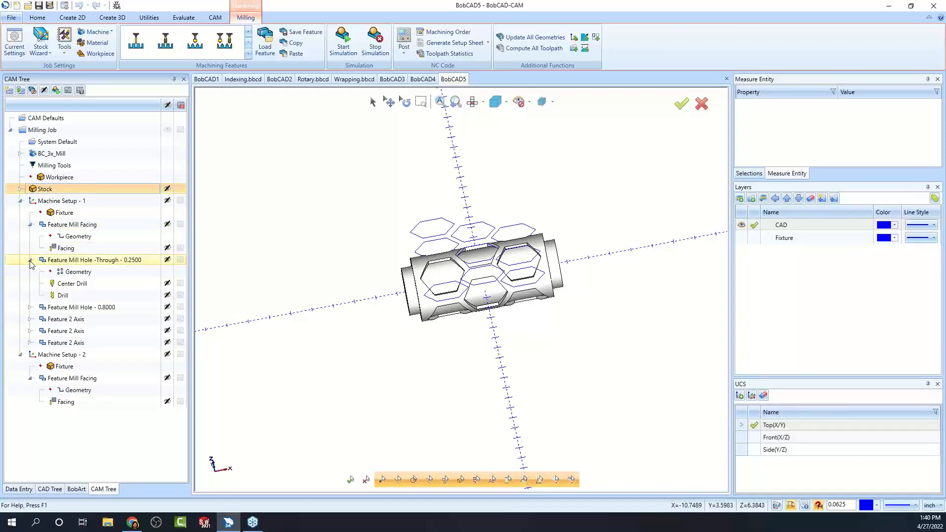
pyautogui.click(82, 237)
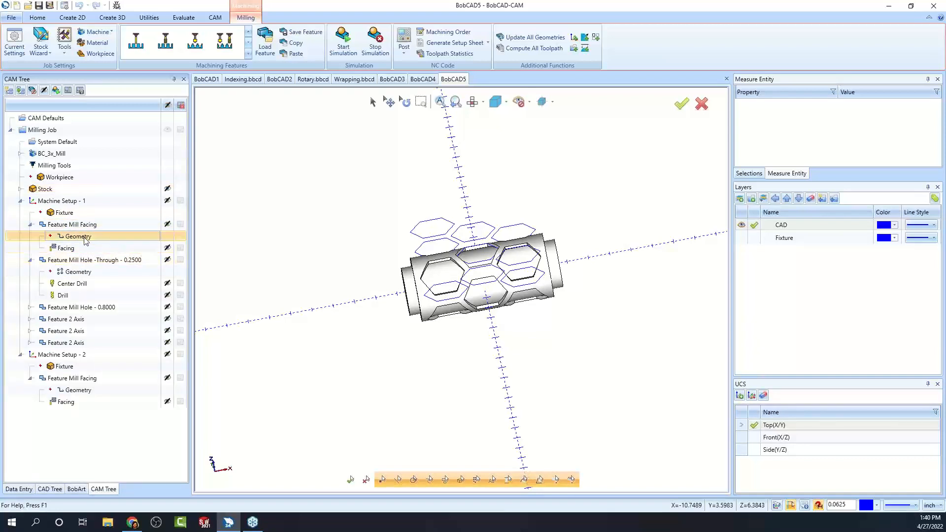
pyautogui.click(77, 273)
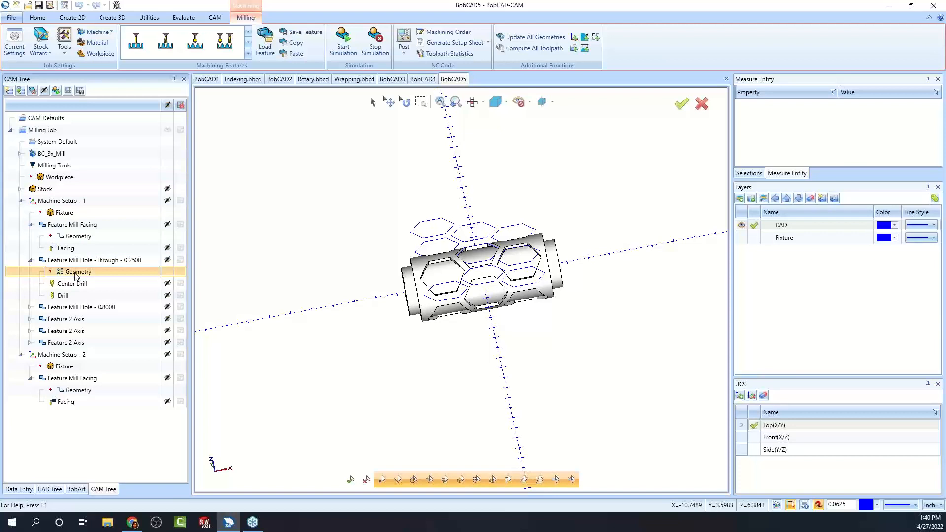
pyautogui.click(30, 307)
pyautogui.click(77, 320)
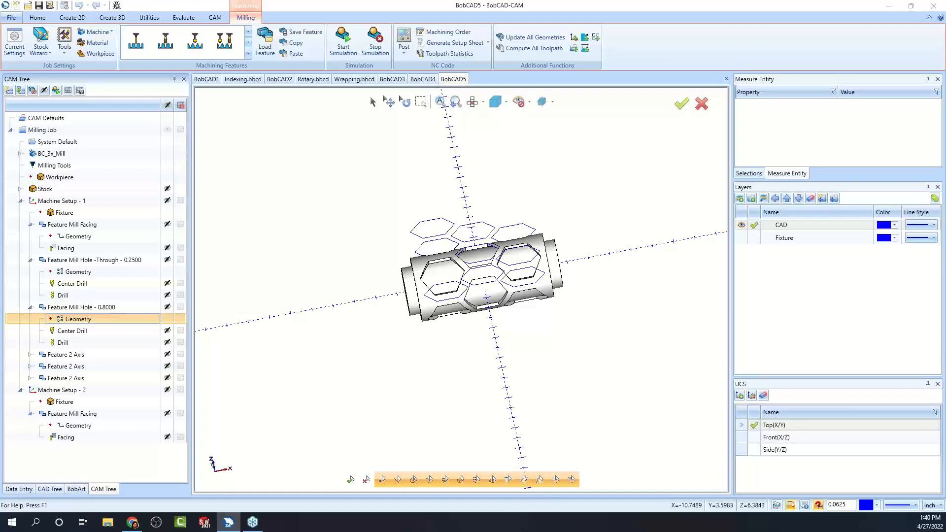
# Close the BobCAD5 document, and collapse and expand layer folder 1 in BobCAD4, finishing with it collapsed.
pyautogui.click(726, 79)
pyautogui.click(492, 279)
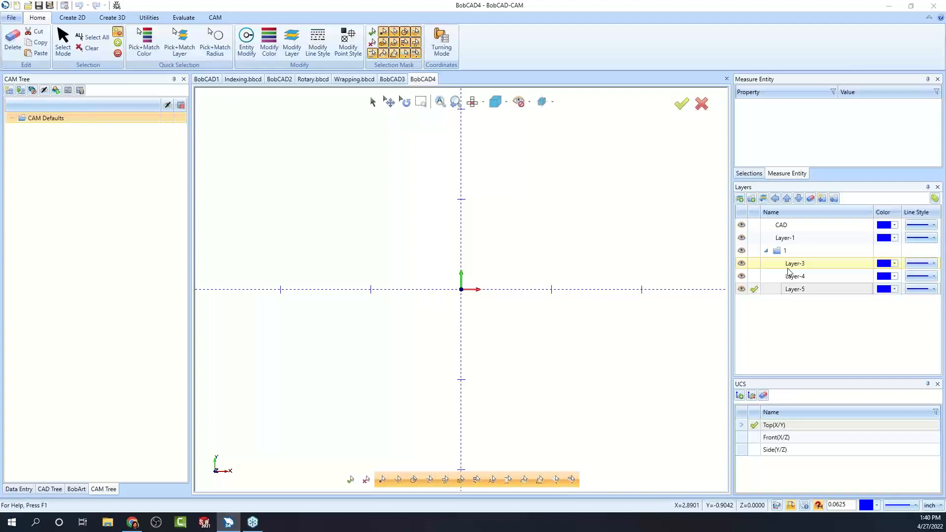
pyautogui.click(766, 251)
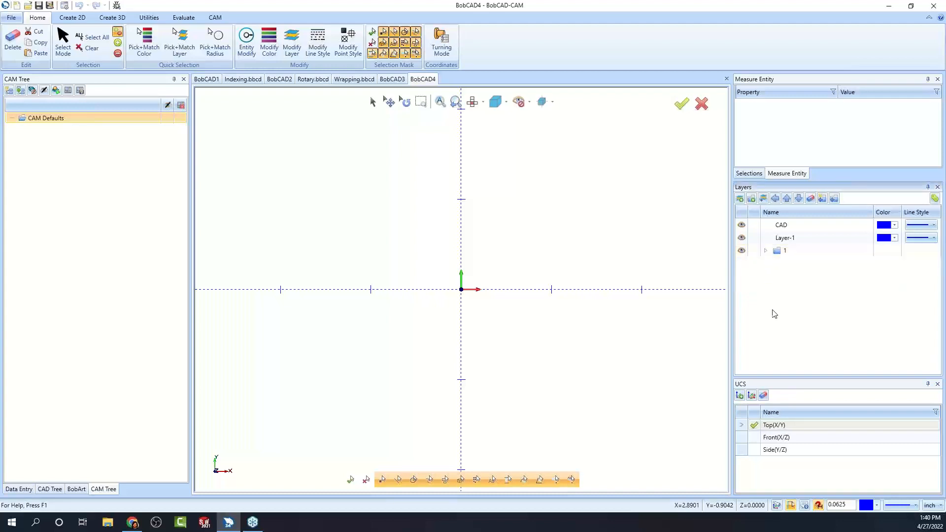
pyautogui.click(766, 251)
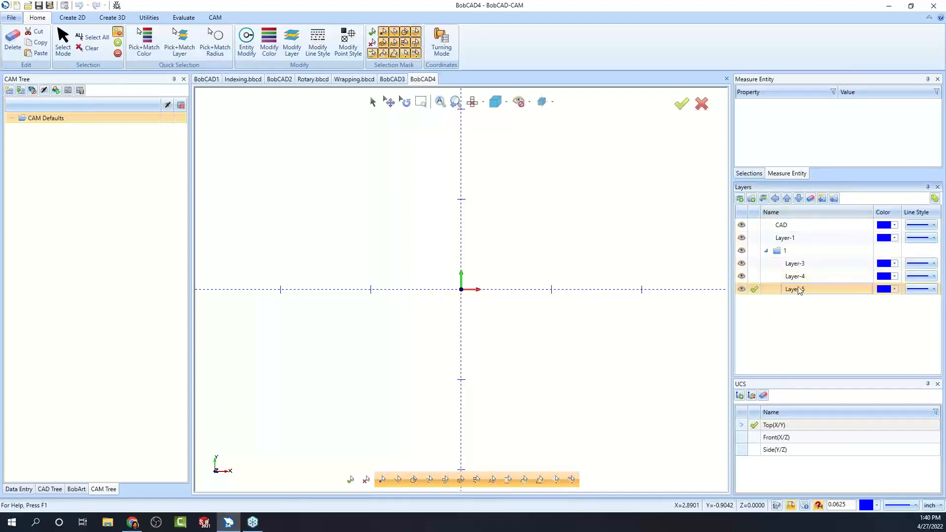
pyautogui.click(766, 251)
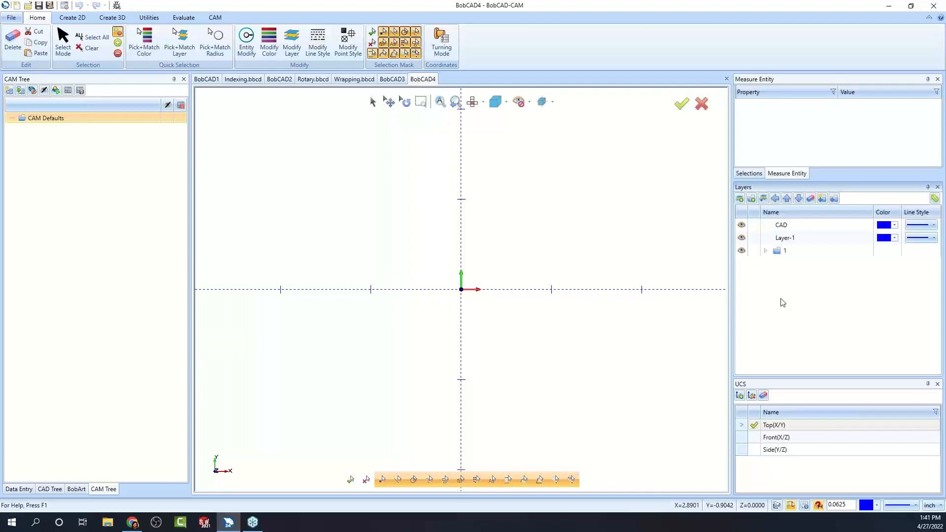
pyautogui.click(766, 251)
pyautogui.click(767, 251)
# Show and enlarge the saved selections list, and draw a rectangle 2.0000 long and 2.0000 wide centred at X -1.5625, Y 1.0000.
pyautogui.click(753, 174)
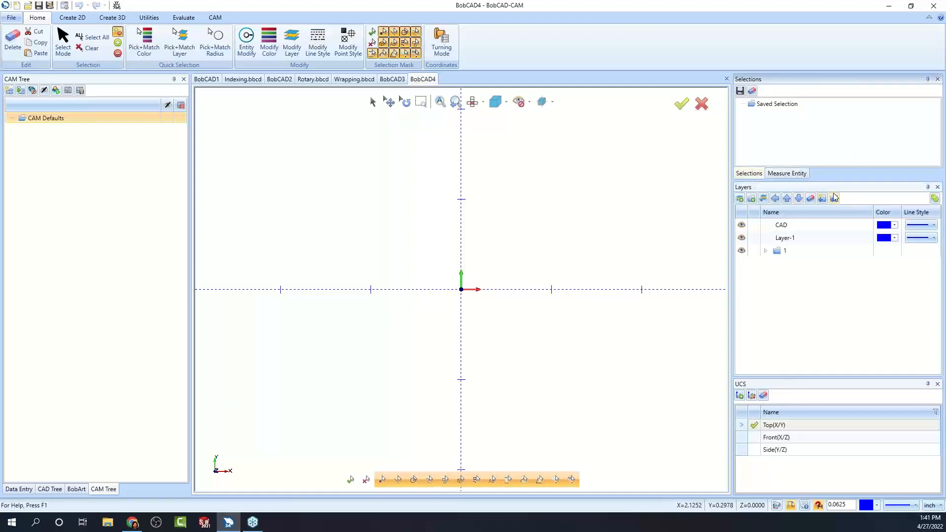
pyautogui.moveTo(831, 181); pyautogui.dragTo(830, 237)
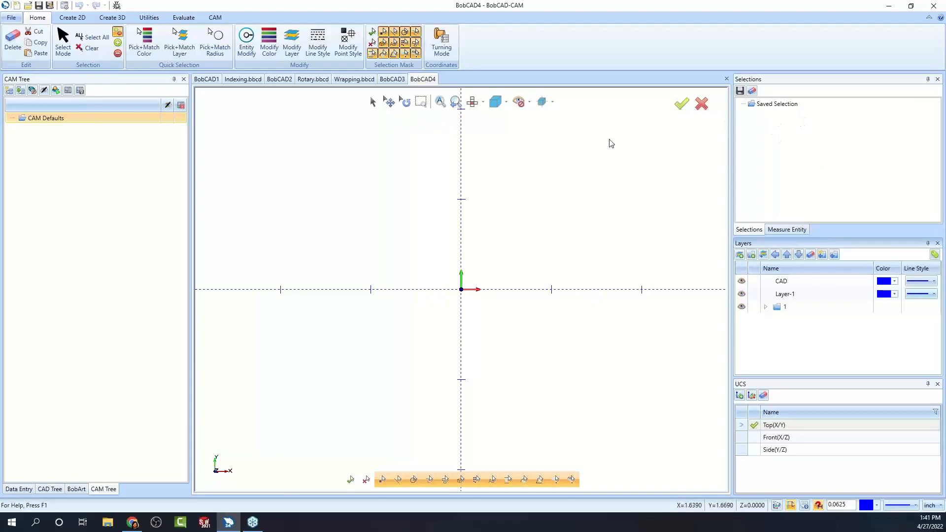
pyautogui.click(72, 17)
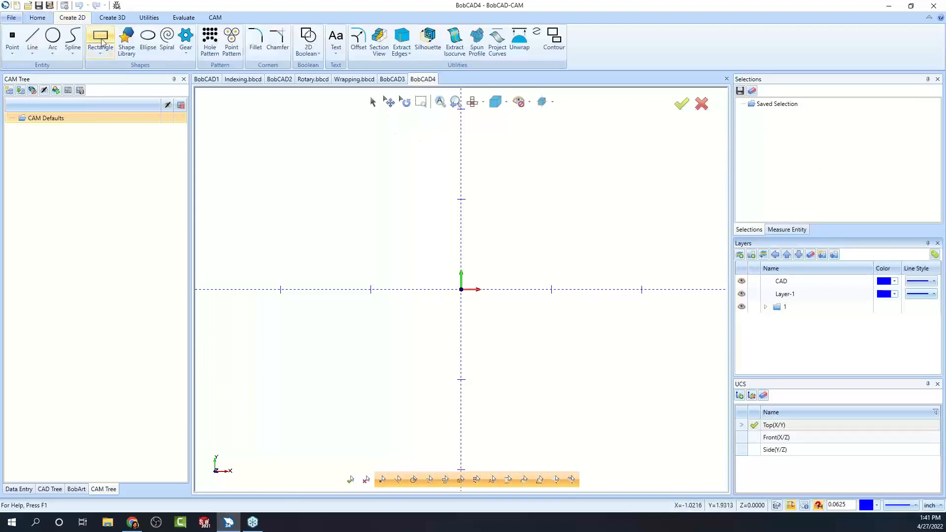
pyautogui.click(101, 42)
pyautogui.click(320, 199)
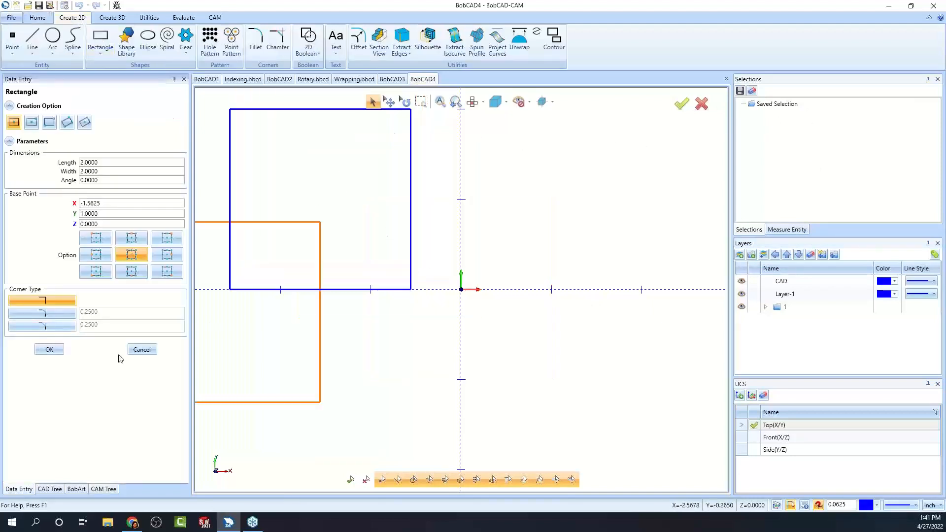
pyautogui.click(49, 349)
pyautogui.scroll(-3, 424, 339)
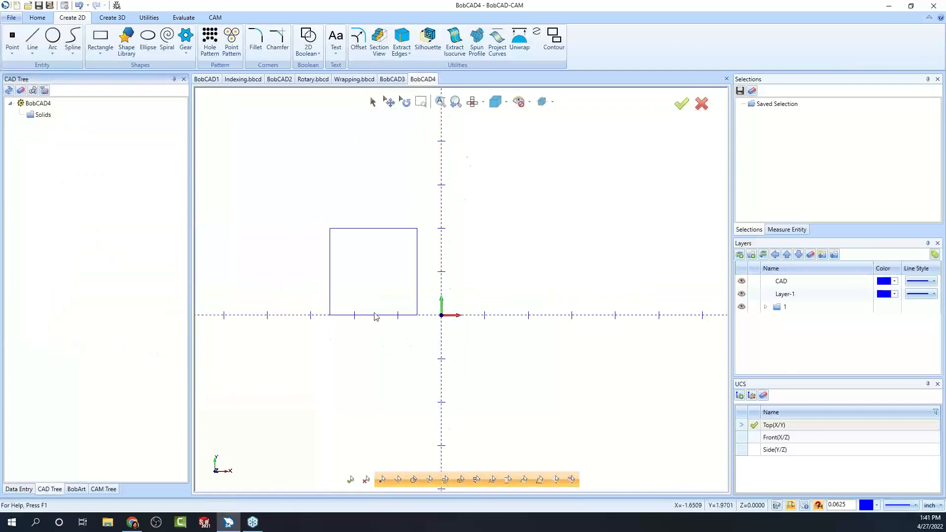
pyautogui.click(373, 102)
pyautogui.moveTo(288, 176); pyautogui.dragTo(477, 426)
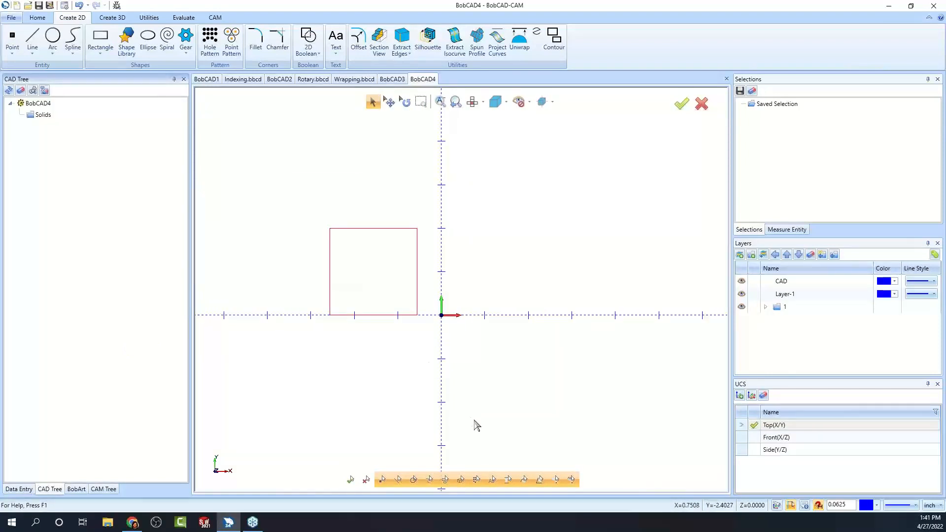
pyautogui.click(753, 107)
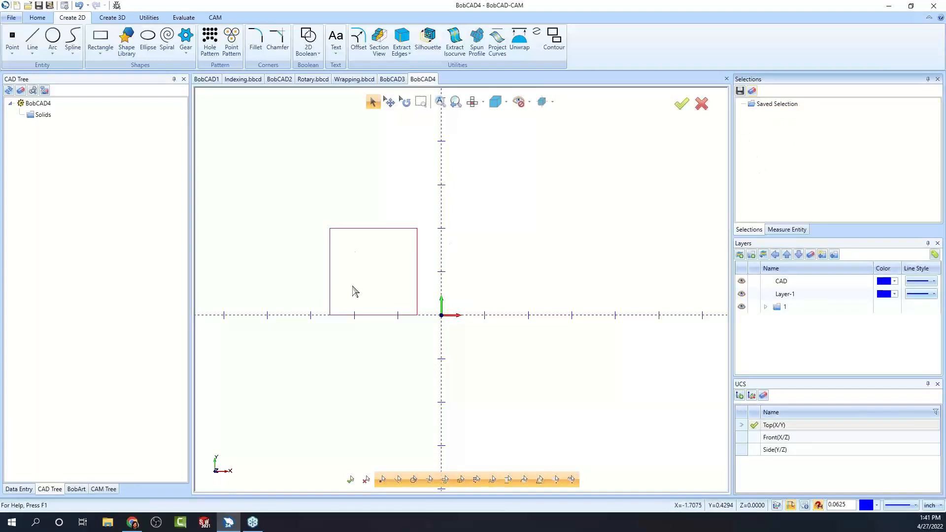
pyautogui.rightClick(306, 176)
pyautogui.click(348, 185)
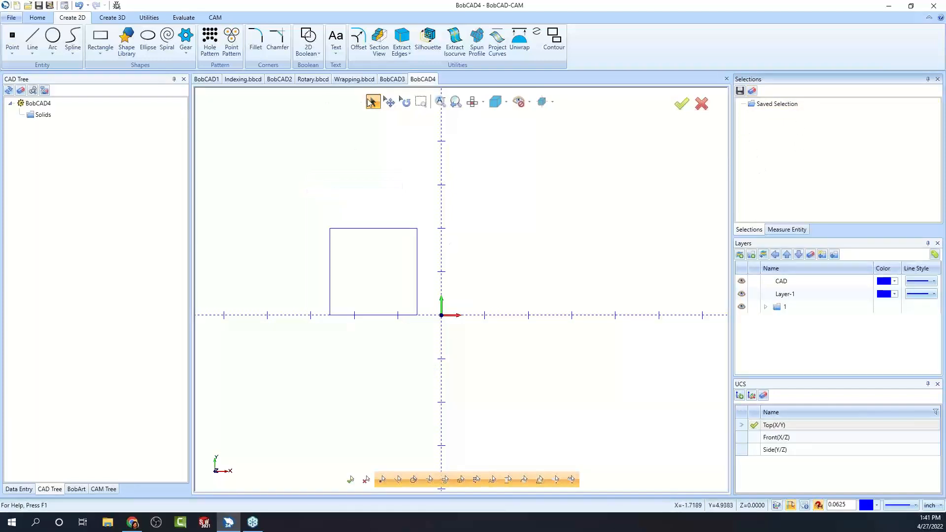
# Select the whole rectangle, save it as a named selection, and recall it from the saved selections.
pyautogui.moveTo(393, 334); pyautogui.dragTo(443, 392)
pyautogui.click(740, 91)
pyautogui.click(788, 116)
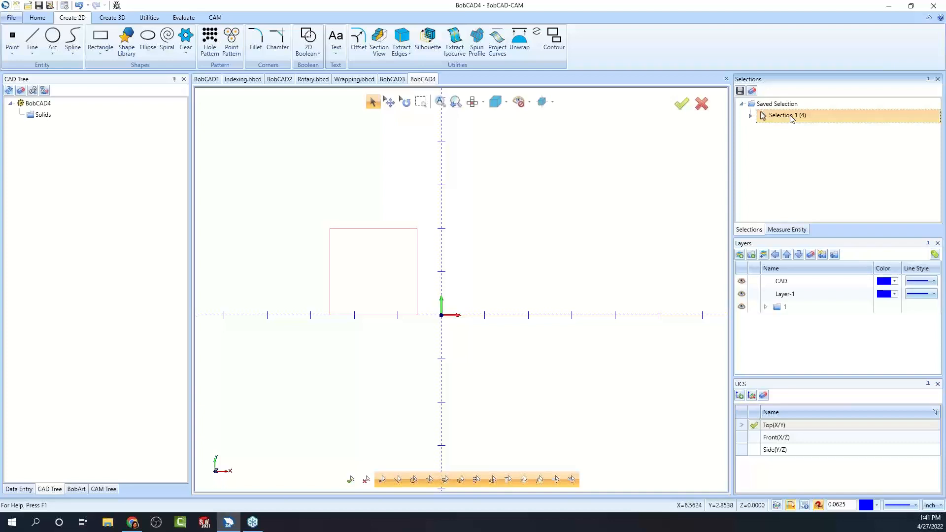
pyautogui.click(790, 114)
pyautogui.click(791, 114)
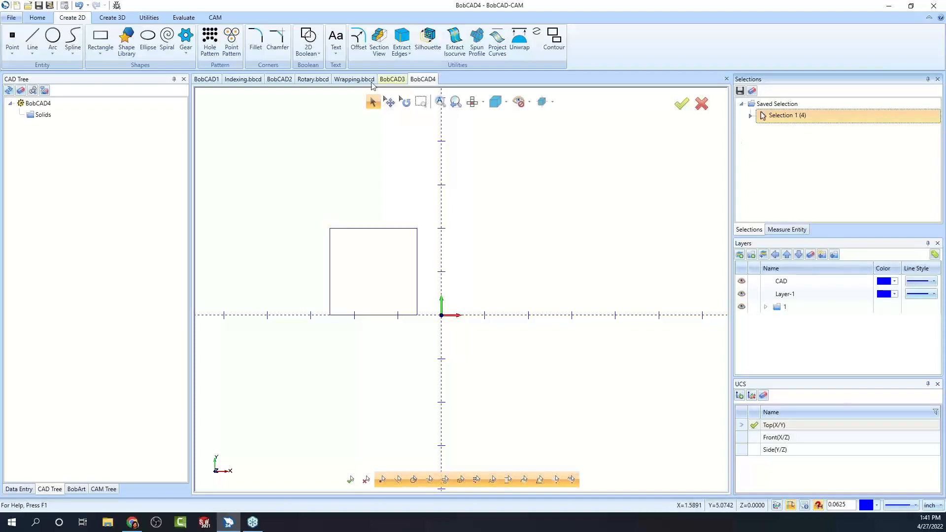
# Switch to the Wrapping.bbcd document and inspect the Geometry entry of Feature 2 Axis in the Wrapping Group.
pyautogui.click(354, 79)
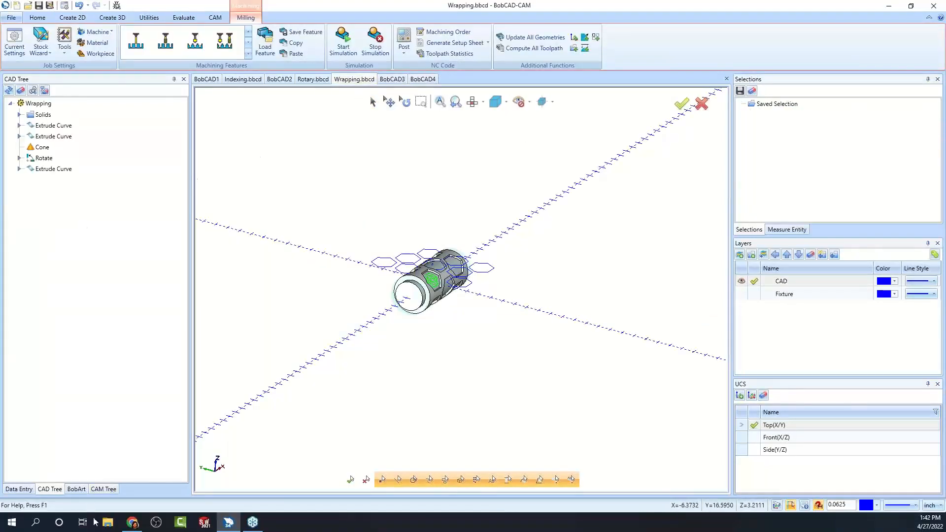
pyautogui.click(104, 488)
pyautogui.click(40, 260)
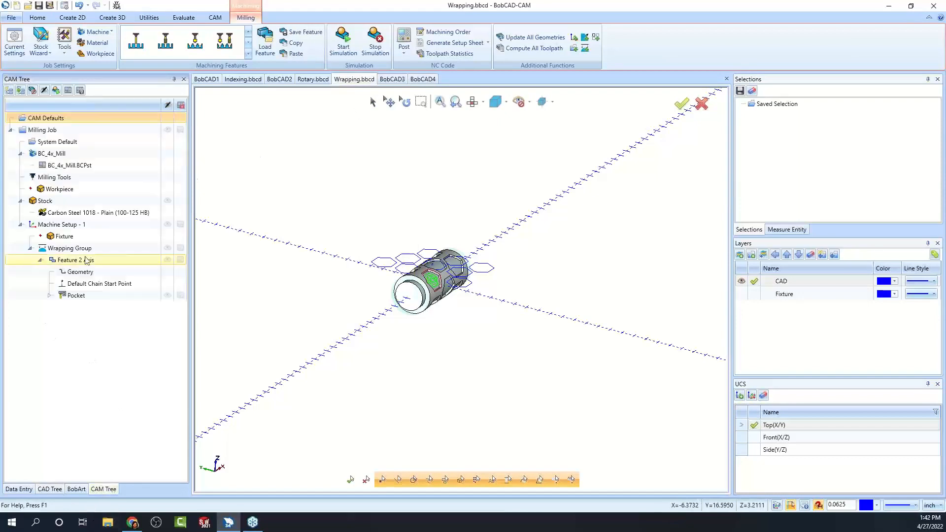
pyautogui.click(81, 272)
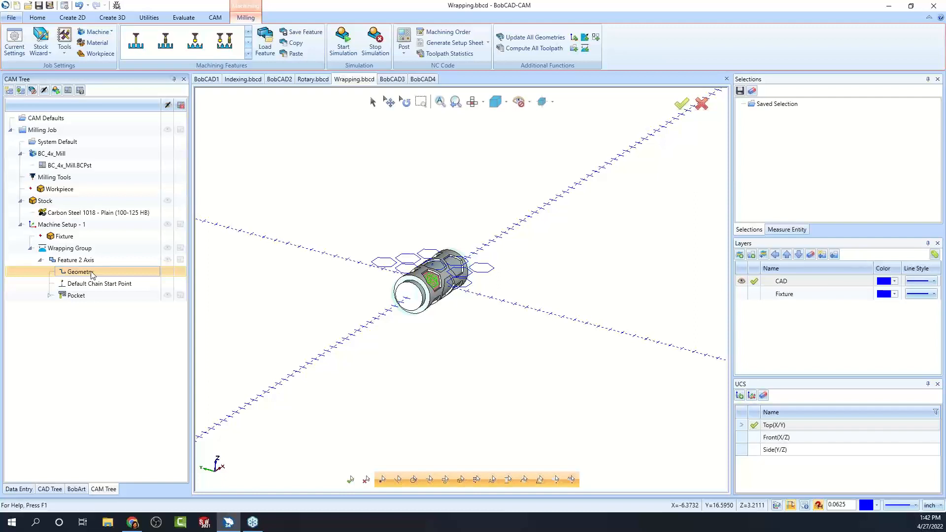
# Reopen the geometry picking of Feature 2 Axis, store its picked face as a saved selection, and leave the picking without changes.
pyautogui.rightClick(92, 273)
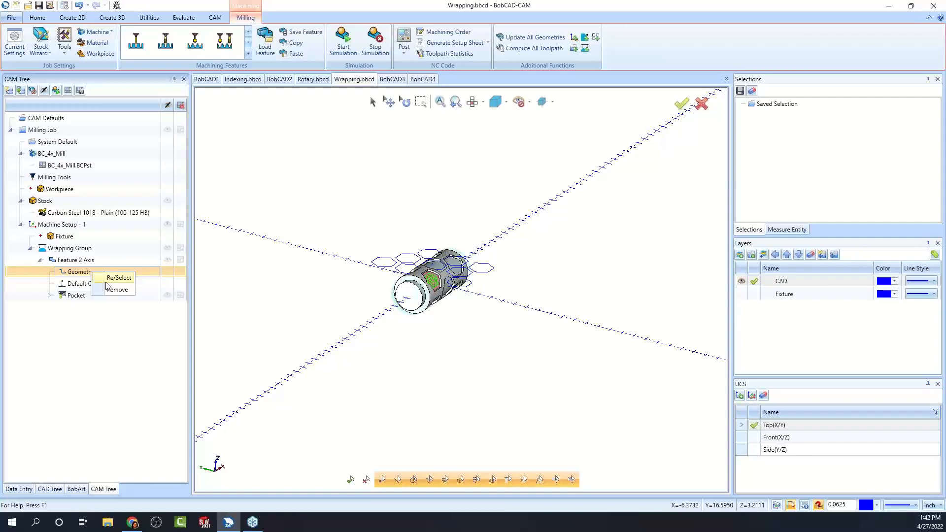
pyautogui.click(128, 279)
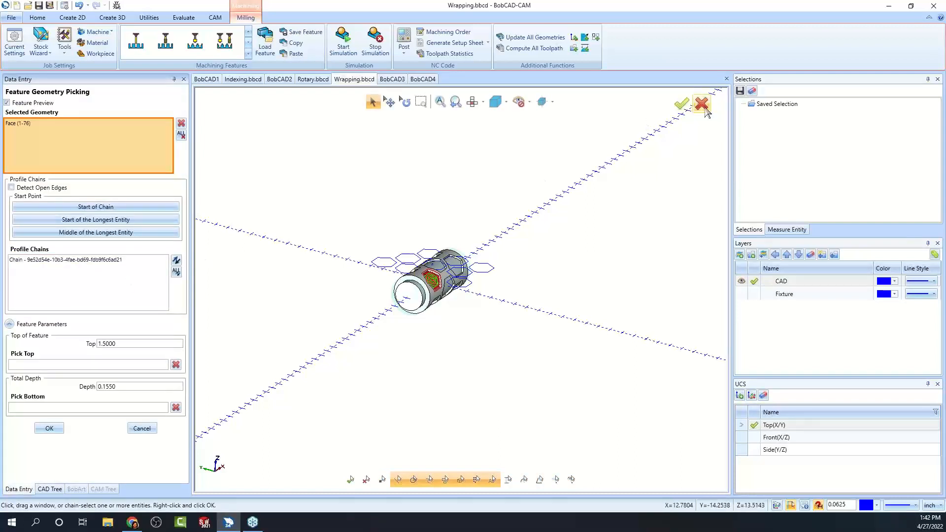
pyautogui.click(740, 91)
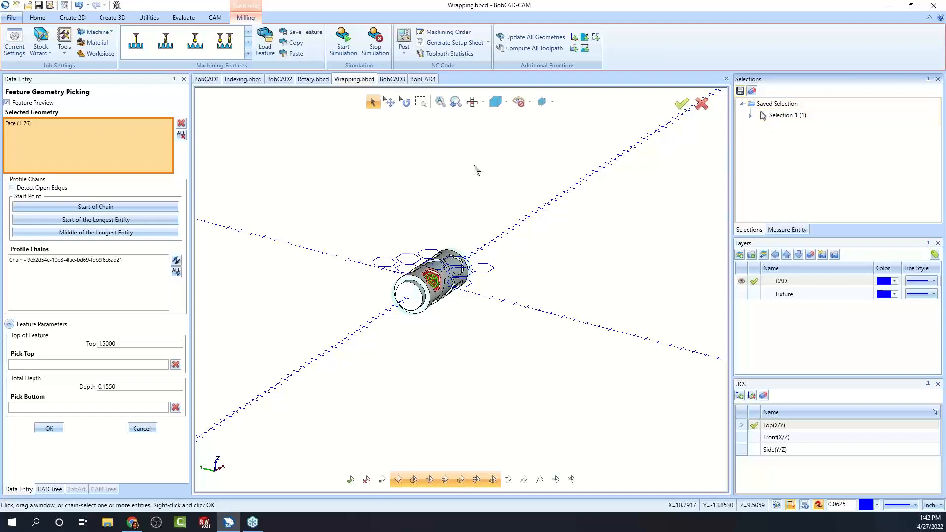
pyautogui.click(140, 429)
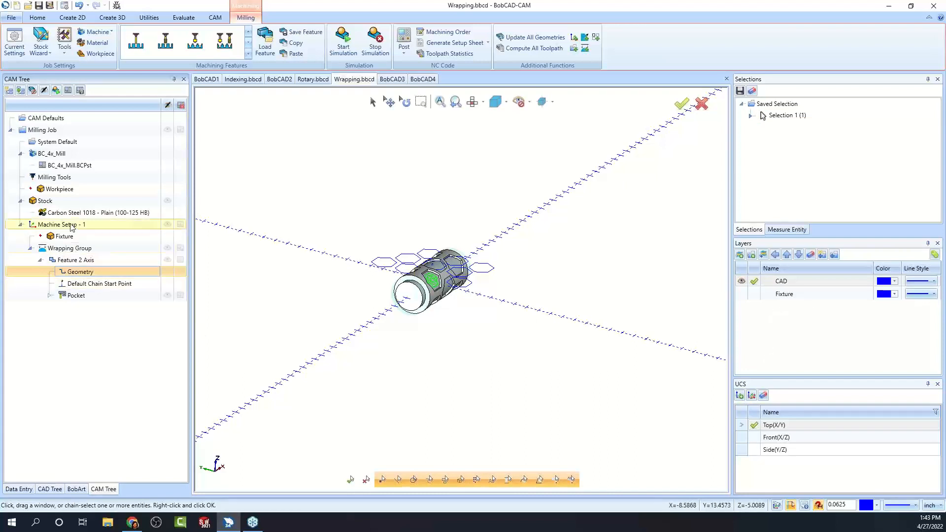
# Add a new feature group under Machine Setup - 1 and select it in the CAM tree.
pyautogui.rightClick(72, 226)
pyautogui.moveTo(148, 445)
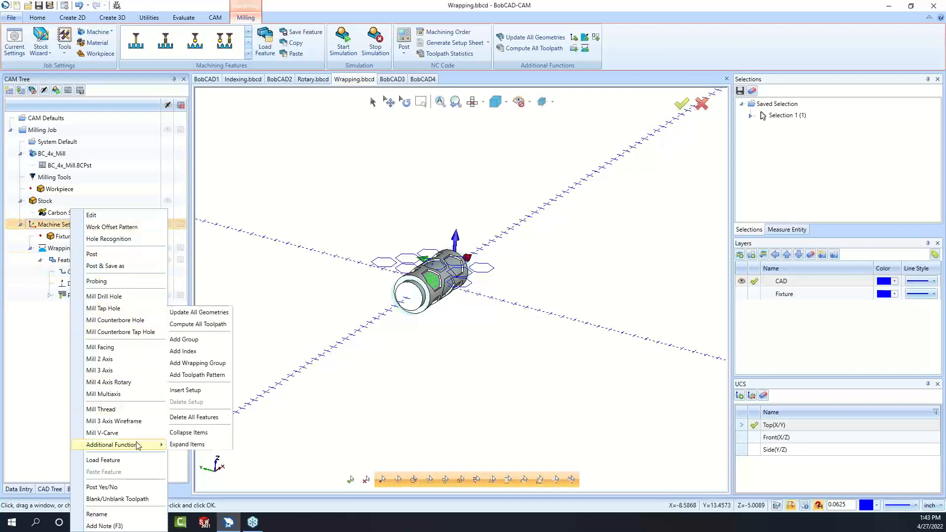
pyautogui.click(223, 346)
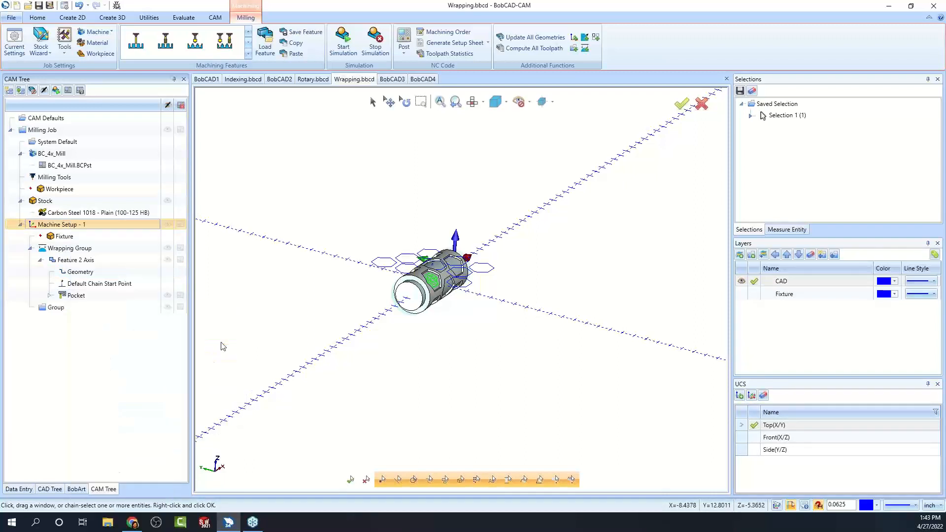
pyautogui.click(57, 309)
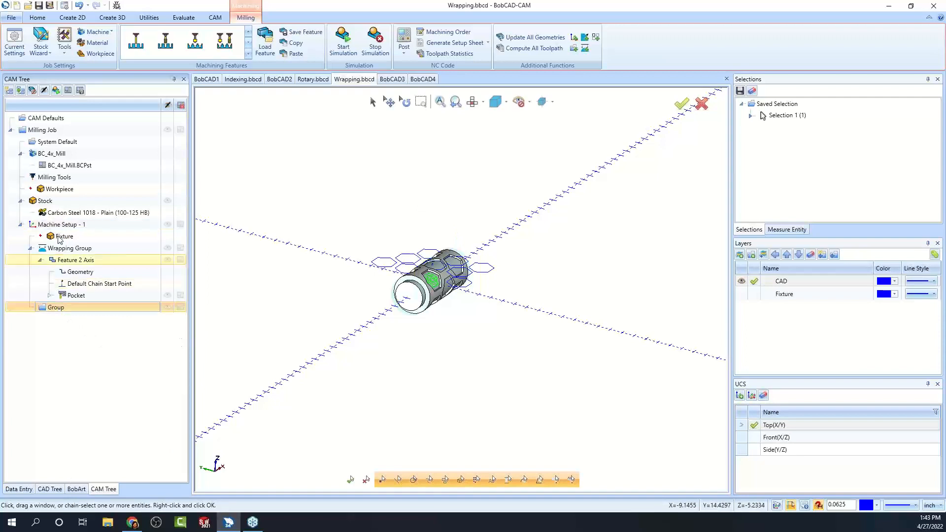
# Open the additional functions available for Machine Setup - 1.
pyautogui.rightClick(64, 224)
pyautogui.moveTo(143, 444)
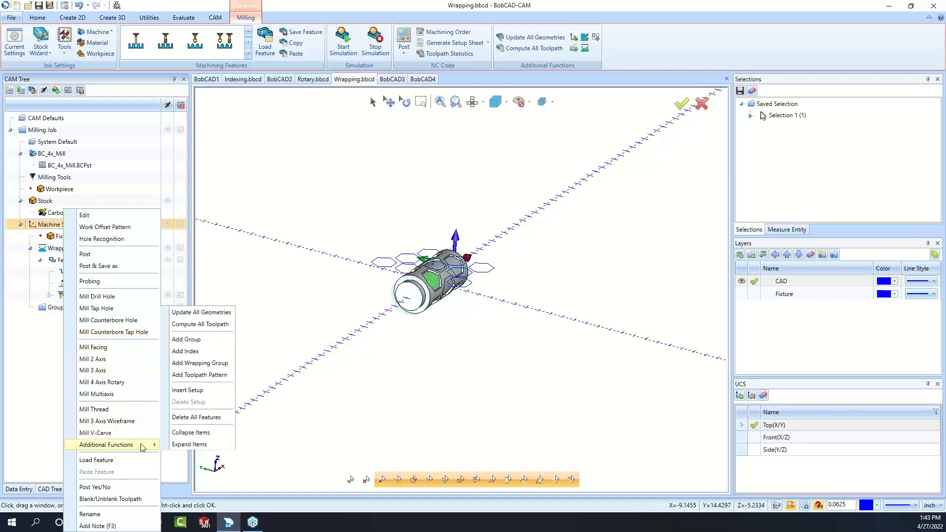
# Add another group under Machine Setup - 1 and collapse the Wrapping Group in the CAM tree.
pyautogui.click(208, 343)
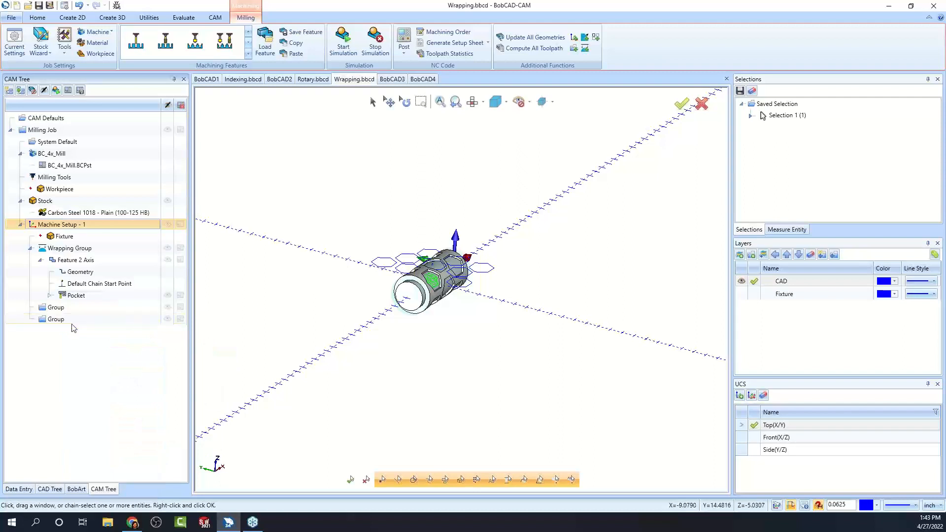
pyautogui.click(58, 308)
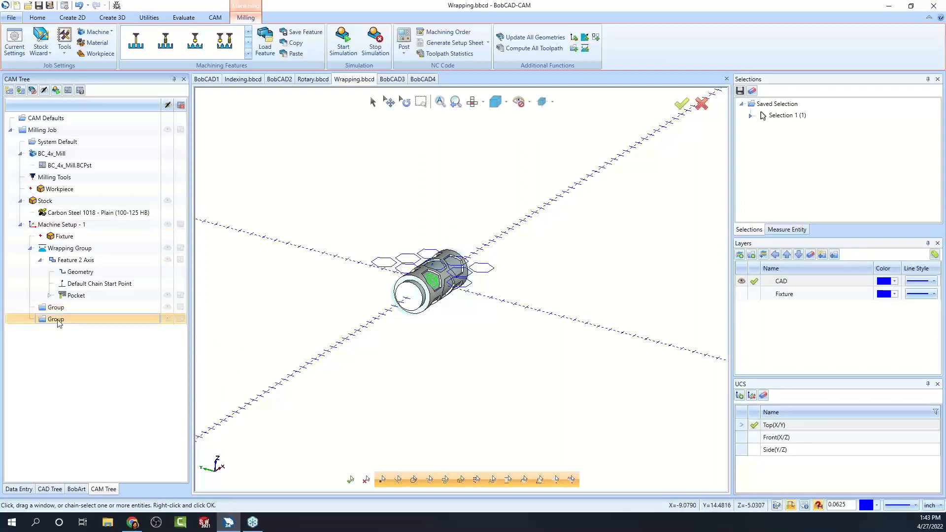
pyautogui.click(60, 320)
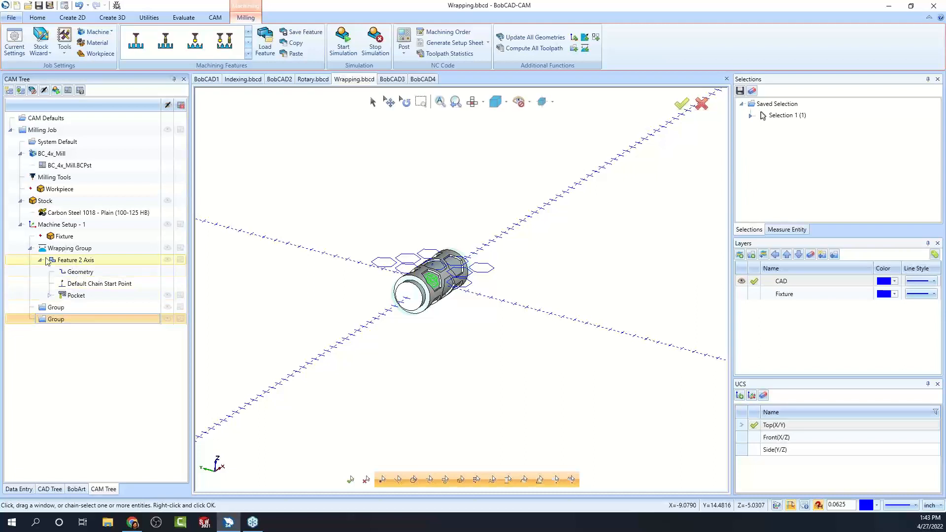
pyautogui.click(30, 247)
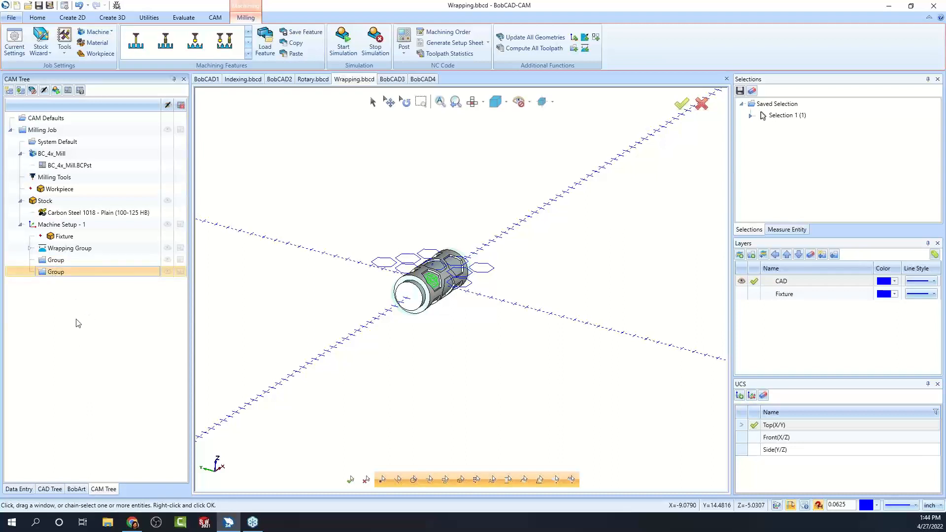
# Turn off posting for the newly added group, and toggle blanking and posting of the whole Machine Setup - 1 off and back on.
pyautogui.rightClick(62, 274)
pyautogui.click(124, 349)
pyautogui.click(167, 225)
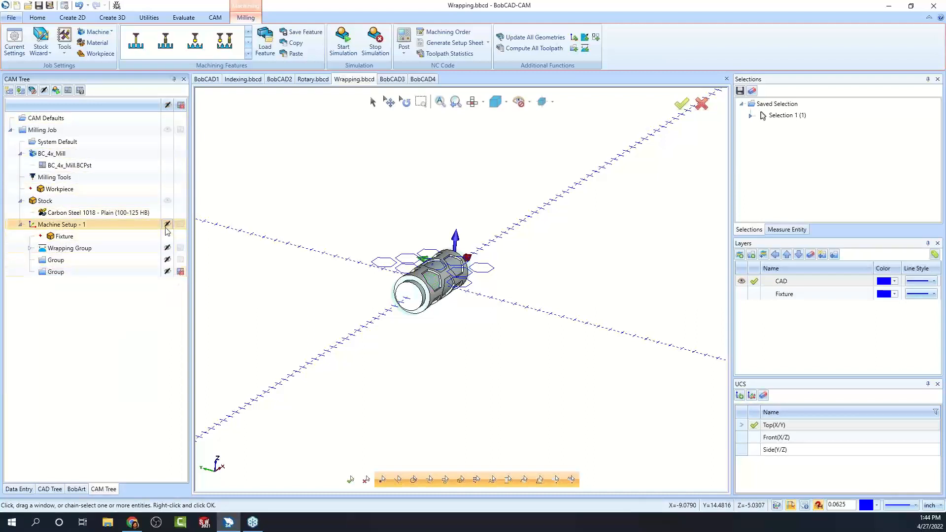
pyautogui.click(168, 225)
pyautogui.click(181, 226)
pyautogui.click(181, 226)
pyautogui.click(168, 225)
pyautogui.click(168, 225)
# Toggle posting of the Wrapping Group off and back on, once through its Post Yes/No option and once through its posting status.
pyautogui.rightClick(70, 249)
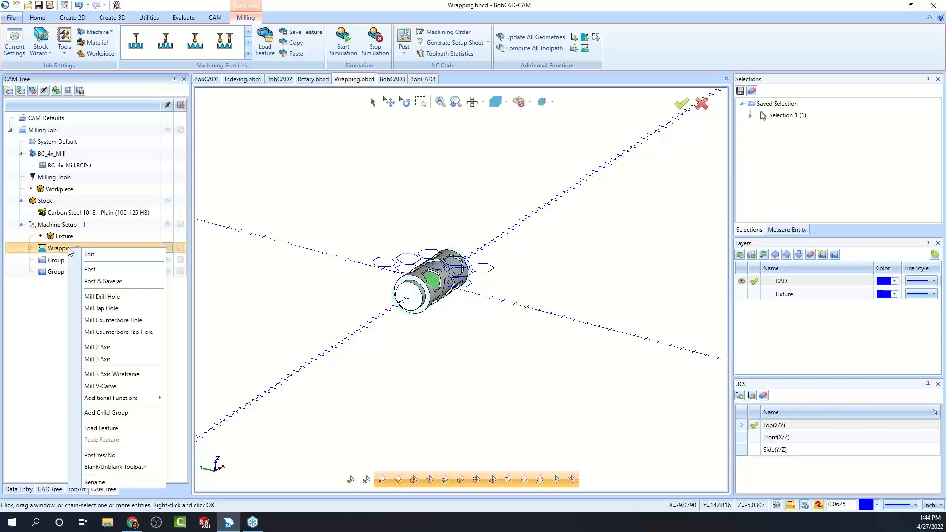
pyautogui.click(139, 456)
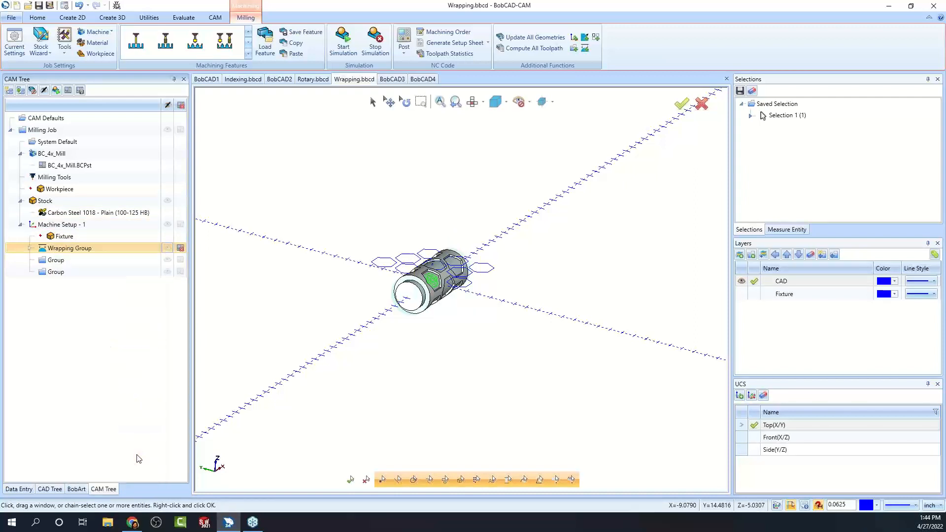
pyautogui.rightClick(69, 248)
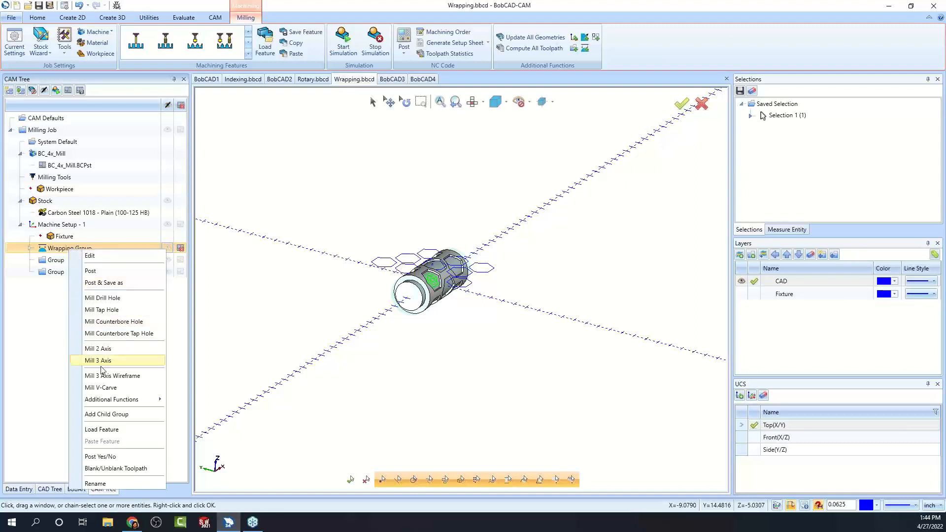
pyautogui.click(123, 457)
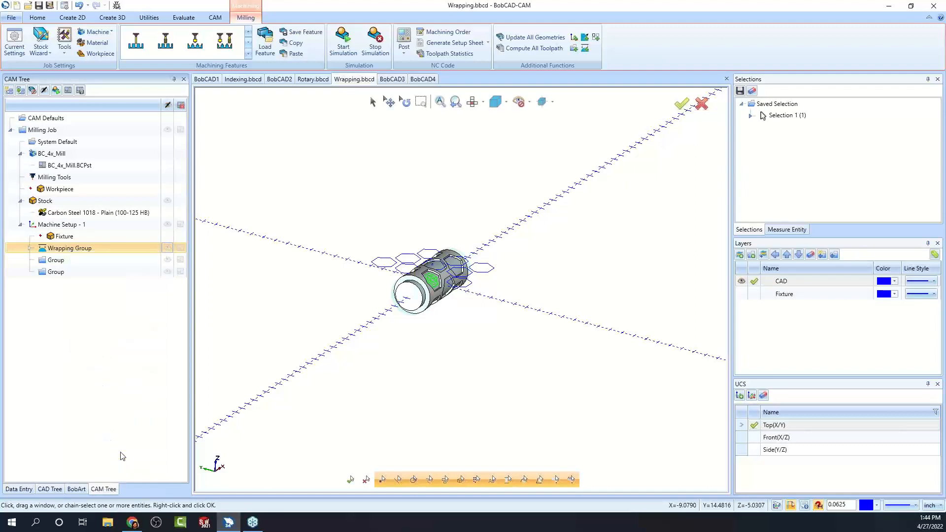
pyautogui.click(181, 248)
pyautogui.click(181, 249)
# Choose Edit as the tree's double-click behavior in the system user interface settings.
pyautogui.click(64, 6)
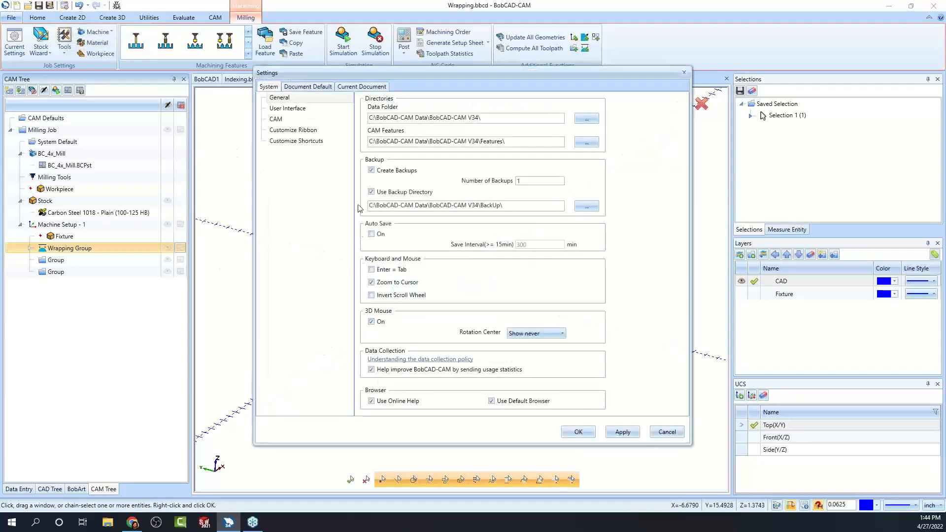
pyautogui.click(303, 108)
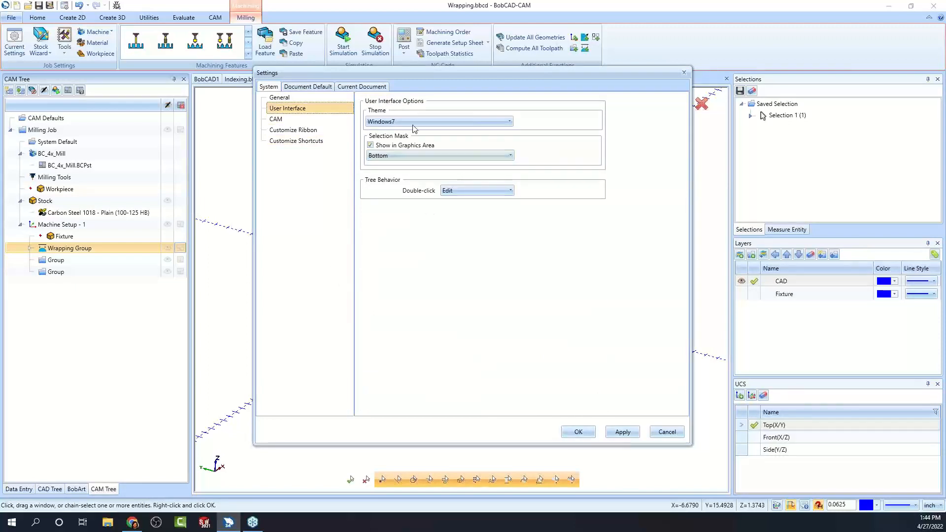
pyautogui.click(474, 191)
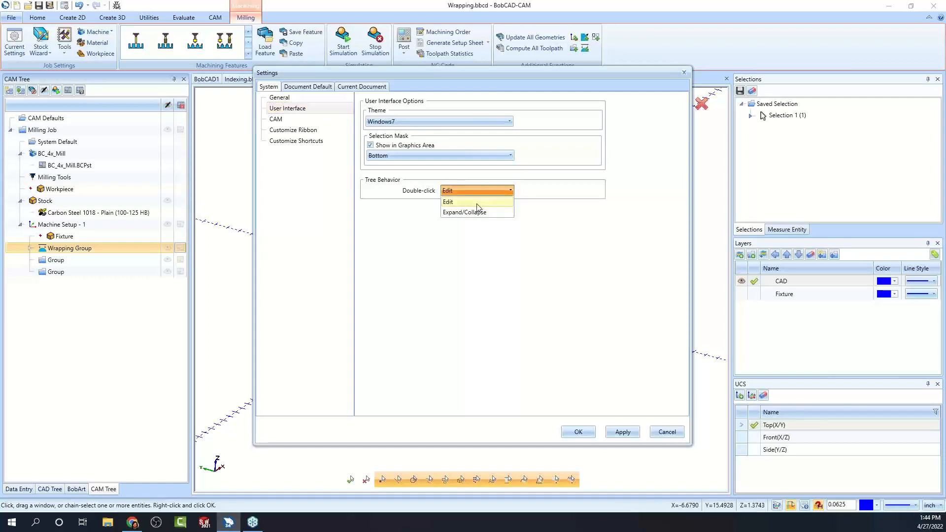
pyautogui.click(477, 203)
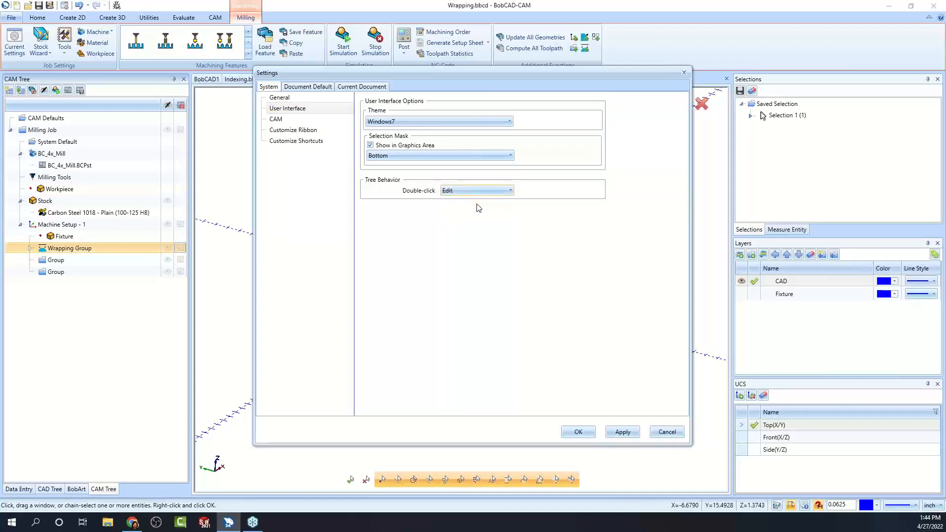
pyautogui.click(580, 432)
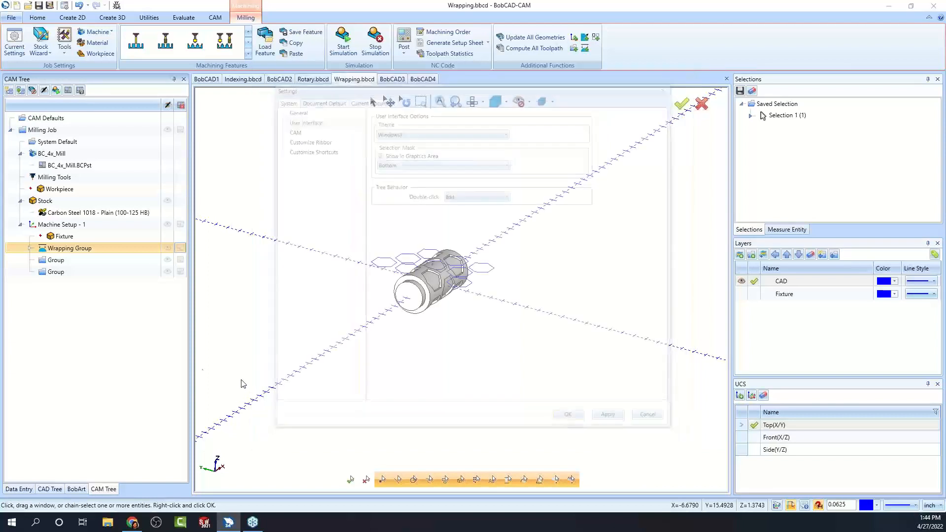
# Open the Wrapping Group's parameters both directly from the tree and with its Edit command, closing them without changes.
pyautogui.doubleClick(69, 248)
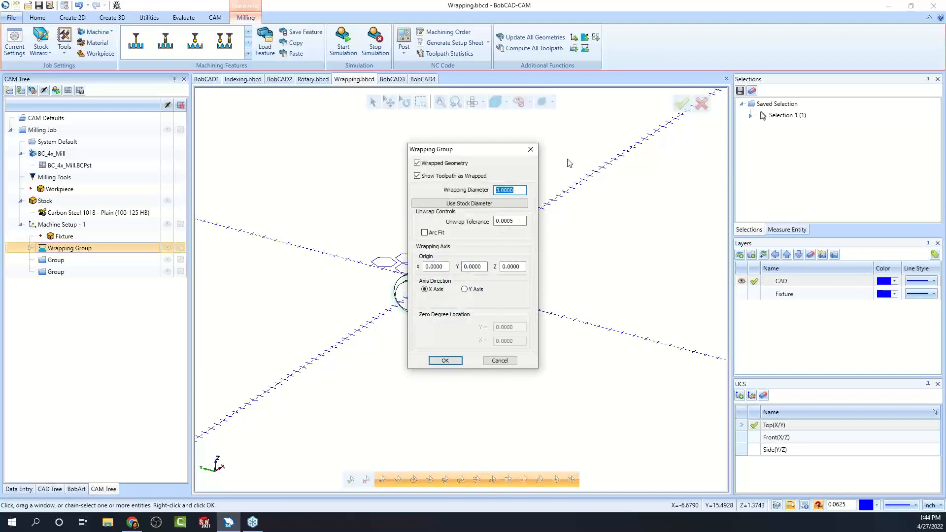
pyautogui.click(531, 149)
pyautogui.rightClick(80, 251)
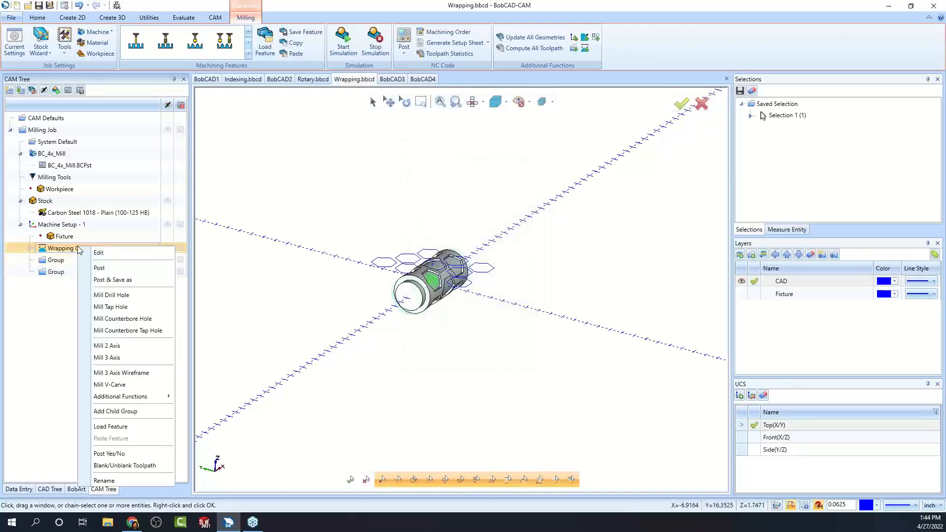
pyautogui.click(99, 253)
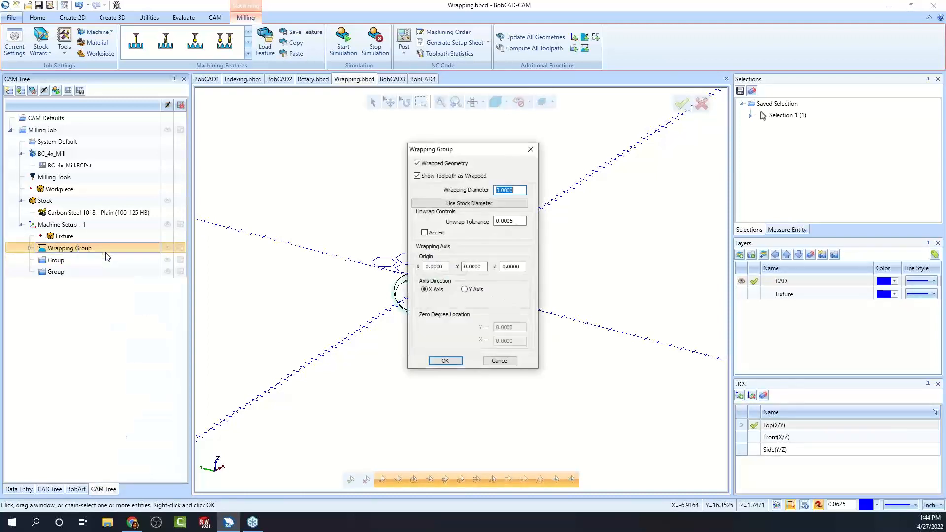
pyautogui.click(532, 149)
pyautogui.doubleClick(91, 248)
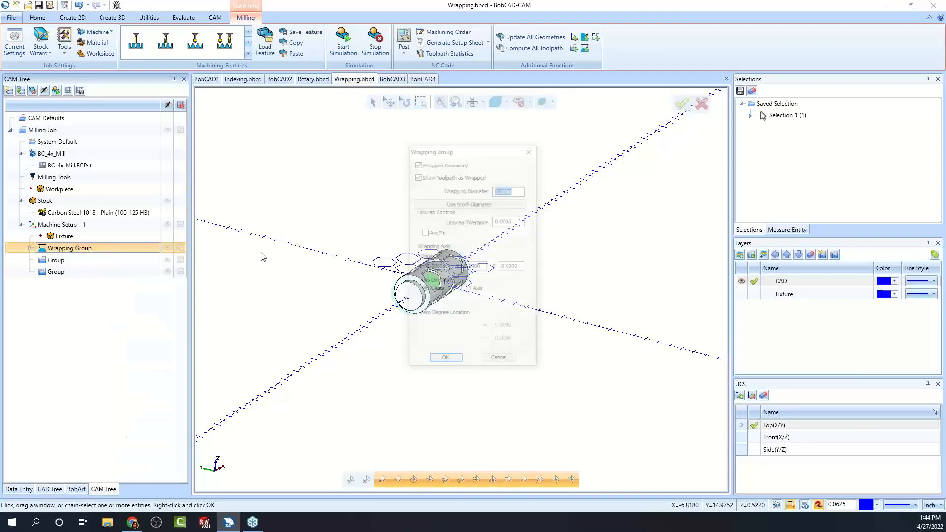
pyautogui.click(535, 153)
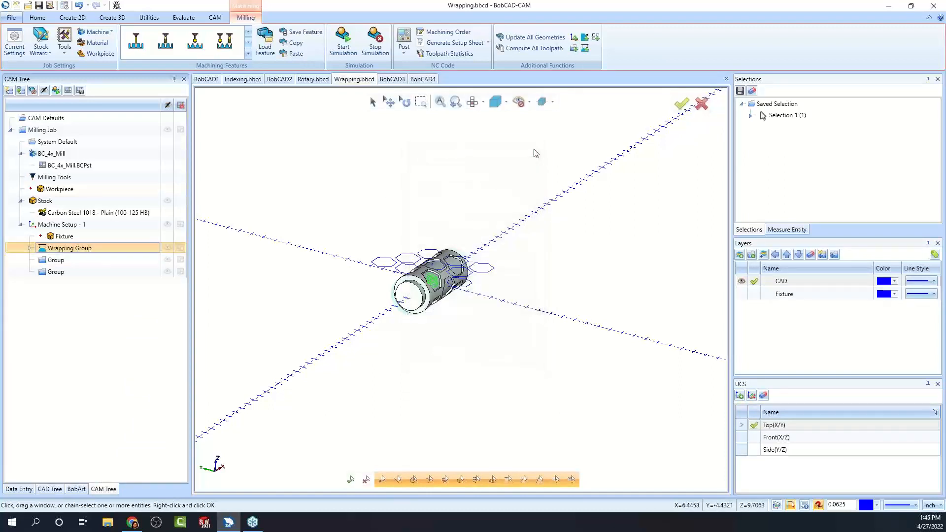
# In the CAM system settings, choose Extended style, Right status location and Icons status style, and enable CAM Tree Flyouts.
pyautogui.click(64, 5)
pyautogui.click(305, 109)
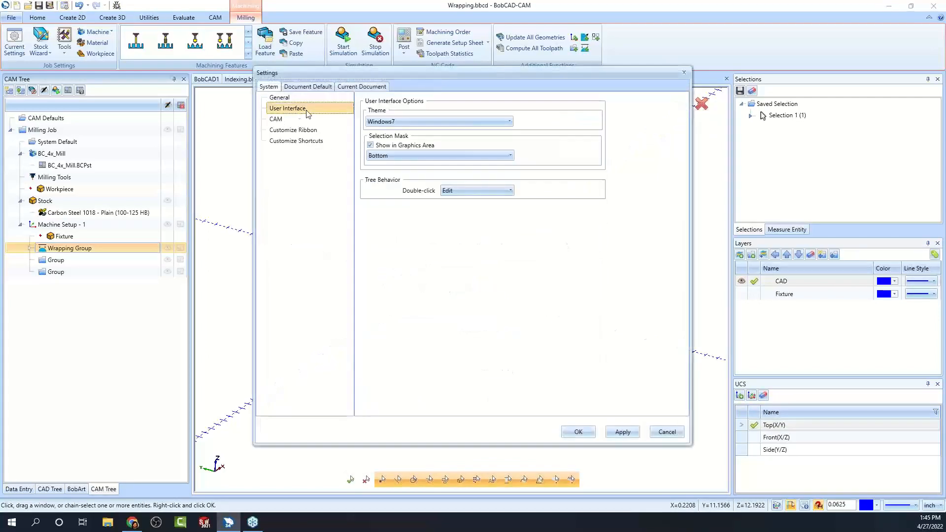
pyautogui.click(281, 120)
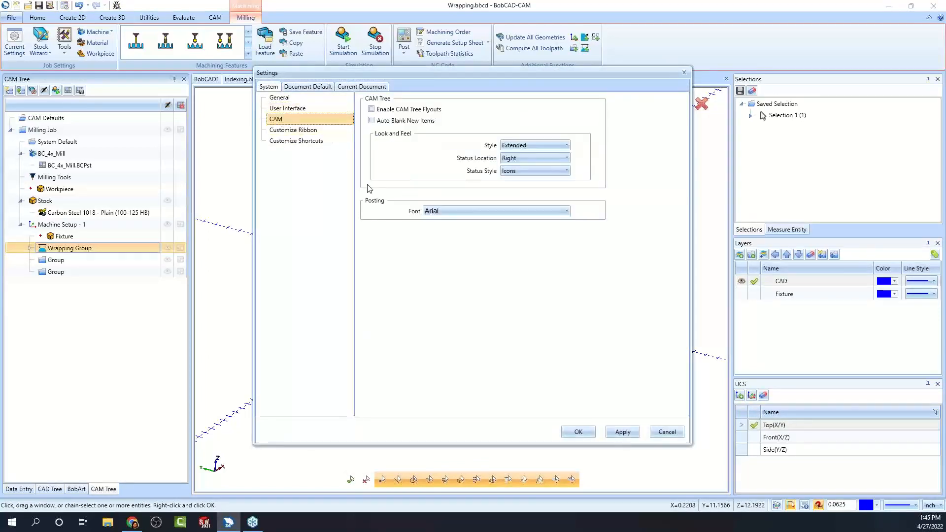
pyautogui.click(567, 146)
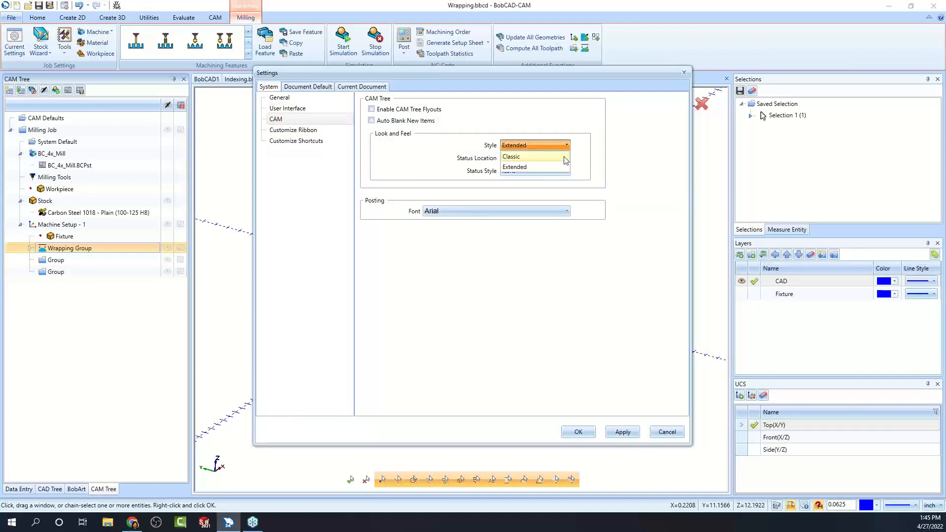
pyautogui.click(563, 167)
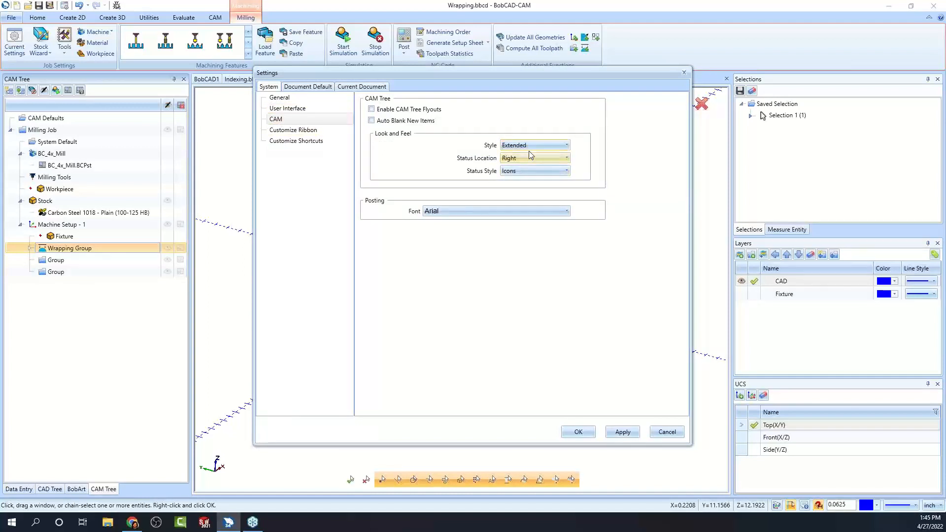
pyautogui.click(566, 159)
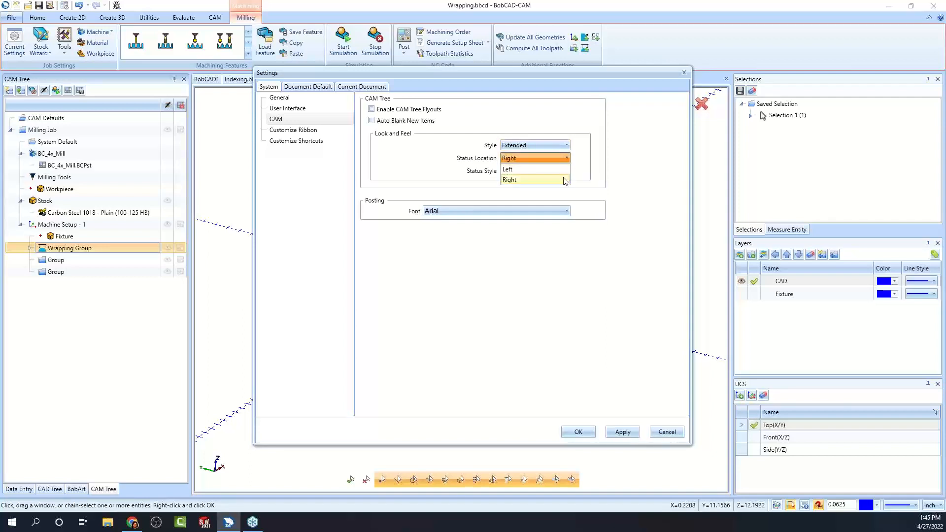
pyautogui.click(562, 179)
pyautogui.click(565, 171)
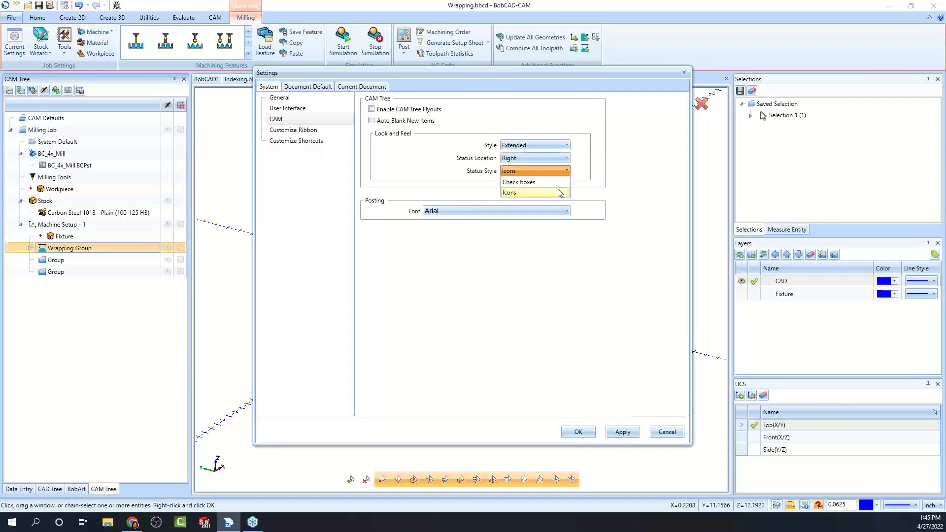
pyautogui.click(562, 192)
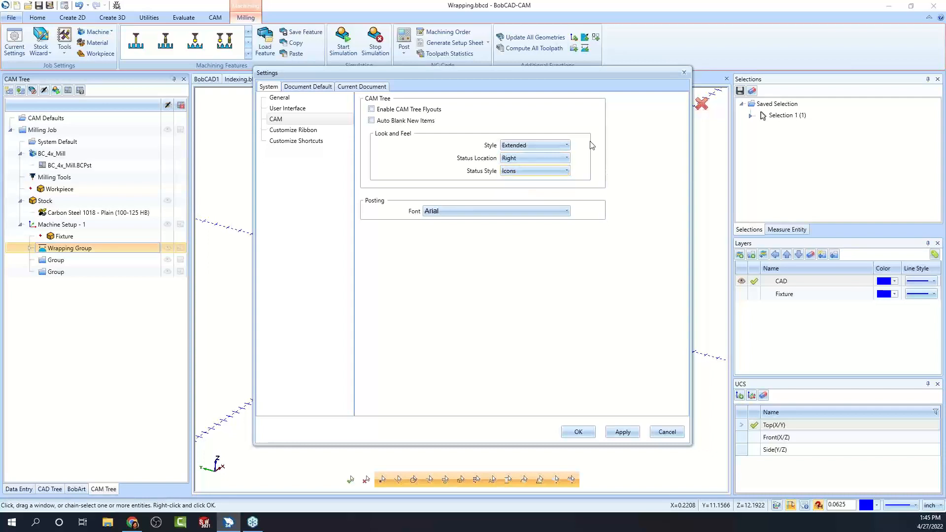
pyautogui.click(372, 110)
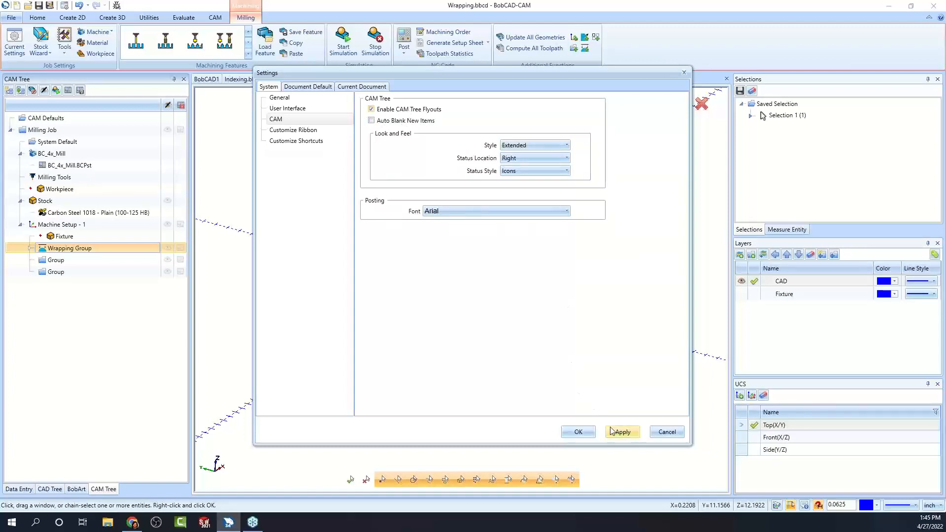
pyautogui.click(578, 433)
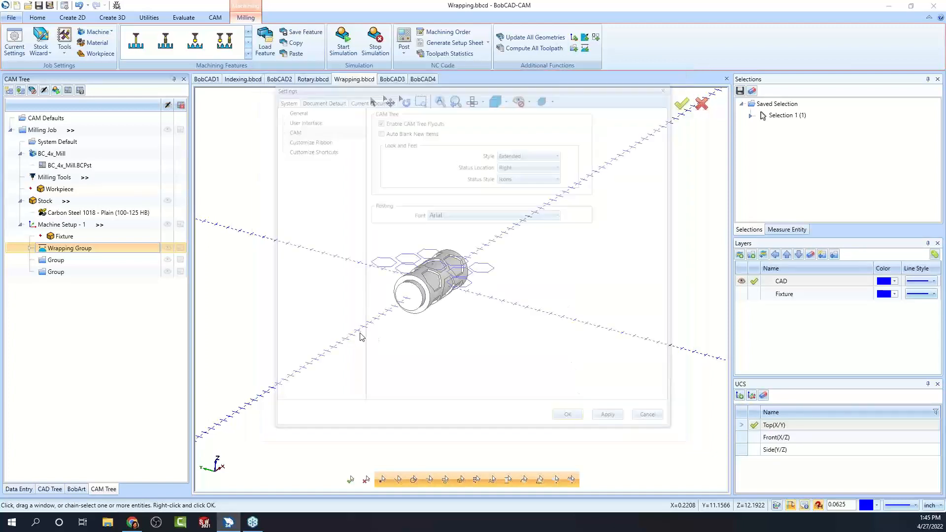
# Examine the CAM tree flyouts of Machine Setup - 1, Milling Tools and Stock.
pyautogui.click(100, 226)
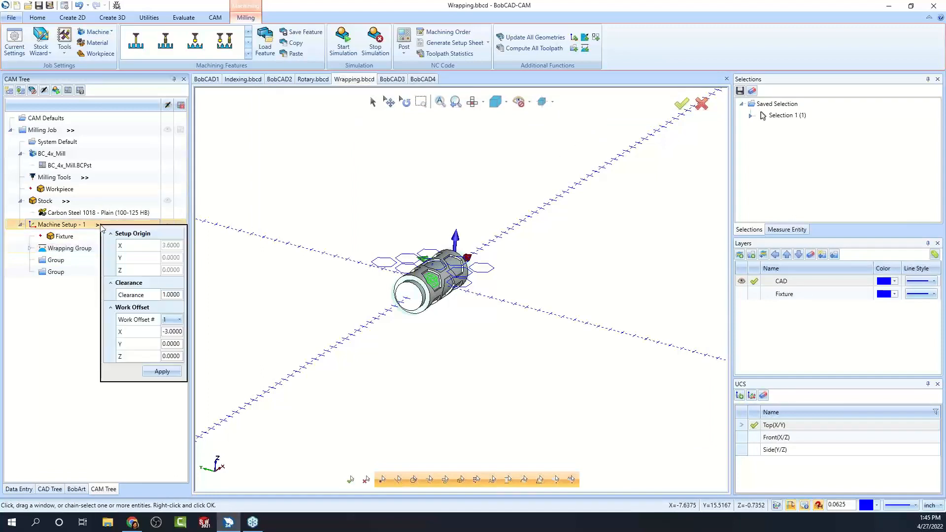
pyautogui.click(85, 178)
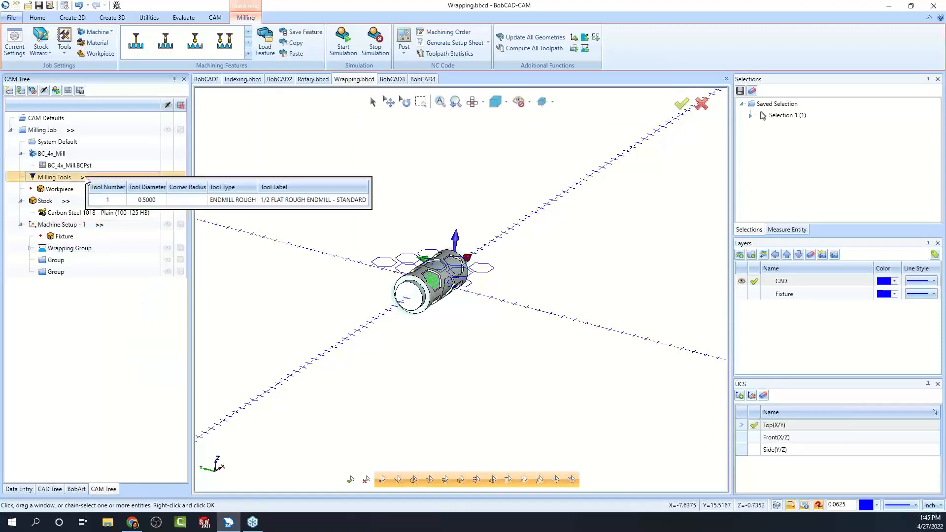
pyautogui.click(66, 202)
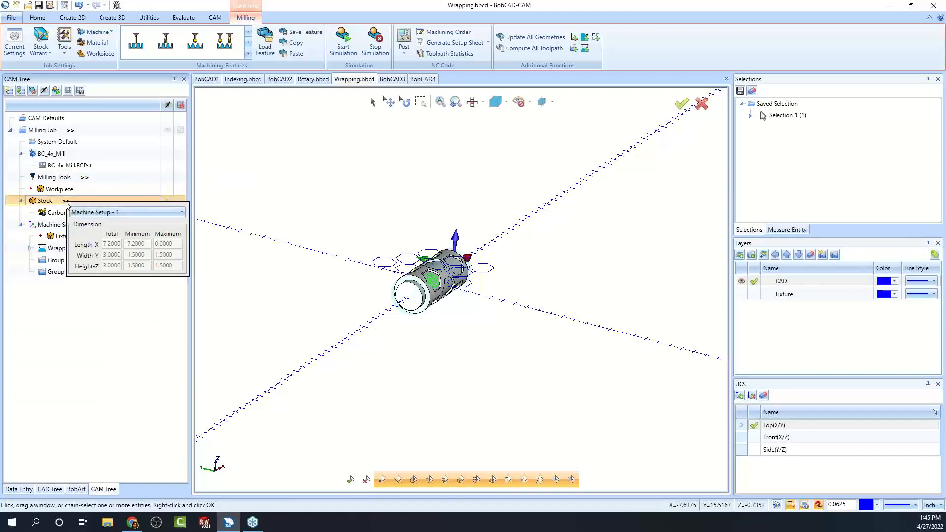
pyautogui.click(113, 319)
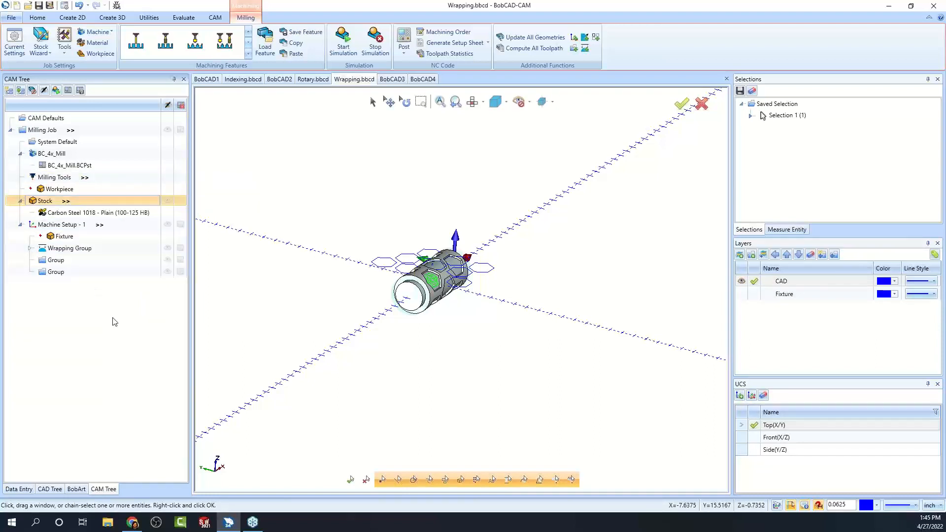
# Compare the clearance setting in the Machine Setup - 1 flyout with the Clearance Plane in its full parameters, cancelling without changes.
pyautogui.click(99, 225)
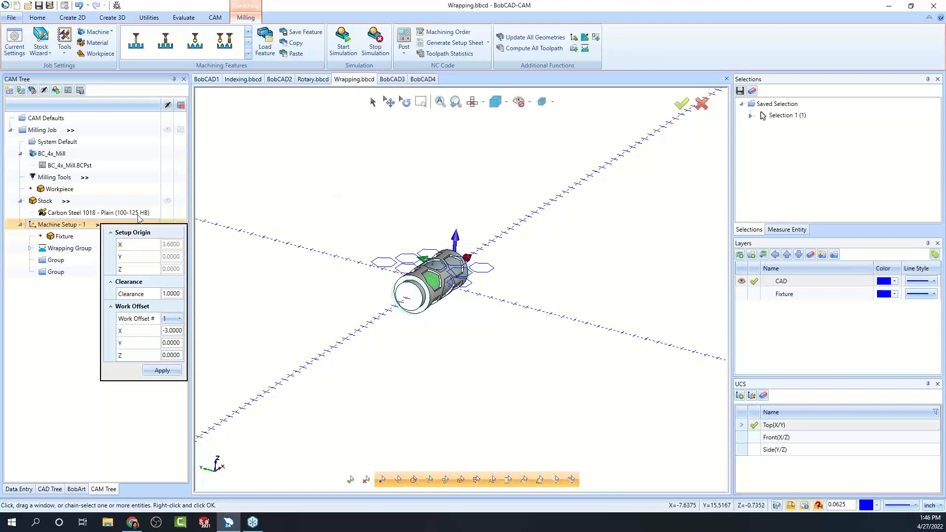
pyautogui.click(168, 294)
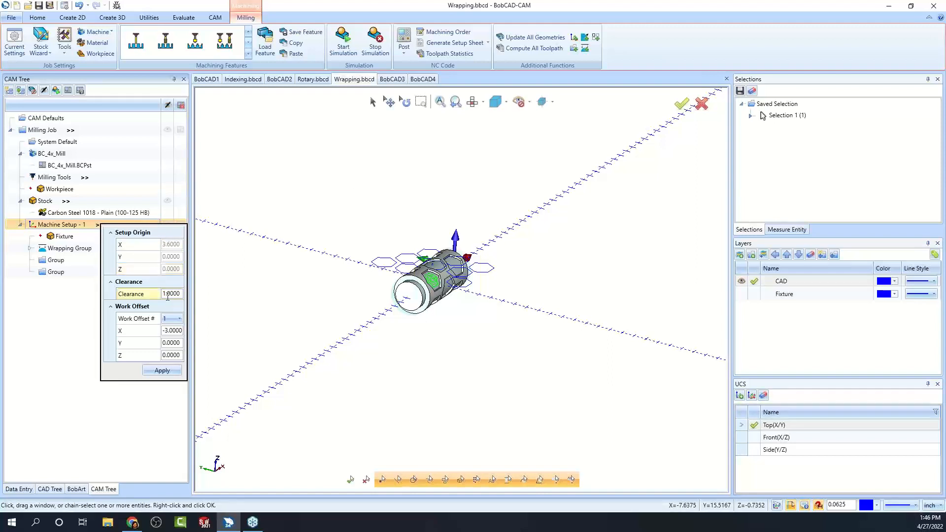
pyautogui.doubleClick(62, 225)
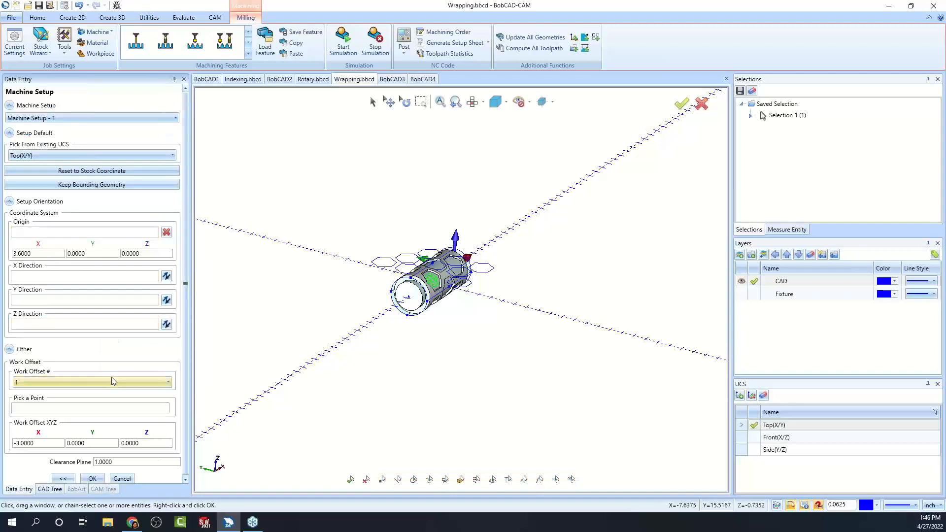
pyautogui.moveTo(124, 460); pyautogui.dragTo(21, 459)
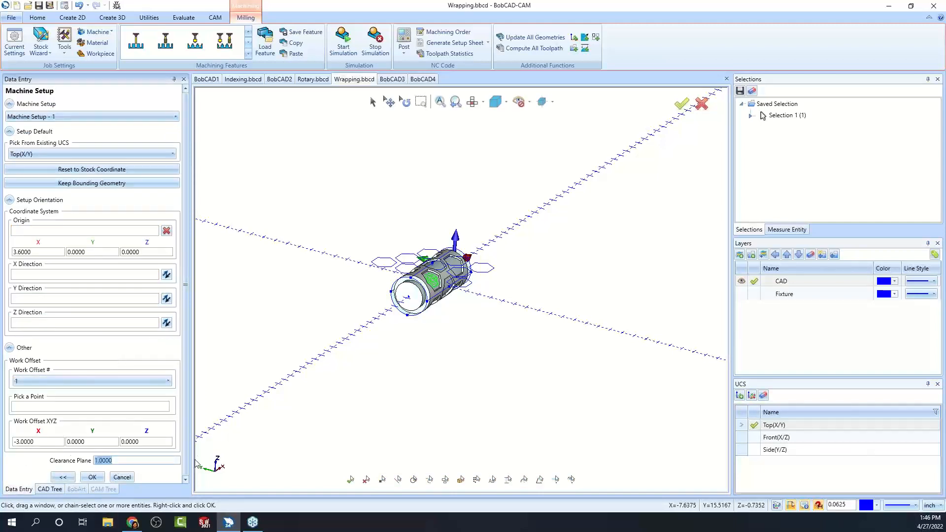
pyautogui.click(126, 478)
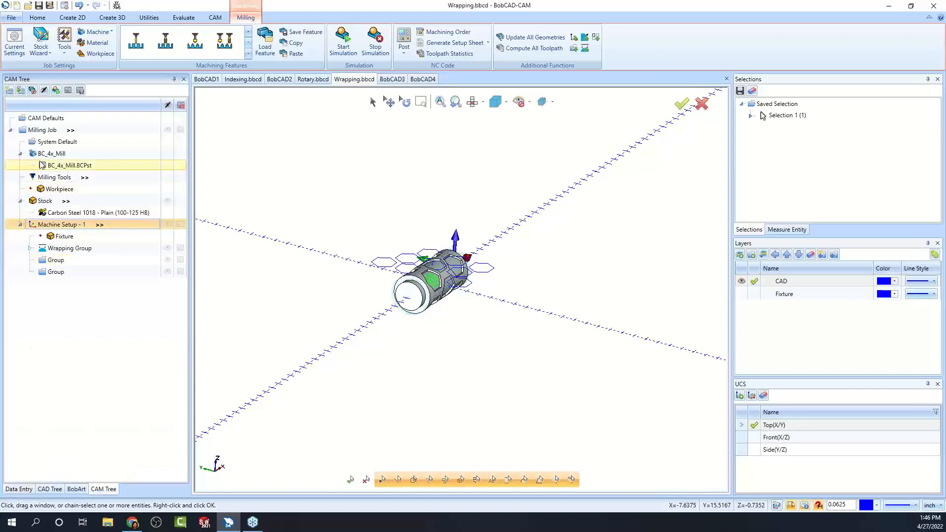
# Inspect the parameter templates offered for the milling job's System Default entry, highlighting Wire 1 and cancelling without applying it.
pyautogui.click(46, 143)
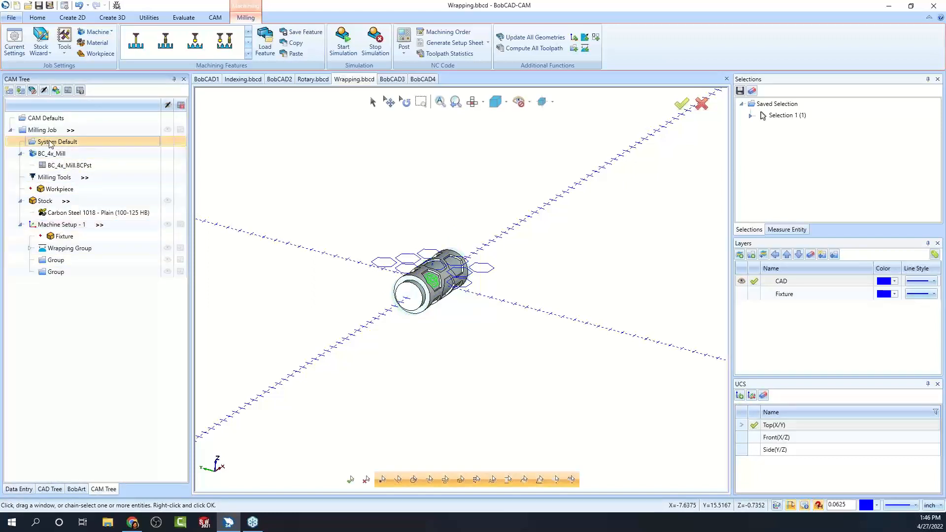
pyautogui.doubleClick(74, 143)
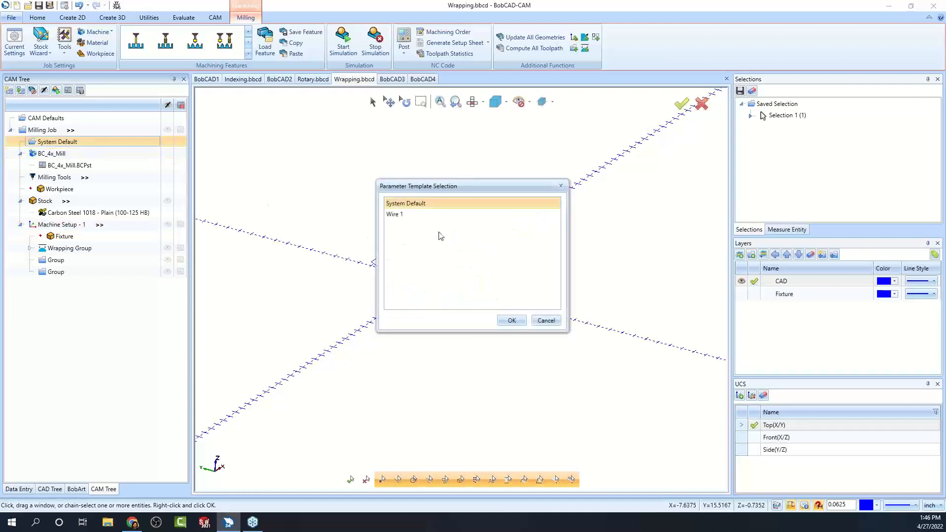
pyautogui.click(398, 215)
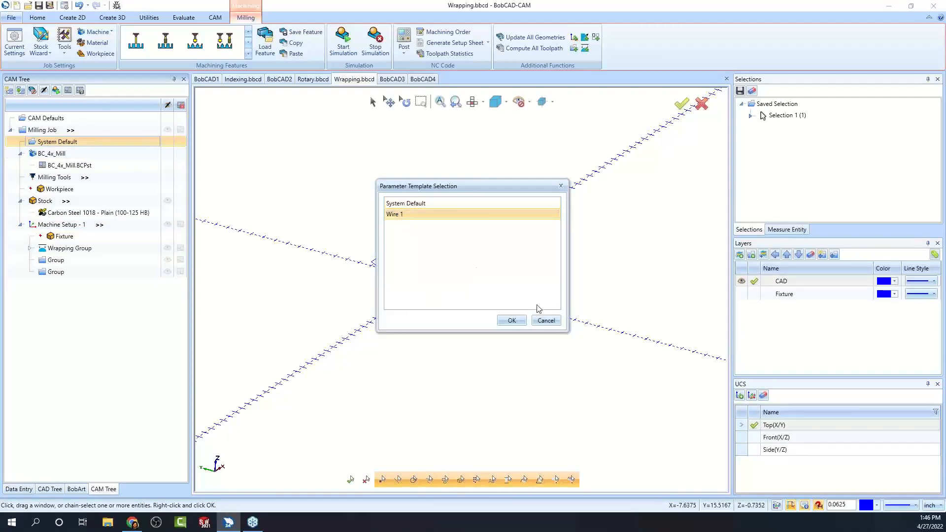
pyautogui.click(546, 322)
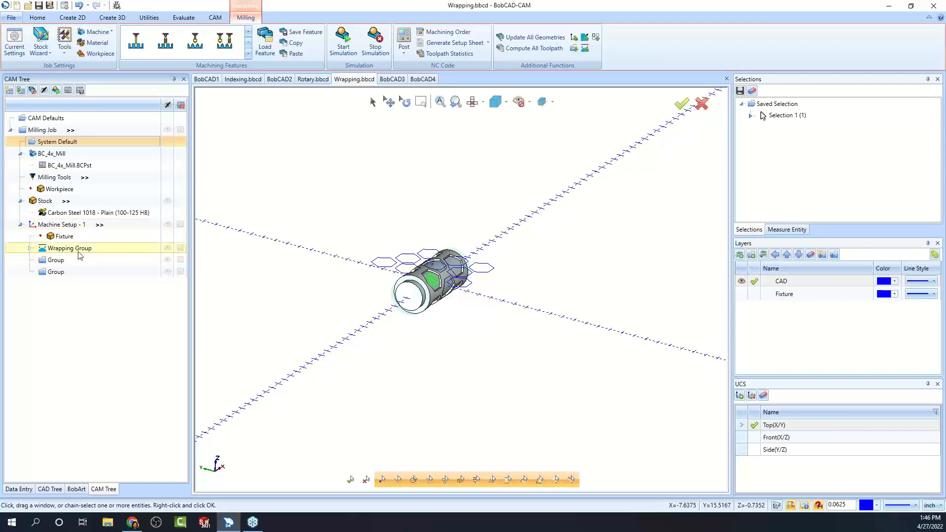
# Add a note reading "Information" to the last Group in the CAM tree.
pyautogui.rightClick(61, 272)
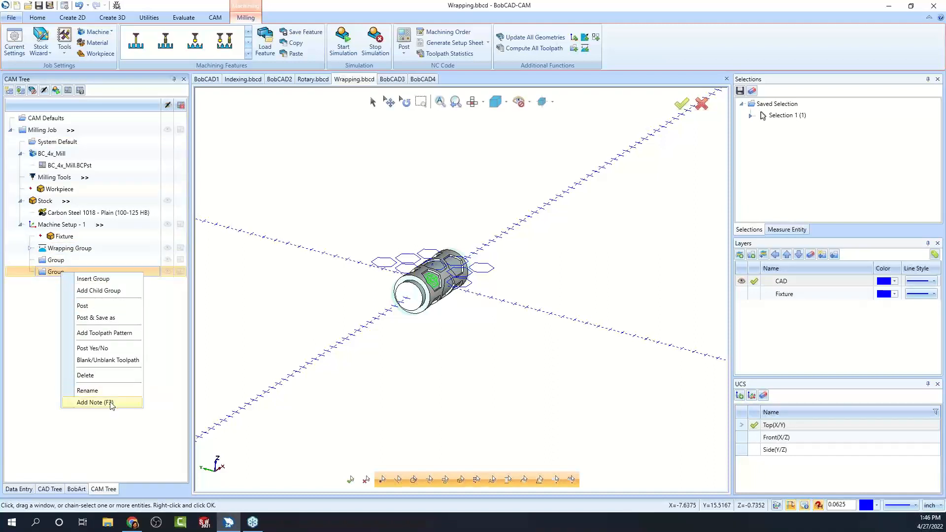
pyautogui.click(94, 403)
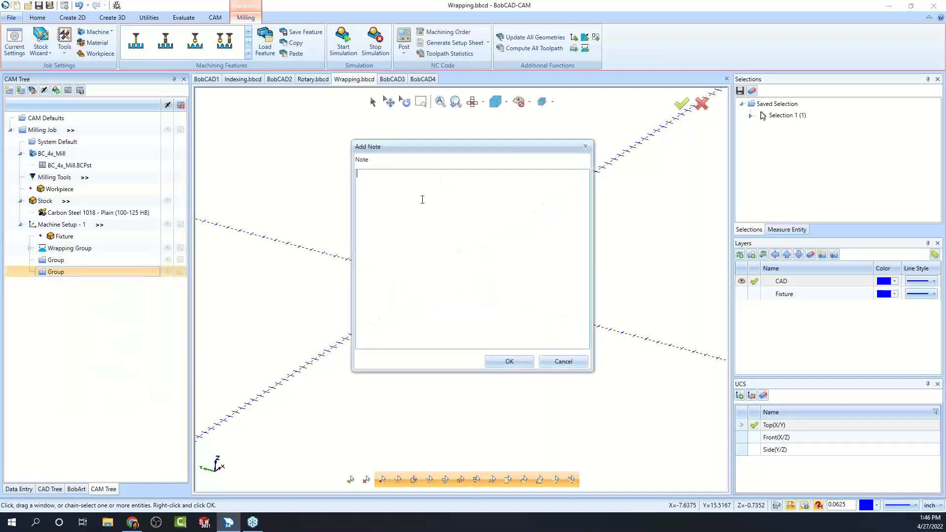
pyautogui.write('Information')
pyautogui.click(507, 362)
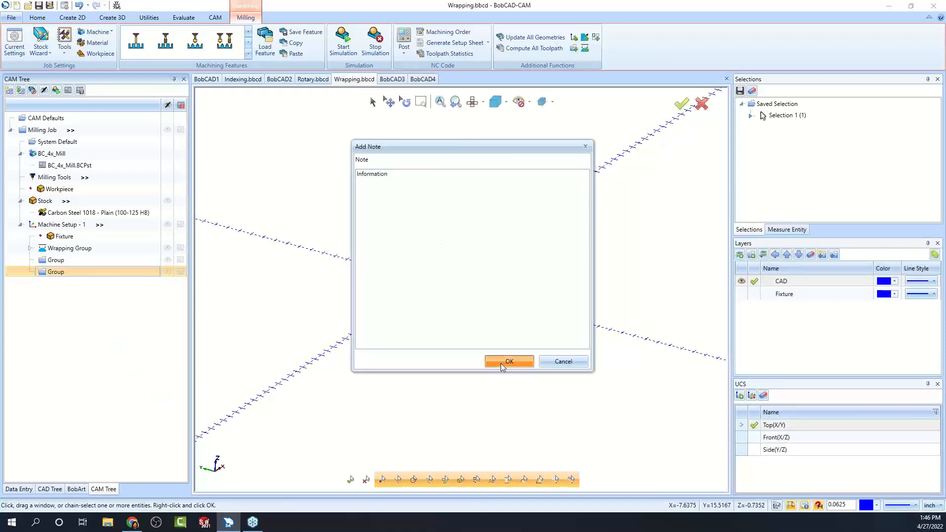
# Clear the note text of the last Group in the CAM tree and confirm to remove the note.
pyautogui.moveTo(42, 275)
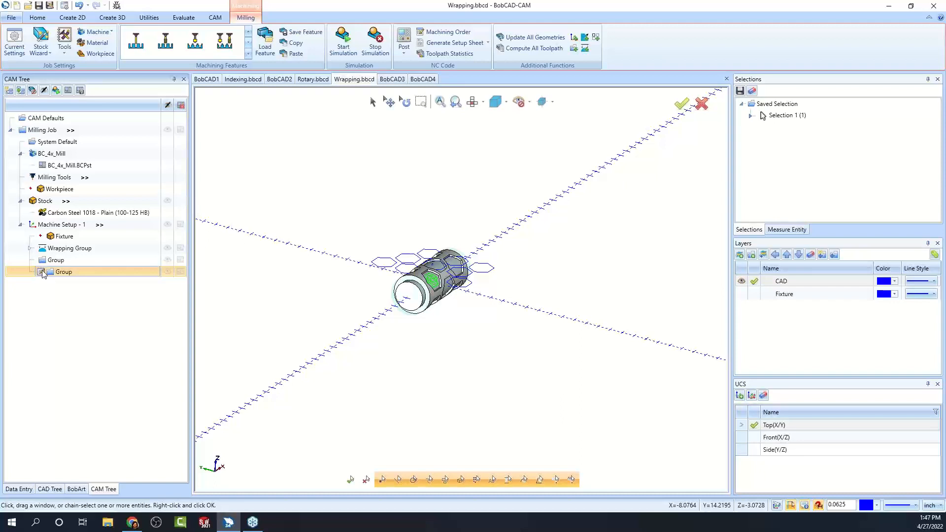
pyautogui.rightClick(43, 274)
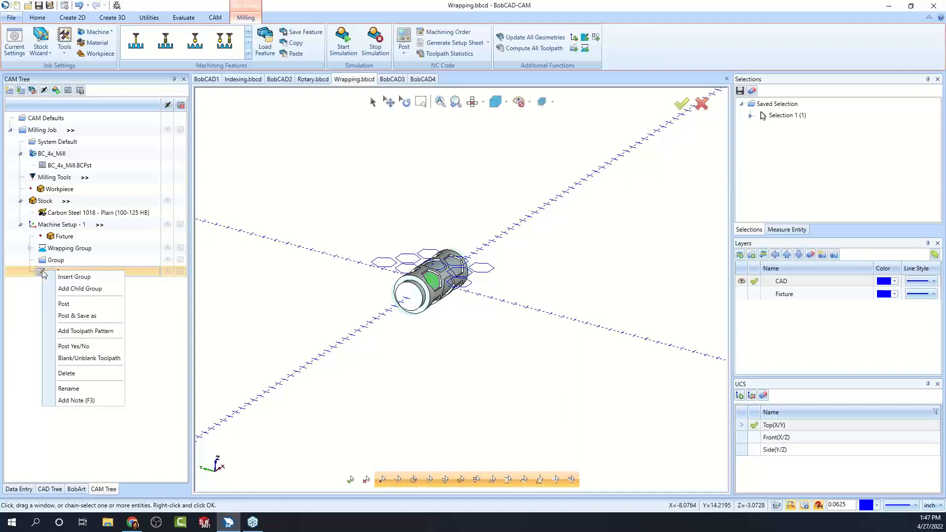
pyautogui.click(76, 400)
pyautogui.doubleClick(376, 170)
pyautogui.press('BackSpace')
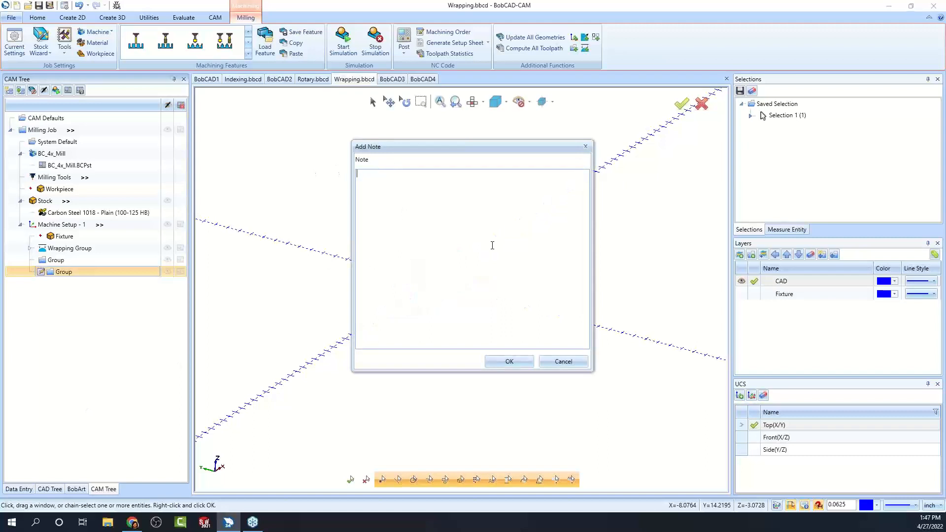
pyautogui.click(508, 364)
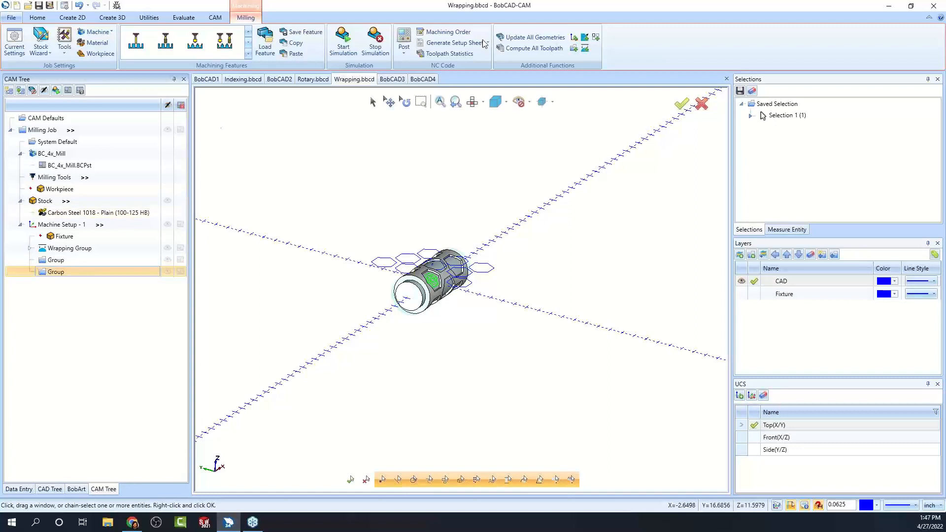
# Switch to the BobCAD4 document and delete the existing square.
pyautogui.click(431, 81)
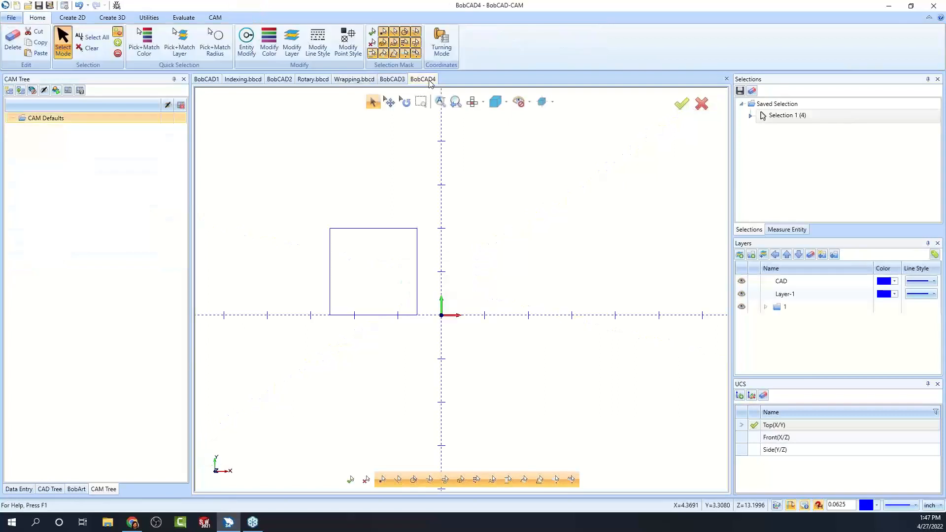
pyautogui.rightClick(375, 154)
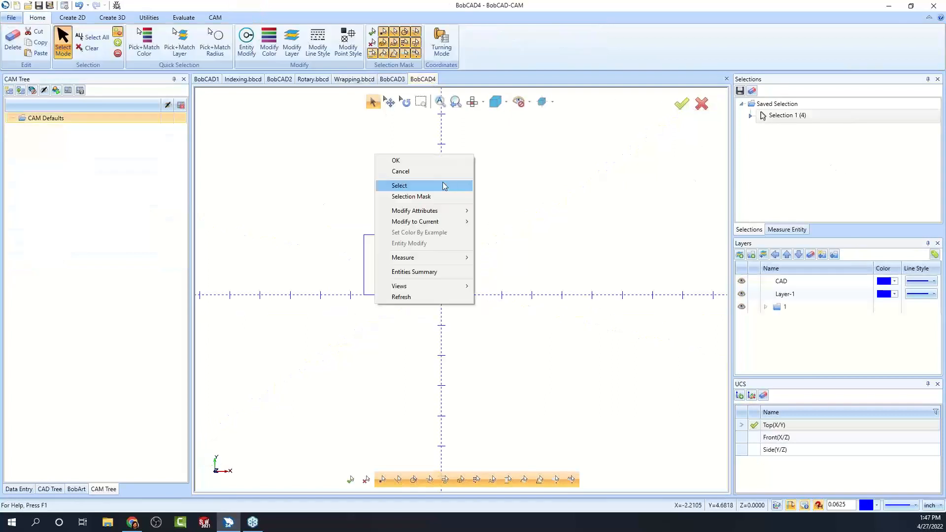
pyautogui.click(443, 169)
pyautogui.click(372, 101)
pyautogui.moveTo(341, 212); pyautogui.dragTo(467, 334)
pyautogui.press('Delete')
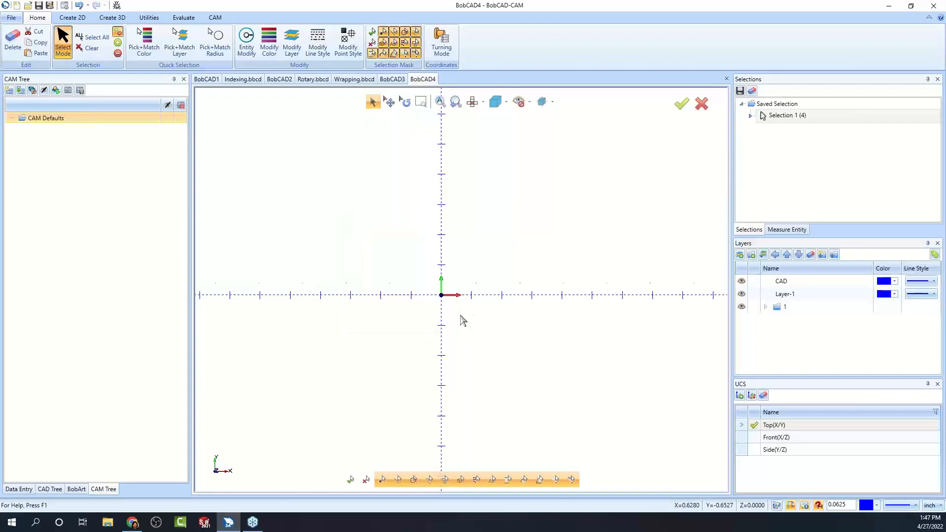
# Create a rectangle with length 4 and width 2, centred on the origin.
pyautogui.scroll(2, 460, 317)
pyautogui.click(79, 18)
pyautogui.click(101, 37)
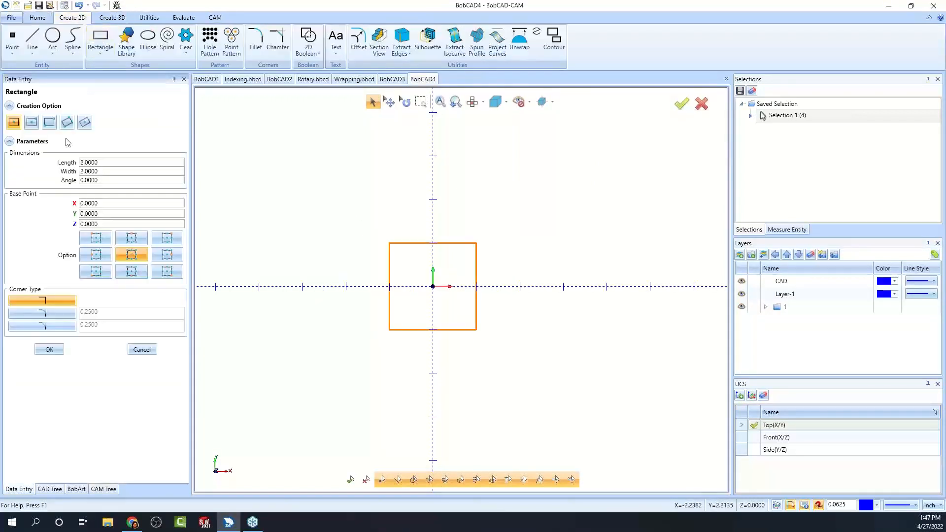
pyautogui.doubleClick(107, 163)
pyautogui.write('4')
pyautogui.press('Tab')
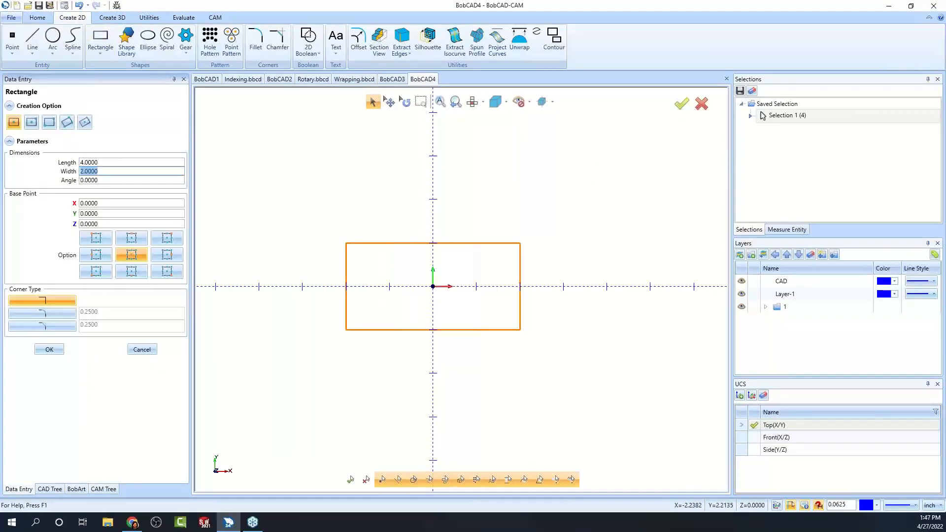
pyautogui.click(49, 349)
pyautogui.click(141, 349)
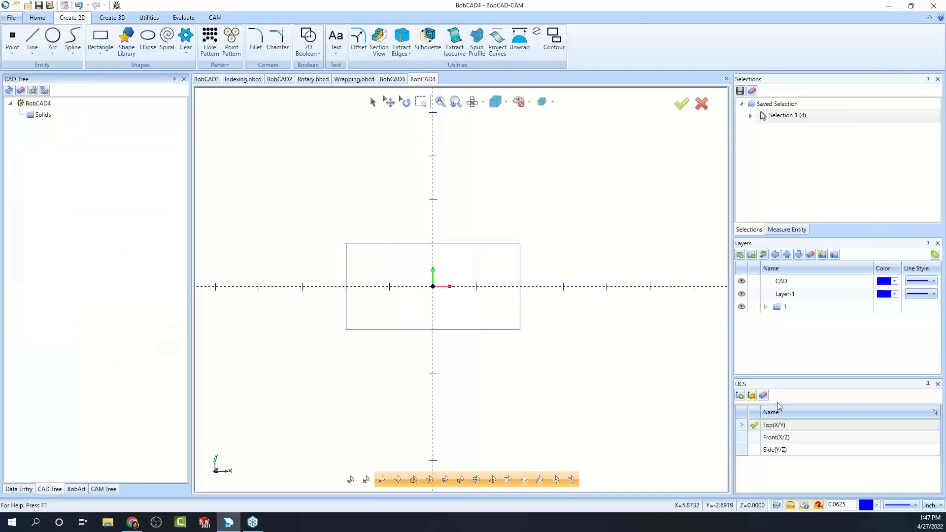
# Add a new layer inside layer folder 1.
pyautogui.moveTo(524, 389); pyautogui.dragTo(566, 321, button='middle')
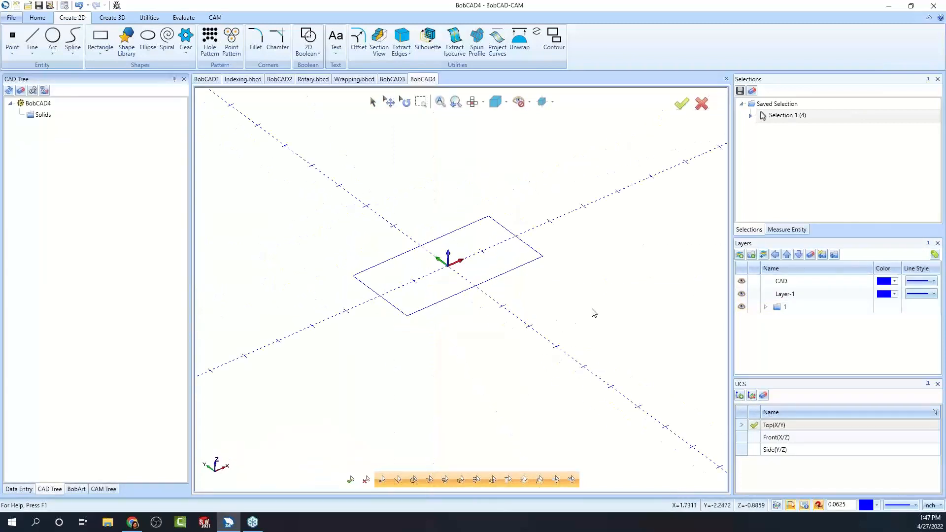
pyautogui.rightClick(771, 331)
pyautogui.click(800, 93)
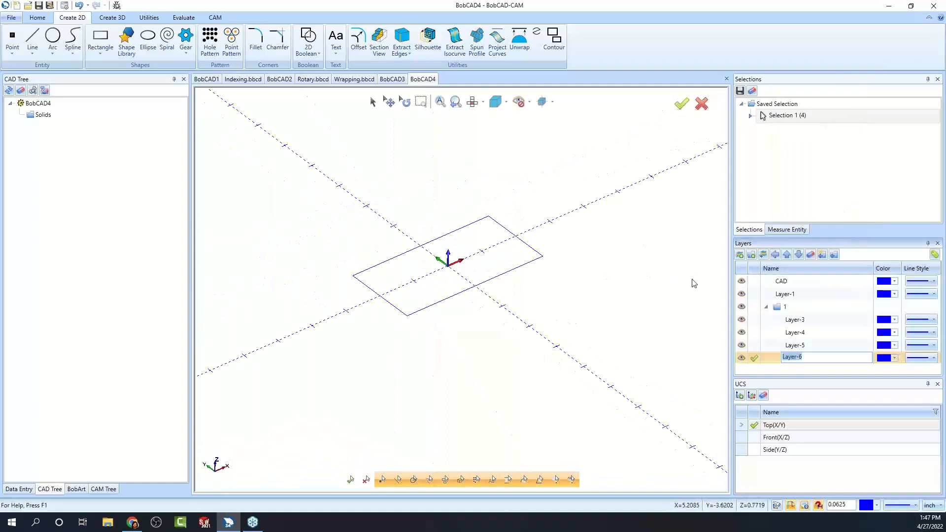
# Extrude the rectangle's four lines into a capped block, 1.5625 in the other direction along the normal.
pyautogui.click(150, 19)
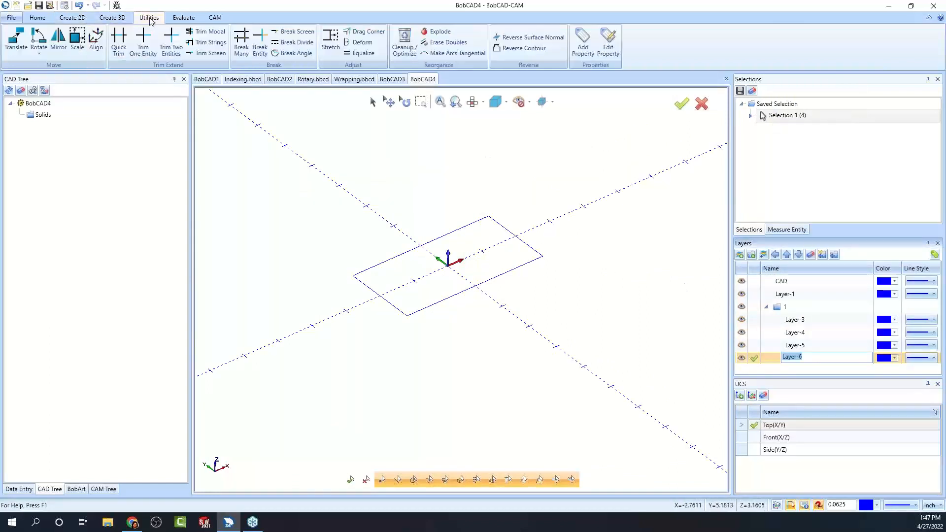
pyautogui.click(112, 18)
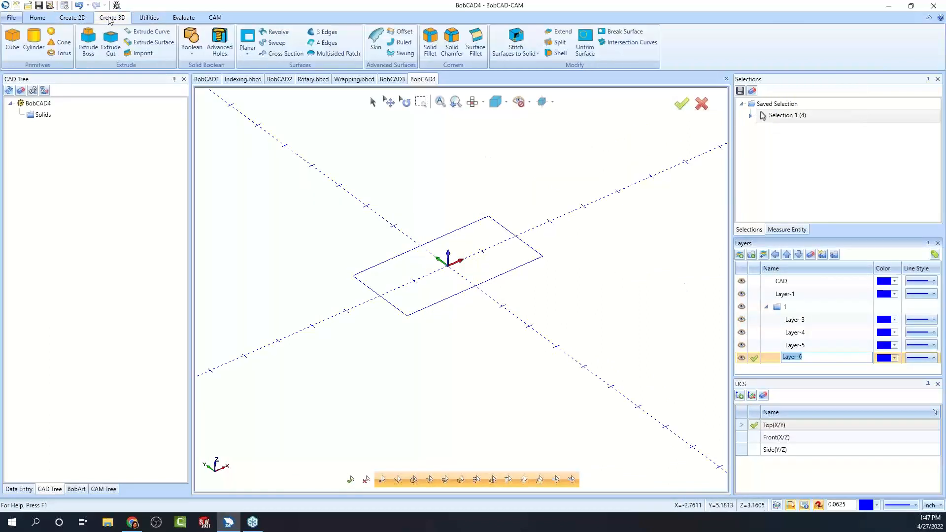
pyautogui.click(148, 31)
pyautogui.moveTo(451, 220); pyautogui.dragTo(469, 323)
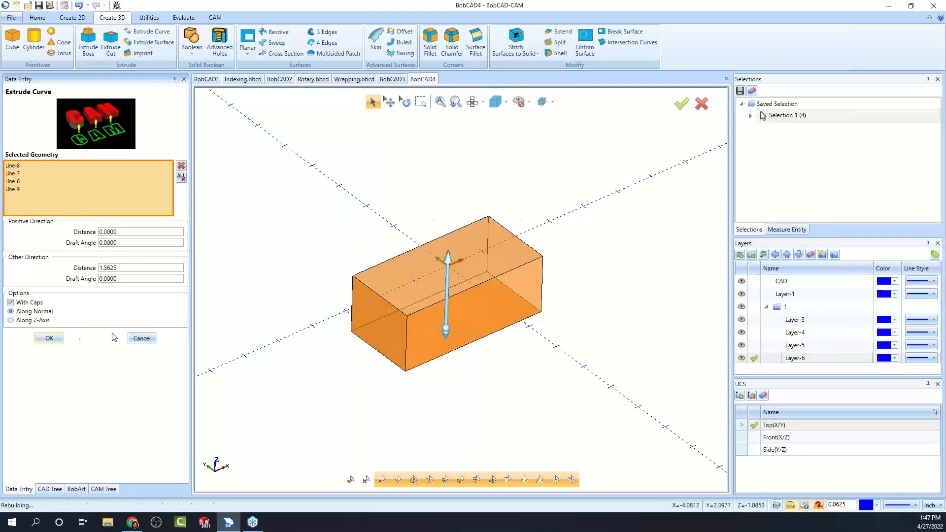
# Place three points inside the rectangle: two near its negative-X end at about X -1.31 and one near its positive X and Y corner.
pyautogui.click(473, 102)
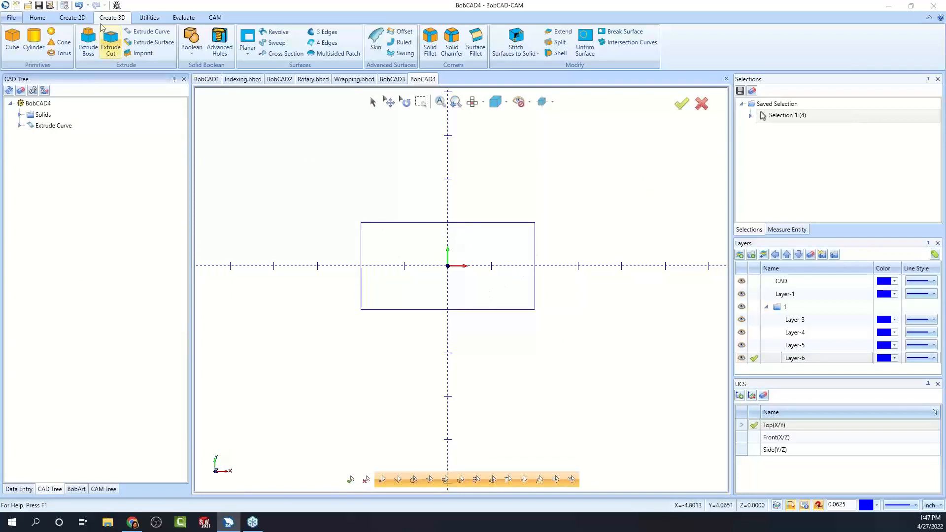
pyautogui.click(73, 18)
pyautogui.click(13, 37)
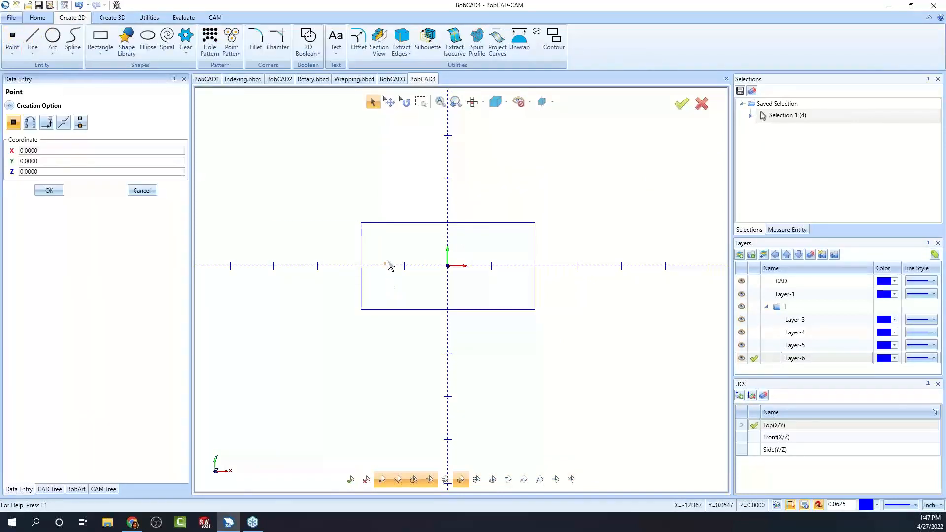
pyautogui.click(391, 243)
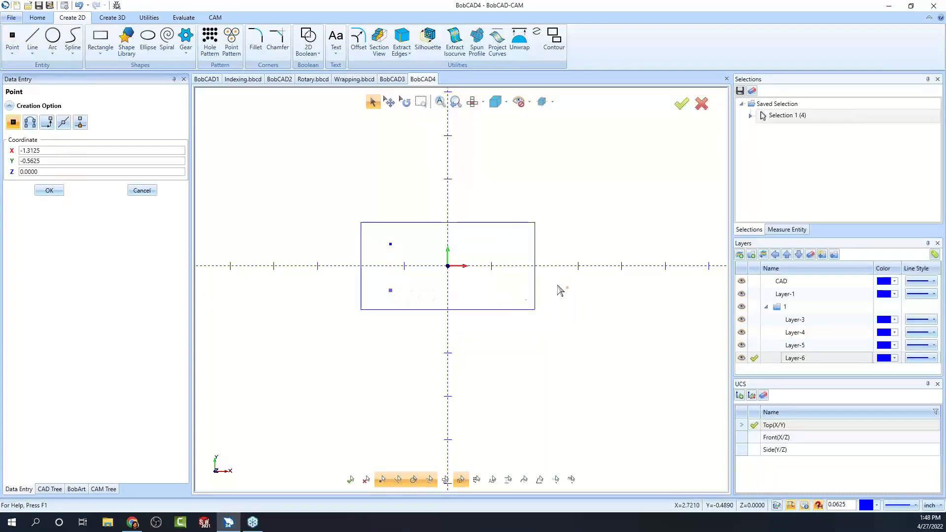
pyautogui.click(505, 244)
pyautogui.rightClick(512, 144)
pyautogui.click(546, 162)
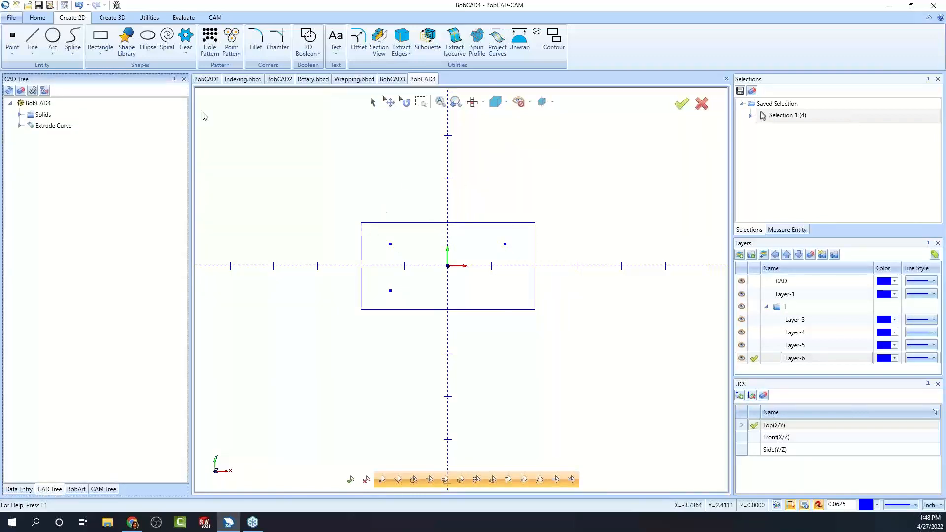
# Start the Advanced Holes feature and select the three points on the block's top face as hole positions.
pyautogui.click(119, 20)
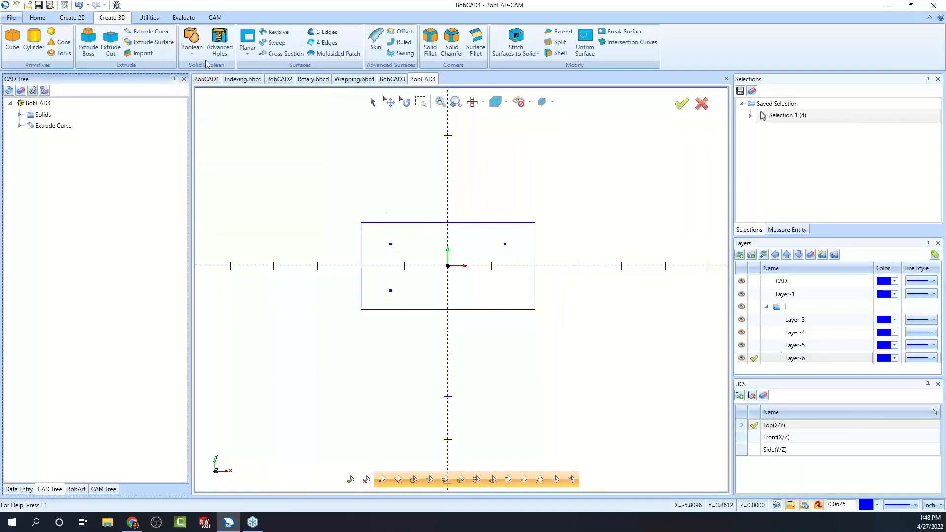
pyautogui.click(220, 43)
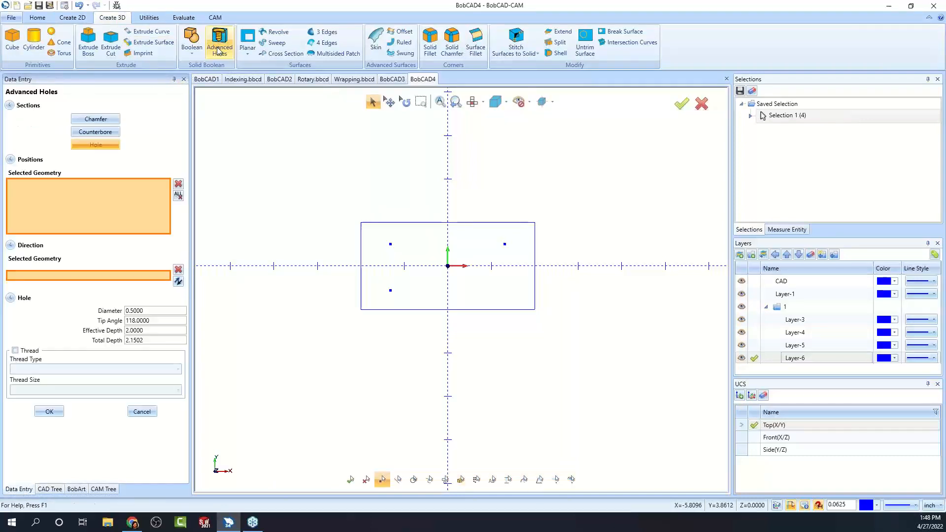
pyautogui.click(391, 244)
pyautogui.click(391, 291)
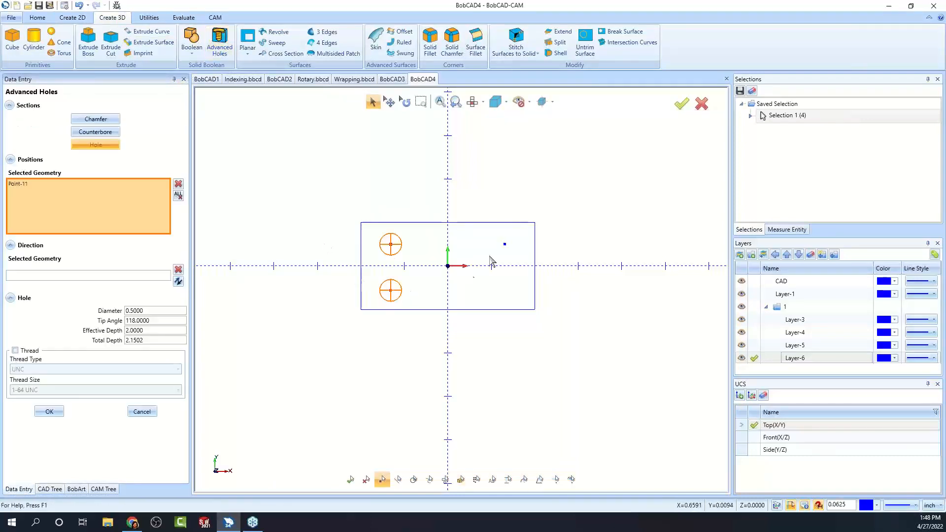
pyautogui.click(505, 244)
pyautogui.moveTo(504, 245)
pyautogui.mouseDown(button='middle')
pyautogui.moveTo(490, 342)
pyautogui.moveTo(399, 328)
pyautogui.moveTo(384, 295)
pyautogui.mouseUp(button='middle')
# Try the counterbore section on the holes, add a chamfer section defined by top diameter, and remove the counterbore section again.
pyautogui.click(101, 133)
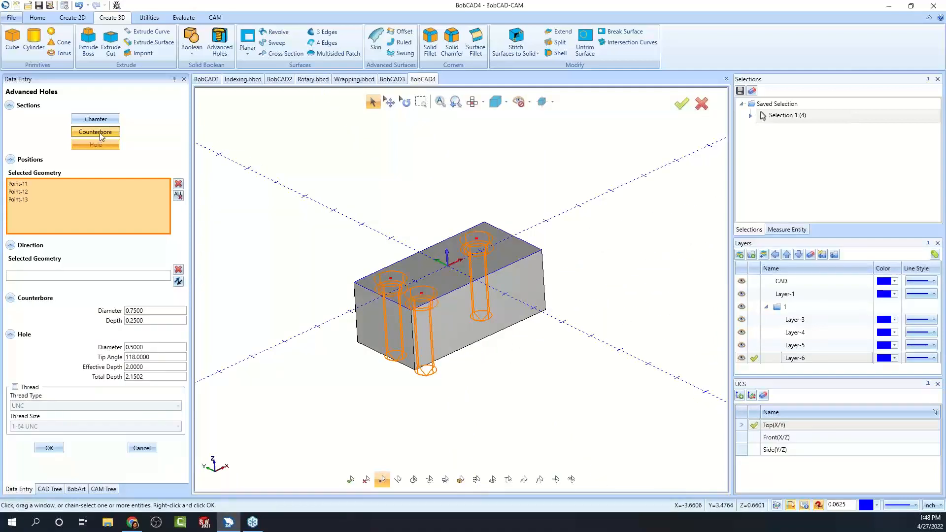
pyautogui.click(103, 120)
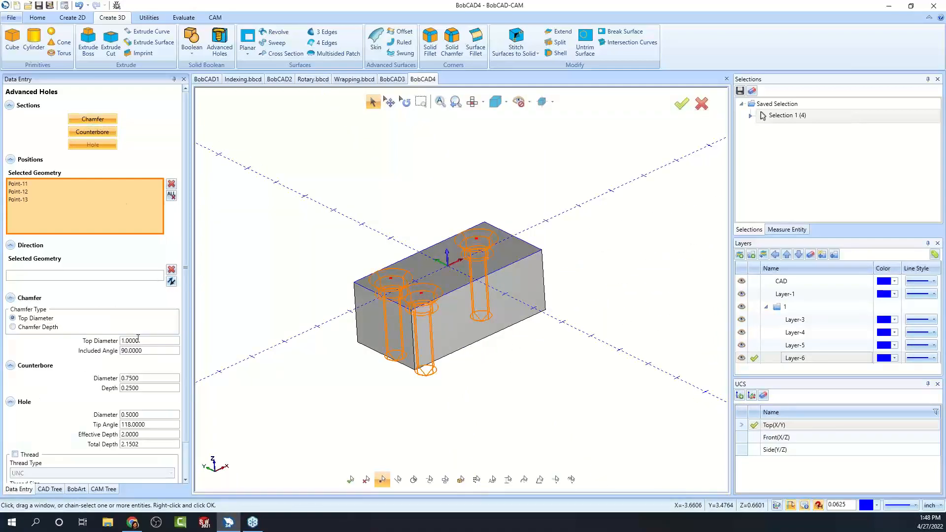
pyautogui.scroll(-2, 165, 264)
pyautogui.moveTo(503, 384)
pyautogui.mouseDown(button='middle')
pyautogui.moveTo(500, 352)
pyautogui.moveTo(497, 386)
pyautogui.mouseUp(button='middle')
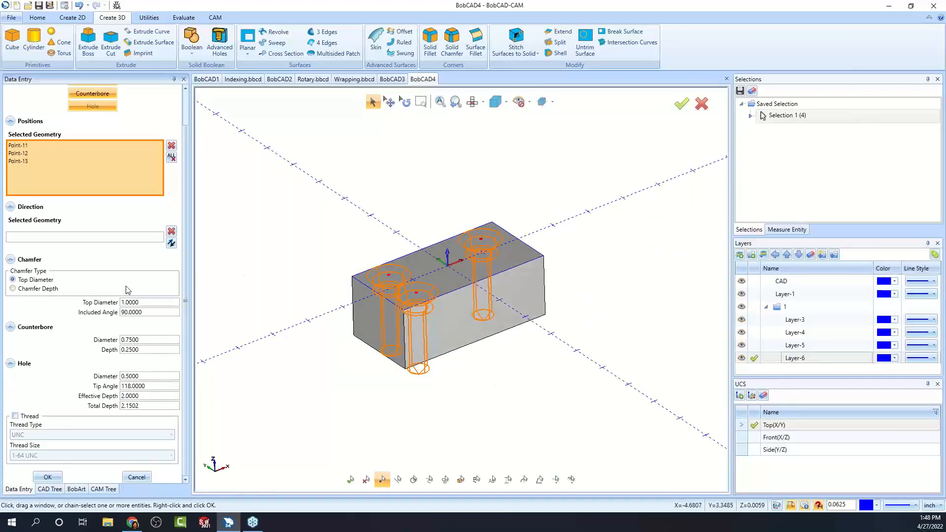
pyautogui.scroll(2, 100, 109)
pyautogui.click(95, 133)
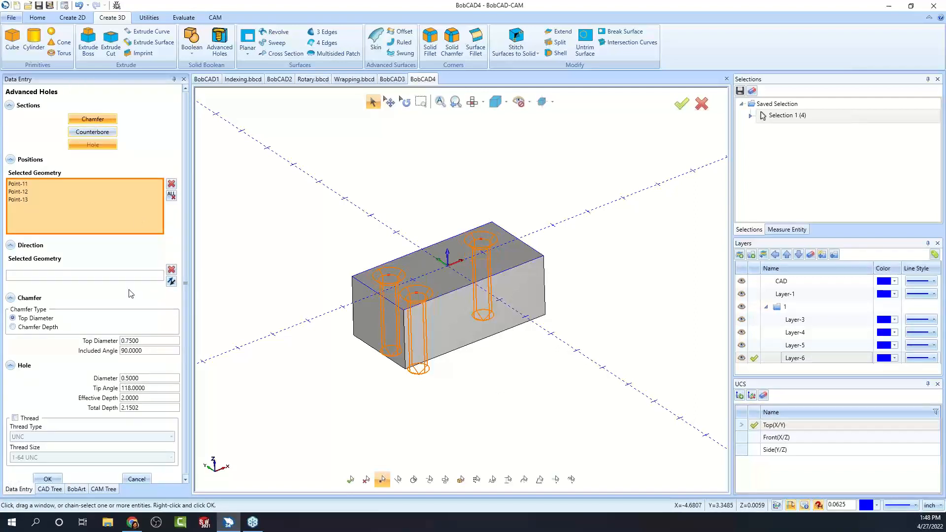
# Set the holes' effective depth to 0.75, create the three chamfered holes in the block, and switch the display to wireframe.
pyautogui.scroll(-1, 167, 311)
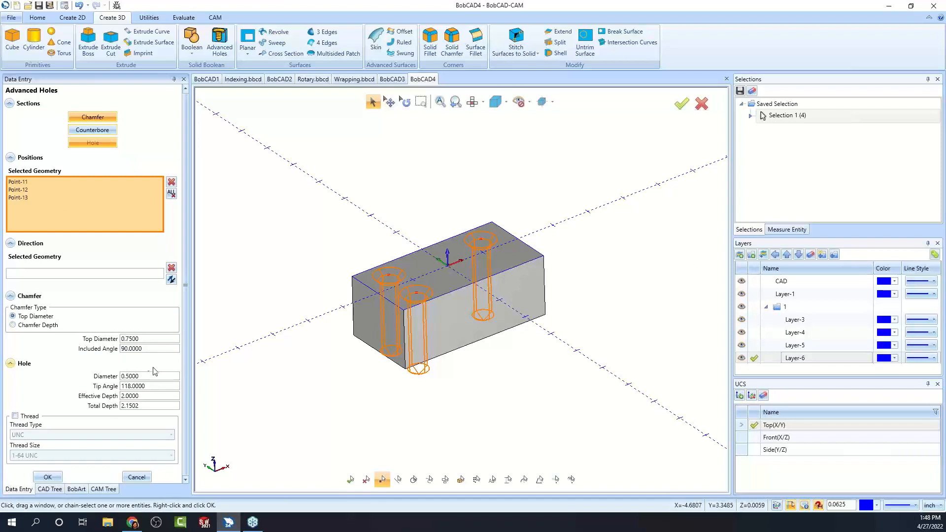
pyautogui.moveTo(148, 398); pyautogui.dragTo(106, 400)
pyautogui.write('.75')
pyautogui.click(153, 386)
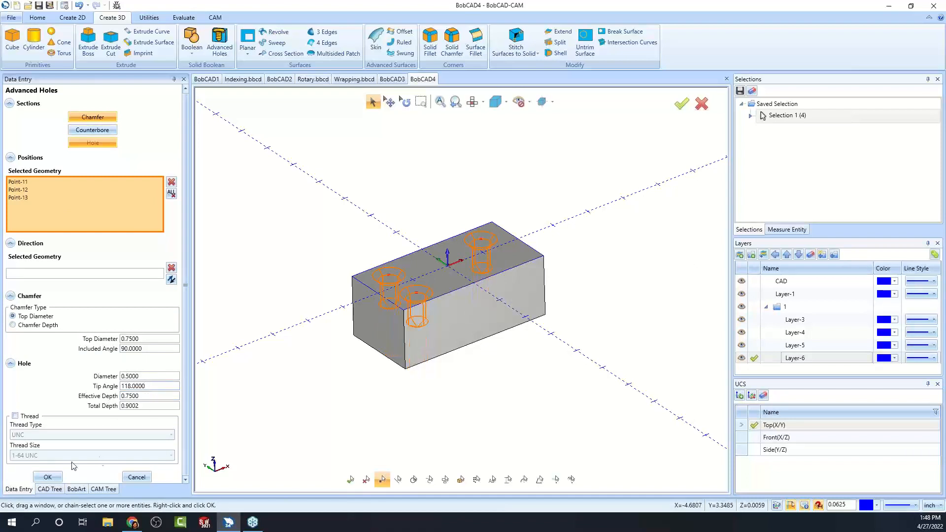
pyautogui.click(48, 477)
pyautogui.moveTo(537, 318); pyautogui.dragTo(545, 345, button='middle')
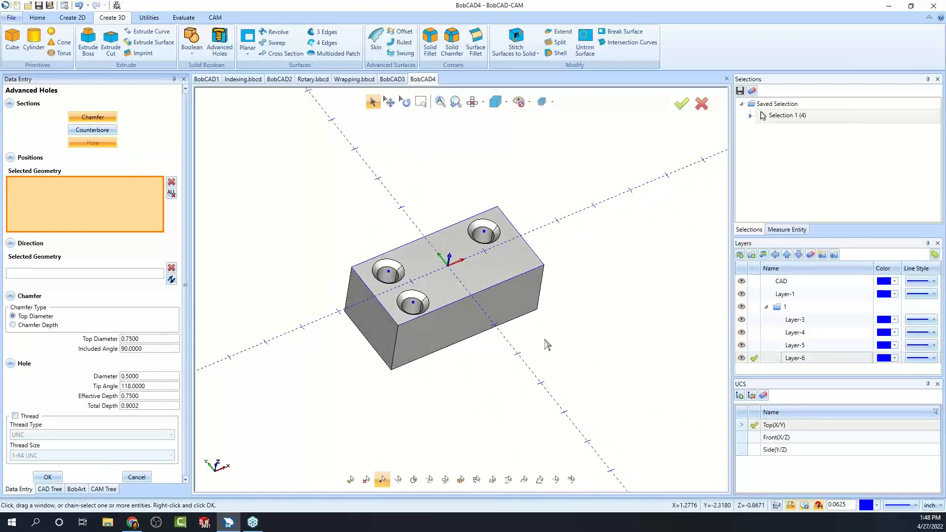
pyautogui.moveTo(514, 390); pyautogui.dragTo(518, 358, button='middle')
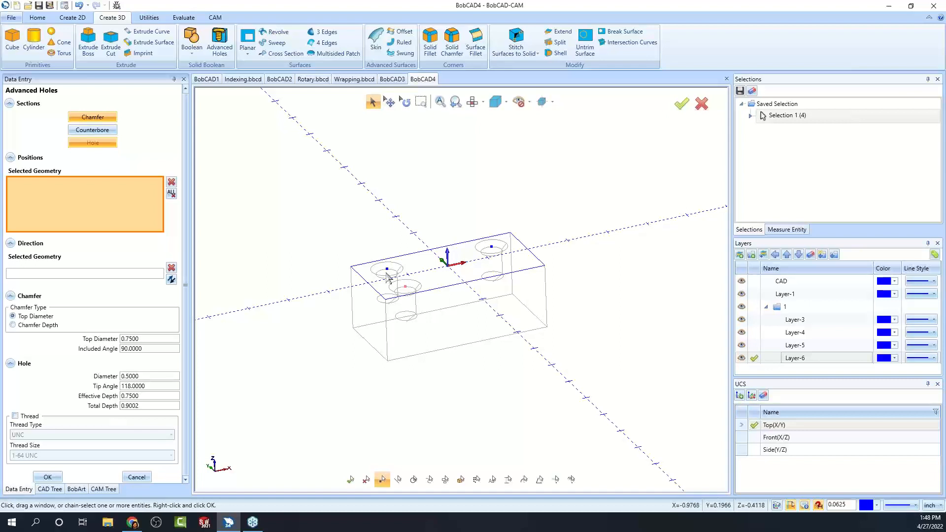
pyautogui.rightClick(354, 182)
pyautogui.click(381, 198)
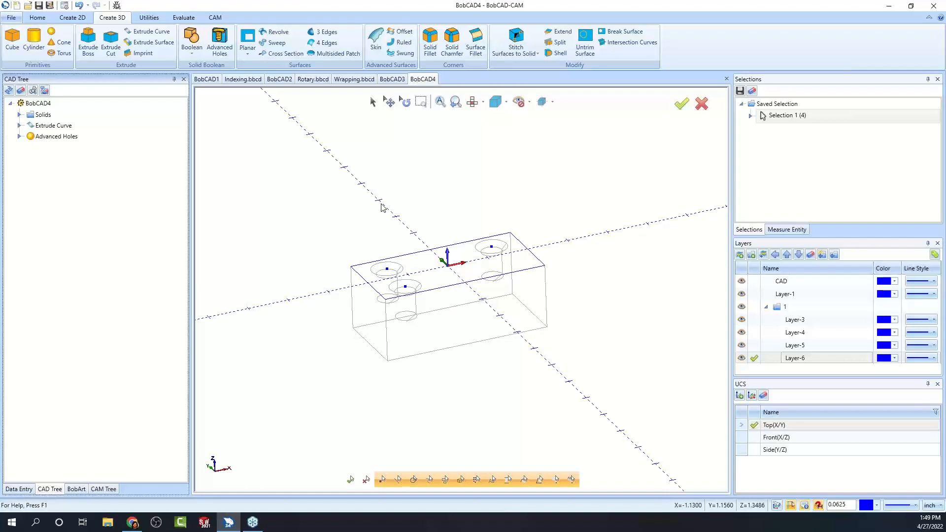
pyautogui.rightClick(314, 142)
pyautogui.click(349, 158)
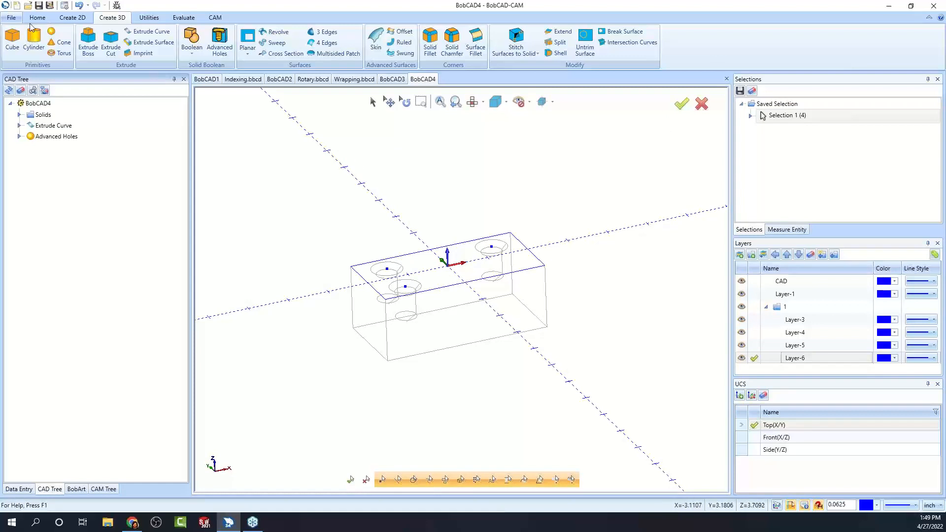
pyautogui.click(73, 18)
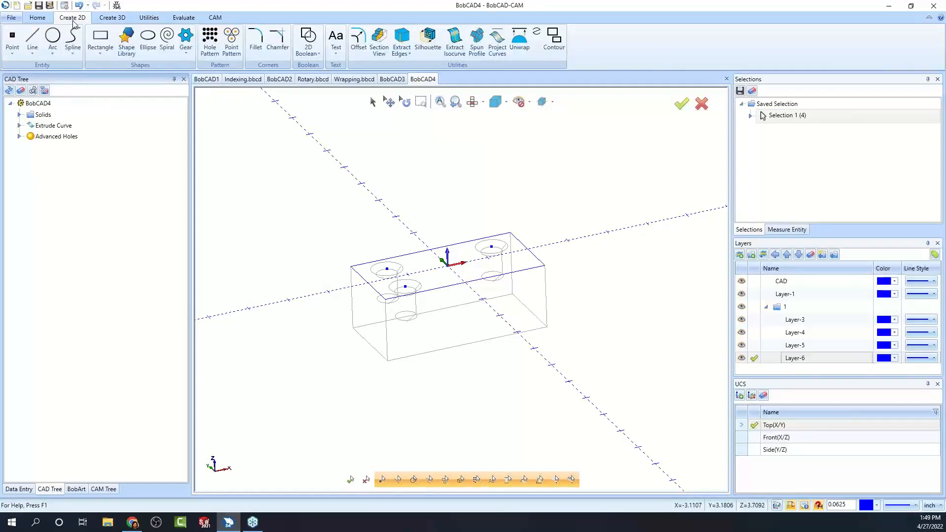
pyautogui.click(399, 58)
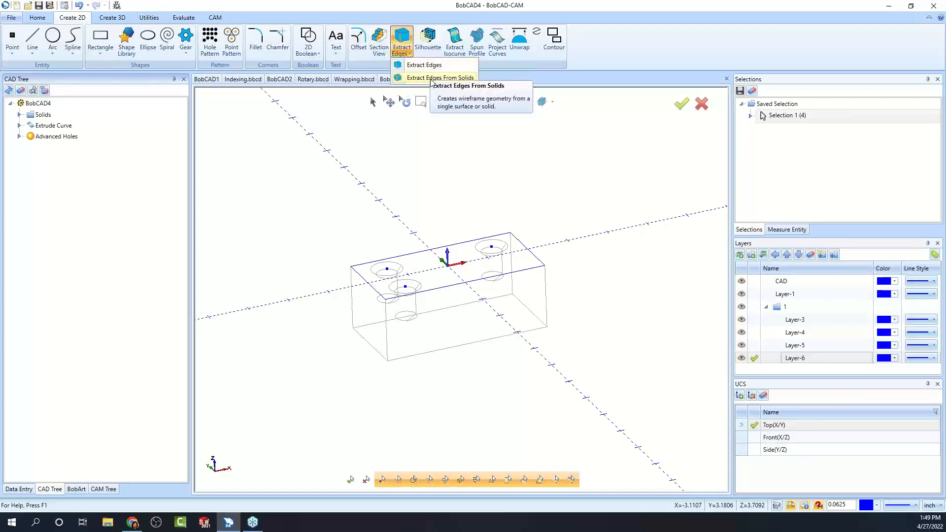
pyautogui.click(414, 147)
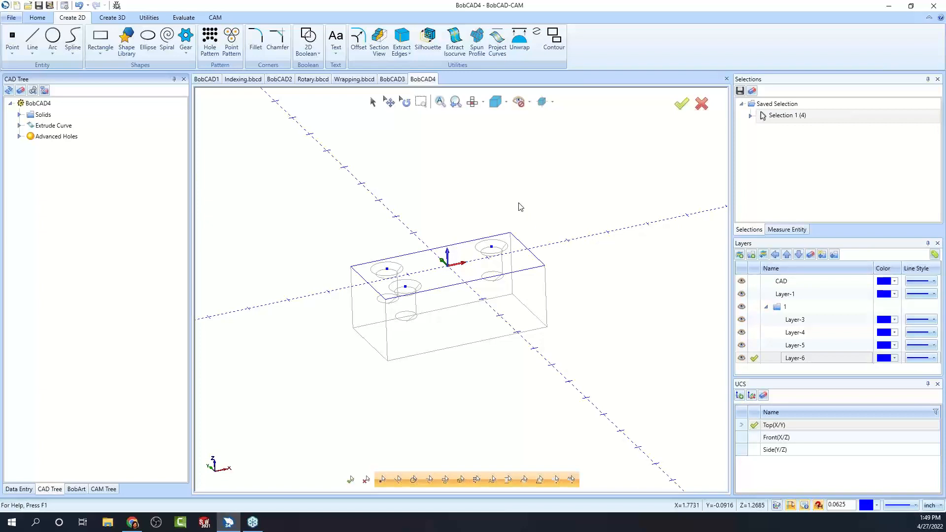
pyautogui.rightClick(398, 169)
pyautogui.click(439, 190)
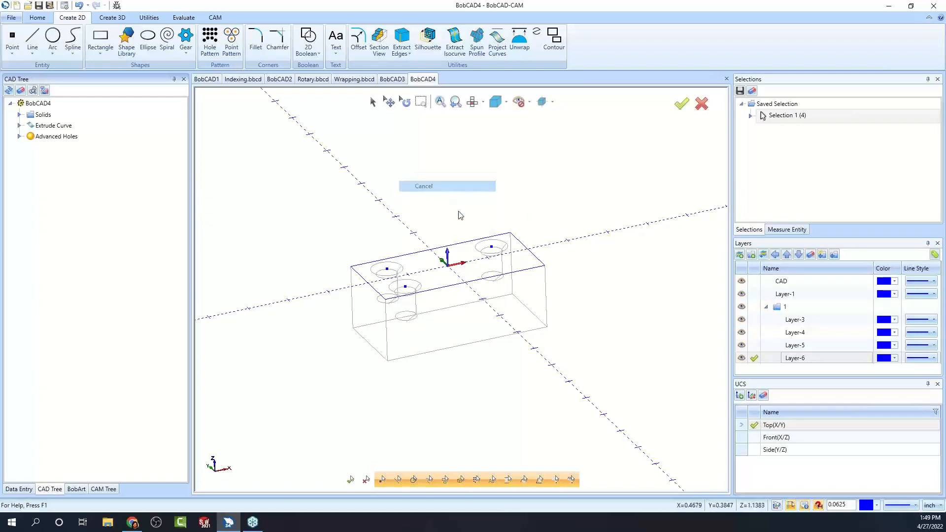
# View the entities summary of the whole drawing with nothing selected.
pyautogui.rightClick(279, 215)
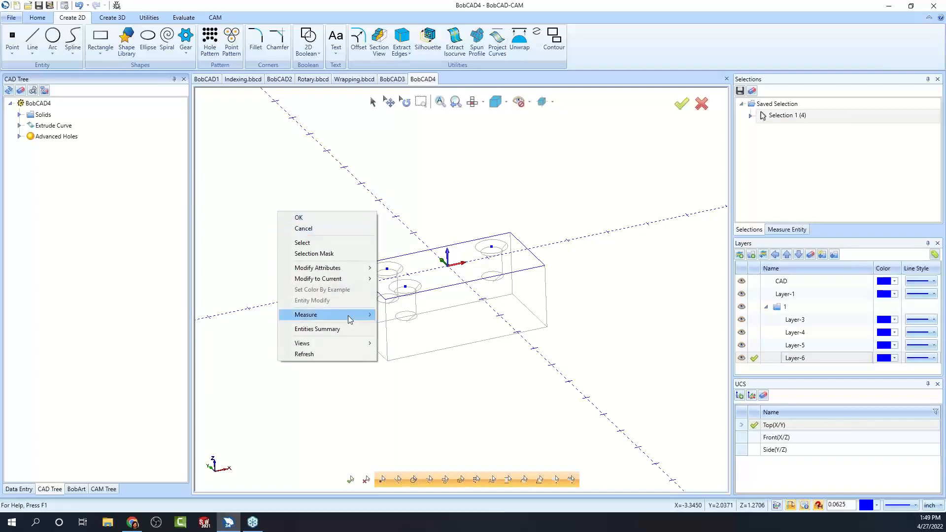
pyautogui.click(341, 329)
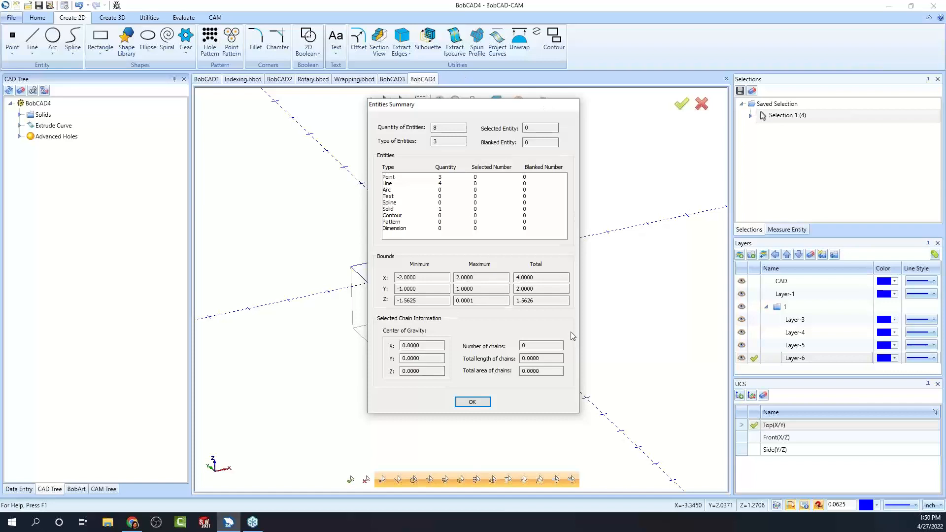
pyautogui.click(472, 402)
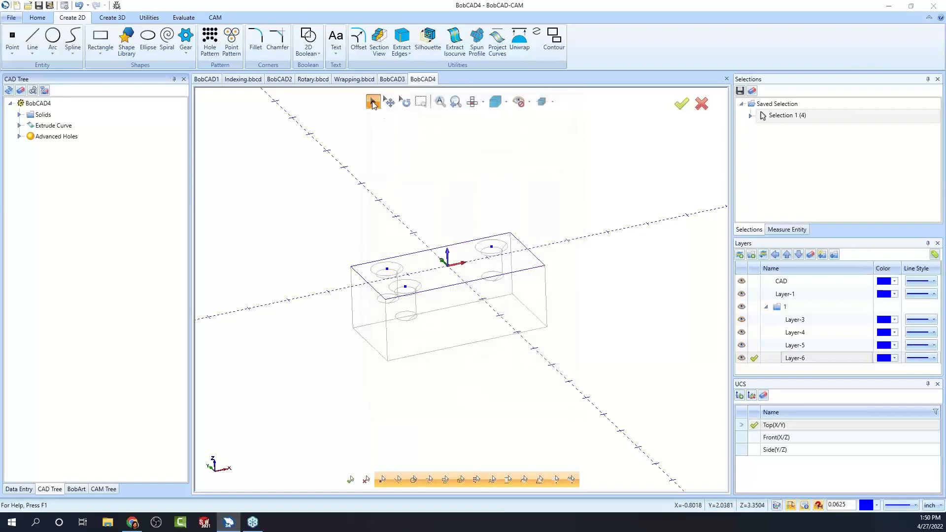
# View the entities summary with the block solid selected, and clear the selection.
pyautogui.rightClick(377, 157)
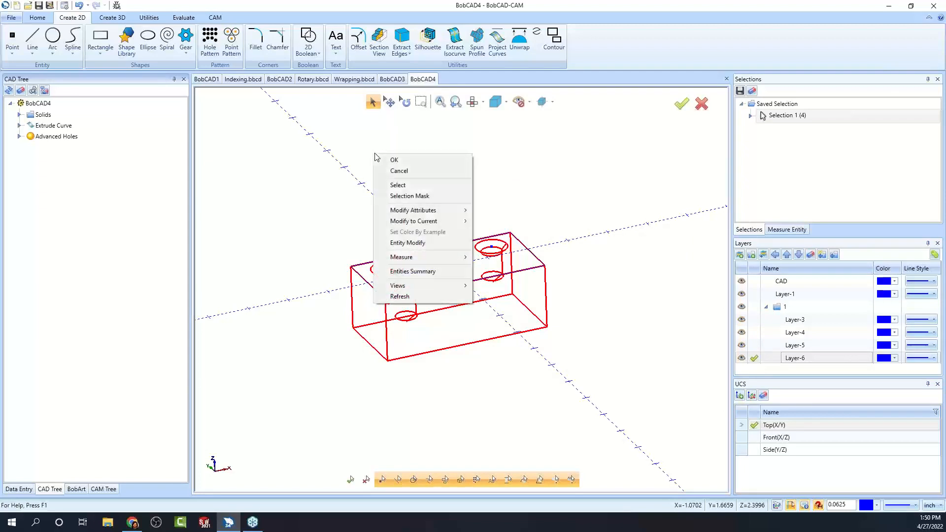
pyautogui.click(444, 271)
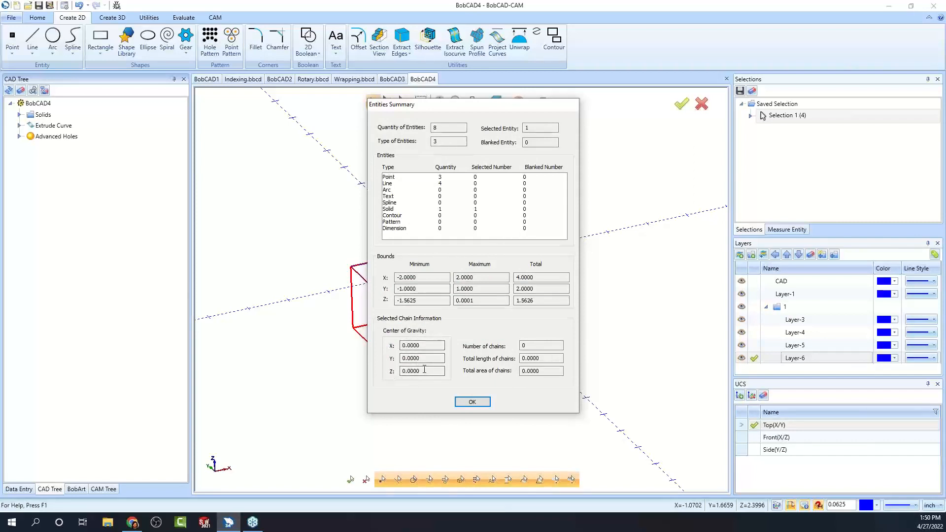
pyautogui.click(472, 402)
pyautogui.click(430, 202)
pyautogui.moveTo(473, 334)
pyautogui.mouseDown(button='middle')
pyautogui.moveTo(488, 333)
pyautogui.moveTo(482, 338)
pyautogui.mouseUp(button='middle')
# Chain-select the rectangle's four lines, view their bounds and chain information in the entities summary, and clear the selection.
pyautogui.click(373, 102)
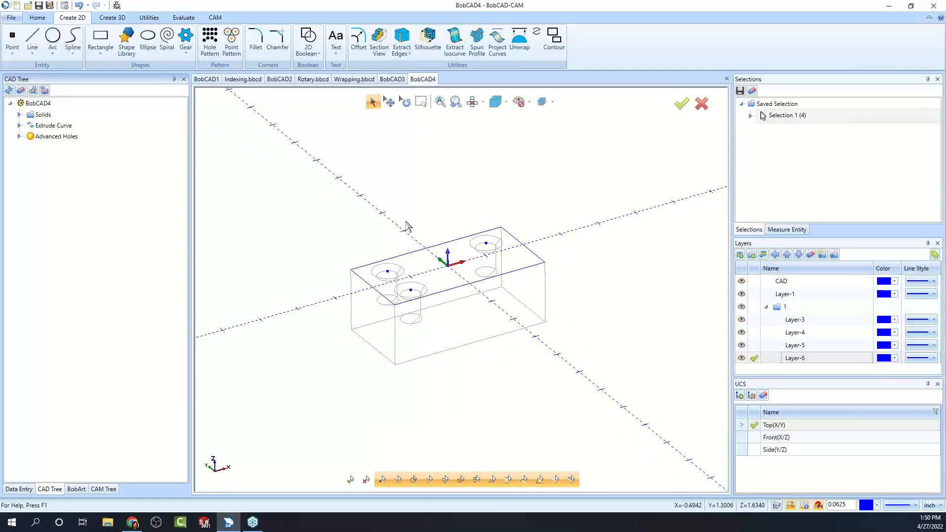
pyautogui.click(414, 254)
pyautogui.rightClick(442, 194)
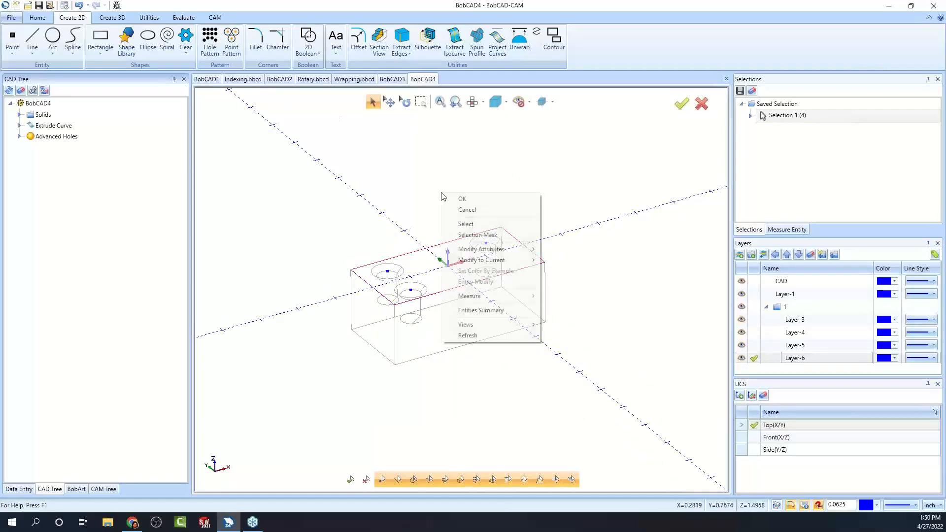
pyautogui.click(494, 311)
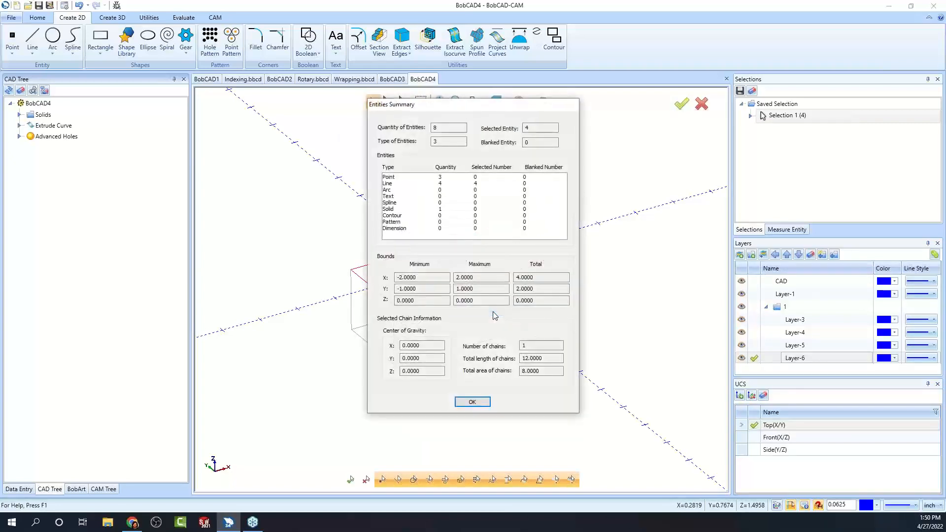
pyautogui.click(465, 406)
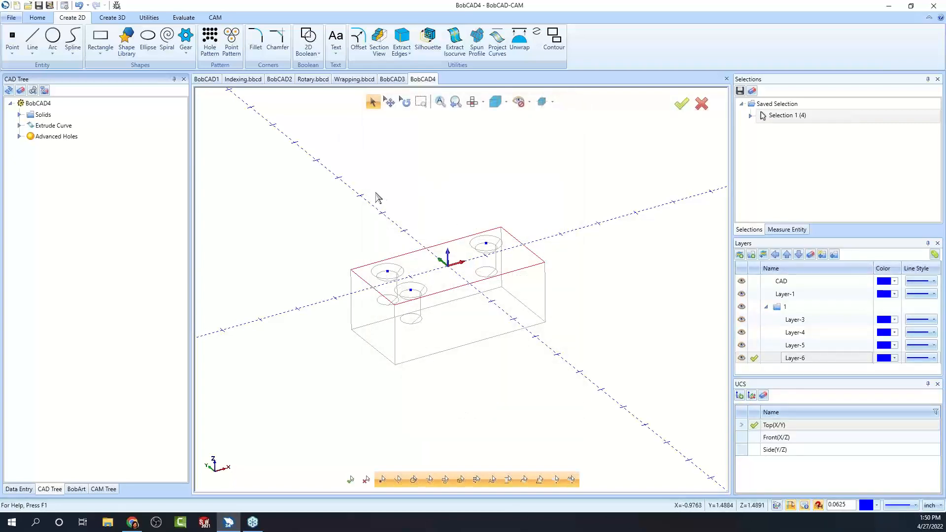
pyautogui.rightClick(358, 164)
pyautogui.click(394, 180)
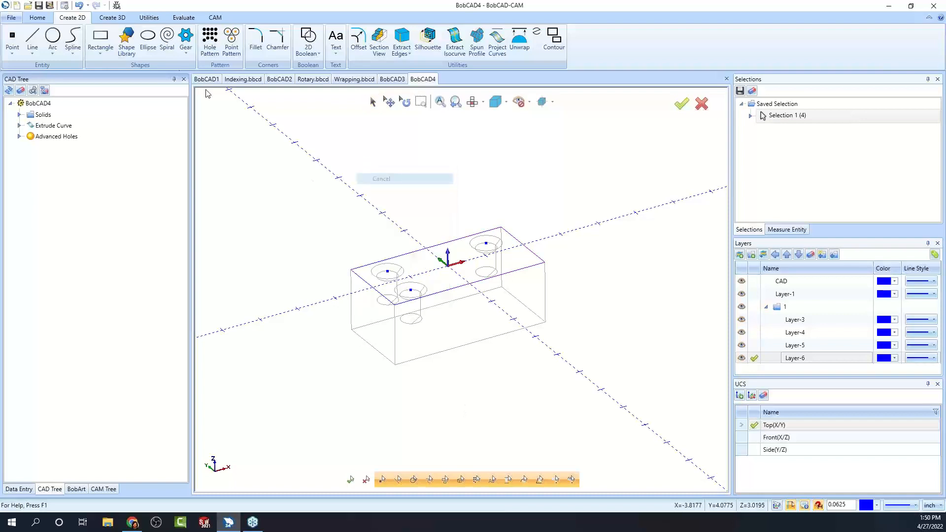
# Use Measure One on the rectangle's negative-X edge line and on two diagonally opposite corner points.
pyautogui.click(149, 19)
pyautogui.click(180, 20)
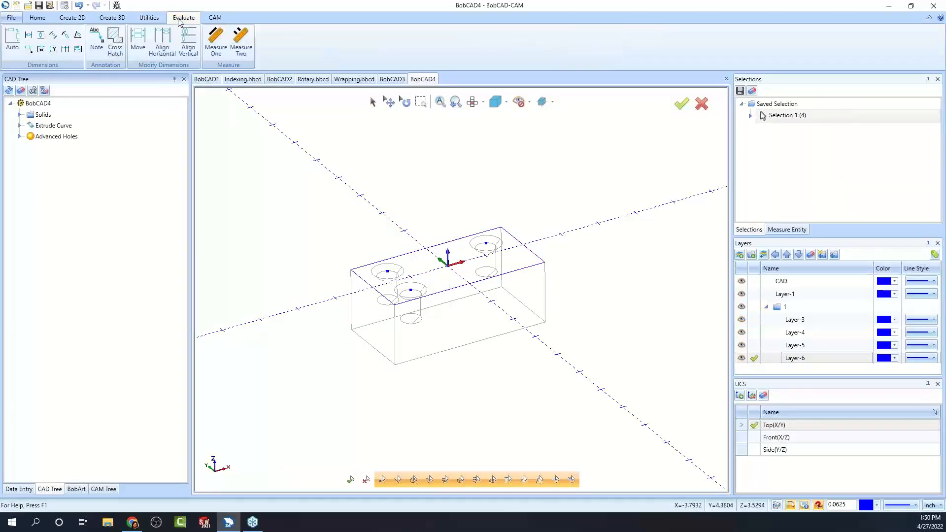
pyautogui.click(216, 41)
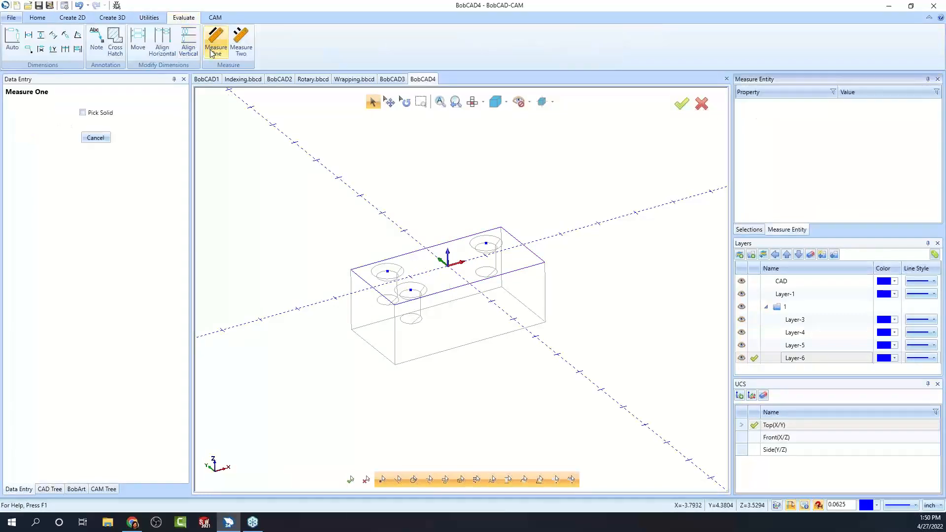
pyautogui.click(372, 289)
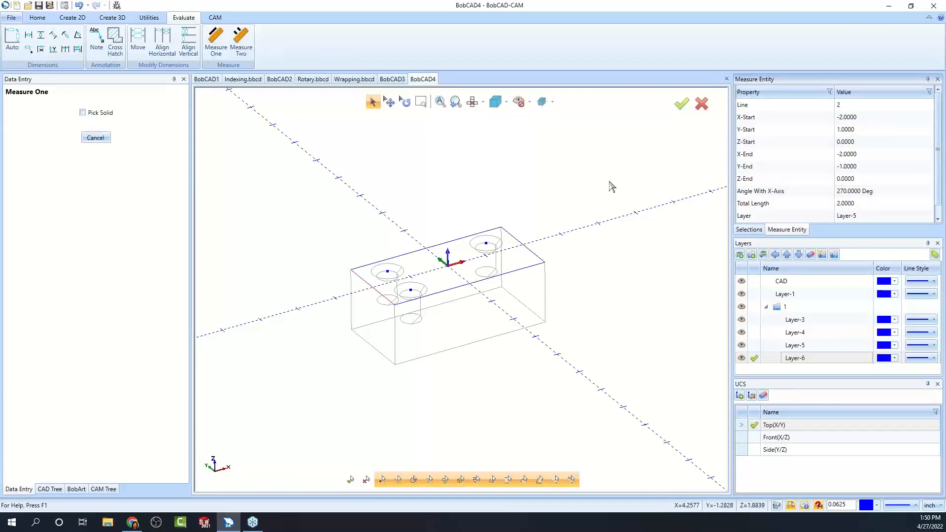
pyautogui.click(351, 270)
pyautogui.click(545, 262)
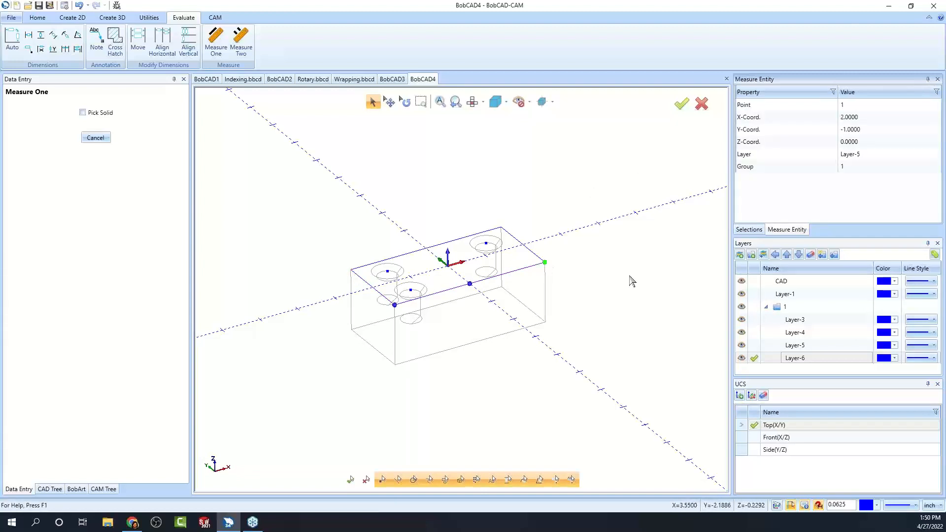
# Use Measure Two to measure from the block's top corner at negative X, positive Y to the diagonally opposite bottom corner.
pyautogui.click(241, 40)
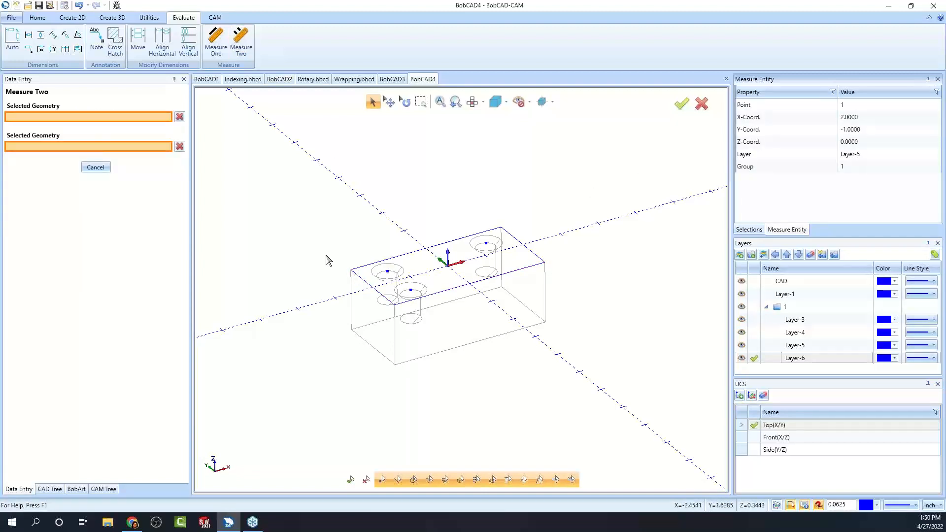
pyautogui.click(352, 270)
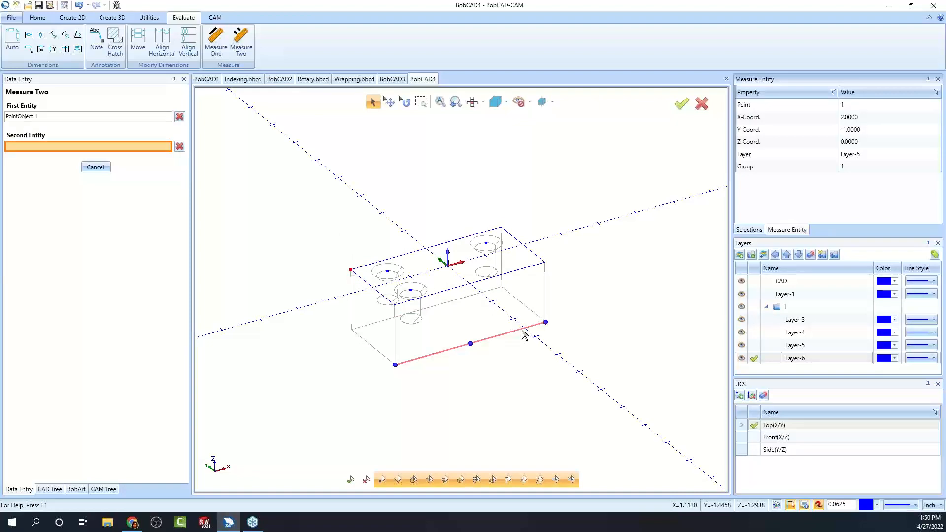
pyautogui.click(545, 322)
pyautogui.moveTo(553, 389)
pyautogui.mouseDown(button='middle')
pyautogui.moveTo(598, 383)
pyautogui.moveTo(625, 397)
pyautogui.moveTo(596, 384)
pyautogui.moveTo(537, 389)
pyautogui.mouseUp(button='middle')
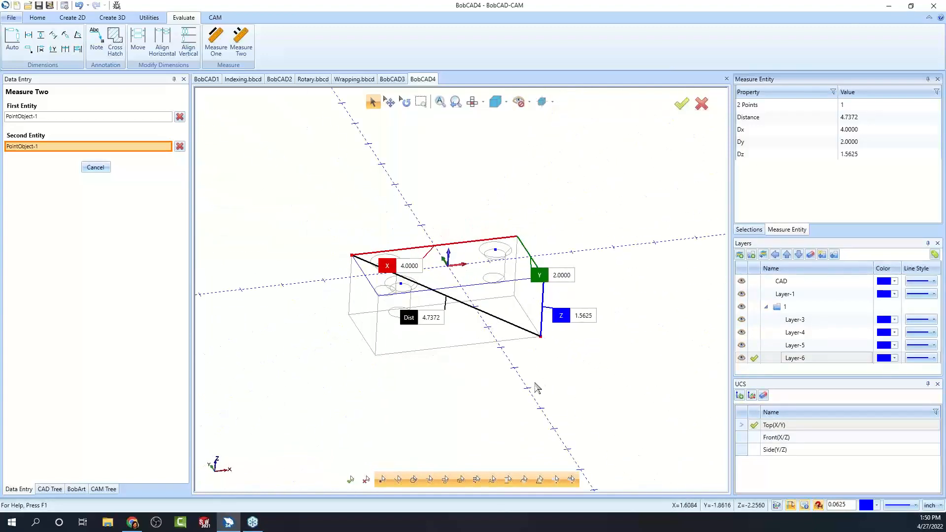
pyautogui.rightClick(455, 154)
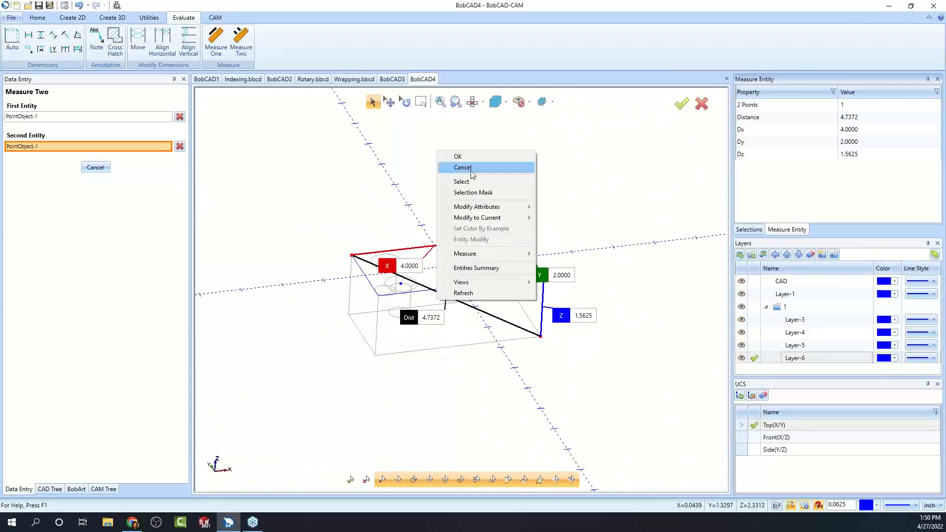
# Leave Measure Two and add an Auto angle dimension at the rectangle's negative-X, positive-Y corner, placed outside the block.
pyautogui.click(469, 171)
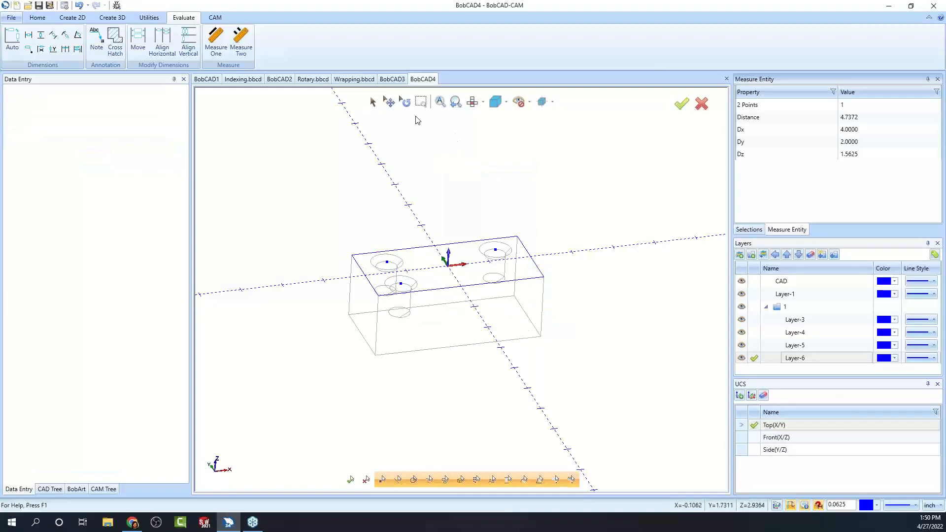
pyautogui.click(15, 46)
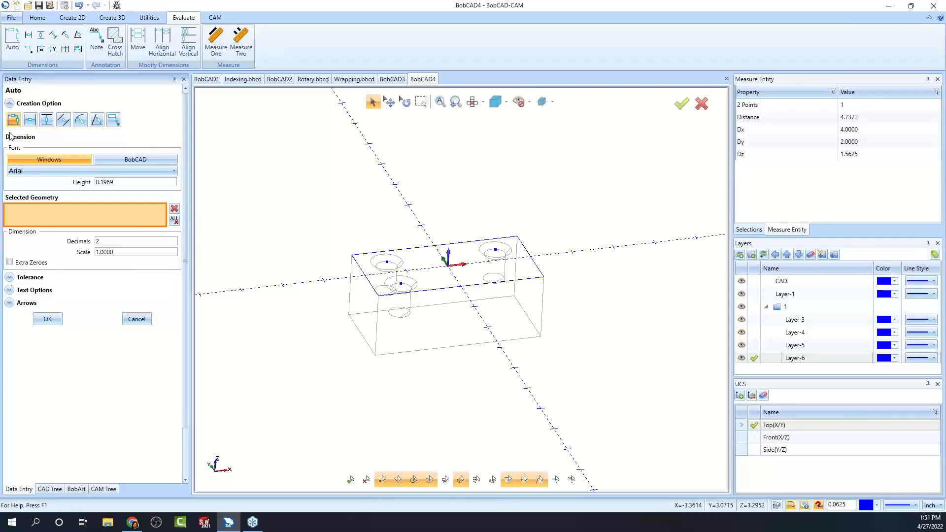
pyautogui.click(380, 254)
pyautogui.click(375, 252)
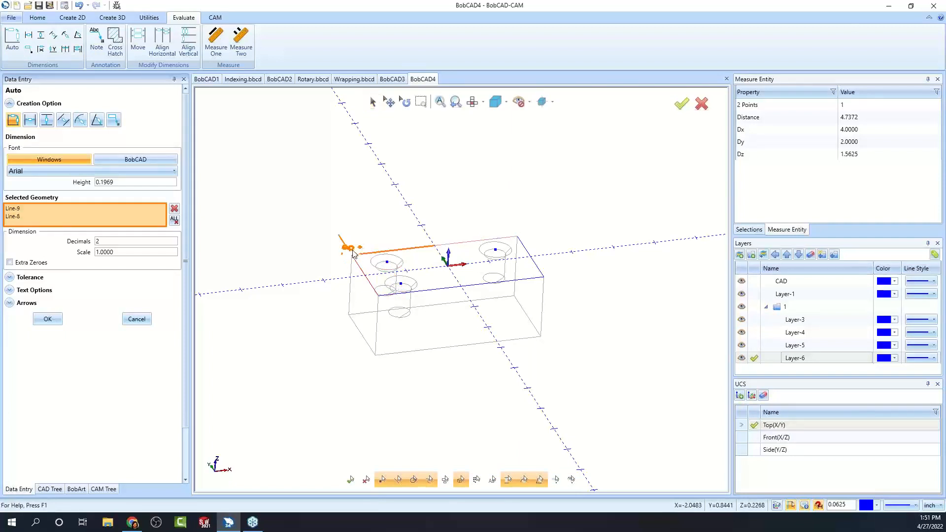
pyautogui.click(325, 242)
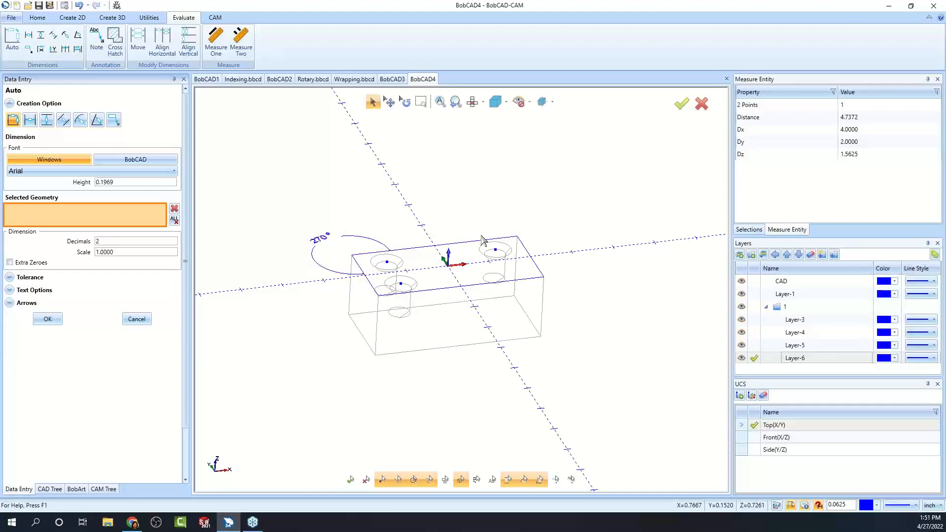
# Dimension the distance between the rectangle's two short edges and the angle at its positive-X, negative-Y corner, and leave the dimension command.
pyautogui.click(530, 256)
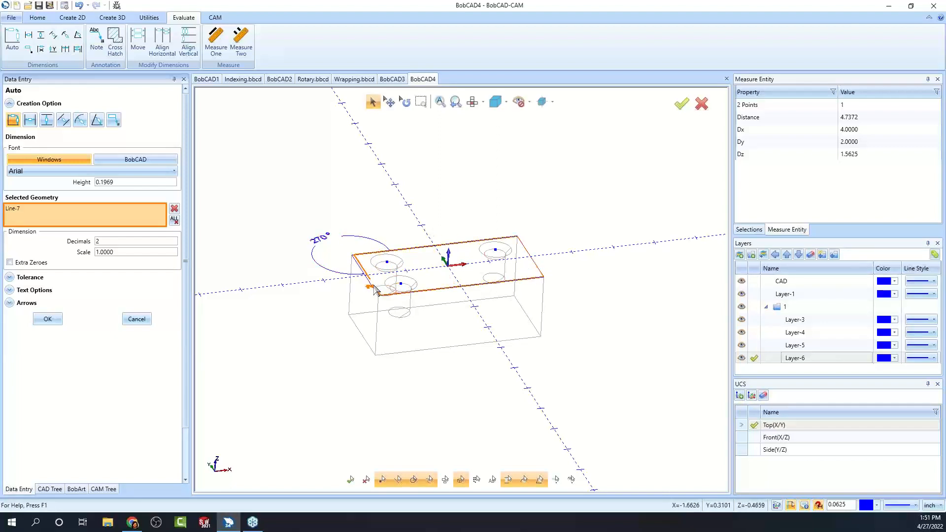
pyautogui.click(486, 359)
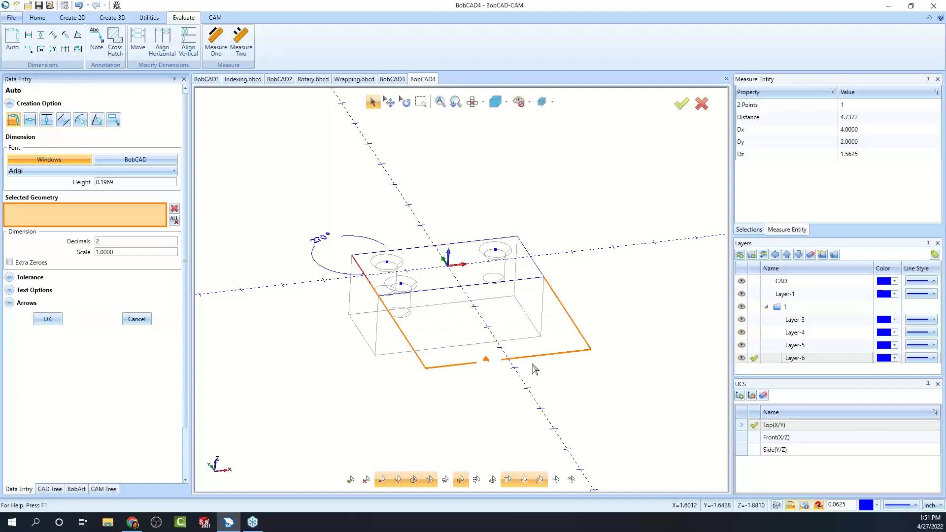
pyautogui.click(528, 283)
pyautogui.click(527, 280)
pyautogui.click(556, 242)
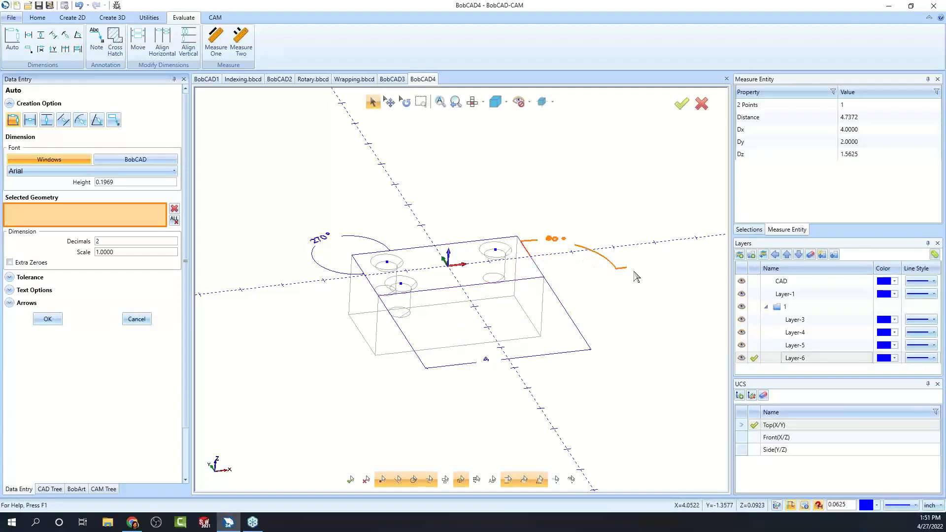
pyautogui.moveTo(435, 282); pyautogui.dragTo(454, 324, button='middle')
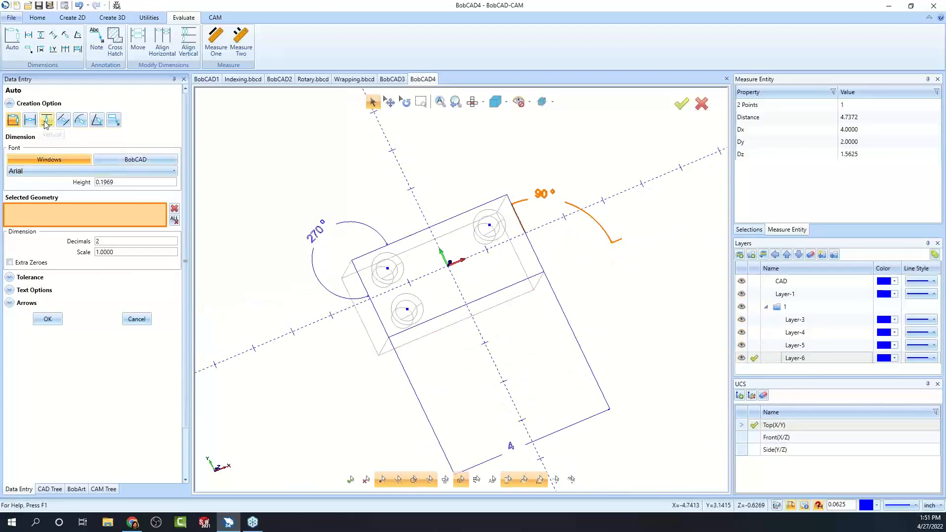
pyautogui.click(67, 122)
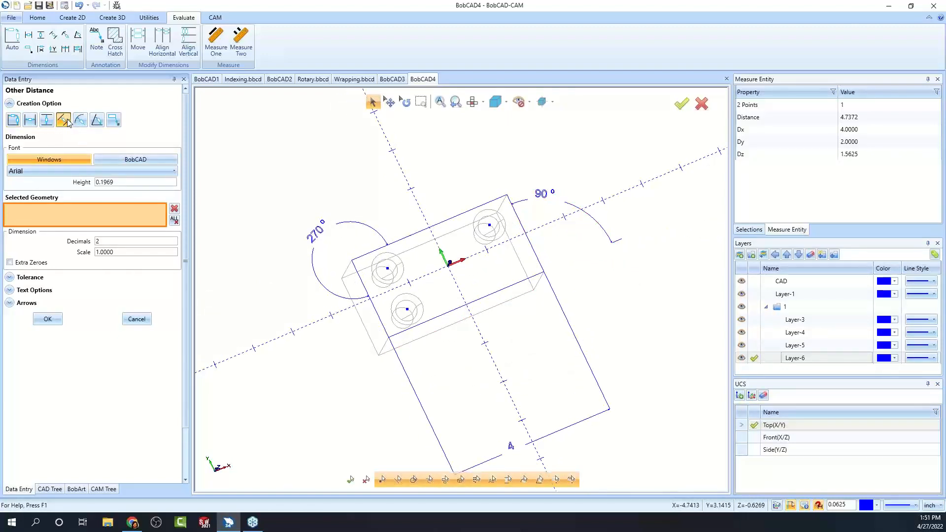
pyautogui.rightClick(428, 164)
pyautogui.click(463, 181)
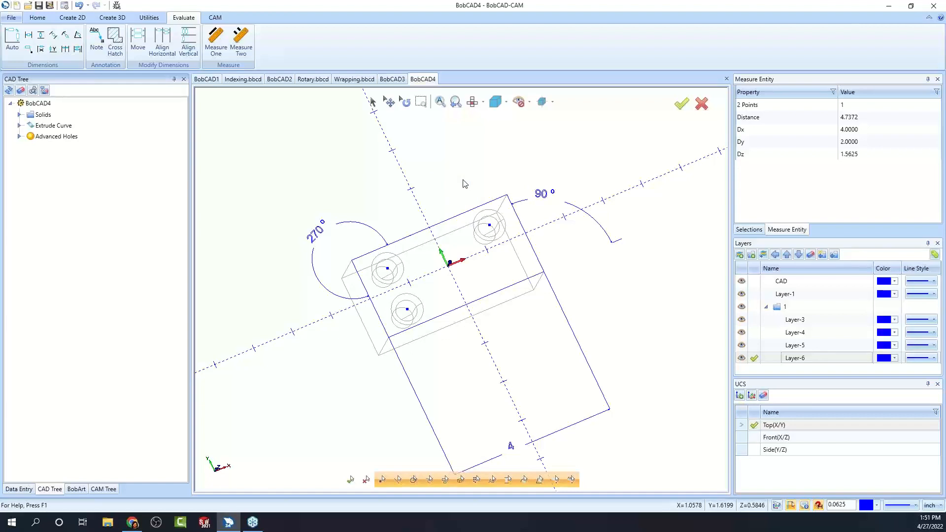
# Enlarge the Layers list and collapse layer folder 1.
pyautogui.click(787, 295)
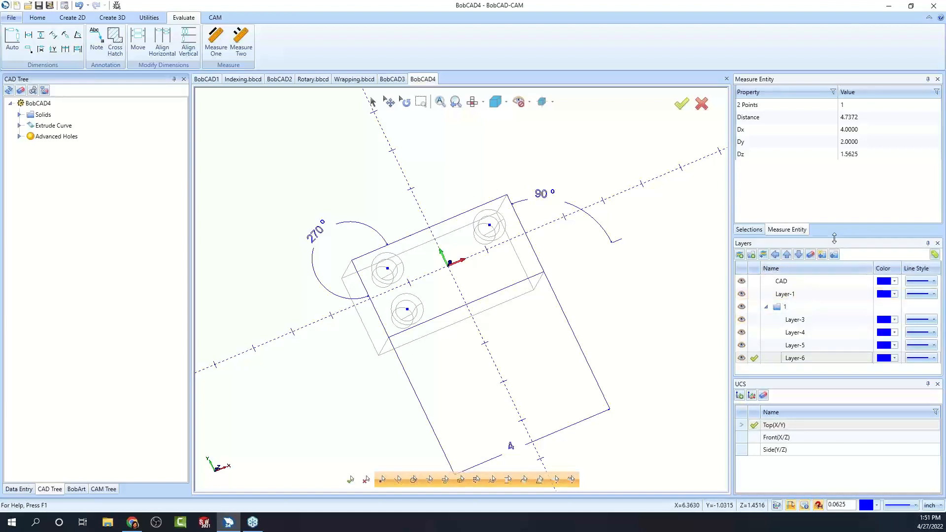
pyautogui.moveTo(835, 239); pyautogui.dragTo(835, 185)
pyautogui.click(765, 253)
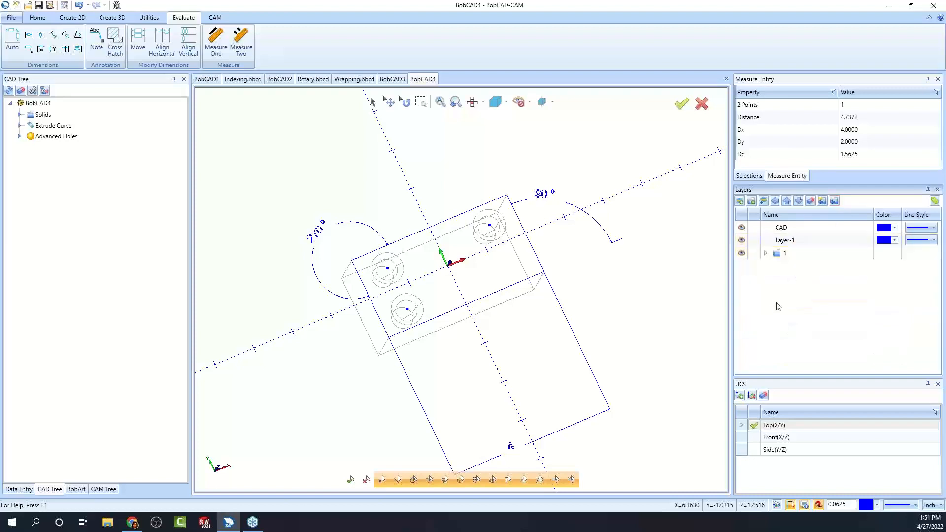
pyautogui.click(766, 253)
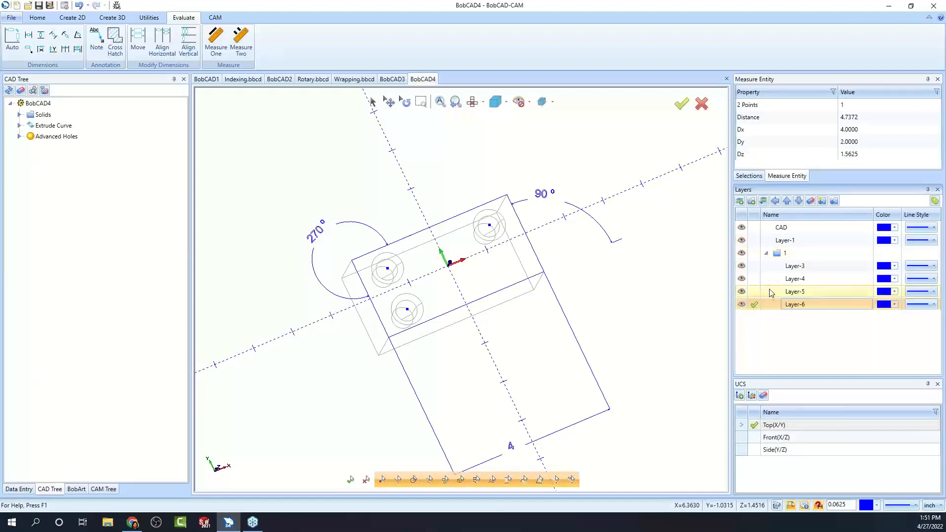
pyautogui.click(766, 255)
pyautogui.click(767, 254)
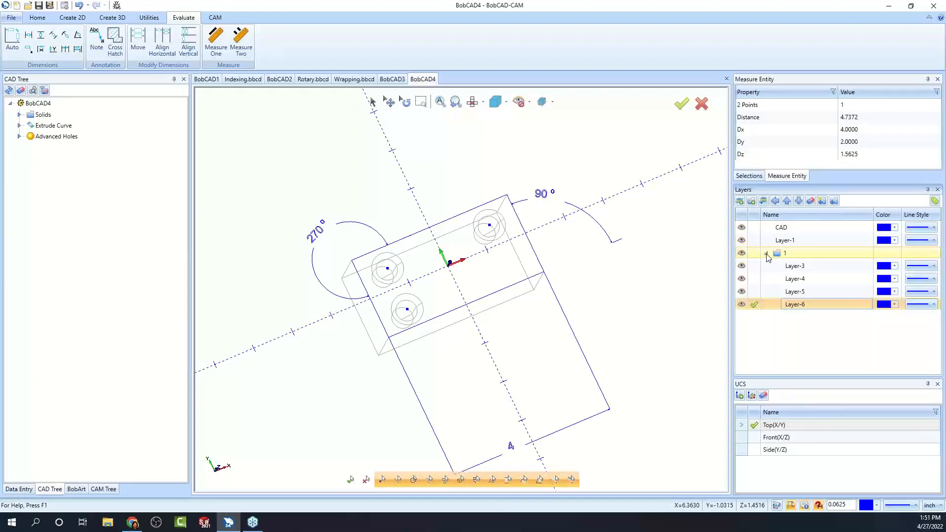
pyautogui.click(767, 254)
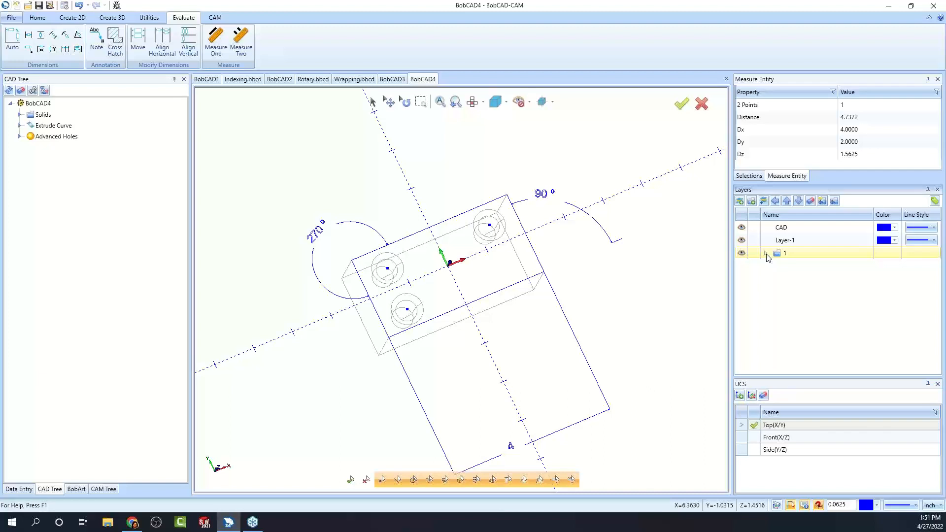
# View the saved Selection 1 and show the CAM tree.
pyautogui.click(750, 177)
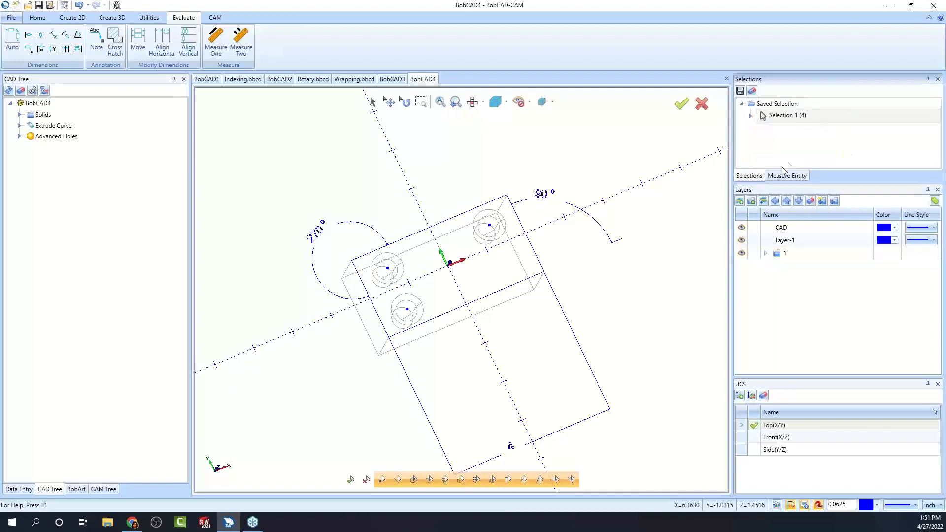
pyautogui.click(787, 119)
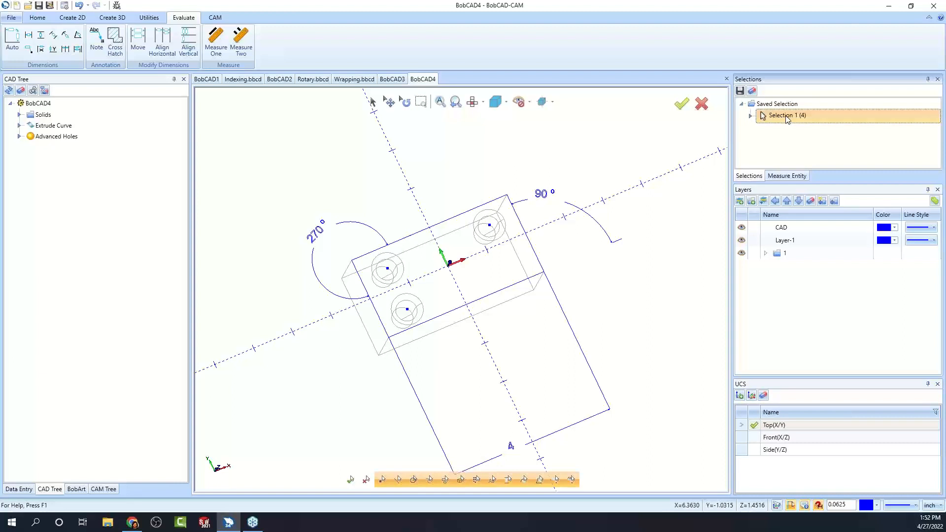
pyautogui.click(103, 489)
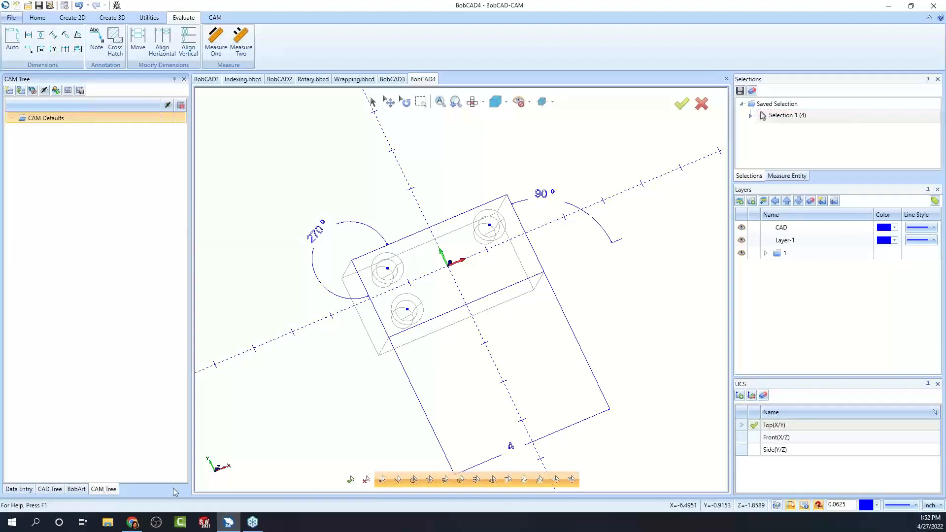
# Close the BobCAD4 document without saving it and close the empty BobCAD3 document.
pyautogui.click(727, 79)
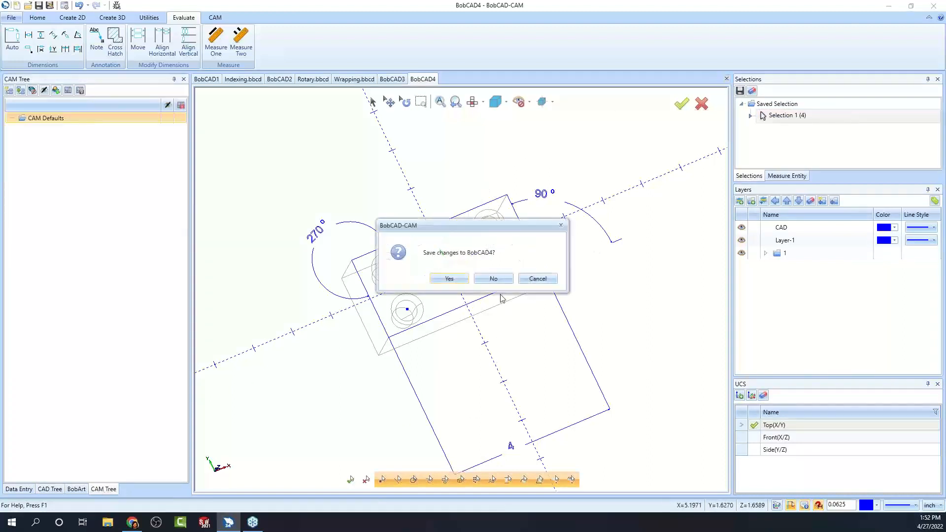
pyautogui.click(494, 279)
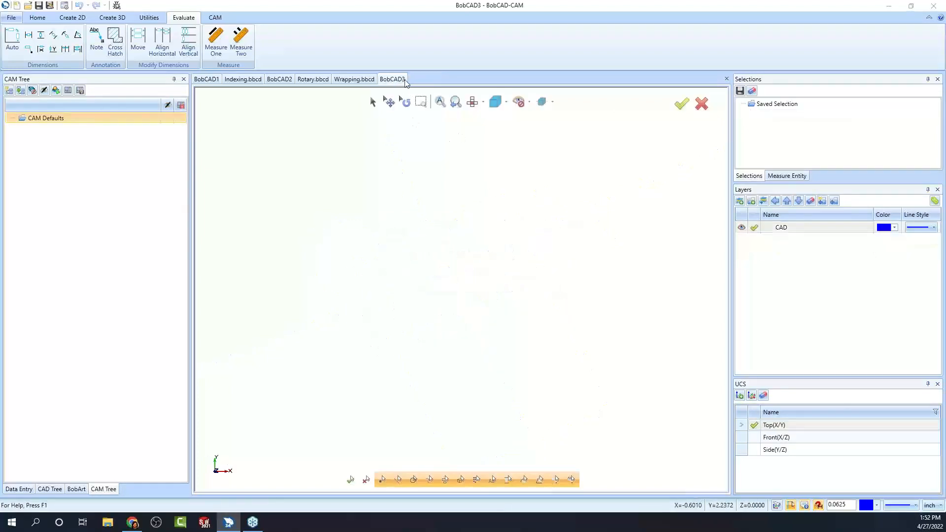
pyautogui.click(726, 80)
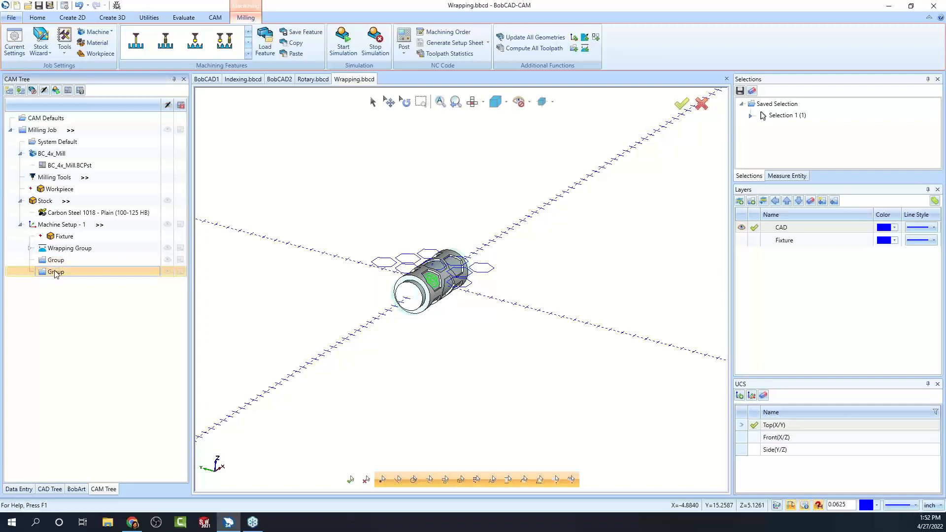
# Open the Add Note window for Machine Setup - 1 and close it without adding a note.
pyautogui.rightClick(58, 225)
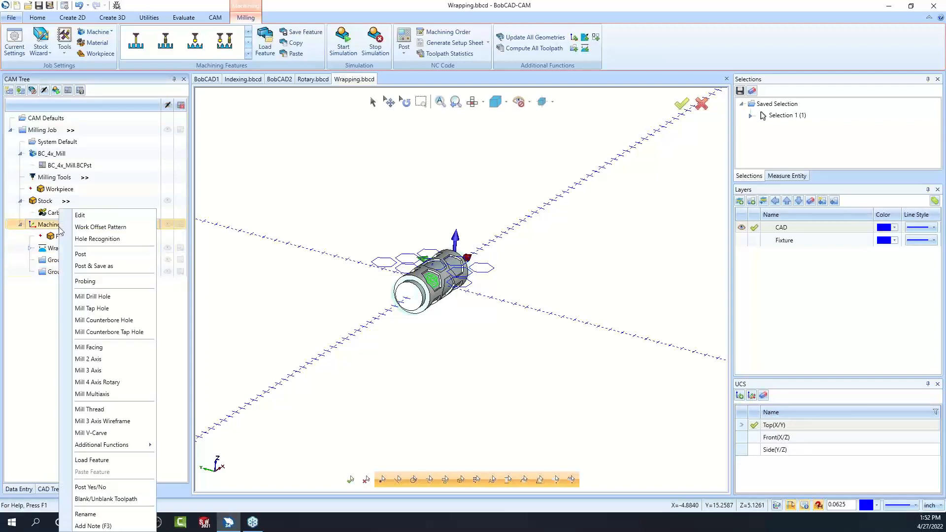
pyautogui.click(93, 525)
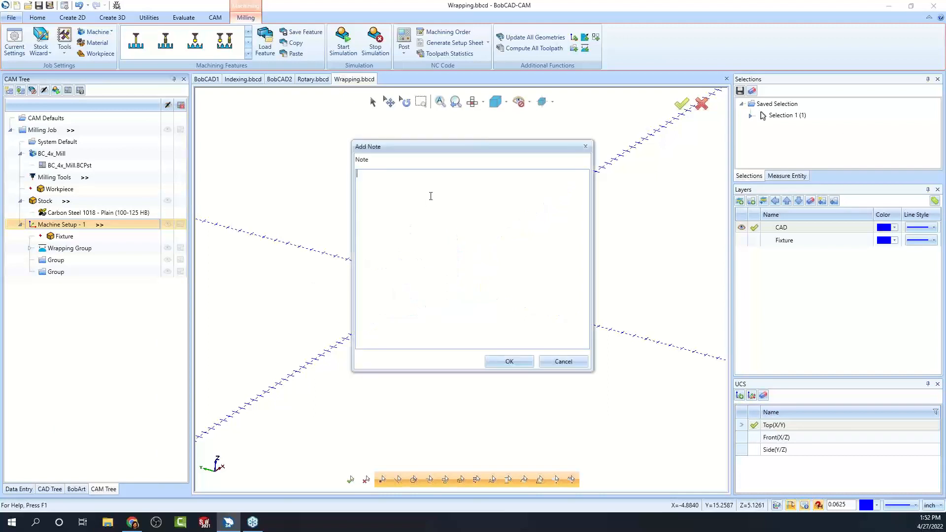
pyautogui.click(585, 146)
# Close the Wrapping.bbcd, Rotary.bbcd and BobCAD2 documents without saving changes.
pyautogui.click(727, 79)
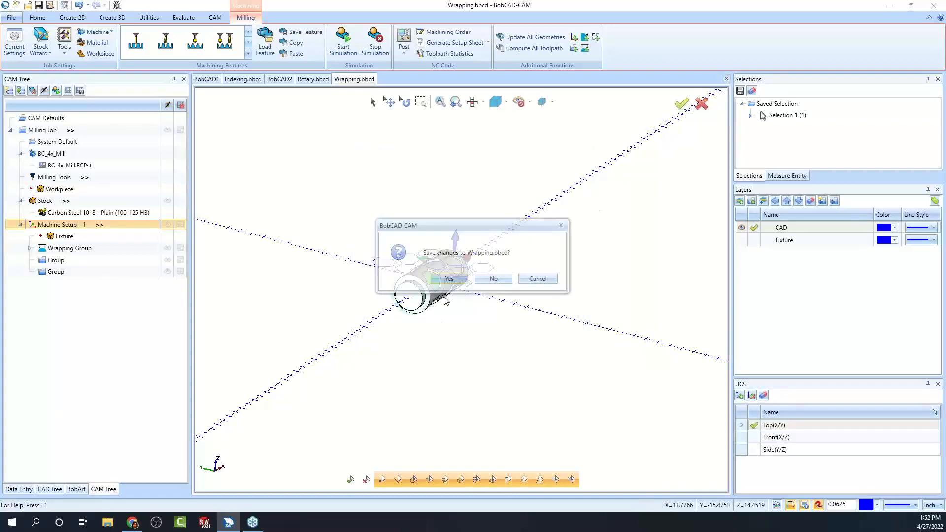
pyautogui.click(495, 274)
pyautogui.click(727, 79)
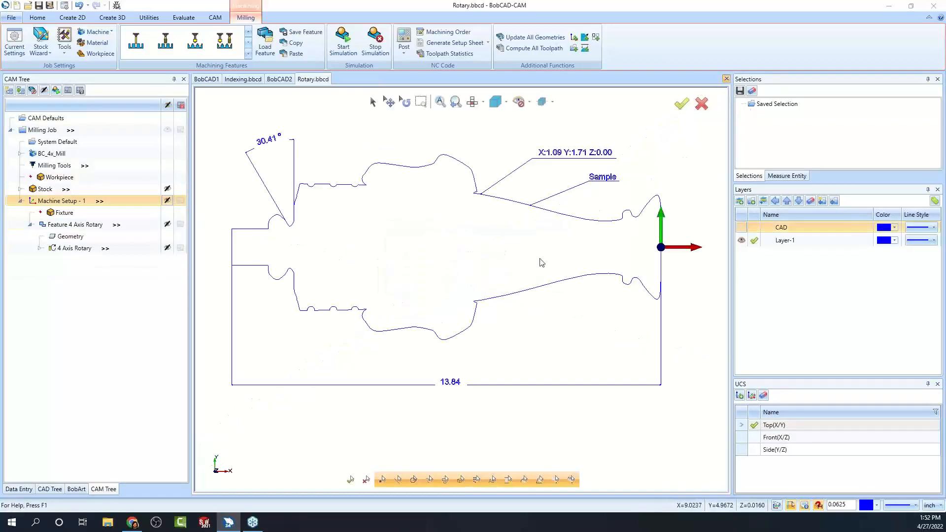
pyautogui.click(493, 277)
pyautogui.click(727, 79)
pyautogui.click(494, 279)
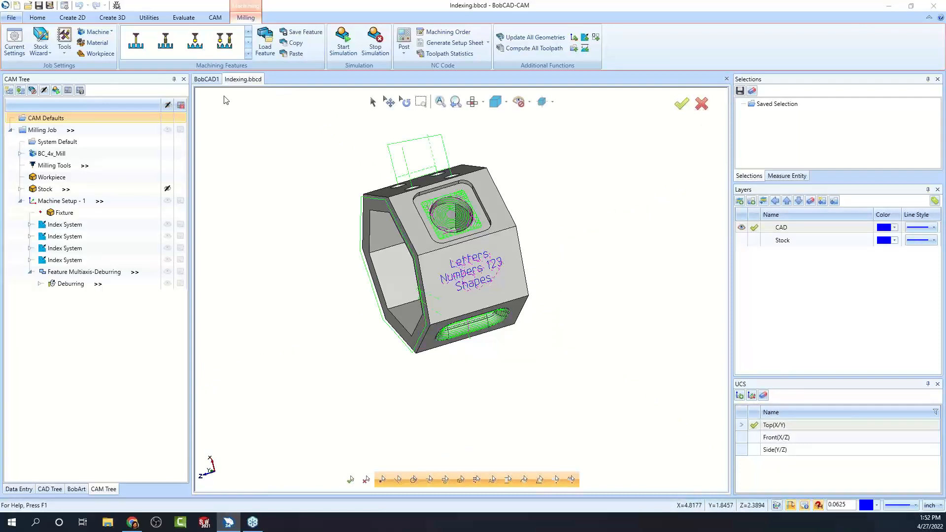
# Inspect the indexing part and its toolpaths in Indexing.bbcd and start its machine simulation.
pyautogui.scroll(-2, 591, 300)
pyautogui.scroll(2, 574, 285)
pyautogui.moveTo(559, 284); pyautogui.dragTo(587, 274, button='middle')
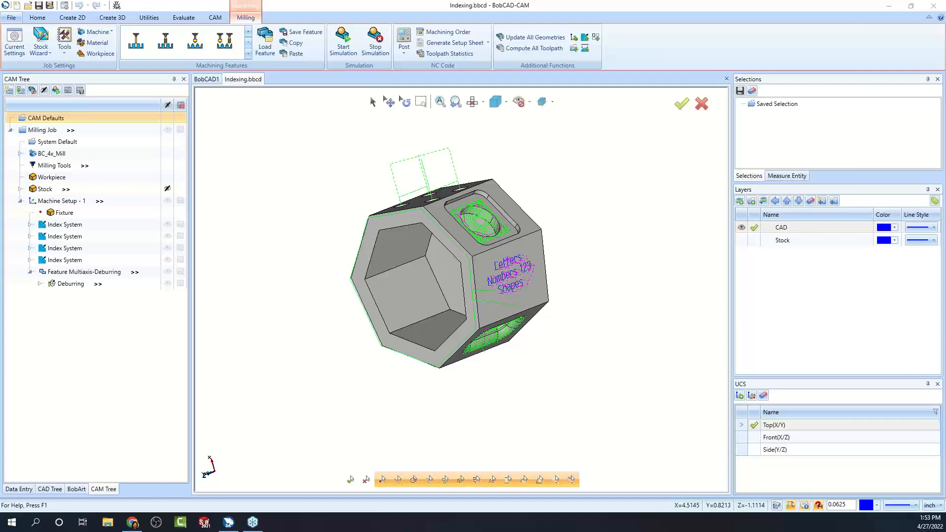
pyautogui.moveTo(587, 343); pyautogui.dragTo(553, 401, button='middle')
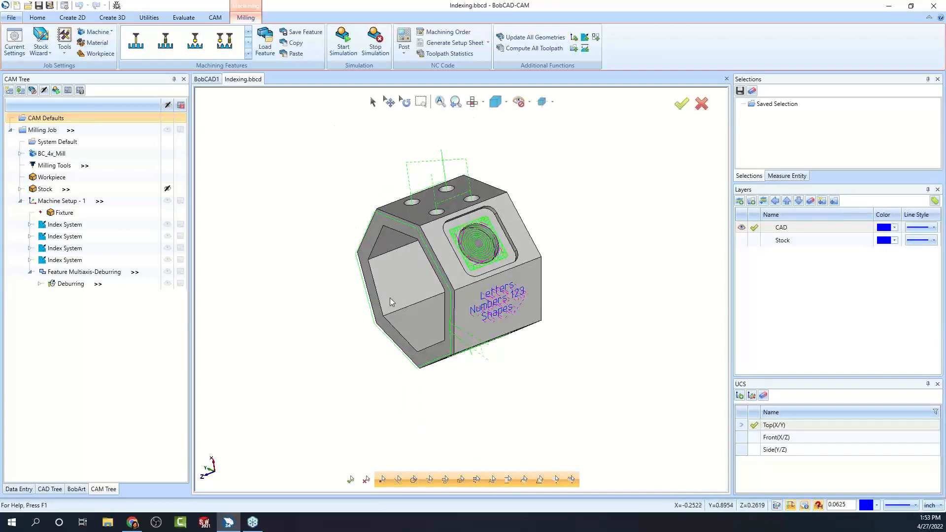
pyautogui.click(343, 42)
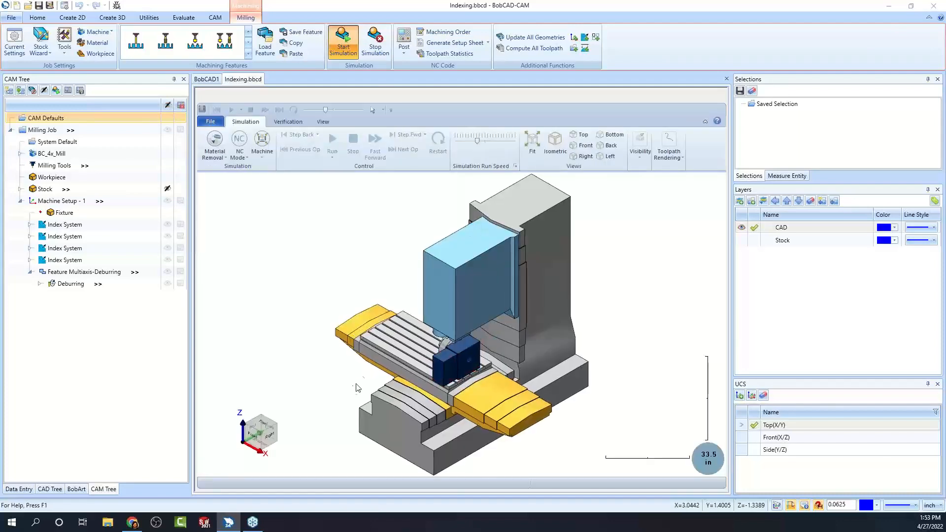
# Examine the milling machine, the rotary chuck and the clamped workpiece in the simulation up close.
pyautogui.moveTo(341, 391); pyautogui.dragTo(462, 359, button='middle')
pyautogui.scroll(2, 496, 249)
pyautogui.scroll(-4, 511, 378)
pyautogui.moveTo(535, 419); pyautogui.dragTo(560, 348, button='middle')
pyautogui.scroll(3, 560, 348)
pyautogui.scroll(2, 522, 308)
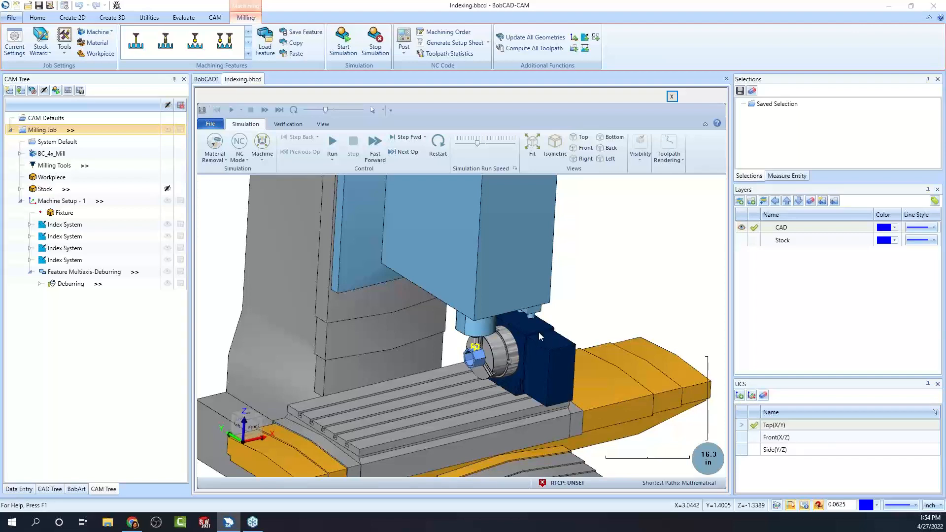
pyautogui.moveTo(540, 336)
pyautogui.mouseDown(button='middle')
pyautogui.moveTo(523, 296)
pyautogui.moveTo(541, 336)
pyautogui.mouseUp(button='middle')
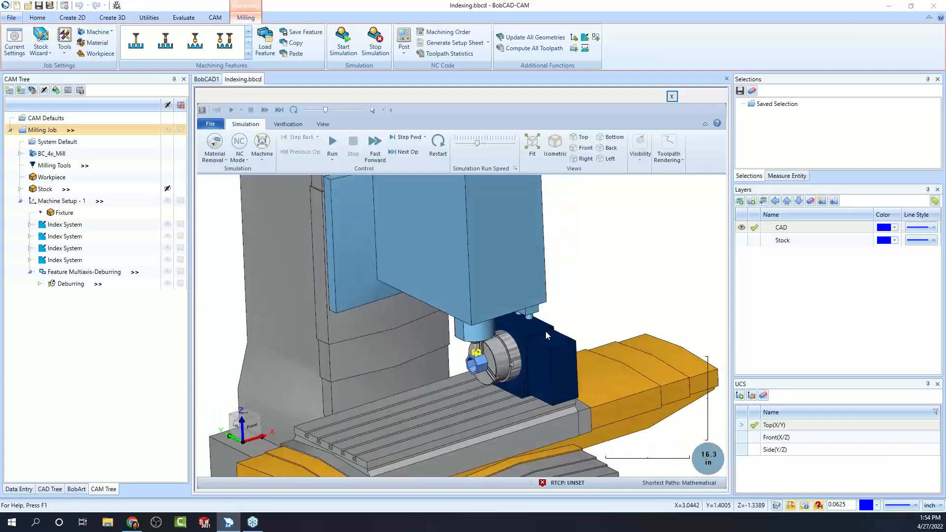
pyautogui.scroll(-4, 505, 237)
pyautogui.scroll(6, 484, 321)
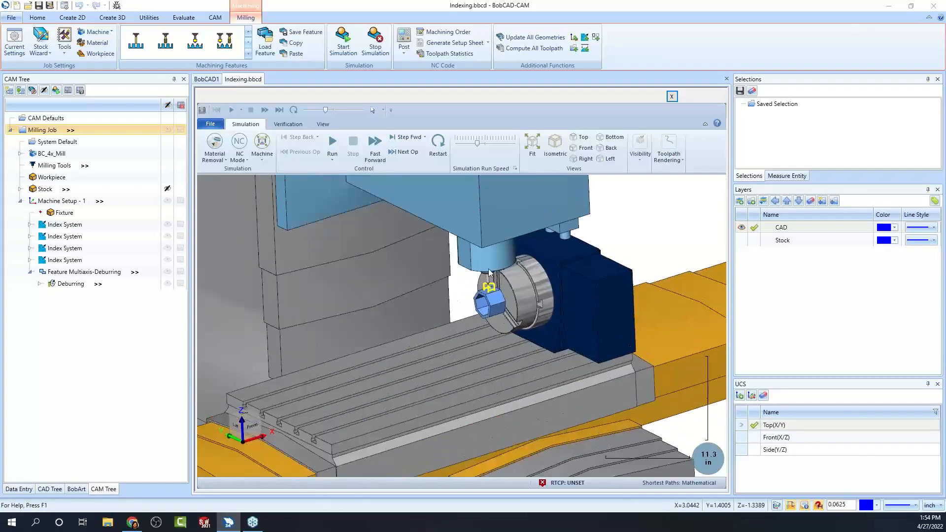
pyautogui.scroll(4, 483, 275)
# Run the machining simulation, pause it, and check the Machine options for workpiece/stock focus.
pyautogui.click(333, 144)
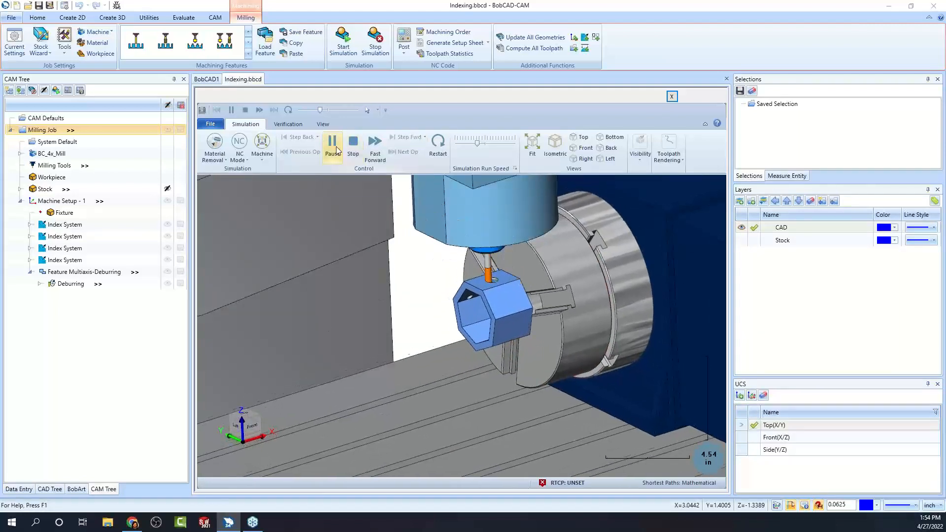
pyautogui.click(262, 153)
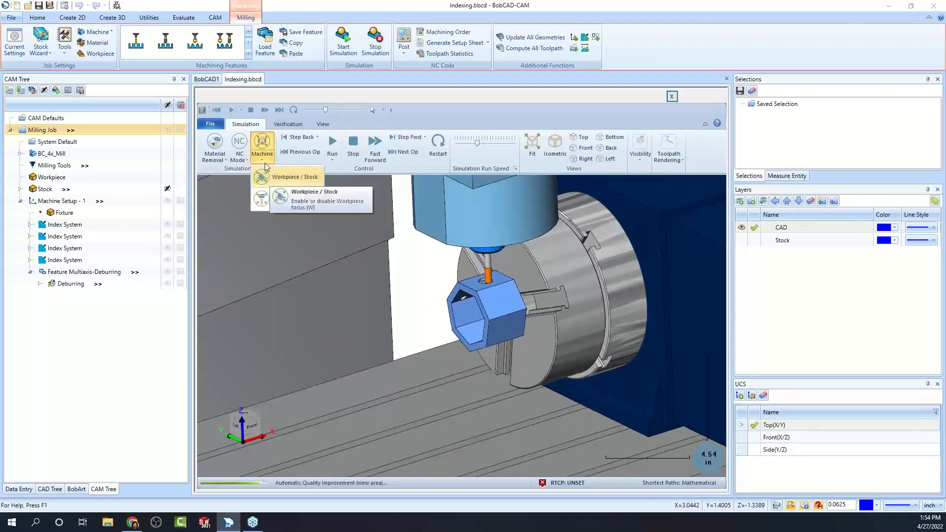
pyautogui.click(264, 159)
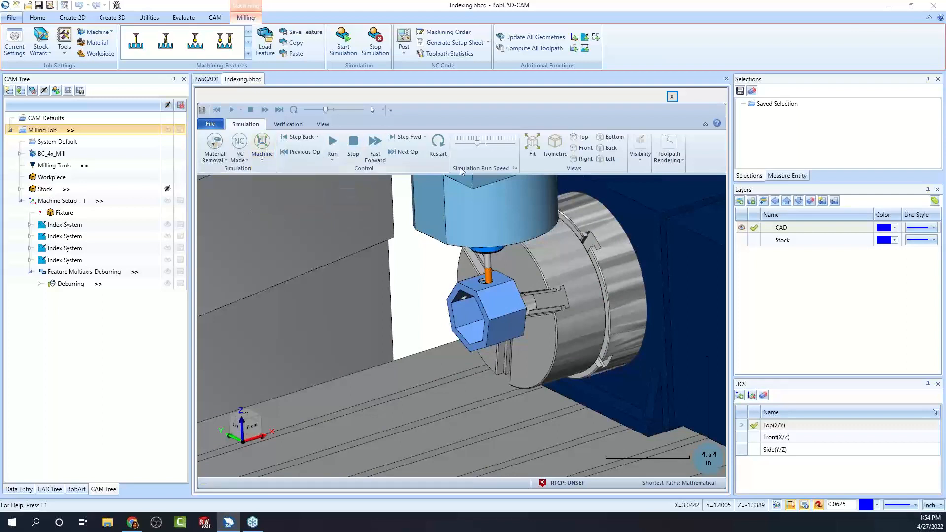
# Run the machining simulation of the indexing part through to the end and examine the machined part up close.
pyautogui.click(333, 146)
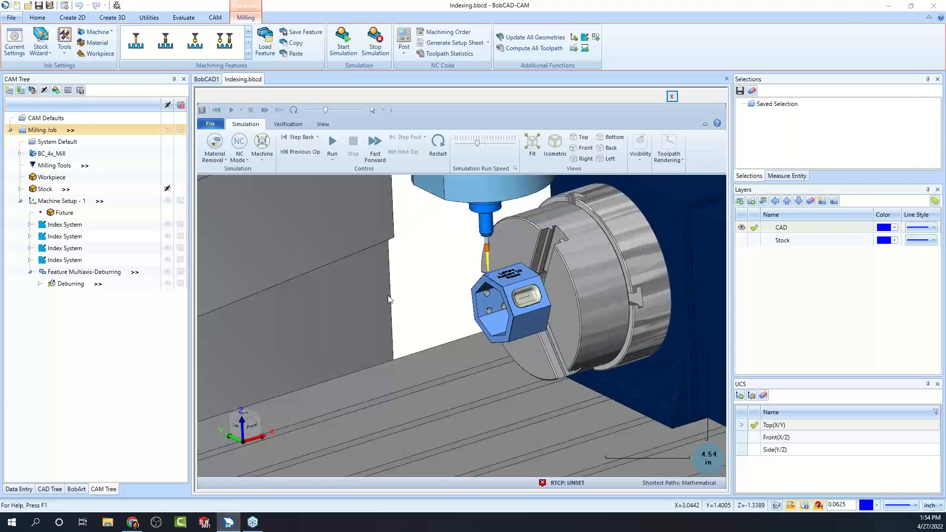
pyautogui.scroll(4, 504, 327)
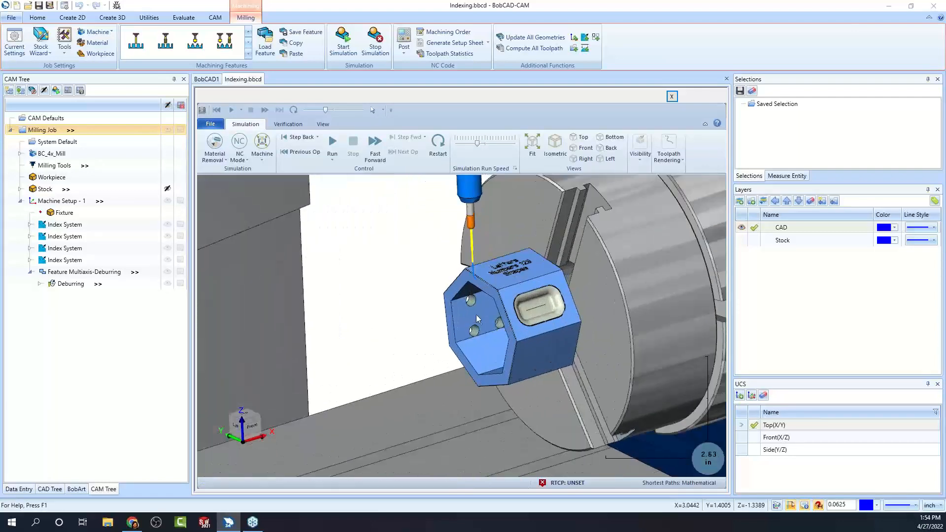
pyautogui.scroll(-2, 476, 315)
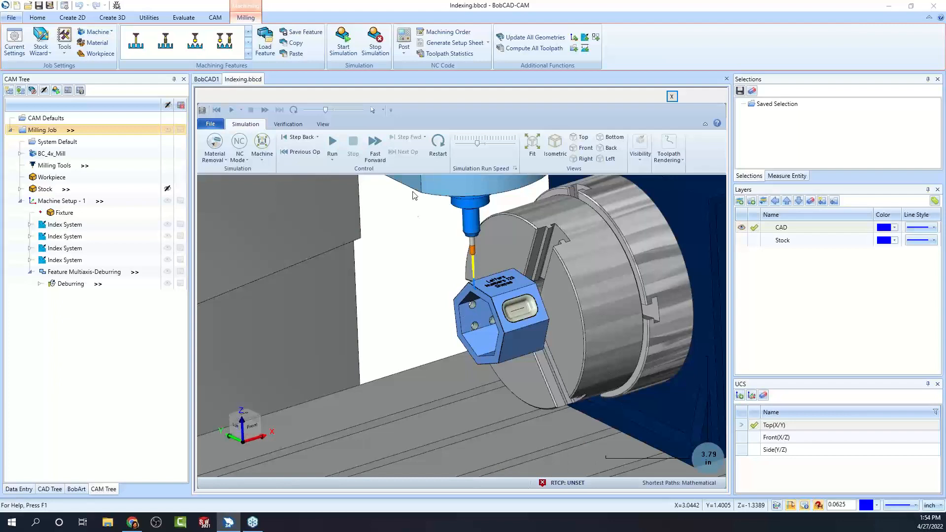
# Restart the simulation, skip to the next operation, run it through again, inspect the tool at the chuck, and close the simulation.
pyautogui.click(435, 148)
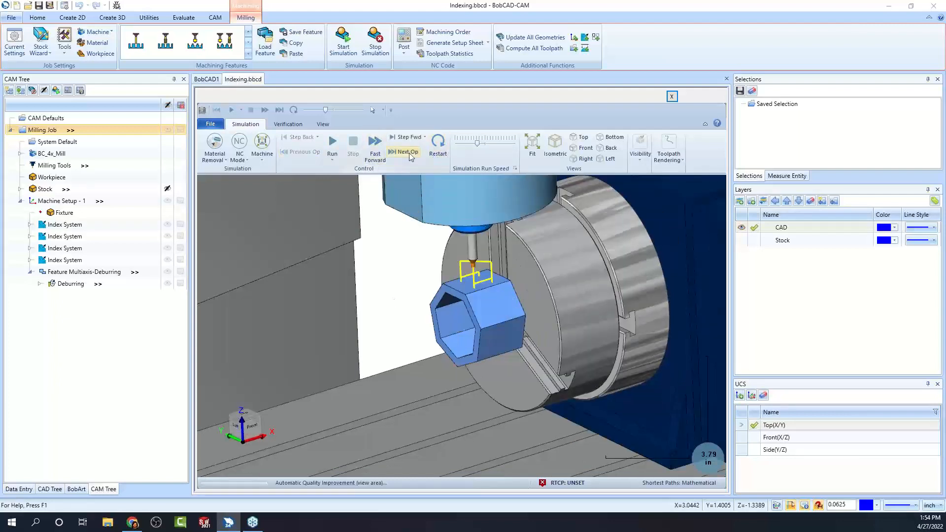
pyautogui.click(408, 152)
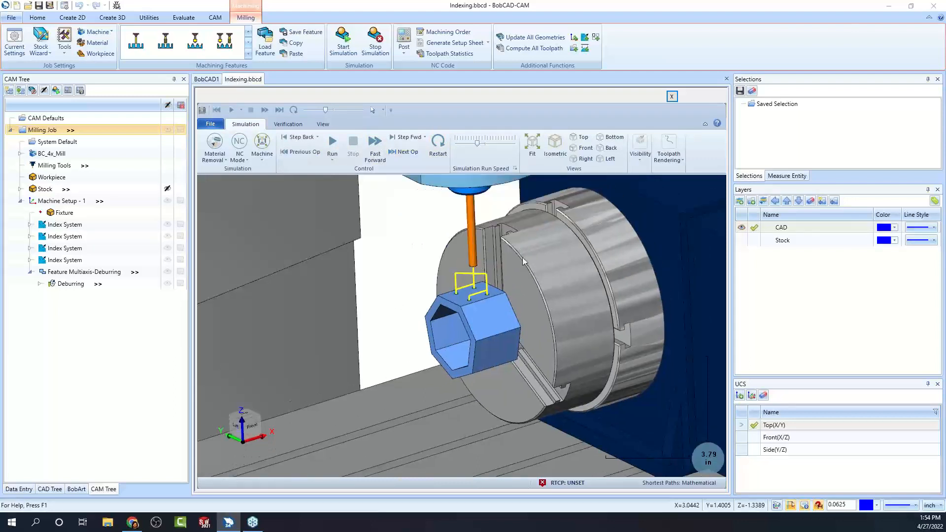
pyautogui.click(333, 147)
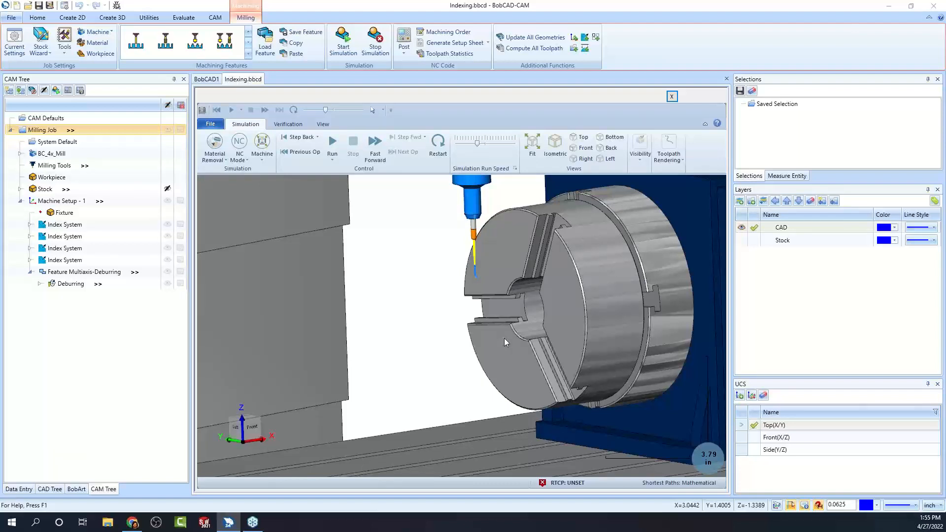
pyautogui.scroll(3, 477, 237)
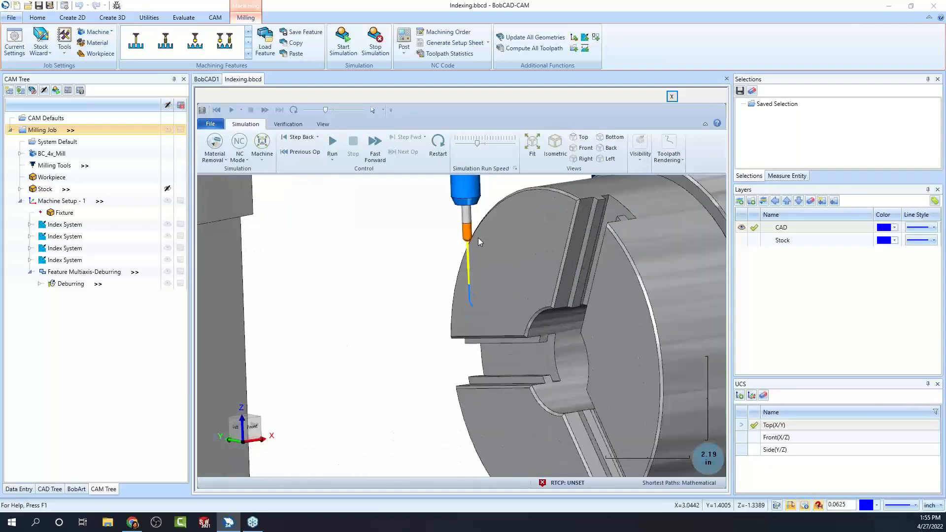
pyautogui.scroll(-3, 523, 235)
pyautogui.scroll(-3, 488, 240)
pyautogui.moveTo(509, 258); pyautogui.dragTo(528, 273, button='middle')
pyautogui.click(672, 97)
# Copy the solid part from Indexing.bbcd and paste it into a new document.
pyautogui.moveTo(563, 329)
pyautogui.mouseDown(button='middle')
pyautogui.moveTo(619, 325)
pyautogui.moveTo(556, 332)
pyautogui.mouseUp(button='middle')
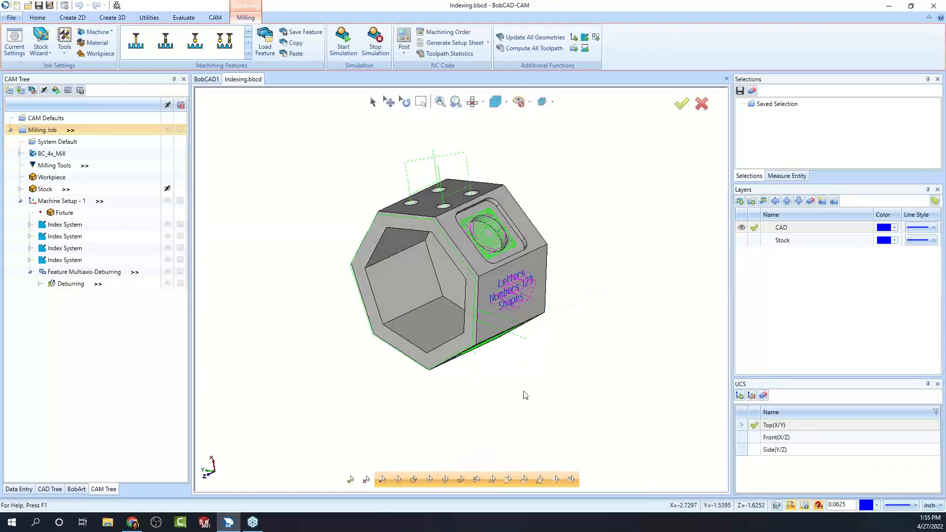
pyautogui.click(373, 102)
pyautogui.click(38, 18)
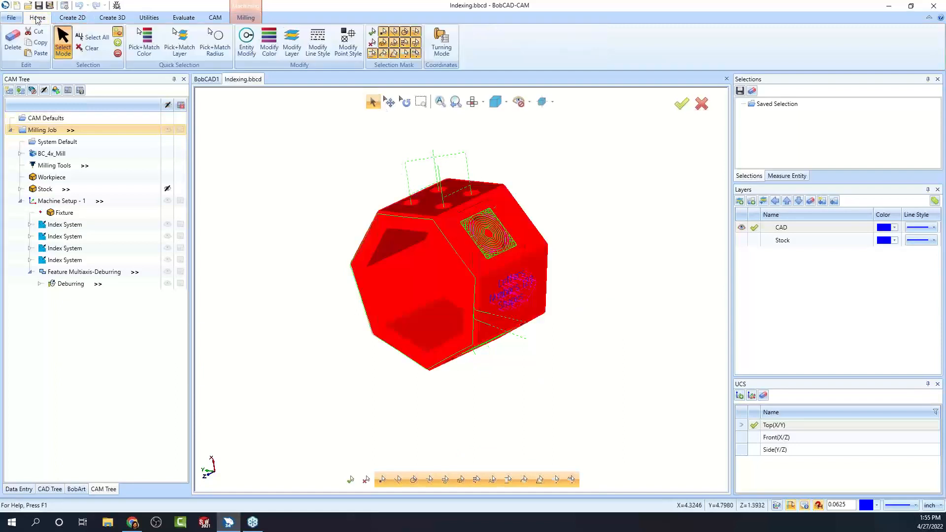
pyautogui.rightClick(301, 187)
pyautogui.click(321, 203)
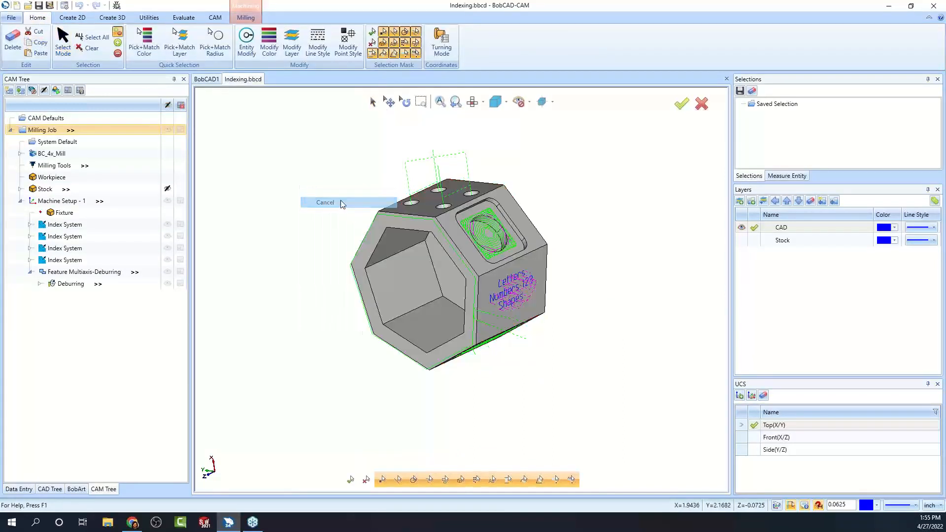
pyautogui.click(17, 6)
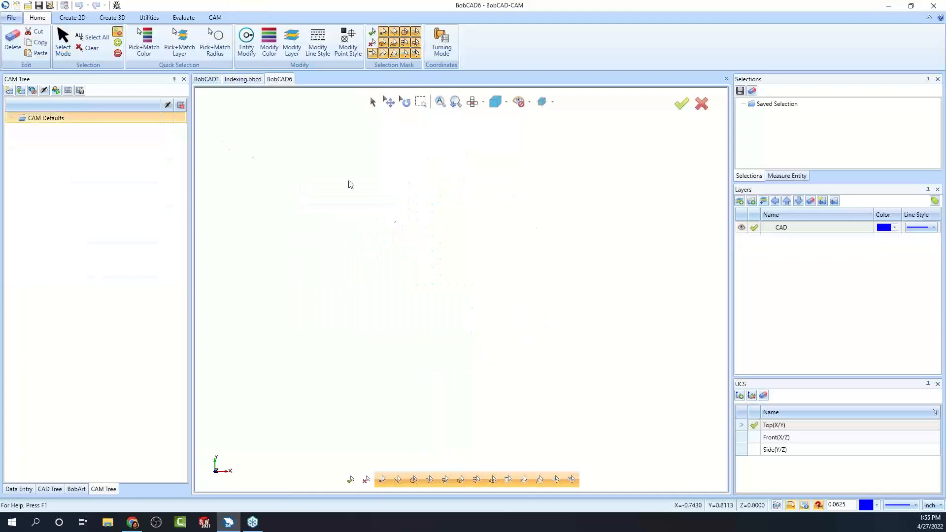
pyautogui.click(38, 53)
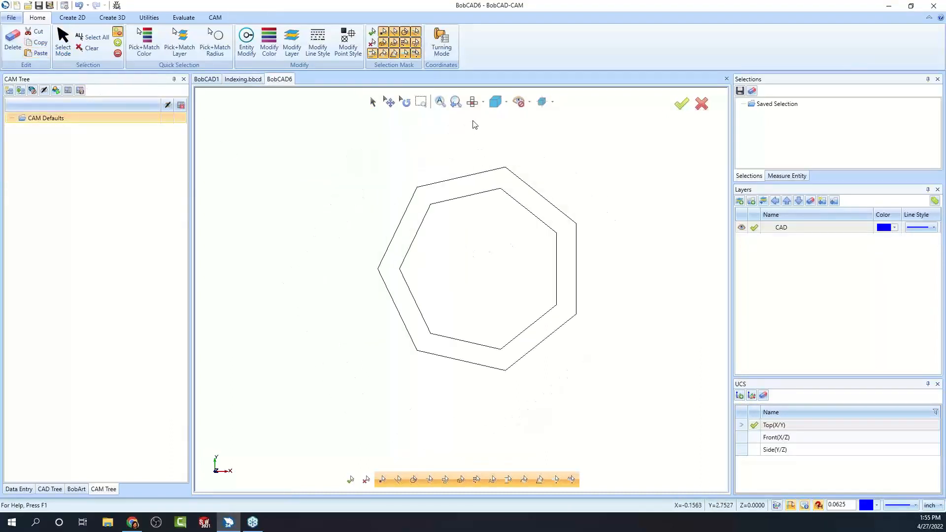
pyautogui.scroll(-3, 506, 308)
pyautogui.moveTo(522, 377)
pyautogui.mouseDown(button='middle')
pyautogui.moveTo(552, 318)
pyautogui.moveTo(550, 329)
pyautogui.mouseUp(button='middle')
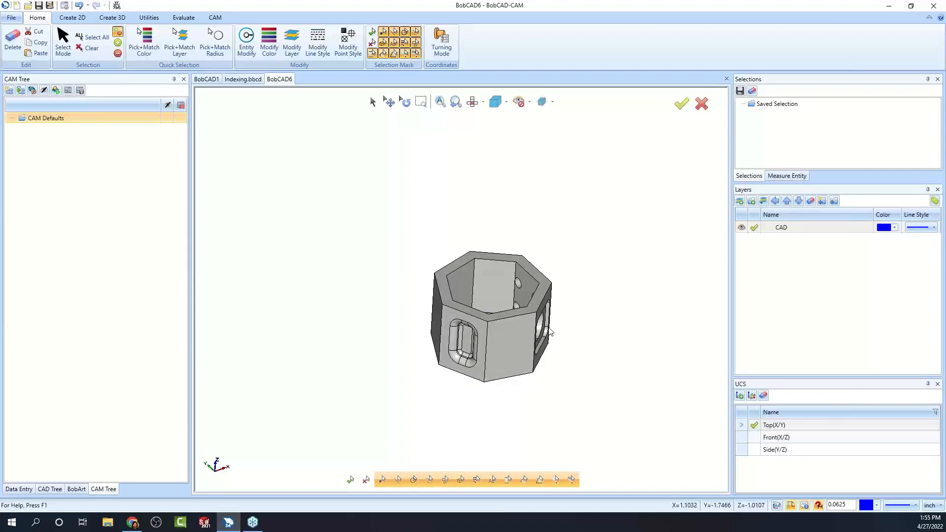
# Show the X-Y axis and the origin gnomon through the current document's display settings.
pyautogui.moveTo(564, 365); pyautogui.dragTo(556, 347, button='middle')
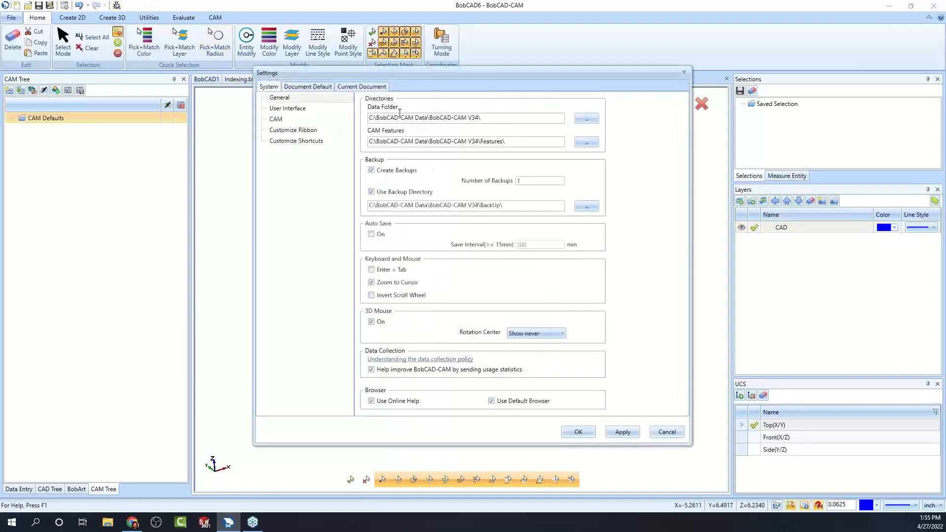
pyautogui.click(361, 89)
pyautogui.click(284, 109)
pyautogui.click(372, 191)
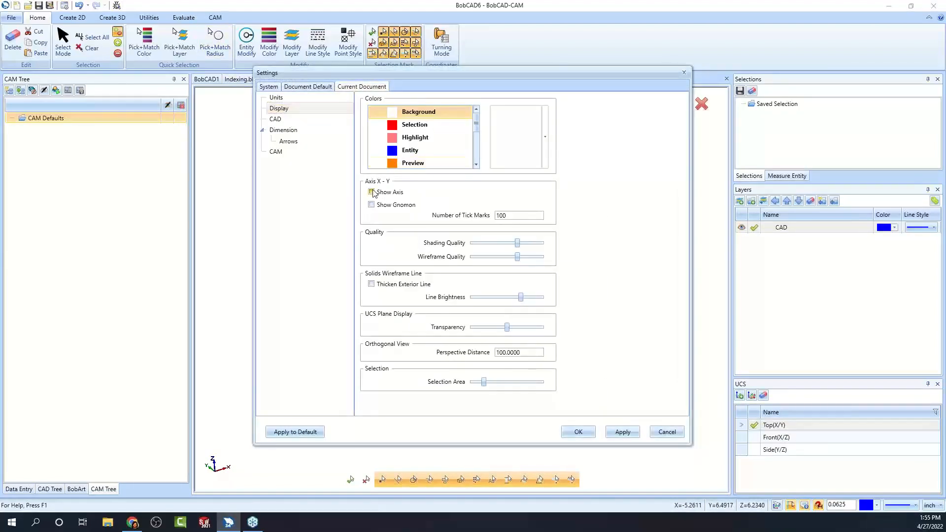
pyautogui.click(578, 432)
pyautogui.moveTo(493, 295)
pyautogui.mouseDown(button='middle')
pyautogui.moveTo(495, 272)
pyautogui.moveTo(494, 292)
pyautogui.mouseUp(button='middle')
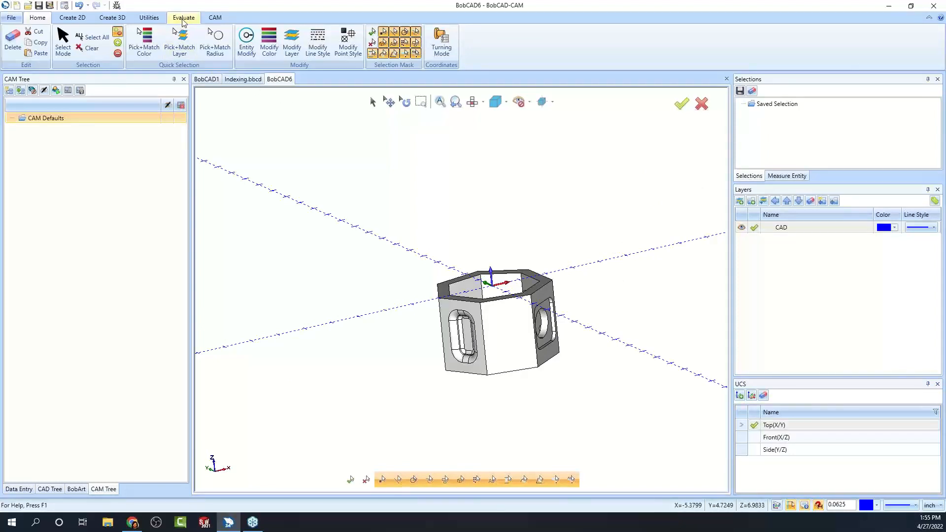
# Rotate the pasted solid -90 degrees around the Y axis about the origin.
pyautogui.click(155, 18)
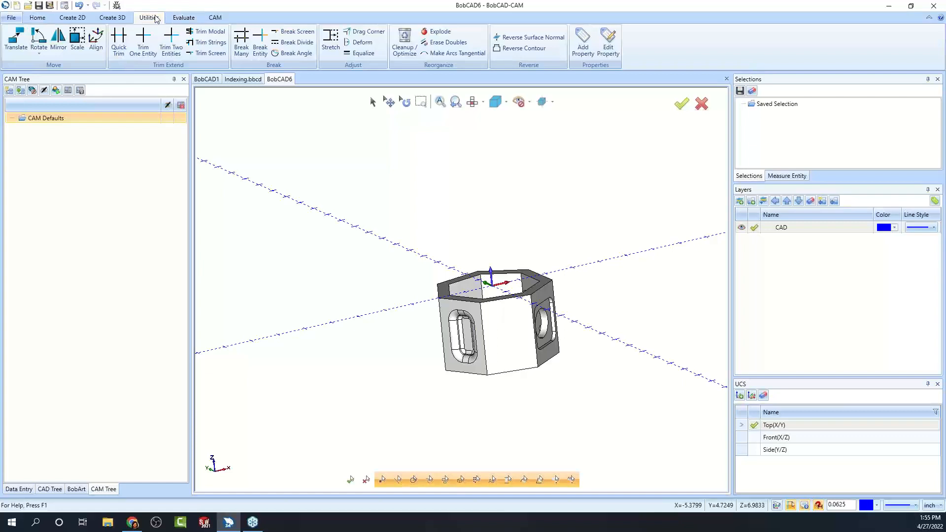
pyautogui.click(39, 37)
pyautogui.moveTo(394, 191); pyautogui.dragTo(607, 427)
pyautogui.moveTo(456, 223); pyautogui.dragTo(382, 289)
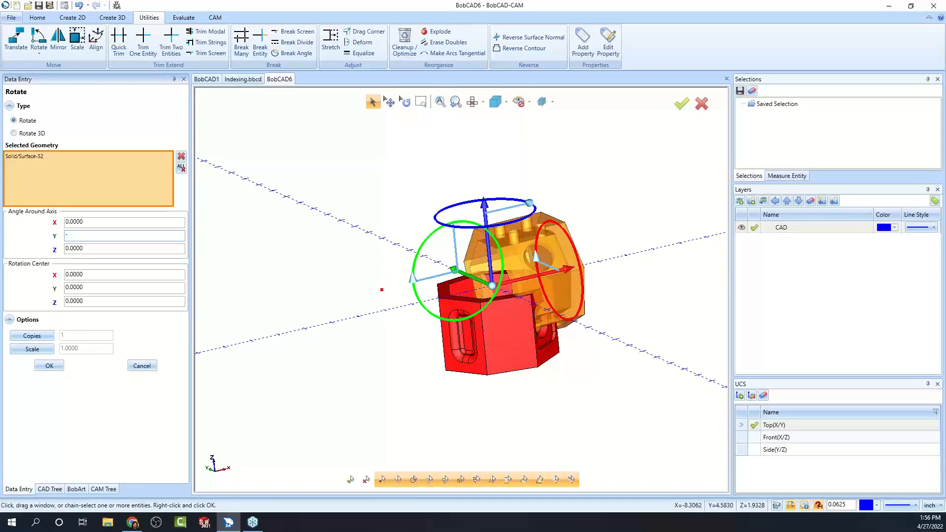
pyautogui.write('0')
pyautogui.press('Tab')
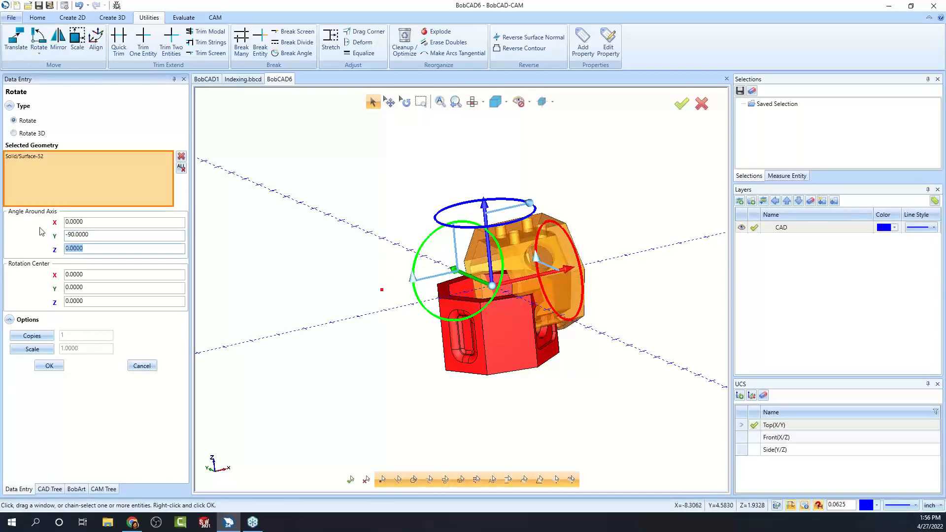
pyautogui.click(51, 368)
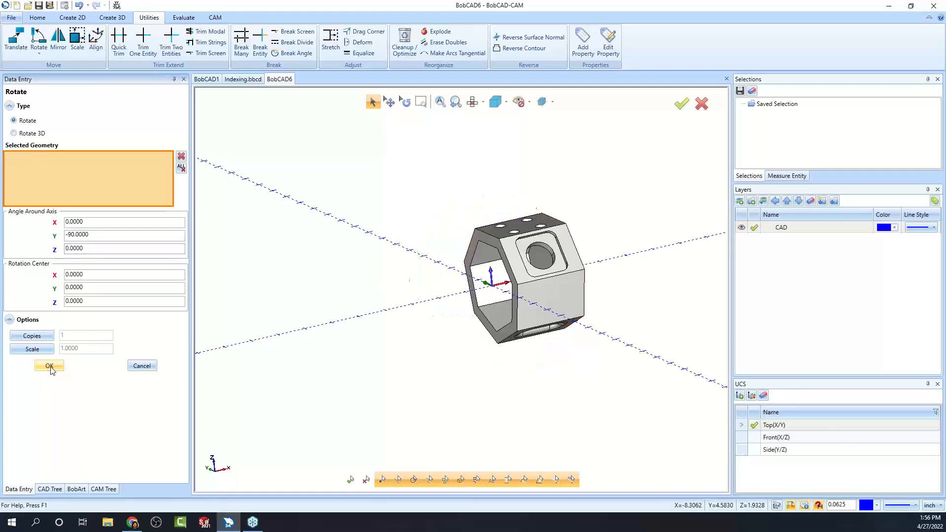
pyautogui.moveTo(450, 316); pyautogui.dragTo(471, 310, button='middle')
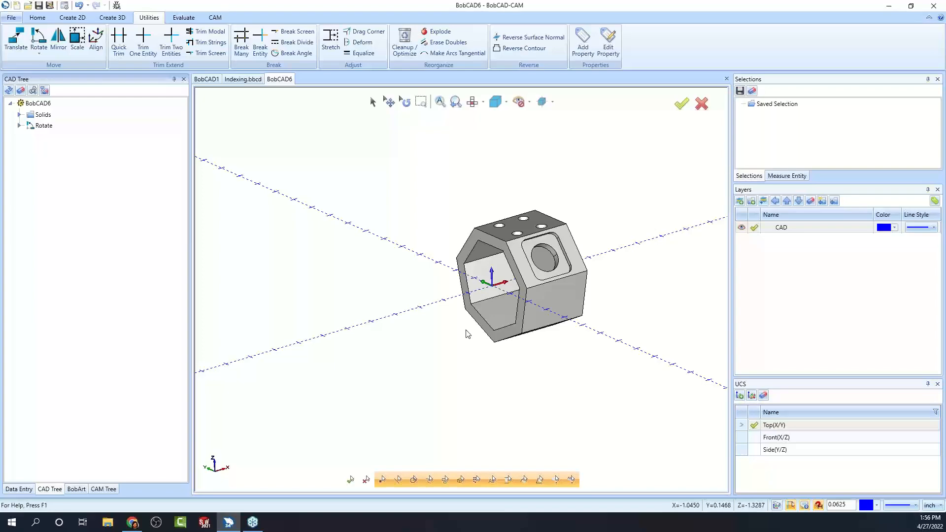
# Measure the coordinates of a point on the upper edge of the part's far end face.
pyautogui.moveTo(605, 339)
pyautogui.mouseDown(button='middle')
pyautogui.moveTo(572, 333)
pyautogui.moveTo(603, 335)
pyautogui.mouseUp(button='middle')
pyautogui.moveTo(593, 245); pyautogui.dragTo(478, 317, button='middle')
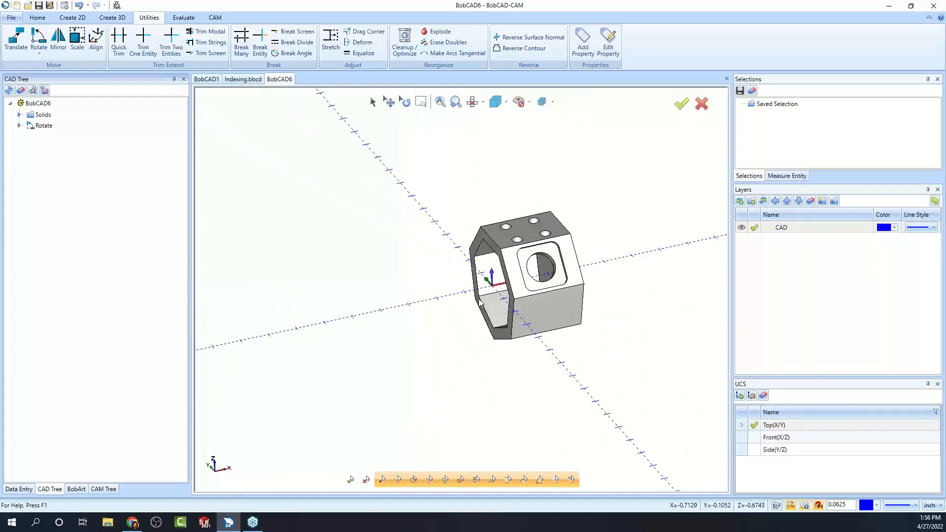
pyautogui.moveTo(624, 369); pyautogui.dragTo(583, 368, button='middle')
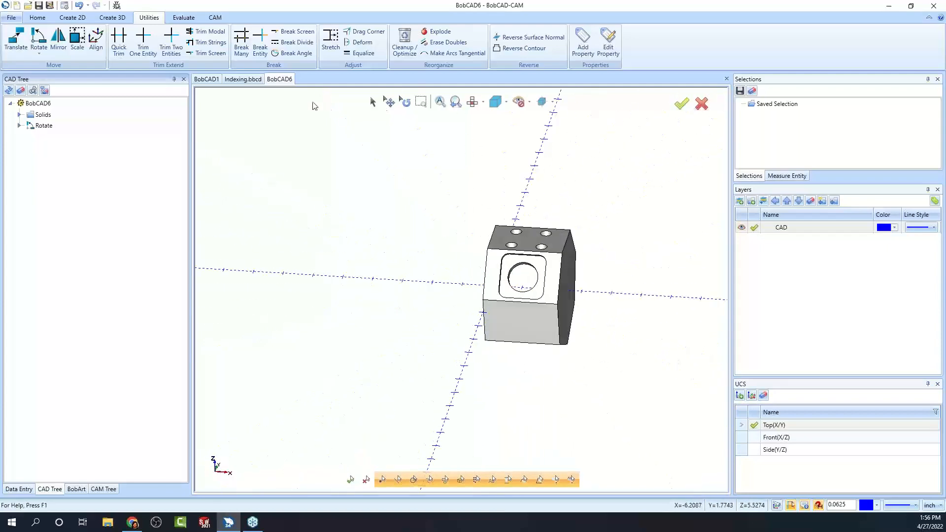
pyautogui.click(184, 17)
pyautogui.click(216, 40)
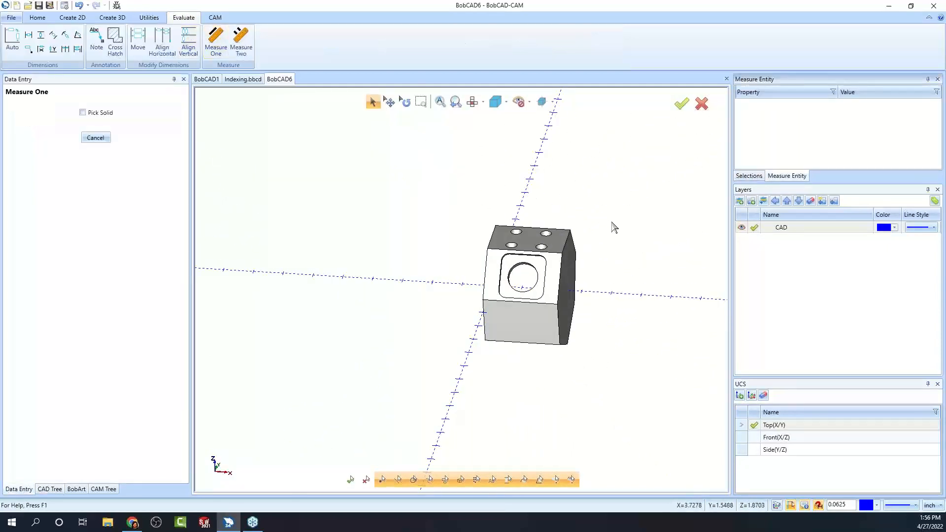
pyautogui.click(567, 242)
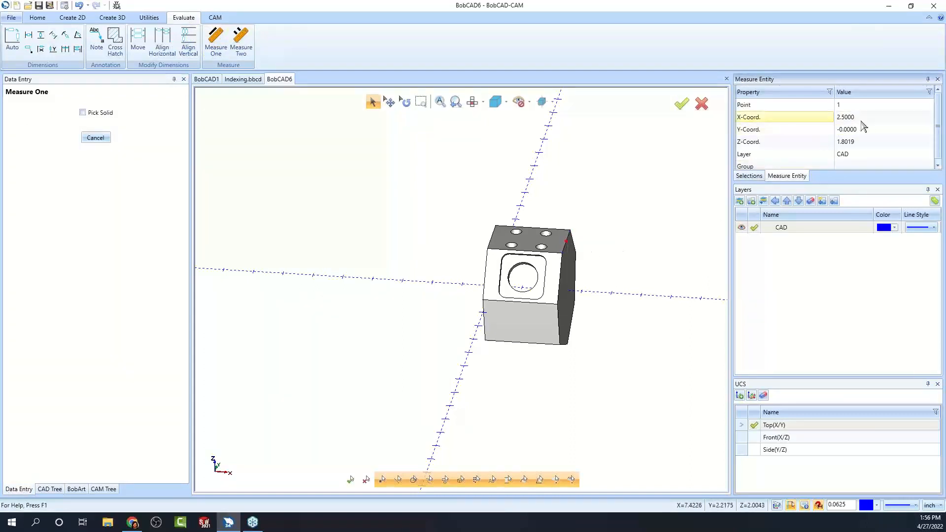
pyautogui.rightClick(326, 202)
pyautogui.click(346, 220)
pyautogui.moveTo(416, 317); pyautogui.dragTo(480, 351, button='middle')
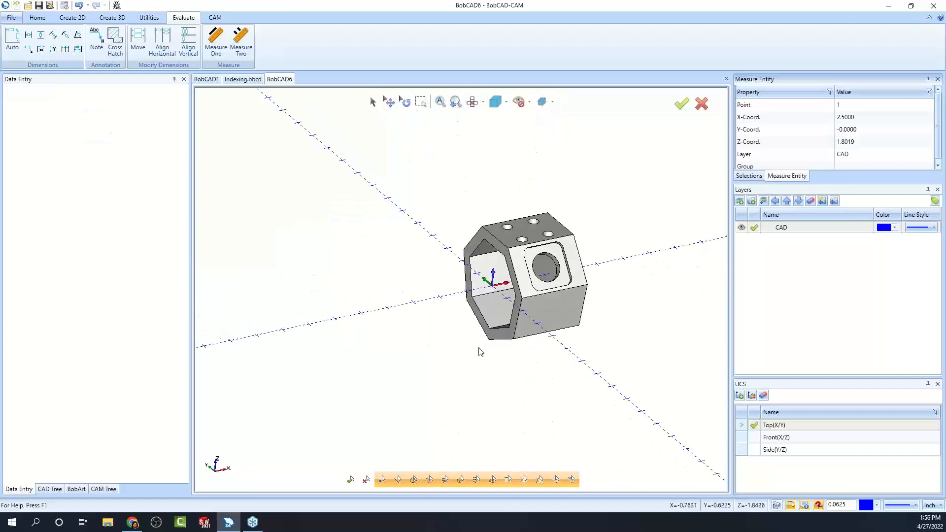
# Translate the solid by -2.5 in X, using the geometry center as the start point.
pyautogui.click(149, 17)
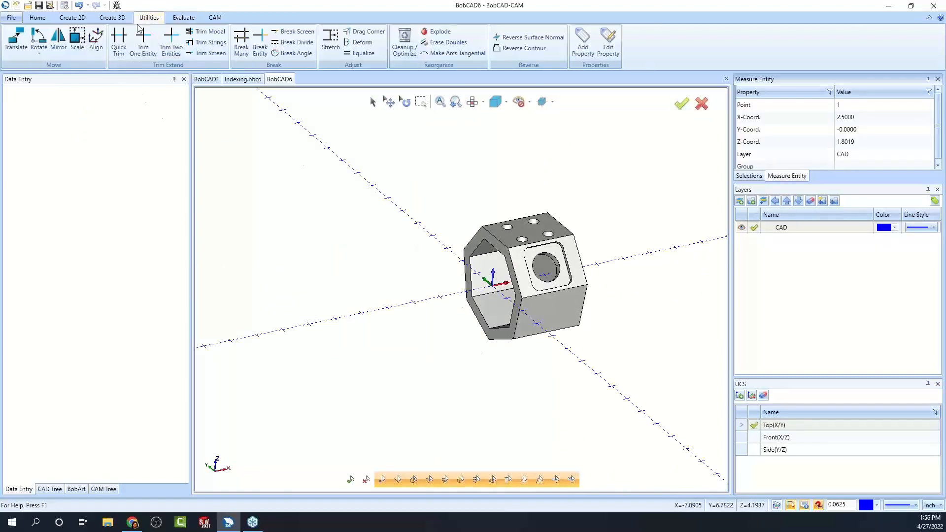
pyautogui.click(17, 40)
pyautogui.moveTo(424, 185); pyautogui.dragTo(628, 396)
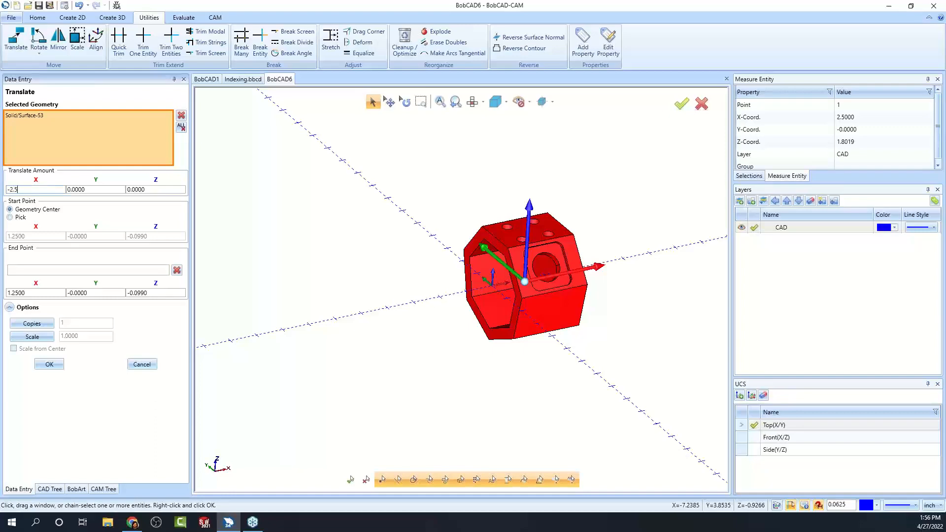
pyautogui.click(49, 364)
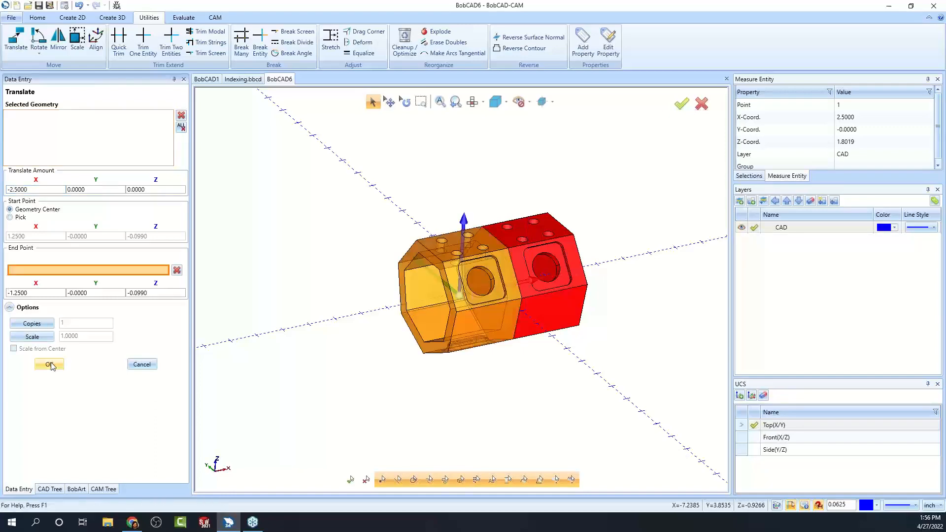
pyautogui.click(140, 365)
pyautogui.moveTo(559, 347); pyautogui.dragTo(498, 340, button='middle')
pyautogui.moveTo(590, 270); pyautogui.dragTo(578, 239, button='middle')
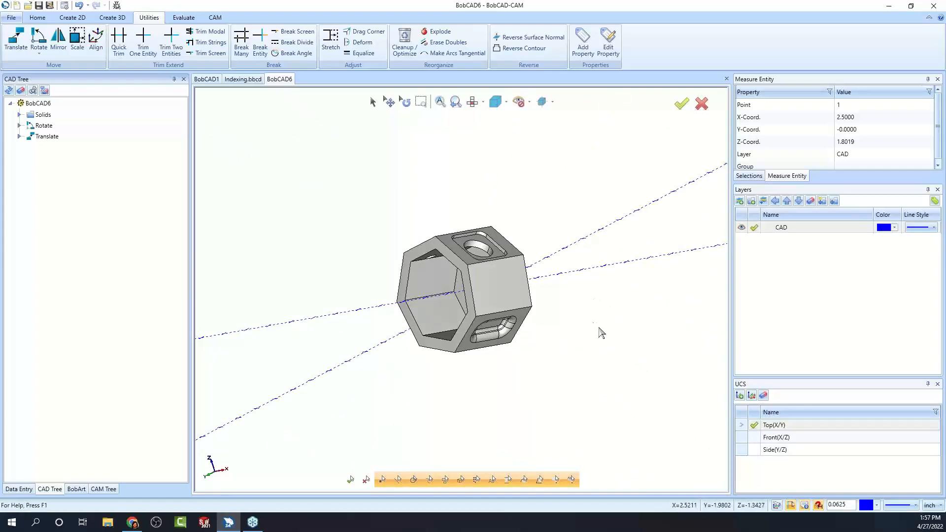
pyautogui.moveTo(547, 255); pyautogui.dragTo(557, 289, button='middle')
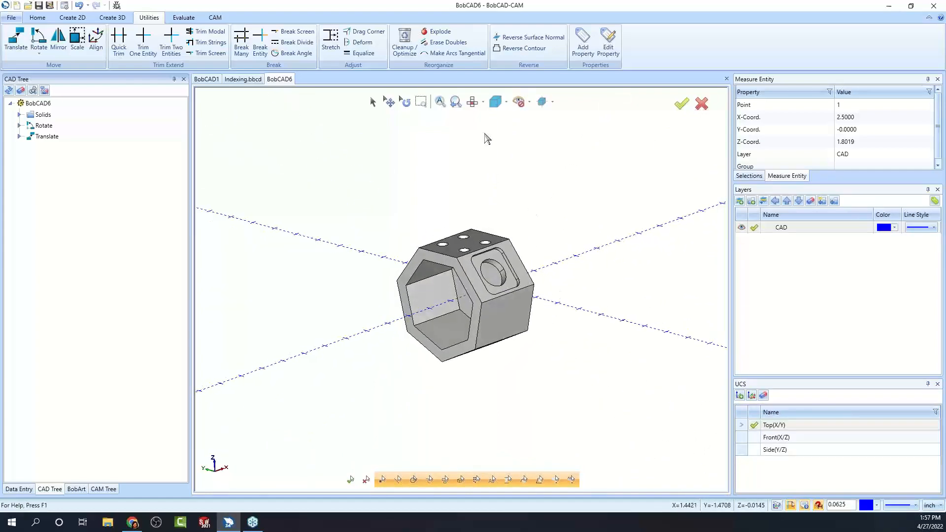
# Try rotating the solid 100 degrees around the Z axis with the Rotate handles.
pyautogui.rightClick(550, 186)
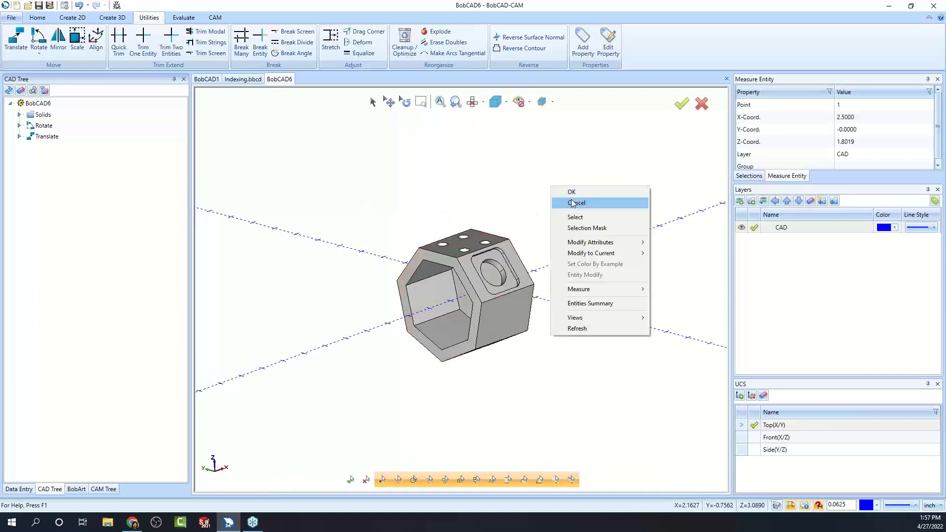
pyautogui.click(534, 169)
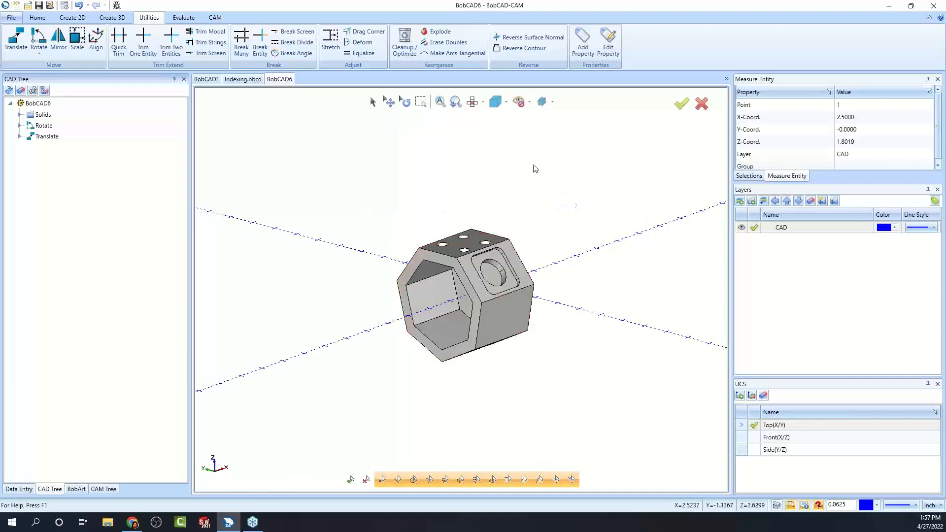
pyautogui.click(39, 39)
pyautogui.moveTo(353, 185); pyautogui.dragTo(553, 357)
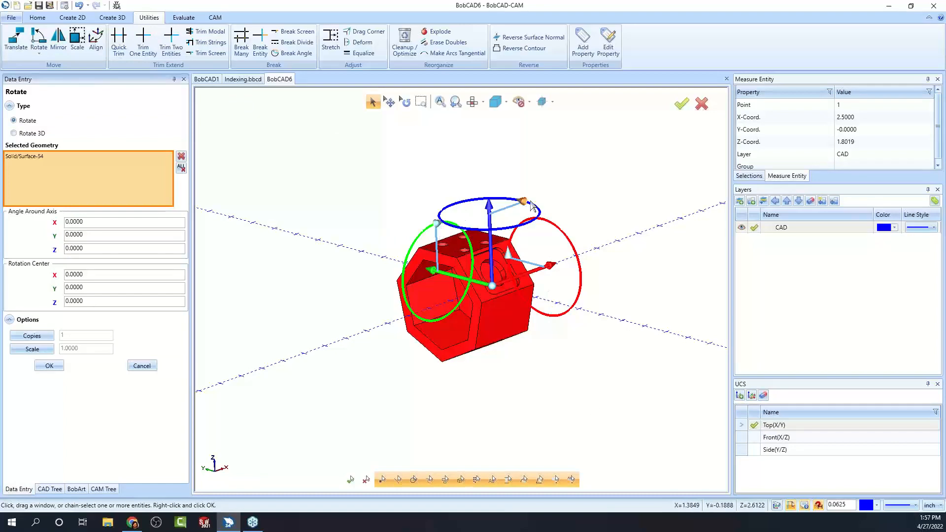
pyautogui.moveTo(527, 205); pyautogui.dragTo(446, 206)
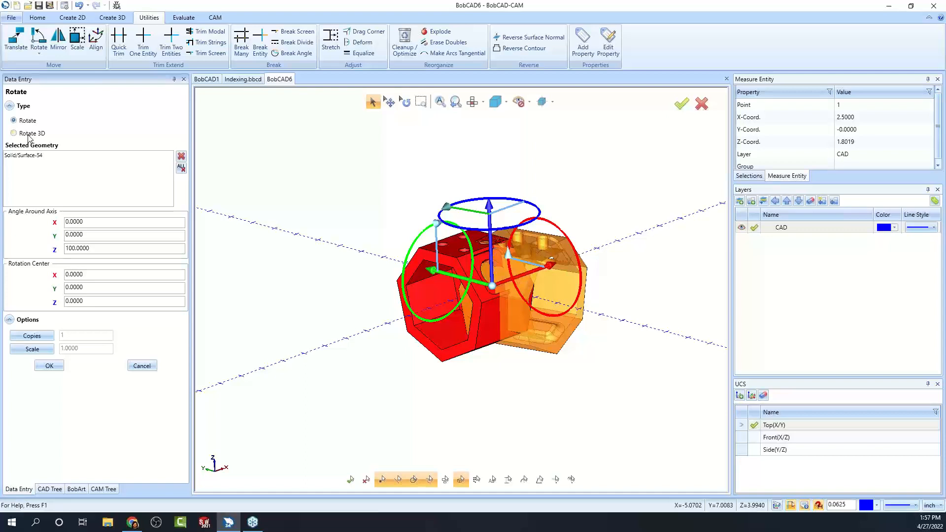
pyautogui.click(141, 366)
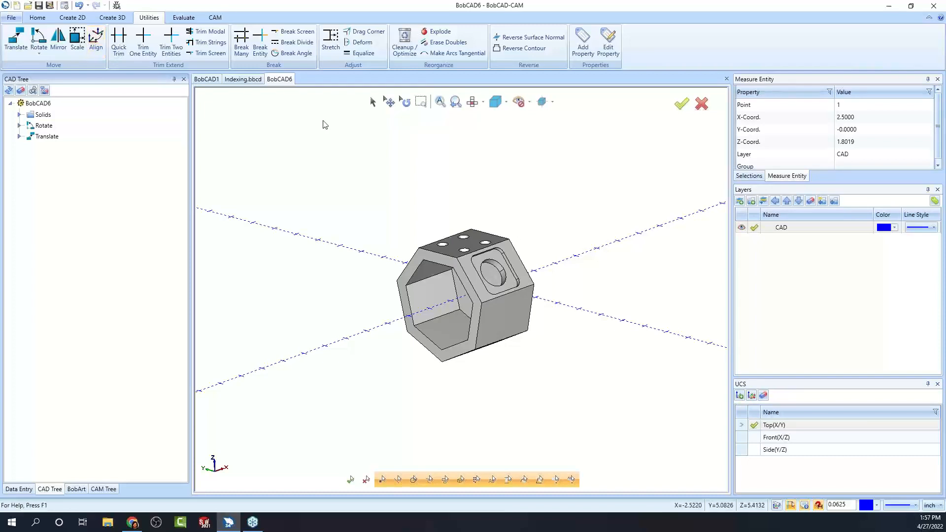
pyautogui.rightClick(481, 173)
pyautogui.click(507, 187)
pyautogui.moveTo(520, 310); pyautogui.dragTo(529, 345, button='middle')
# Start a new milling job from the CAM defaults using the BC_4x_Mill machine and the System Default template.
pyautogui.click(102, 489)
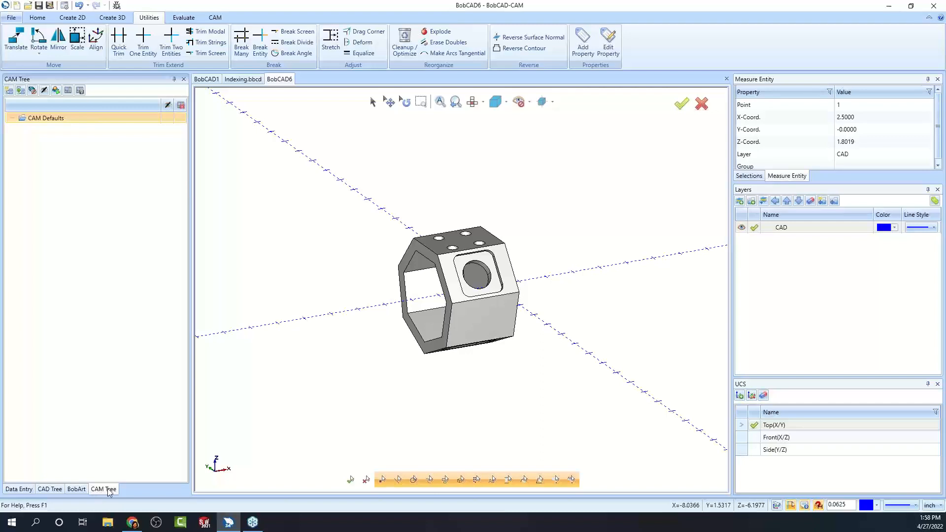
pyautogui.rightClick(54, 121)
pyautogui.click(89, 163)
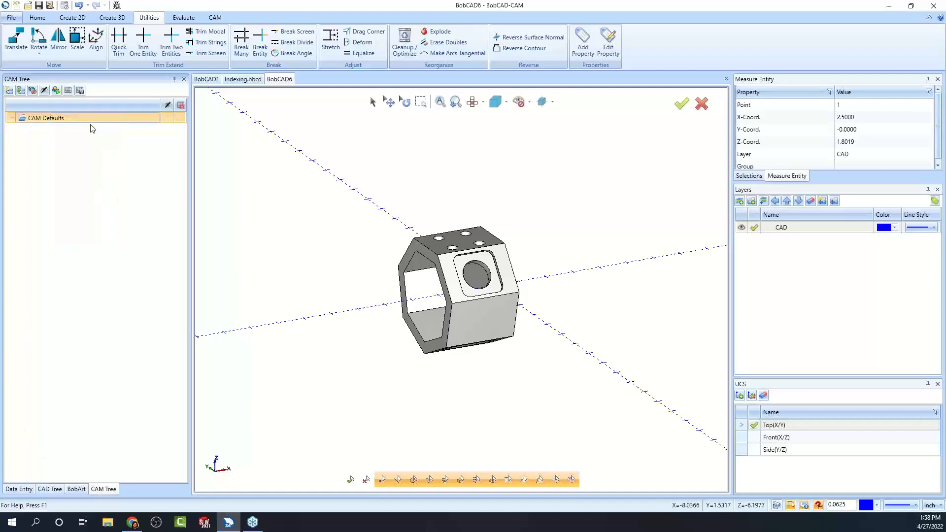
pyautogui.click(74, 188)
pyautogui.scroll(10, 77, 214)
pyautogui.scroll(10, 74, 227)
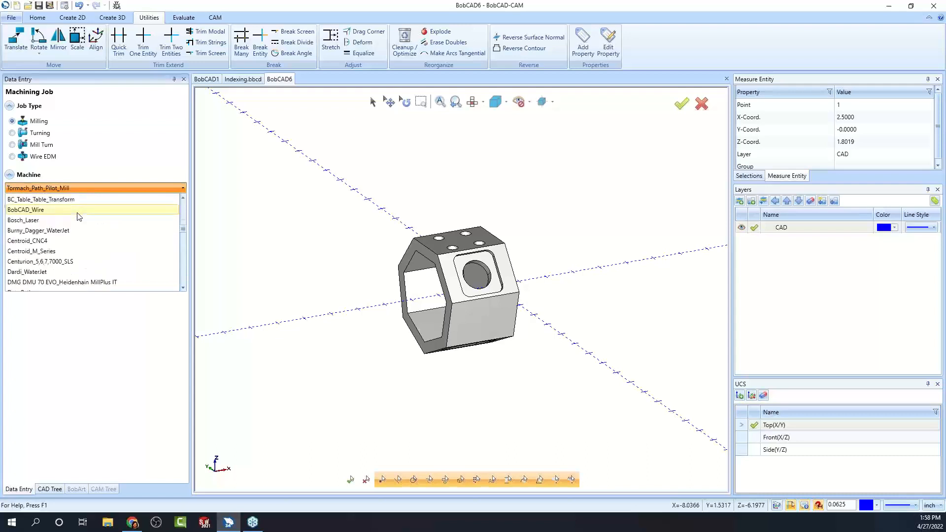
pyautogui.click(63, 240)
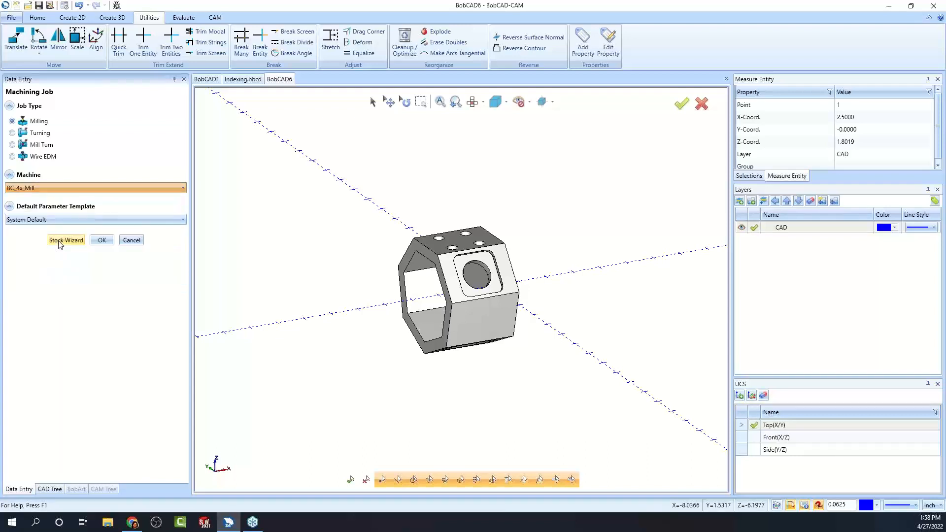
# Assign the solid part as the job's workpiece in the stock wizard and proceed to the stock definition.
pyautogui.click(67, 241)
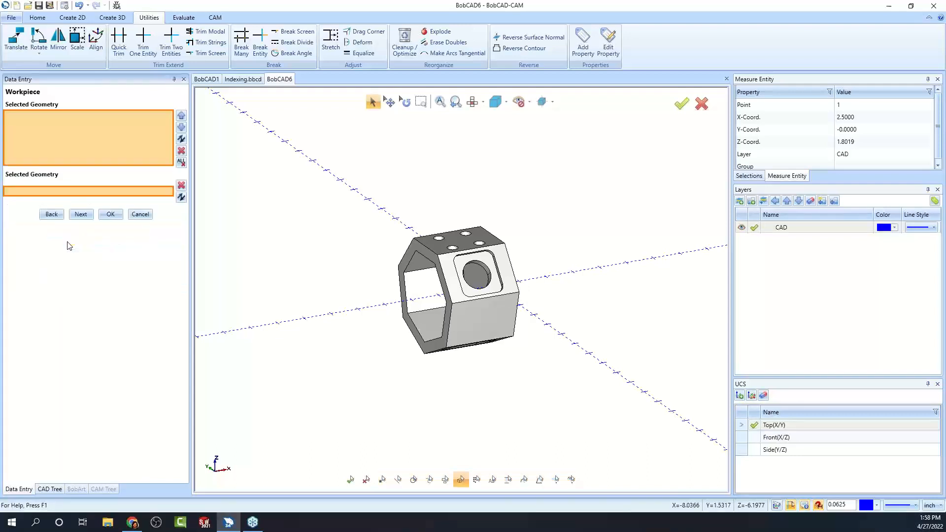
pyautogui.click(439, 263)
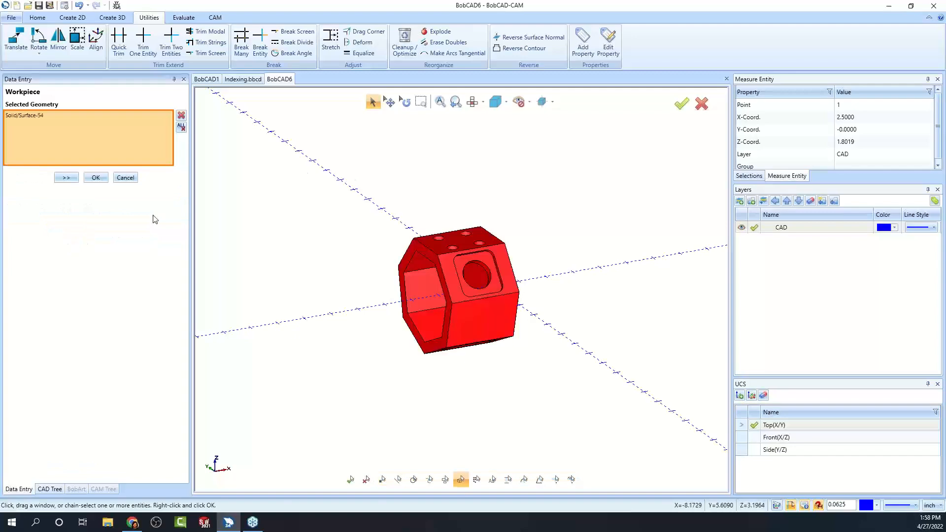
pyautogui.click(67, 179)
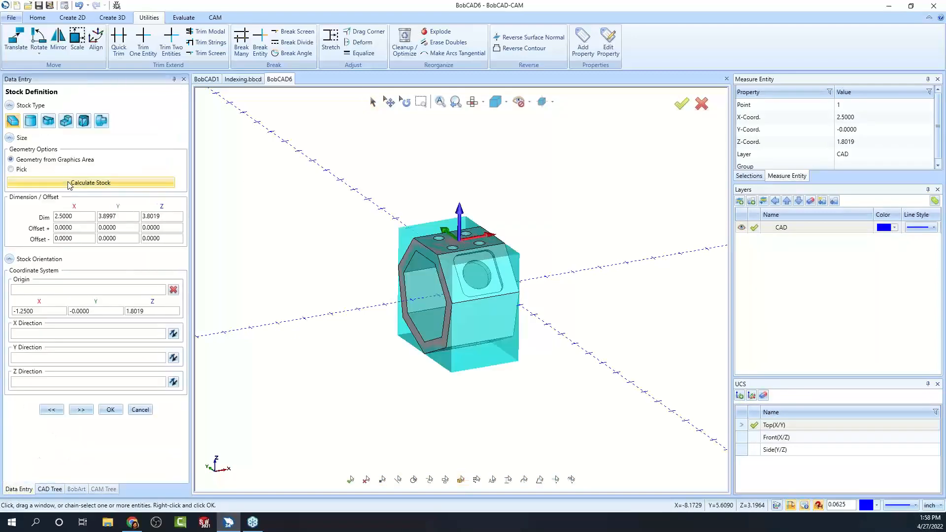
# Define a cylindrical stock extruded along the X axis and calculate its size from the geometry.
pyautogui.moveTo(382, 313); pyautogui.dragTo(360, 324, button='middle')
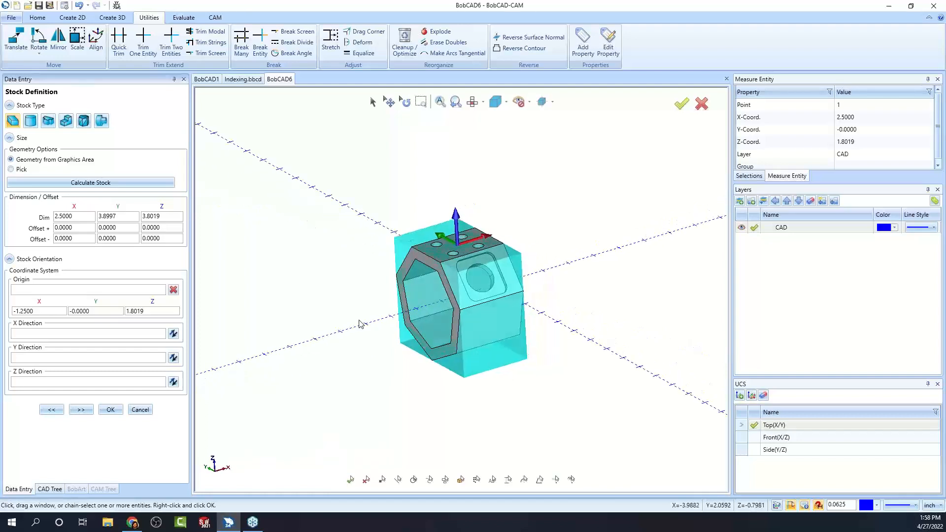
pyautogui.click(30, 121)
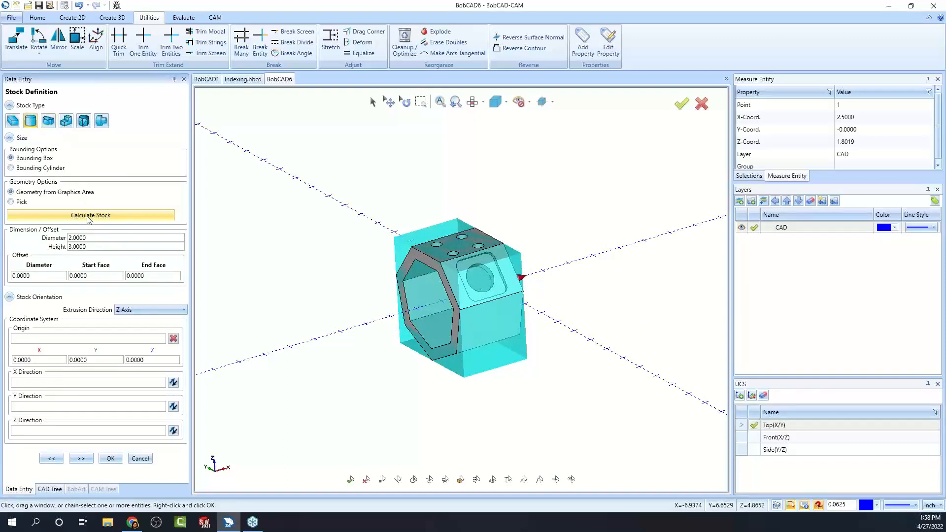
pyautogui.click(148, 310)
pyautogui.click(140, 321)
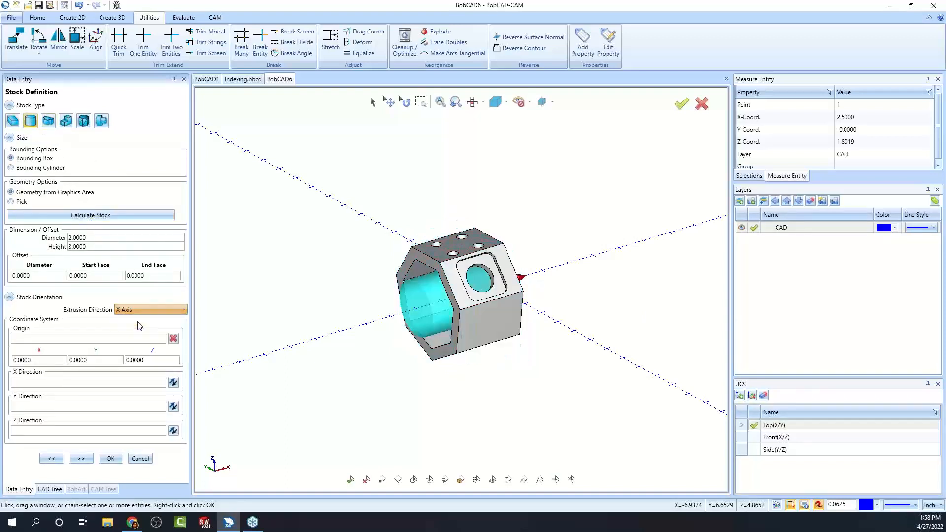
pyautogui.click(108, 216)
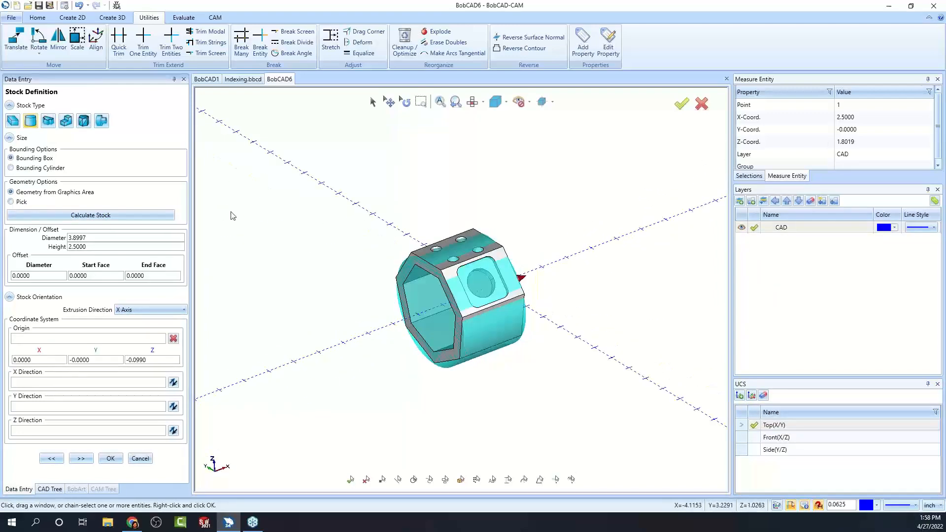
# Change the stock type to Solid, select the part body and calculate the stock.
pyautogui.click(67, 120)
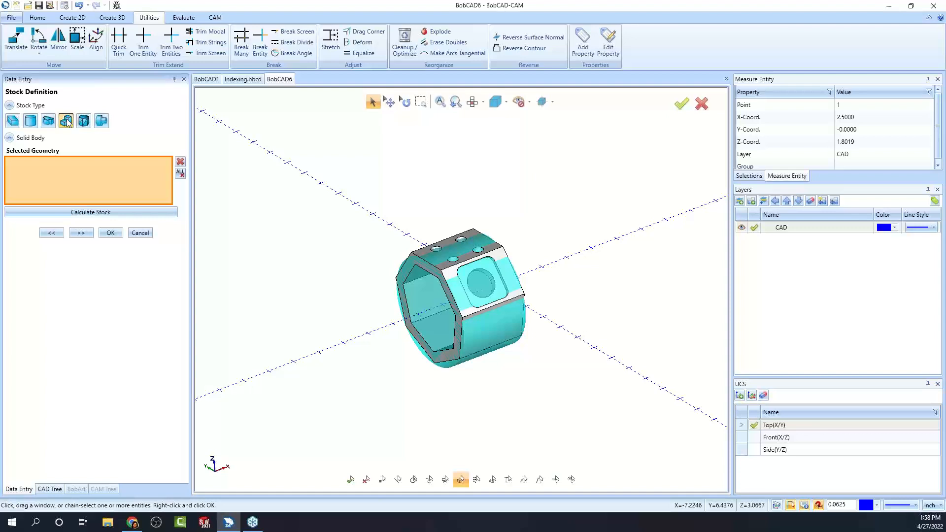
pyautogui.click(451, 250)
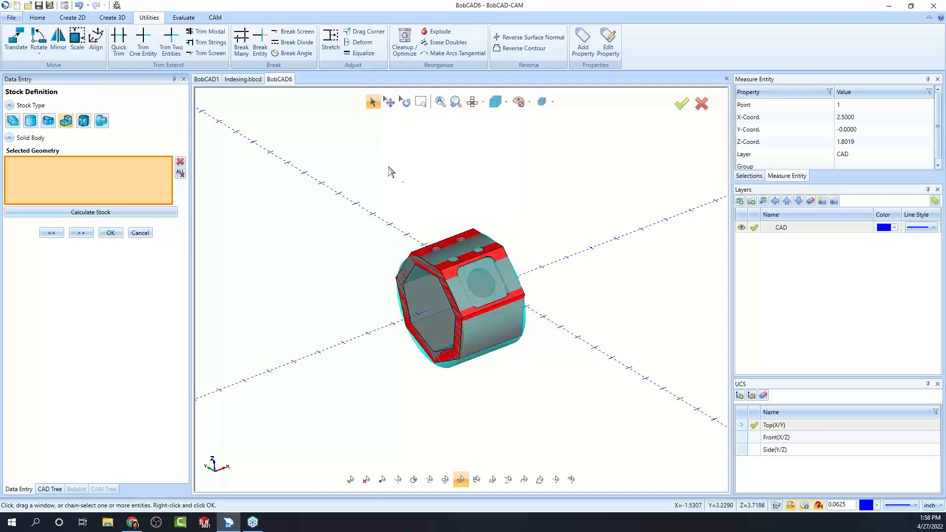
pyautogui.click(123, 215)
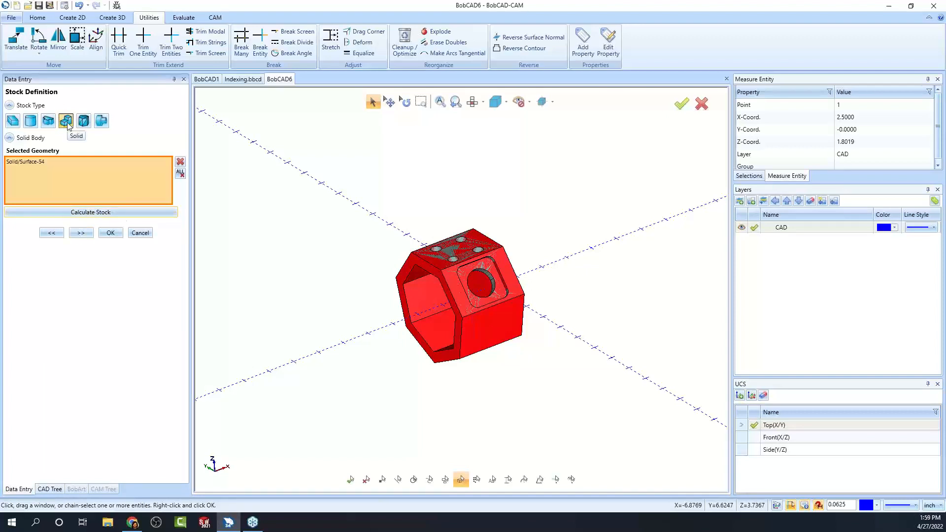
# Check the setup origin around the part and accept Machine Setup - 1 with the Top(X/Y) UCS and work offset 1.
pyautogui.click(81, 234)
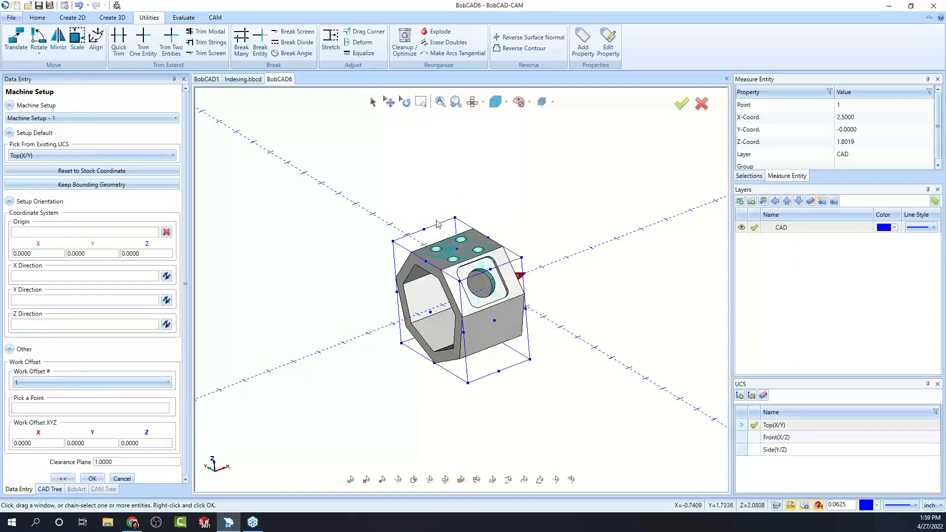
pyautogui.moveTo(439, 319); pyautogui.dragTo(441, 308, button='middle')
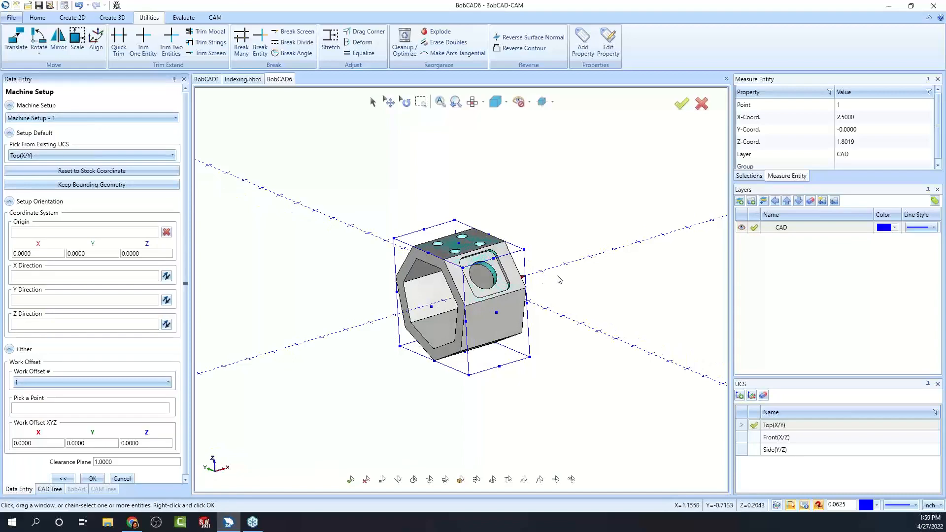
pyautogui.moveTo(566, 324)
pyautogui.mouseDown(button='middle')
pyautogui.moveTo(419, 331)
pyautogui.moveTo(584, 323)
pyautogui.moveTo(567, 319)
pyautogui.mouseUp(button='middle')
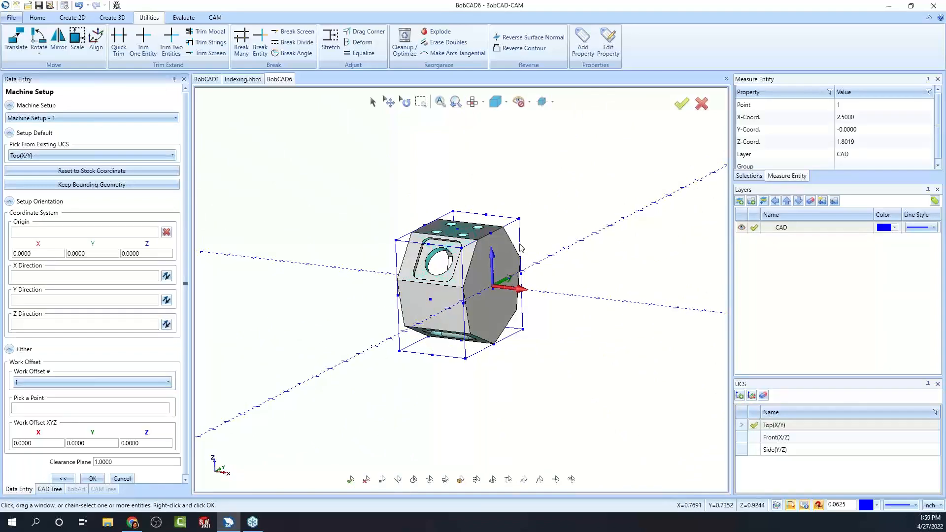
pyautogui.moveTo(424, 339); pyautogui.dragTo(433, 238, button='middle')
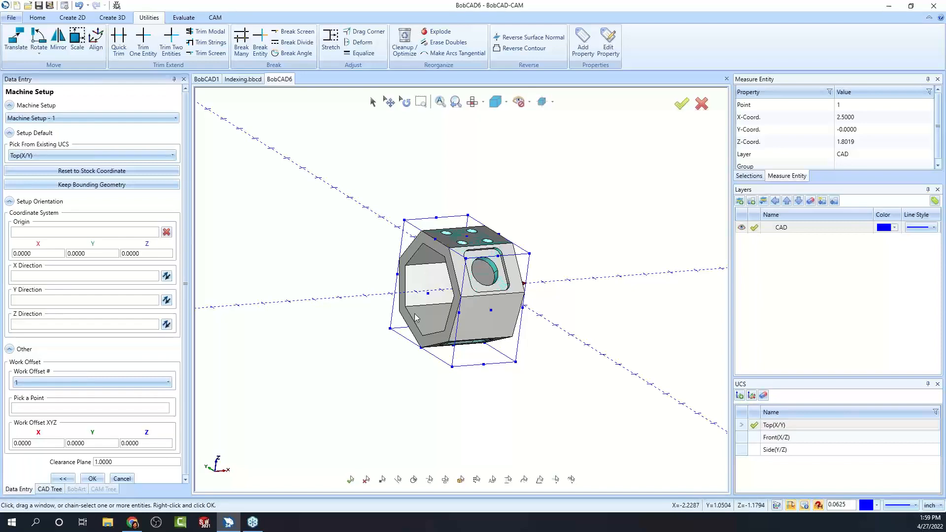
pyautogui.moveTo(574, 330); pyautogui.dragTo(488, 334, button='middle')
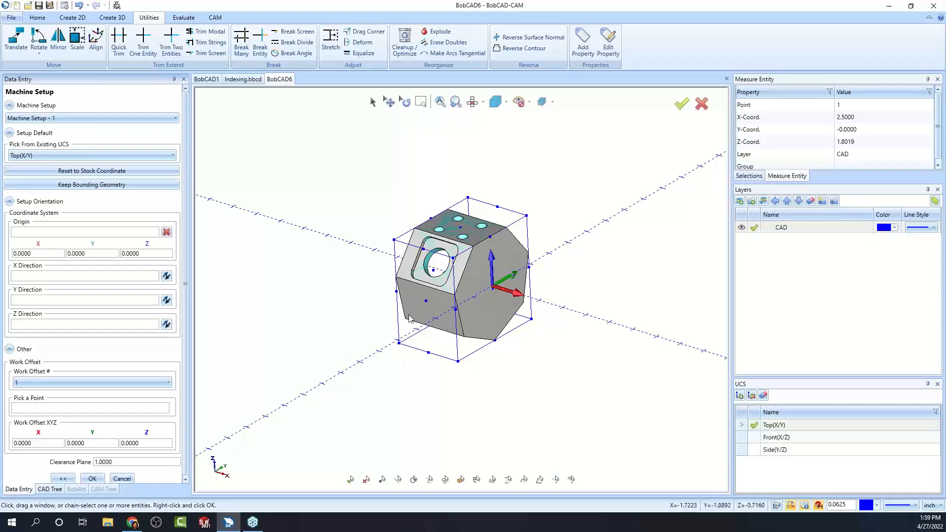
pyautogui.moveTo(401, 325); pyautogui.dragTo(443, 310, button='middle')
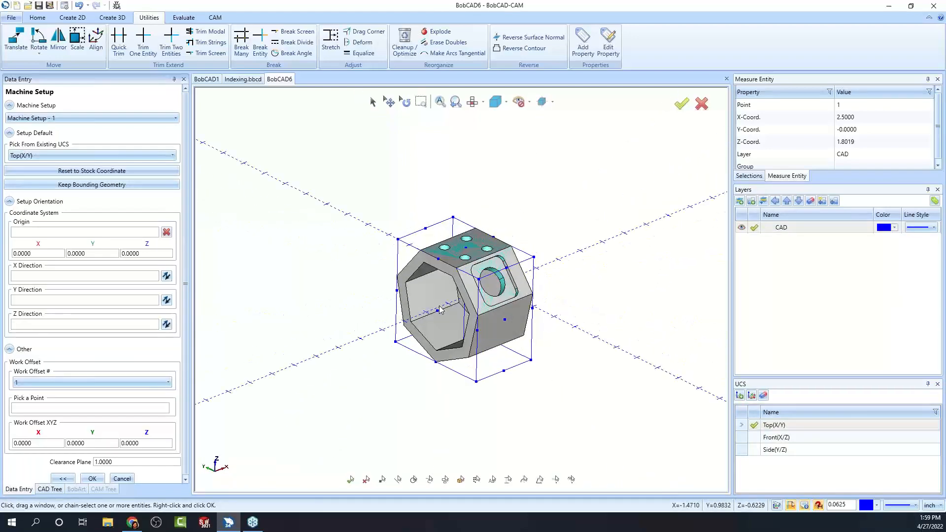
pyautogui.click(92, 479)
# Examine the parameter templates available for the milling job without changing the System Default selection.
pyautogui.moveTo(594, 260); pyautogui.dragTo(493, 310, button='middle')
pyautogui.click(55, 143)
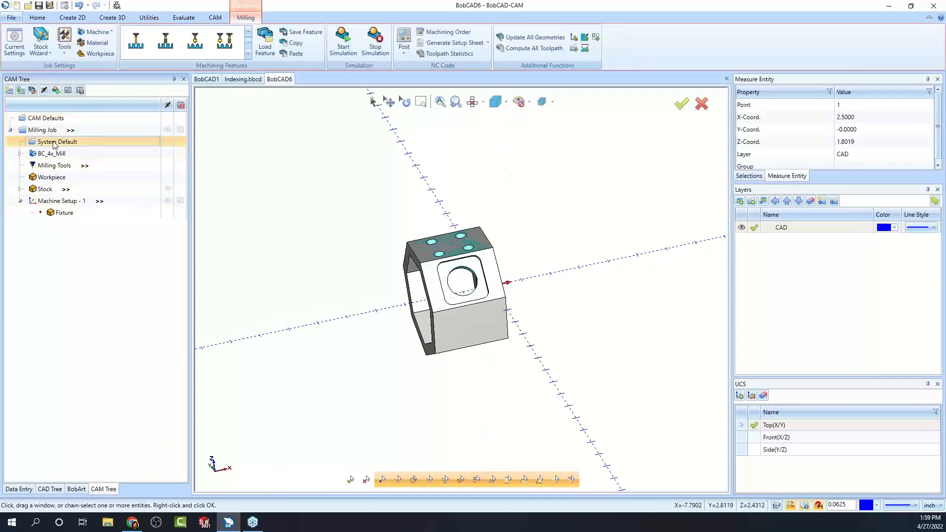
pyautogui.rightClick(67, 143)
pyautogui.click(86, 149)
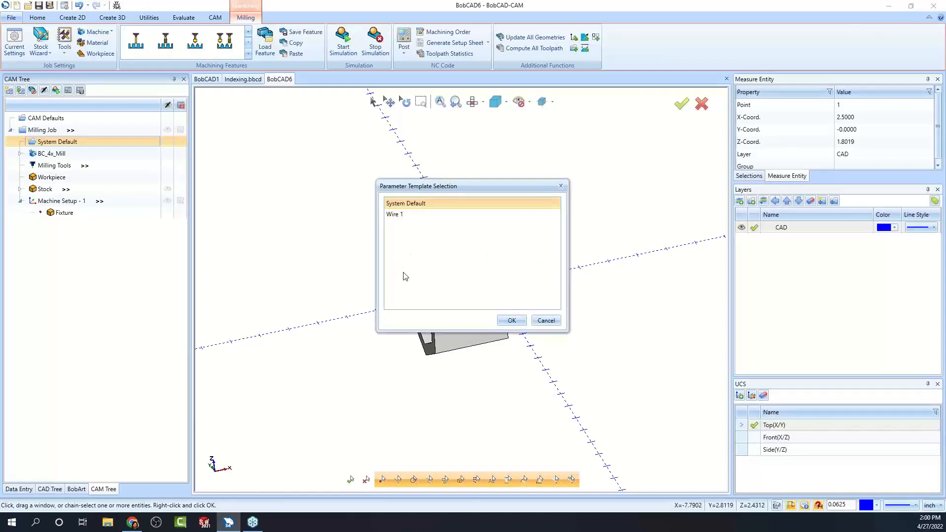
pyautogui.click(546, 320)
# Start a 2-axis milling feature on Machine Setup - 1 and set the Profile Rough pattern to Contour Ramping.
pyautogui.rightClick(59, 200)
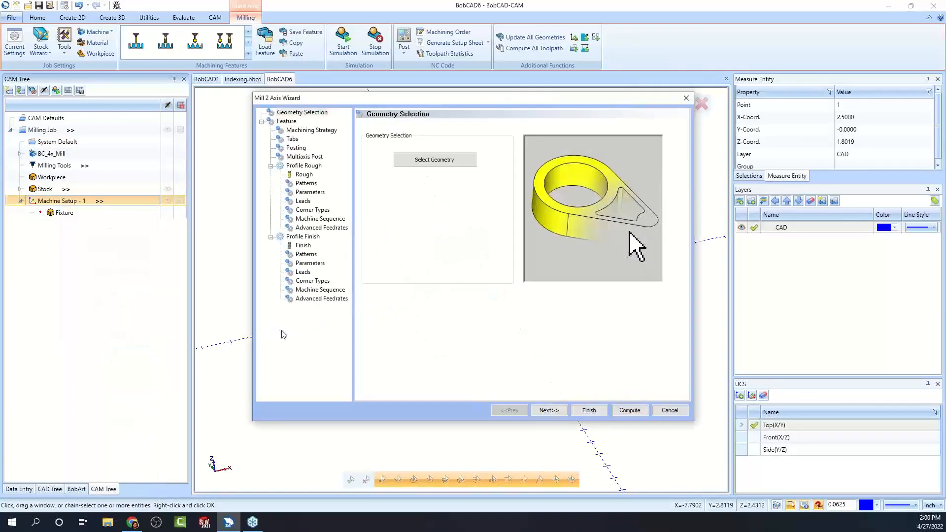
pyautogui.click(552, 413)
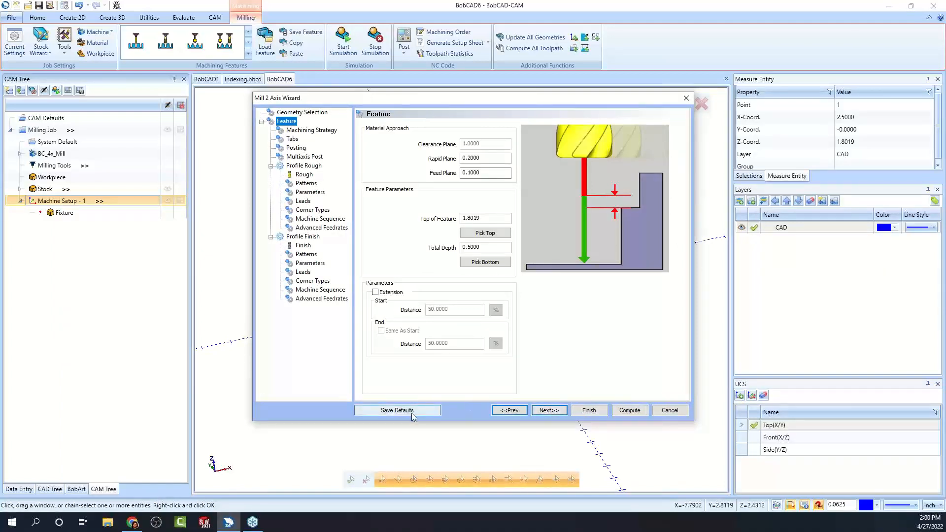
pyautogui.click(306, 183)
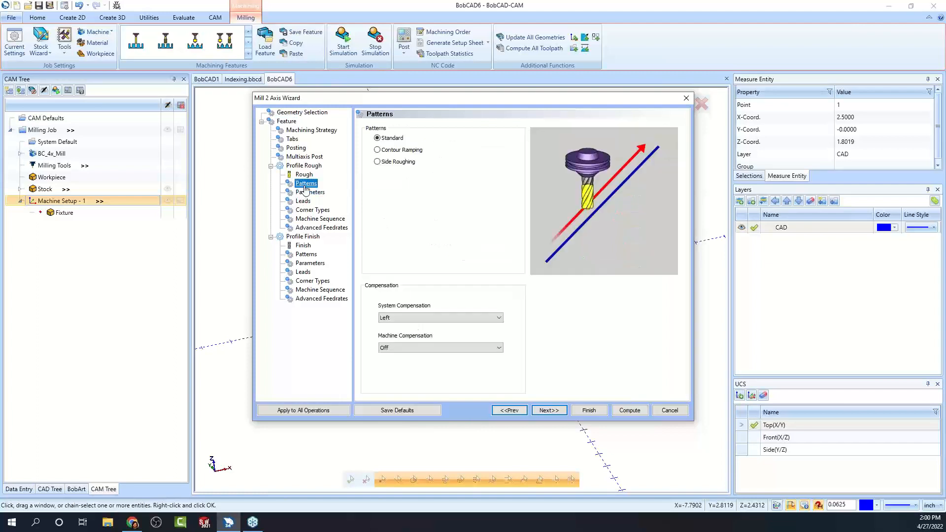
pyautogui.click(377, 149)
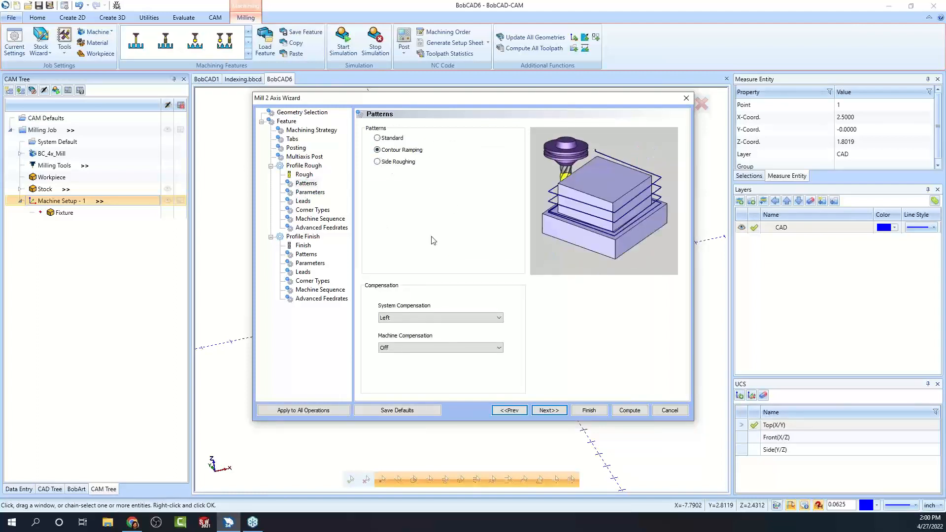
pyautogui.click(392, 138)
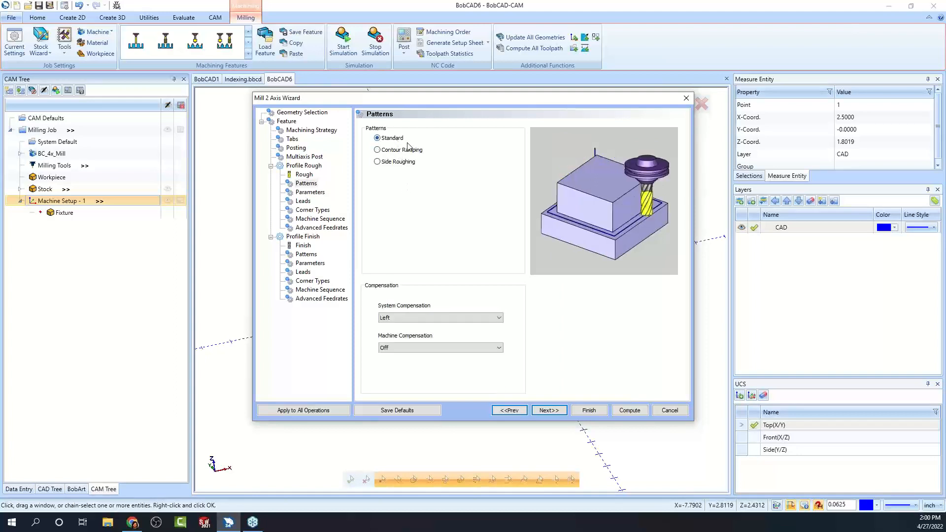
pyautogui.click(377, 150)
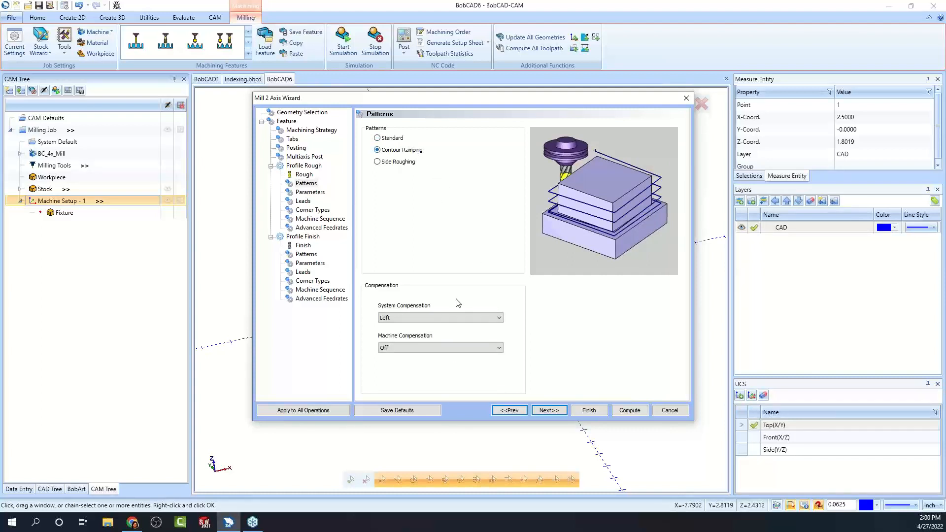
# Save the Profile Rough and Profile Finish parameters as defaults in a new template named 4 Axis and finish the 2-axis feature.
pyautogui.click(409, 413)
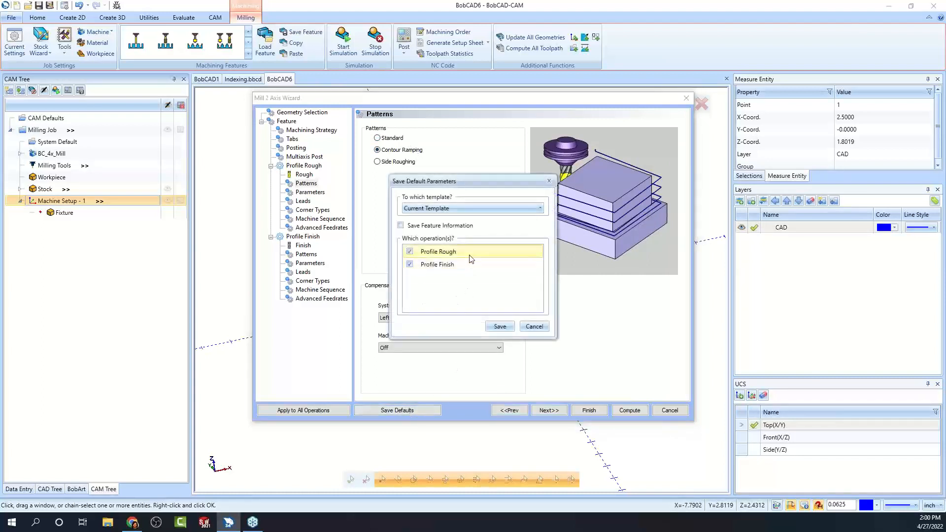
pyautogui.click(469, 212)
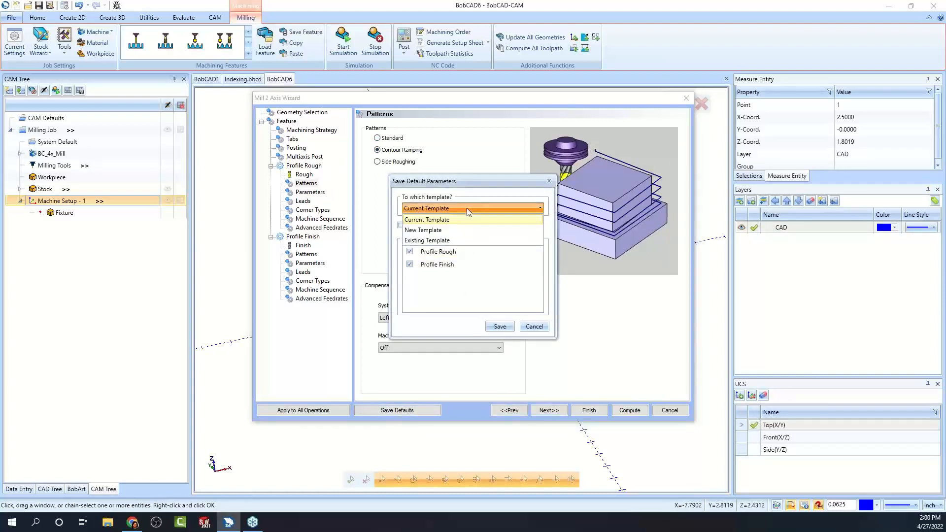
pyautogui.click(465, 232)
pyautogui.write('4 Ax')
pyautogui.click(499, 342)
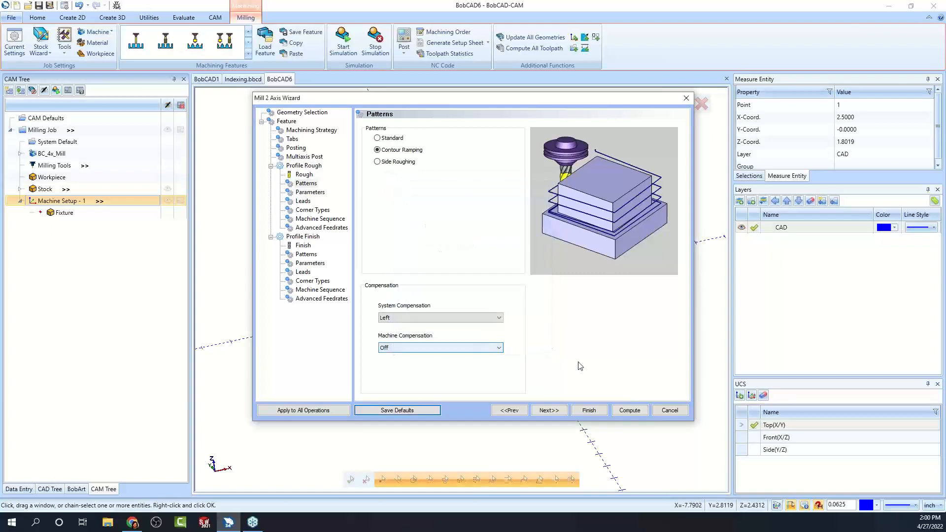
pyautogui.click(589, 410)
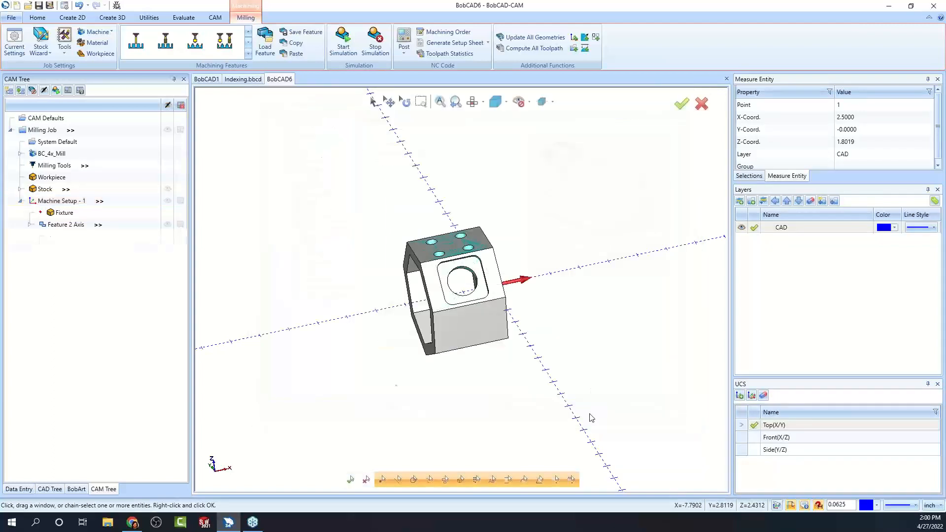
# Check the parameter templates available for the milling job, including 4 Axis, without changing the System Default selection.
pyautogui.click(60, 143)
pyautogui.doubleClick(61, 143)
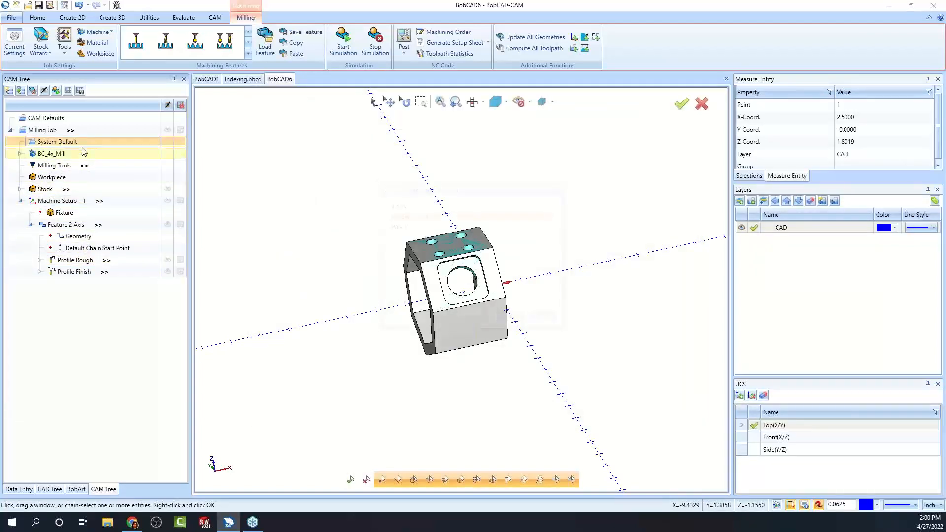
pyautogui.click(402, 205)
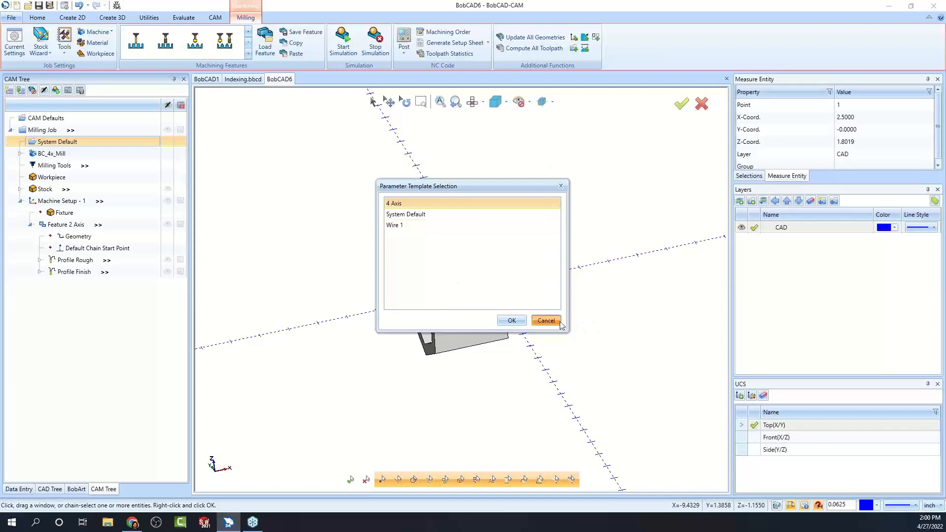
pyautogui.click(544, 321)
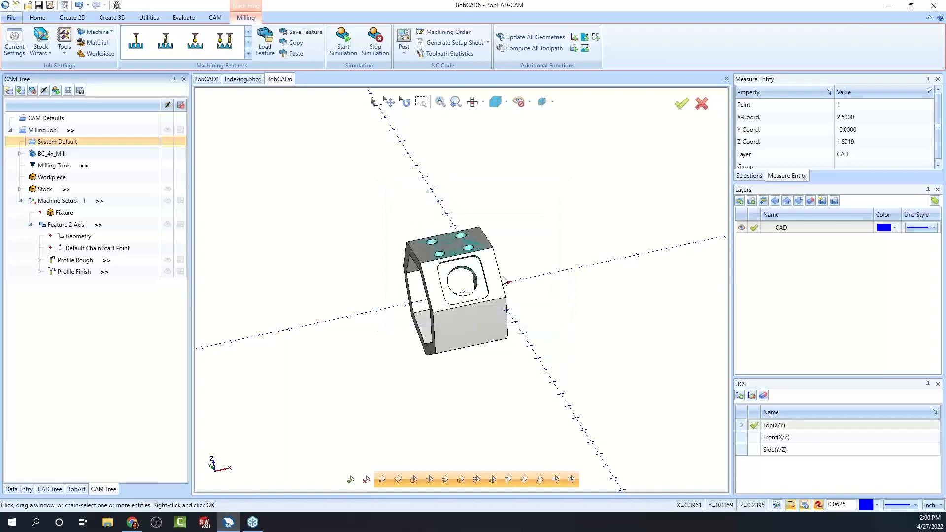
# Delete the 2-axis feature from Machine Setup - 1.
pyautogui.click(69, 227)
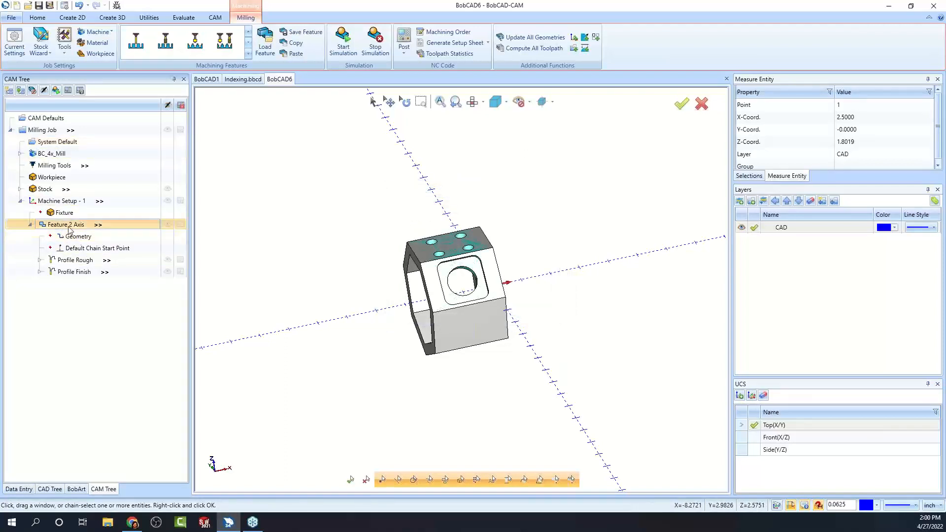
pyautogui.press('Delete')
pyautogui.click(492, 279)
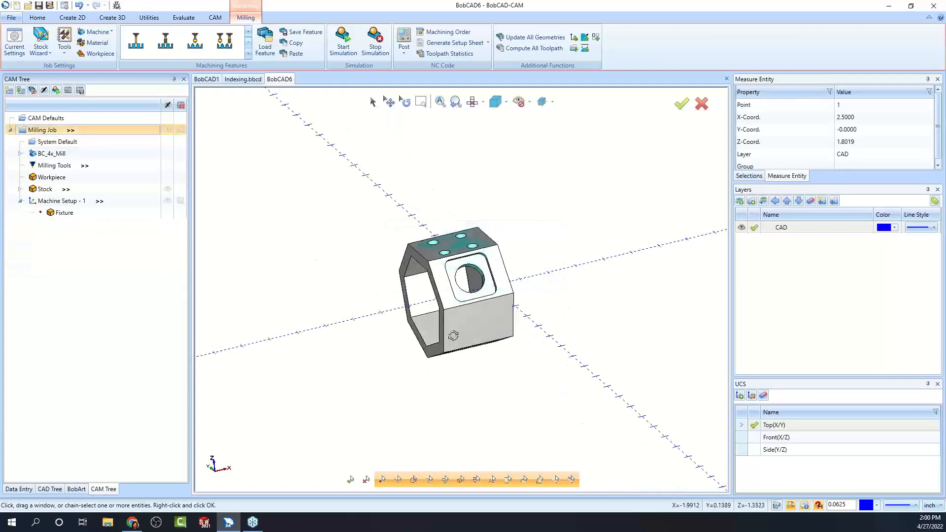
# Add an index system to Machine Setup - 1, defined by surface on the part's upper face with the four holes.
pyautogui.moveTo(512, 326); pyautogui.dragTo(529, 328, button='middle')
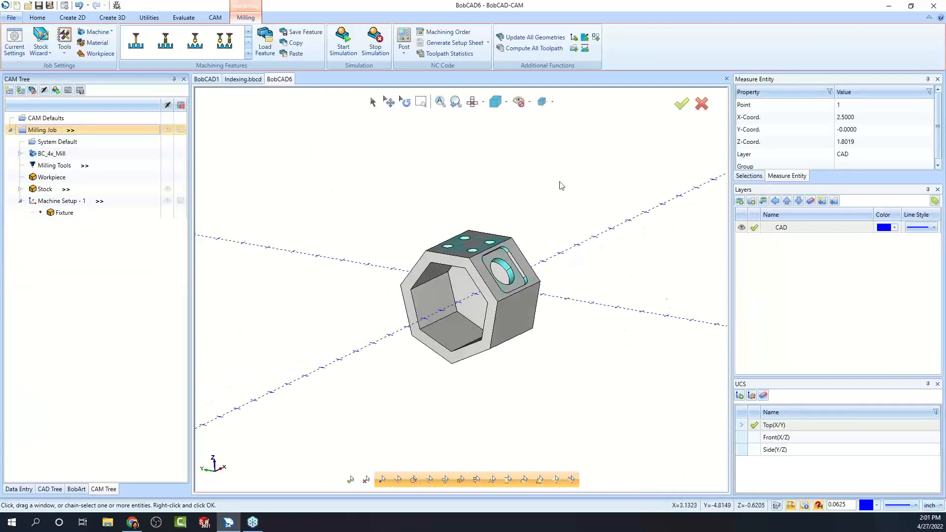
pyautogui.click(75, 202)
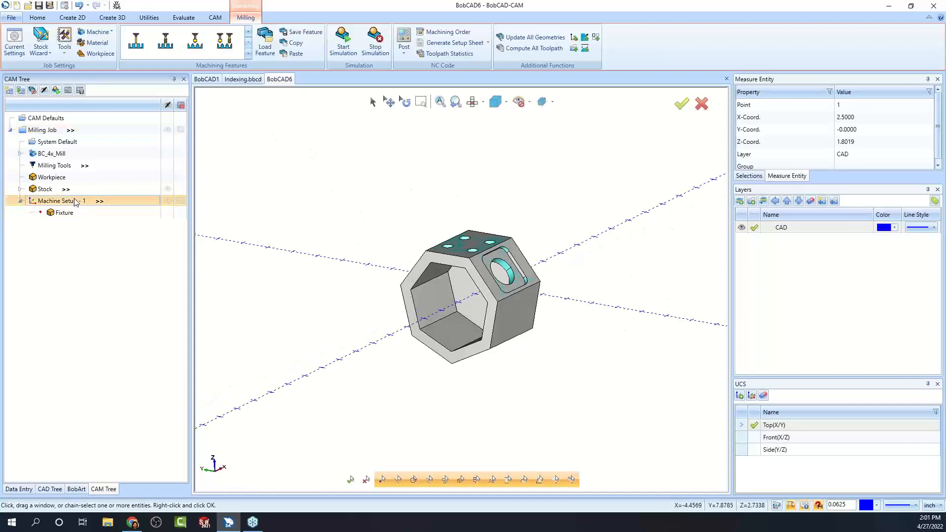
pyautogui.rightClick(76, 202)
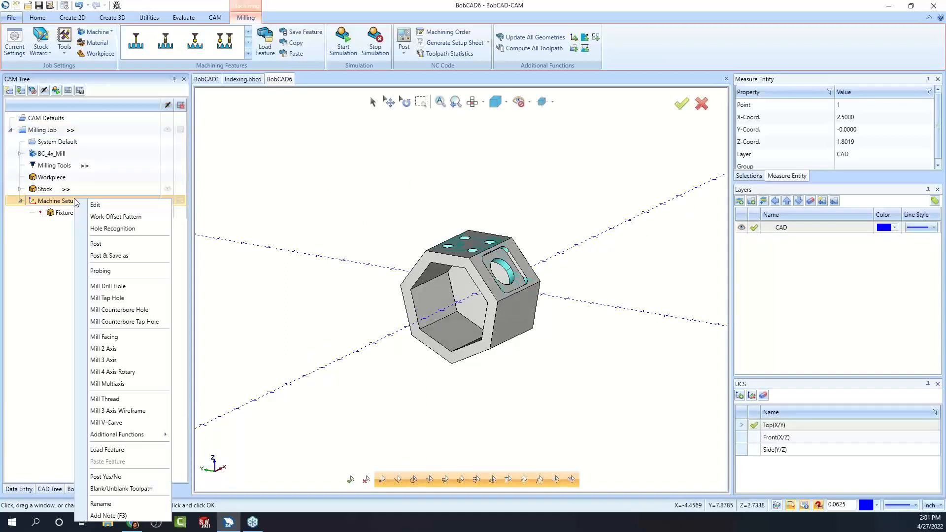
pyautogui.moveTo(148, 435)
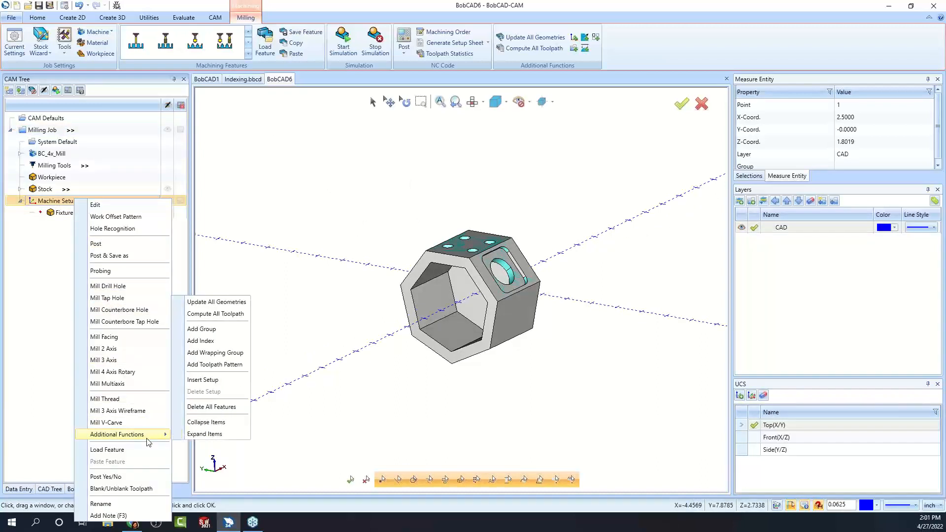
pyautogui.click(236, 346)
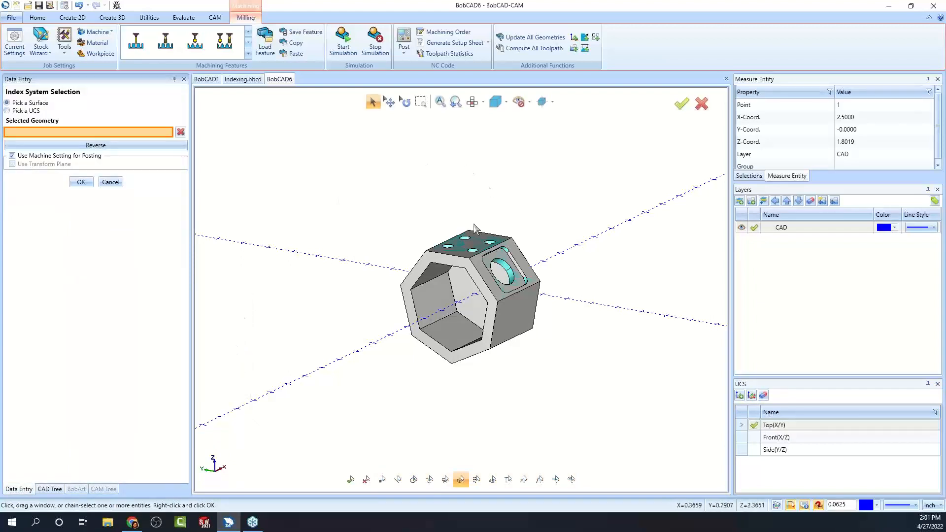
pyautogui.click(472, 244)
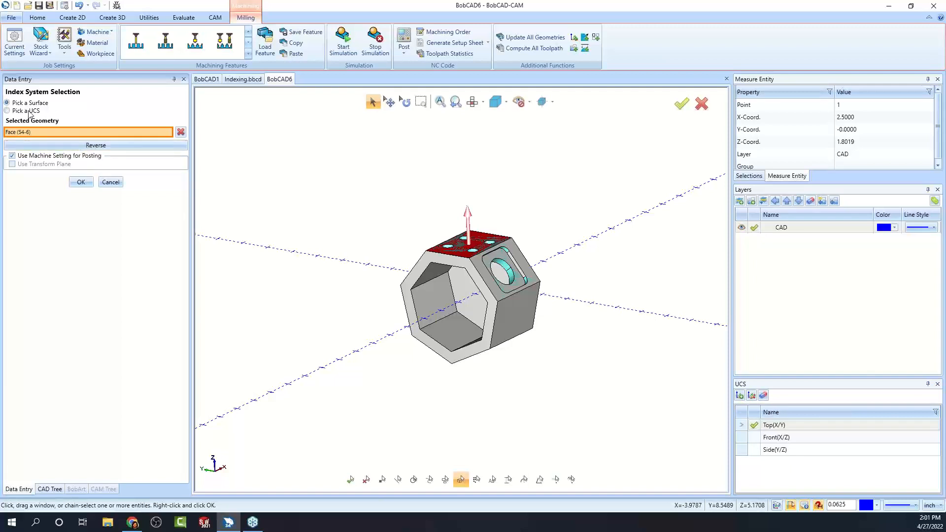
pyautogui.click(7, 111)
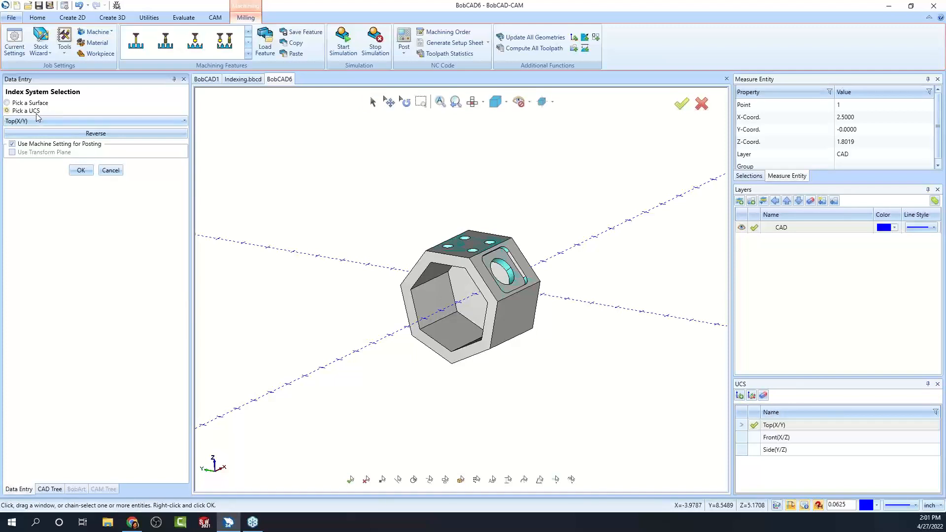
pyautogui.click(7, 102)
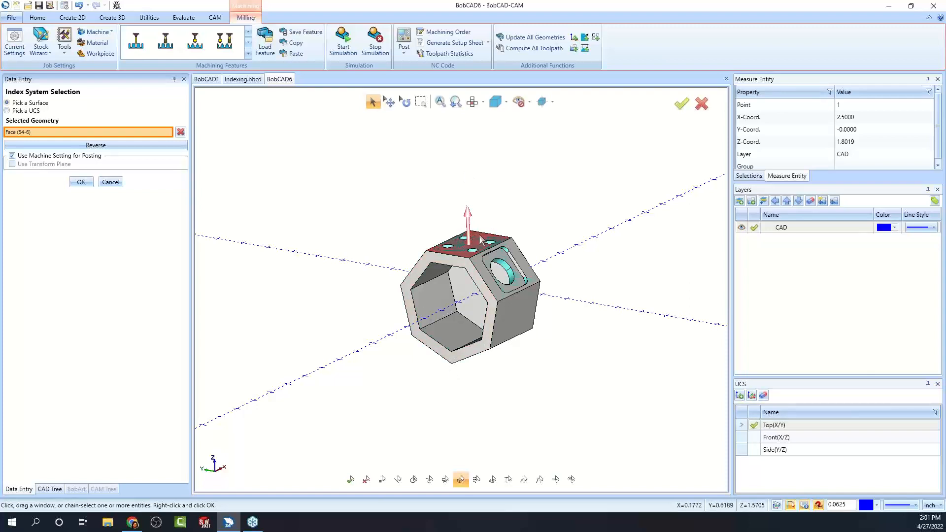
pyautogui.click(81, 182)
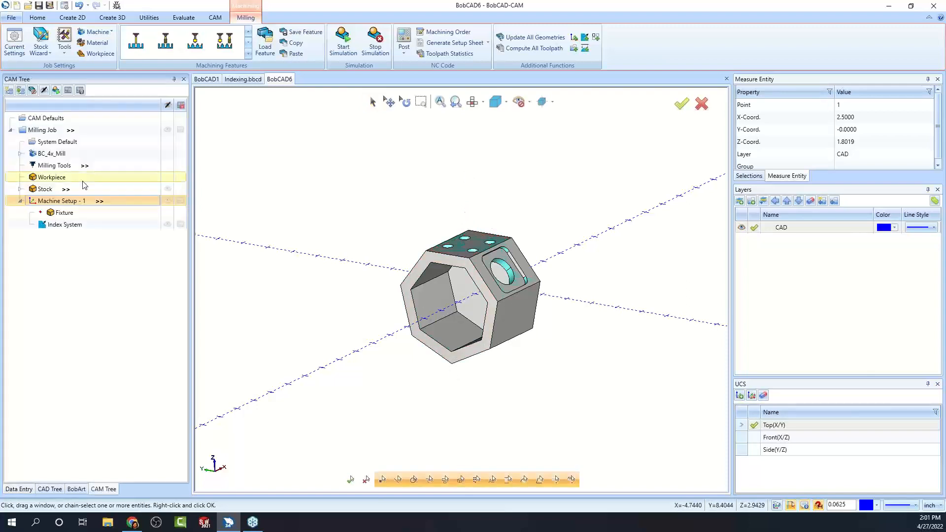
# Insert a second index system after the first, using the angled face with the rounded pocket and circular opening.
pyautogui.click(67, 226)
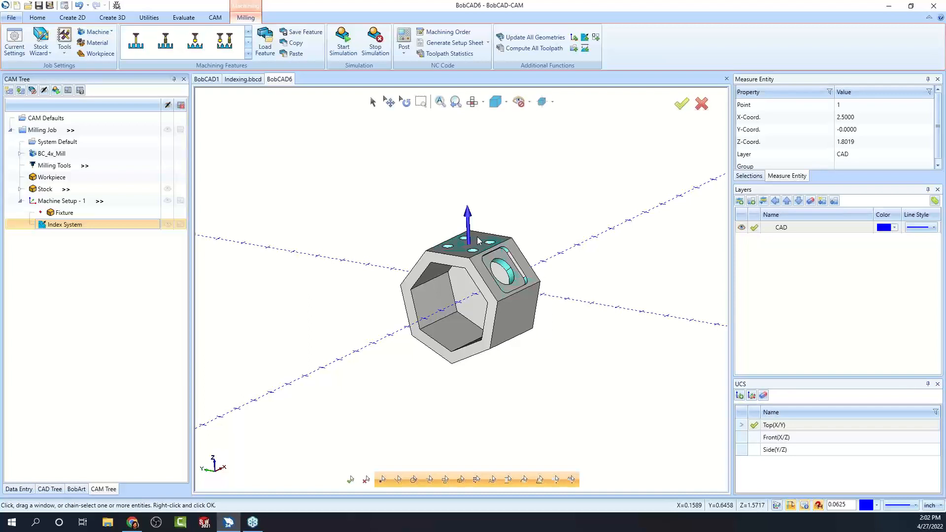
pyautogui.rightClick(71, 227)
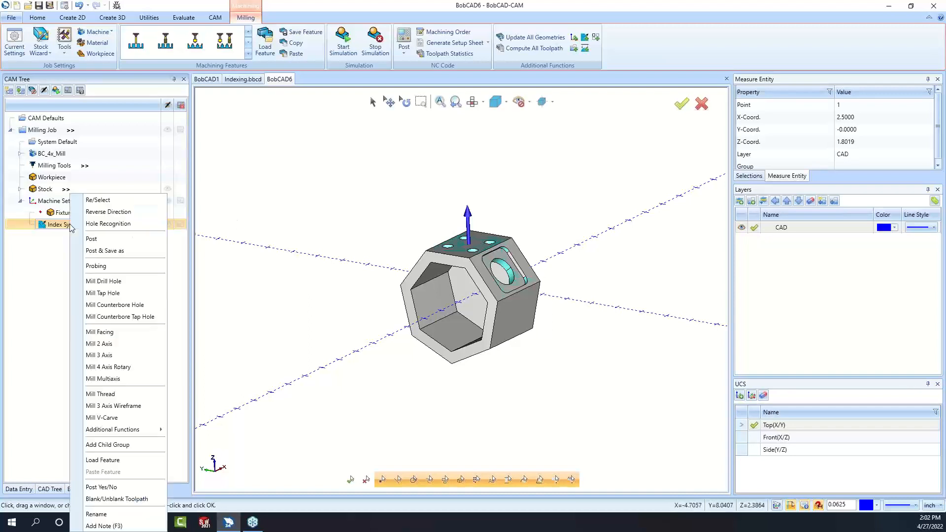
pyautogui.moveTo(119, 429)
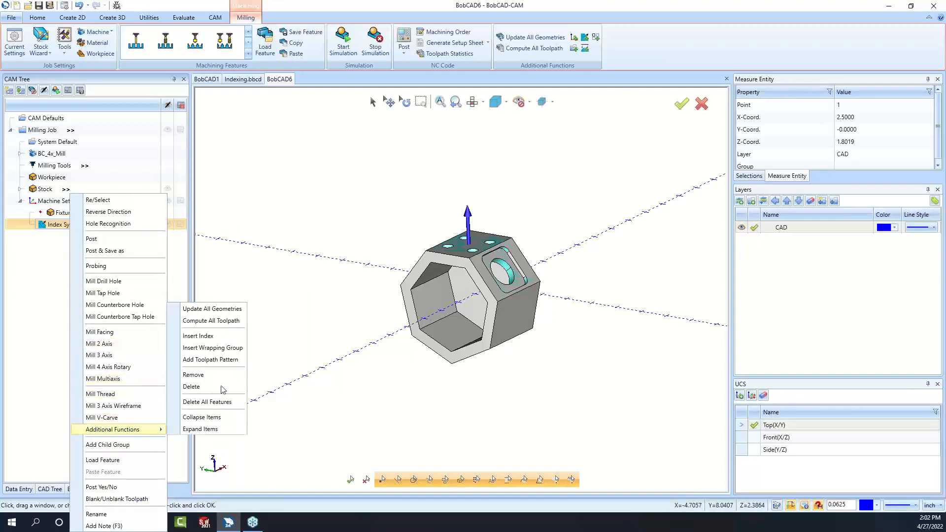
pyautogui.click(231, 336)
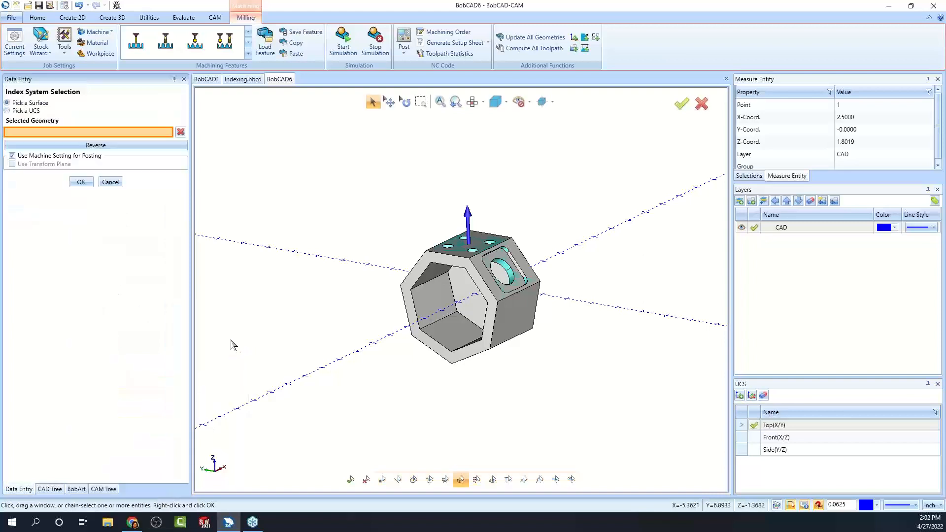
pyautogui.click(485, 272)
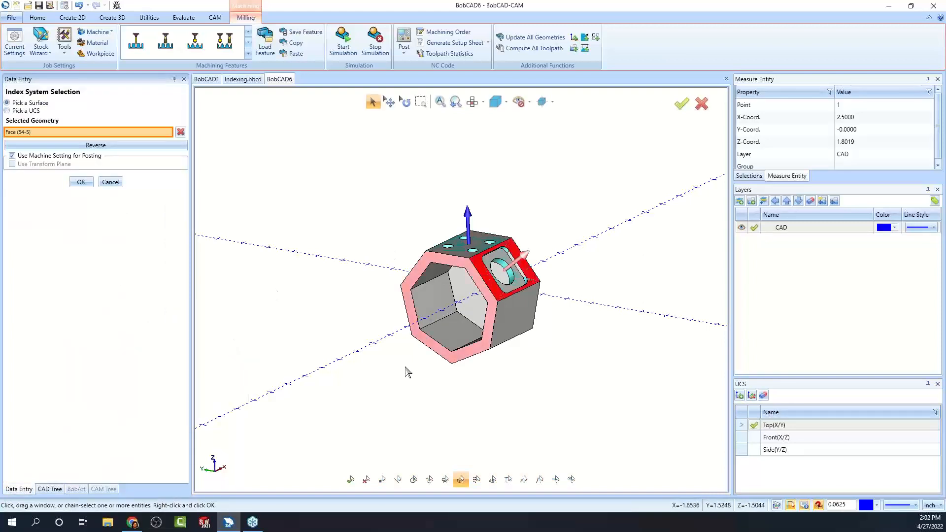
pyautogui.click(77, 185)
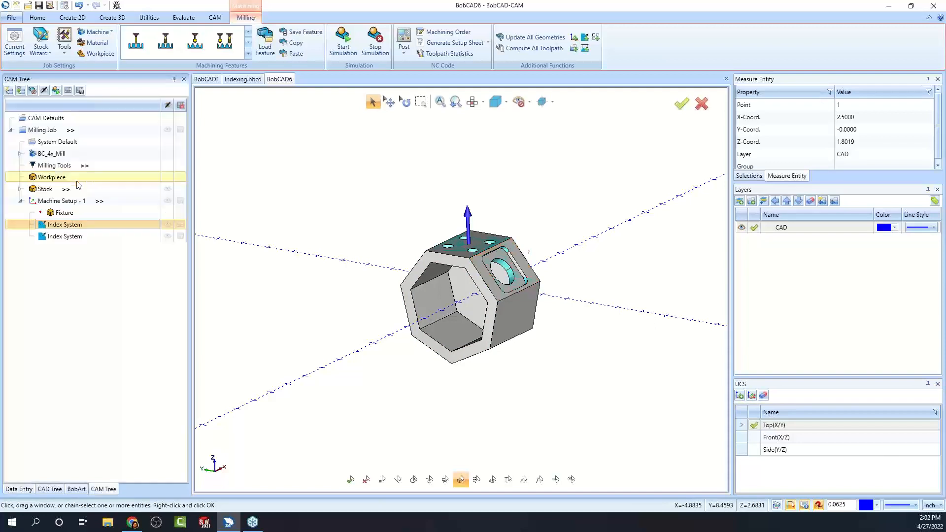
pyautogui.click(66, 237)
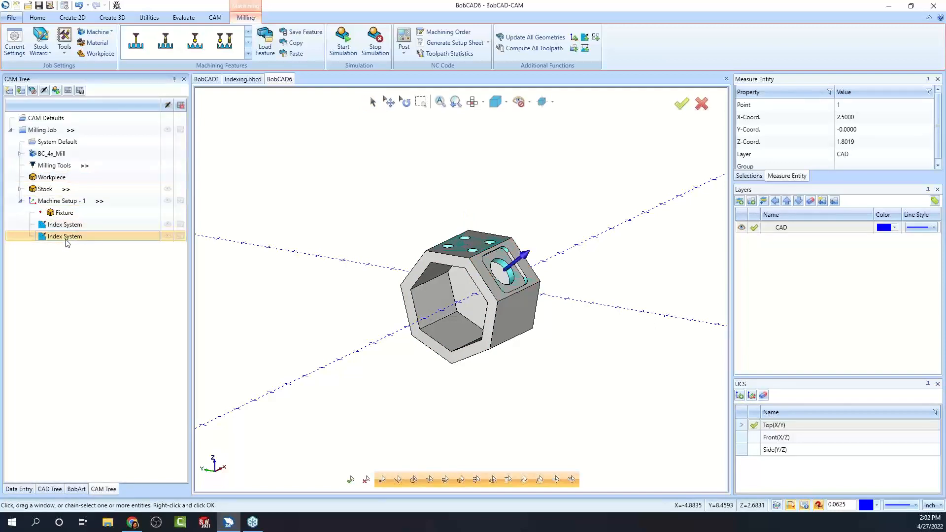
# Start a Mill Drill Hole feature on the first index system with the four holes in the upper face as Standard Drill geometry.
pyautogui.rightClick(63, 225)
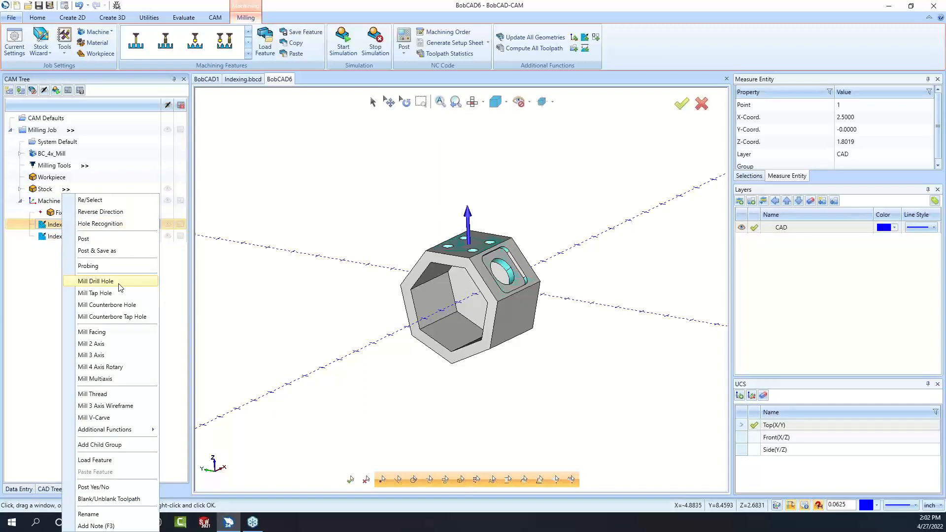
pyautogui.click(95, 282)
pyautogui.click(434, 148)
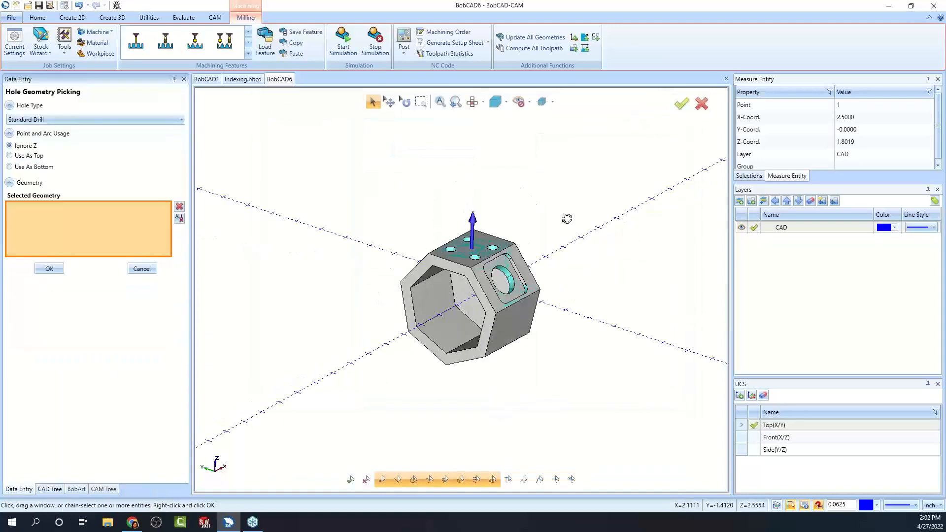
pyautogui.scroll(3, 470, 254)
pyautogui.click(469, 254)
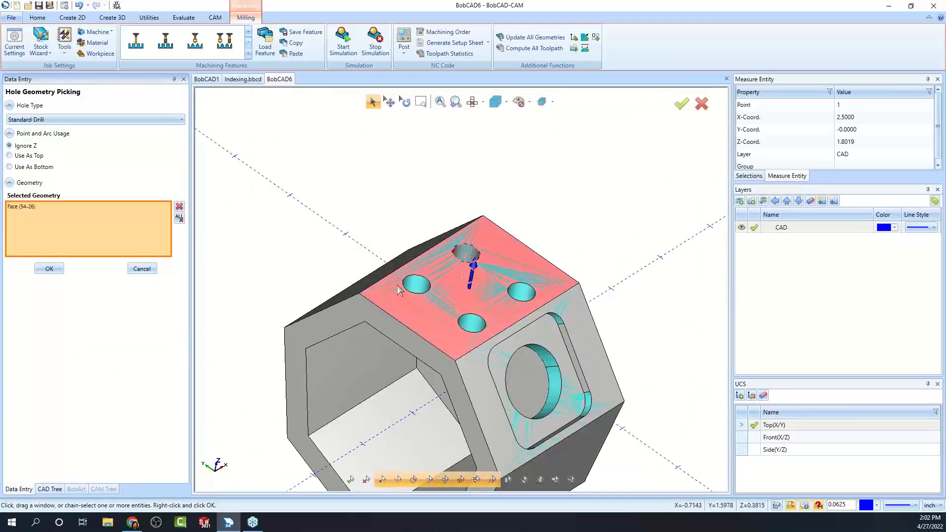
pyautogui.click(478, 325)
pyautogui.click(525, 292)
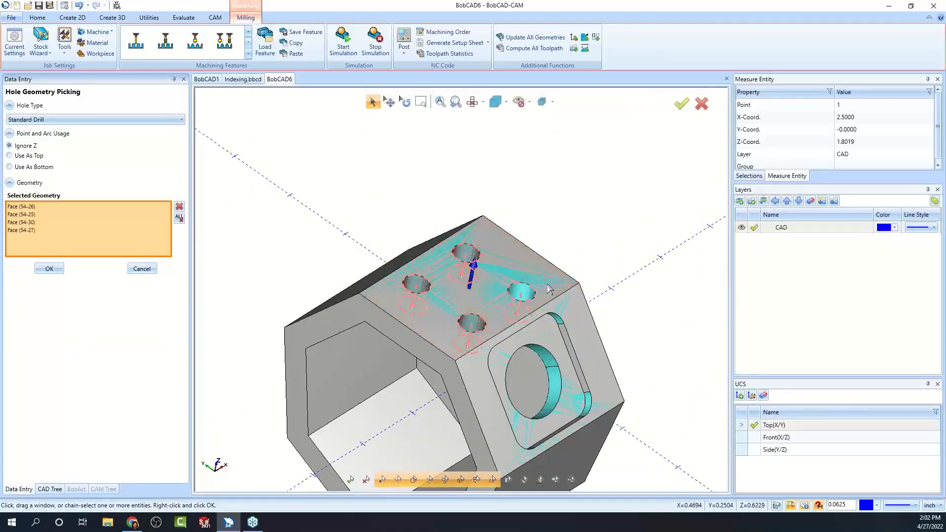
pyautogui.scroll(-2, 603, 203)
pyautogui.moveTo(616, 240); pyautogui.dragTo(622, 207, button='middle')
pyautogui.scroll(5, 542, 182)
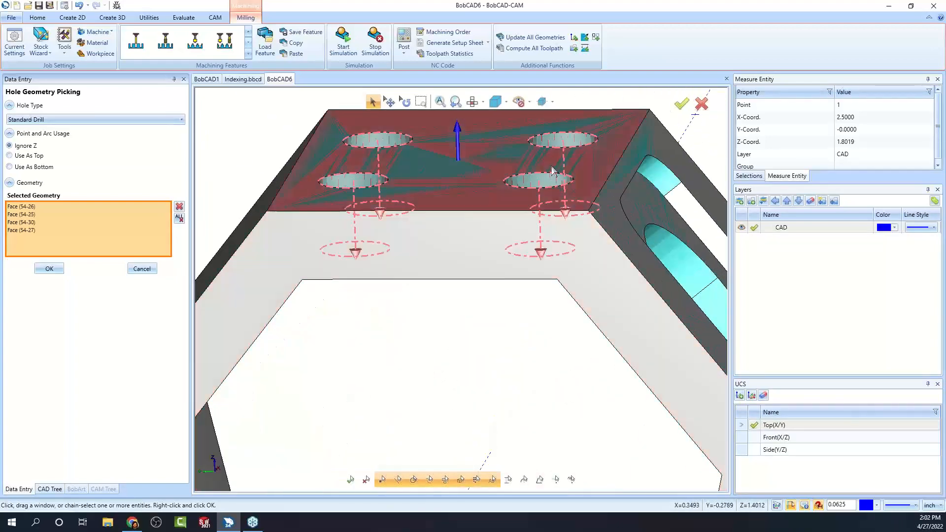
pyautogui.scroll(-4, 531, 305)
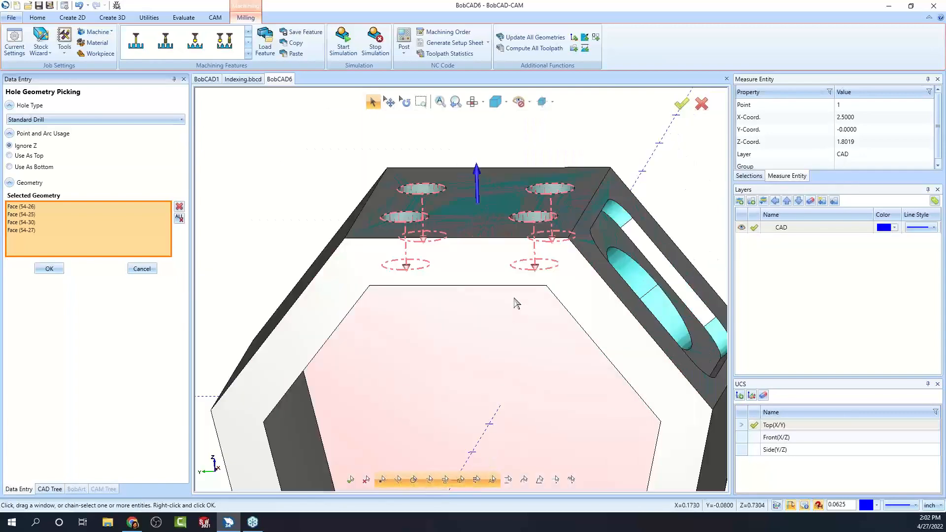
pyautogui.moveTo(493, 348); pyautogui.dragTo(464, 347, button='middle')
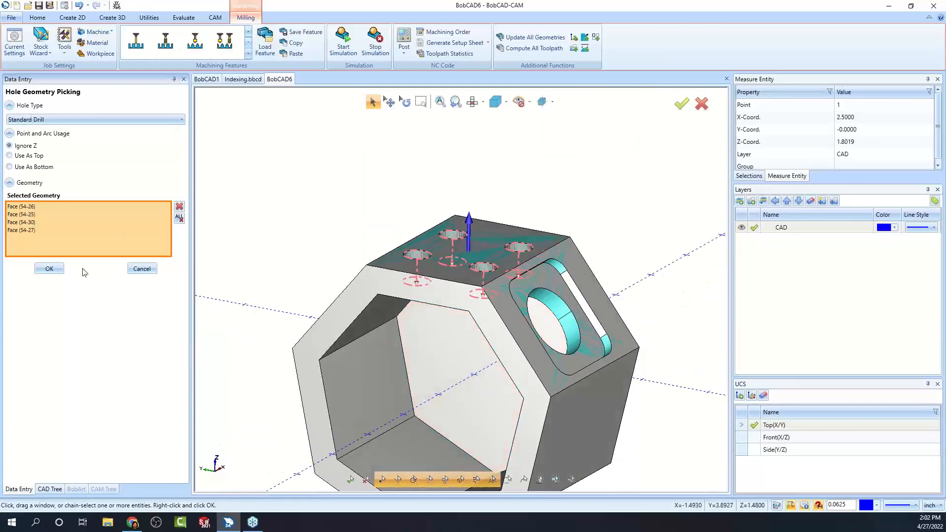
pyautogui.click(50, 269)
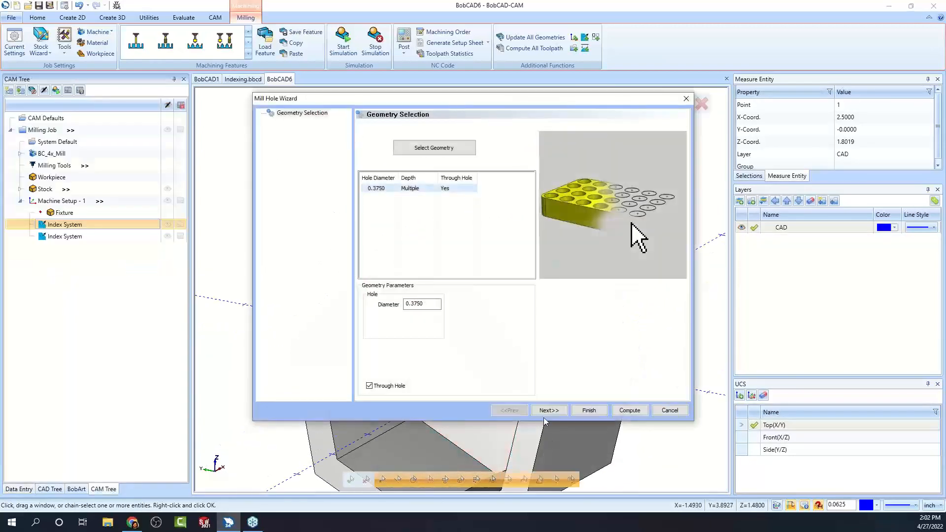
# Set the 0.3750 hole feature's machining strategy to Center Drill and Drill, and compute its toolpath.
pyautogui.click(547, 411)
pyautogui.click(321, 131)
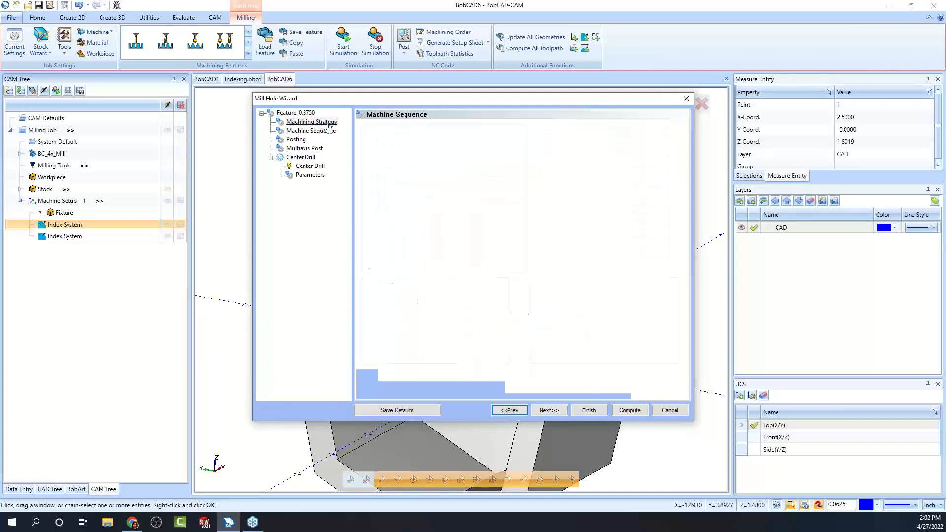
pyautogui.click(328, 123)
pyautogui.click(555, 295)
pyautogui.click(520, 318)
pyautogui.click(630, 413)
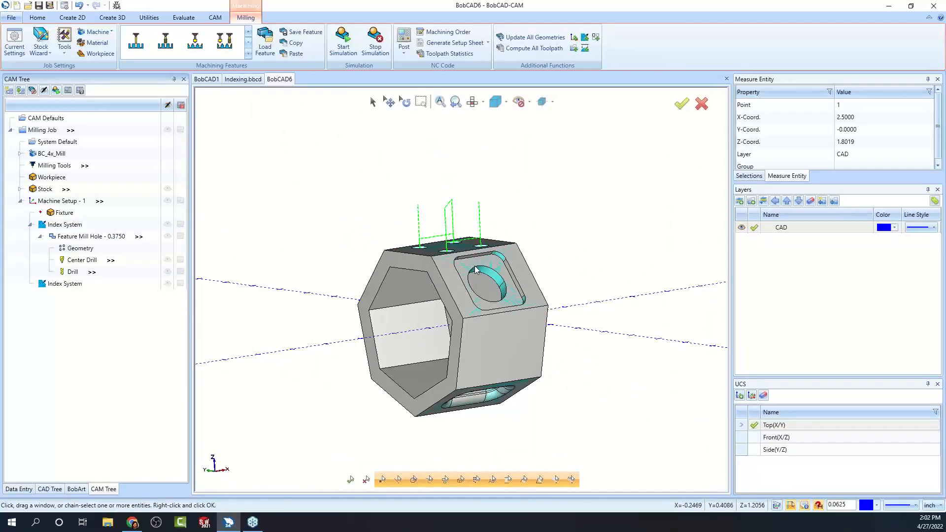
# Start a Mill 2 Axis feature on the second index system using the circular opening's edge, with its 0.3750 depth picked from the inner wall.
pyautogui.moveTo(463, 274); pyautogui.dragTo(452, 292, button='middle')
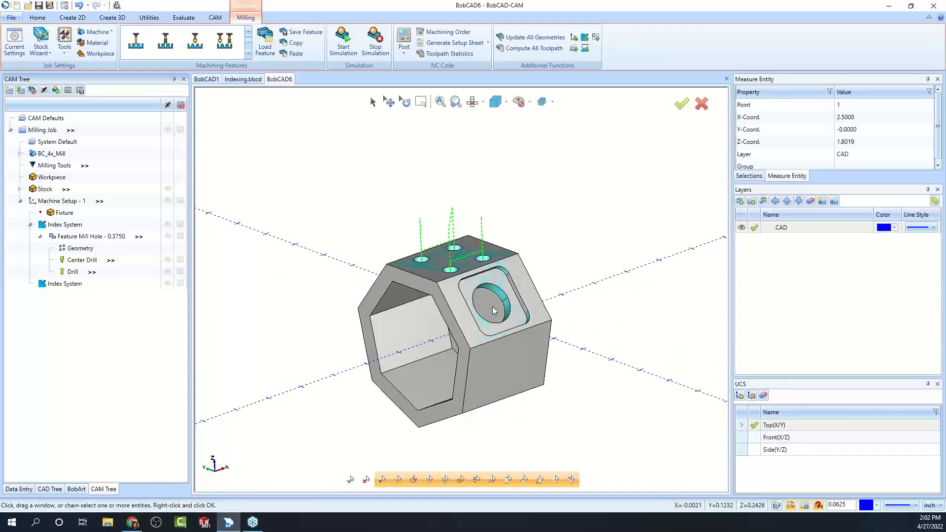
pyautogui.click(74, 284)
pyautogui.moveTo(571, 329); pyautogui.dragTo(570, 305, button='middle')
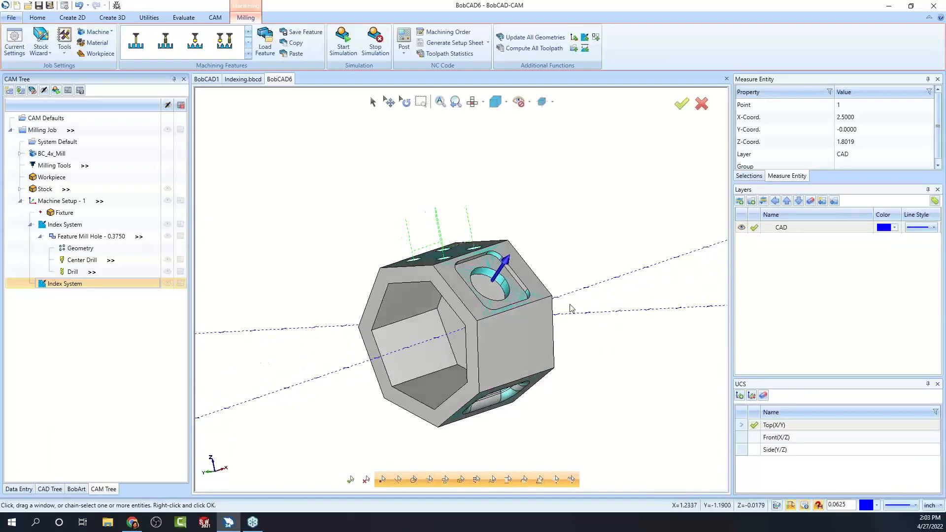
pyautogui.rightClick(76, 285)
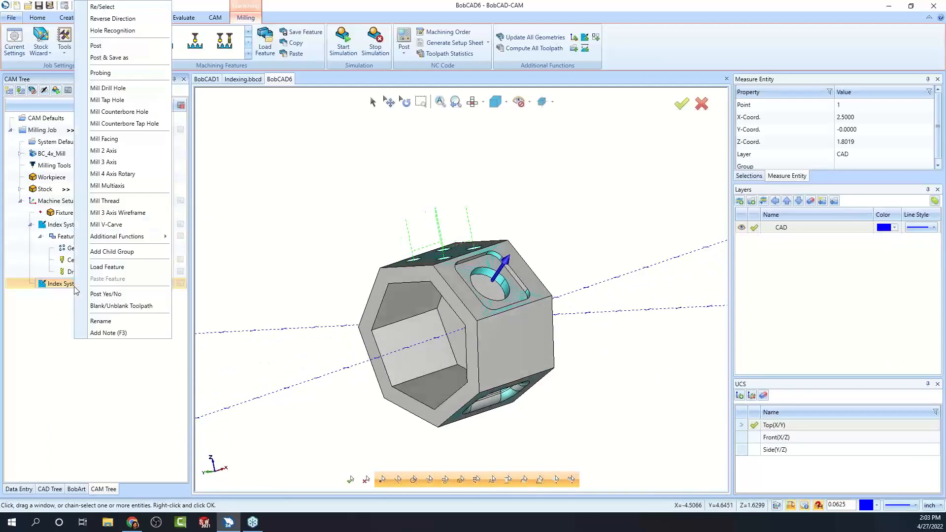
pyautogui.click(129, 151)
pyautogui.click(461, 157)
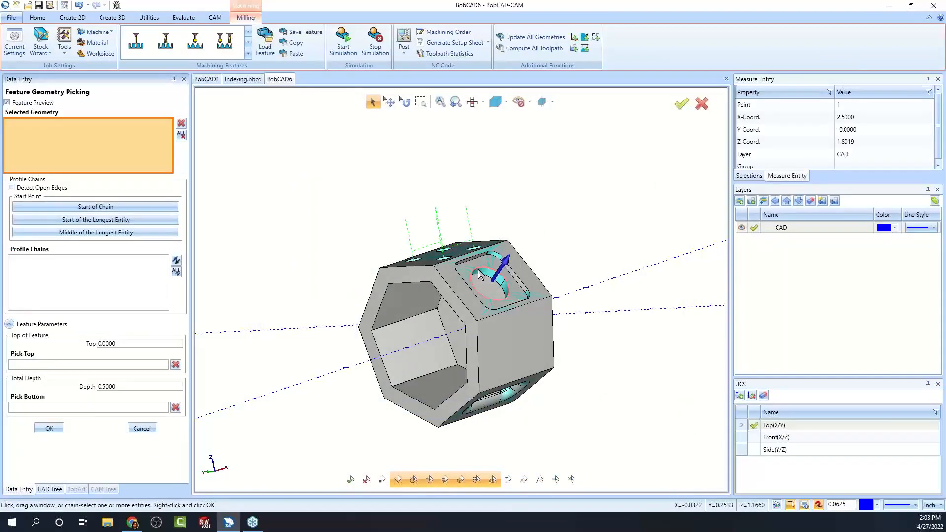
pyautogui.click(480, 275)
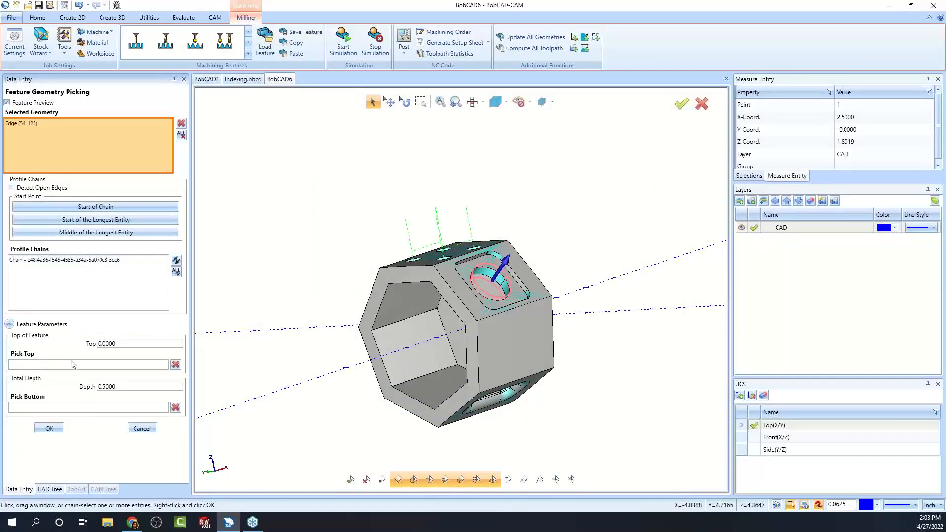
pyautogui.click(69, 409)
pyautogui.click(452, 311)
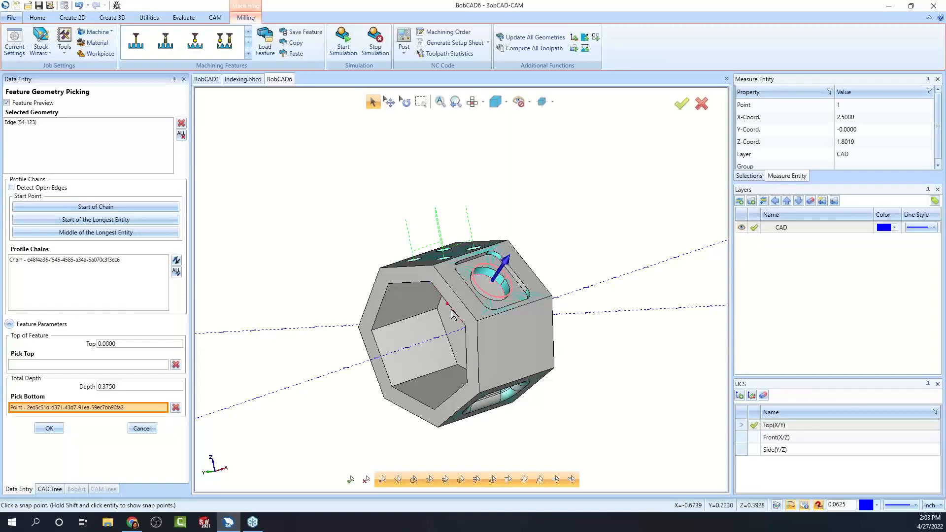
pyautogui.click(49, 429)
# Set the 2 Axis feature's strategy to Pocketing with only the Pocket operation, keep the Standard Pocket pattern, and compute the toolpath.
pyautogui.click(324, 131)
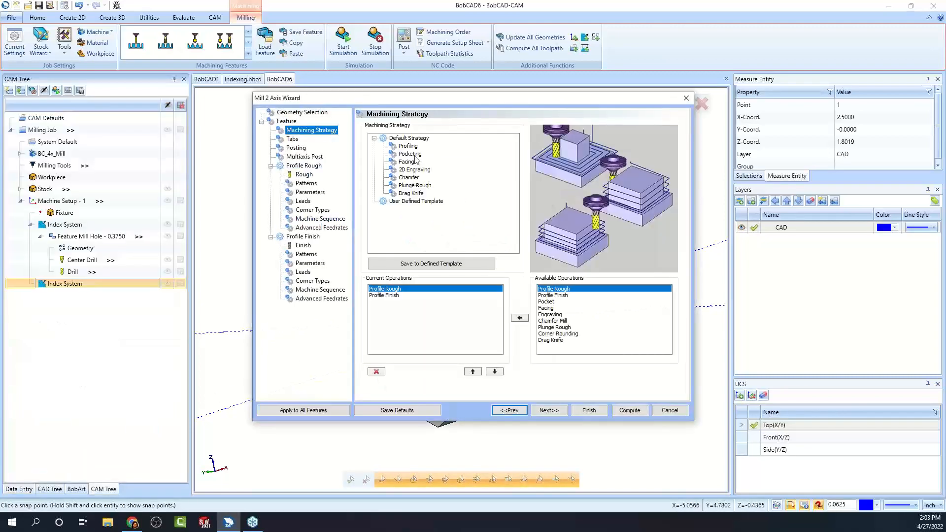
pyautogui.click(415, 156)
pyautogui.click(384, 295)
pyautogui.click(376, 371)
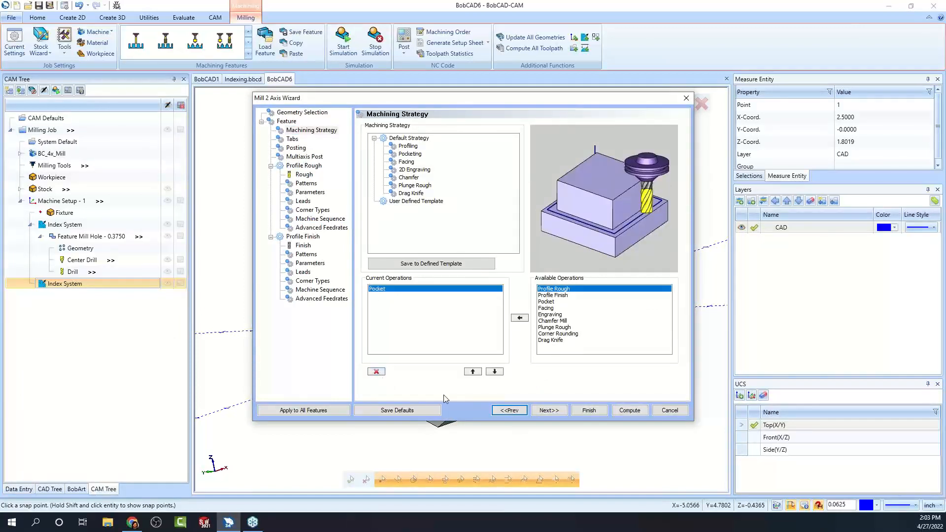
pyautogui.click(548, 410)
pyautogui.click(306, 183)
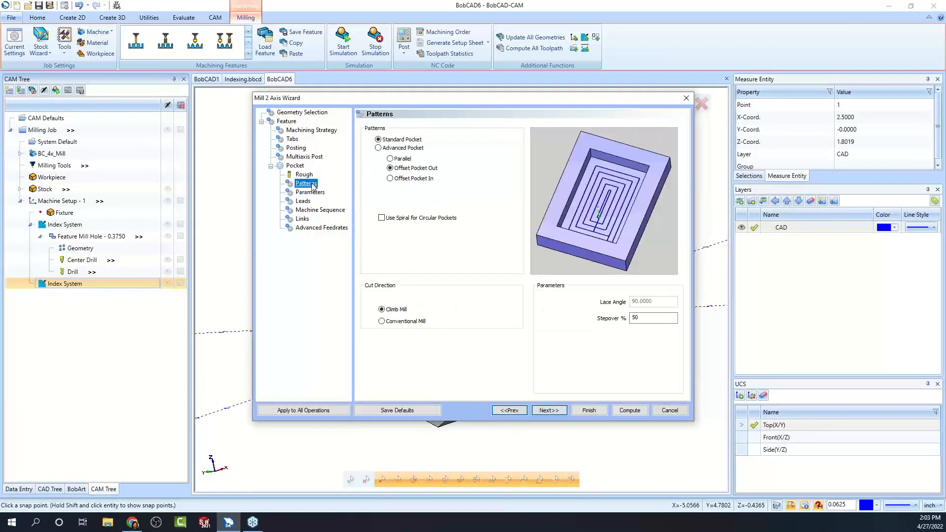
pyautogui.click(639, 412)
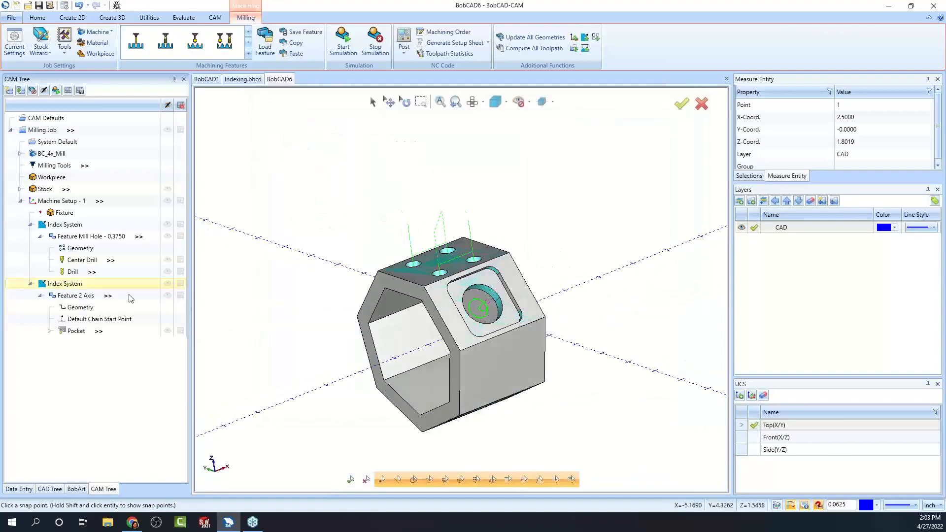
# Backplot the Pocket operation to check the tool position on the angled face.
pyautogui.rightClick(75, 331)
pyautogui.click(123, 393)
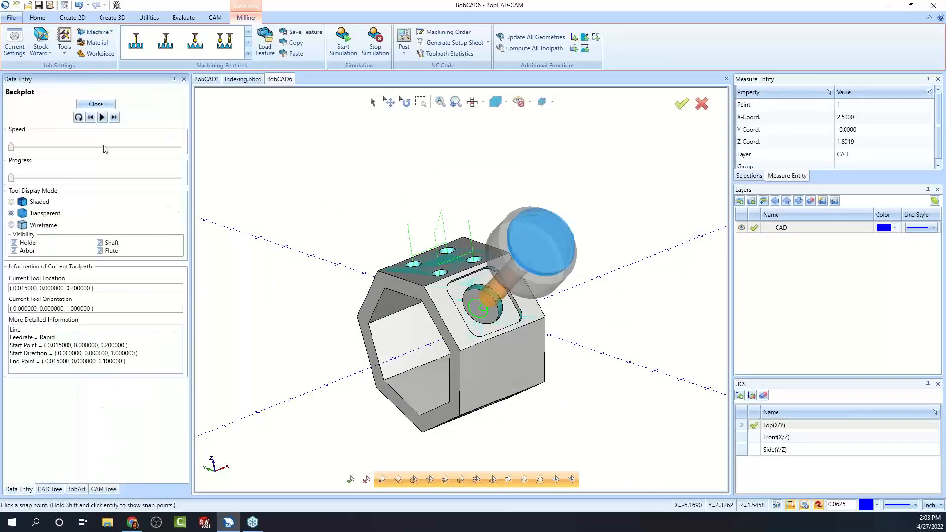
pyautogui.click(96, 104)
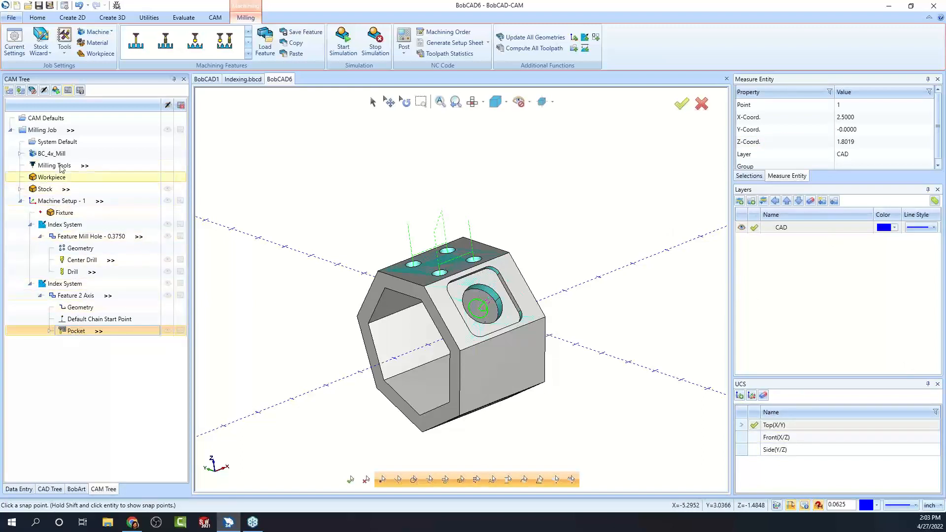
# Post the Milling Job's NC code with the BC_4x_Mill post processor and widen the posting output.
pyautogui.click(20, 154)
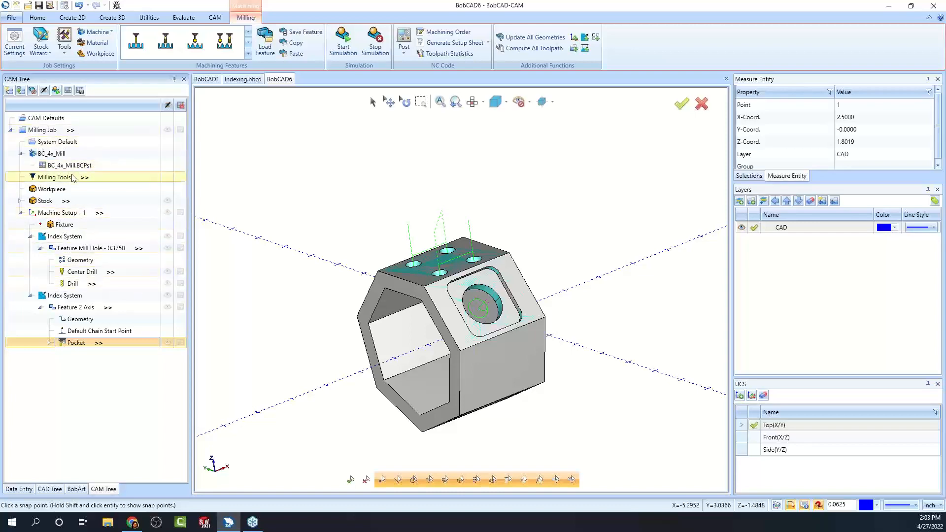
pyautogui.rightClick(49, 134)
pyautogui.click(63, 161)
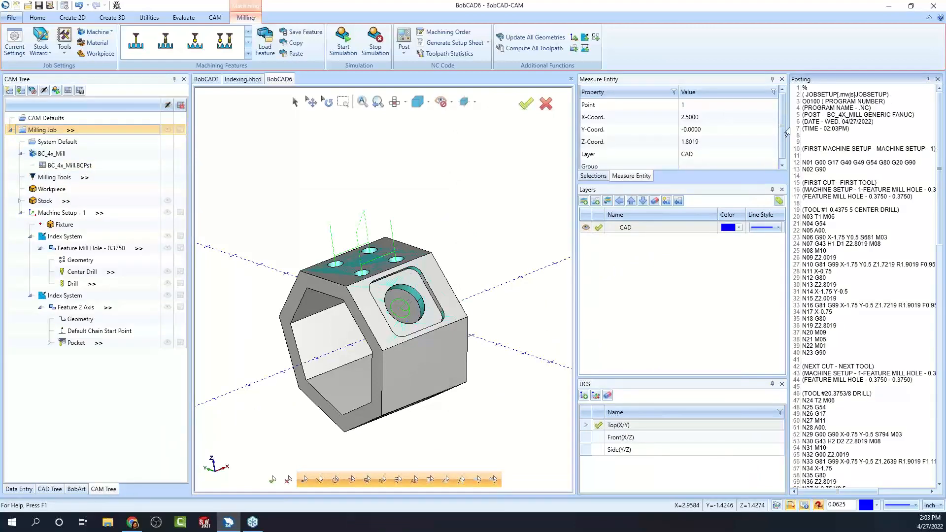
pyautogui.moveTo(787, 127); pyautogui.dragTo(713, 129)
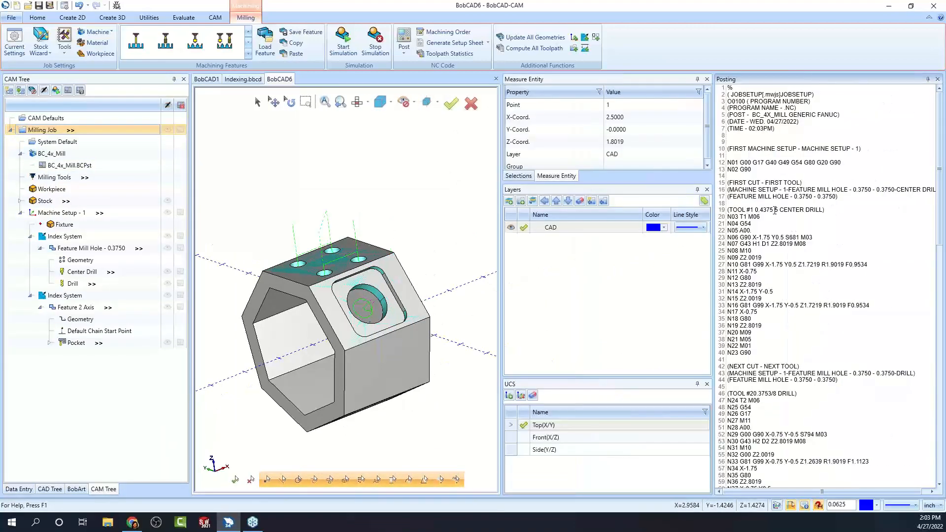
# Examine the A-axis rotation lines in the posted code for the center drill, drill and pocket operations.
pyautogui.doubleClick(744, 230)
pyautogui.scroll(-5, 772, 333)
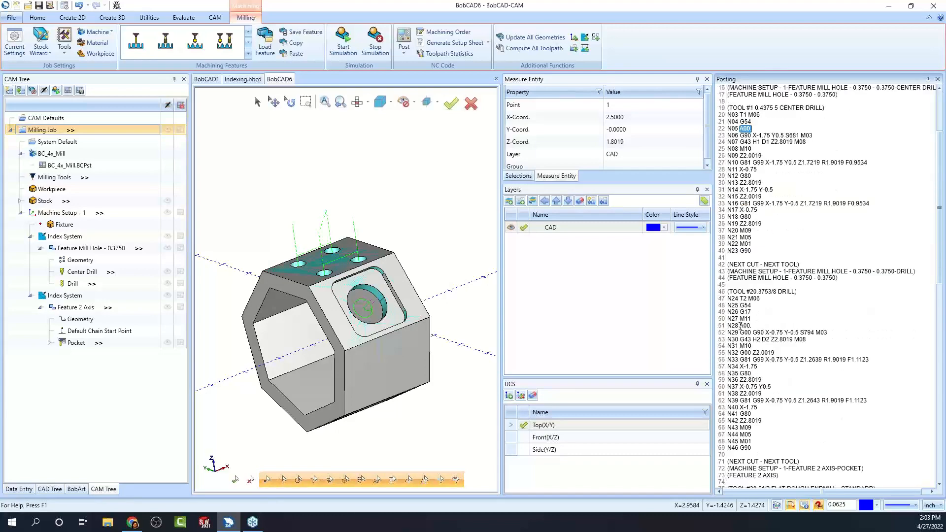
pyautogui.doubleClick(740, 326)
pyautogui.scroll(-12, 785, 284)
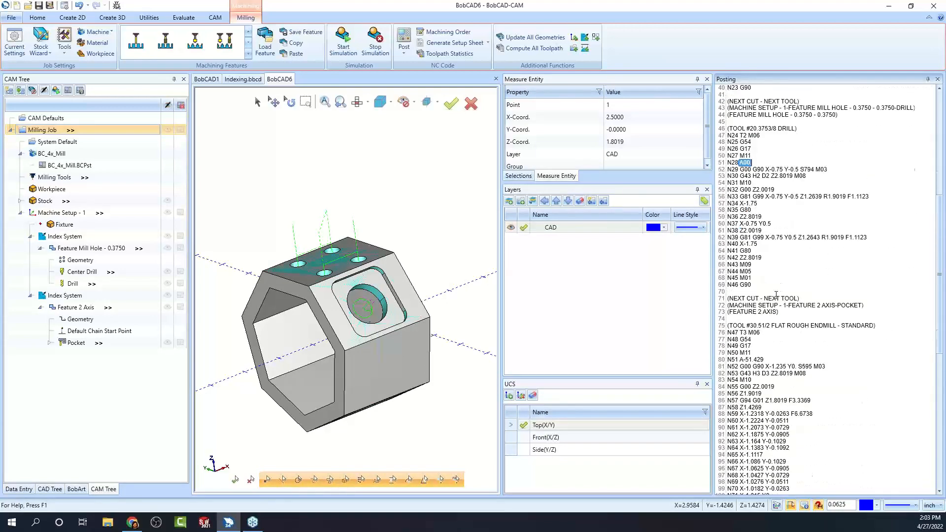
pyautogui.doubleClick(743, 277)
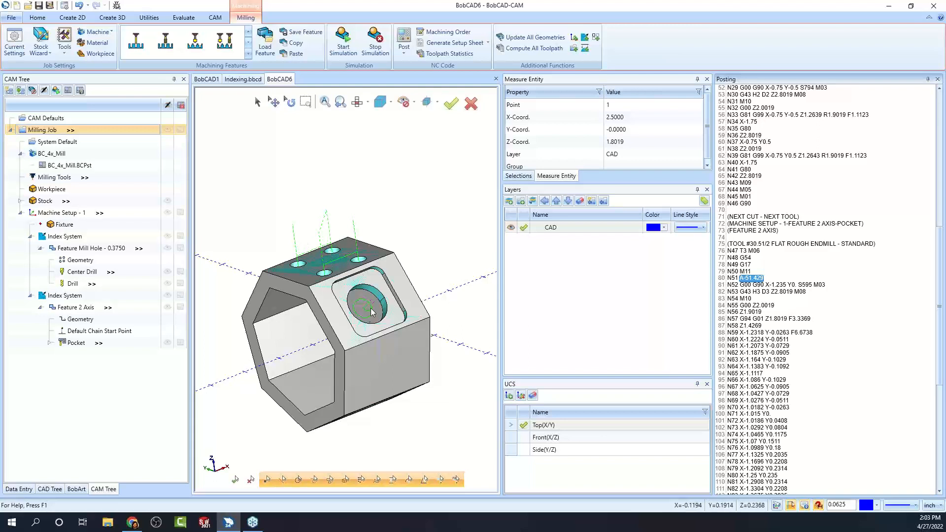
pyautogui.click(881, 315)
# Copy the pocket's NC lines from the tool 3 comment through N63 into a blank Notepad document, and close it without saving.
pyautogui.moveTo(729, 244); pyautogui.dragTo(834, 388)
pyautogui.rightClick(806, 373)
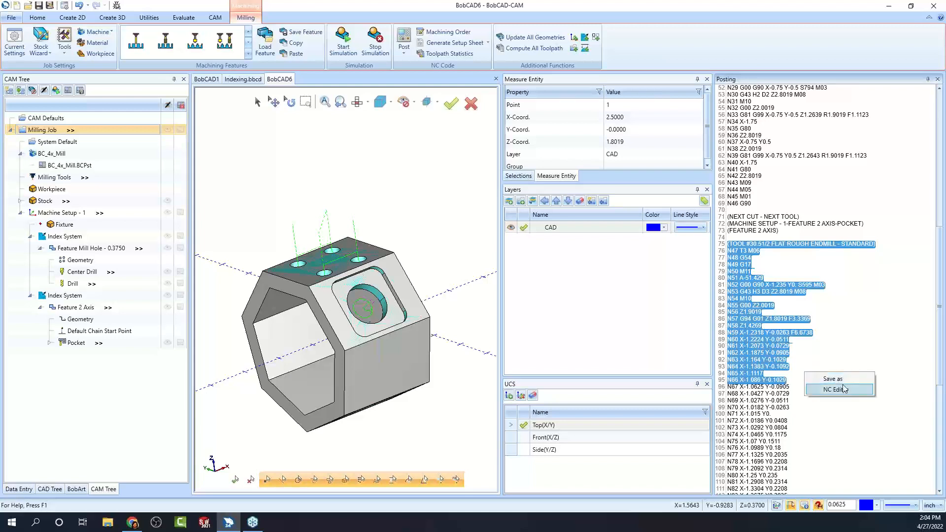
pyautogui.click(828, 327)
pyautogui.moveTo(730, 244); pyautogui.dragTo(809, 363)
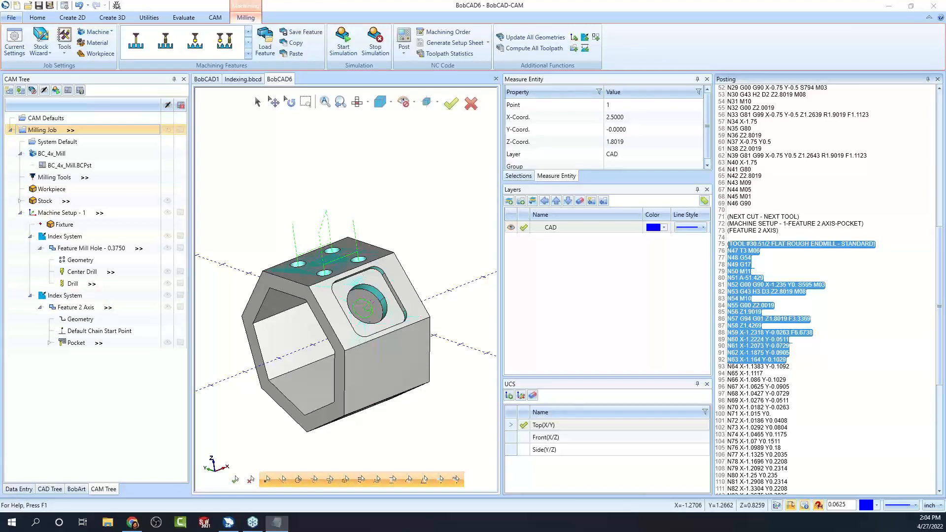
pyautogui.moveTo(0, 229); pyautogui.dragTo(586, 70)
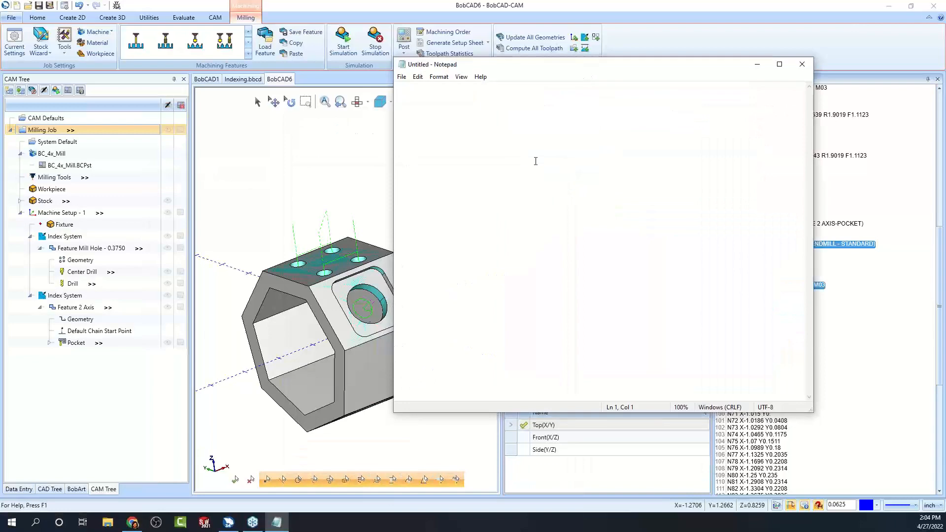
pyautogui.hotkey('ctrl', 'v')
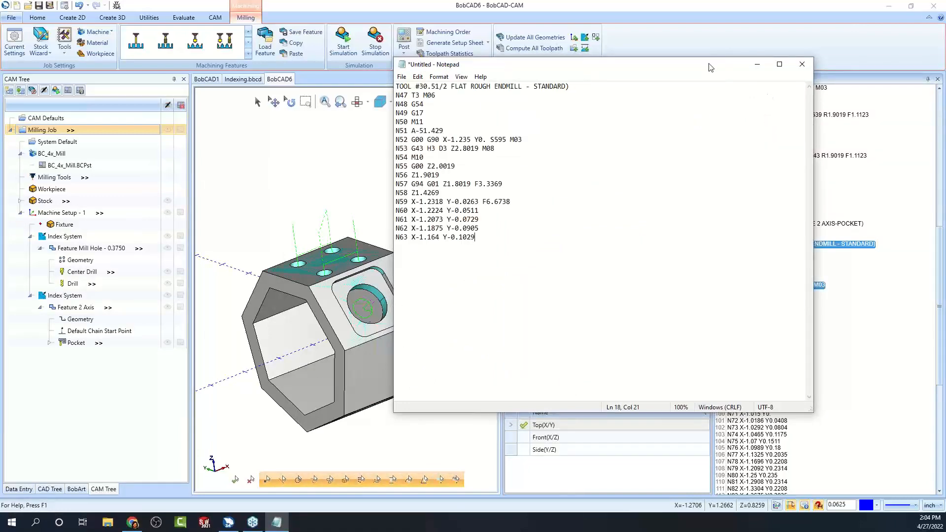
pyautogui.moveTo(713, 64); pyautogui.dragTo(505, 86)
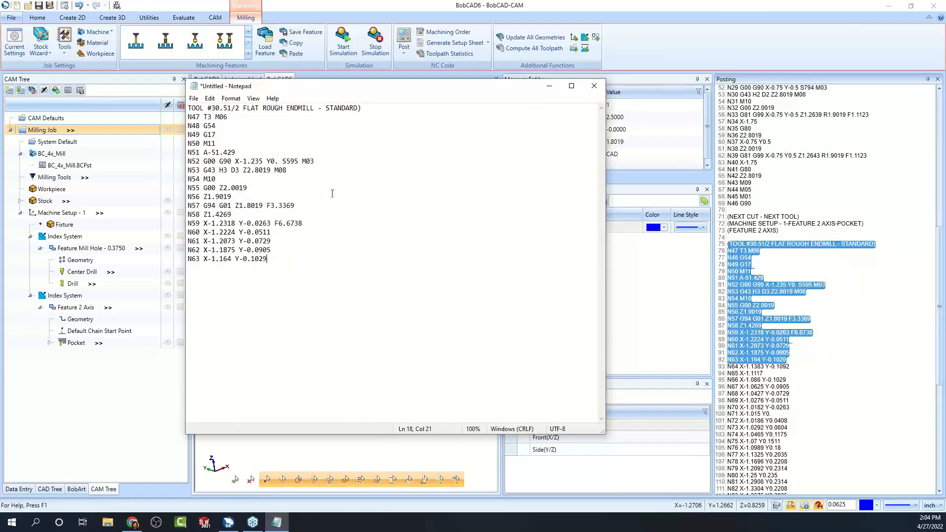
pyautogui.click(594, 86)
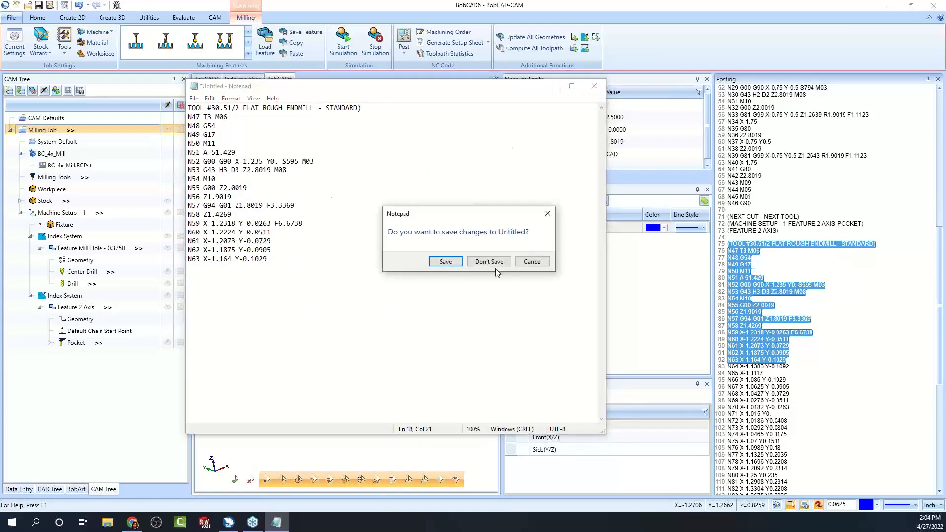
pyautogui.click(489, 262)
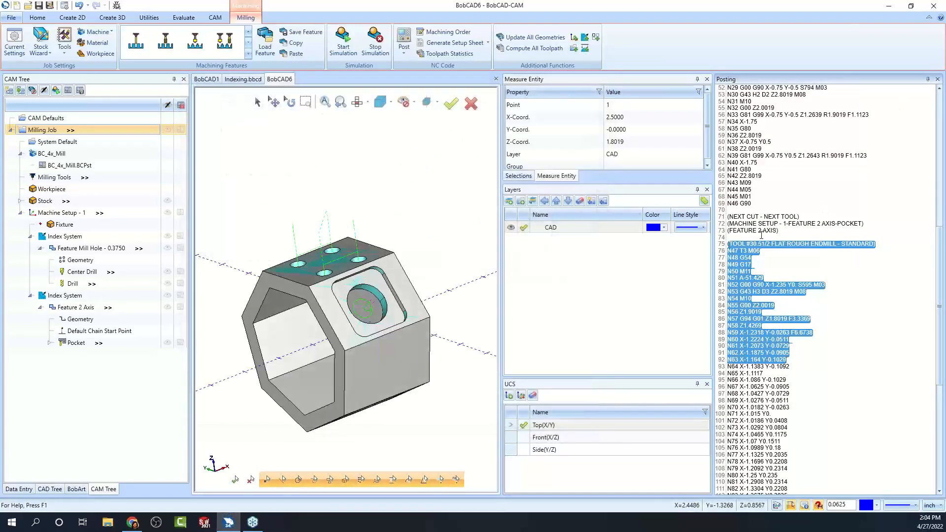
# Collapse the posting output and display the axis direction of each index system in turn.
pyautogui.click(927, 80)
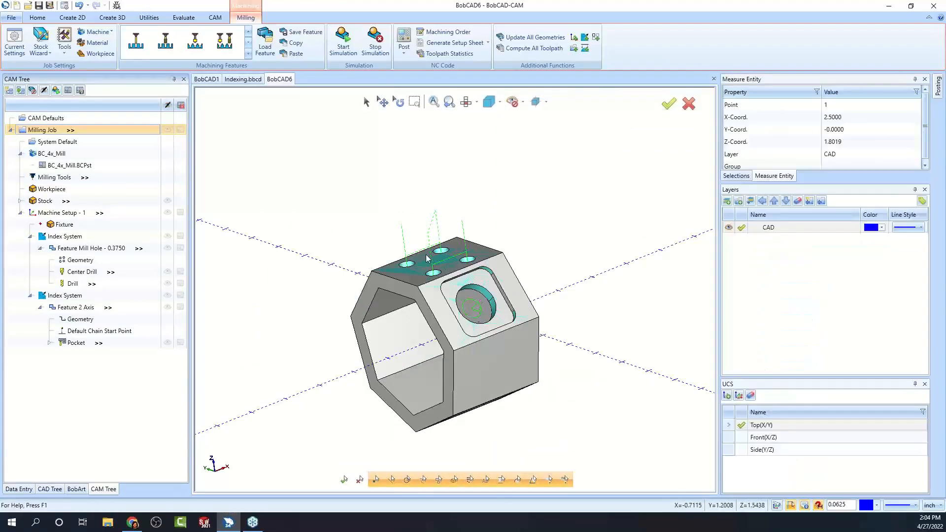
pyautogui.click(71, 237)
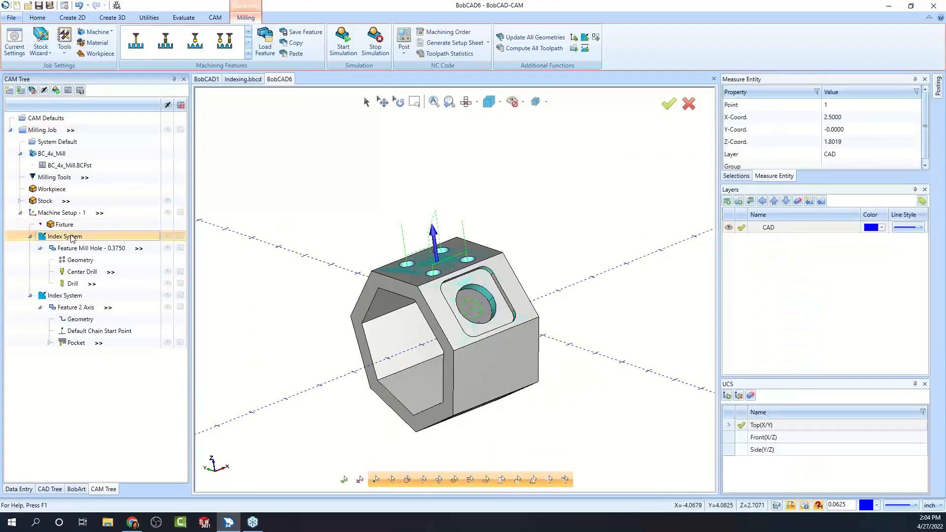
pyautogui.click(75, 297)
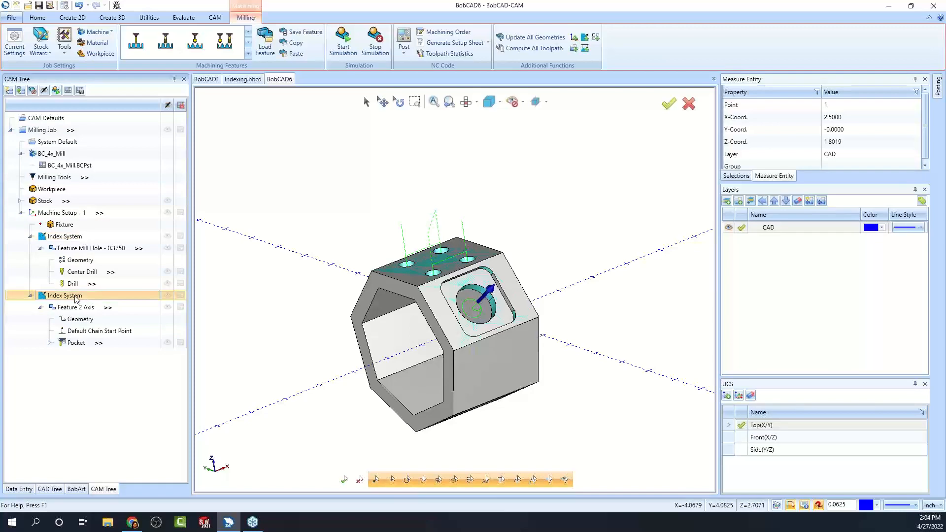
# Enlarge the UCS list and begin a new UCS with the Planar Face option on the plain face between the circular pocket and slot faces.
pyautogui.moveTo(600, 378); pyautogui.dragTo(565, 370, button='middle')
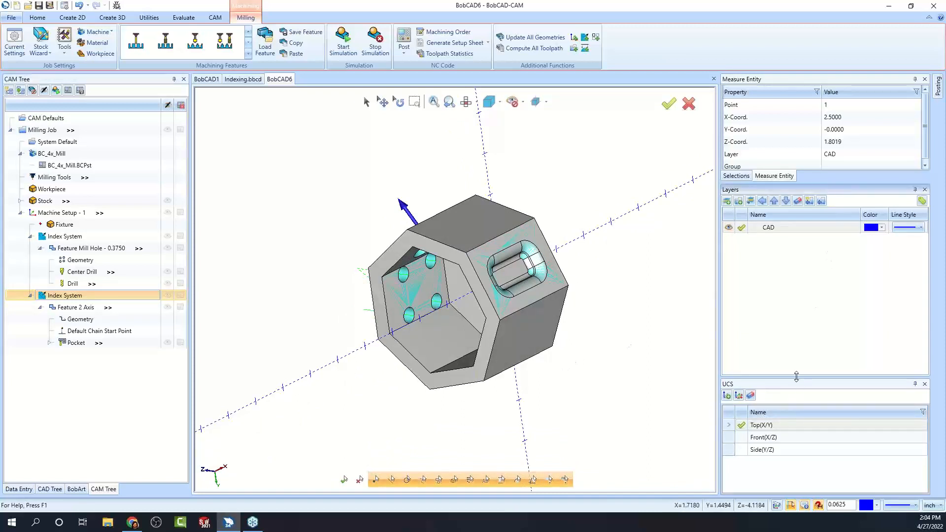
pyautogui.moveTo(796, 377); pyautogui.dragTo(808, 282)
pyautogui.rightClick(763, 381)
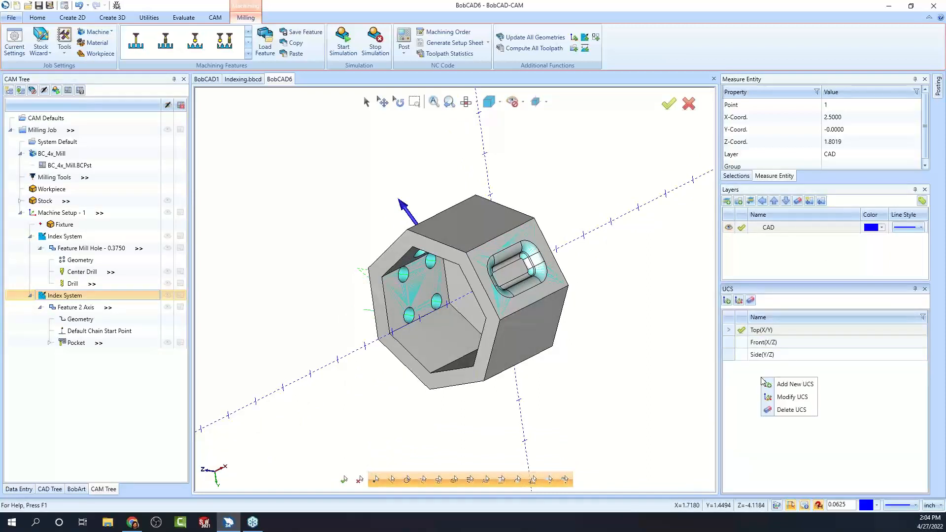
pyautogui.click(791, 384)
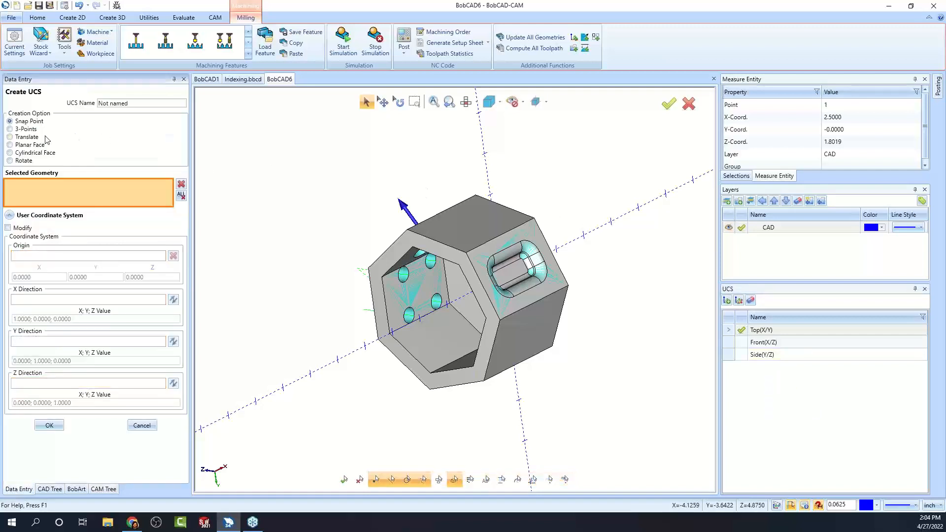
pyautogui.click(493, 221)
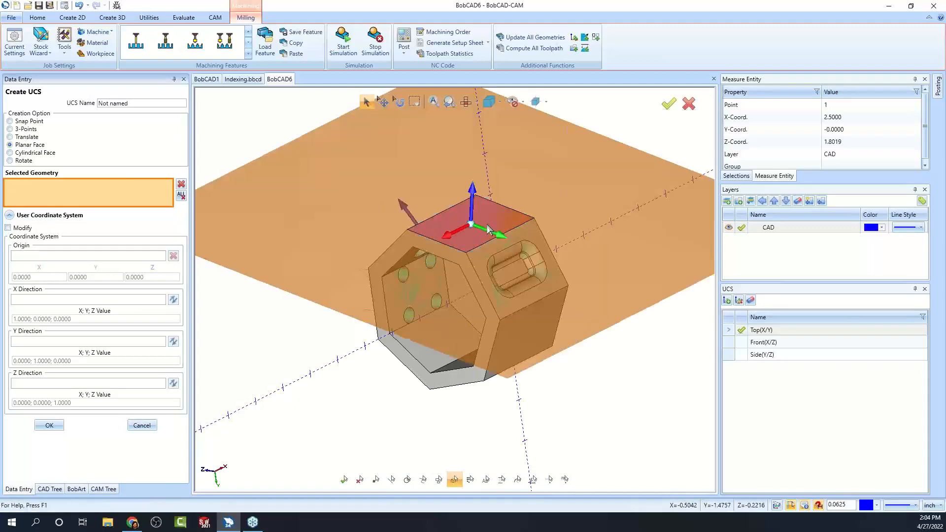
pyautogui.moveTo(613, 367)
pyautogui.mouseDown(button='middle')
pyautogui.moveTo(569, 374)
pyautogui.moveTo(599, 367)
pyautogui.mouseUp(button='middle')
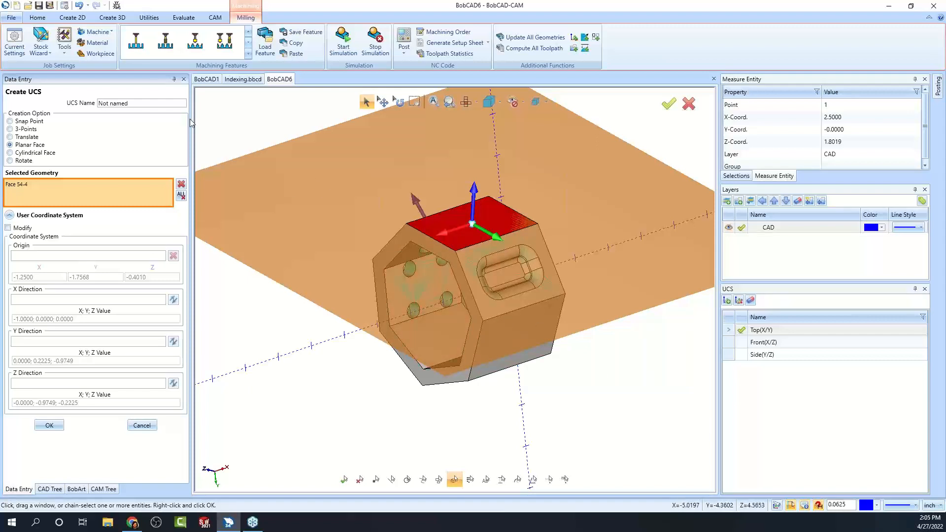
# Enable Modify, reverse the X and Y directions so Z points away from the part, create the UCS and review its orientation.
pyautogui.click(8, 228)
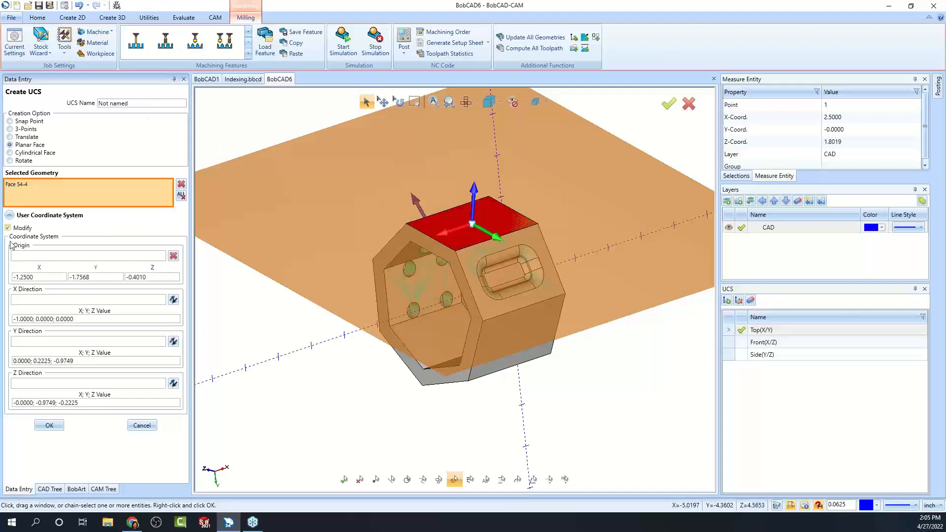
pyautogui.click(174, 300)
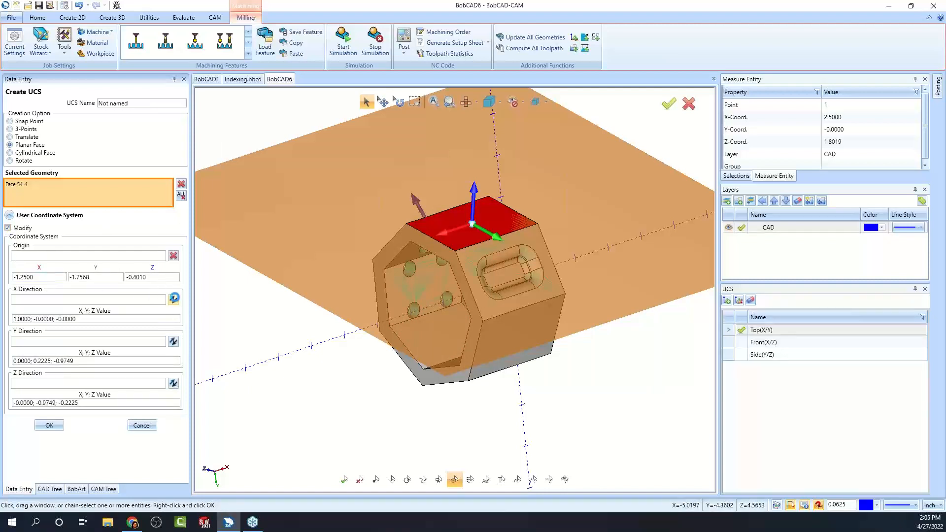
pyautogui.click(174, 342)
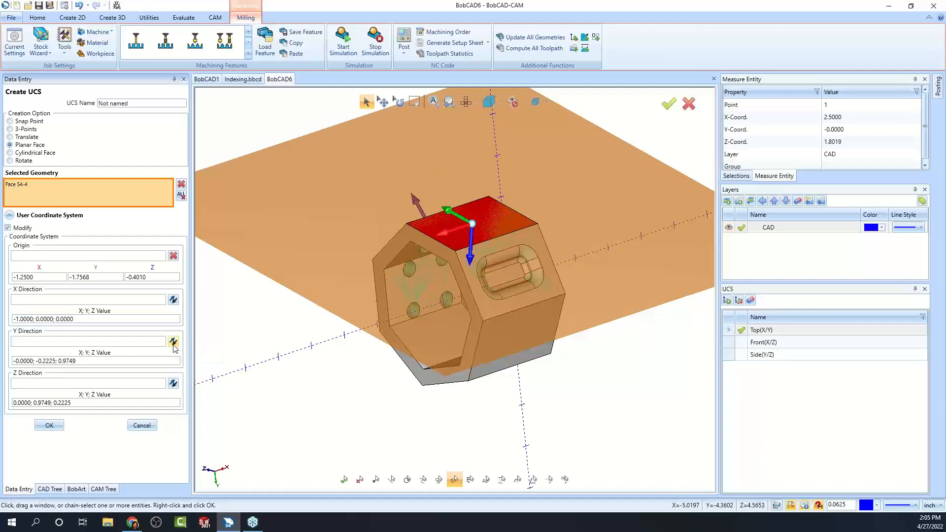
pyautogui.click(176, 302)
pyautogui.moveTo(515, 350)
pyautogui.mouseDown(button='middle')
pyautogui.moveTo(561, 352)
pyautogui.moveTo(524, 365)
pyautogui.mouseUp(button='middle')
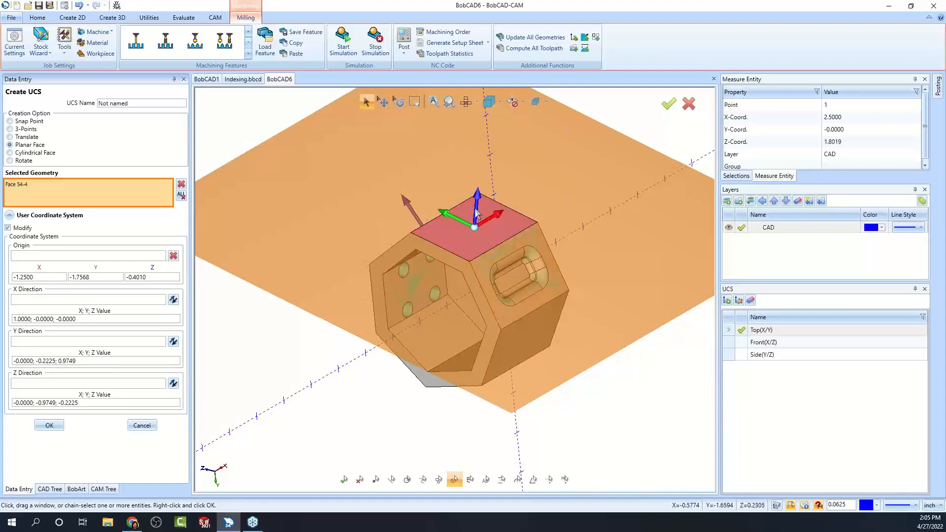
pyautogui.moveTo(539, 320); pyautogui.dragTo(542, 342, button='middle')
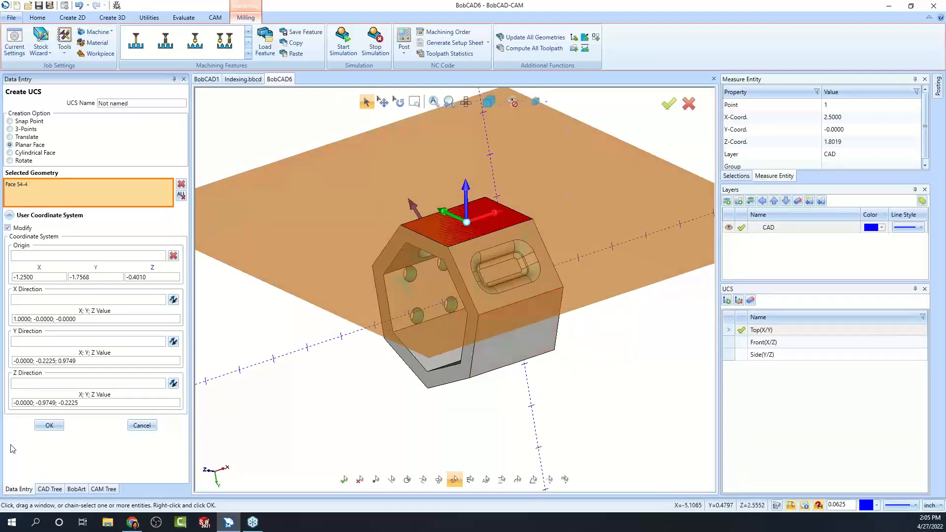
pyautogui.click(49, 425)
pyautogui.moveTo(566, 335); pyautogui.dragTo(561, 337, button='middle')
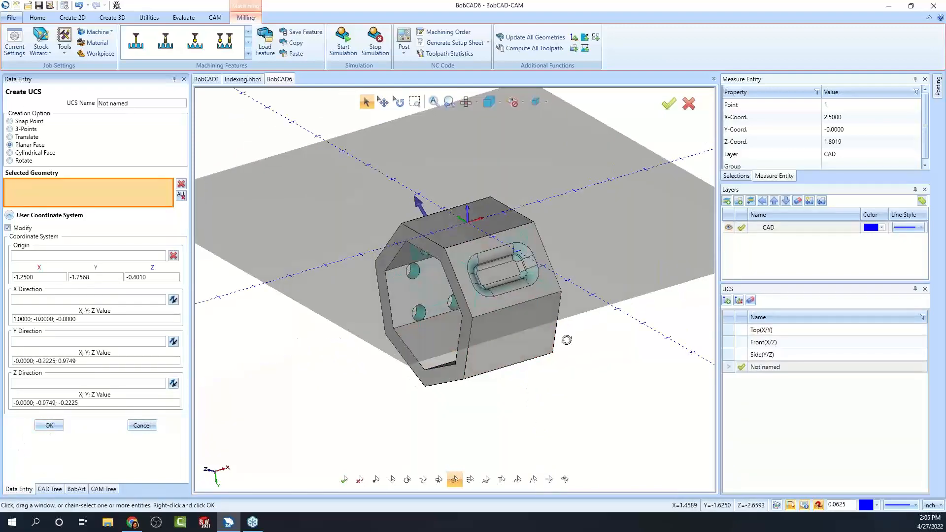
pyautogui.moveTo(546, 266); pyautogui.dragTo(484, 311, button='middle')
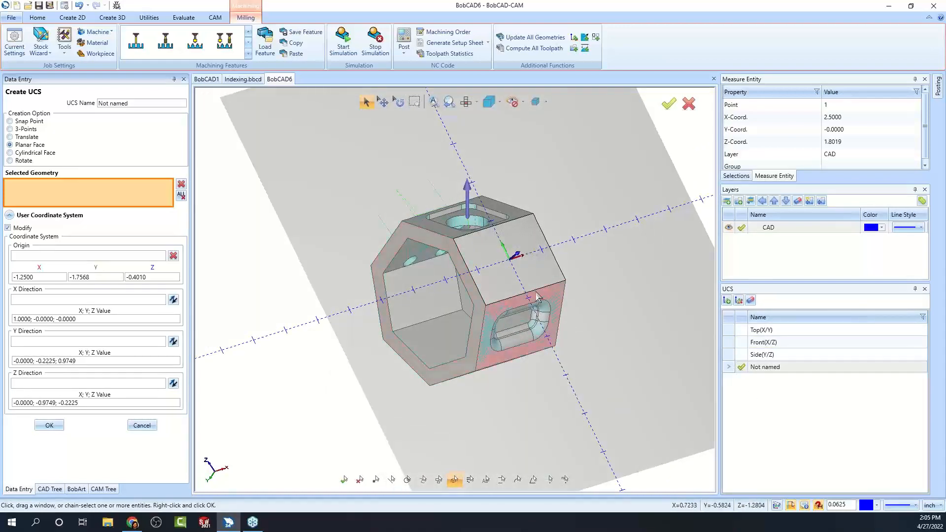
pyautogui.moveTo(566, 374); pyautogui.dragTo(455, 252, button='middle')
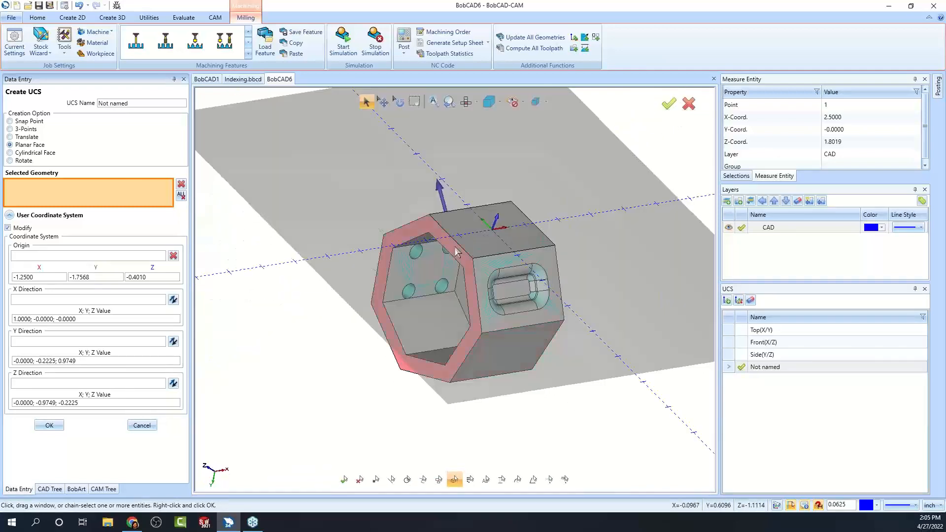
pyautogui.moveTo(567, 302); pyautogui.dragTo(573, 330, button='middle')
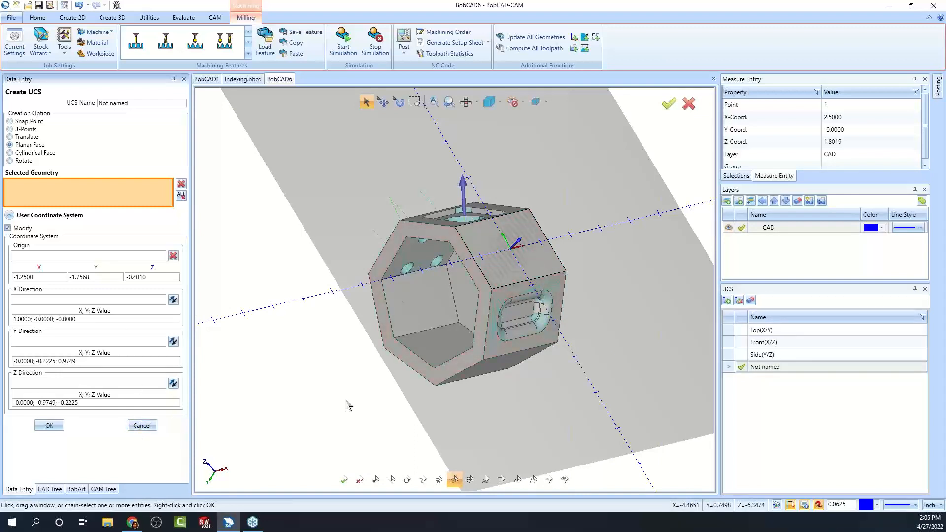
pyautogui.click(142, 425)
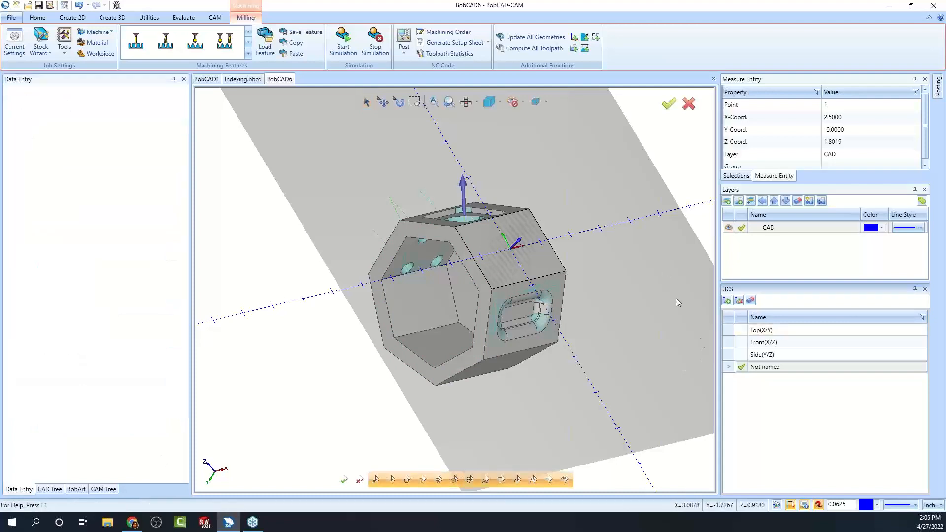
# Delete the Not named UCS from the UCS list.
pyautogui.rightClick(768, 371)
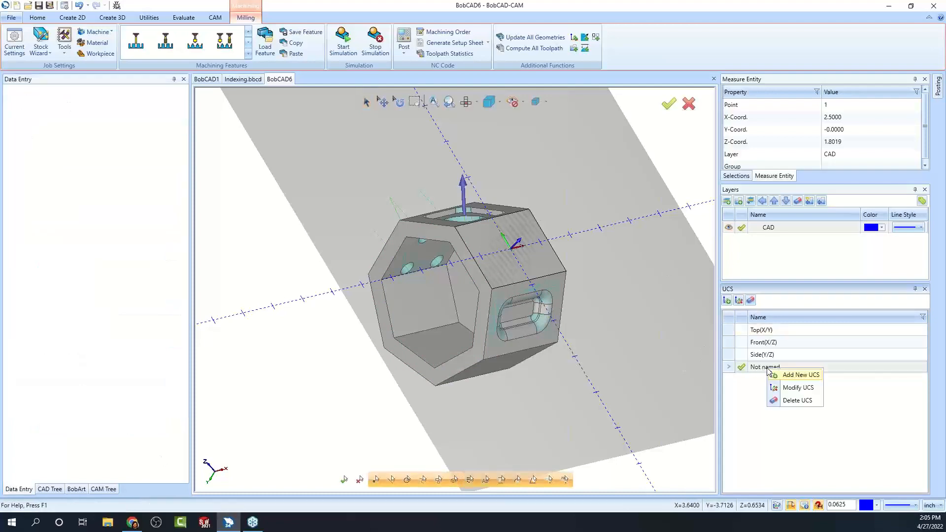
pyautogui.click(791, 400)
pyautogui.click(494, 282)
# Begin a Snap Point UCS at the plain face's corner by the slot face, with Z along the plain face's end edge.
pyautogui.moveTo(586, 196); pyautogui.dragTo(609, 241, button='middle')
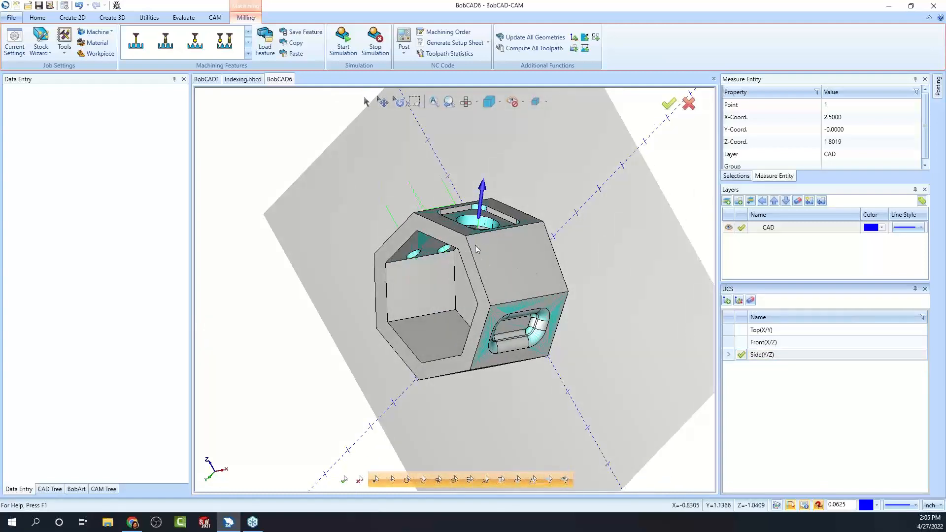
pyautogui.moveTo(550, 257)
pyautogui.mouseDown(button='middle')
pyautogui.moveTo(556, 279)
pyautogui.moveTo(553, 266)
pyautogui.mouseUp(button='middle')
pyautogui.rightClick(776, 378)
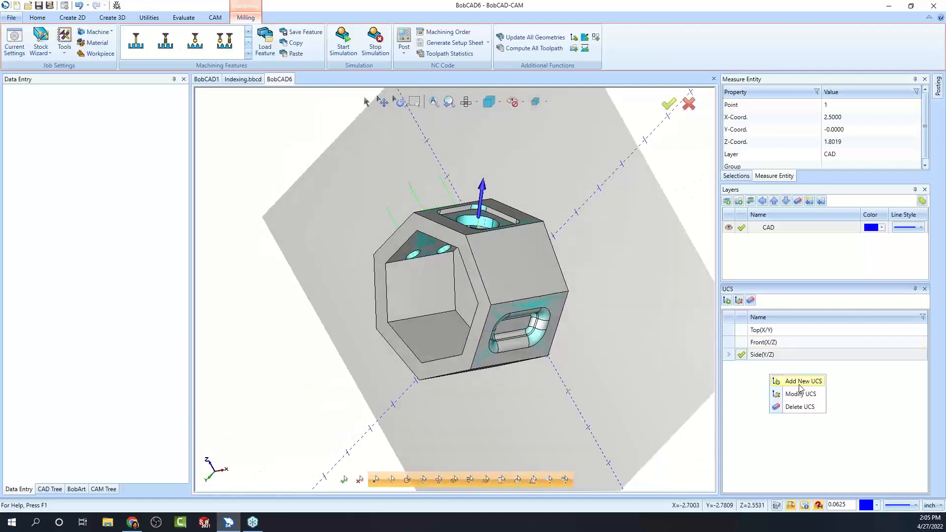
pyautogui.click(800, 384)
pyautogui.click(10, 121)
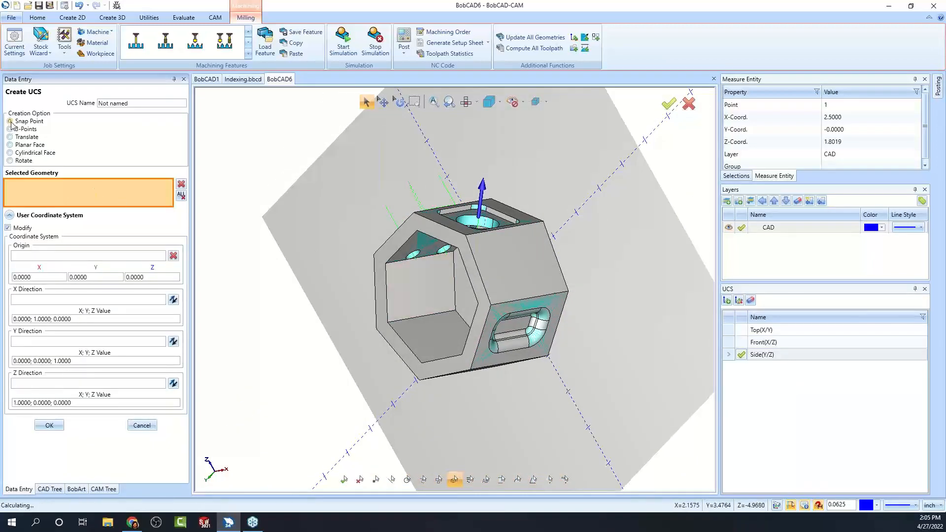
pyautogui.click(495, 305)
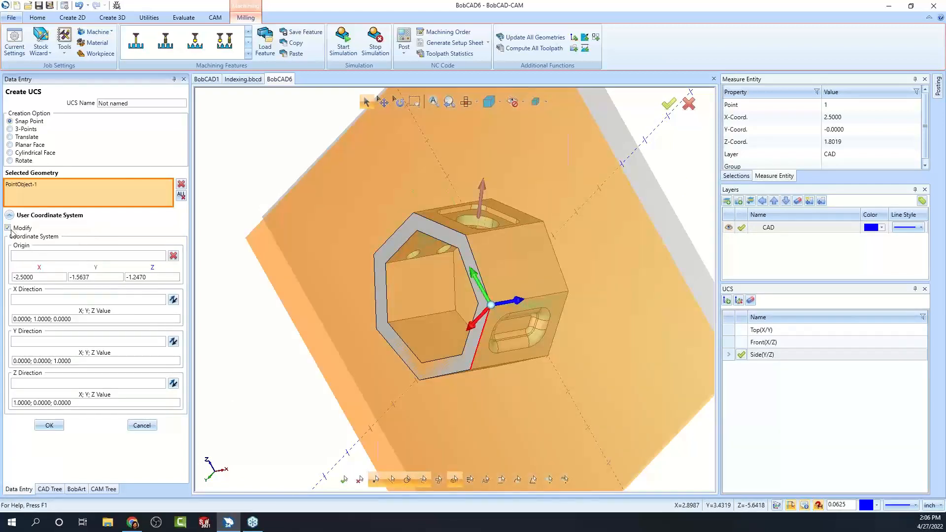
pyautogui.click(109, 385)
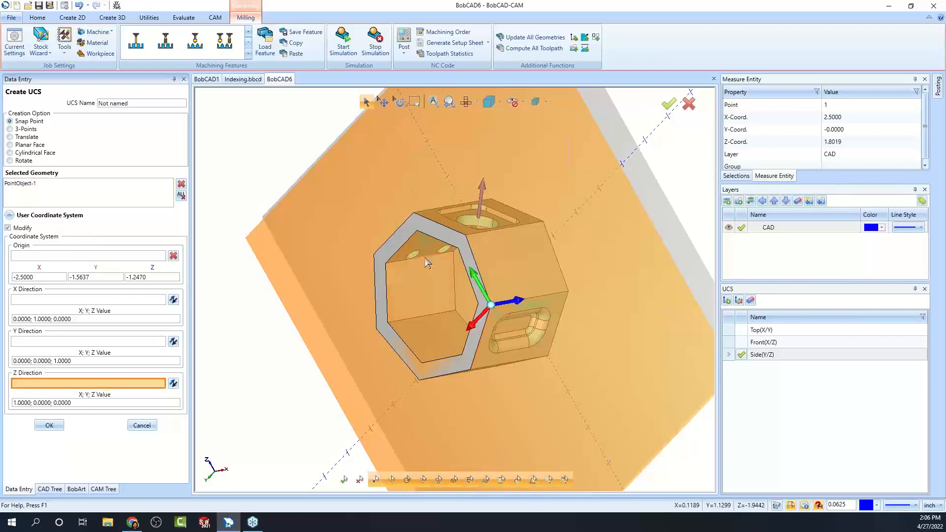
pyautogui.click(469, 246)
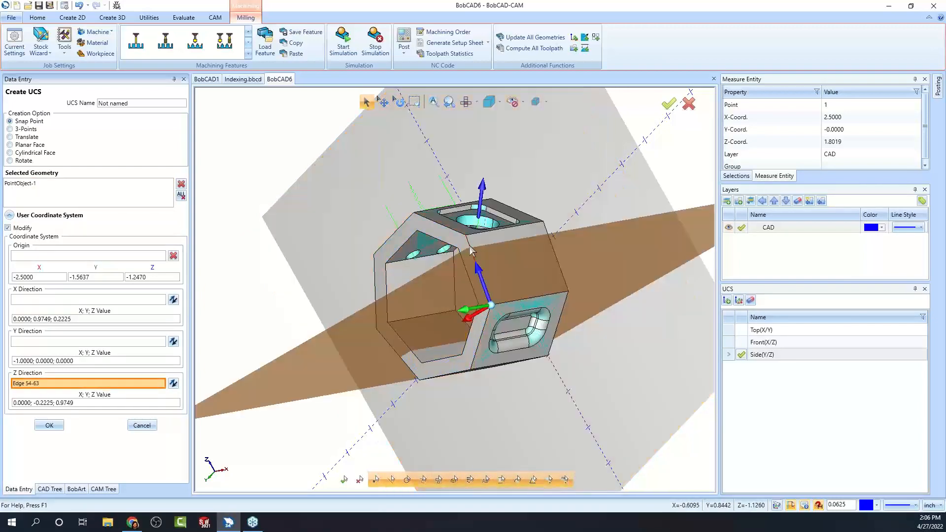
pyautogui.moveTo(522, 281); pyautogui.dragTo(512, 341, button='middle')
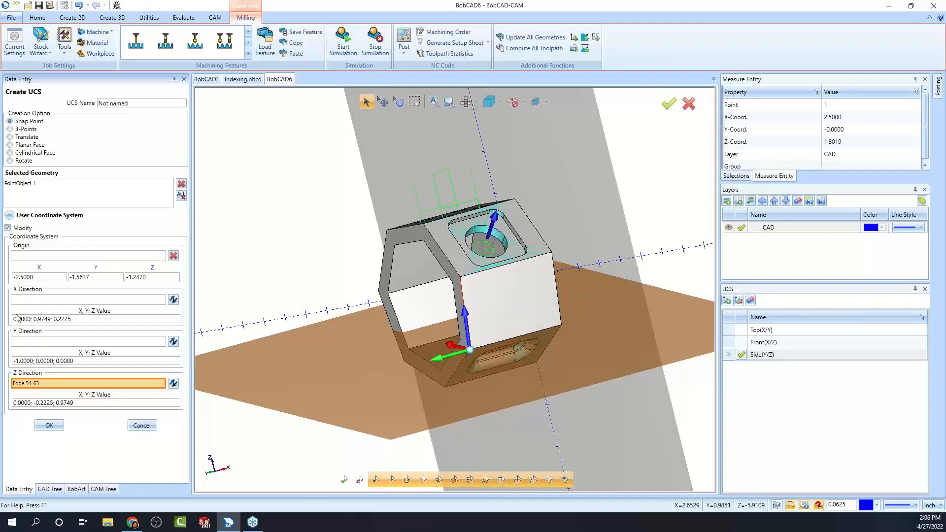
# Align the UCS's X direction with the long edge between the plain and slot faces, and create the UCS.
pyautogui.click(48, 300)
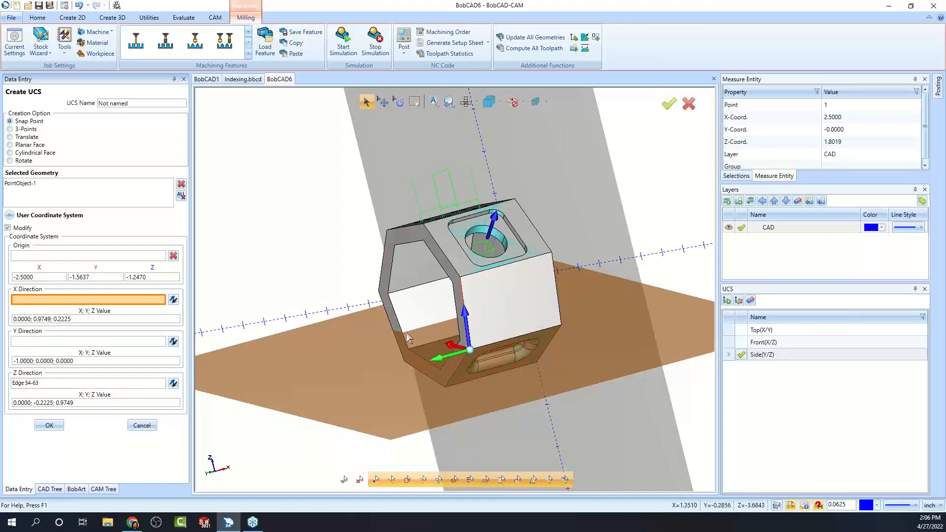
pyautogui.click(539, 330)
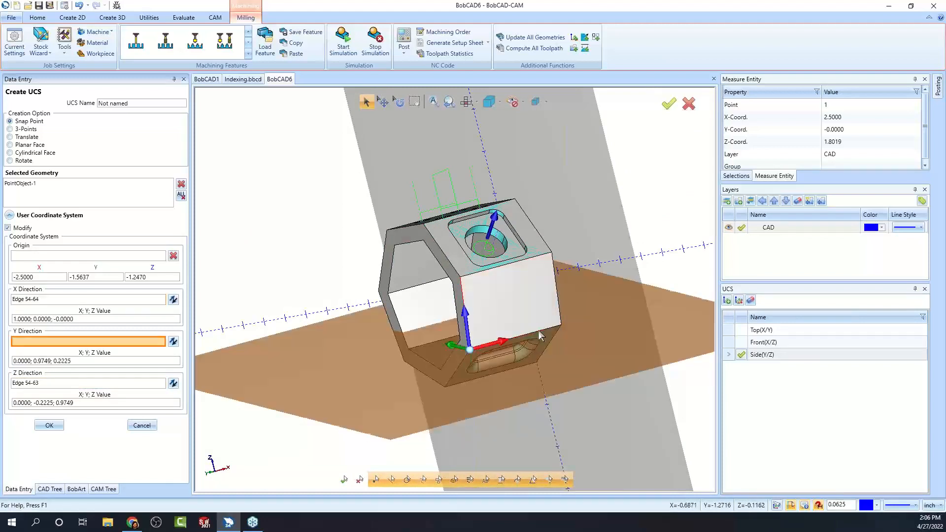
pyautogui.moveTo(549, 359); pyautogui.dragTo(518, 360, button='middle')
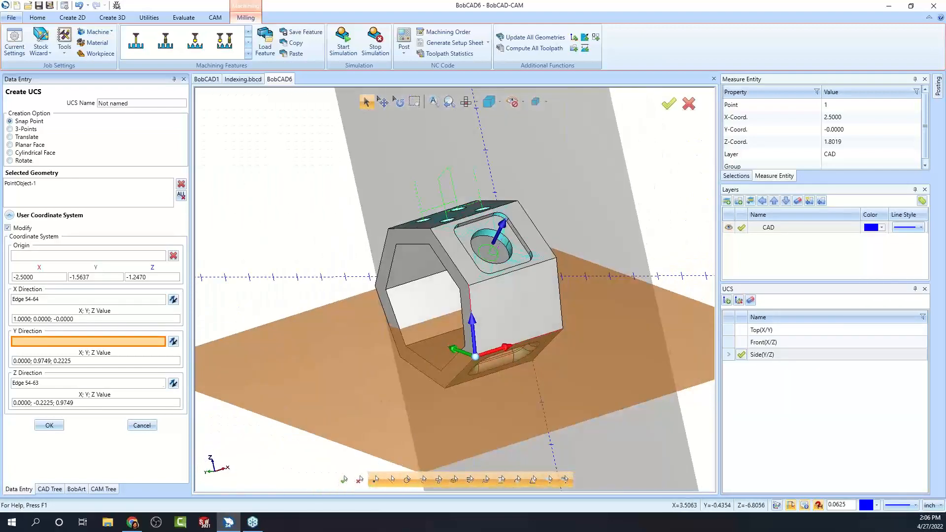
pyautogui.click(49, 426)
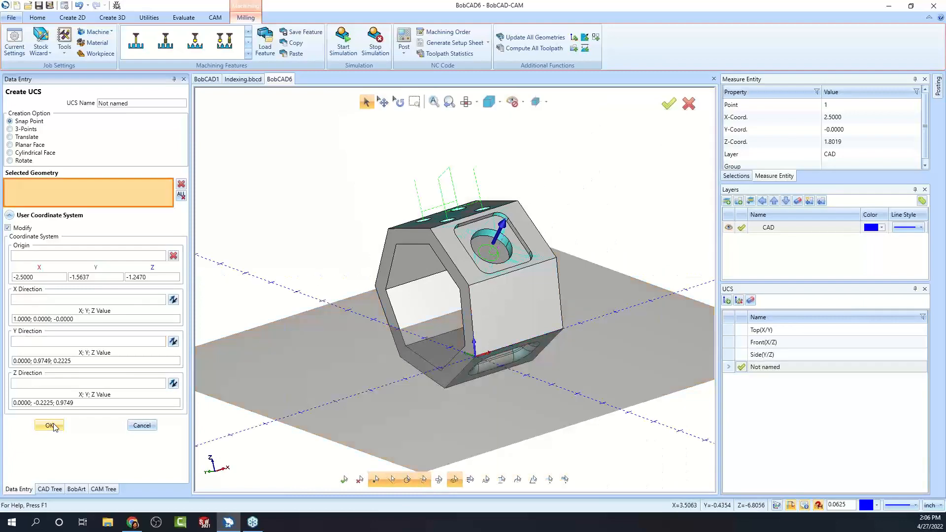
pyautogui.click(142, 426)
pyautogui.moveTo(589, 378); pyautogui.dragTo(577, 369, button='middle')
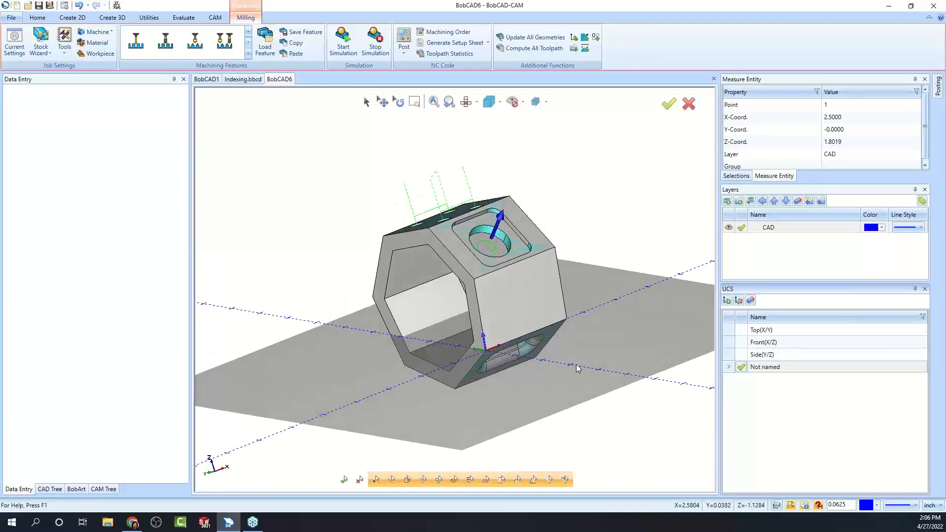
# Insert a third index system based on the Not named UCS after the second one, and make Top(X/Y) the active UCS.
pyautogui.click(103, 489)
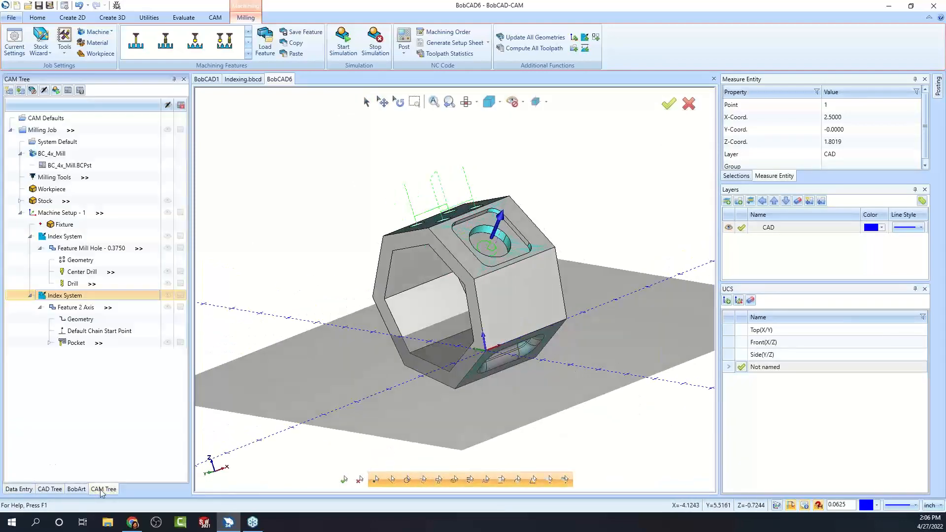
pyautogui.click(30, 236)
pyautogui.click(30, 248)
pyautogui.rightClick(69, 250)
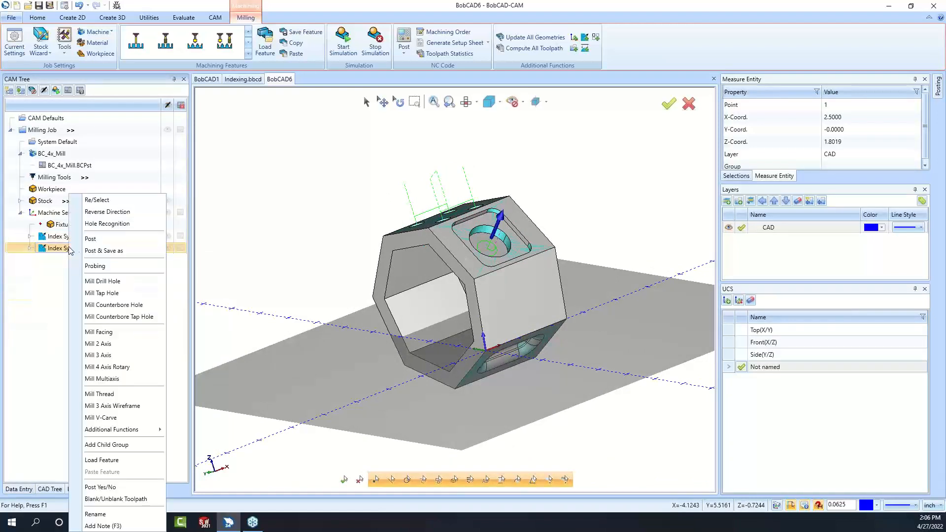
pyautogui.moveTo(144, 433)
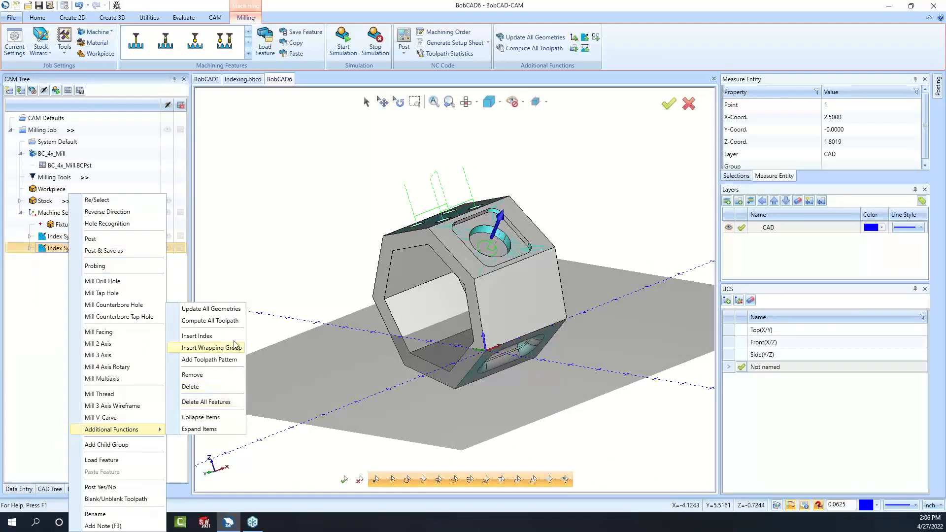
pyautogui.click(198, 335)
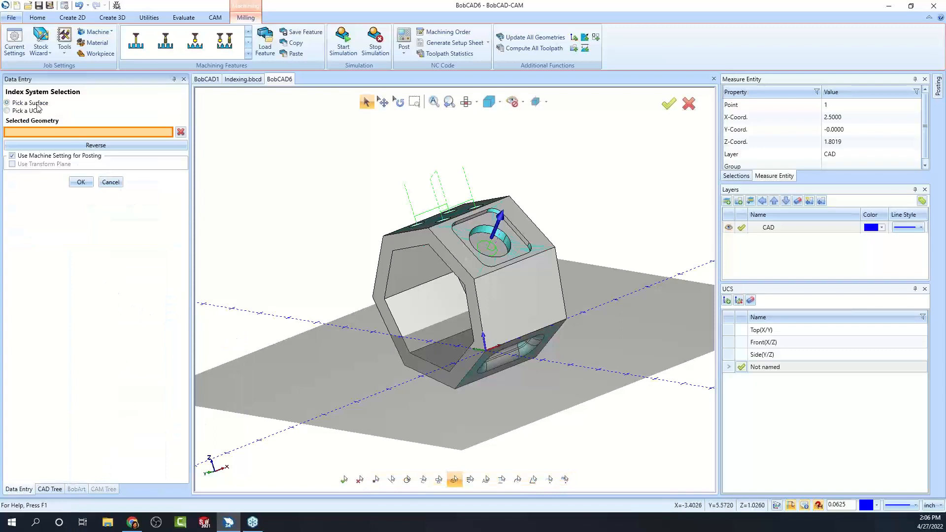
pyautogui.click(7, 110)
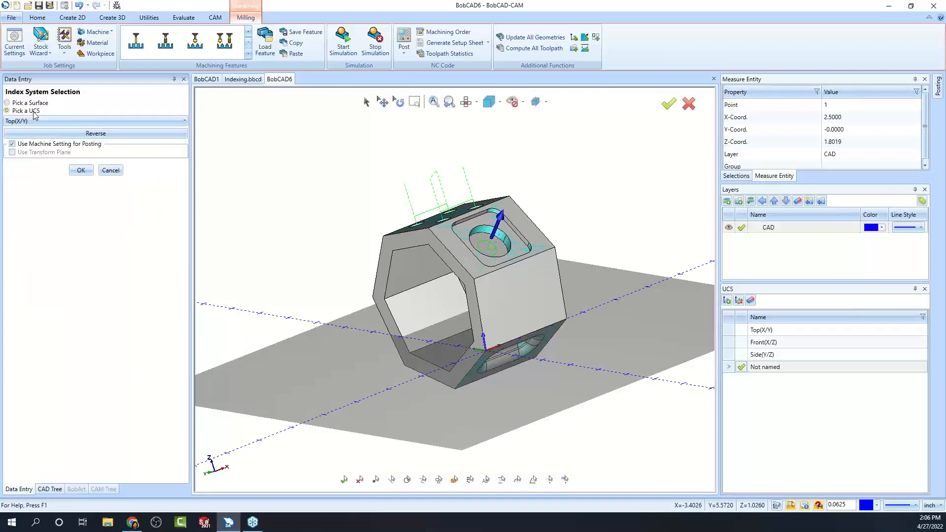
pyautogui.click(45, 121)
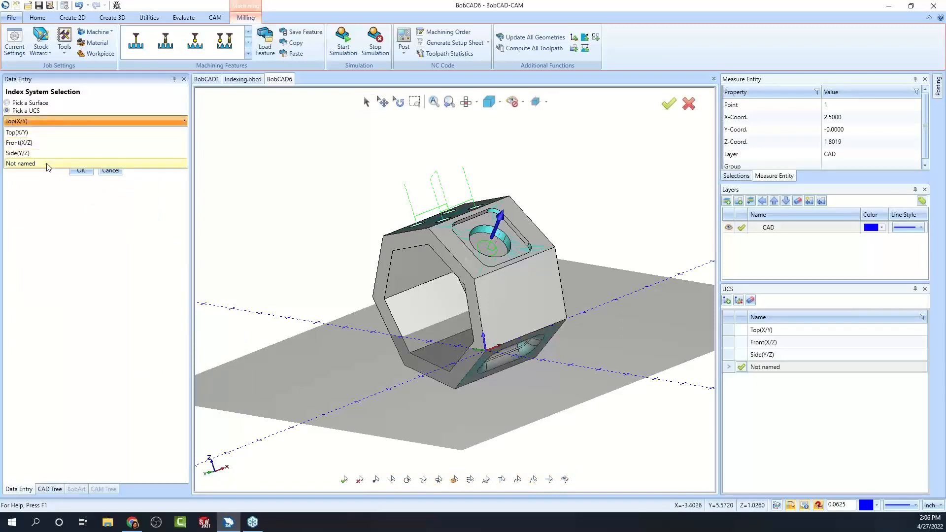
pyautogui.click(47, 164)
pyautogui.click(81, 170)
pyautogui.moveTo(481, 286); pyautogui.dragTo(606, 355, button='middle')
pyautogui.click(747, 329)
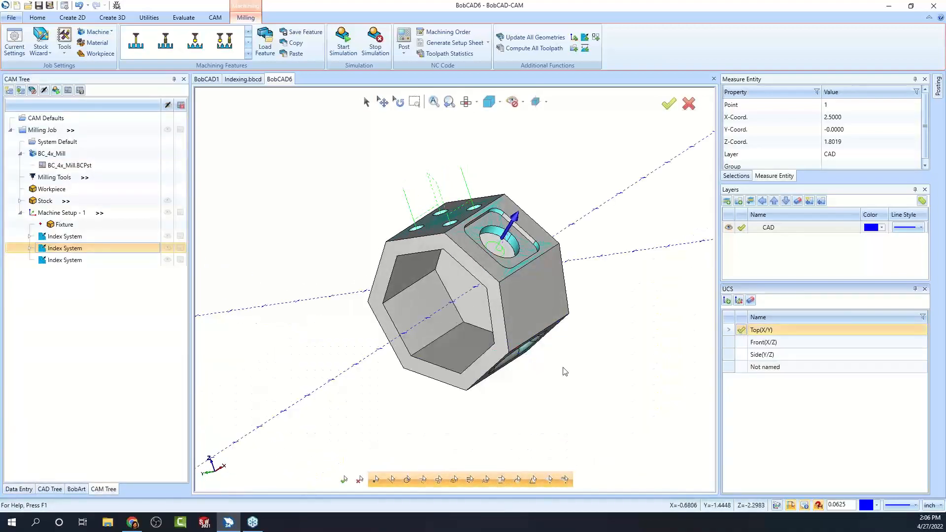
# Start a 2-axis milling feature in the third index system and pick the plain face's lower long edge as its geometry.
pyautogui.click(64, 259)
pyautogui.moveTo(497, 353); pyautogui.dragTo(591, 376, button='middle')
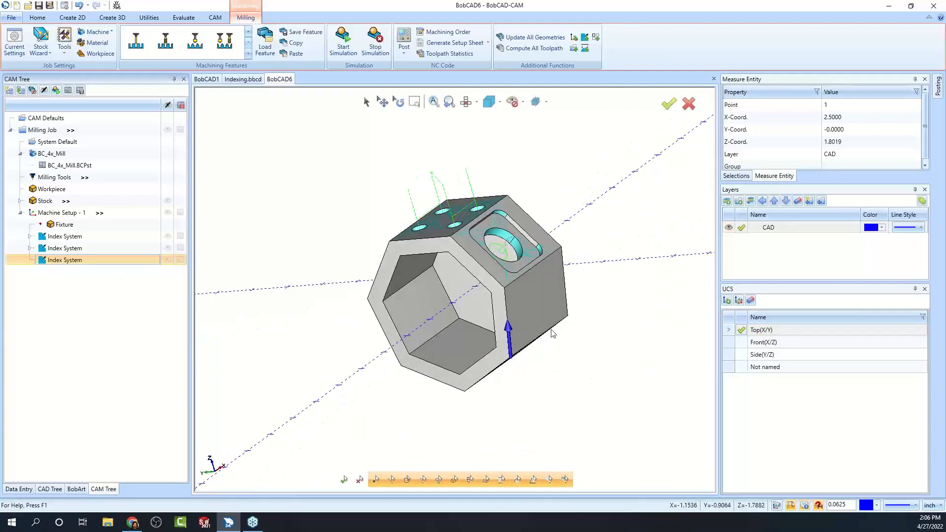
pyautogui.moveTo(561, 348); pyautogui.dragTo(543, 365, button='middle')
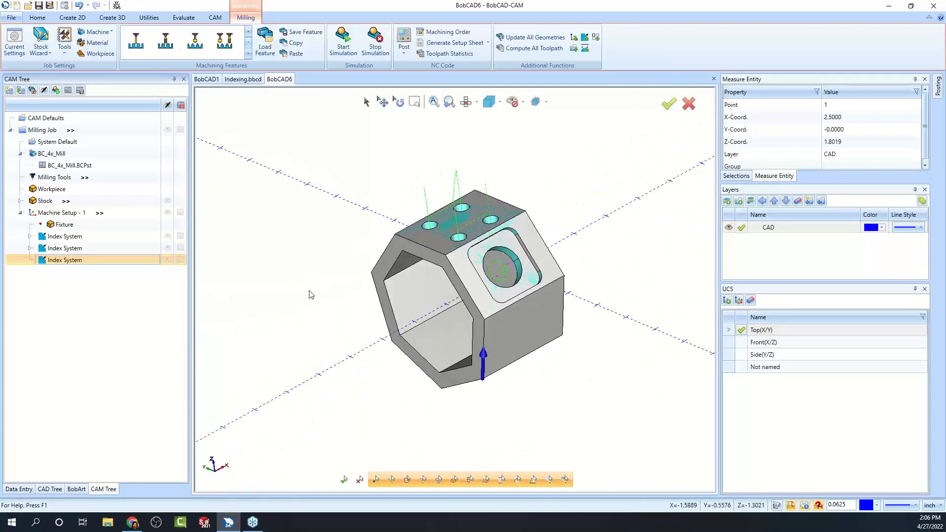
pyautogui.rightClick(68, 264)
pyautogui.click(455, 159)
pyautogui.click(522, 364)
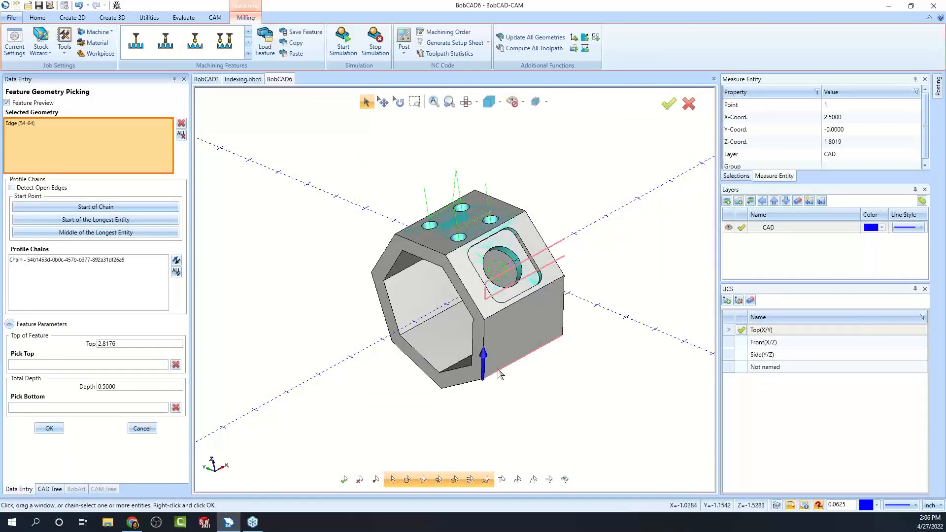
# Define the feature's top from the plain face's upper edge and its bottom from the lower edge, and accept the geometry.
pyautogui.moveTo(341, 342); pyautogui.dragTo(411, 367, button='middle')
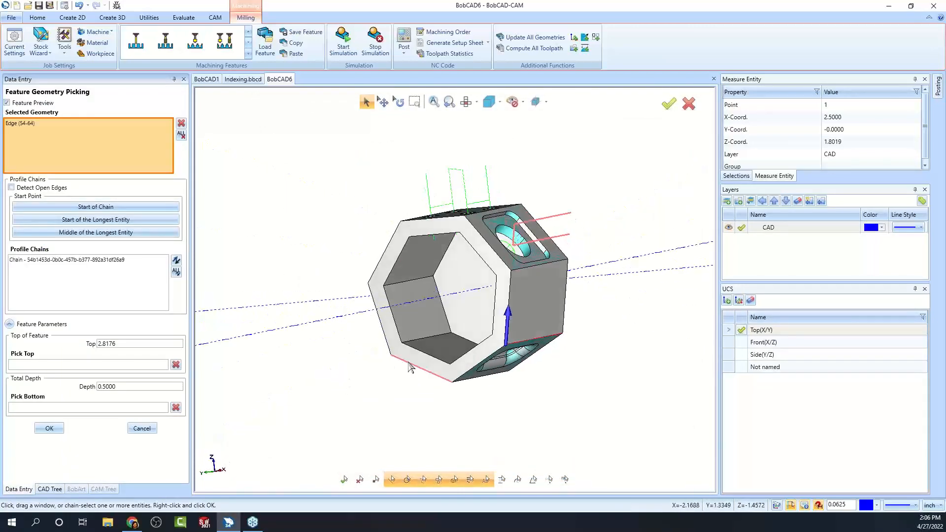
pyautogui.moveTo(498, 316); pyautogui.dragTo(556, 313, button='middle')
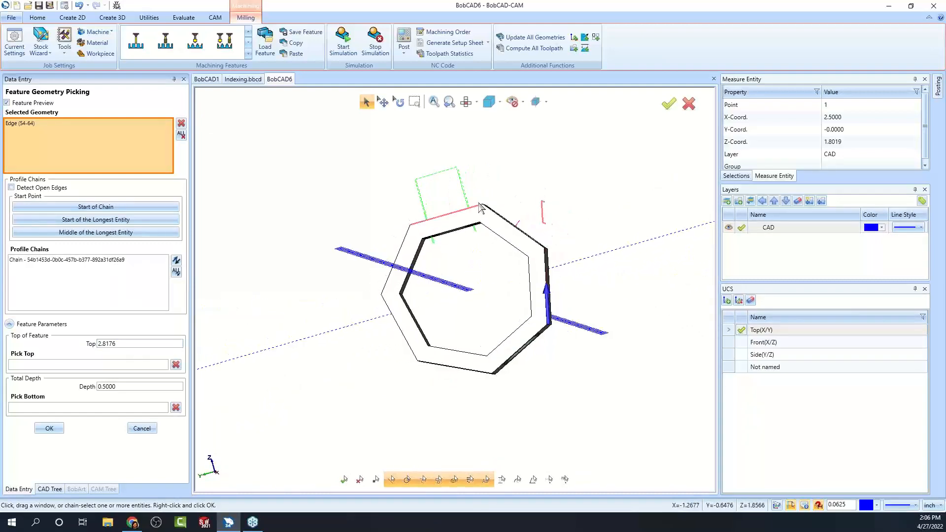
pyautogui.moveTo(593, 269); pyautogui.dragTo(592, 273, button='middle')
pyautogui.click(61, 365)
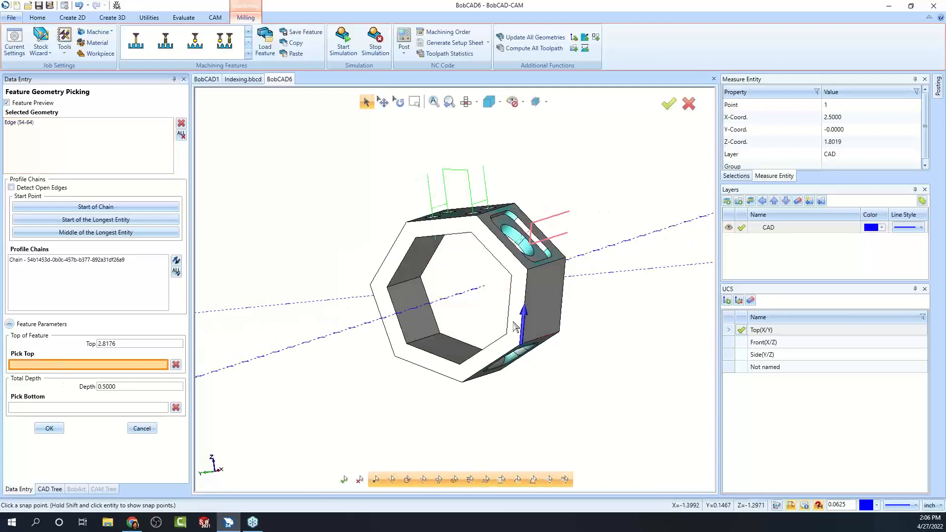
pyautogui.click(551, 266)
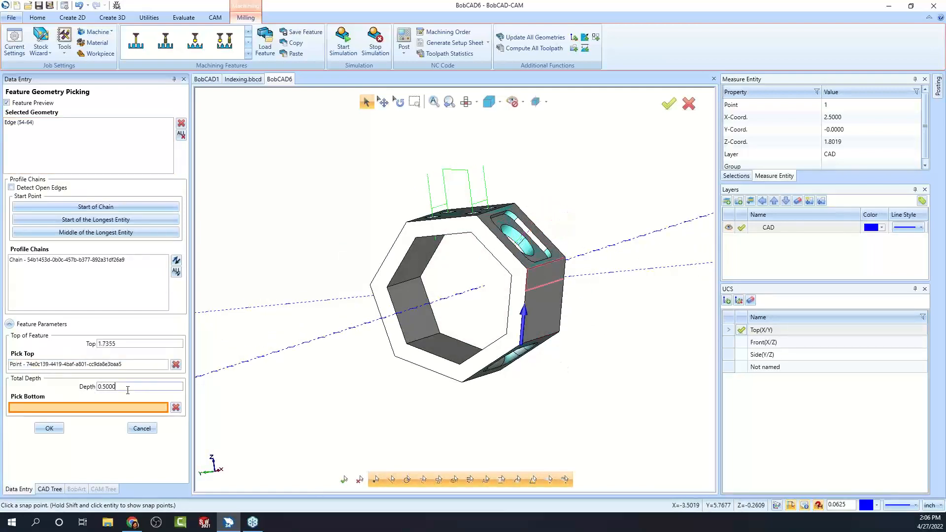
pyautogui.click(542, 342)
pyautogui.moveTo(679, 298)
pyautogui.mouseDown(button='middle')
pyautogui.moveTo(606, 300)
pyautogui.moveTo(664, 299)
pyautogui.mouseUp(button='middle')
pyautogui.click(49, 429)
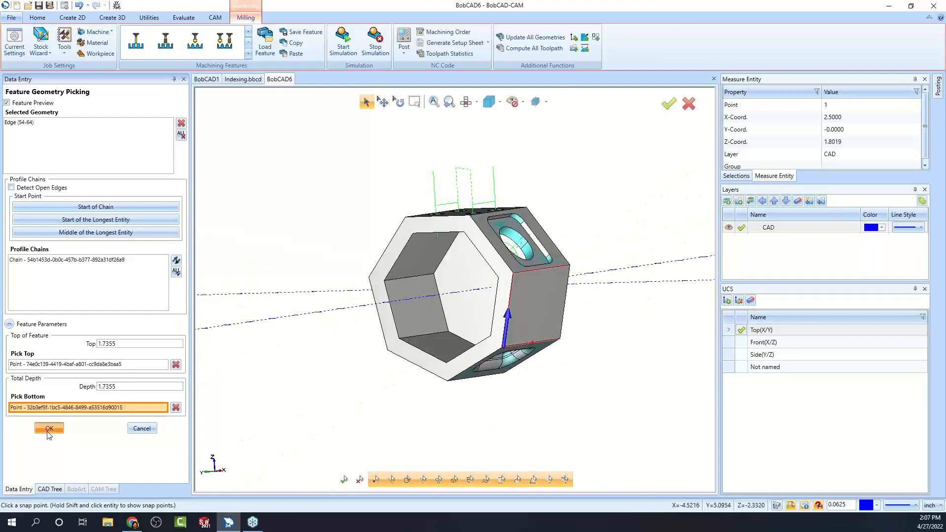
# Remove the Profile Finish operation from the feature's machining strategy.
pyautogui.click(318, 131)
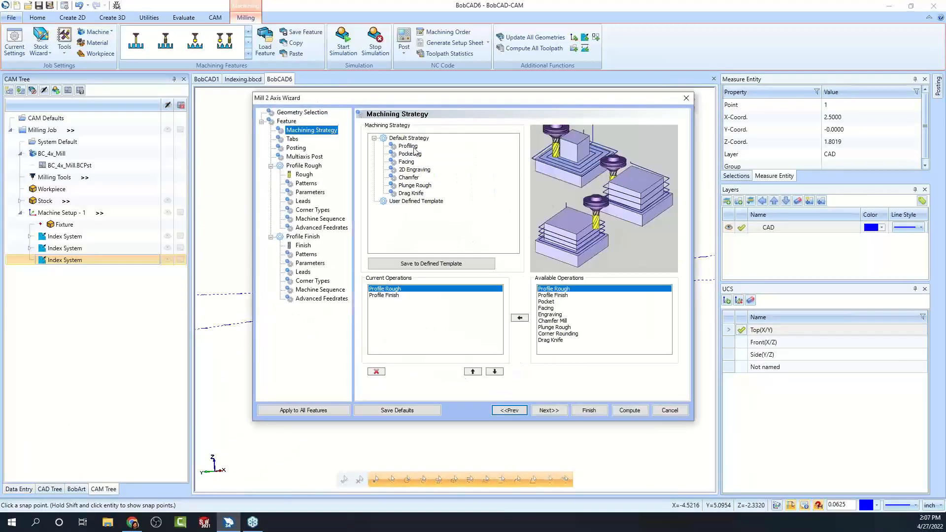
pyautogui.click(394, 295)
pyautogui.click(376, 372)
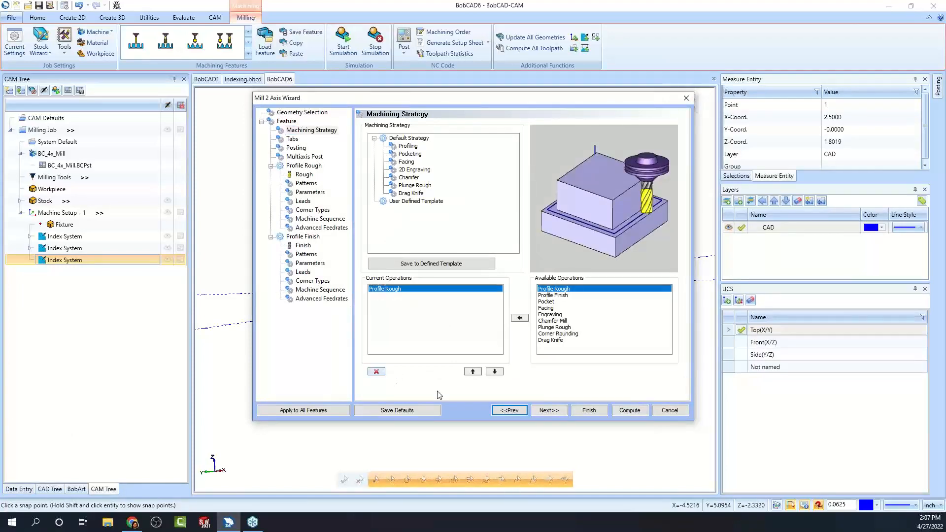
# Set the Profile Rough pattern to Side Roughing with 0.5000 stock remaining and 5 passes, and compute the toolpath.
pyautogui.click(547, 411)
pyautogui.click(310, 175)
pyautogui.click(306, 183)
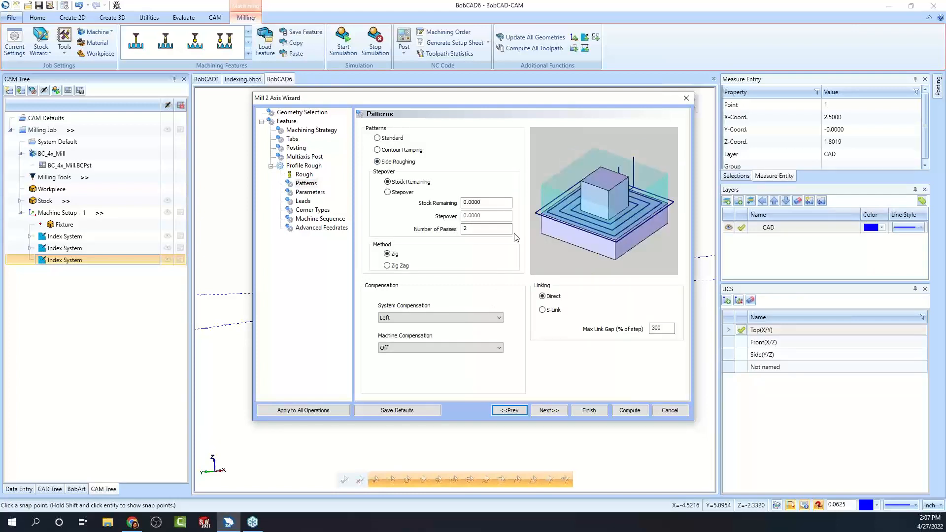
pyautogui.click(388, 193)
pyautogui.click(492, 216)
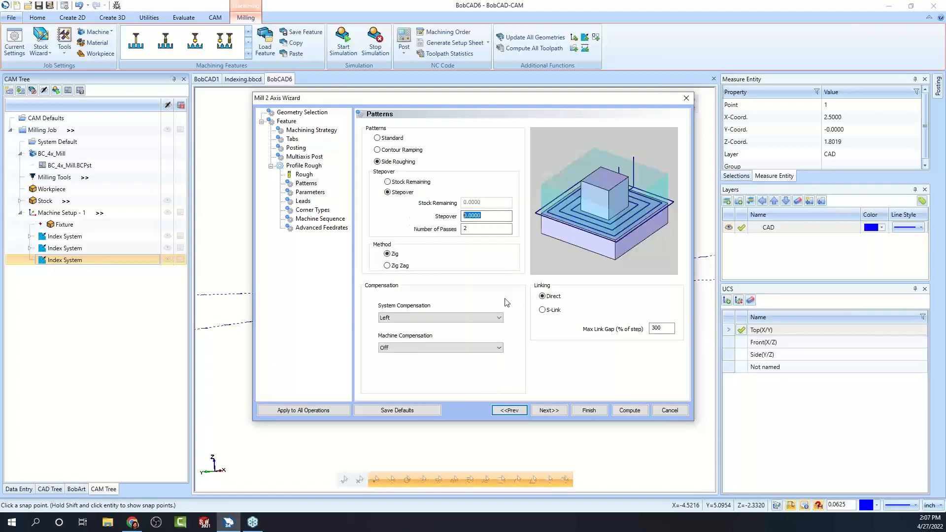
pyautogui.press('Tab')
pyautogui.write('2')
pyautogui.click(393, 254)
pyautogui.click(387, 182)
pyautogui.press('Tab')
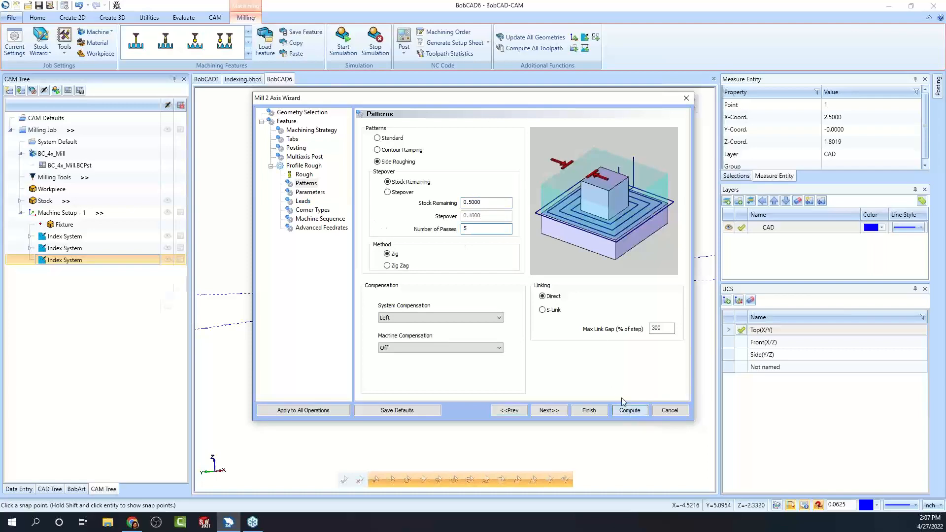
pyautogui.click(630, 411)
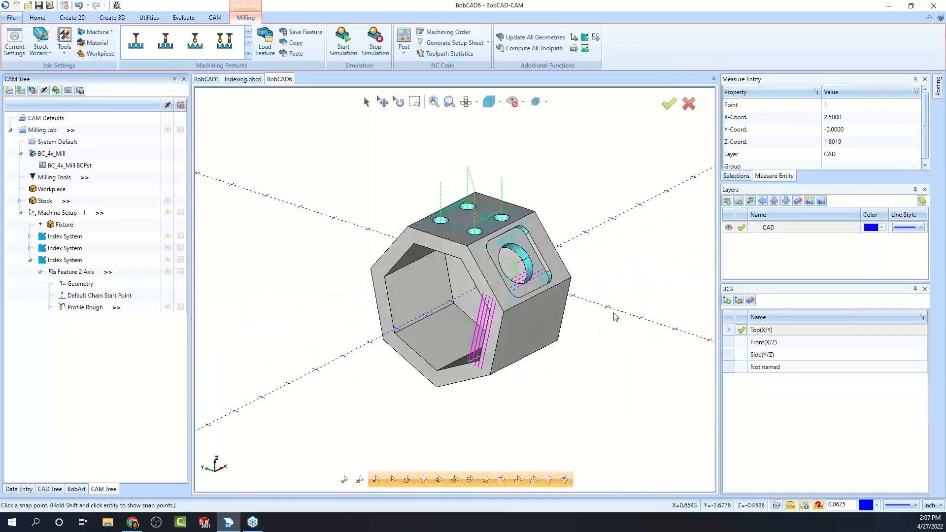
# Inspect the roughing passes and the default chain start point against the plain face, with the model temporarily transparent.
pyautogui.hotkey('ctrl', 't')
pyautogui.moveTo(590, 297)
pyautogui.mouseDown(button='middle')
pyautogui.moveTo(609, 268)
pyautogui.moveTo(594, 266)
pyautogui.mouseUp(button='middle')
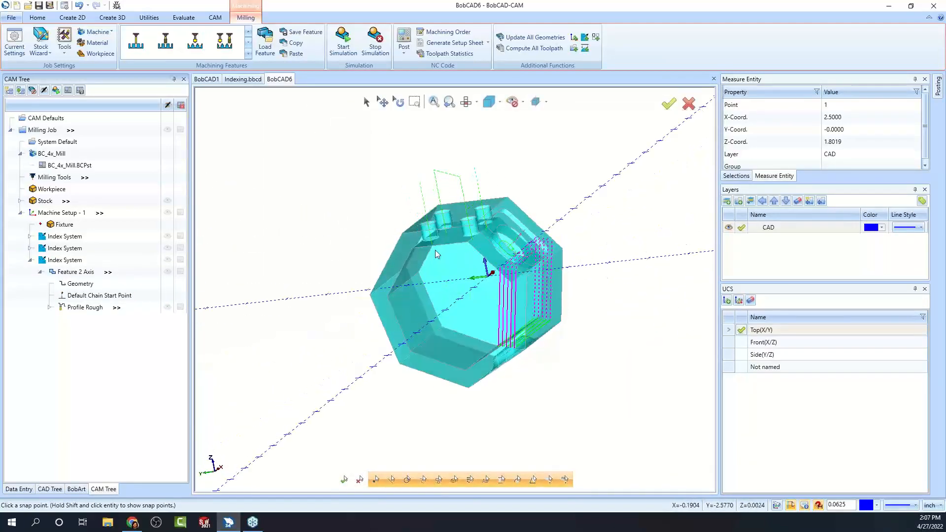
pyautogui.click(121, 296)
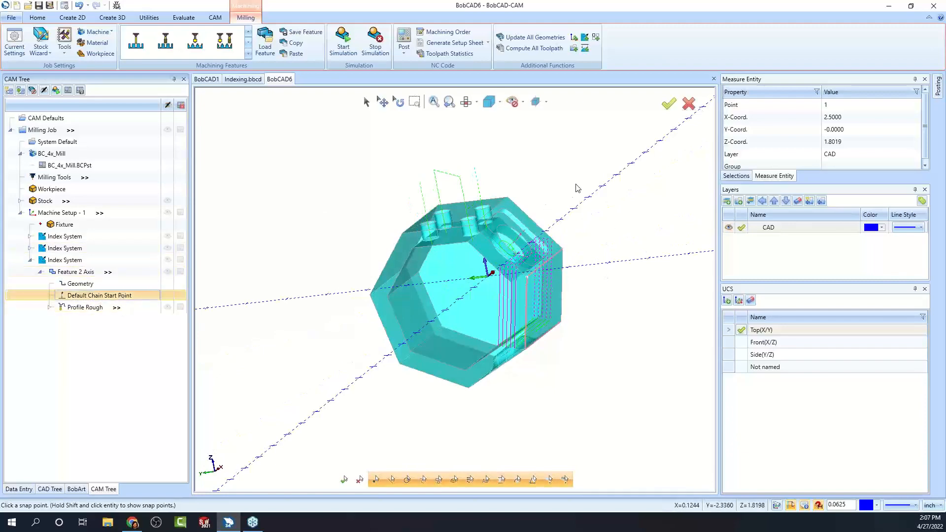
pyautogui.hotkey('ctrl', 't')
pyautogui.moveTo(563, 325); pyautogui.dragTo(533, 318, button='middle')
pyautogui.scroll(3, 549, 348)
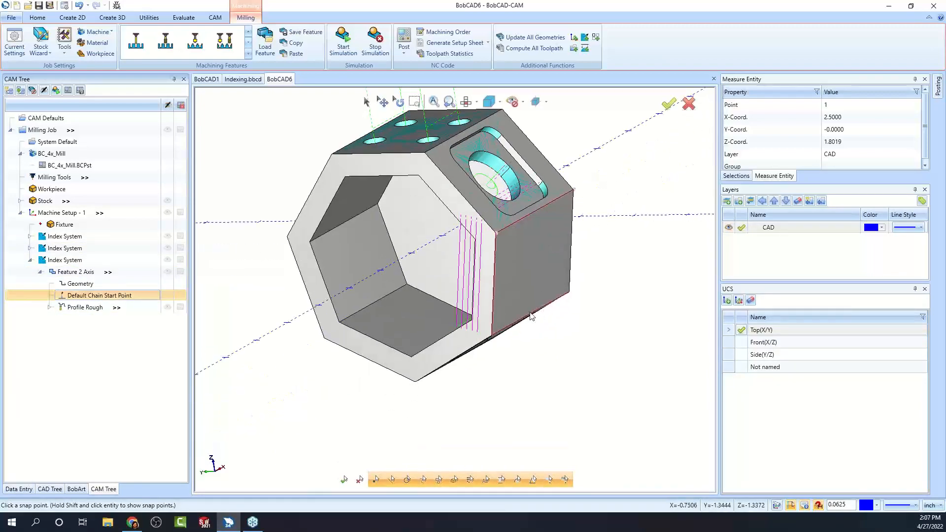
# Backplot the Profile Rough operation to check which side of the plain face the tool runs on.
pyautogui.rightClick(84, 306)
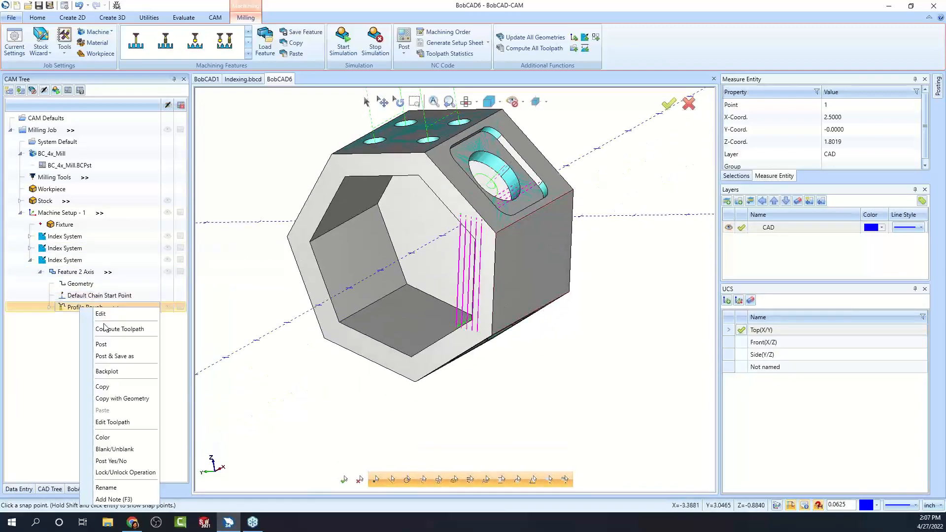
pyautogui.click(117, 373)
pyautogui.moveTo(11, 177); pyautogui.dragTo(201, 164)
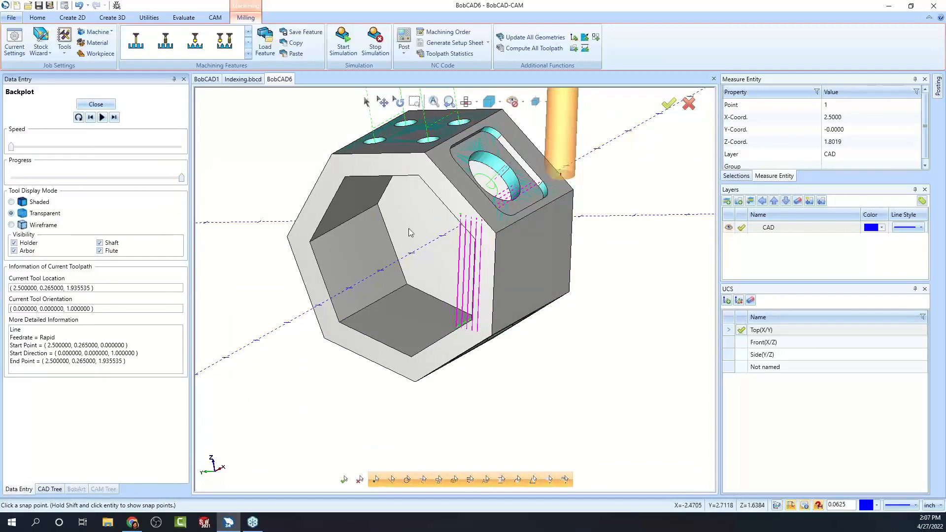
pyautogui.scroll(-3, 574, 335)
pyautogui.moveTo(574, 336); pyautogui.dragTo(551, 285, button='middle')
pyautogui.click(95, 104)
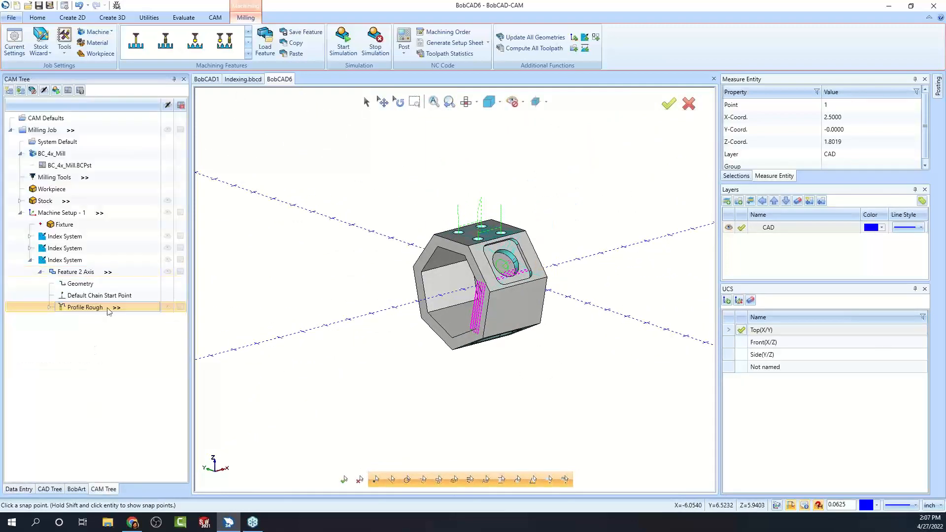
# Open the default chain start point for modification and accept its geometry picking.
pyautogui.click(119, 298)
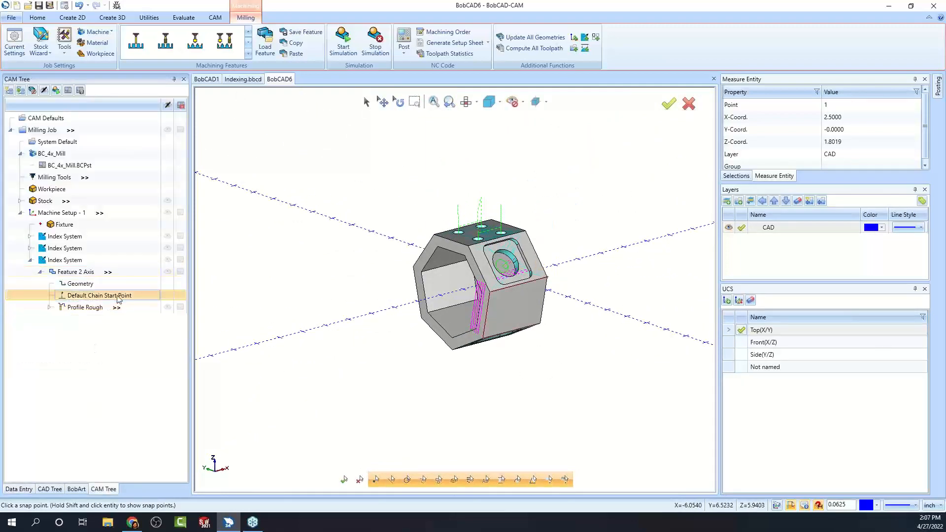
pyautogui.rightClick(119, 298)
pyautogui.click(147, 303)
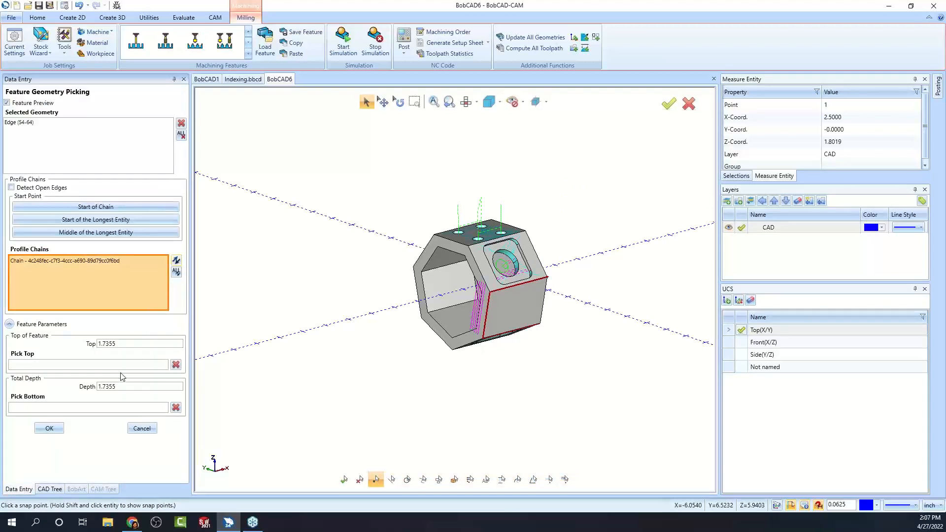
pyautogui.click(49, 428)
pyautogui.rightClick(89, 311)
pyautogui.press('Escape')
# Reverse the direction of the default chain start point for the third index system's profile feature.
pyautogui.rightClick(118, 297)
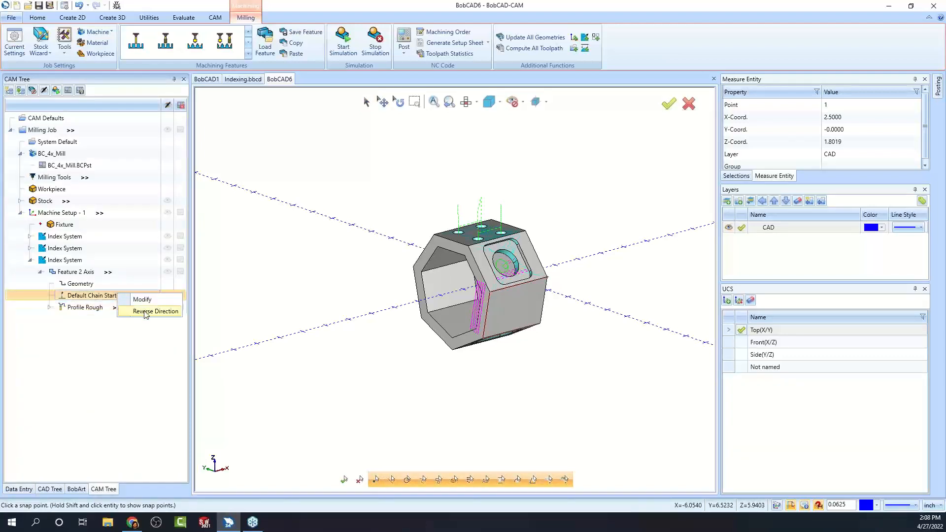
pyautogui.click(145, 311)
pyautogui.rightClick(126, 308)
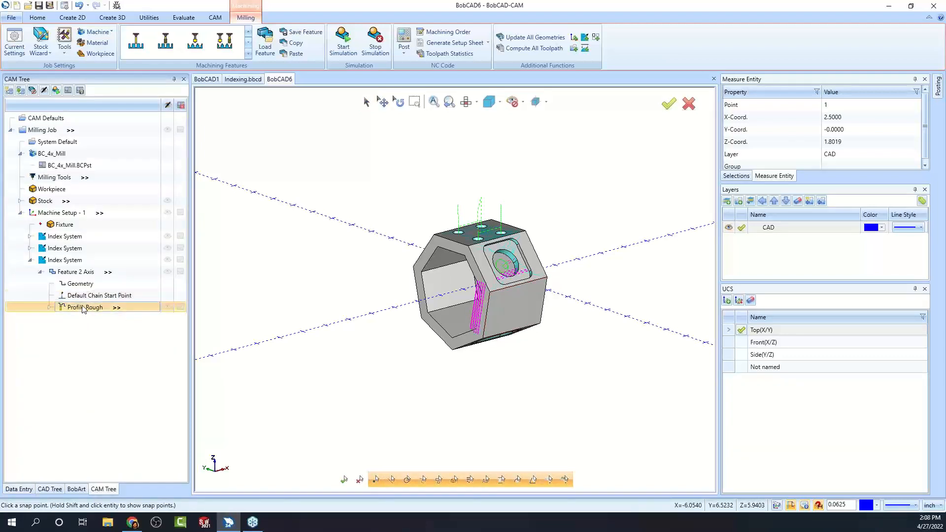
# Backplot the Profile Rough operation and advance the tool most of the way through its toolpath.
pyautogui.click(182, 327)
pyautogui.moveTo(392, 300); pyautogui.dragTo(413, 308, button='middle')
pyautogui.rightClick(91, 308)
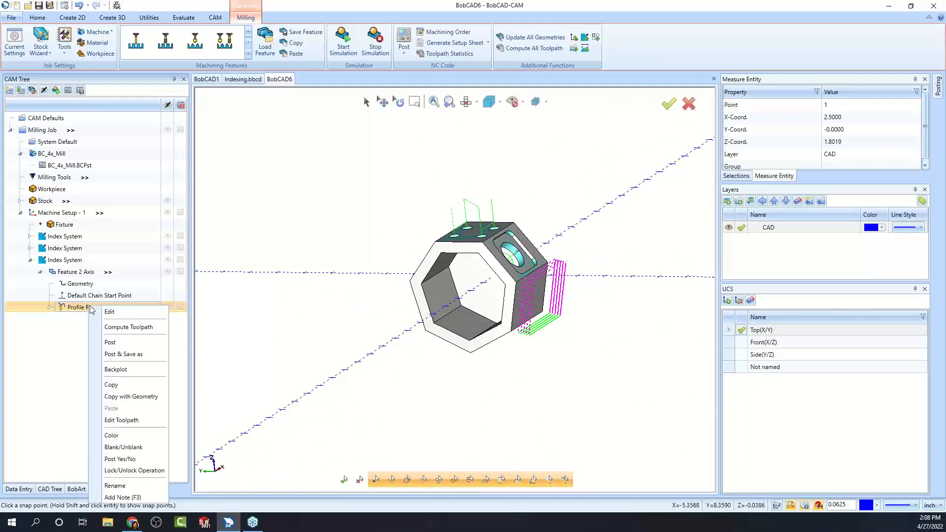
pyautogui.click(128, 367)
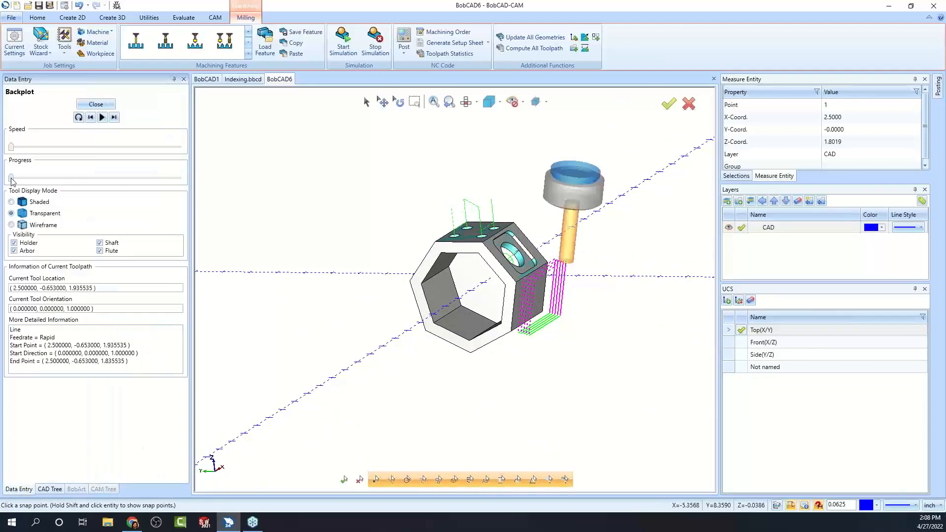
pyautogui.moveTo(13, 180); pyautogui.dragTo(154, 176)
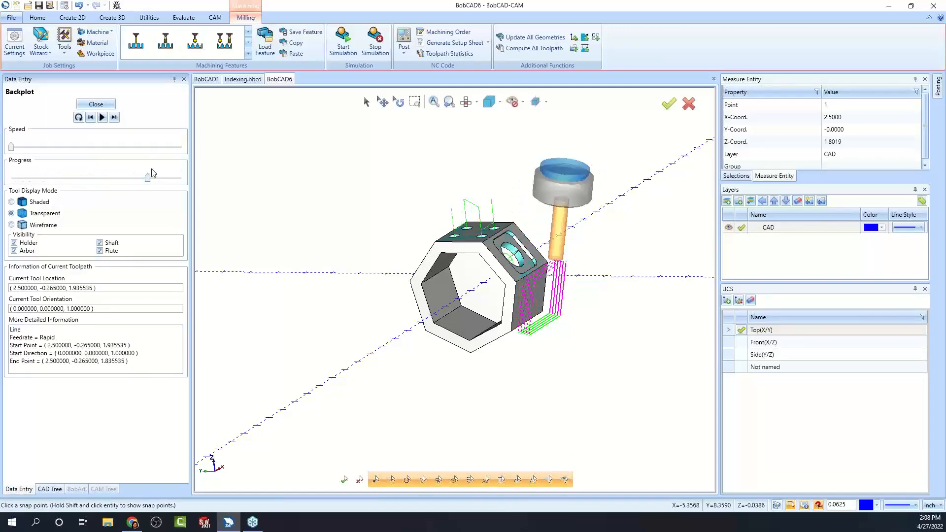
pyautogui.scroll(4, 512, 217)
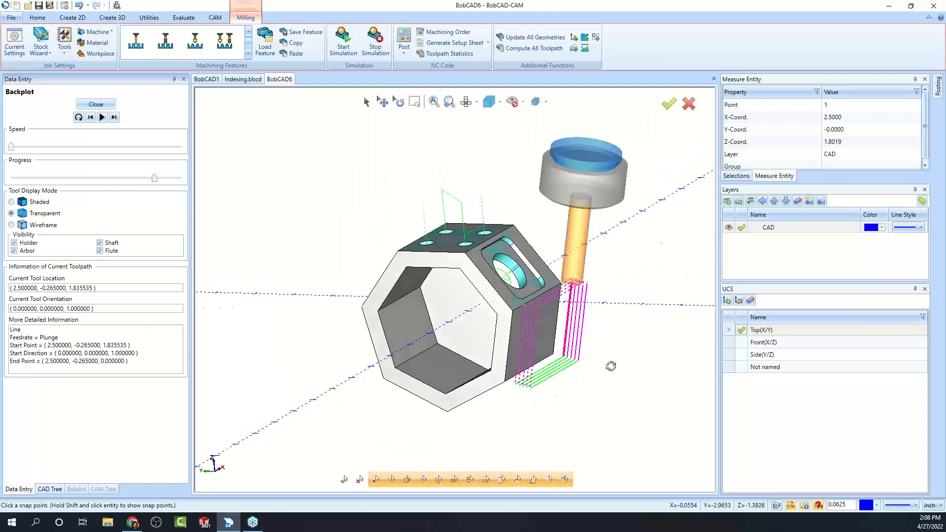
# Display the backplot tool as Shaded and hide its holder, shaft and arbor.
pyautogui.click(12, 202)
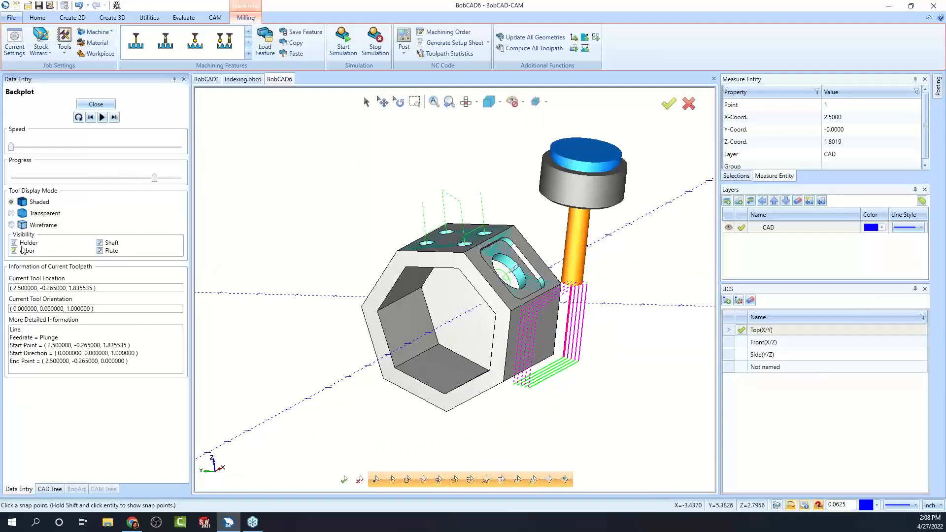
pyautogui.click(14, 243)
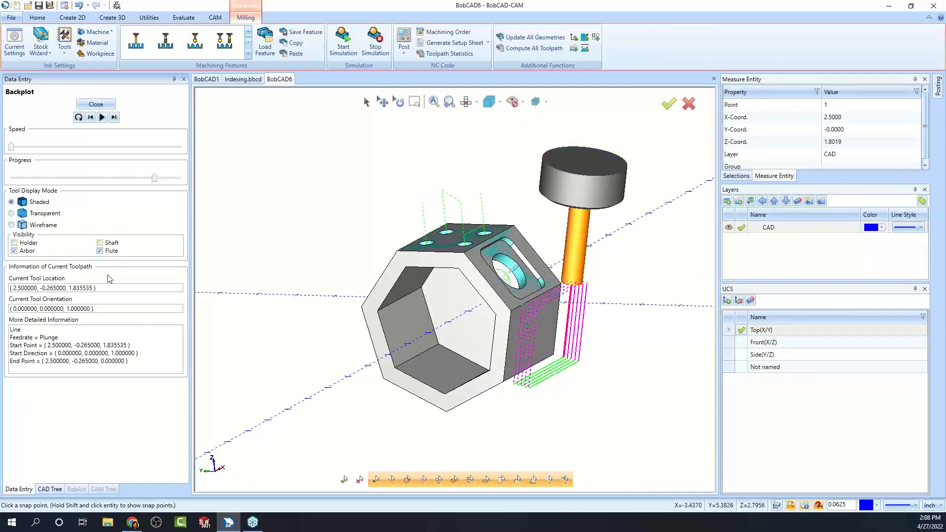
pyautogui.click(15, 251)
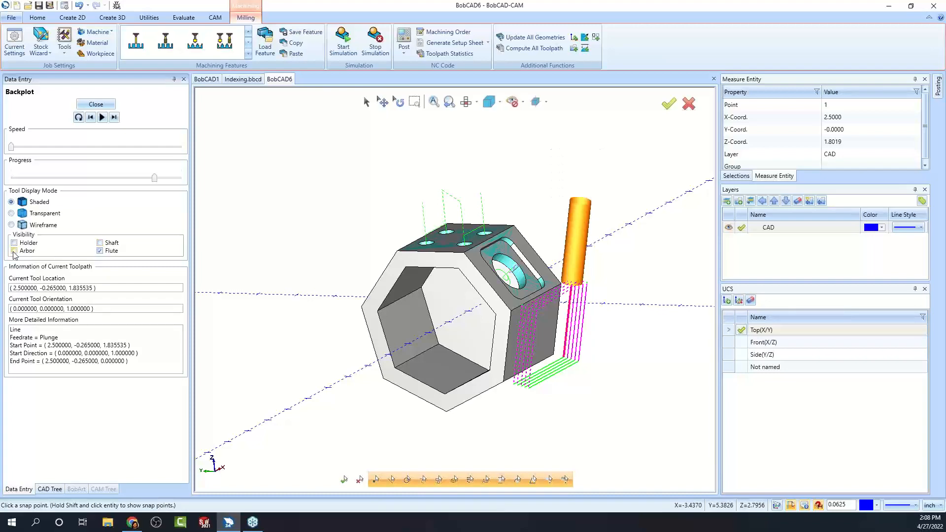
pyautogui.click(14, 251)
pyautogui.click(14, 251)
# Compare the backplot tool with its holder and arbor shown and hidden, leaving both hidden, and close the backplot.
pyautogui.moveTo(597, 288)
pyautogui.mouseDown(button='middle')
pyautogui.moveTo(538, 317)
pyautogui.moveTo(599, 292)
pyautogui.mouseUp(button='middle')
pyautogui.scroll(-2, 601, 295)
pyautogui.click(14, 243)
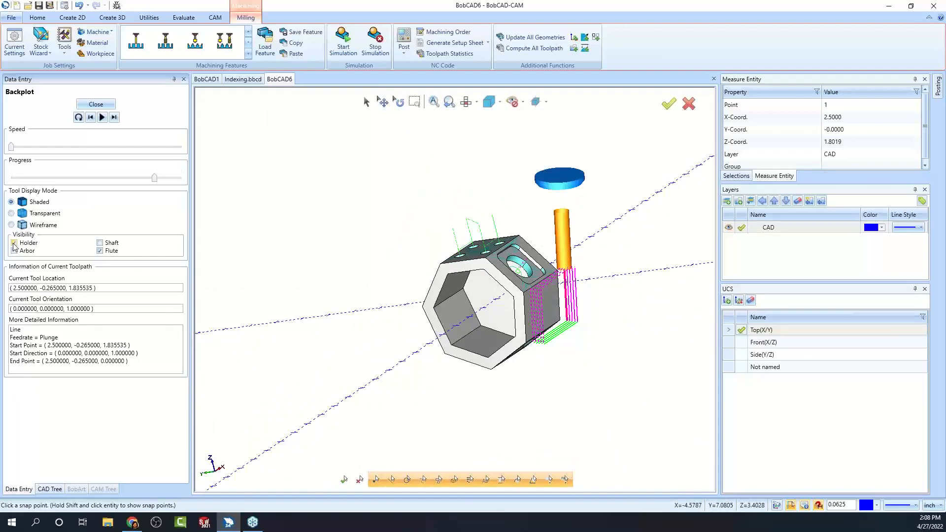
pyautogui.click(15, 251)
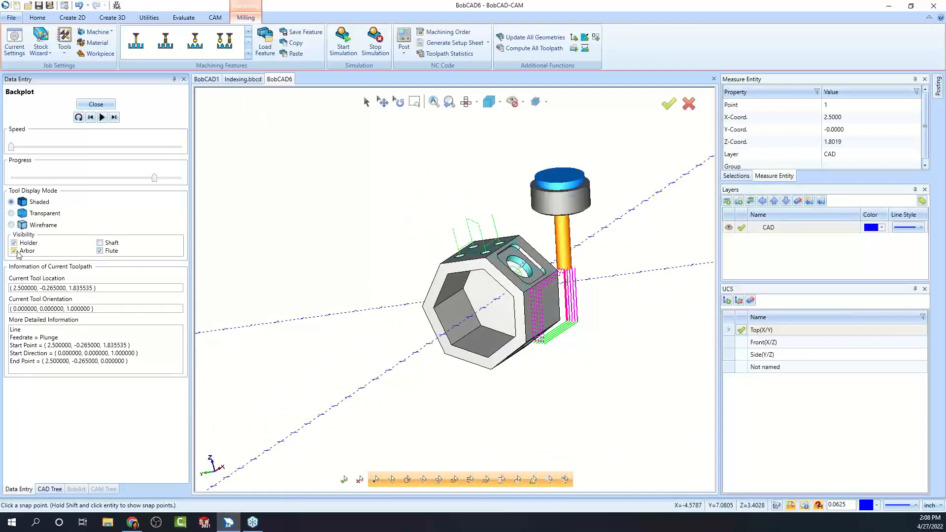
pyautogui.click(14, 251)
pyautogui.click(14, 243)
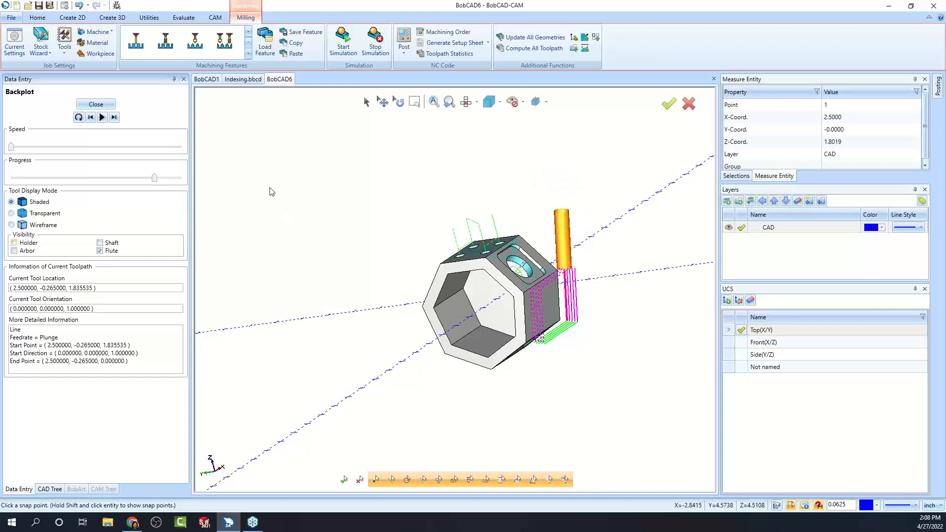
pyautogui.click(96, 105)
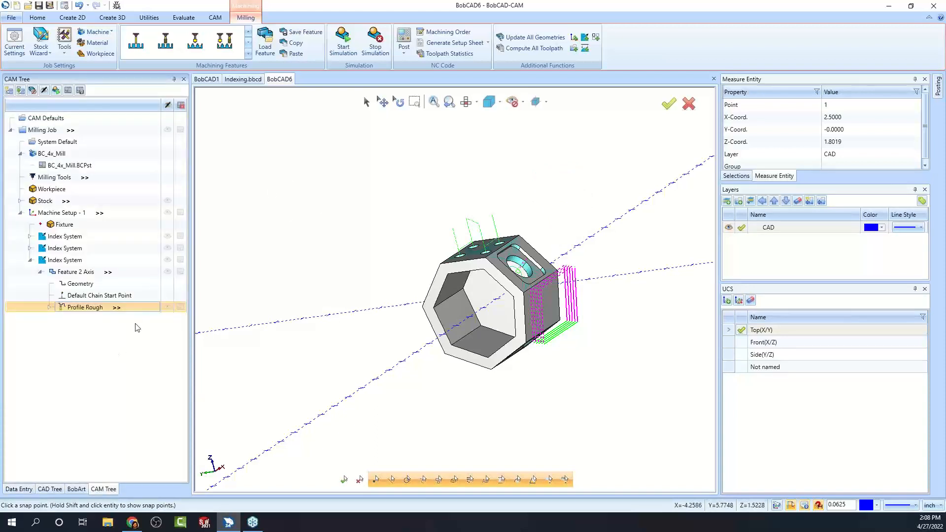
# Change the Profile Rough side roughing method to Zig Zag and recompute the toolpath.
pyautogui.scroll(4, 559, 362)
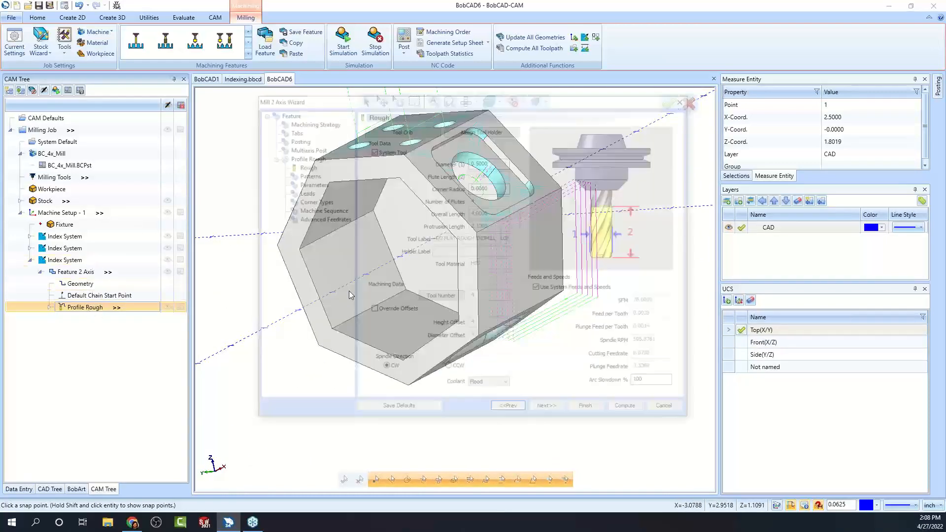
pyautogui.click(306, 175)
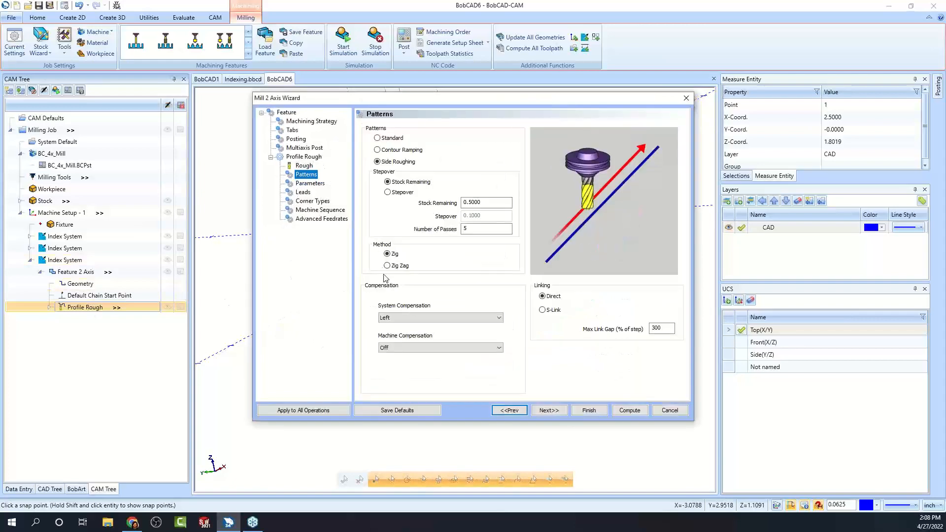
pyautogui.click(630, 410)
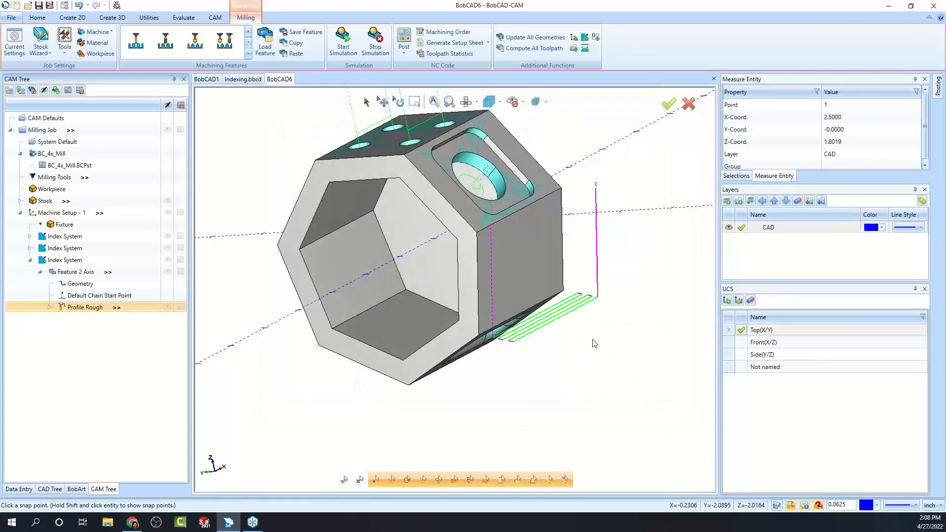
# Backplot the recomputed Profile Rough operation, step through its moves to the end, and close the backplot.
pyautogui.moveTo(578, 330); pyautogui.dragTo(576, 333, button='middle')
pyautogui.rightClick(95, 314)
pyautogui.click(129, 378)
pyautogui.click(114, 117)
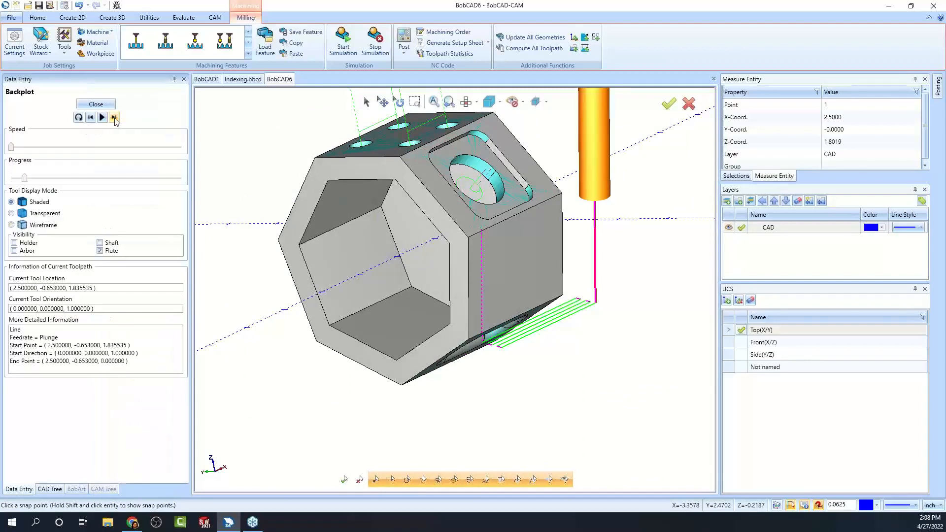
pyautogui.click(113, 117)
pyautogui.click(114, 117)
pyautogui.click(114, 118)
pyautogui.click(114, 117)
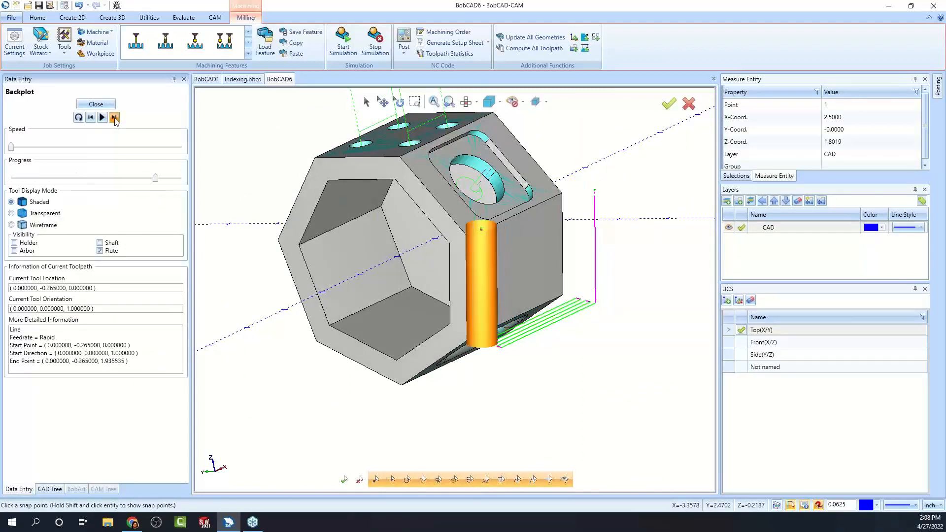
pyautogui.click(114, 117)
pyautogui.click(95, 104)
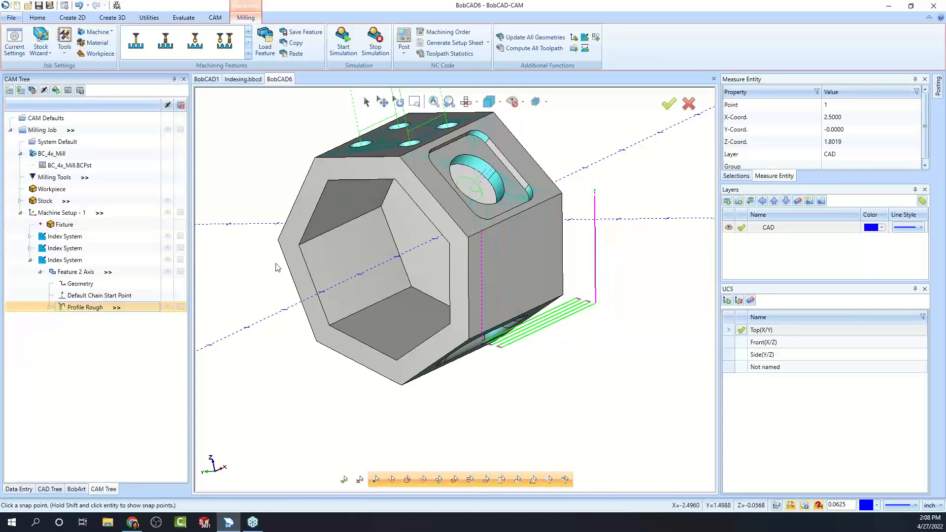
# Examine the third index system's direction on the part and collapse its features in the tree.
pyautogui.click(64, 260)
pyautogui.moveTo(550, 340); pyautogui.dragTo(566, 340, button='middle')
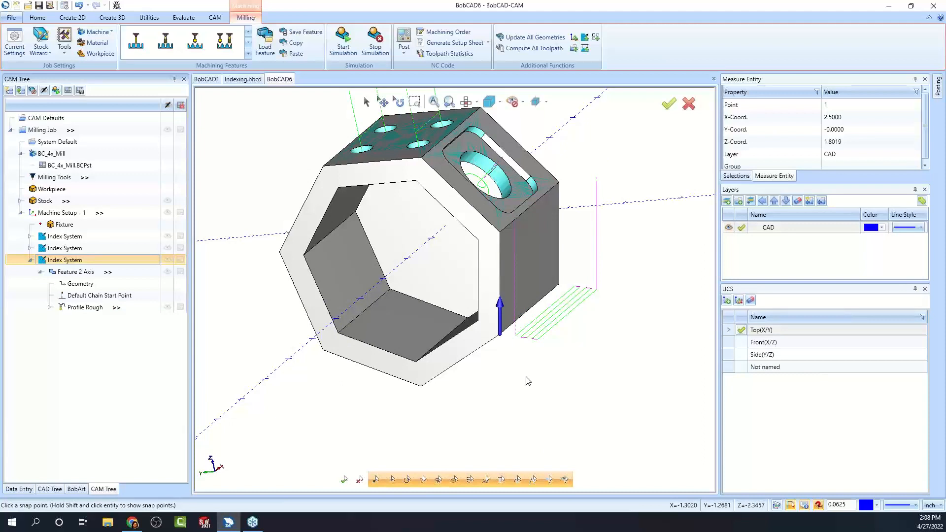
pyautogui.click(29, 260)
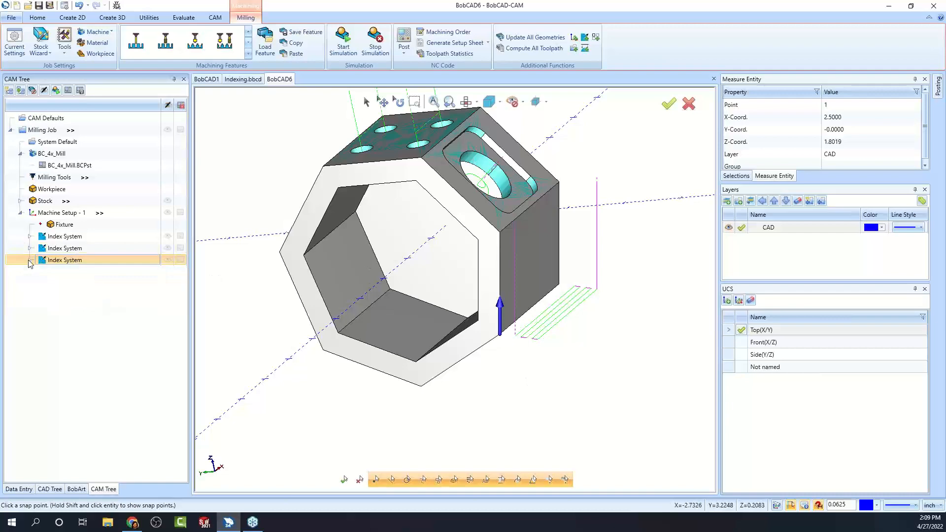
# Add an index system to Machine Setup - 1 using the flat face that contains the rounded slot pocket.
pyautogui.moveTo(612, 338); pyautogui.dragTo(559, 232, button='middle')
pyautogui.moveTo(498, 384)
pyautogui.mouseDown(button='middle')
pyautogui.moveTo(484, 412)
pyautogui.moveTo(493, 394)
pyautogui.mouseUp(button='middle')
pyautogui.scroll(-2, 555, 276)
pyautogui.moveTo(604, 335); pyautogui.dragTo(581, 336, button='middle')
pyautogui.rightClick(74, 213)
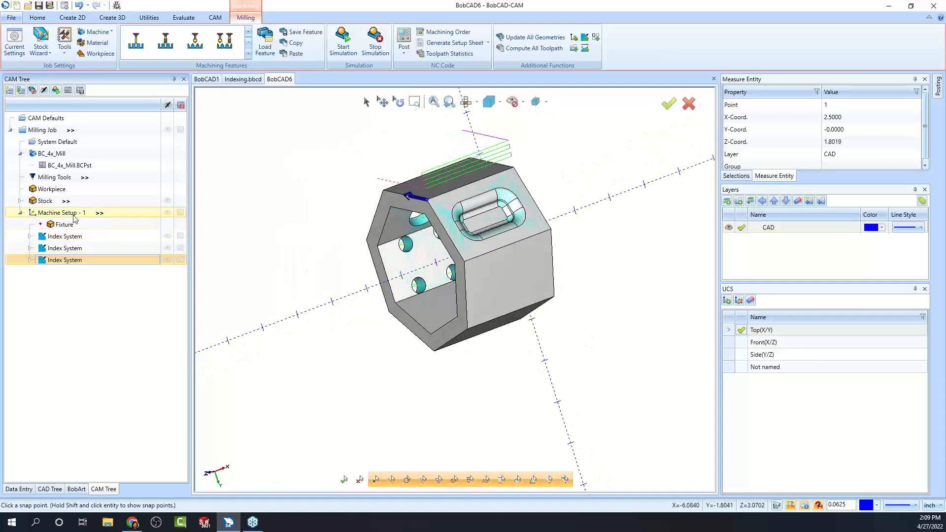
pyautogui.moveTo(157, 448)
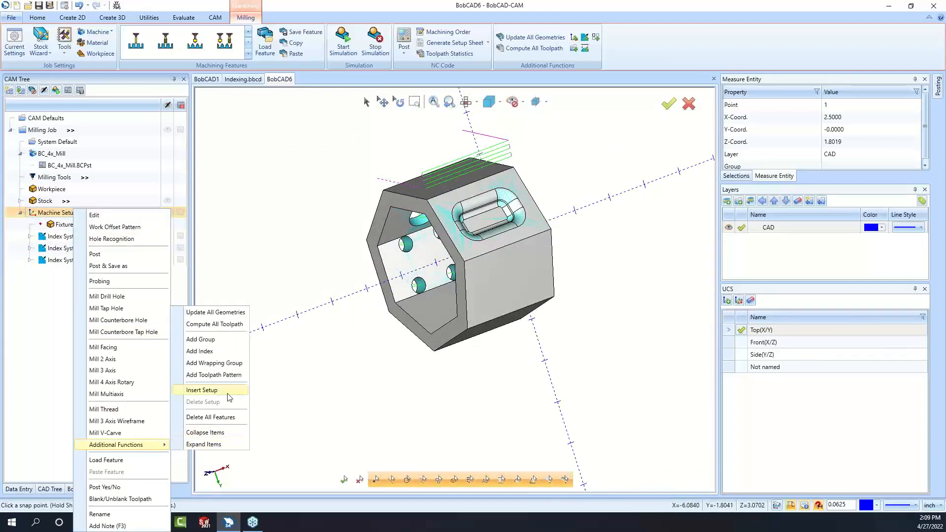
pyautogui.click(217, 352)
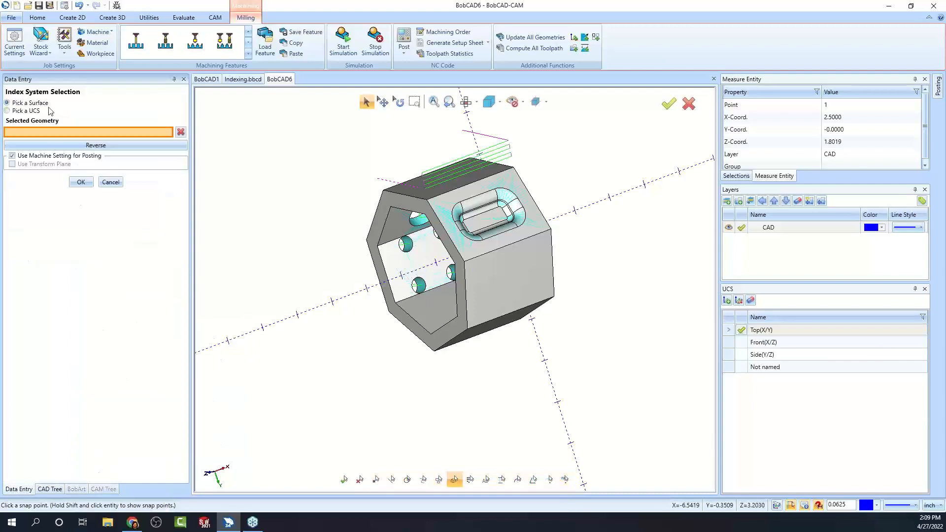
pyautogui.click(493, 210)
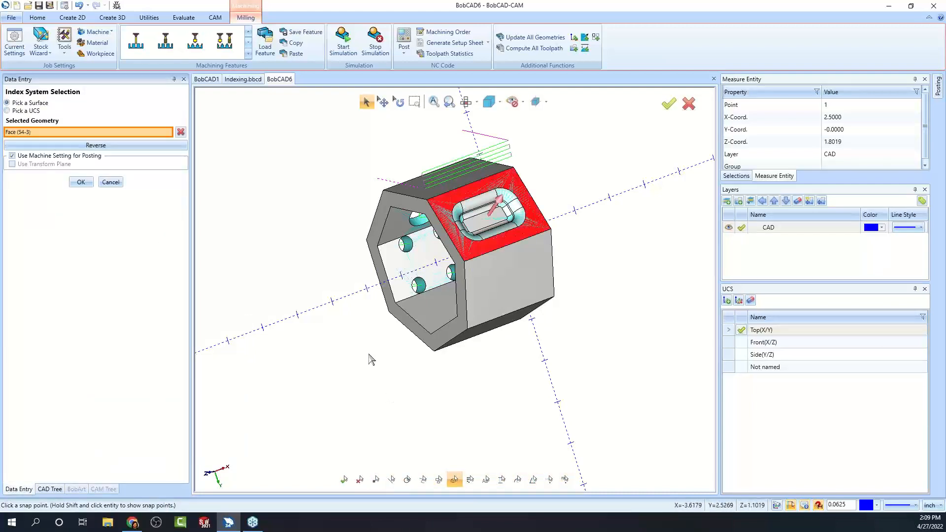
pyautogui.click(80, 182)
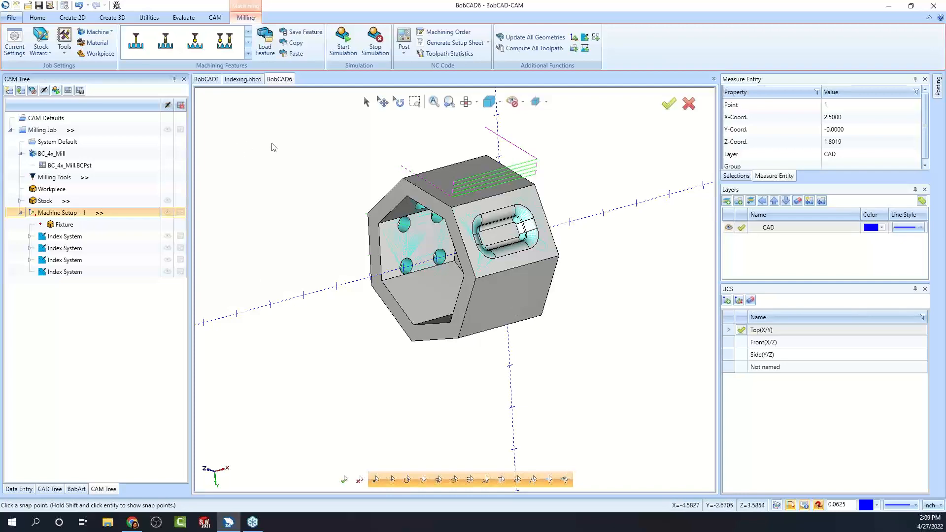
# Examine the tool axis directions of the second, first and newly added index systems on the part.
pyautogui.click(72, 252)
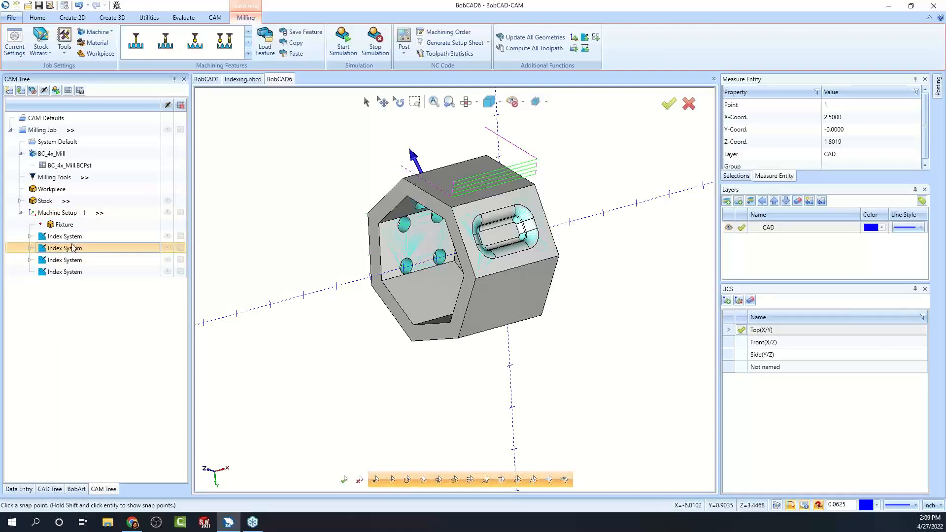
pyautogui.click(64, 236)
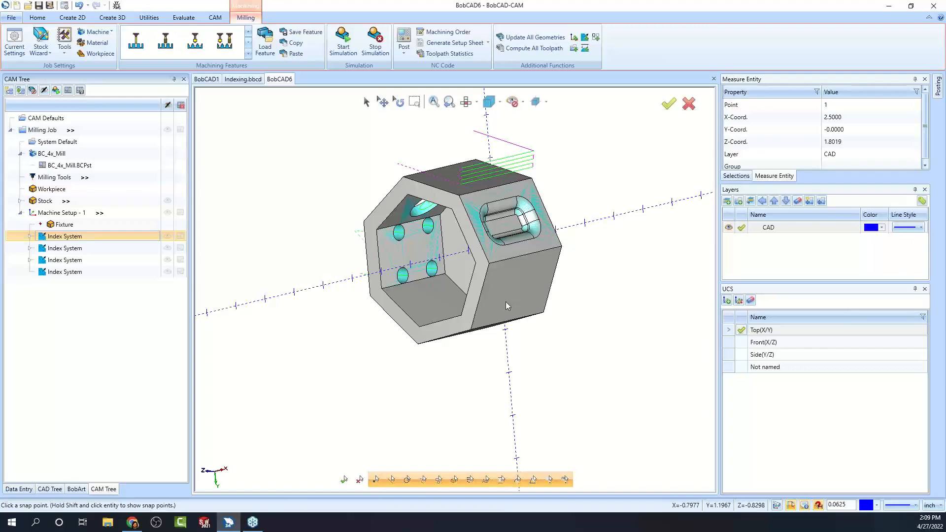
pyautogui.moveTo(541, 244); pyautogui.dragTo(528, 229, button='middle')
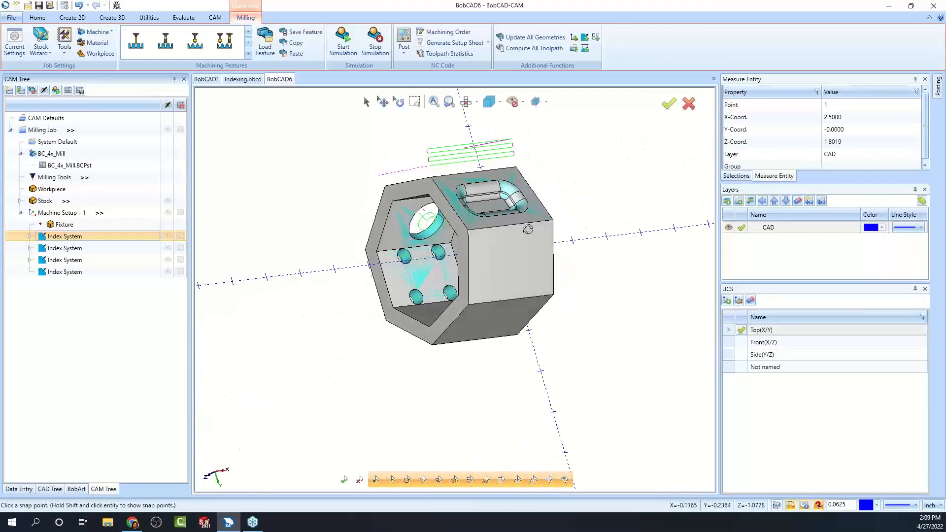
pyautogui.click(69, 271)
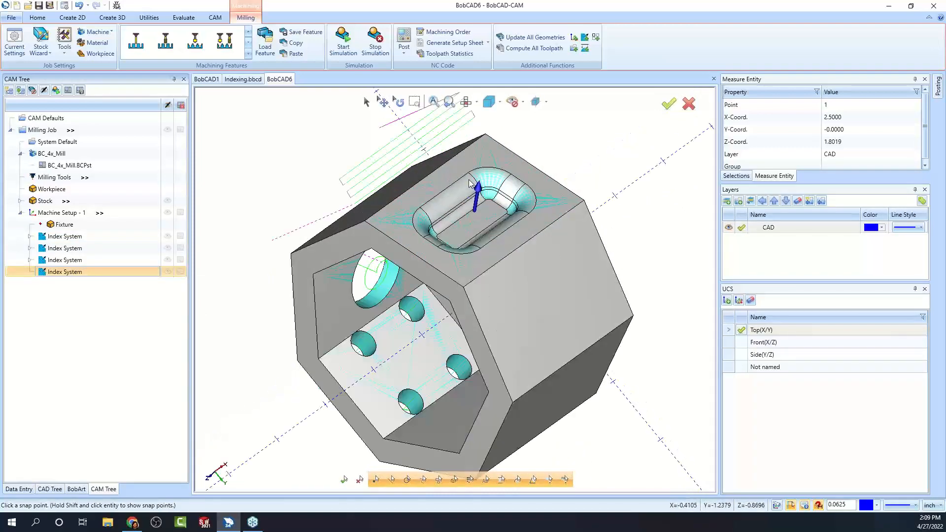
pyautogui.scroll(2, 472, 209)
pyautogui.scroll(-2, 479, 278)
pyautogui.moveTo(493, 317); pyautogui.dragTo(498, 314, button='middle')
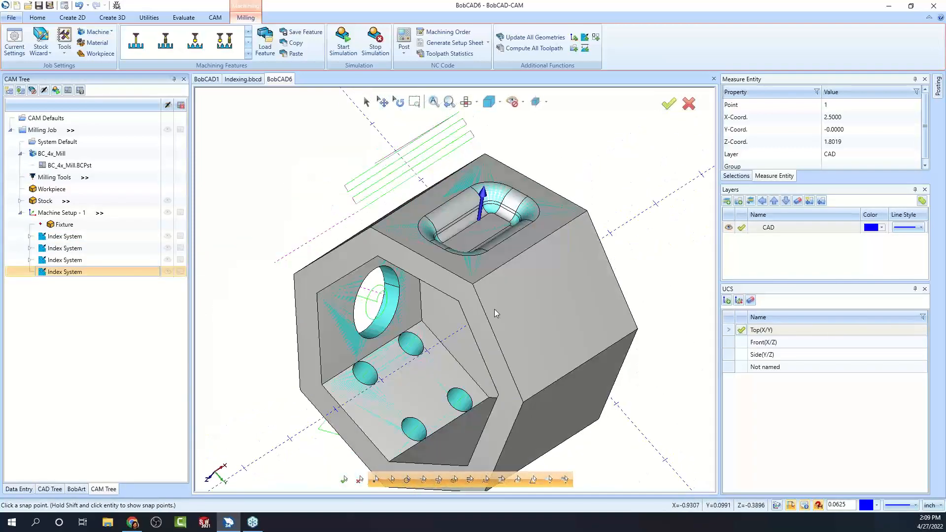
# Add a Mill 3 Axis feature under the fourth index system and select all faces of the part as its geometry.
pyautogui.rightClick(69, 274)
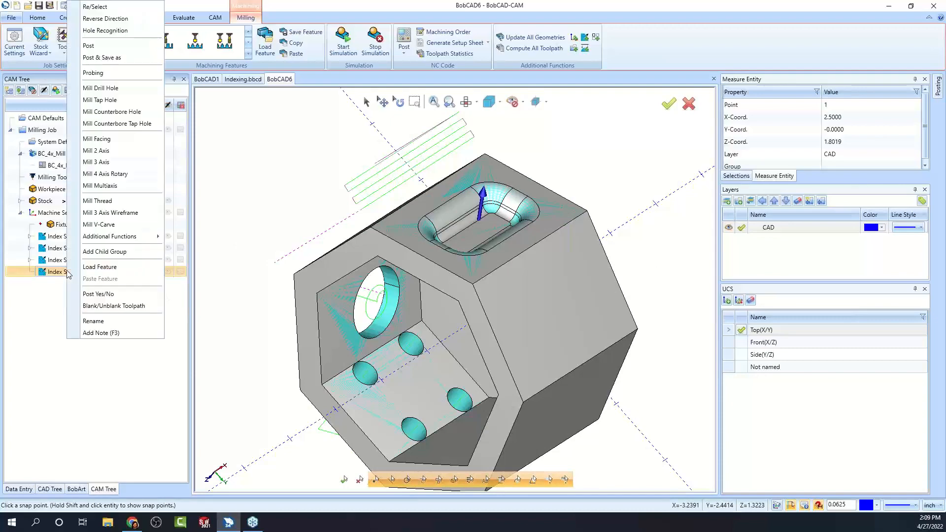
pyautogui.click(123, 163)
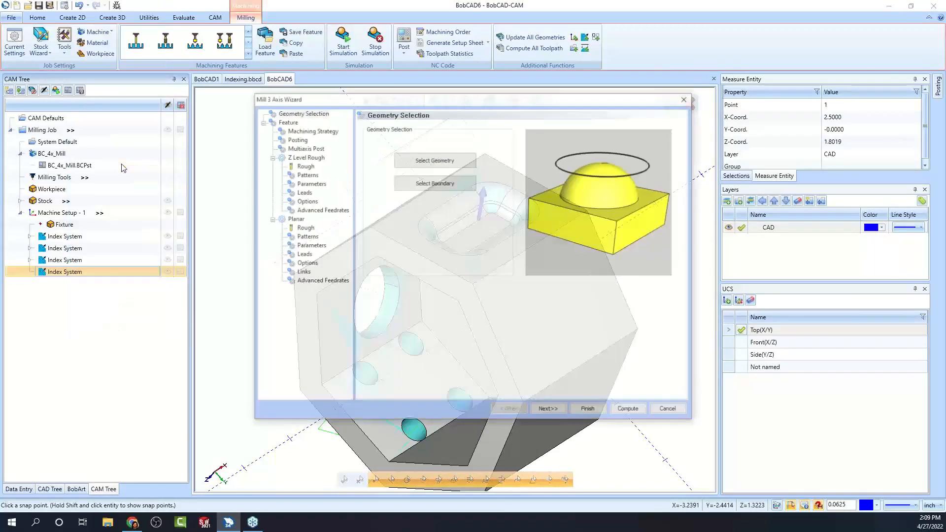
pyautogui.click(436, 167)
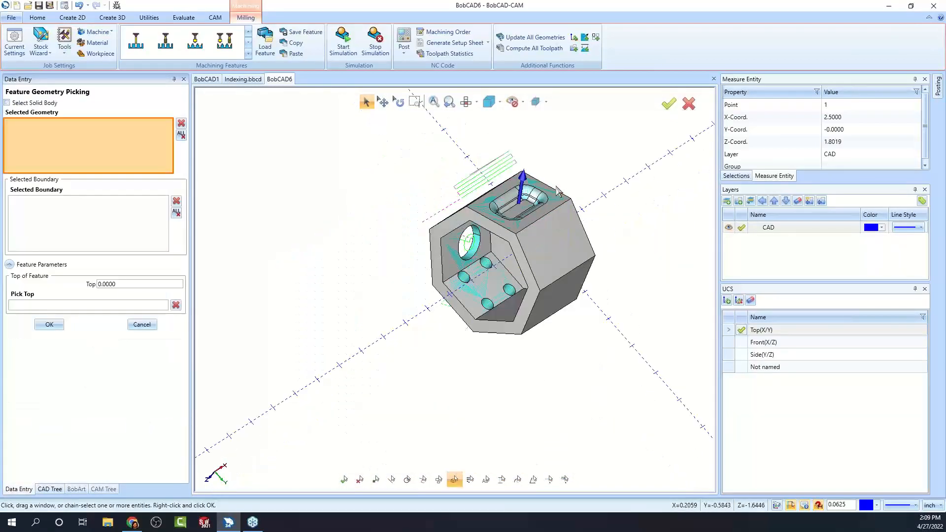
pyautogui.moveTo(339, 131); pyautogui.dragTo(645, 428)
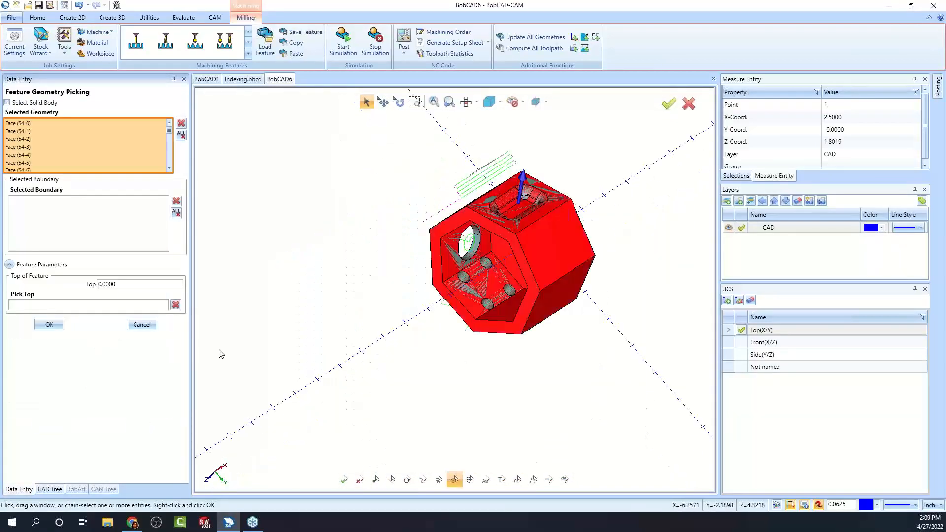
pyautogui.click(49, 324)
# Set the closed edge loop around the rounded slot pocket's rim as the 3-axis feature's boundary, using Constant Z selection.
pyautogui.click(413, 182)
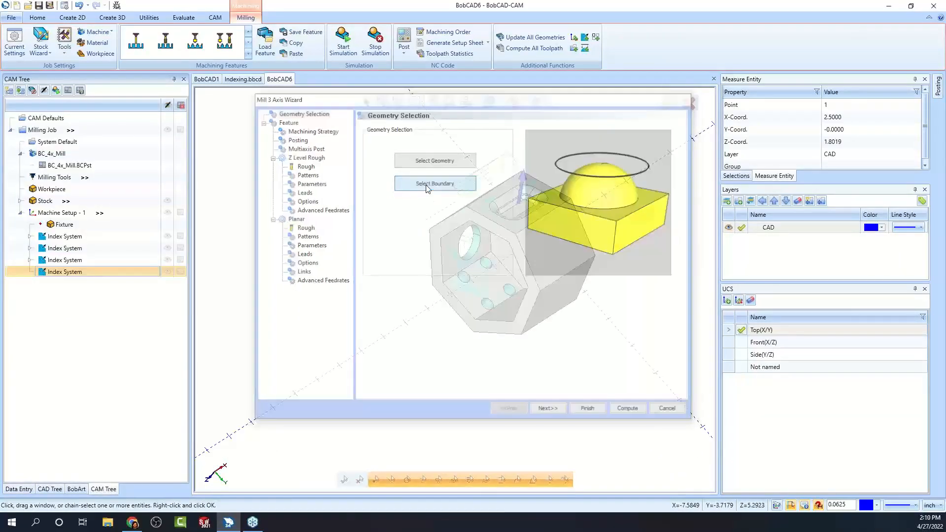
pyautogui.scroll(5, 537, 208)
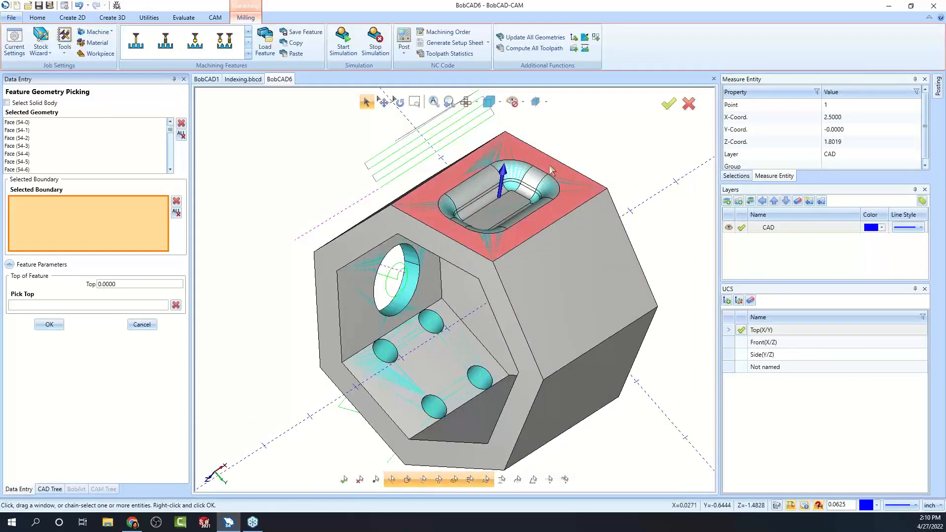
pyautogui.rightClick(530, 217)
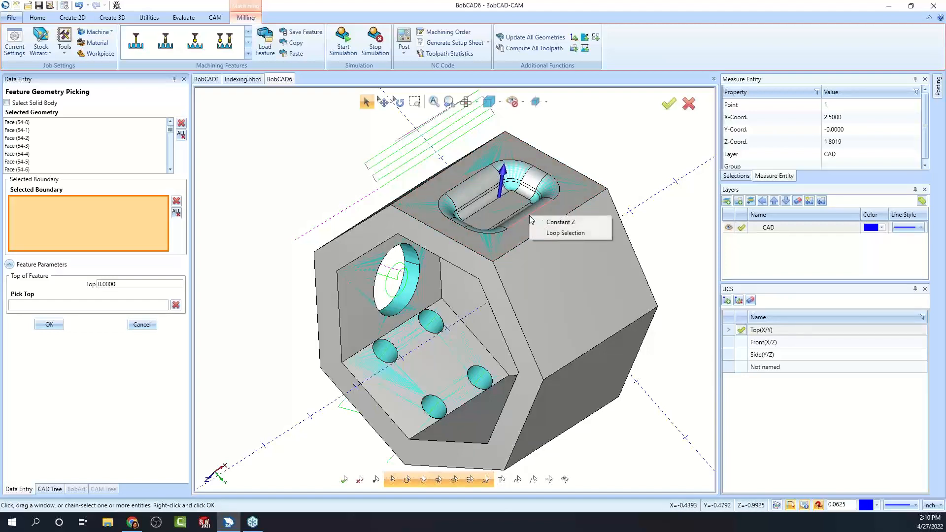
pyautogui.click(587, 221)
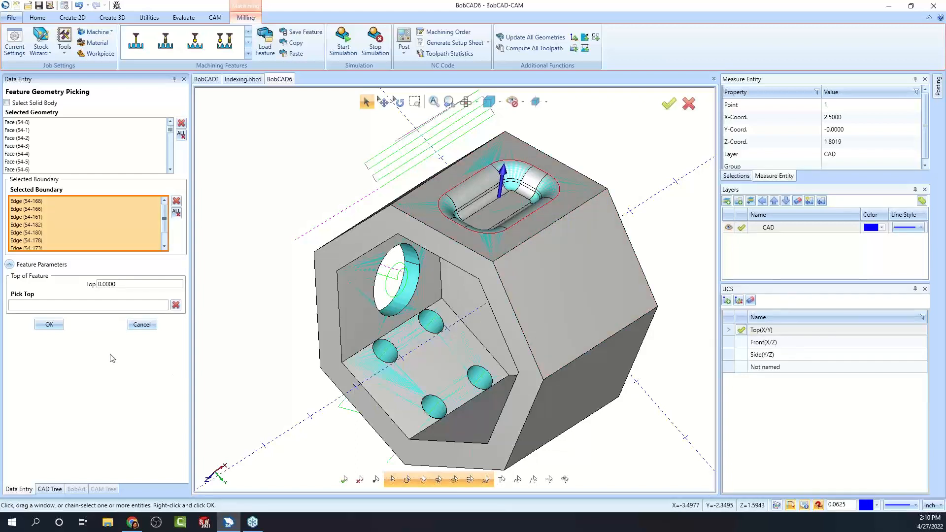
pyautogui.click(49, 324)
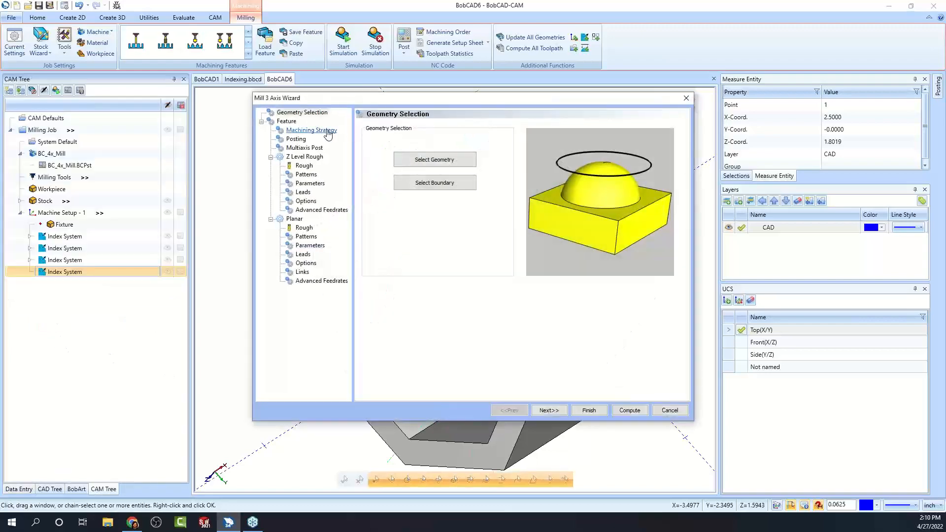
# Replace the feature's default Z Level Rough and Planar operations with a single Equidistant operation.
pyautogui.click(328, 132)
pyautogui.click(376, 372)
pyautogui.click(376, 371)
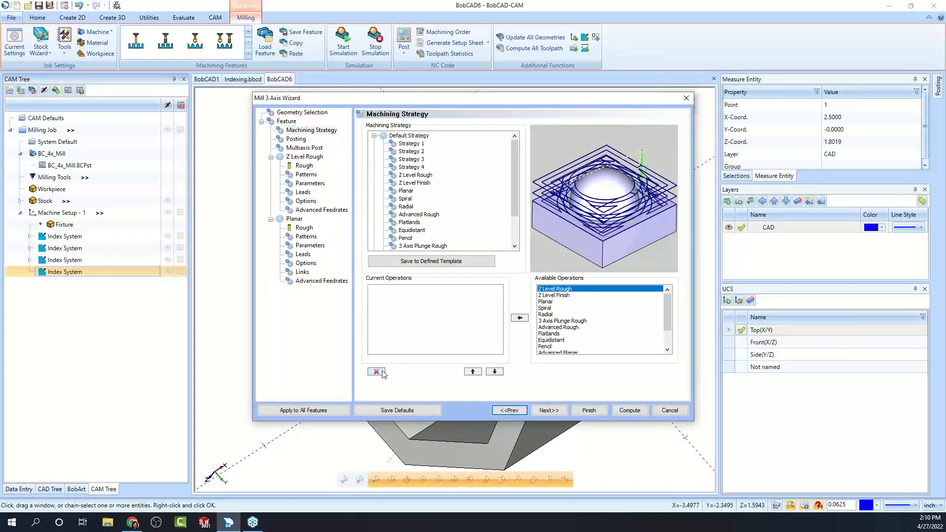
pyautogui.scroll(-2, 570, 340)
pyautogui.click(560, 315)
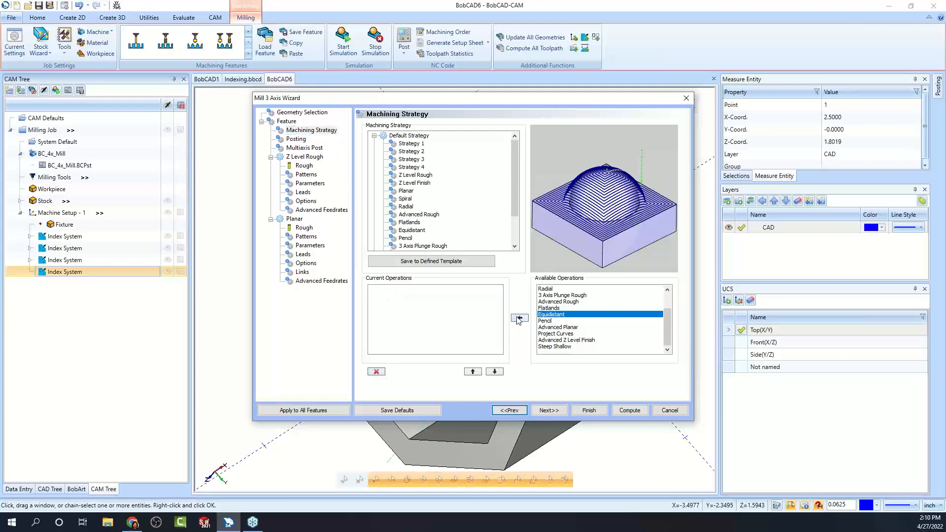
pyautogui.click(519, 318)
pyautogui.click(549, 410)
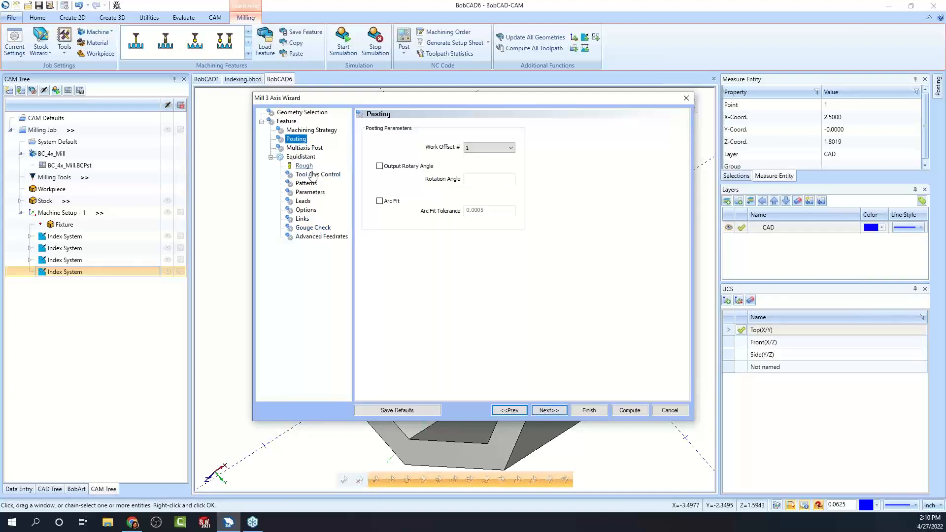
# Set the Equidistant tool's corner radius to 0.25 and assign the 0.5 inch I.D. Arbor CAT 40 holder.
pyautogui.click(315, 175)
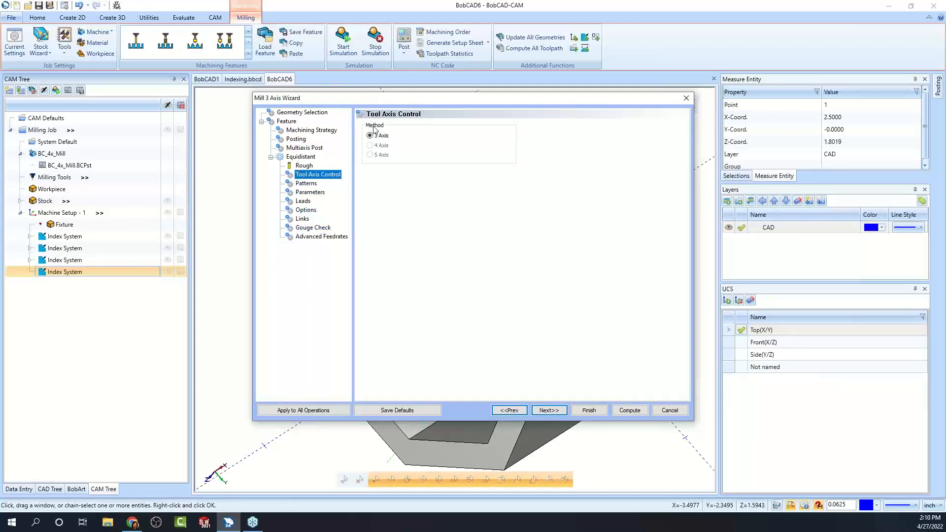
pyautogui.click(304, 165)
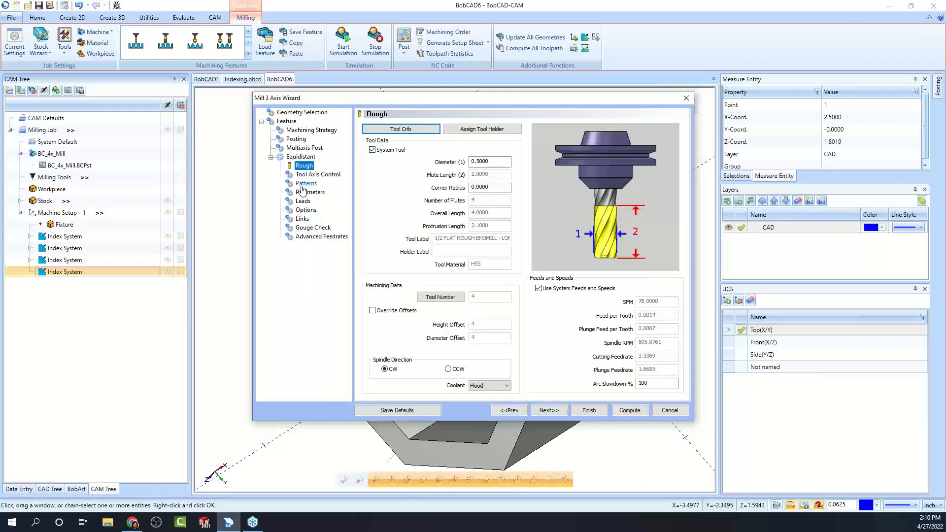
pyautogui.click(480, 187)
pyautogui.write('.25')
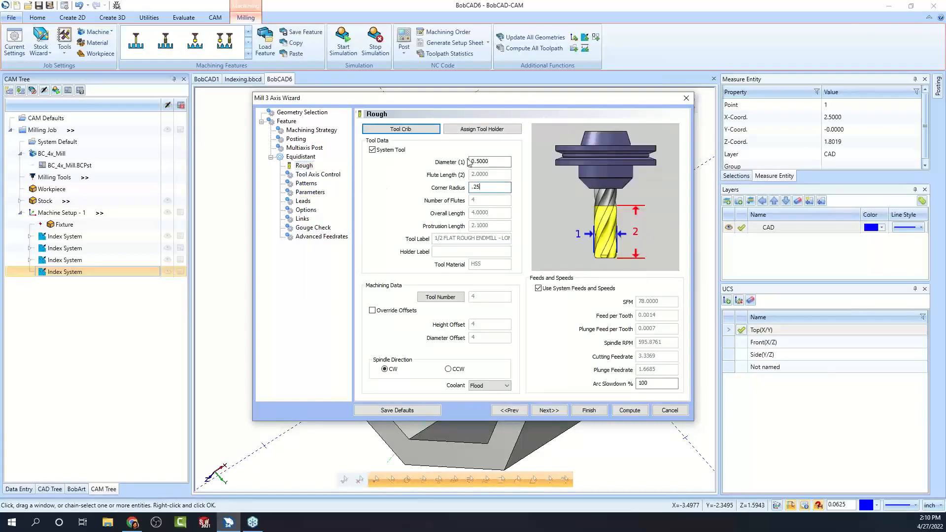
pyautogui.click(482, 129)
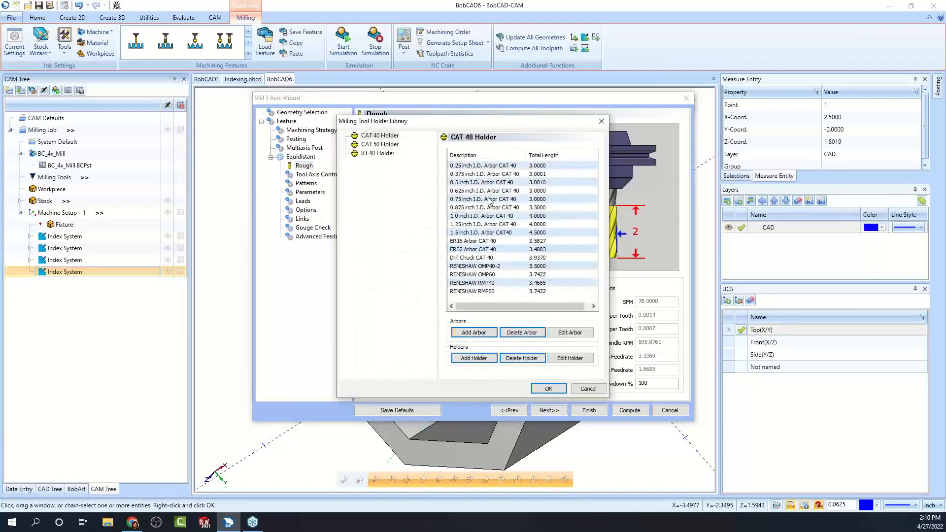
pyautogui.click(486, 183)
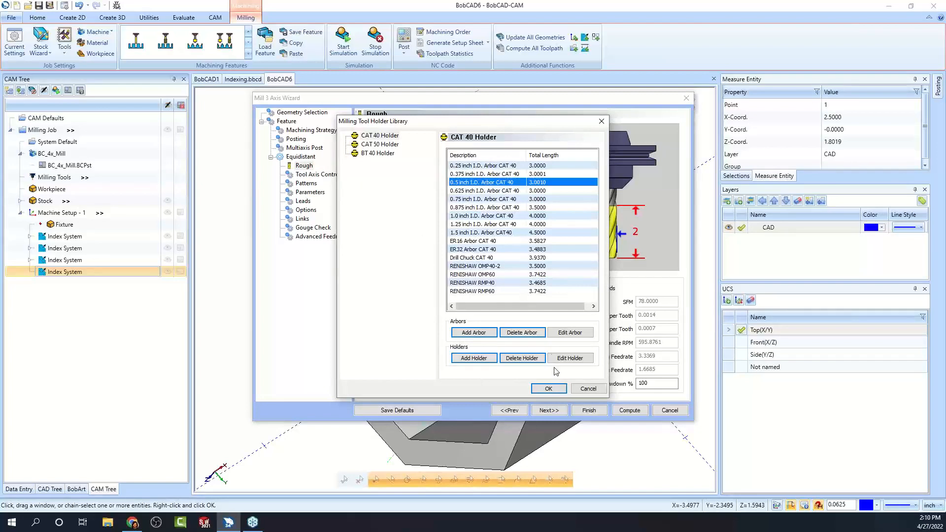
pyautogui.click(547, 388)
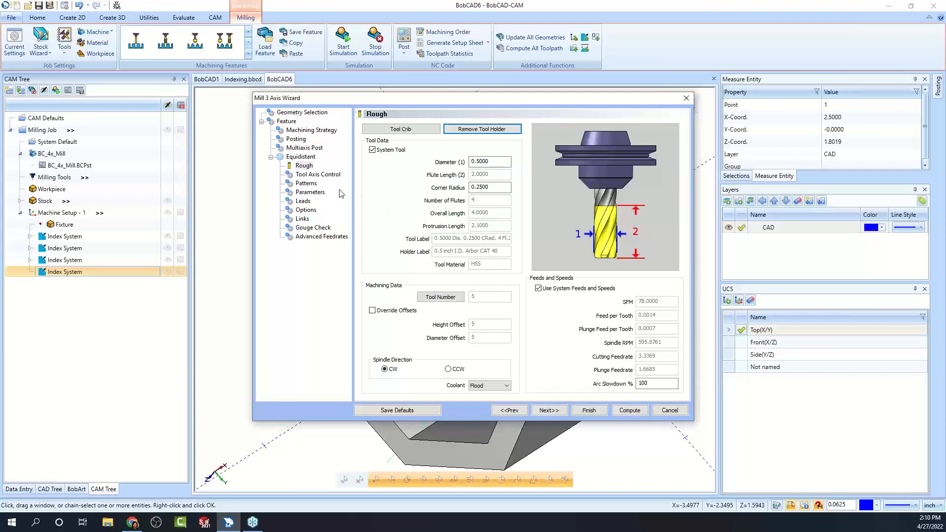
# Review the Equidistant pattern and cutting parameters, then compute the toolpath for the rounded slot pocket.
pyautogui.click(307, 184)
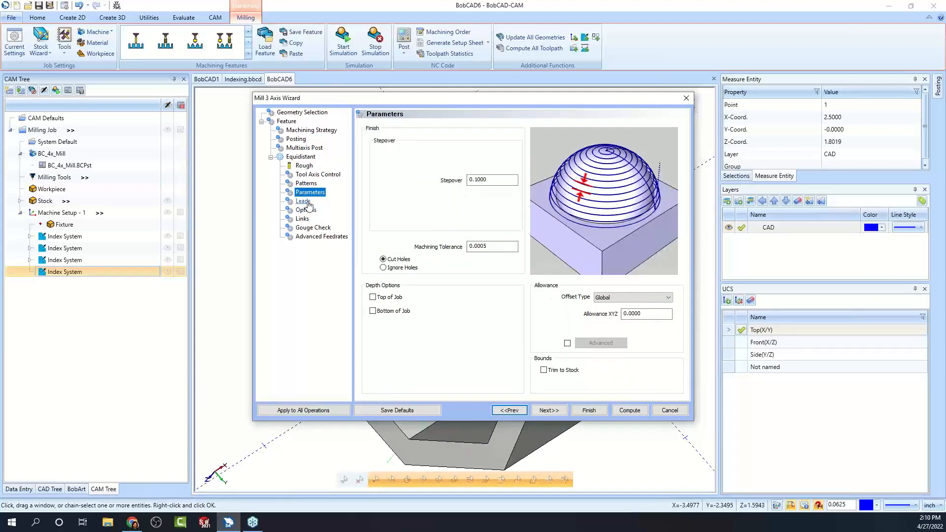
pyautogui.click(630, 410)
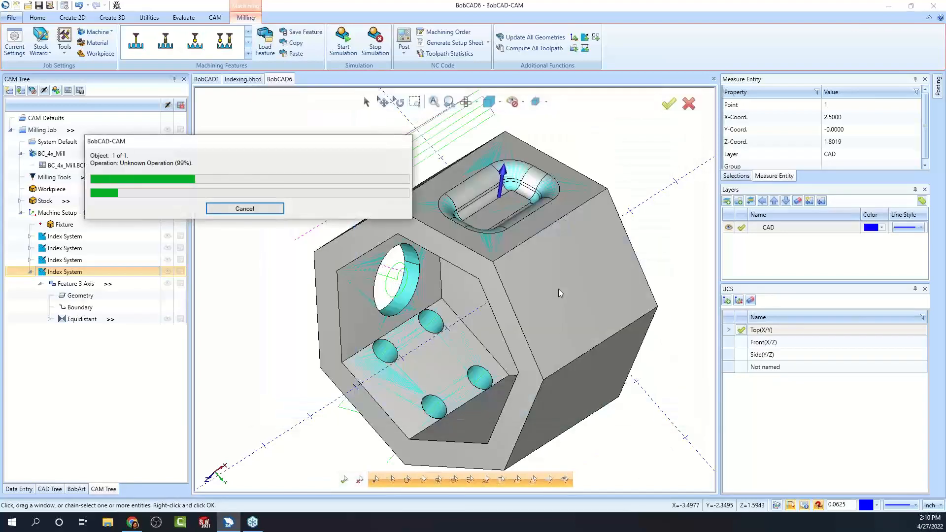
pyautogui.moveTo(555, 276); pyautogui.dragTo(541, 315, button='middle')
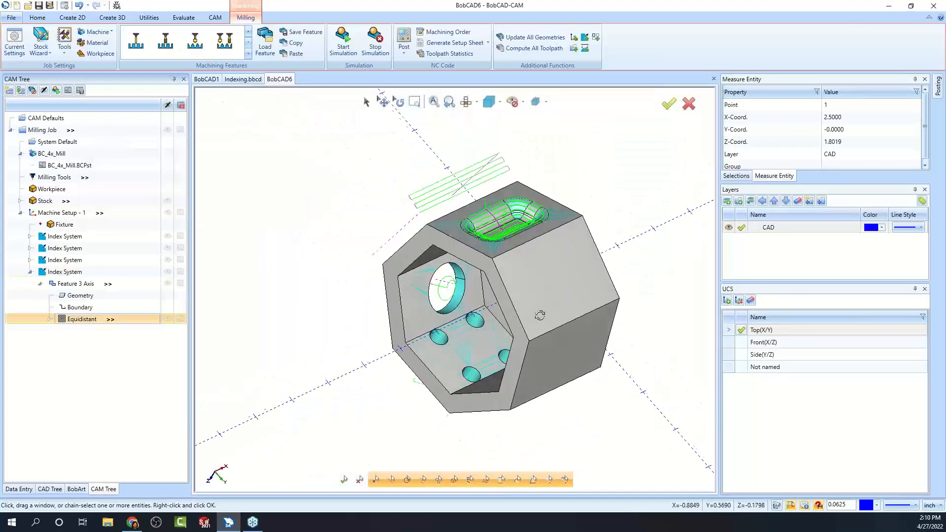
pyautogui.scroll(5, 544, 253)
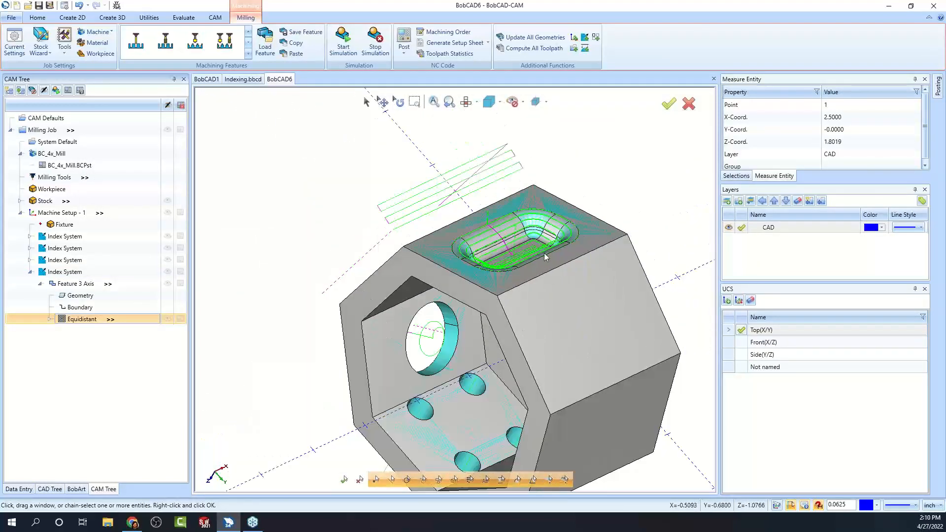
# Backplot the Equidistant toolpath from start to end in the slot pocket and close the backplot.
pyautogui.rightClick(88, 319)
pyautogui.click(121, 382)
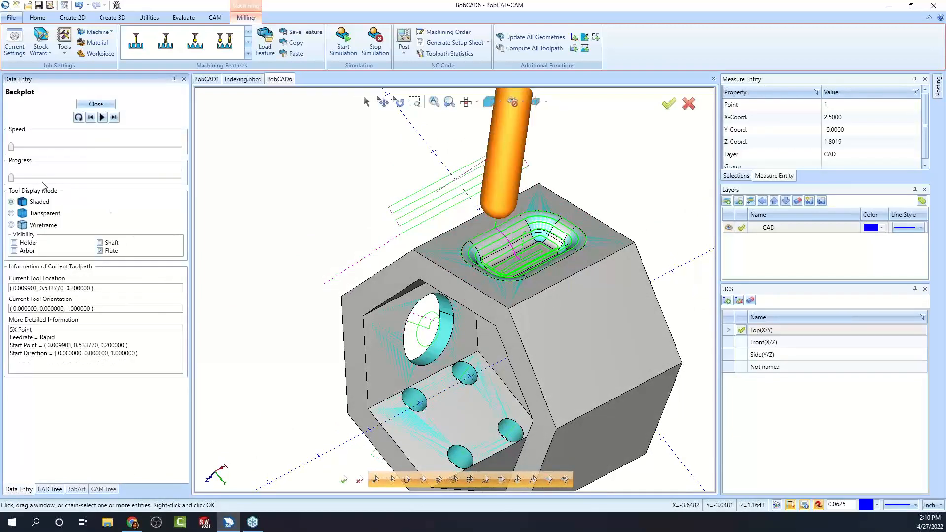
pyautogui.moveTo(11, 177); pyautogui.dragTo(182, 182)
pyautogui.scroll(-3, 369, 184)
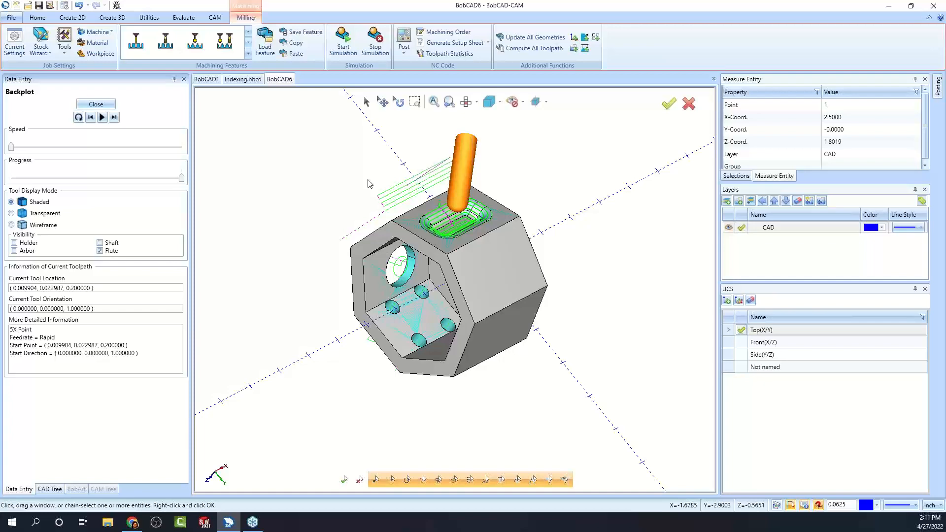
pyautogui.click(95, 104)
pyautogui.moveTo(572, 238); pyautogui.dragTo(539, 270, button='middle')
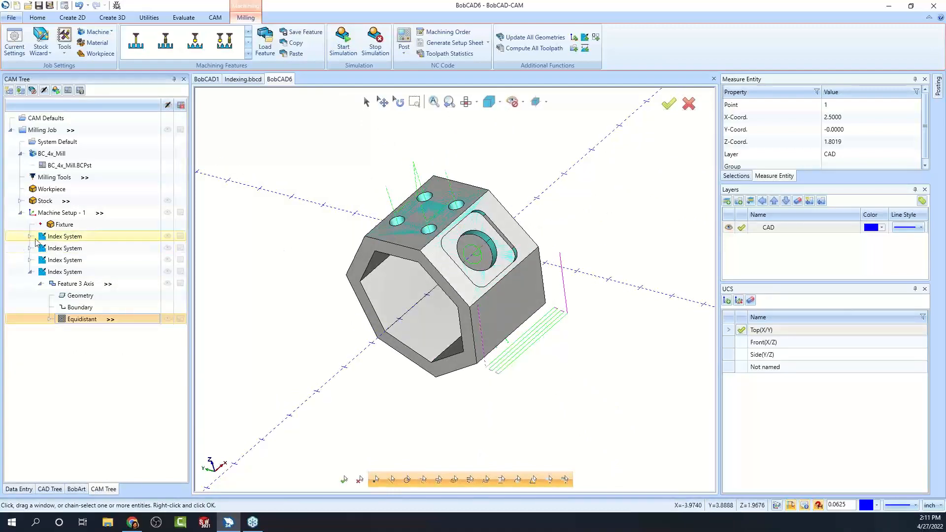
pyautogui.rightClick(77, 242)
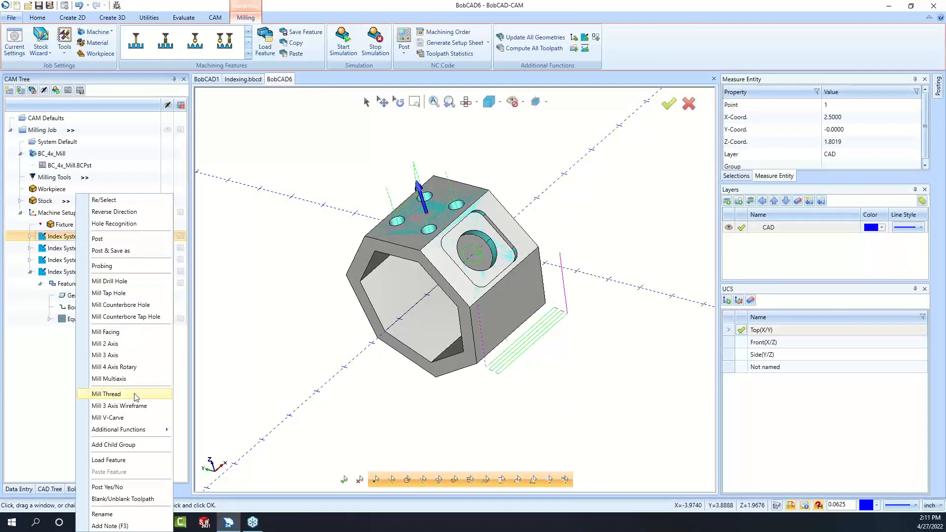
pyautogui.moveTo(148, 430)
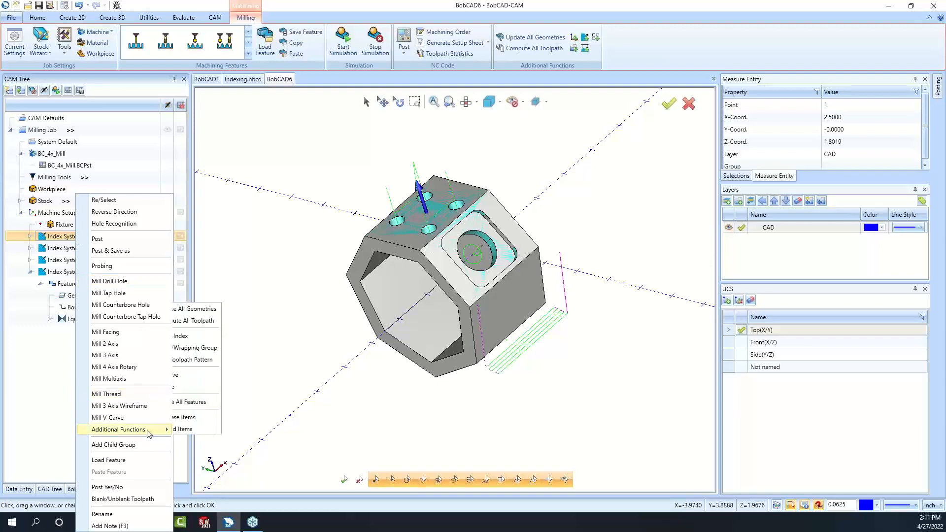
pyautogui.click(204, 336)
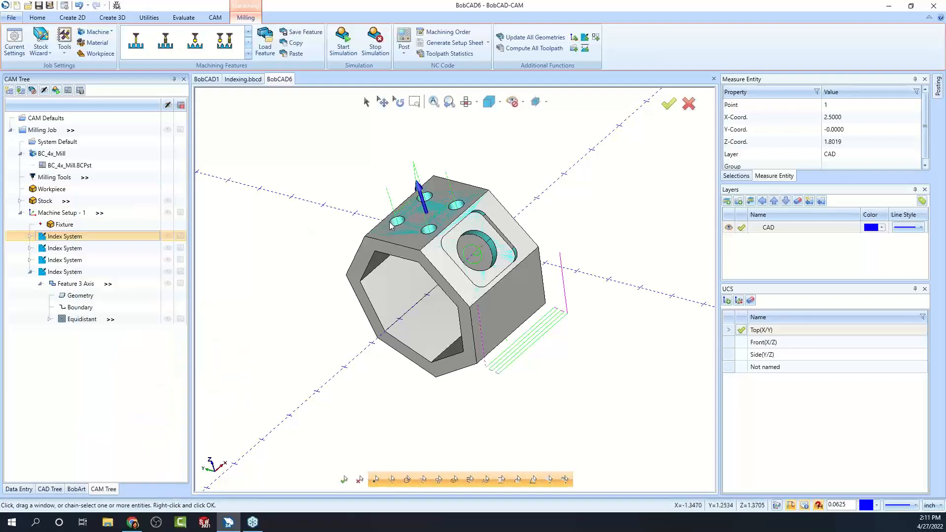
# Activate the unnamed UCS and examine its origin and plane relative to the part from several angles.
pyautogui.moveTo(342, 326); pyautogui.dragTo(350, 302, button='middle')
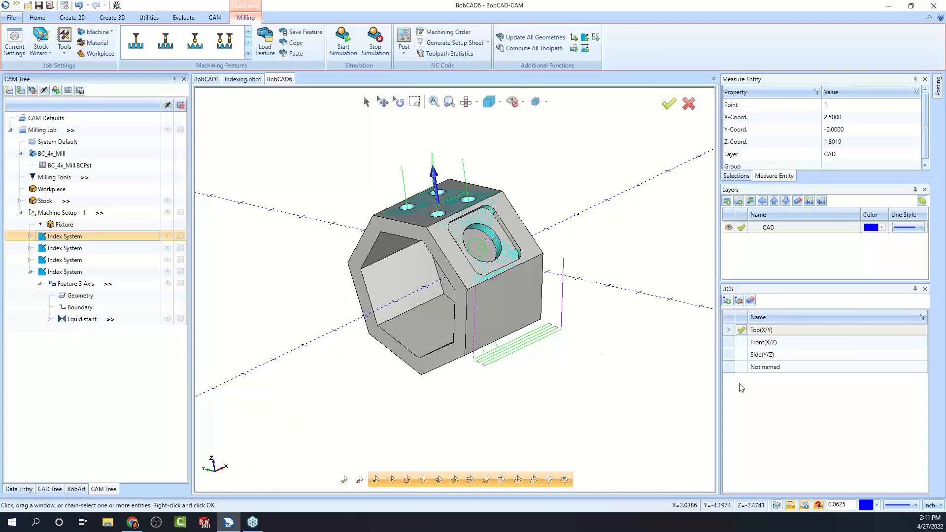
pyautogui.click(742, 368)
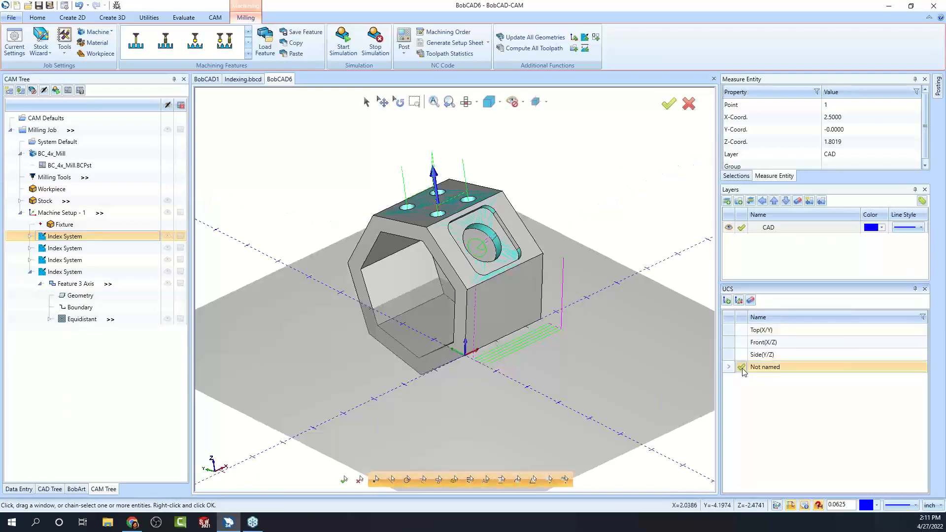
pyautogui.moveTo(620, 376); pyautogui.dragTo(582, 247, button='middle')
pyautogui.moveTo(571, 389); pyautogui.dragTo(550, 318, button='middle')
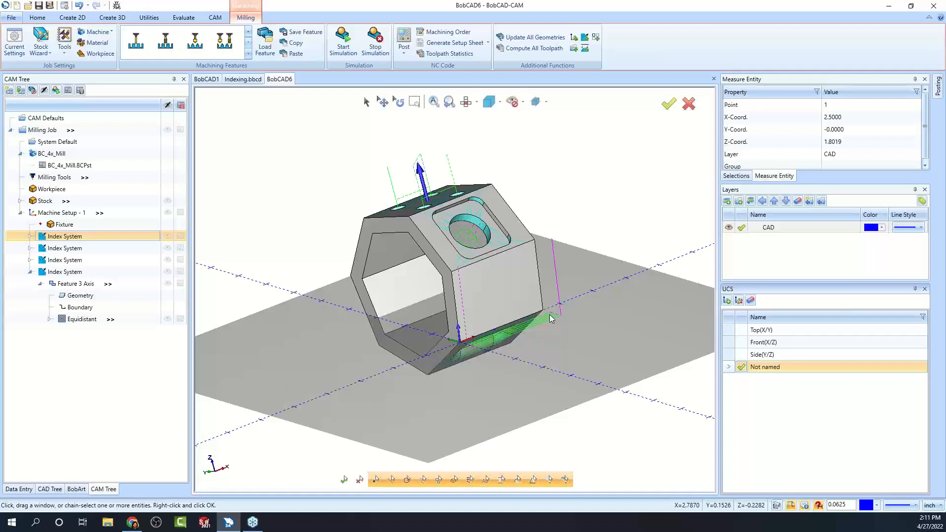
pyautogui.moveTo(515, 319); pyautogui.dragTo(553, 319, button='middle')
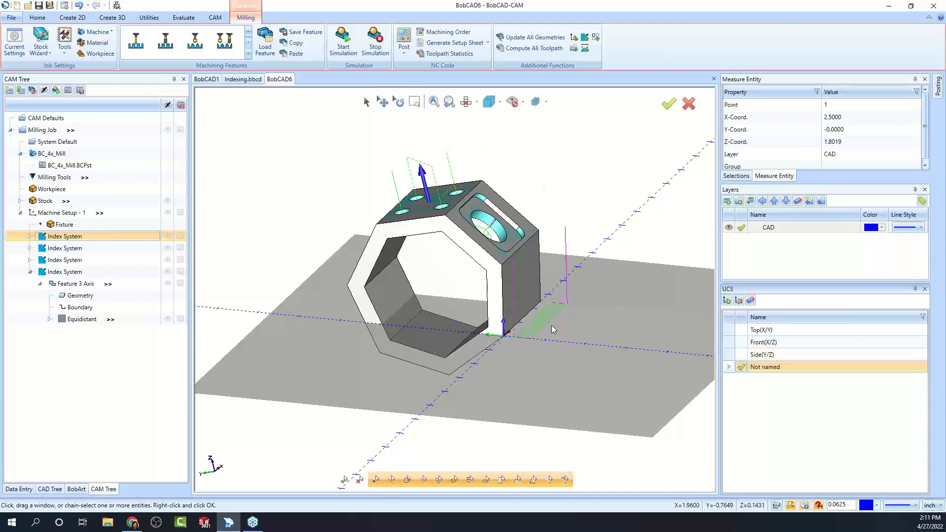
# Try enabling Output Rotary Angle in the Equidistant operation's posting parameters, and leave the wizard without saving.
pyautogui.click(31, 272)
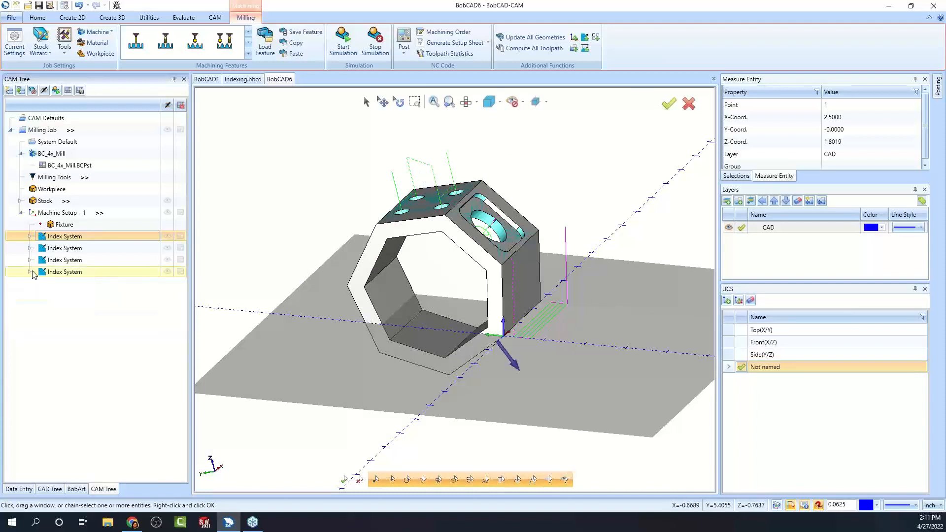
pyautogui.click(30, 272)
pyautogui.click(79, 319)
pyautogui.doubleClick(79, 320)
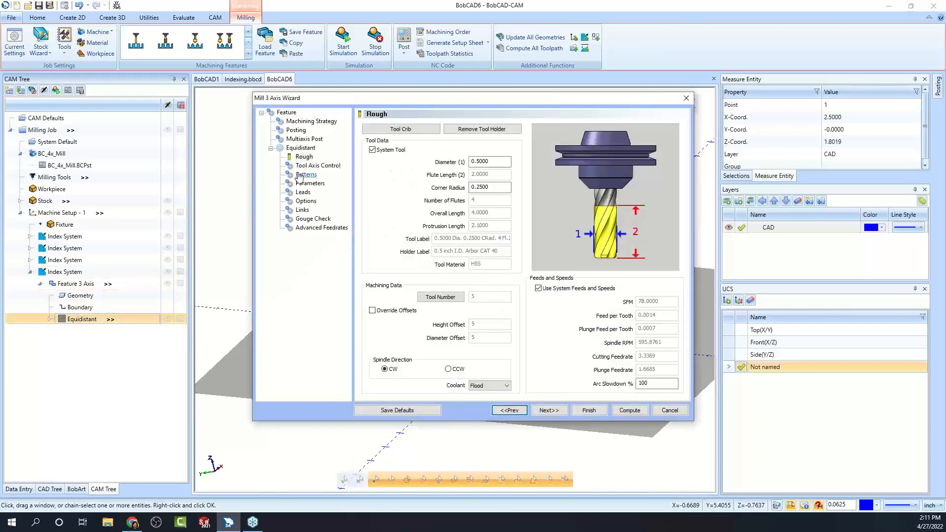
pyautogui.click(296, 131)
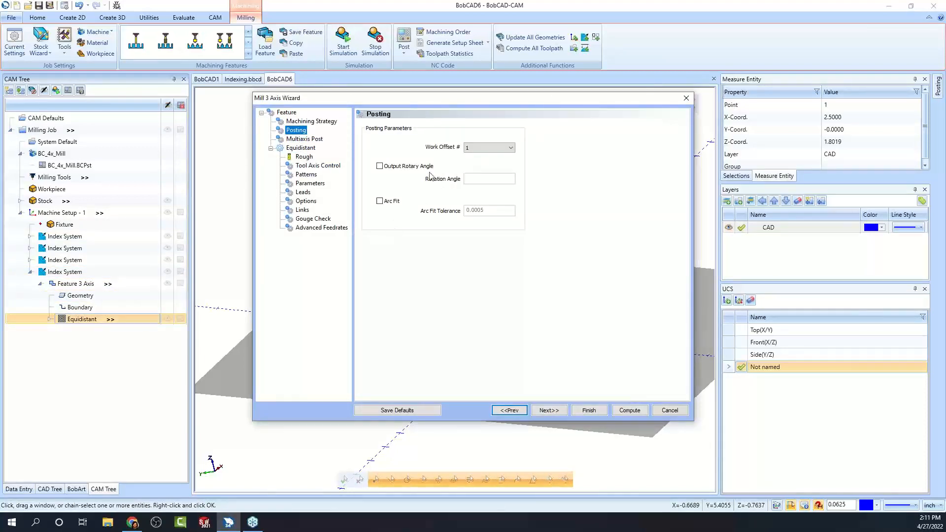
pyautogui.click(380, 166)
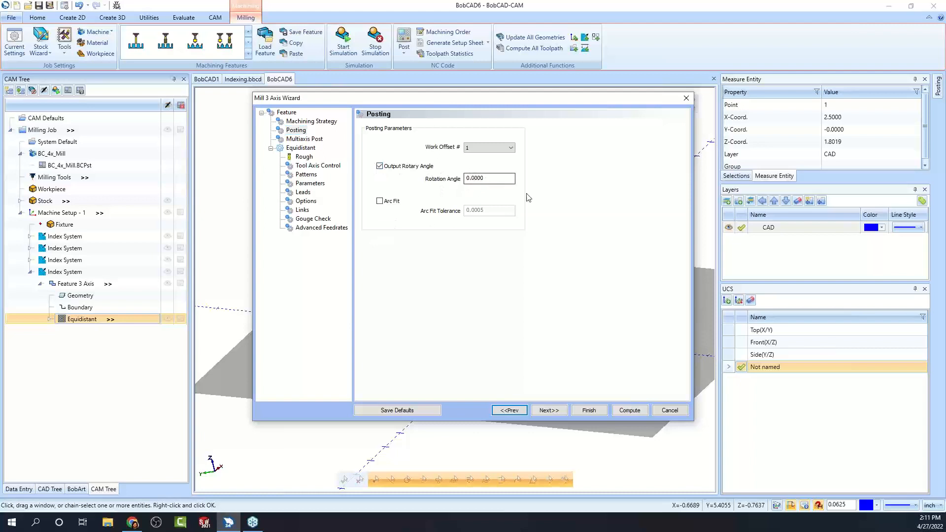
pyautogui.click(495, 178)
pyautogui.doubleClick(497, 179)
pyautogui.click(670, 412)
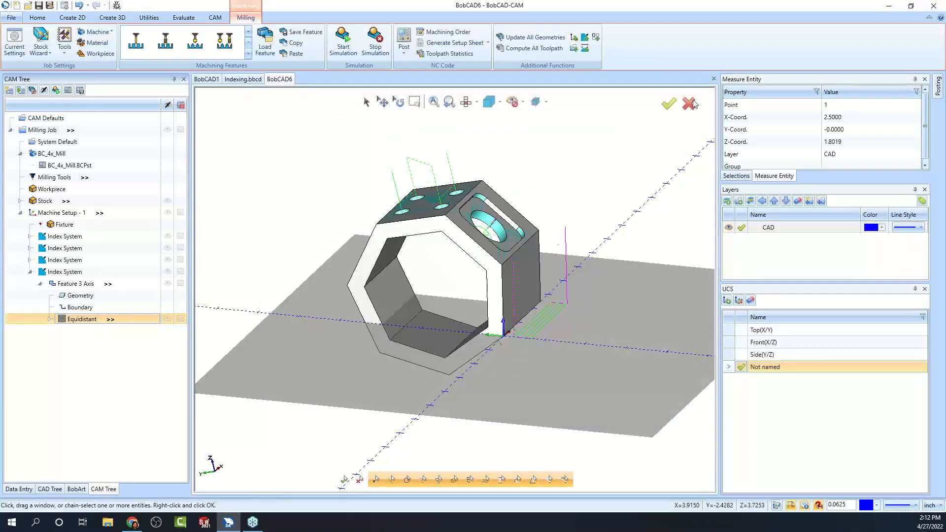
# Make Top(X/Y) the active UCS and view the part with its circular pocket and hole faces.
pyautogui.click(742, 331)
pyautogui.moveTo(597, 254); pyautogui.dragTo(559, 351, button='middle')
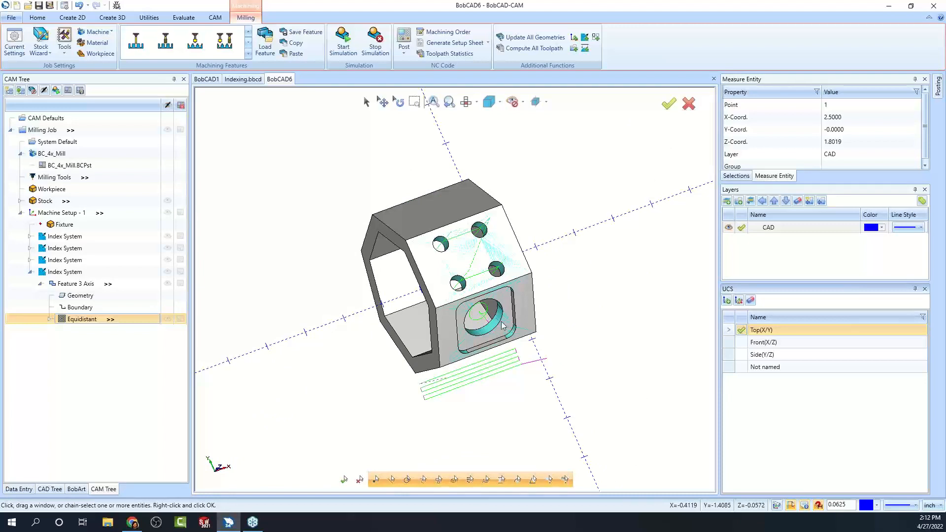
pyautogui.moveTo(577, 375); pyautogui.dragTo(544, 371, button='middle')
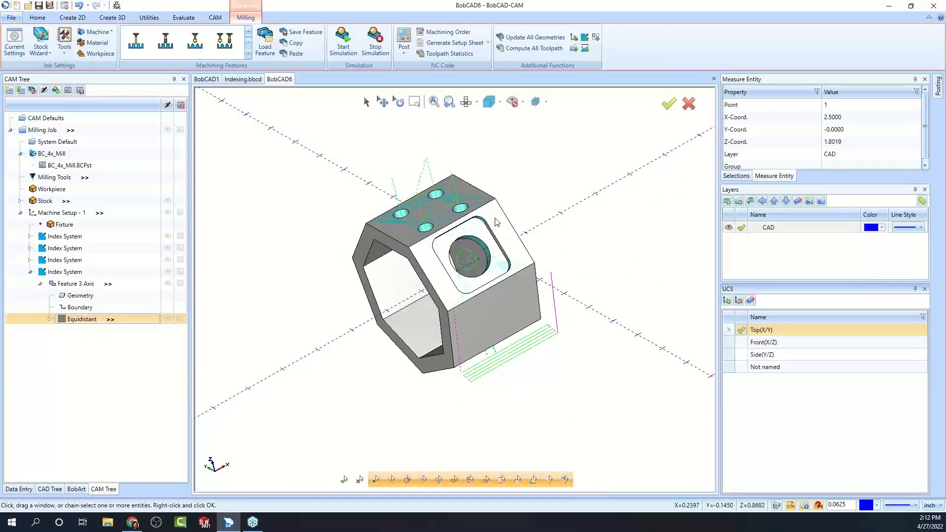
# Add a Rotate toolpath pattern with the 3D Option to the Index System of the slot pocket.
pyautogui.moveTo(491, 263); pyautogui.dragTo(449, 189, button='middle')
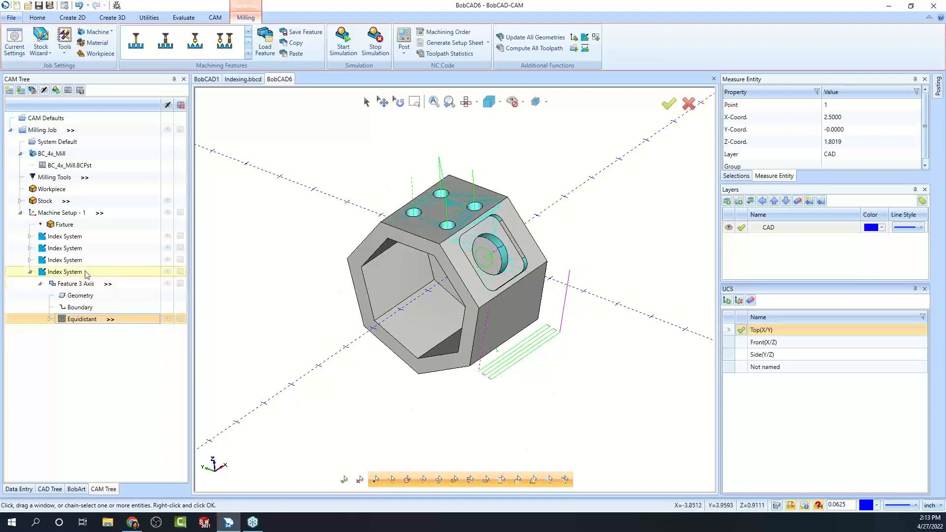
pyautogui.click(71, 287)
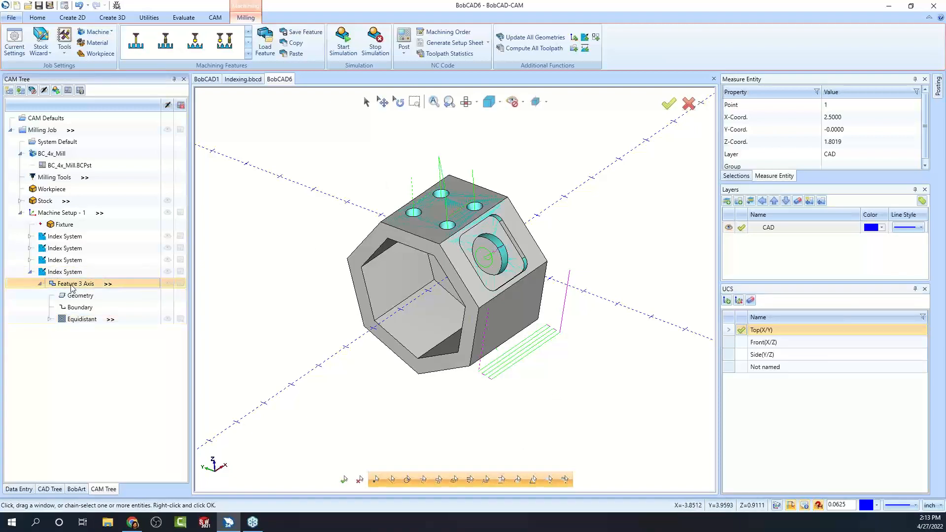
pyautogui.rightClick(78, 274)
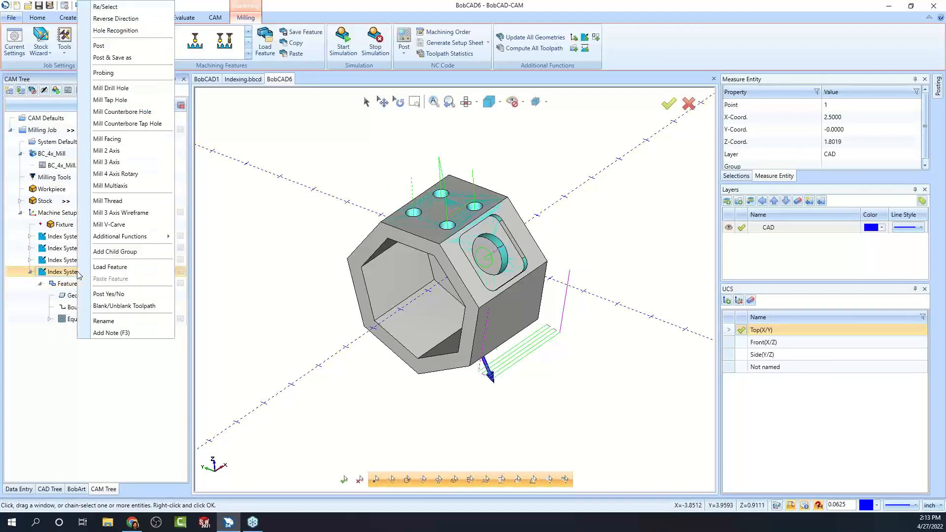
pyautogui.click(575, 350)
pyautogui.moveTo(610, 394); pyautogui.dragTo(443, 261, button='middle')
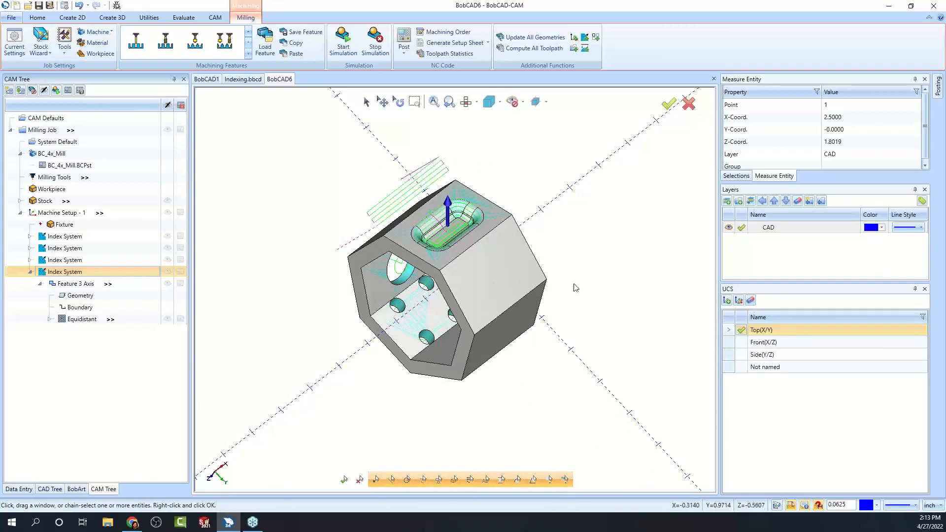
pyautogui.moveTo(532, 364); pyautogui.dragTo(535, 355, button='middle')
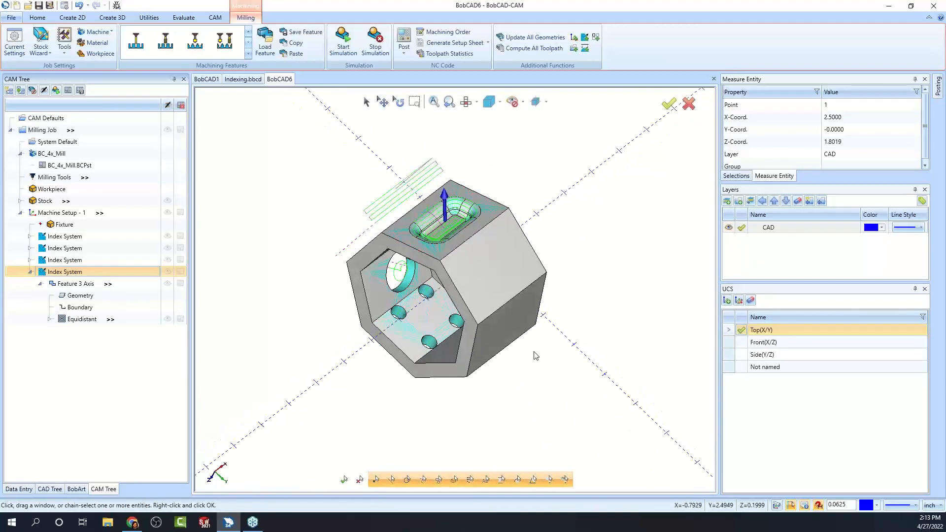
pyautogui.rightClick(86, 274)
pyautogui.moveTo(165, 238)
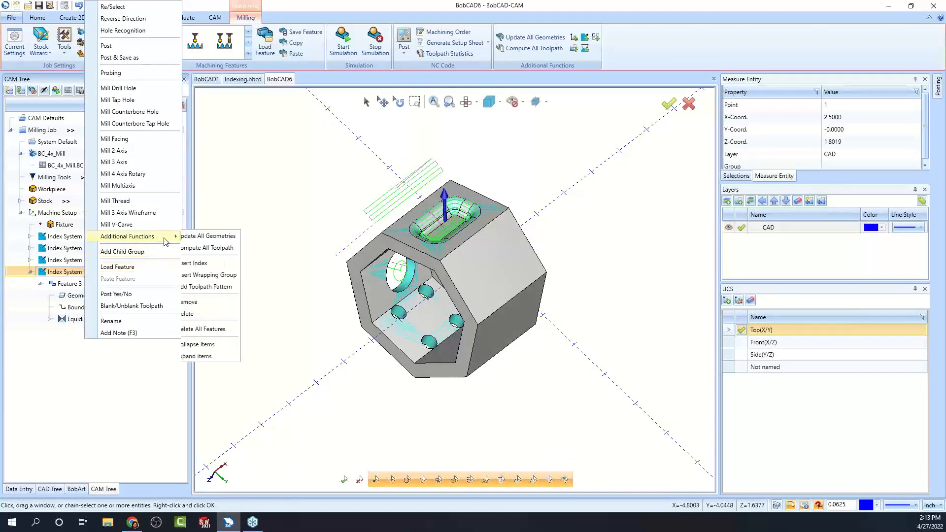
pyautogui.click(249, 288)
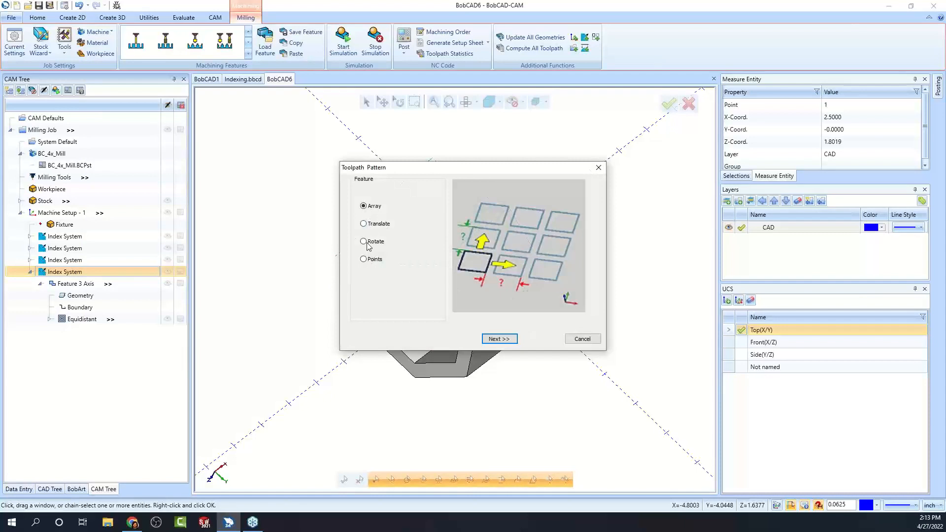
pyautogui.click(365, 241)
pyautogui.click(504, 343)
pyautogui.click(354, 189)
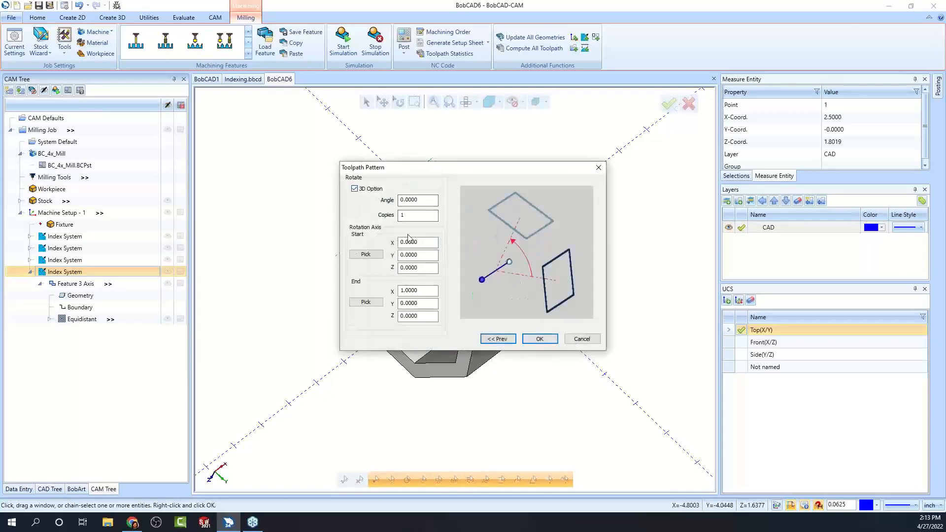
pyautogui.moveTo(472, 170); pyautogui.dragTo(613, 126)
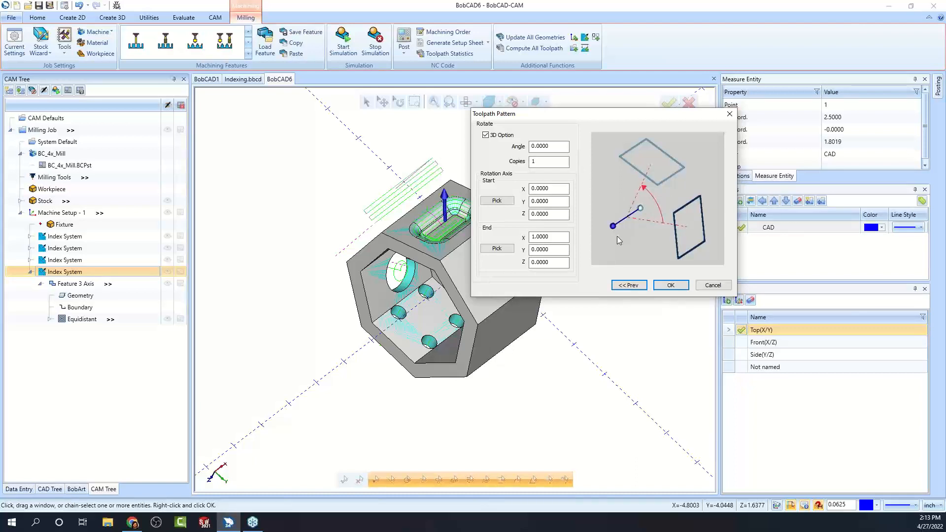
# Set the rotate pattern to an angle of 60 degrees with 3 copies and create it.
pyautogui.click(554, 188)
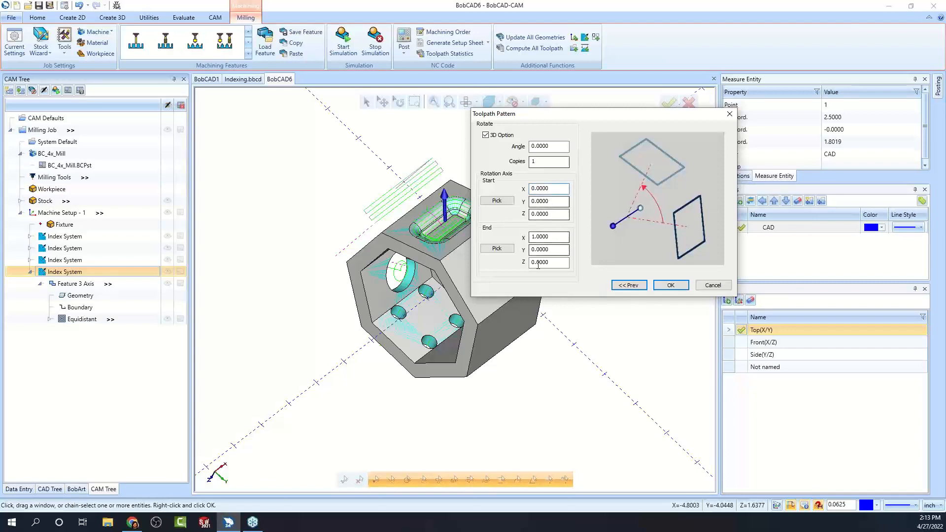
pyautogui.hotkey('shift', 'Tab')
pyautogui.hotkey('shift', 'Tab')
pyautogui.hotkey('shift', 'Tab')
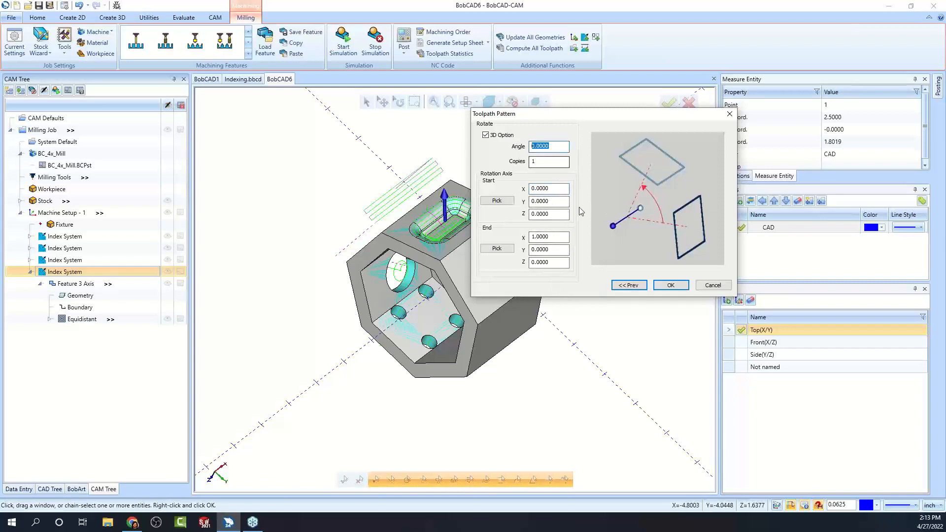
pyautogui.write('60')
pyautogui.press('Tab')
pyautogui.click(669, 286)
# Hide the toolpaths of the first three Index Systems and leave only the patterned slot pocket toolpath displayed.
pyautogui.moveTo(490, 344); pyautogui.dragTo(517, 347, button='middle')
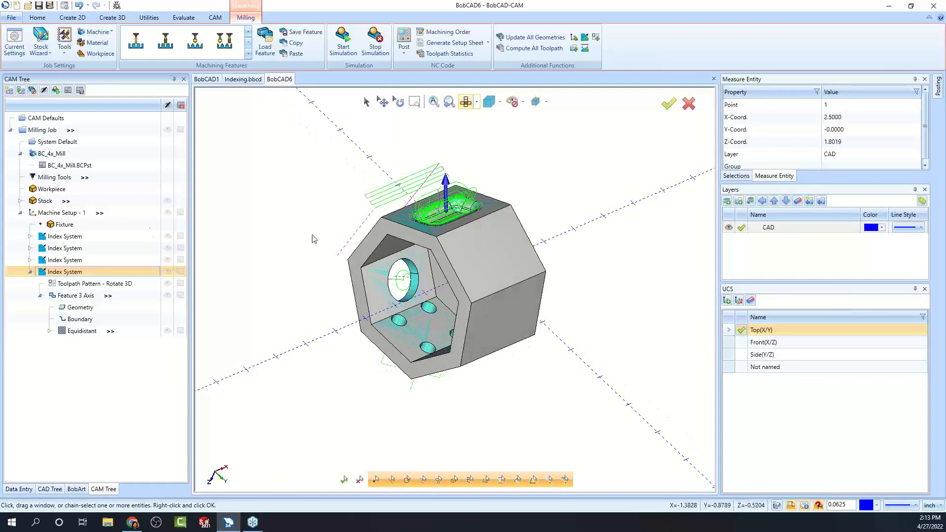
pyautogui.click(113, 285)
pyautogui.scroll(3, 477, 213)
pyautogui.moveTo(448, 218); pyautogui.dragTo(400, 268, button='middle')
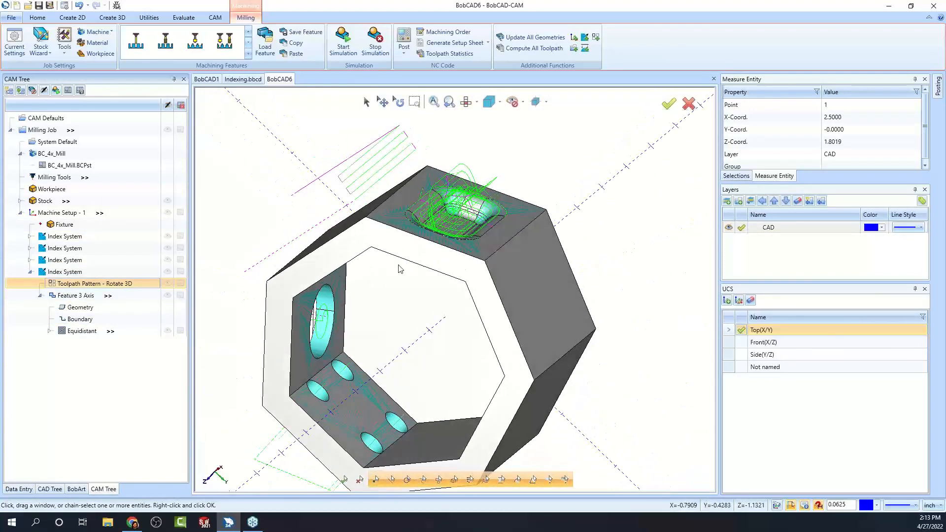
pyautogui.click(167, 237)
pyautogui.click(167, 248)
pyautogui.click(167, 260)
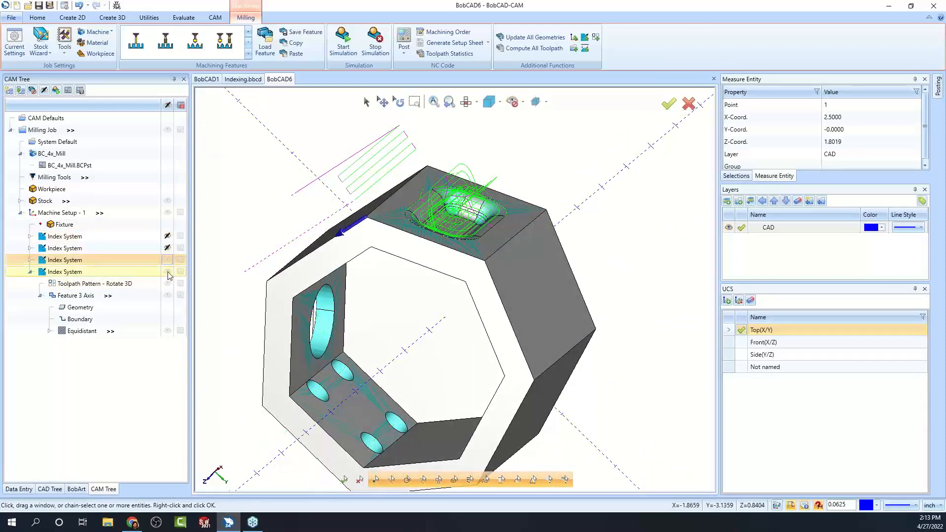
pyautogui.click(167, 272)
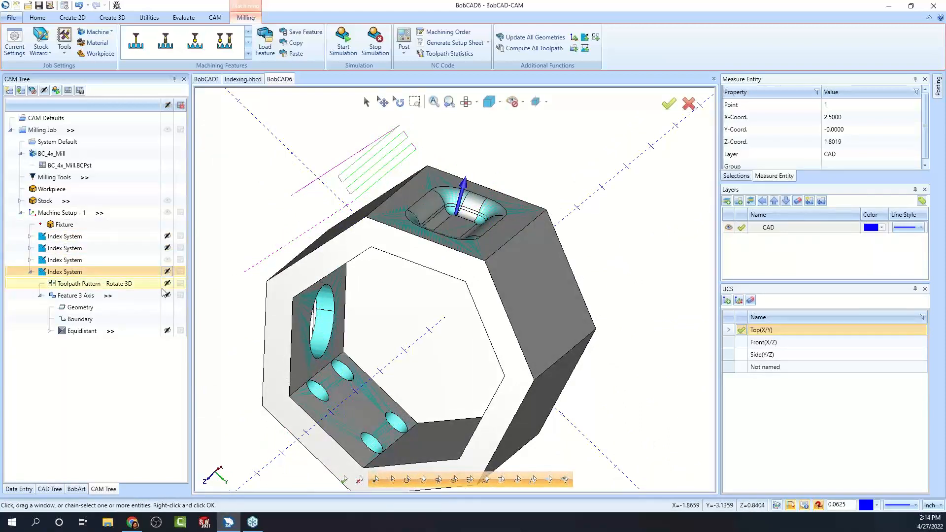
pyautogui.click(102, 284)
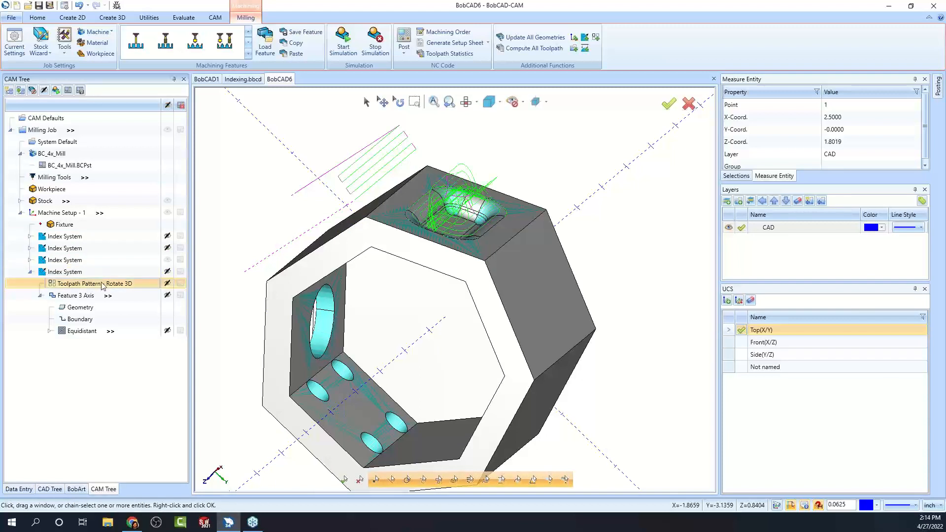
pyautogui.click(167, 261)
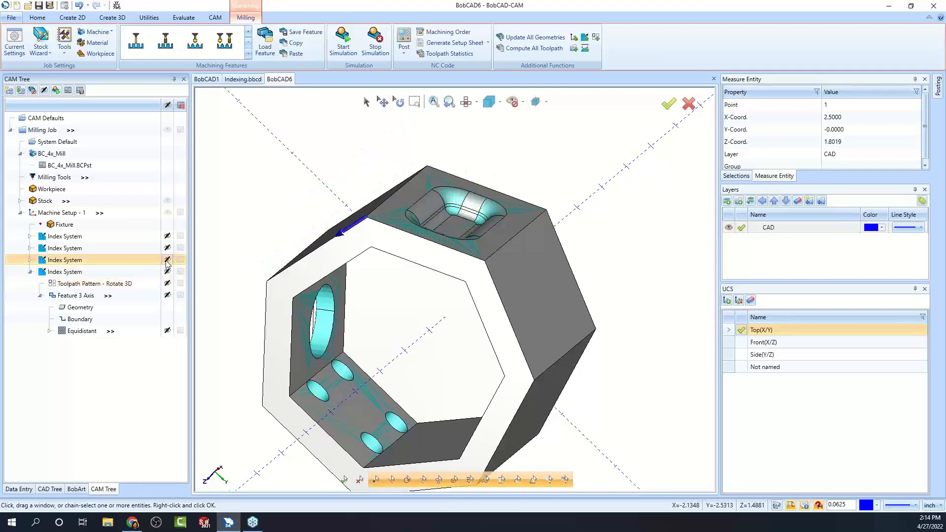
pyautogui.click(168, 272)
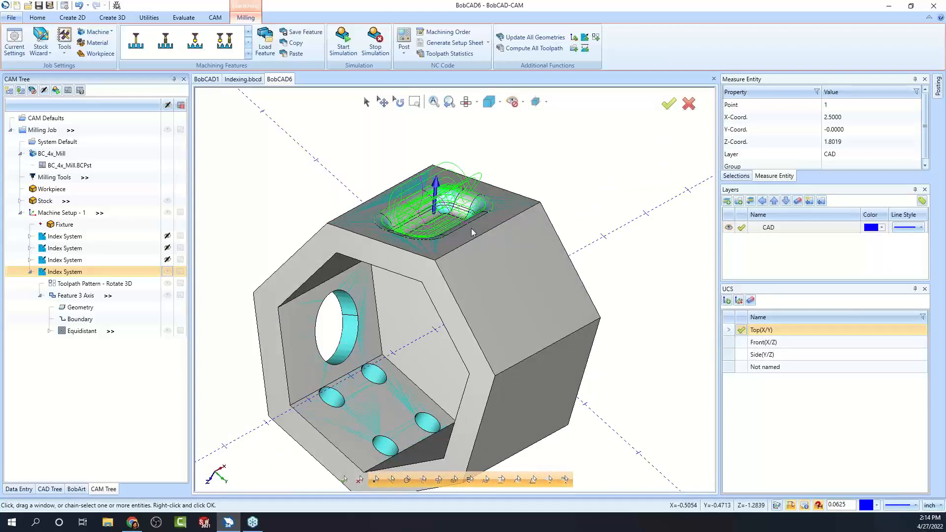
pyautogui.scroll(-2, 522, 272)
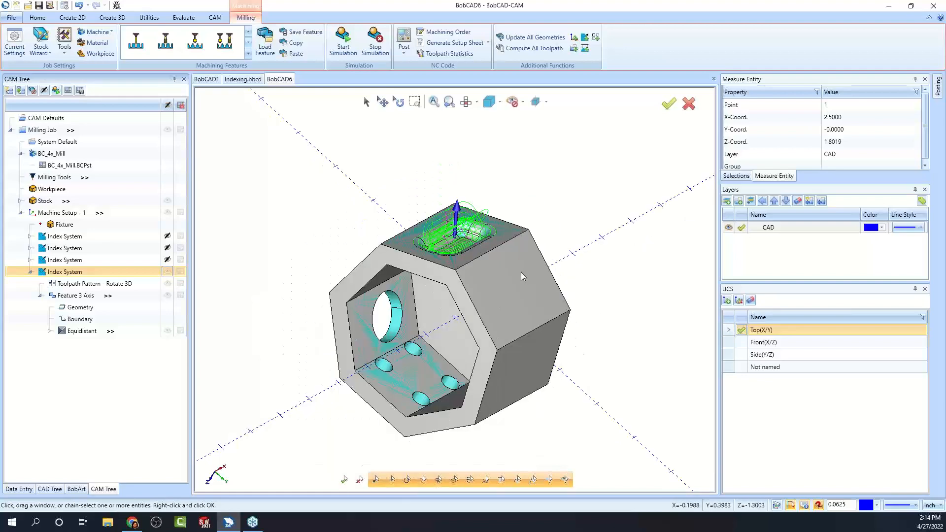
# Review the angle, copies and rotation axis of the Rotate 3D pattern, and close it without changes.
pyautogui.rightClick(121, 284)
pyautogui.click(151, 303)
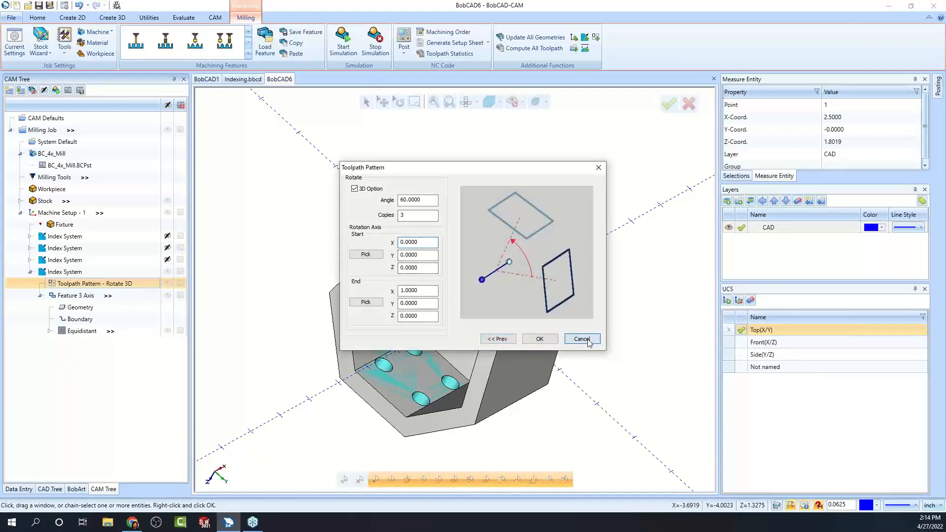
pyautogui.click(586, 339)
# Draw a line from the origin to X 5 along the X axis and view it relative to the part.
pyautogui.click(468, 104)
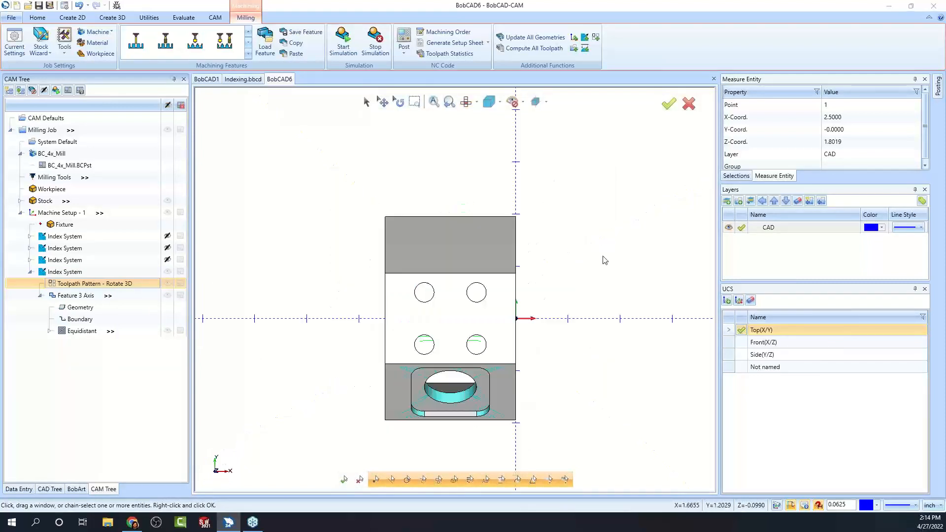
pyautogui.click(71, 17)
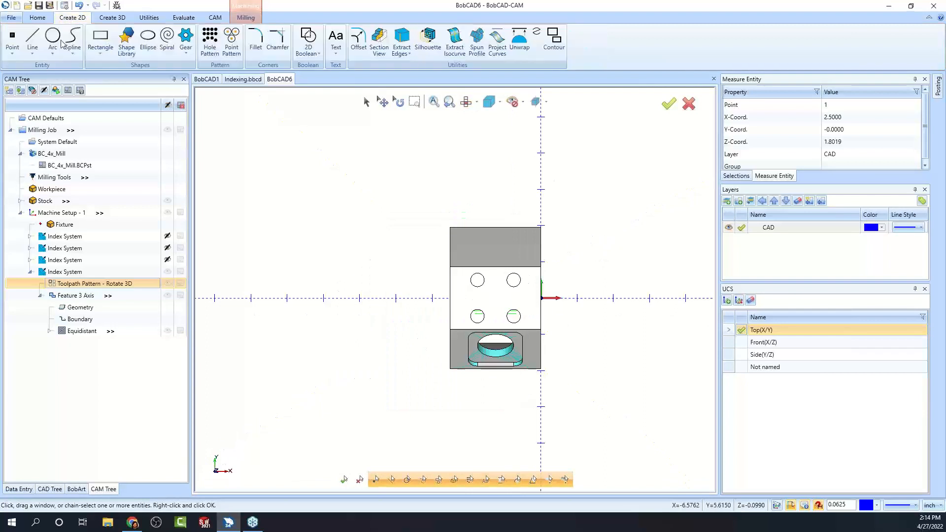
pyautogui.click(33, 39)
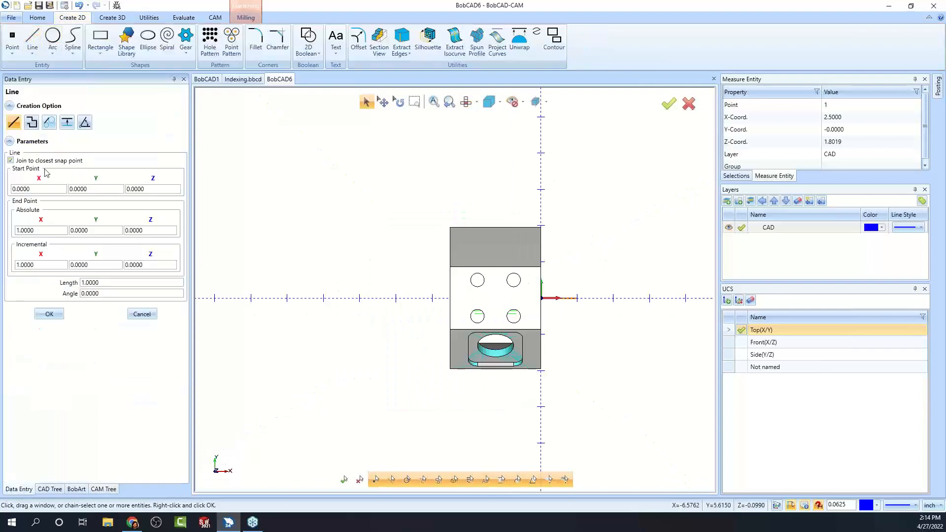
pyautogui.doubleClick(47, 230)
pyautogui.write('5')
pyautogui.click(50, 313)
pyautogui.click(142, 314)
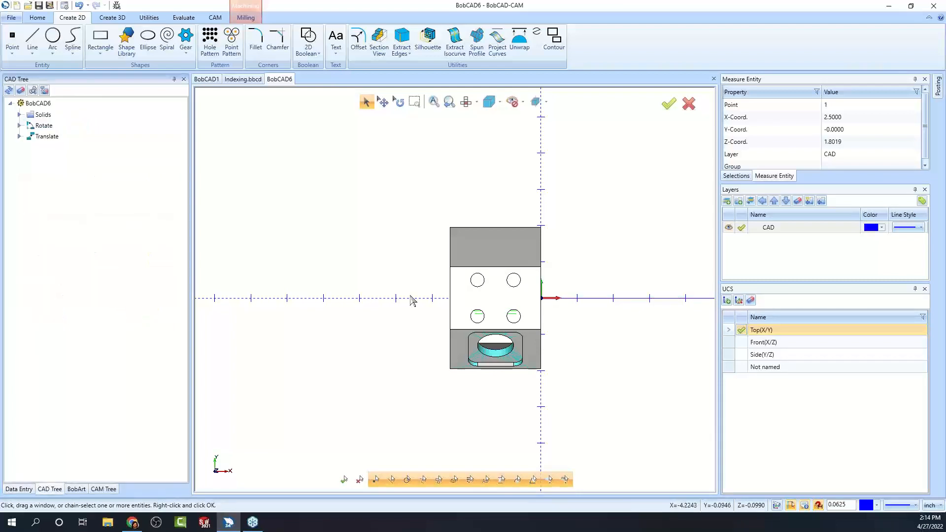
pyautogui.moveTo(545, 435); pyautogui.dragTo(583, 215, button='middle')
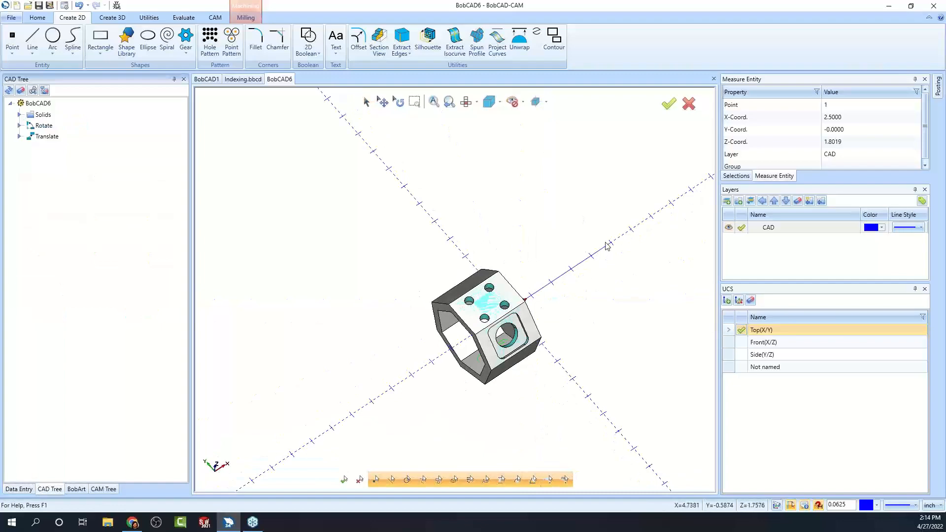
pyautogui.moveTo(565, 298)
pyautogui.mouseDown(button='middle')
pyautogui.moveTo(577, 277)
pyautogui.moveTo(571, 291)
pyautogui.mouseUp(button='middle')
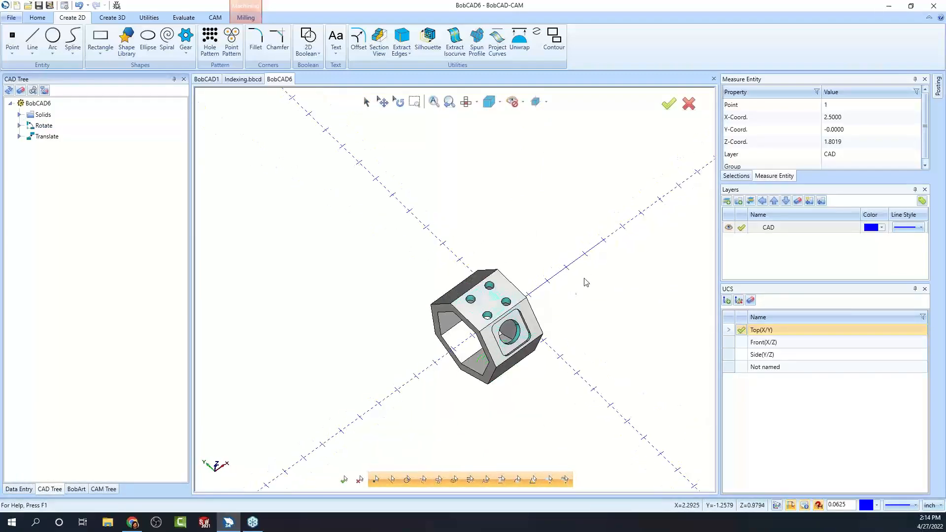
pyautogui.scroll(3, 593, 226)
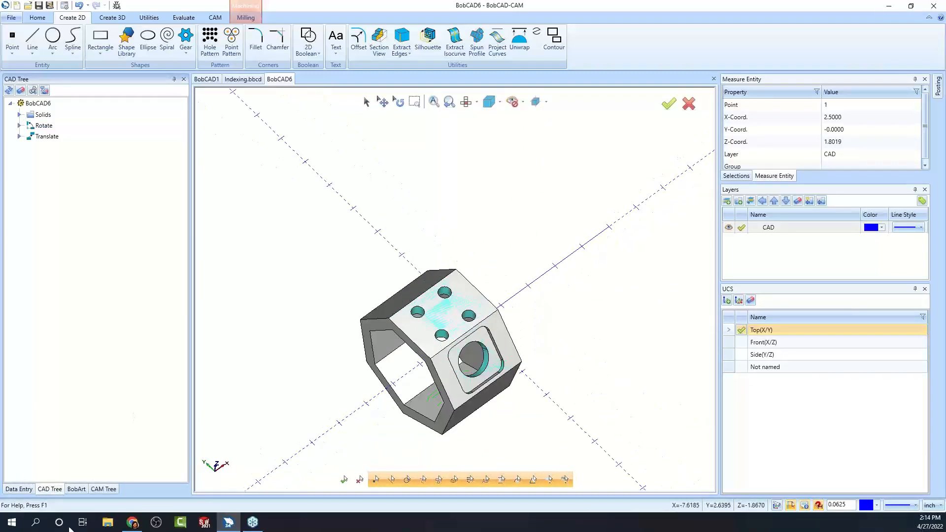
# Redefine the Rotate 3D pattern's rotation axis, picking the drawn line's midpoint as start and its outer endpoint as end.
pyautogui.click(103, 490)
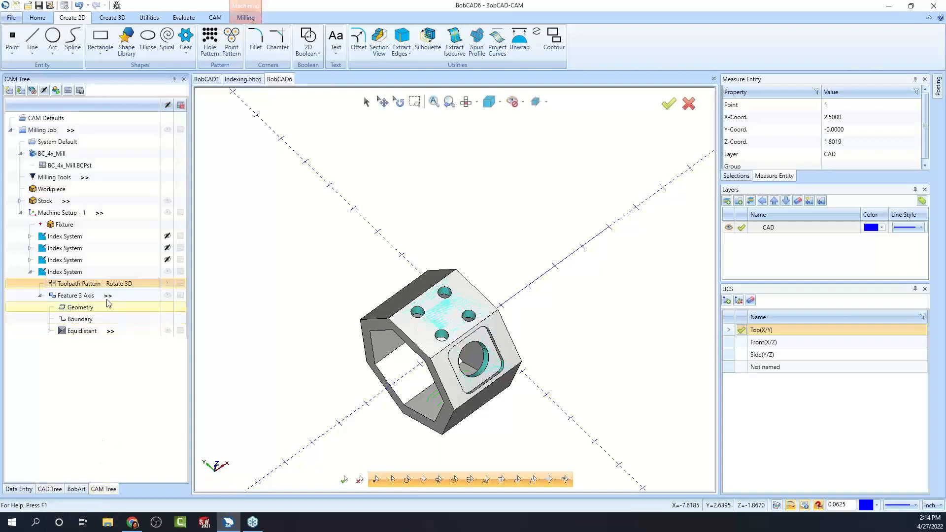
pyautogui.rightClick(106, 283)
pyautogui.click(128, 300)
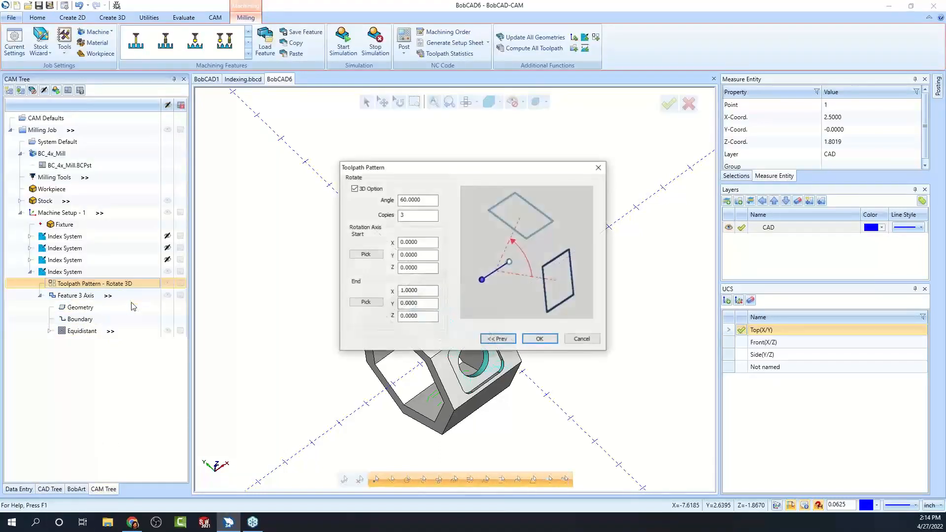
pyautogui.click(366, 254)
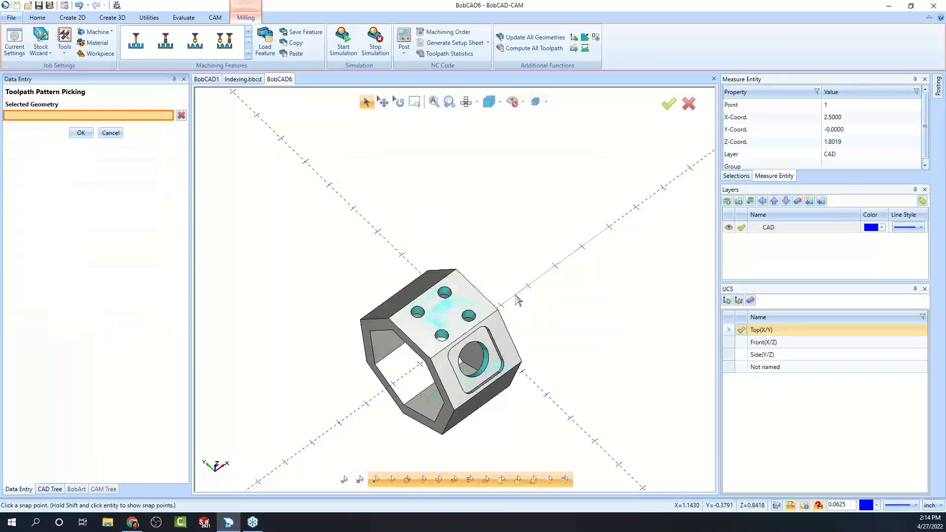
pyautogui.click(542, 275)
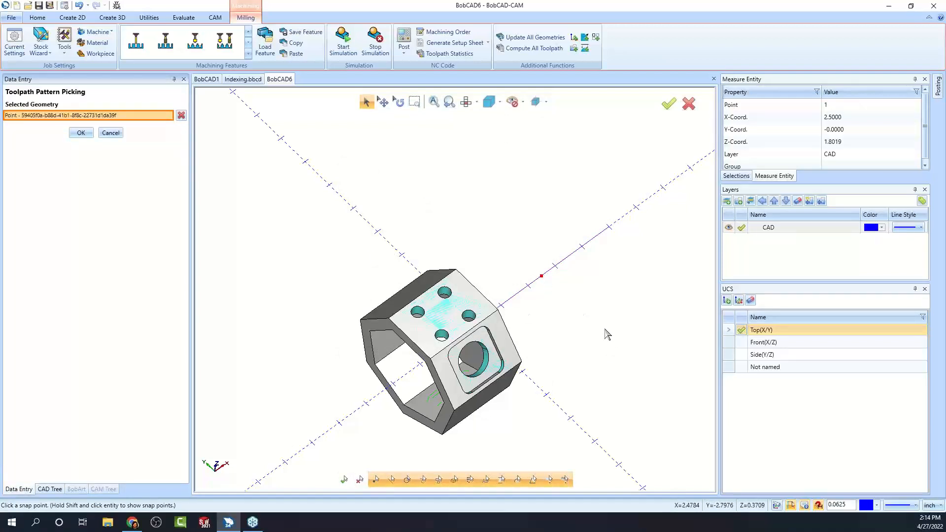
pyautogui.click(81, 133)
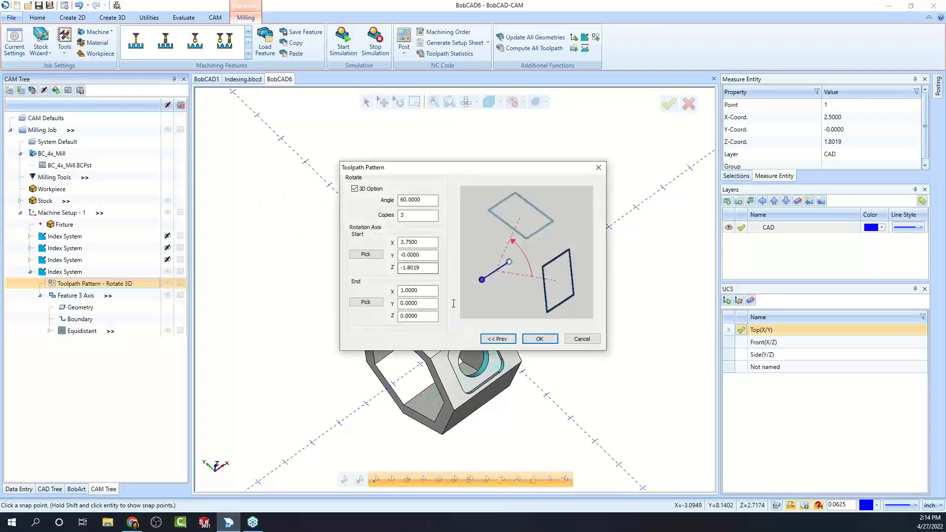
pyautogui.click(366, 303)
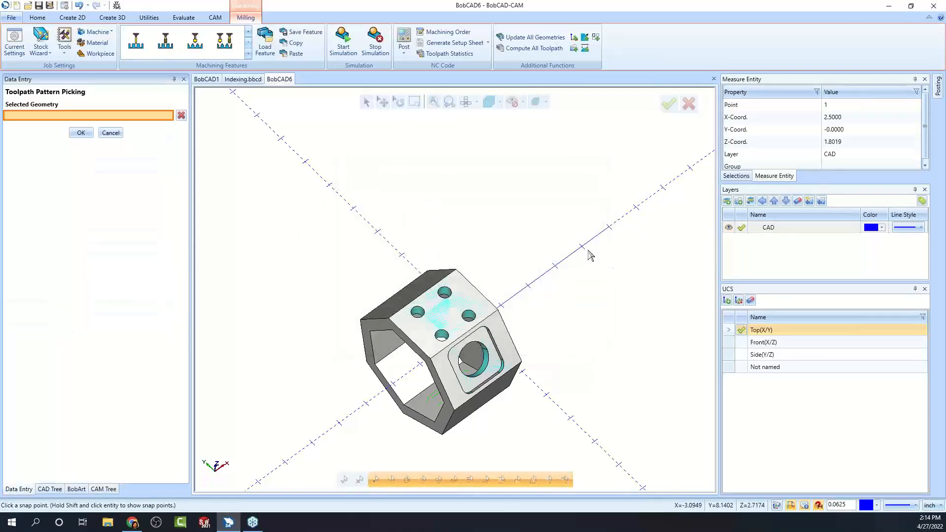
pyautogui.click(611, 228)
pyautogui.click(80, 133)
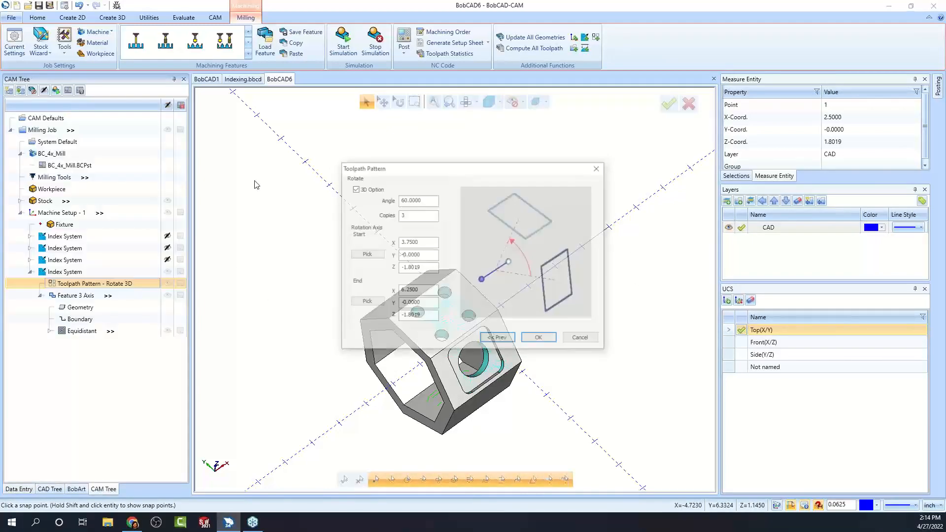
pyautogui.click(539, 339)
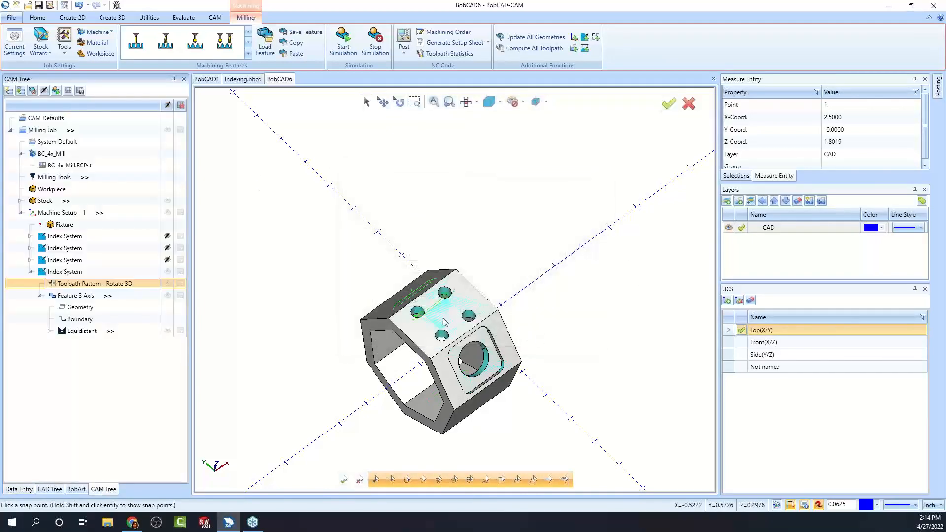
# Set the Rotate 3D toolpath pattern to an angle of 51.4286 degrees with 6 copies.
pyautogui.moveTo(478, 336); pyautogui.dragTo(530, 341, button='middle')
pyautogui.scroll(-2, 531, 341)
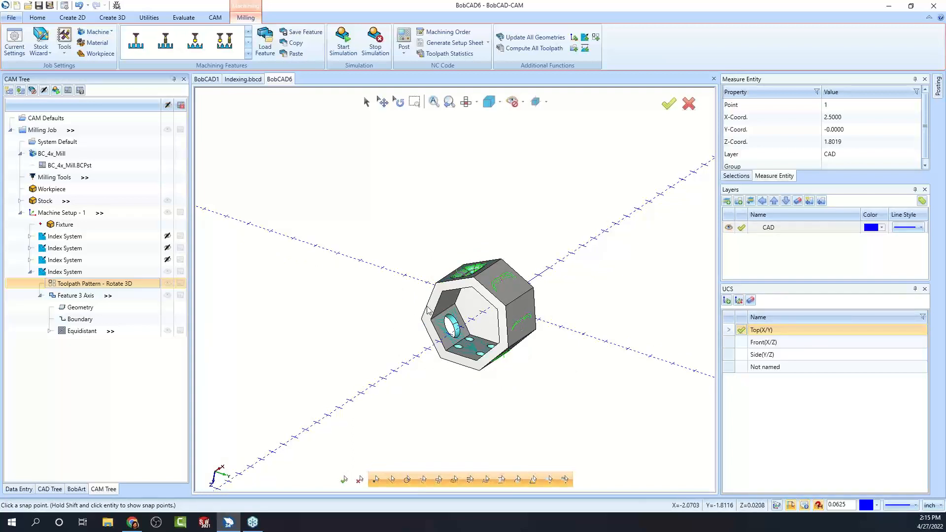
pyautogui.doubleClick(83, 285)
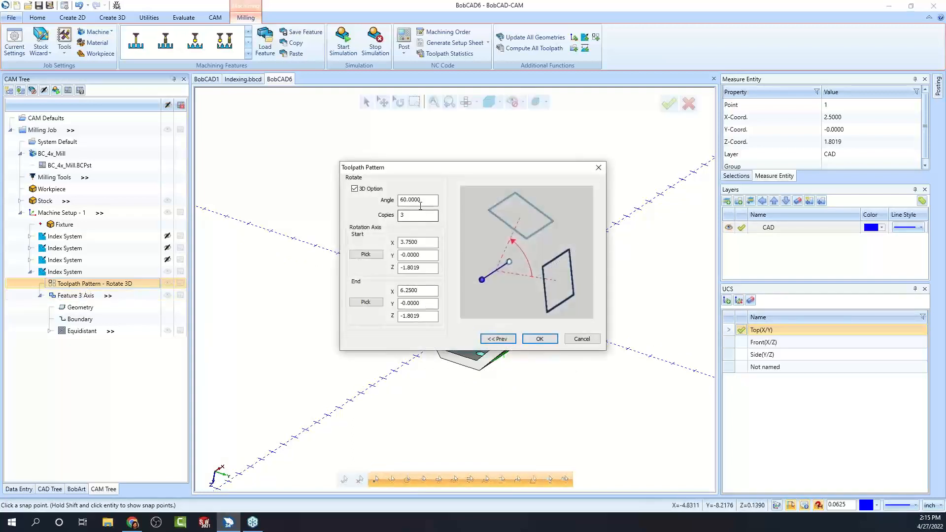
pyautogui.write('360')
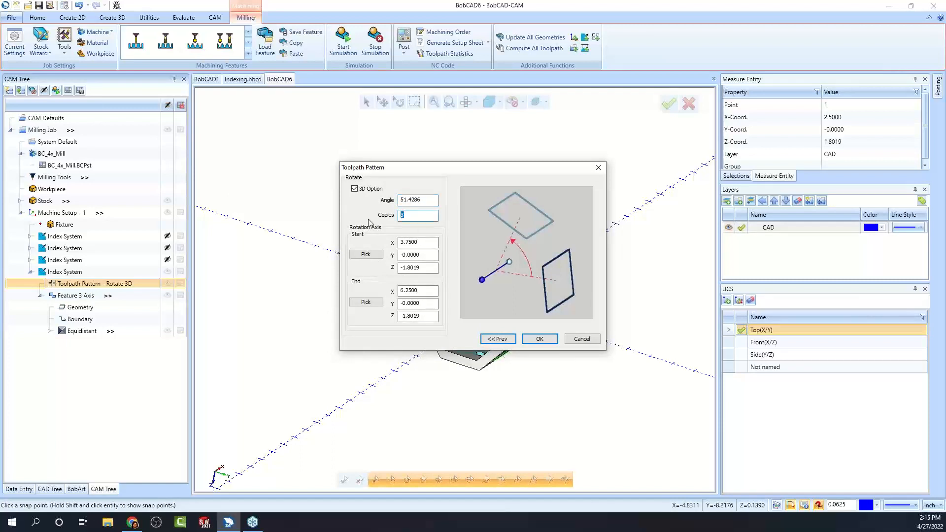
pyautogui.click(540, 341)
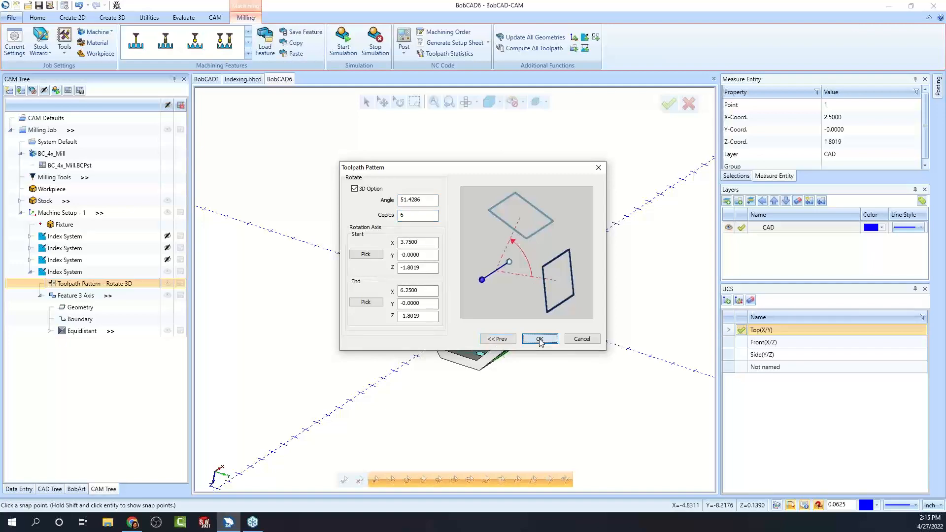
pyautogui.moveTo(539, 339)
pyautogui.mouseDown(button='middle')
pyautogui.moveTo(528, 261)
pyautogui.moveTo(528, 338)
pyautogui.mouseUp(button='middle')
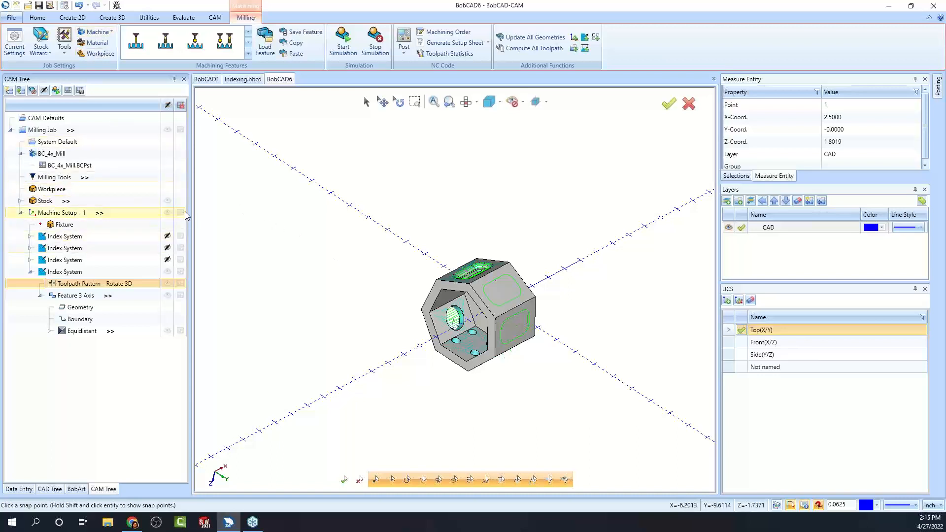
# Exclude the first three Index Systems from posting and post the NC code for the patterned pocket only.
pyautogui.click(181, 236)
pyautogui.click(180, 247)
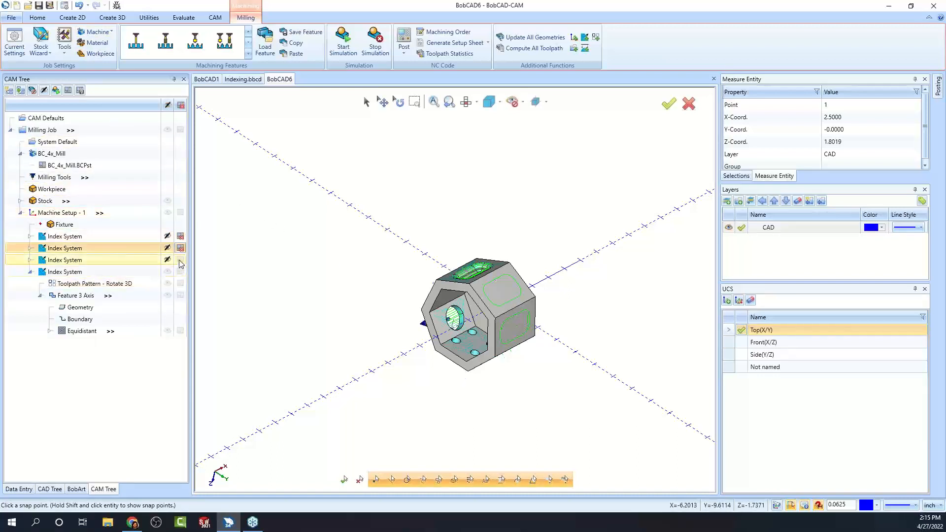
pyautogui.click(181, 259)
pyautogui.click(68, 90)
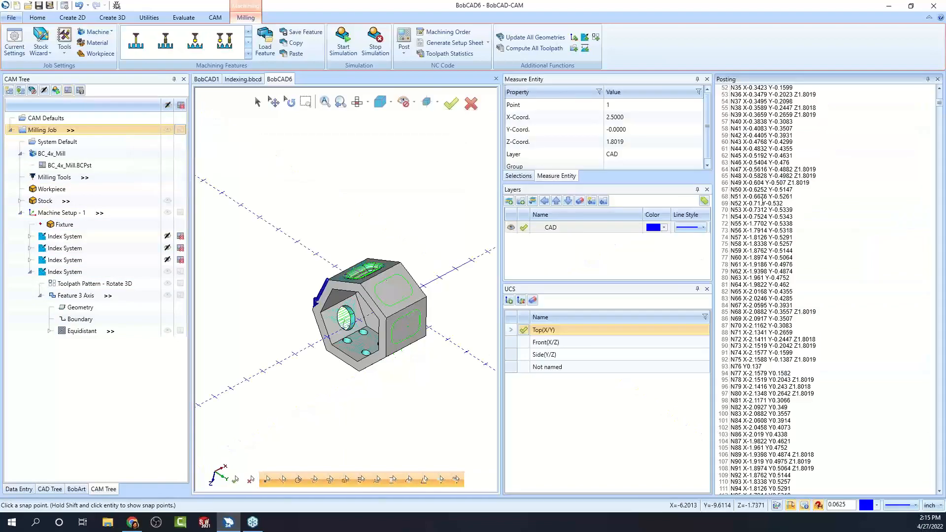
# Examine the posted NC code for the A-axis rotation at the start of each patterned cut, returning to the program start.
pyautogui.scroll(17, 772, 199)
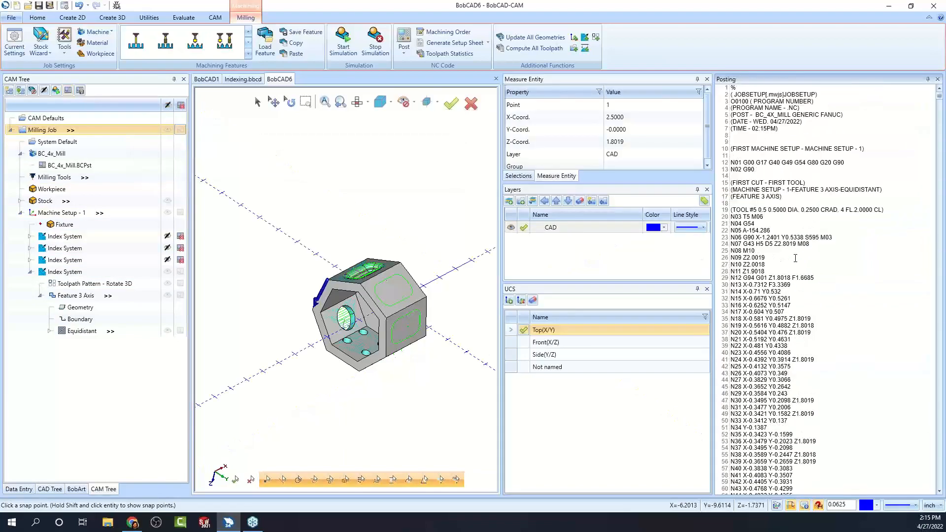
pyautogui.scroll(-20, 790, 254)
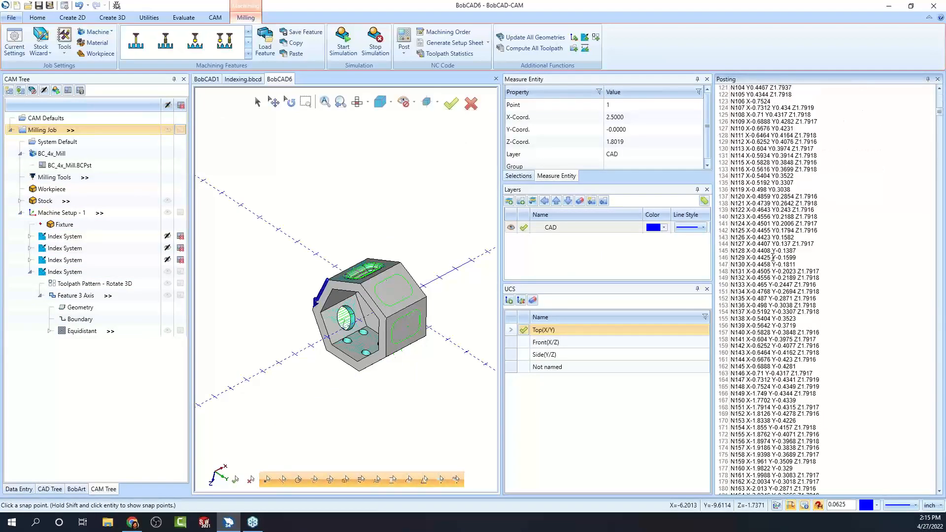
pyautogui.scroll(-20, 761, 274)
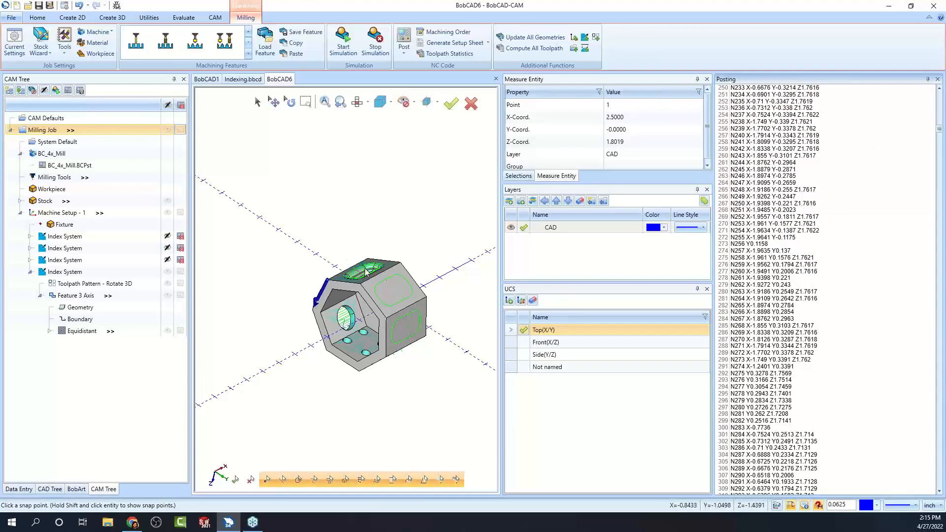
pyautogui.scroll(-4, 832, 301)
pyautogui.scroll(-20, 832, 301)
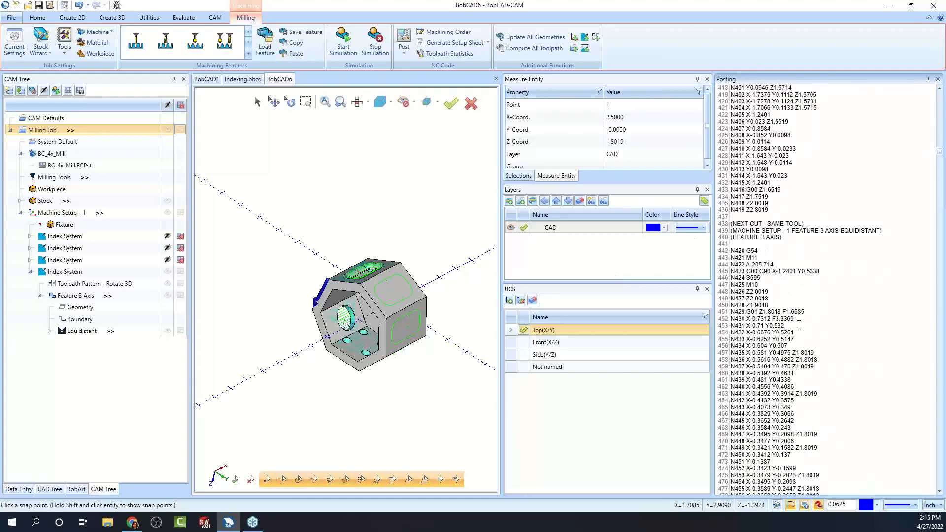
pyautogui.scroll(-20, 778, 277)
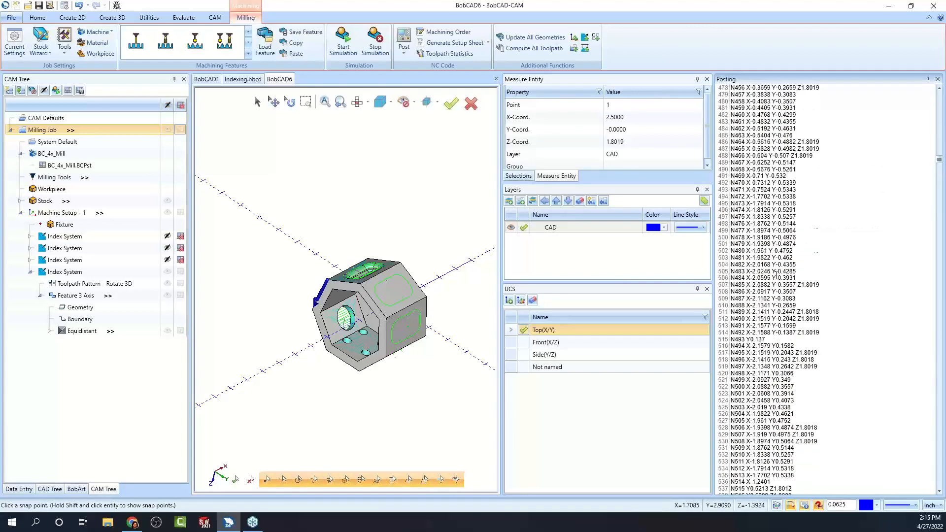
pyautogui.scroll(-20, 768, 301)
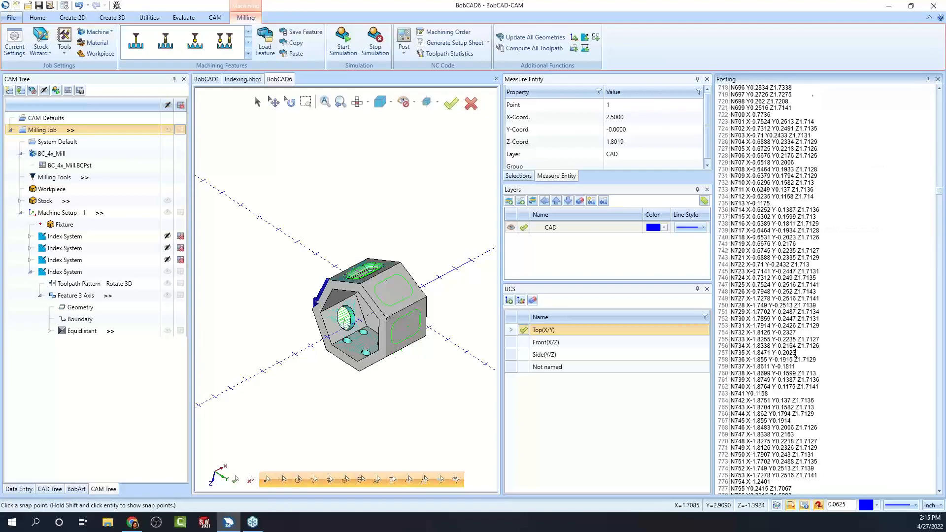
pyautogui.moveTo(937, 206); pyautogui.dragTo(927, 6)
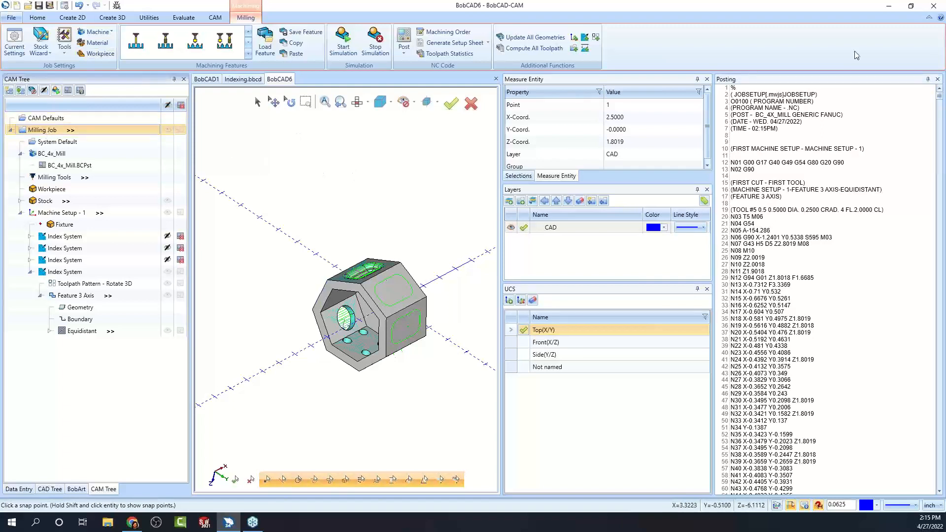
# Enable Output Subprograms in the milling job's posting settings and post the NC code again.
pyautogui.rightClick(35, 132)
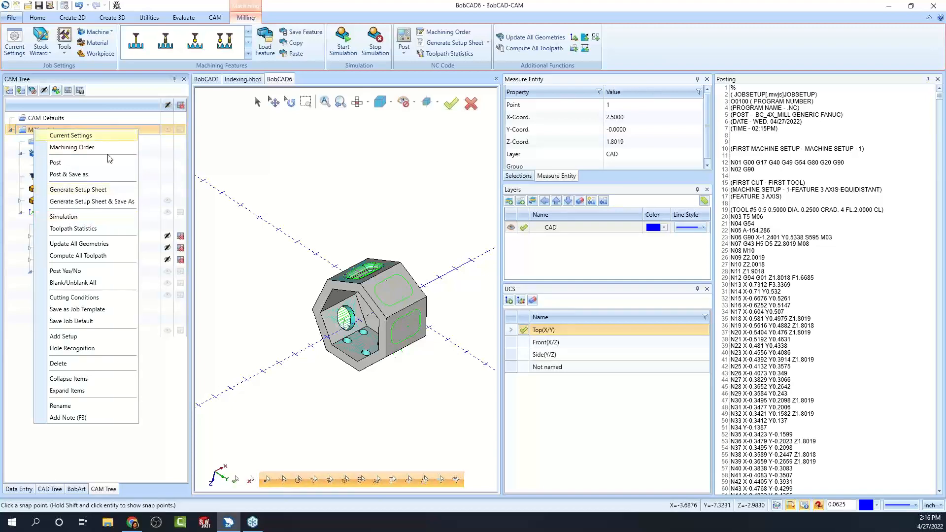
pyautogui.click(285, 172)
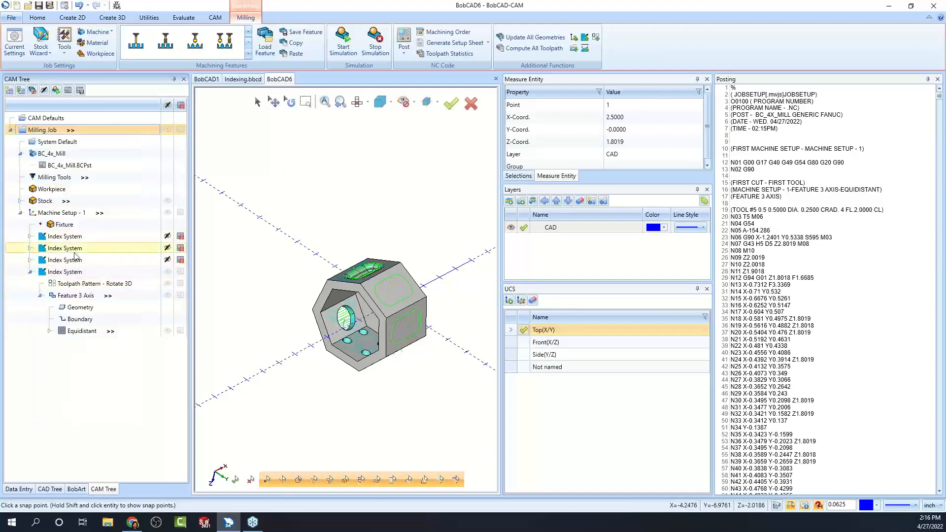
pyautogui.rightClick(54, 134)
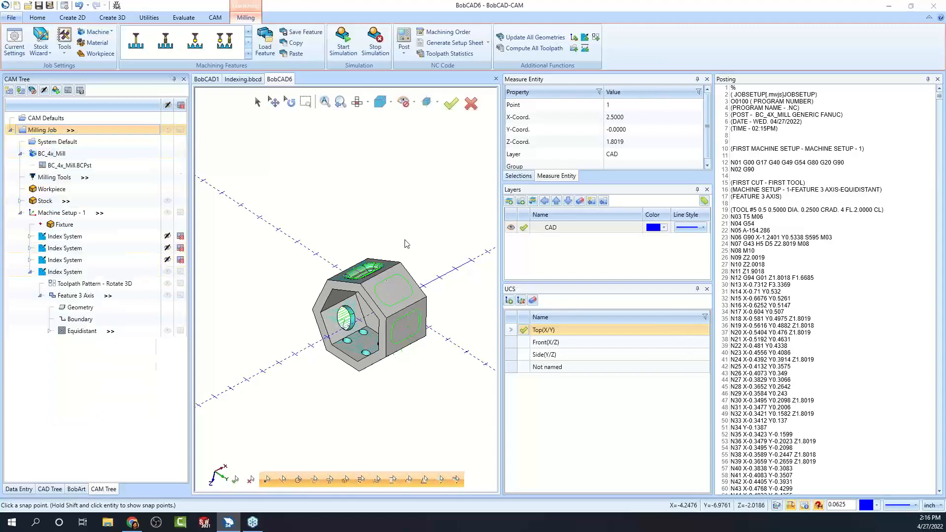
pyautogui.click(111, 138)
pyautogui.click(315, 133)
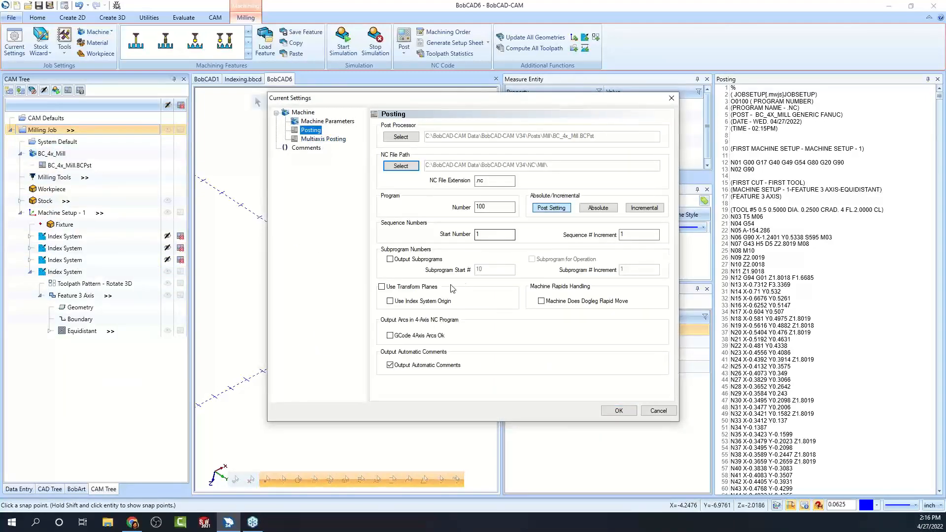
pyautogui.click(390, 259)
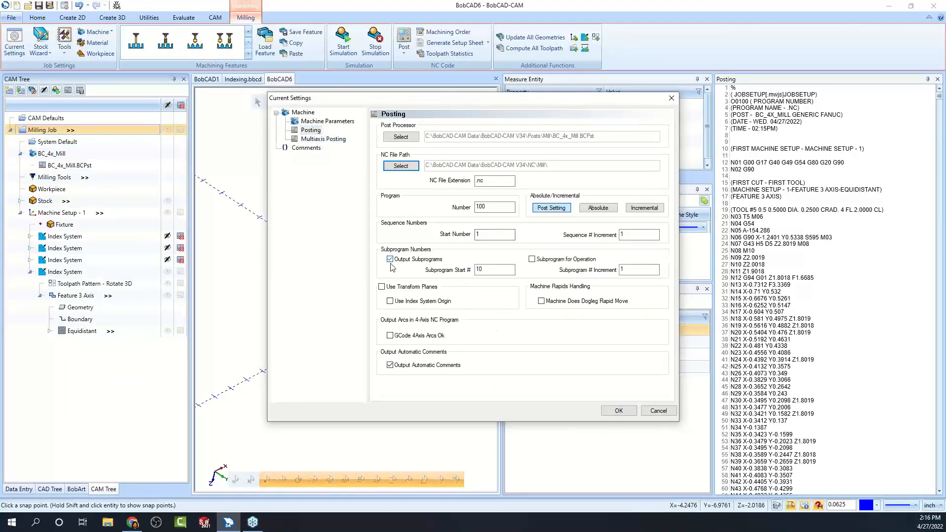
pyautogui.click(619, 411)
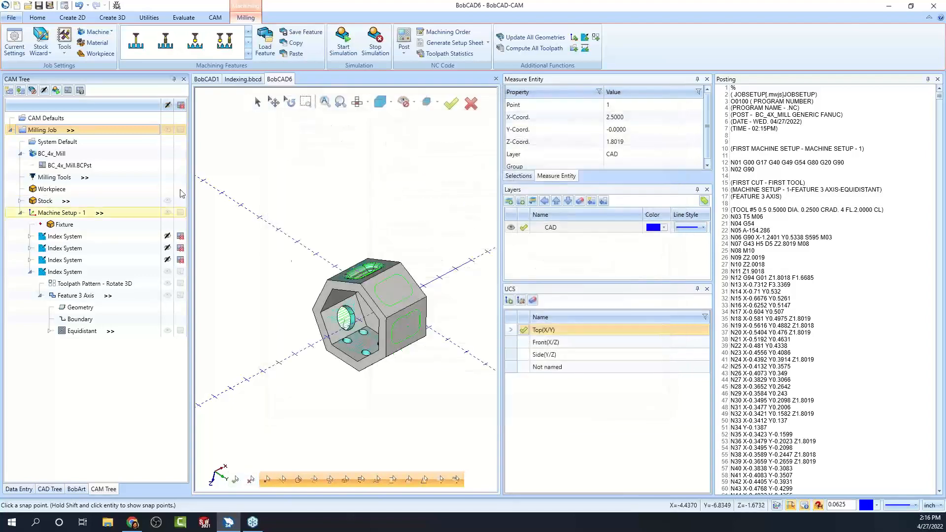
pyautogui.click(70, 93)
# Examine the reposted code, comparing the main program's subprogram call with the subprogram and the rotary moves inside it.
pyautogui.scroll(-2, 820, 304)
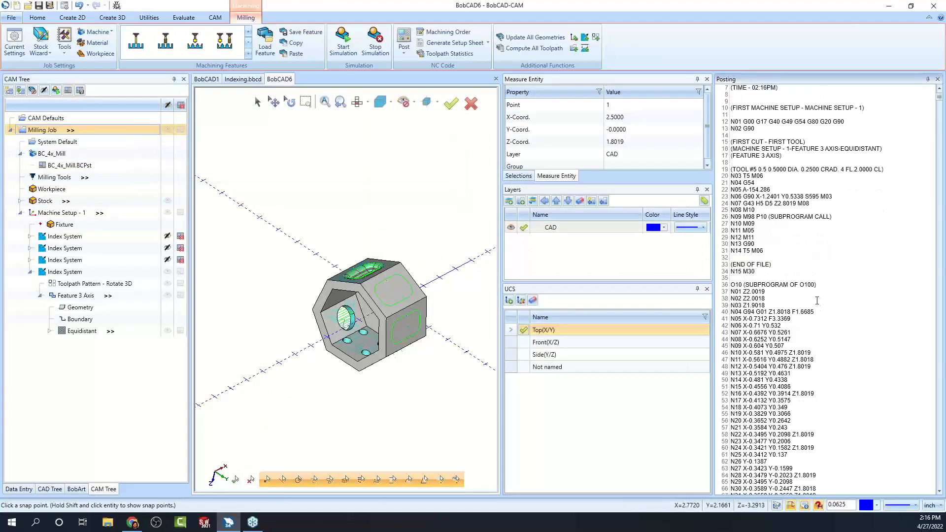
pyautogui.scroll(2, 817, 300)
pyautogui.moveTo(738, 216); pyautogui.dragTo(862, 295)
pyautogui.scroll(-20, 862, 295)
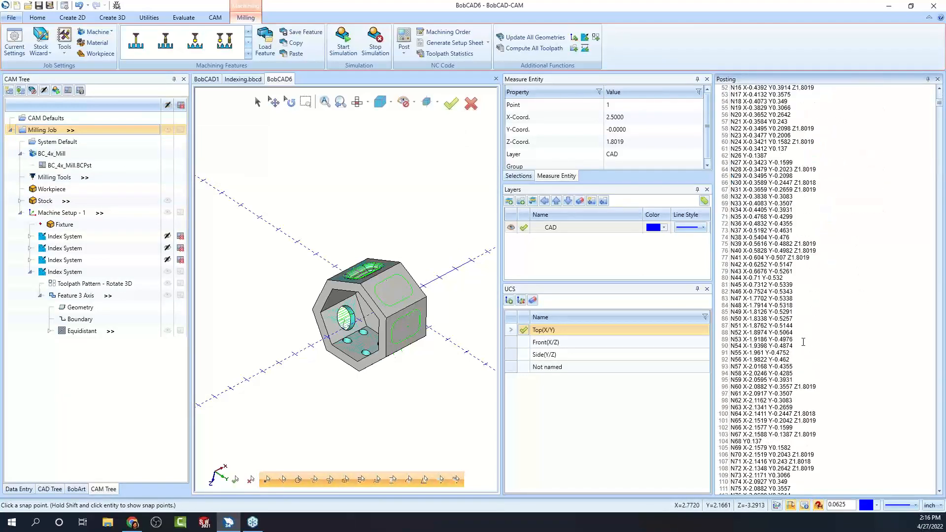
pyautogui.moveTo(939, 121); pyautogui.dragTo(936, 326)
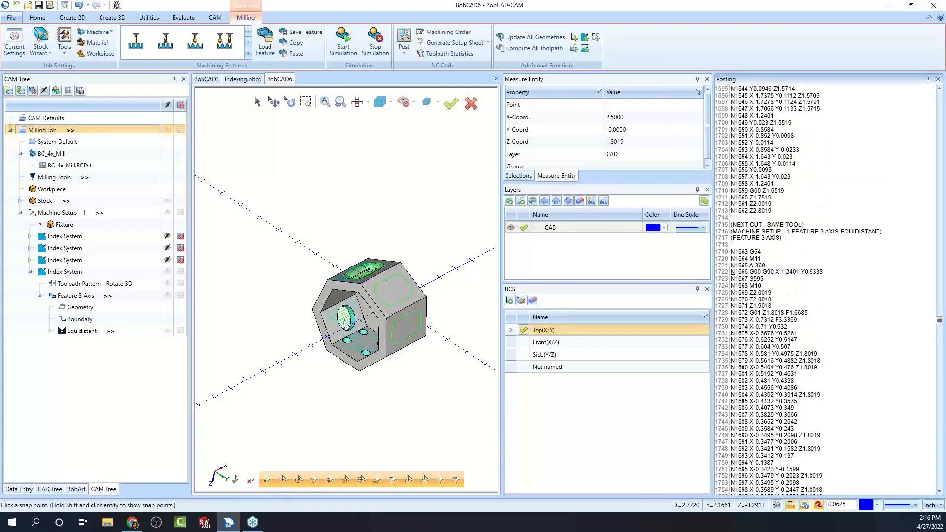
pyautogui.moveTo(747, 265); pyautogui.dragTo(806, 285)
pyautogui.scroll(-8, 798, 288)
pyautogui.scroll(14, 797, 289)
pyautogui.scroll(20, 796, 290)
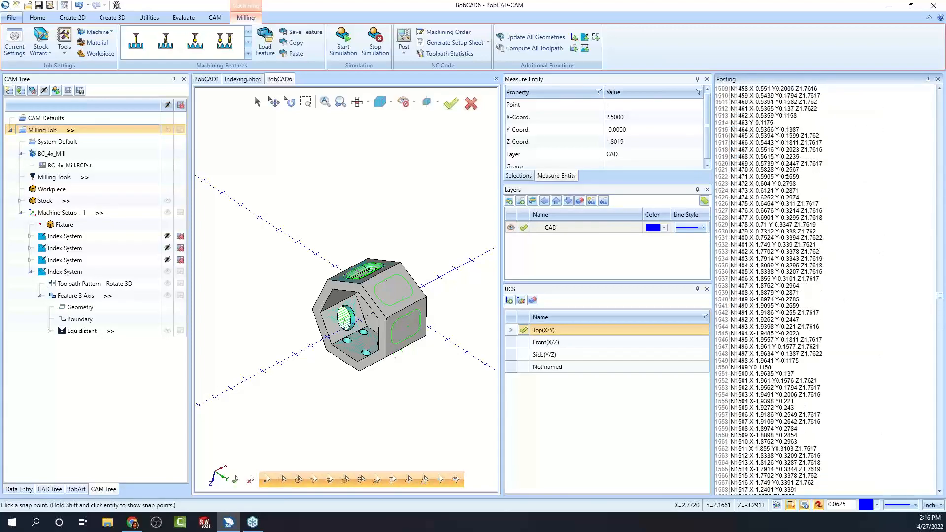
pyautogui.moveTo(940, 296); pyautogui.dragTo(940, 89)
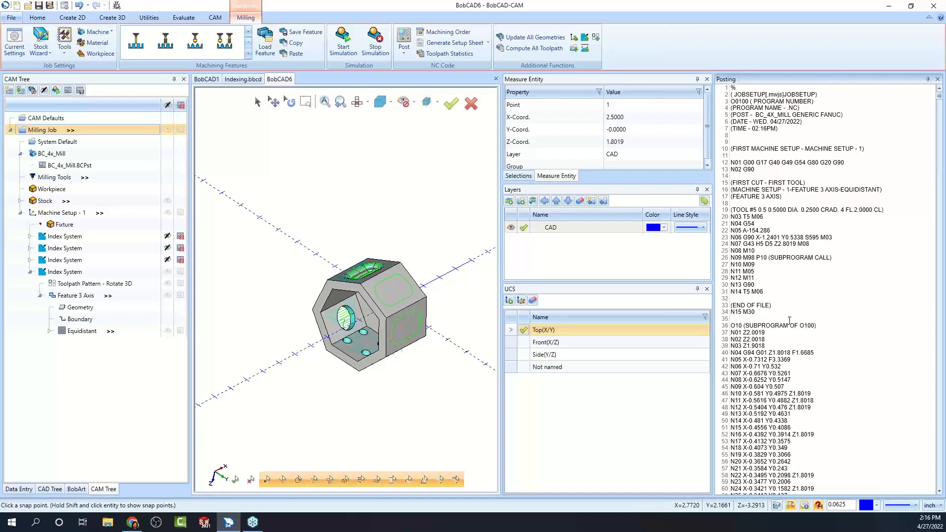
# Hide the posted code and close the BobCAD6 and Indexing.bbcd documents.
pyautogui.click(113, 284)
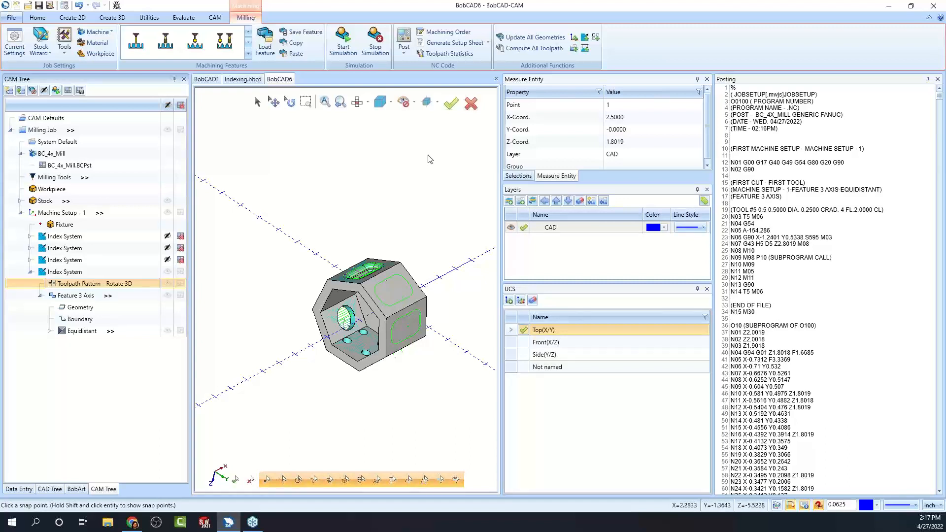
pyautogui.rightClick(407, 193)
pyautogui.click(436, 209)
pyautogui.click(938, 79)
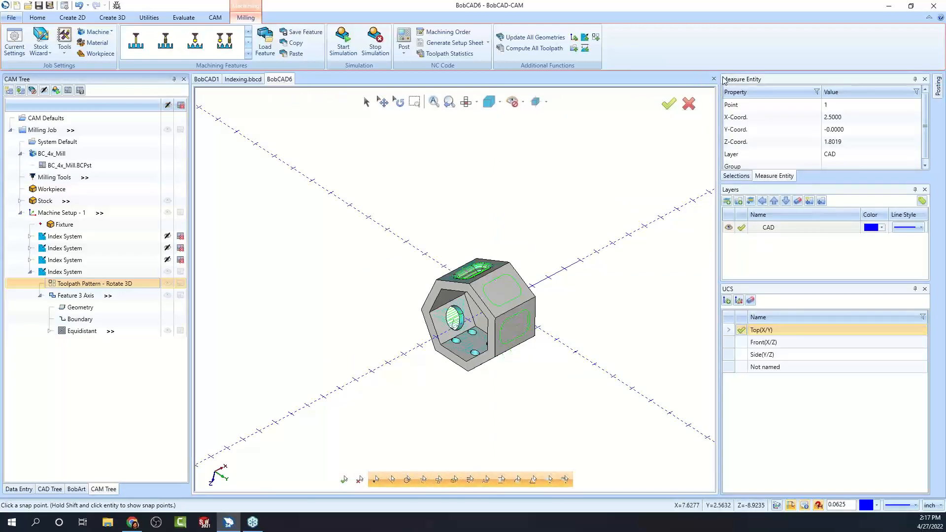
pyautogui.click(714, 79)
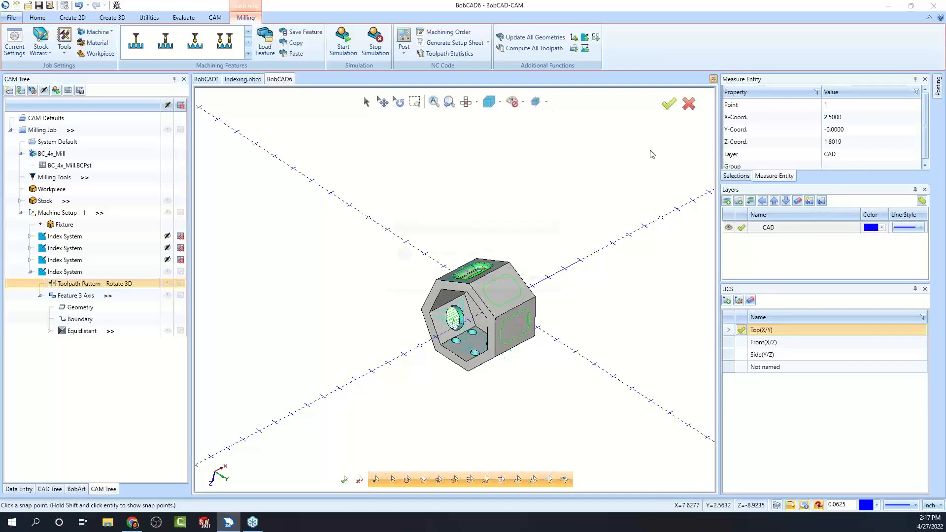
pyautogui.click(434, 277)
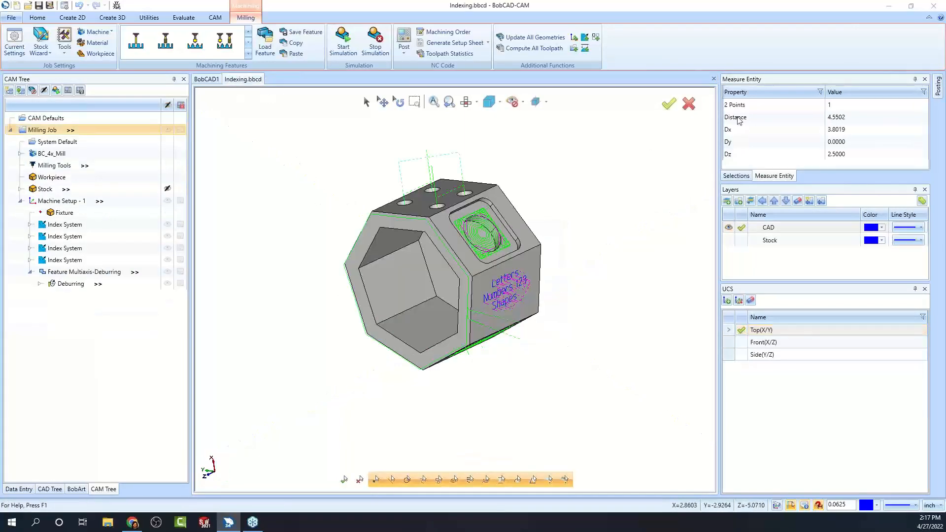
pyautogui.click(714, 79)
# Open Wrapping.bbcd from the Sample Projects folder and view the cylindrical part at an angle.
pyautogui.click(29, 5)
pyautogui.click(118, 104)
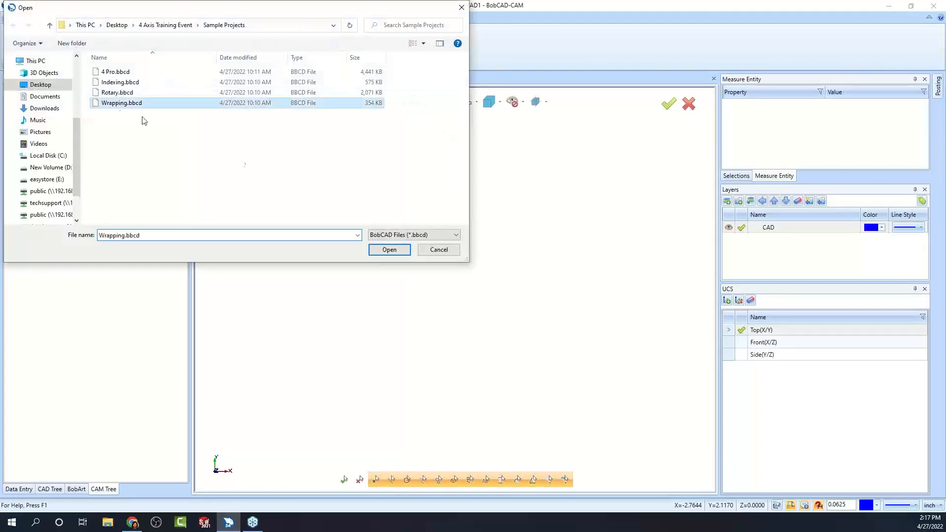
pyautogui.click(389, 250)
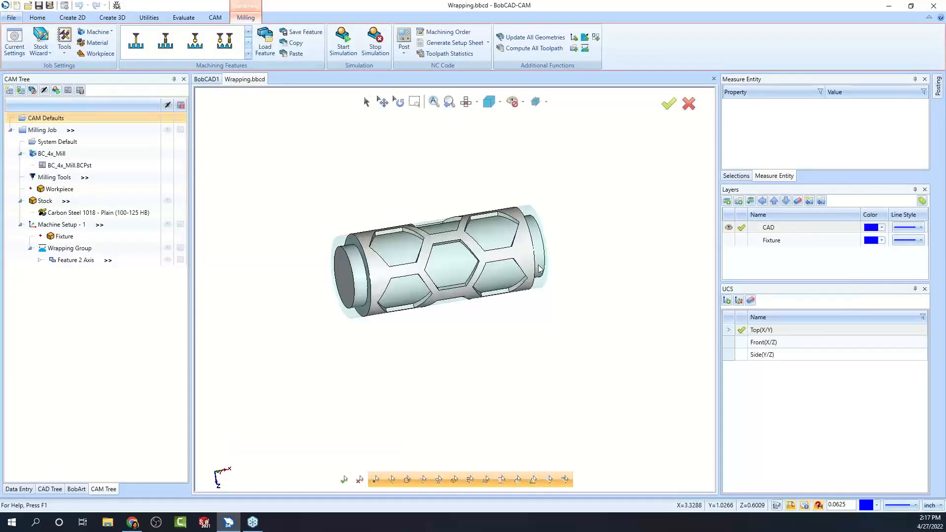
pyautogui.scroll(-2, 468, 284)
pyautogui.scroll(4, 470, 286)
pyautogui.moveTo(489, 328); pyautogui.dragTo(526, 369, button='middle')
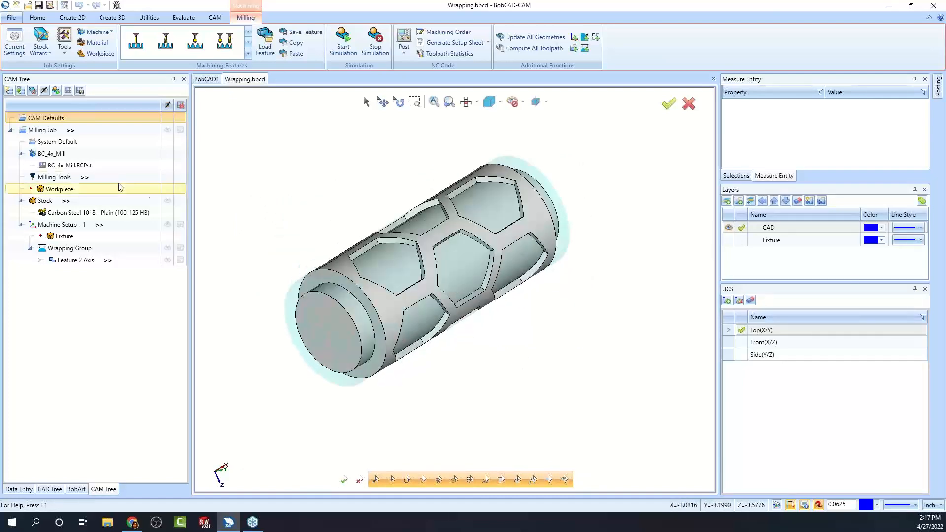
# Copy the solid of the cylindrical part with hexagonal pockets and clear the selection.
pyautogui.click(366, 102)
pyautogui.click(430, 234)
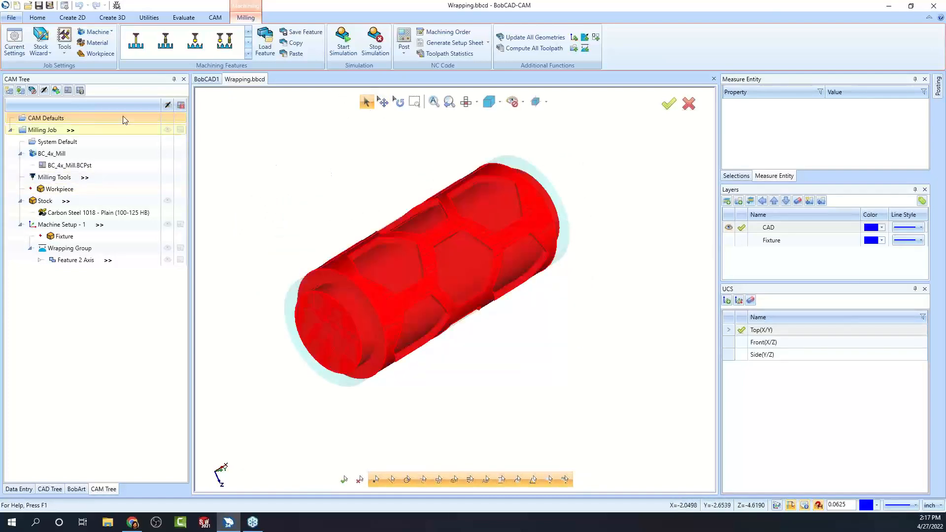
pyautogui.click(37, 18)
pyautogui.rightClick(312, 144)
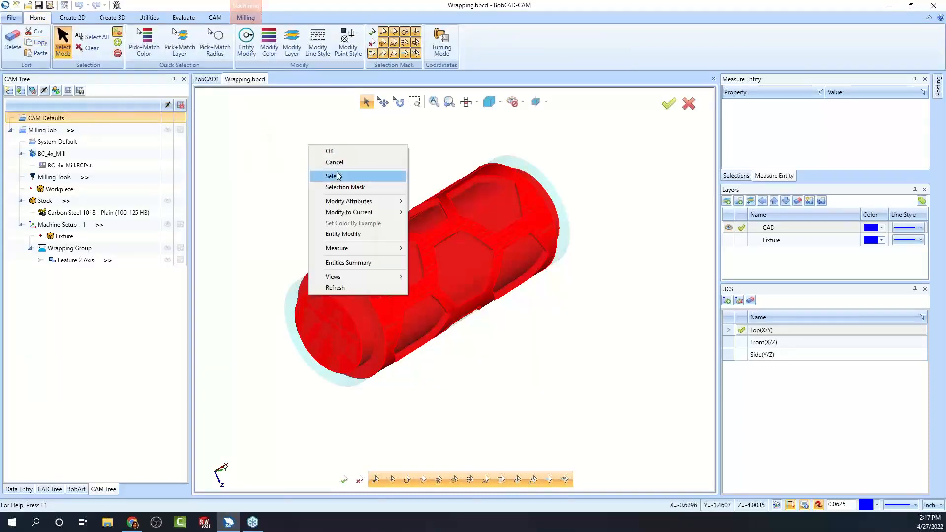
pyautogui.click(335, 163)
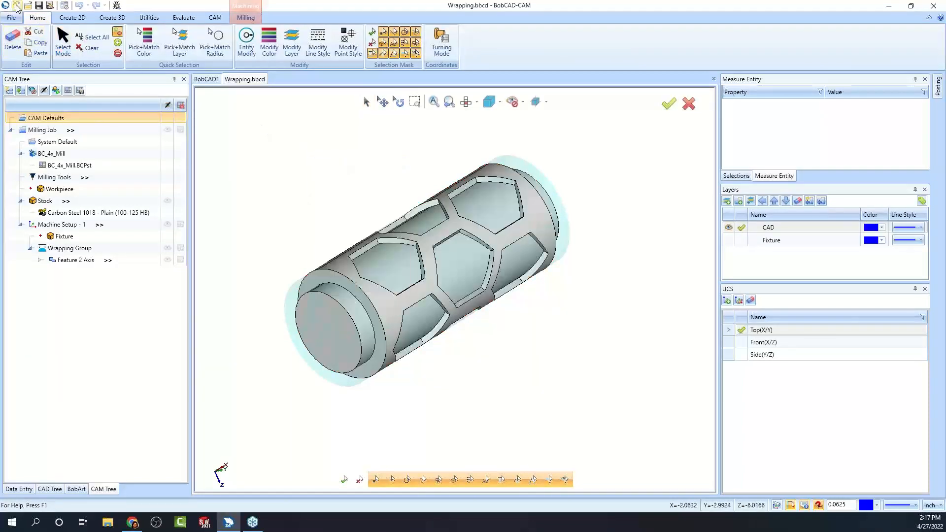
# Create a new document and paste the copied cylindrical solid into it.
pyautogui.hotkey('ctrl', 'n')
pyautogui.click(36, 55)
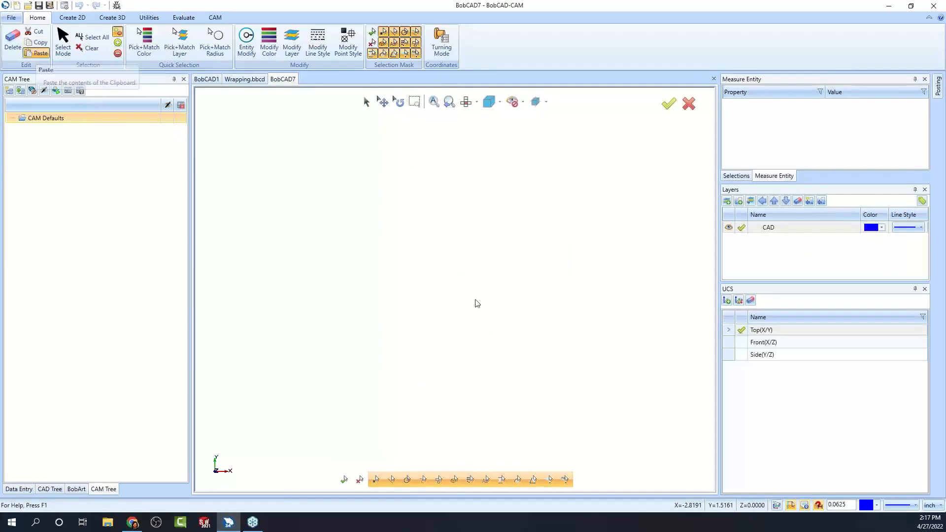
pyautogui.scroll(-5, 477, 261)
pyautogui.moveTo(491, 403); pyautogui.dragTo(525, 346, button='middle')
# Turn on the axis and gnomon display in the current document's display settings.
pyautogui.click(64, 5)
pyautogui.click(366, 87)
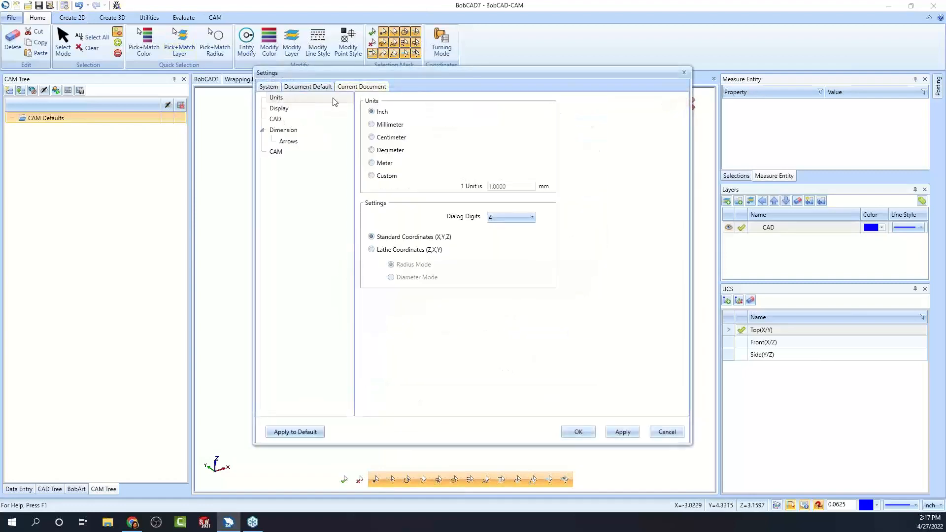
pyautogui.click(279, 108)
pyautogui.click(371, 205)
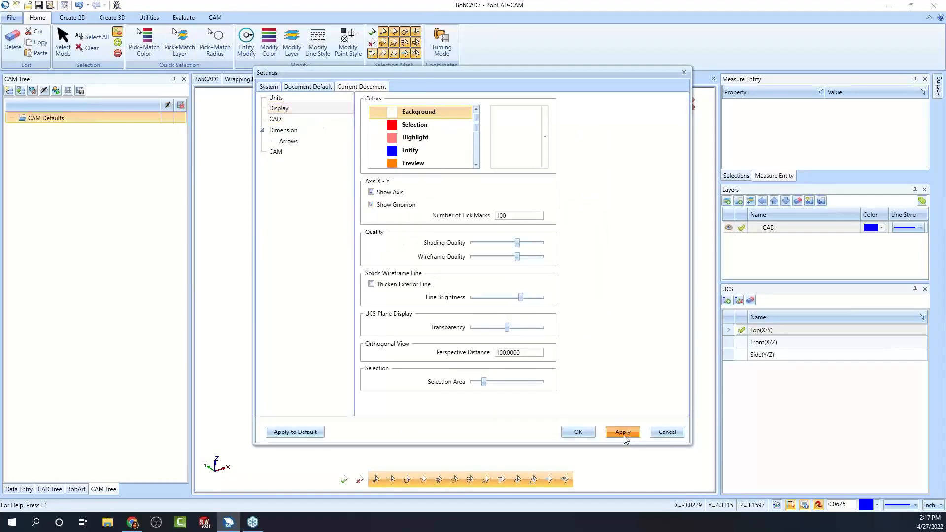
pyautogui.click(579, 432)
# Measure the circular edge of the cylindrical part's end face on the positive X side with Measure One.
pyautogui.moveTo(434, 326); pyautogui.dragTo(507, 318, button='middle')
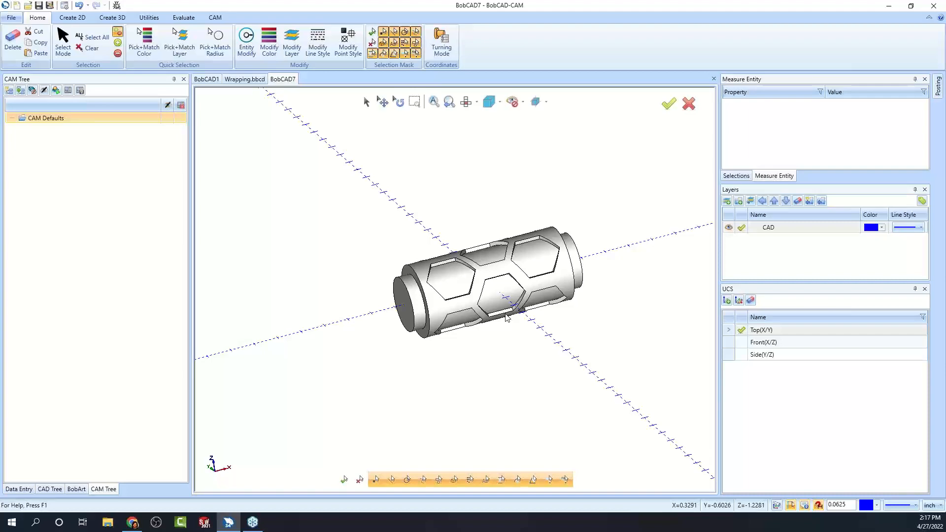
pyautogui.moveTo(574, 324); pyautogui.dragTo(549, 342, button='middle')
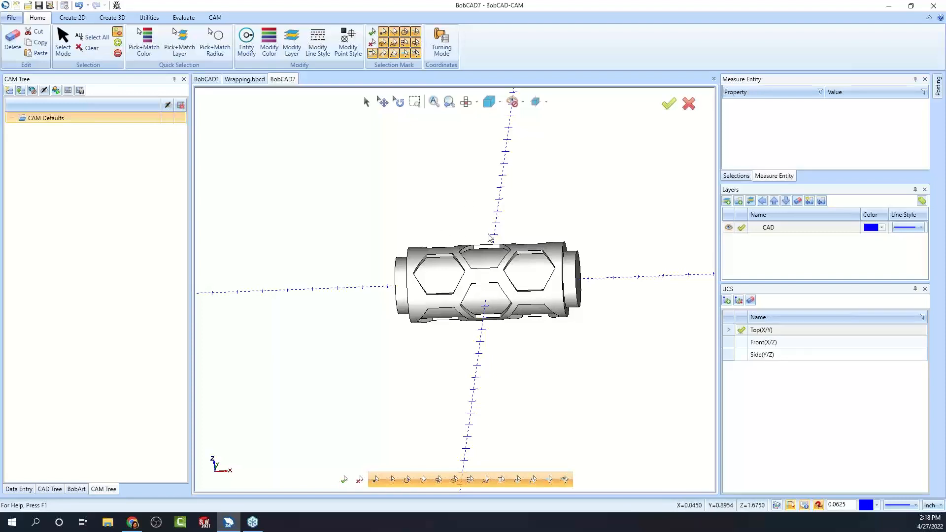
pyautogui.moveTo(498, 355); pyautogui.dragTo(539, 363, button='middle')
pyautogui.click(184, 17)
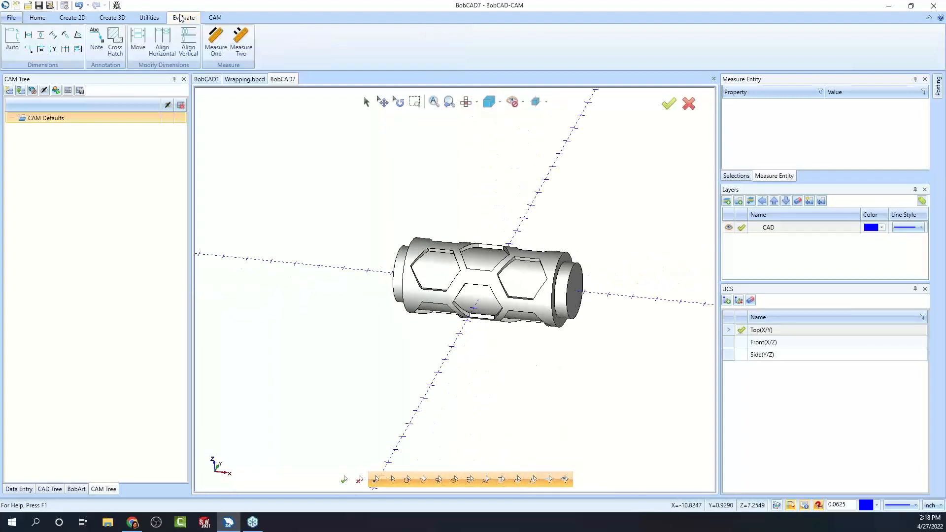
pyautogui.click(215, 40)
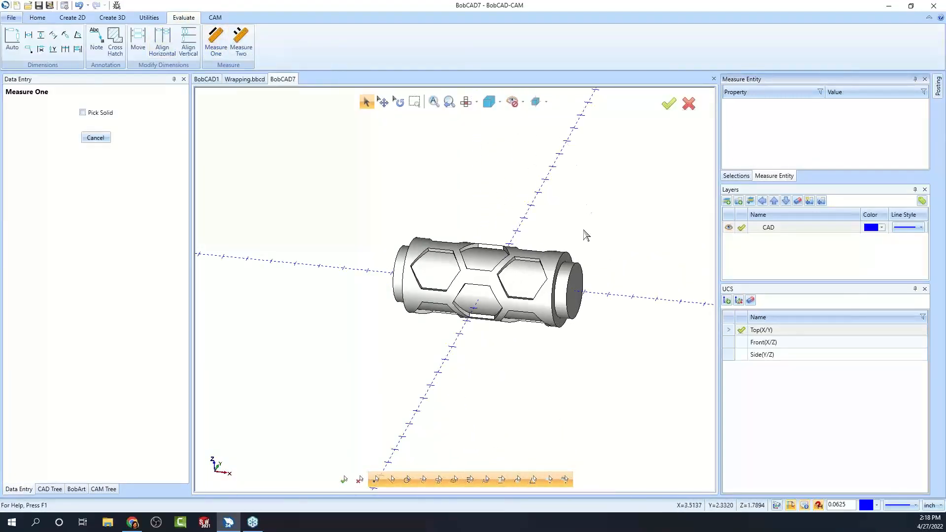
pyautogui.click(572, 275)
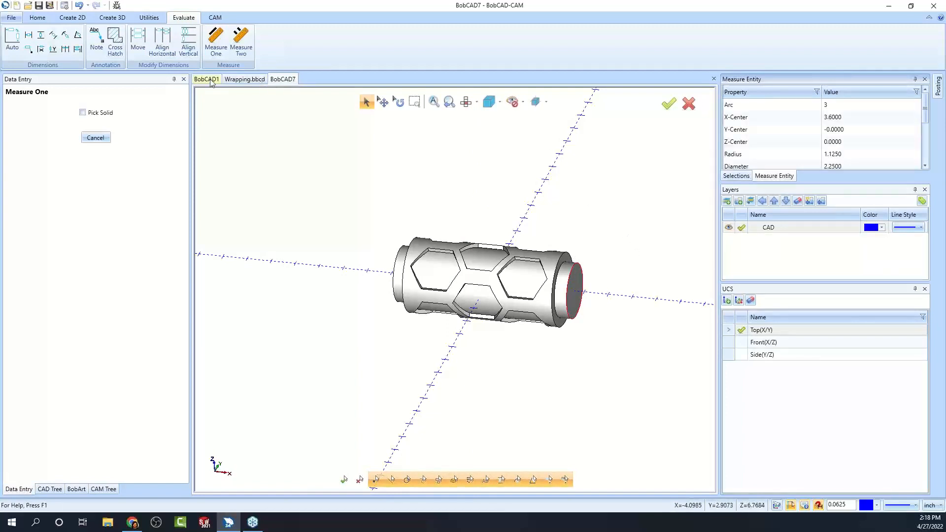
pyautogui.click(101, 138)
# Measure the circular edge on the positive X end again from an angled close-up view, and end the measurement.
pyautogui.click(215, 43)
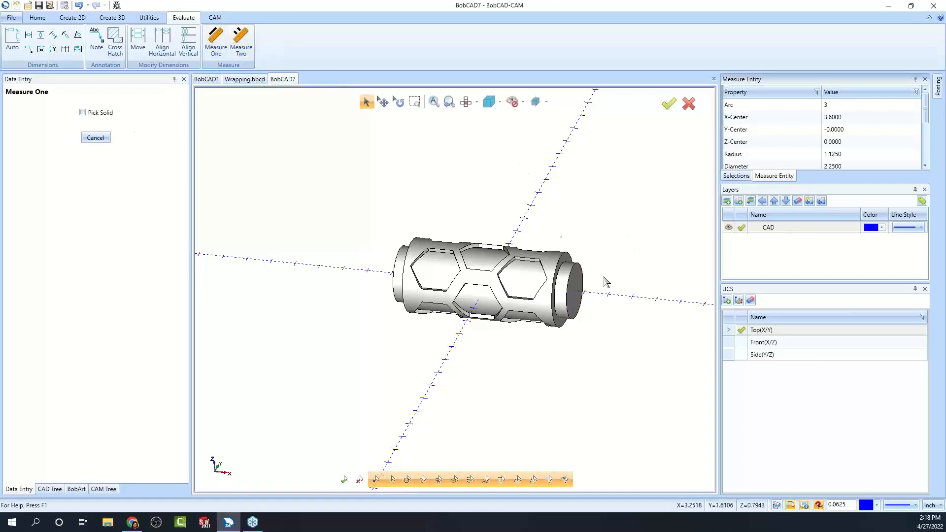
pyautogui.moveTo(621, 330); pyautogui.dragTo(570, 324, button='middle')
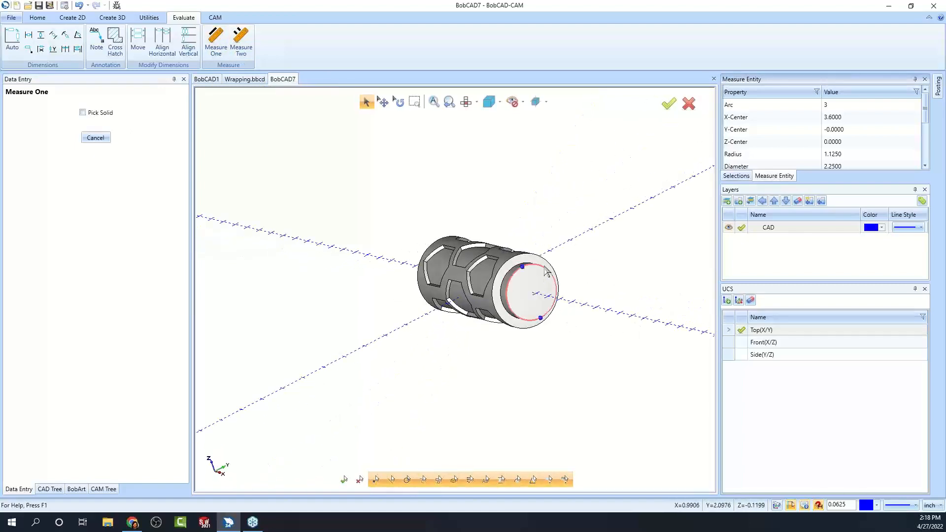
pyautogui.moveTo(548, 270); pyautogui.dragTo(621, 313, button='middle')
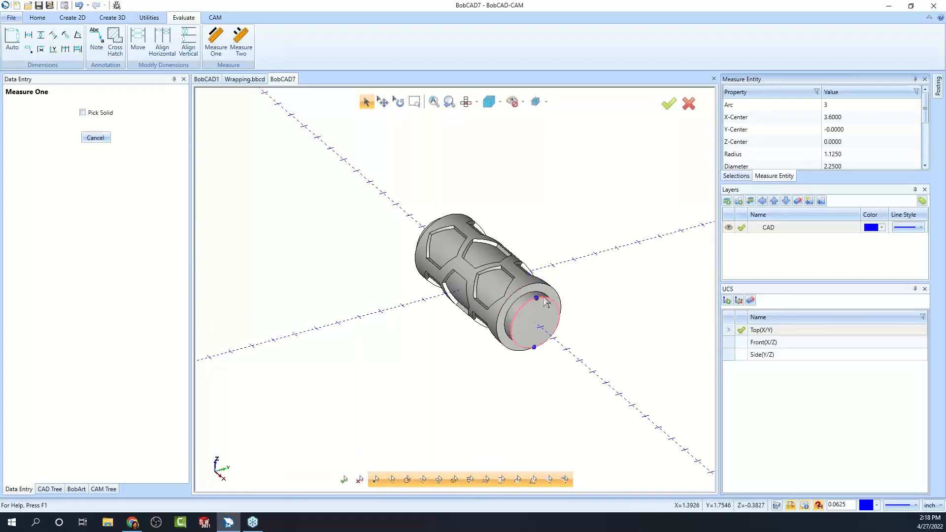
pyautogui.scroll(2, 546, 302)
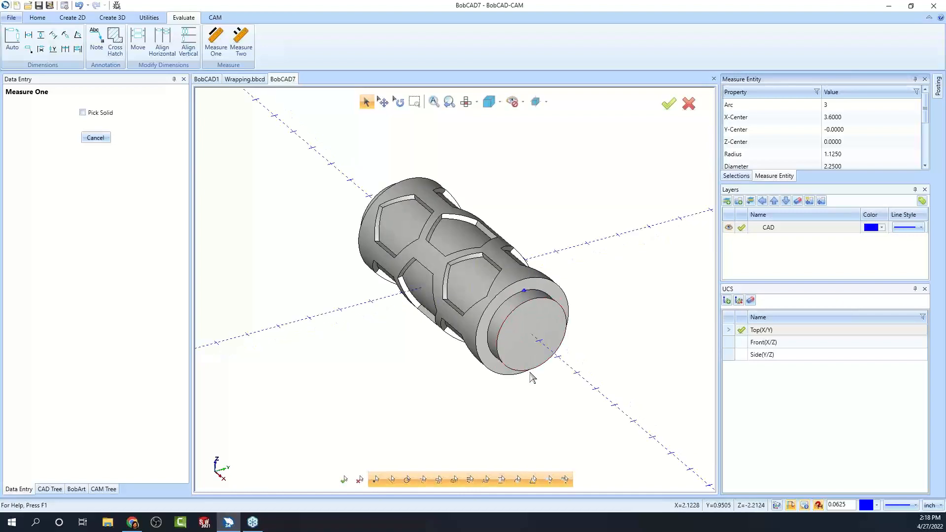
pyautogui.click(521, 305)
pyautogui.moveTo(356, 378); pyautogui.dragTo(490, 347, button='middle')
pyautogui.scroll(-3, 493, 345)
pyautogui.rightClick(499, 197)
pyautogui.click(525, 215)
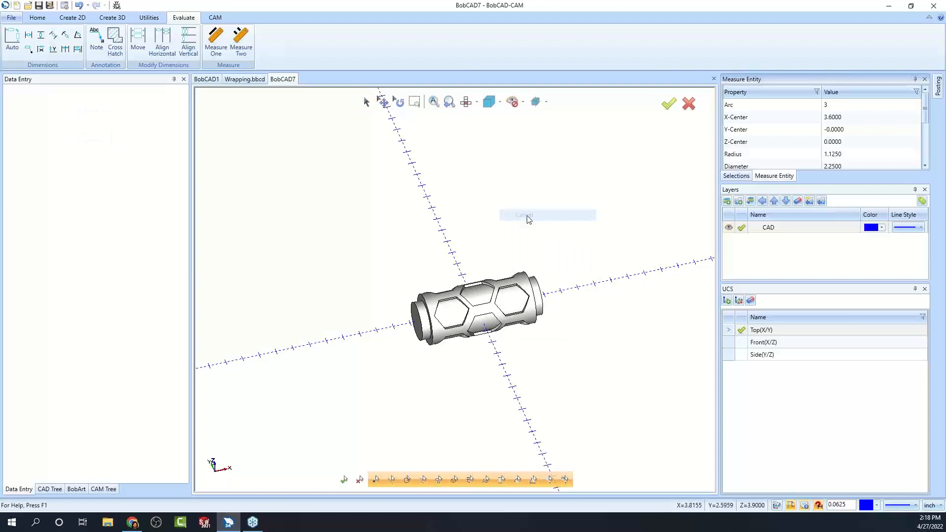
# Translate the cylindrical solid by -3.6 in X.
pyautogui.click(149, 18)
pyautogui.click(16, 38)
pyautogui.moveTo(329, 226); pyautogui.dragTo(599, 370)
pyautogui.click(17, 190)
pyautogui.write('-3.6')
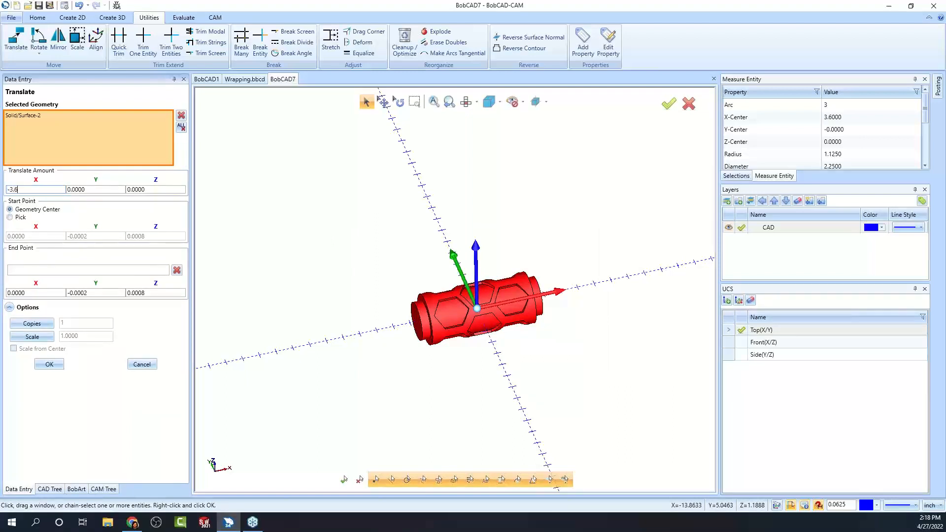
pyautogui.press('Tab')
pyautogui.click(50, 364)
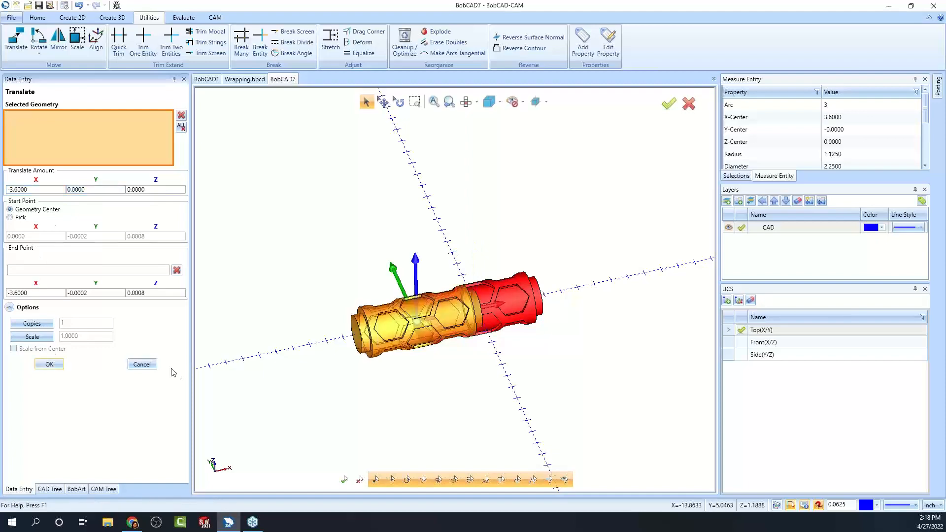
pyautogui.click(146, 365)
# Start a new milling job with the BC_4x_Mill machine.
pyautogui.moveTo(542, 378); pyautogui.dragTo(571, 360, button='middle')
pyautogui.moveTo(534, 262); pyautogui.dragTo(542, 308, button='middle')
pyautogui.moveTo(589, 290); pyautogui.dragTo(532, 343, button='middle')
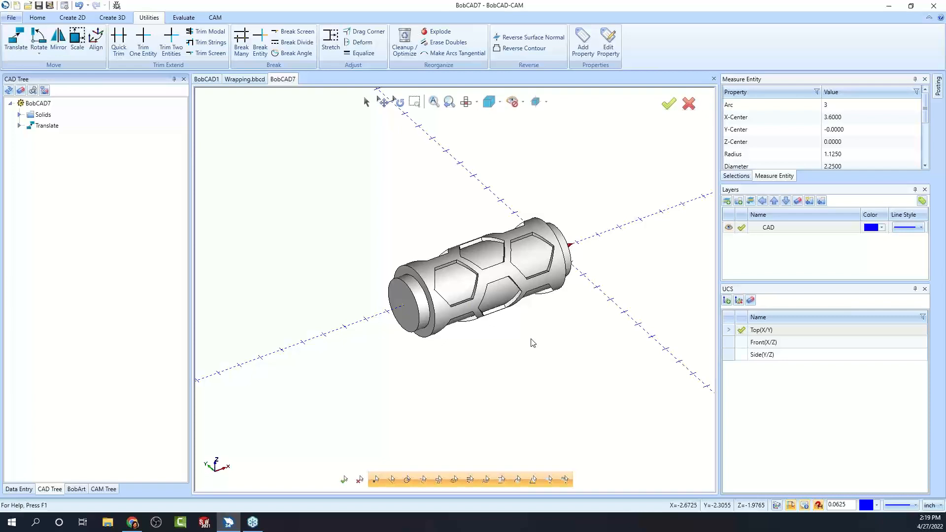
pyautogui.click(101, 489)
pyautogui.rightClick(50, 119)
pyautogui.click(77, 127)
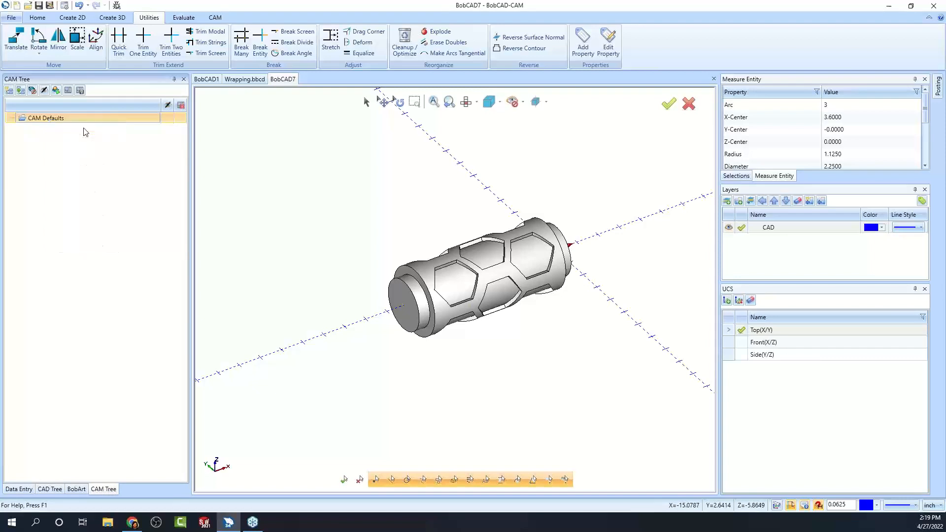
pyautogui.click(70, 187)
pyautogui.scroll(15, 69, 197)
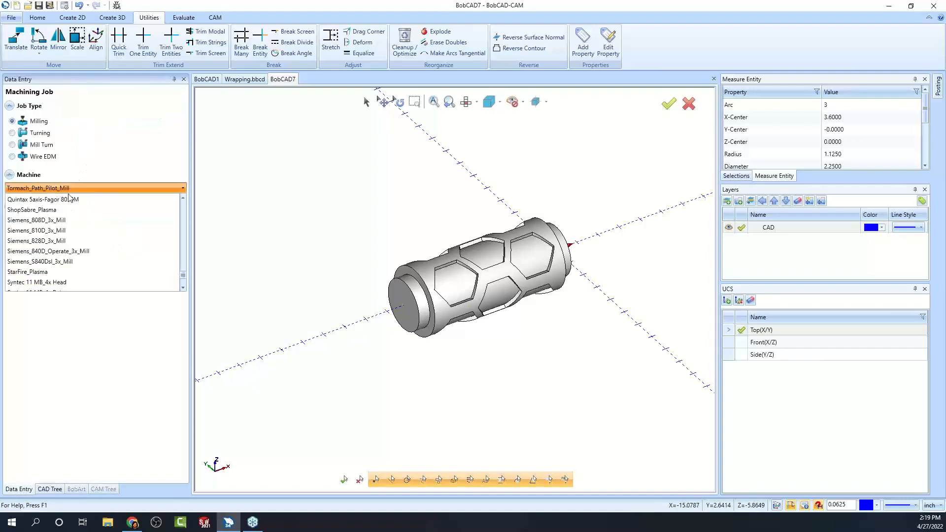
pyautogui.scroll(5, 67, 203)
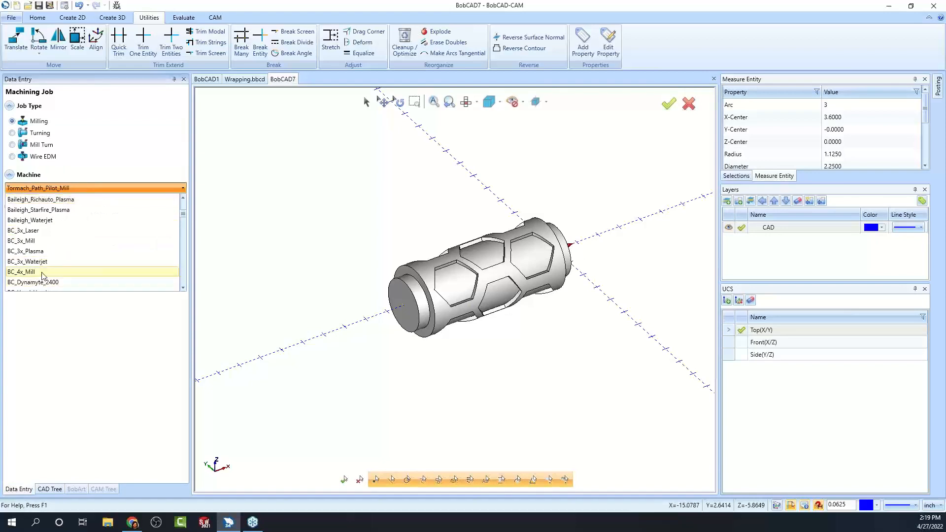
pyautogui.click(42, 272)
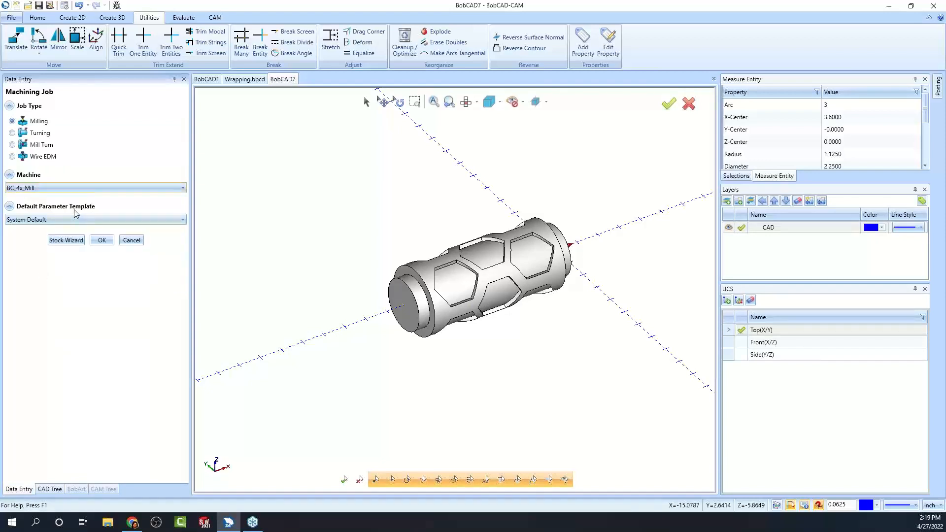
# Run the Stock Wizard and assign the cylindrical solid as the workpiece.
pyautogui.click(66, 241)
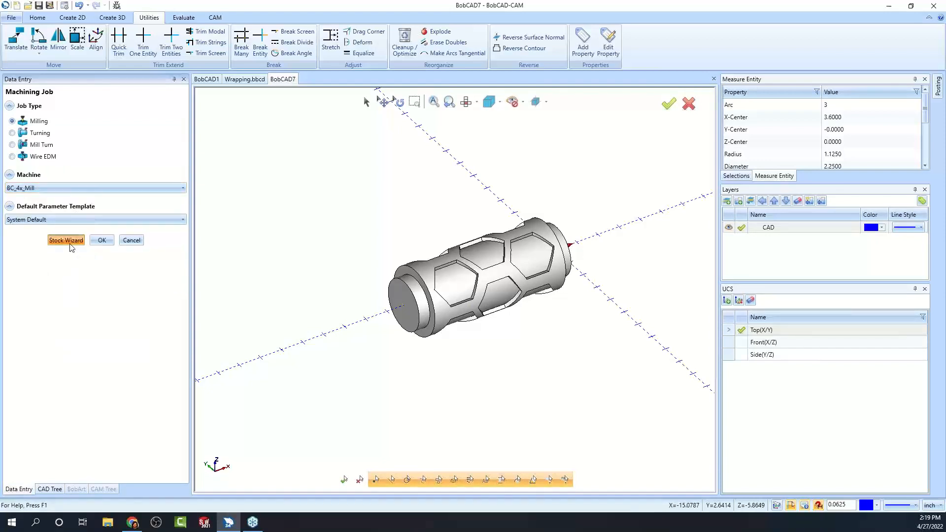
pyautogui.click(408, 277)
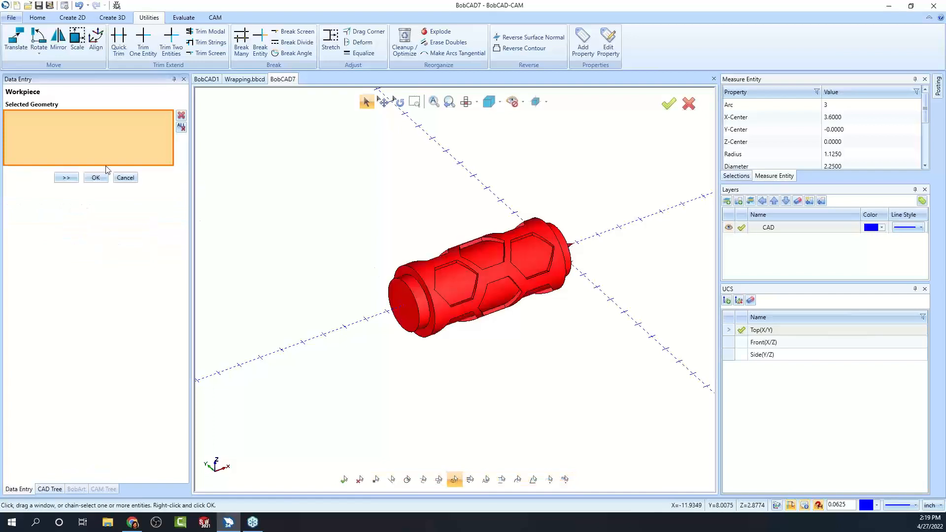
pyautogui.click(73, 178)
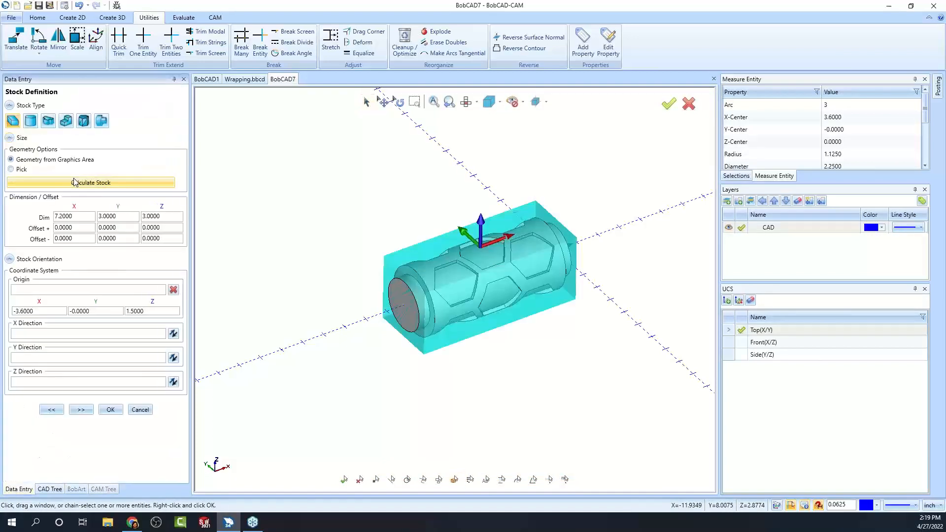
# Define cylindrical stock extruded along the X axis, calculate its size from the graphics area, and continue to the machine setup.
pyautogui.click(30, 121)
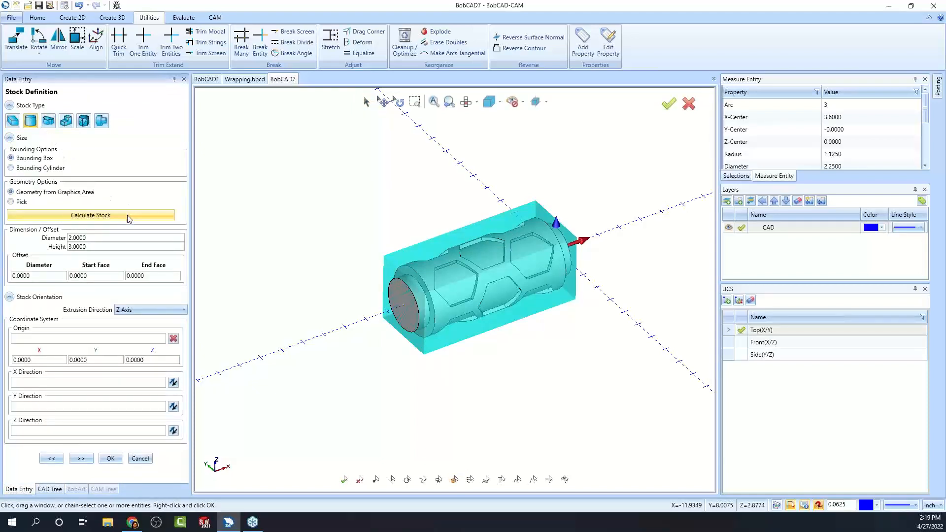
pyautogui.click(143, 309)
pyautogui.click(143, 322)
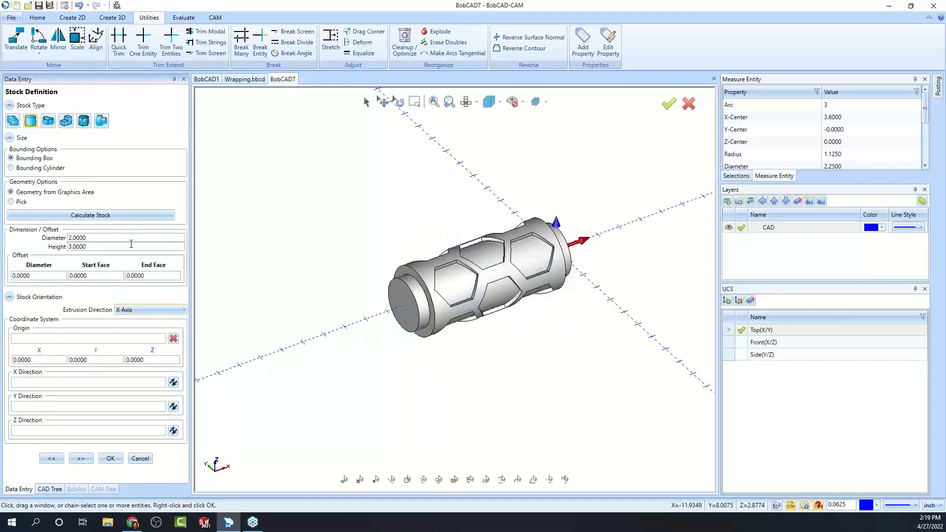
pyautogui.click(126, 216)
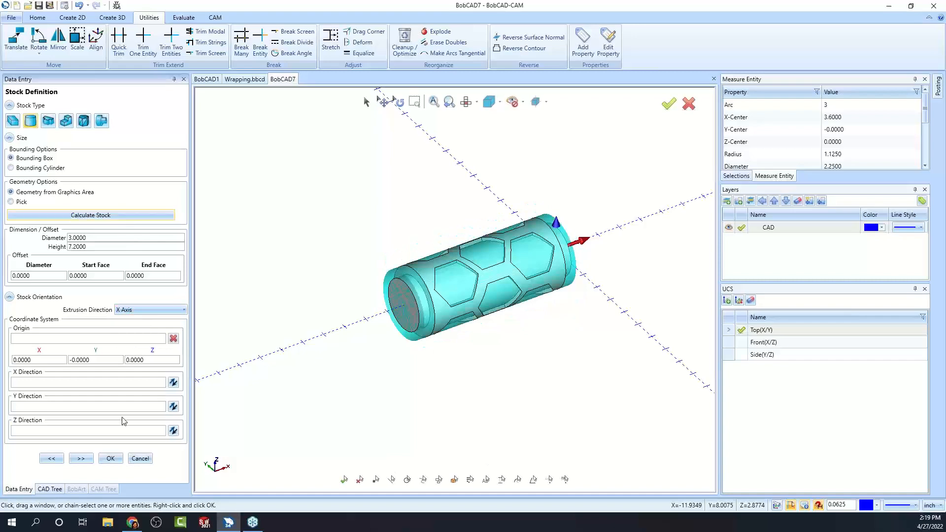
pyautogui.click(81, 458)
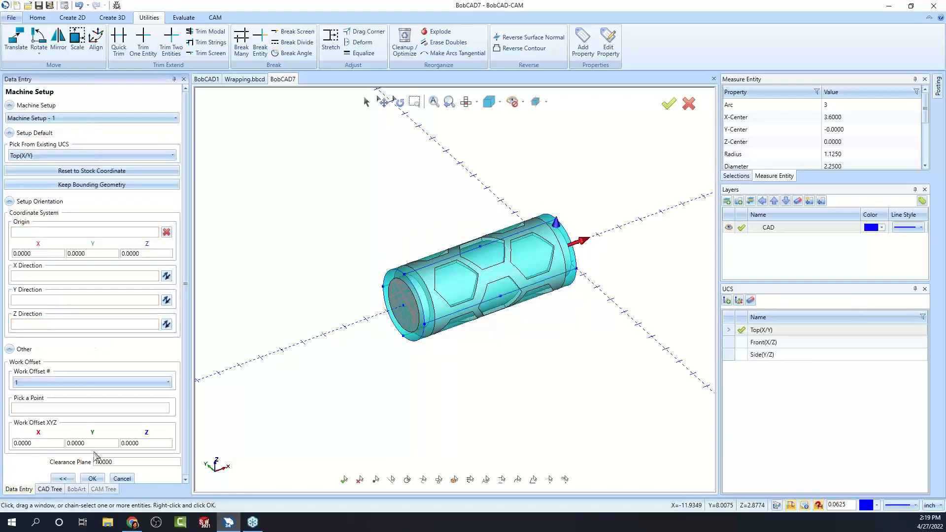
# Try placing the machine setup origin on the stock's upper snap point at the end face, and clear the pick.
pyautogui.moveTo(546, 321); pyautogui.dragTo(545, 374, button='middle')
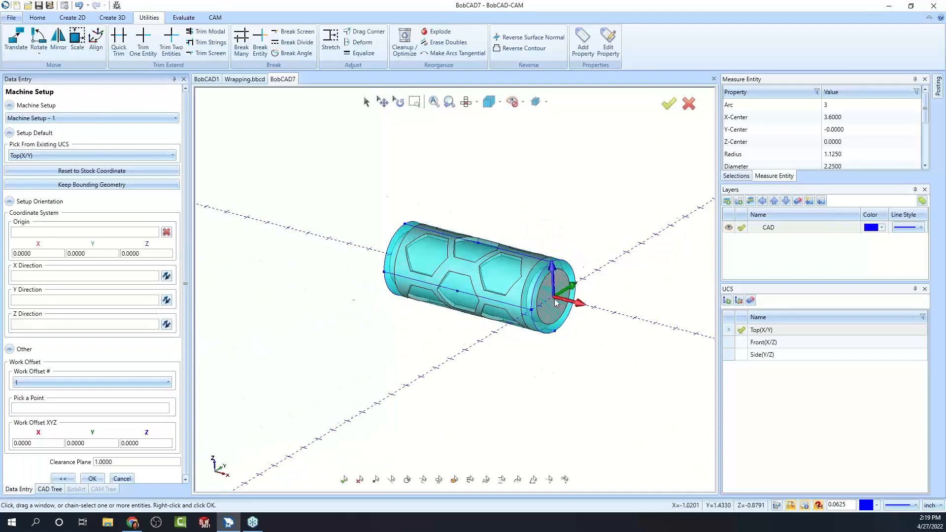
pyautogui.scroll(3, 555, 299)
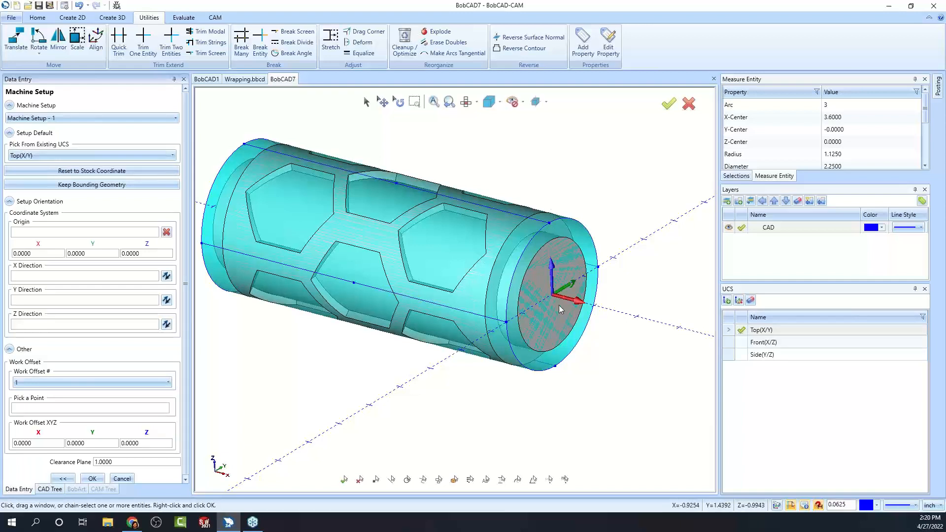
pyautogui.click(91, 233)
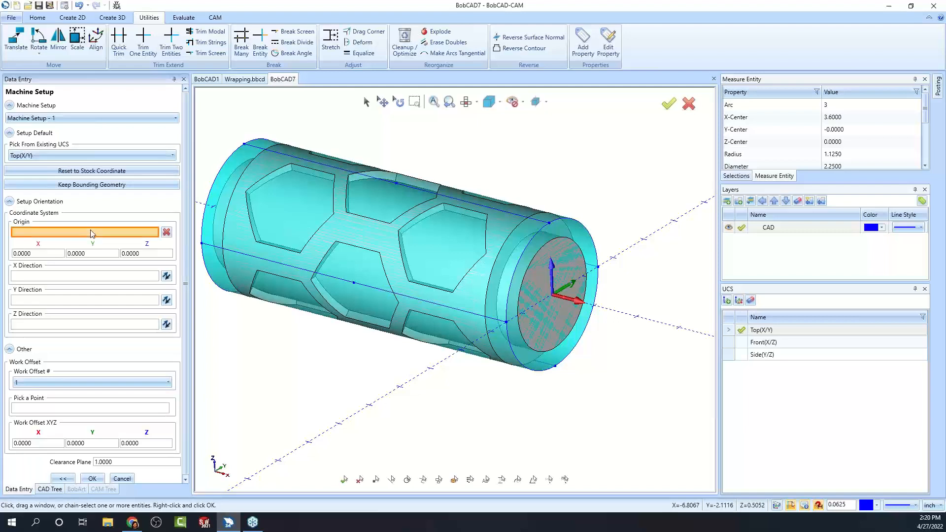
pyautogui.click(549, 222)
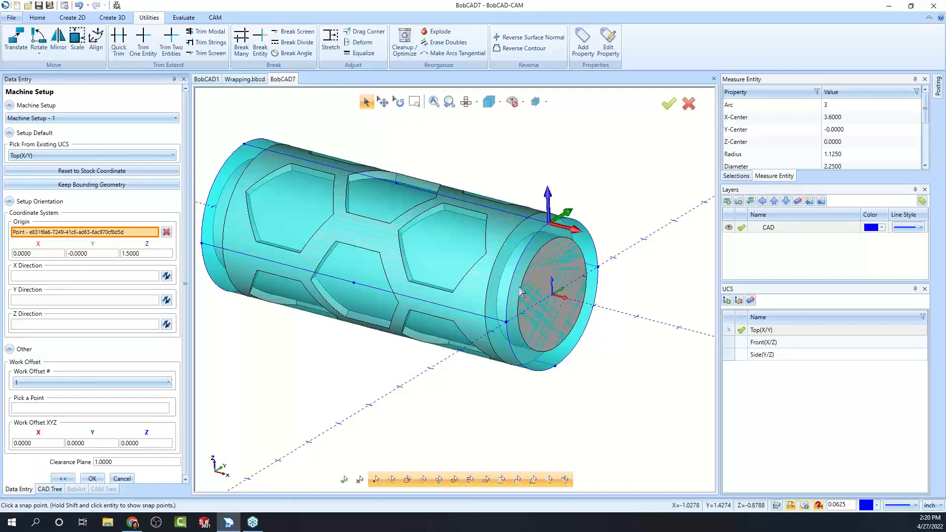
pyautogui.click(166, 232)
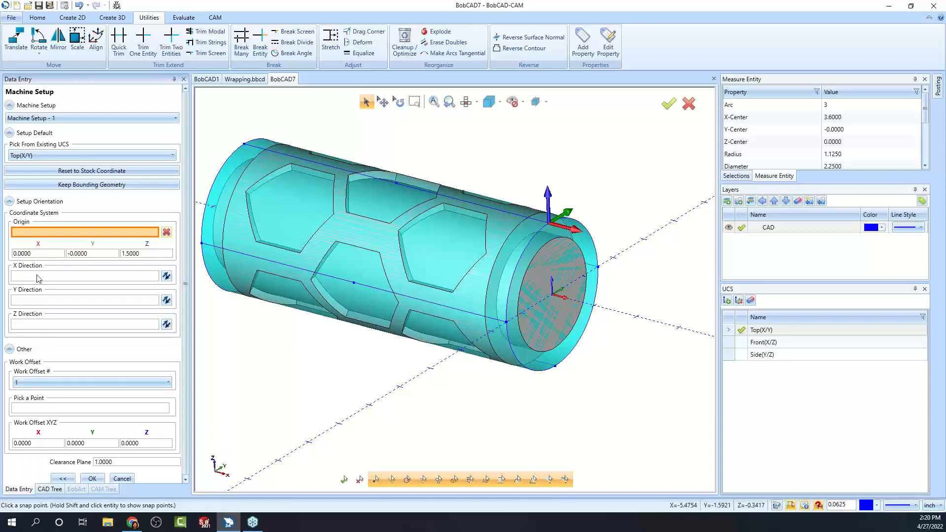
# Leave the machine setup without applying the trial origin and select Machine Setup - 1 in the milling job.
pyautogui.click(122, 479)
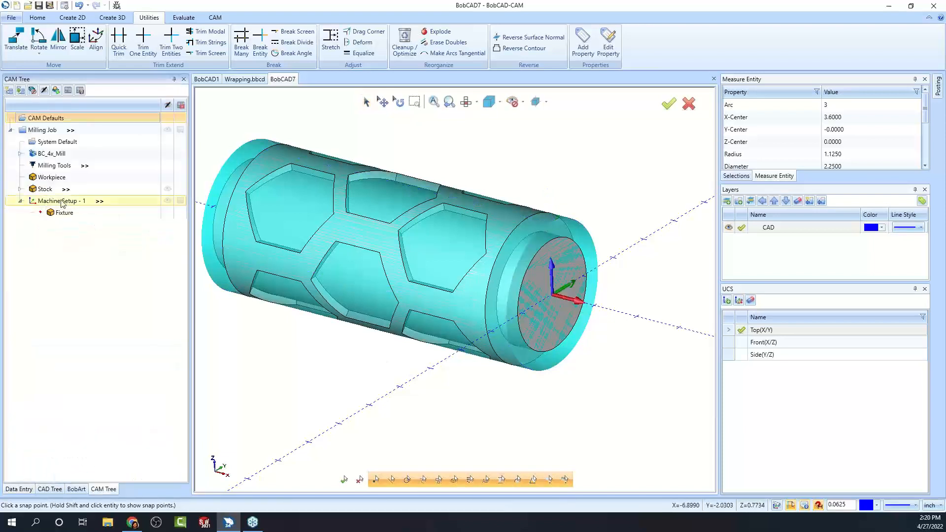
pyautogui.click(62, 202)
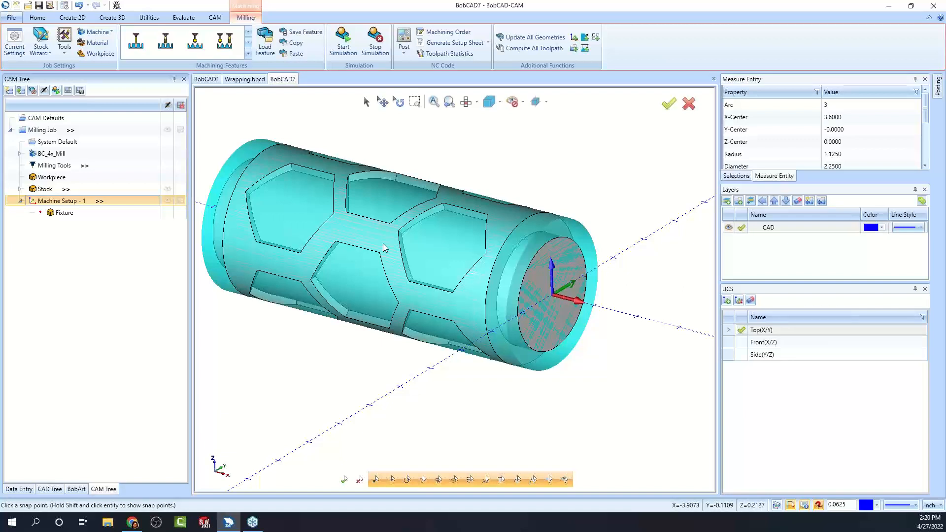
pyautogui.scroll(-2, 505, 296)
pyautogui.moveTo(505, 296); pyautogui.dragTo(565, 320, button='middle')
pyautogui.moveTo(521, 377); pyautogui.dragTo(498, 377, button='middle')
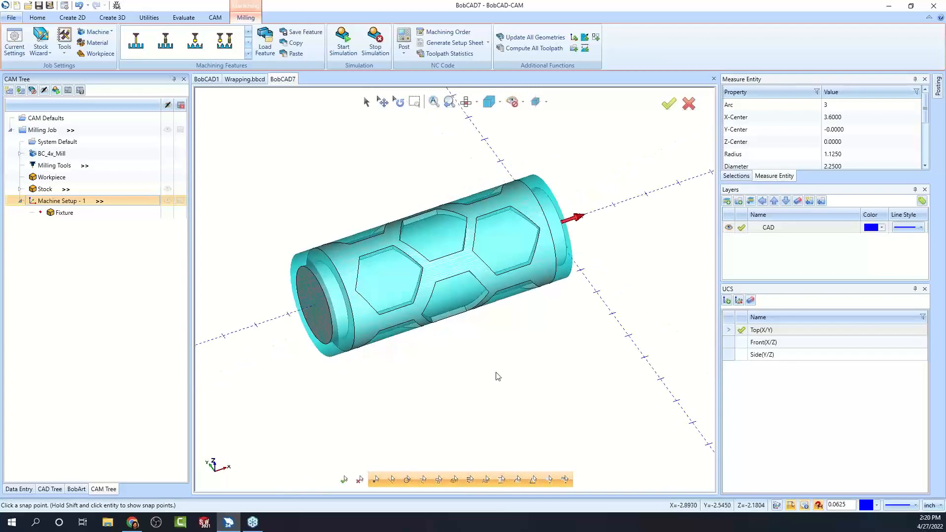
# Add a wrapping group to Machine Setup - 1 with wrapping diameter 3.0000, origin at 0, 0, 0 and the X axis as direction.
pyautogui.moveTo(514, 366); pyautogui.dragTo(495, 365, button='middle')
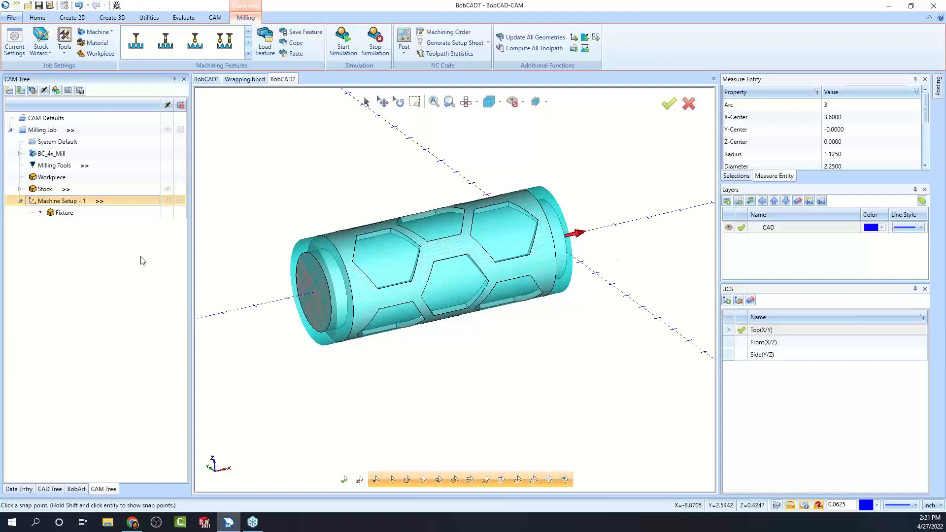
pyautogui.rightClick(76, 203)
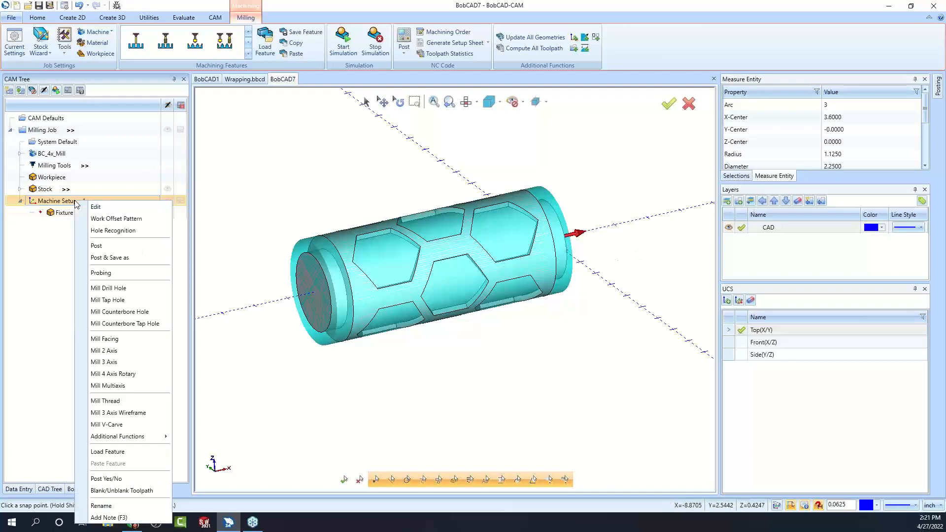
pyautogui.moveTo(141, 437)
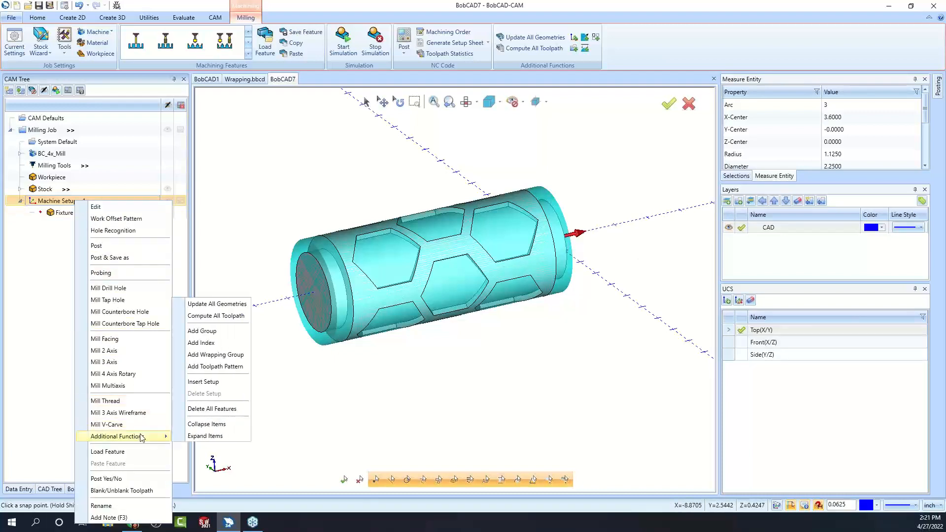
pyautogui.click(211, 356)
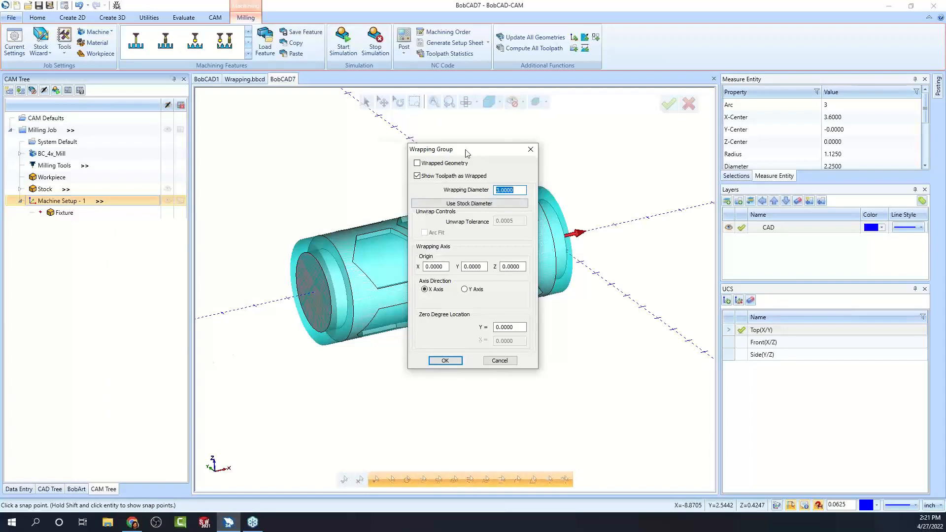
pyautogui.moveTo(467, 153); pyautogui.dragTo(438, 148)
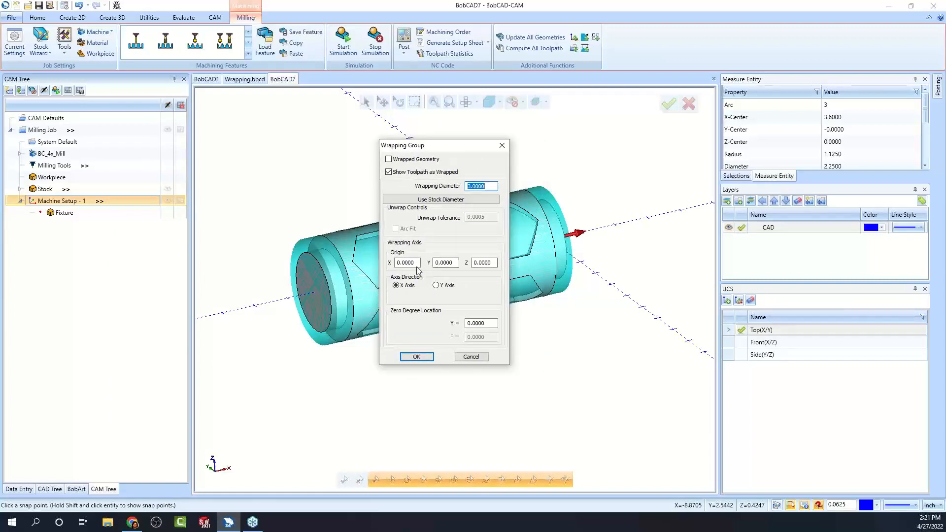
pyautogui.click(455, 263)
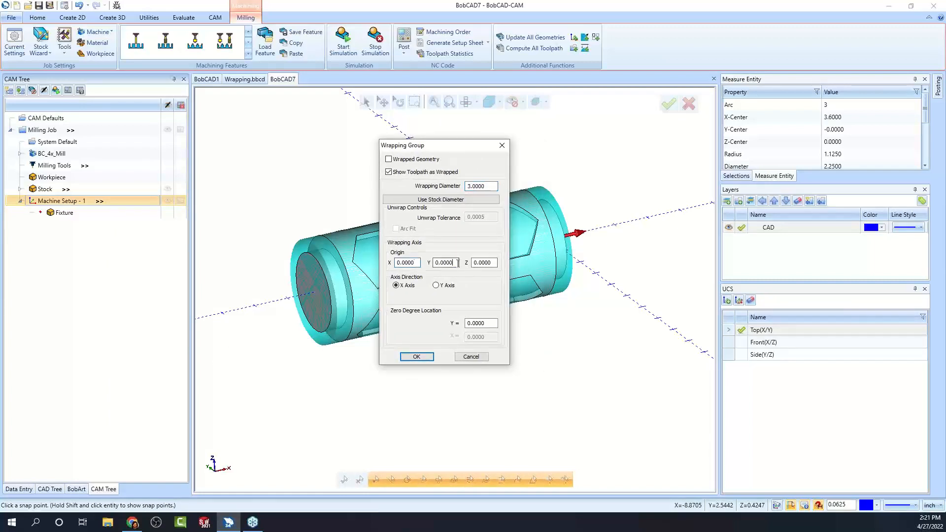
pyautogui.click(414, 262)
pyautogui.moveTo(450, 143); pyautogui.dragTo(368, 104)
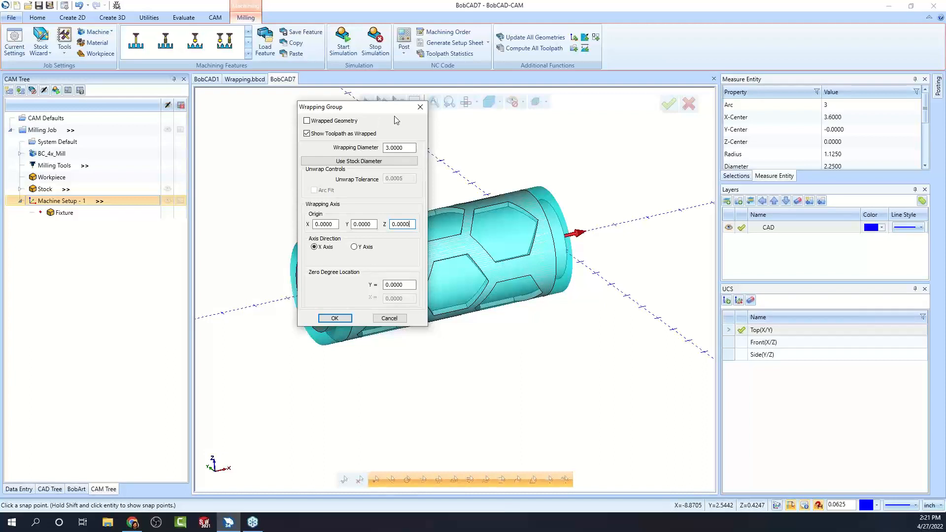
pyautogui.moveTo(389, 107); pyautogui.dragTo(402, 136)
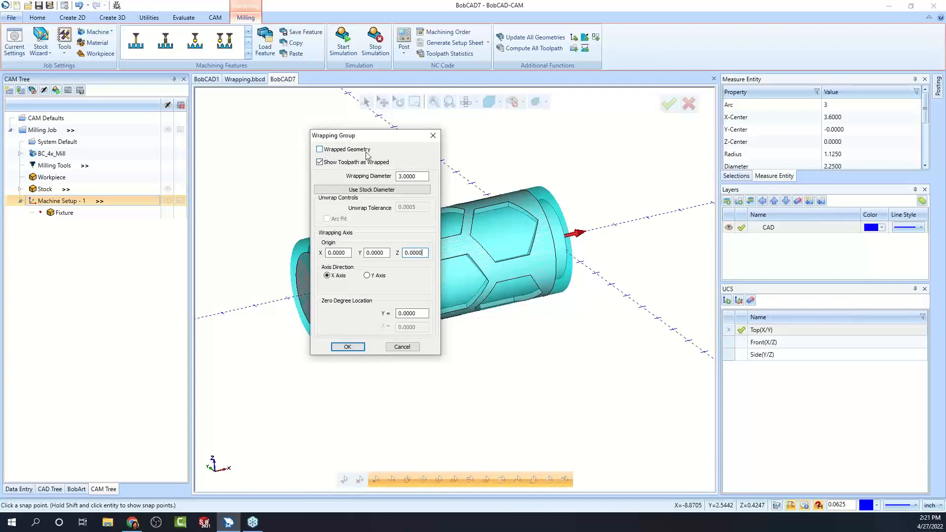
pyautogui.click(348, 347)
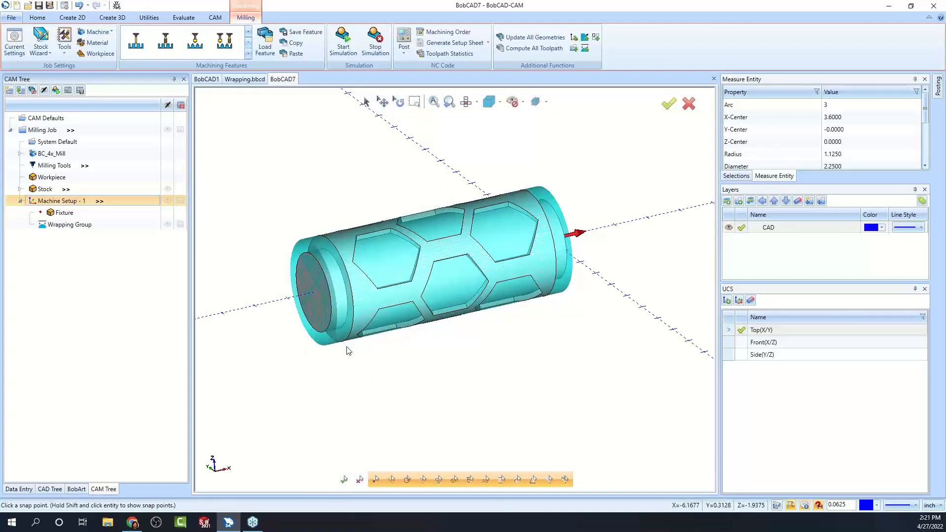
# Start a Mill 2 Axis feature in the wrapping group and select the floor face of the hexagon pocket nearest the hatched end face as geometry.
pyautogui.click(79, 225)
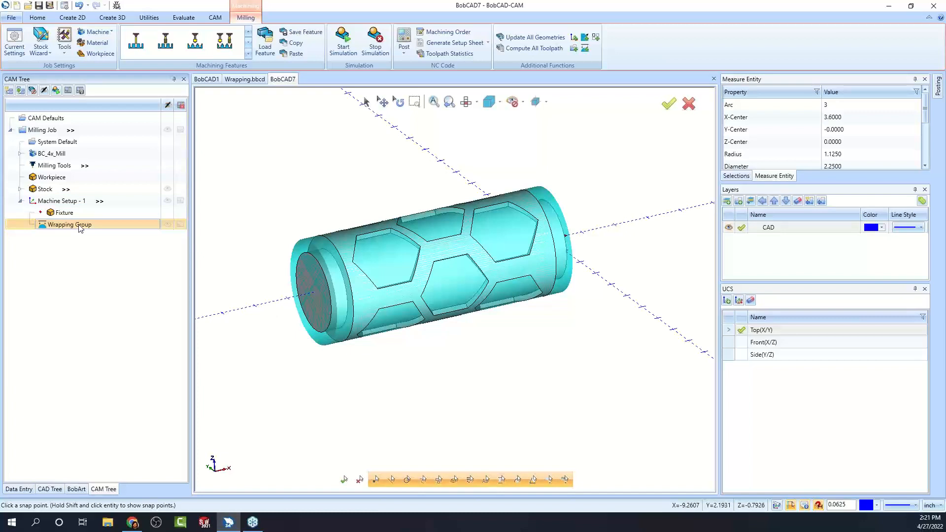
pyautogui.rightClick(80, 228)
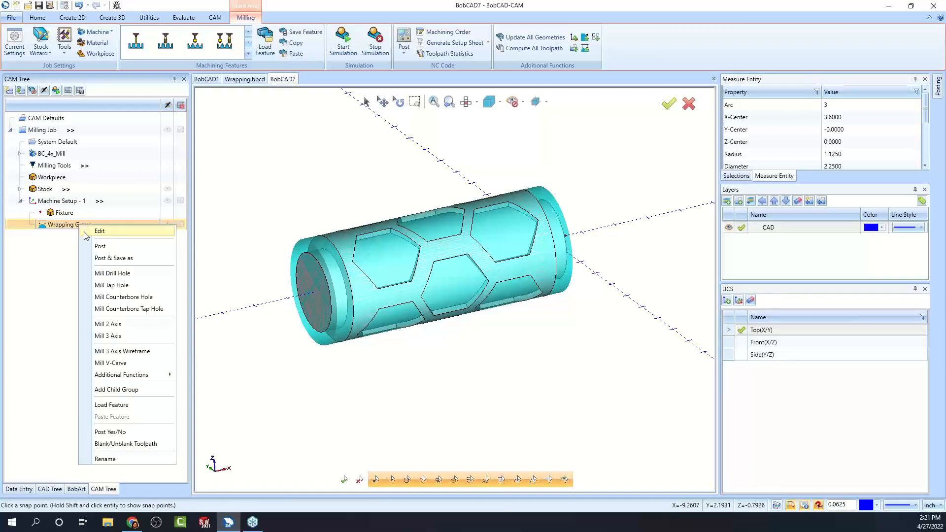
pyautogui.click(127, 326)
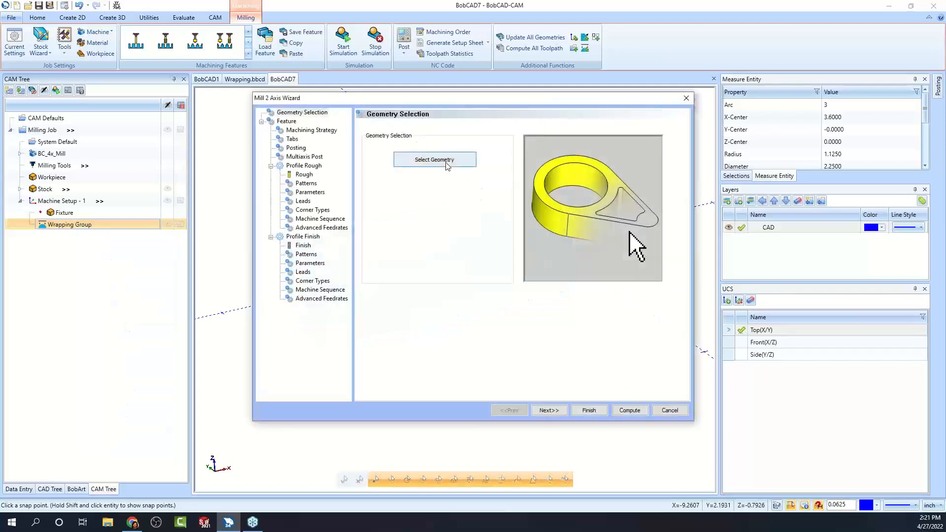
pyautogui.click(447, 166)
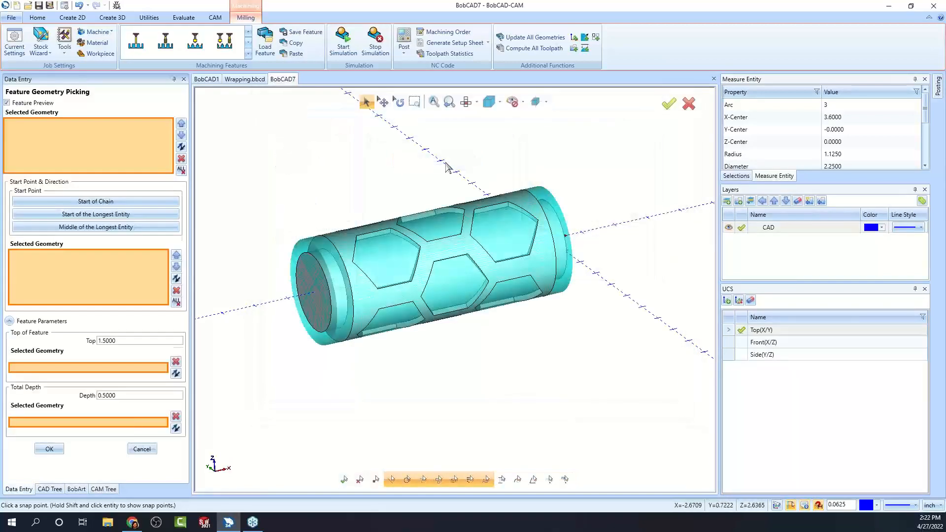
pyautogui.click(396, 261)
pyautogui.moveTo(450, 357); pyautogui.dragTo(517, 364, button='middle')
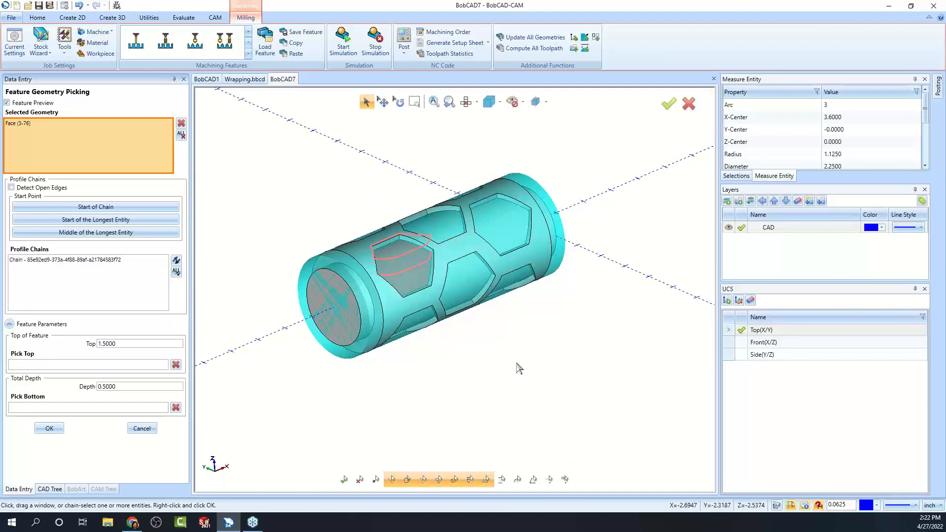
# Pick a point on the hexagon pocket to set the feature's total depth to 0.1550, and accept the geometry.
pyautogui.click(56, 433)
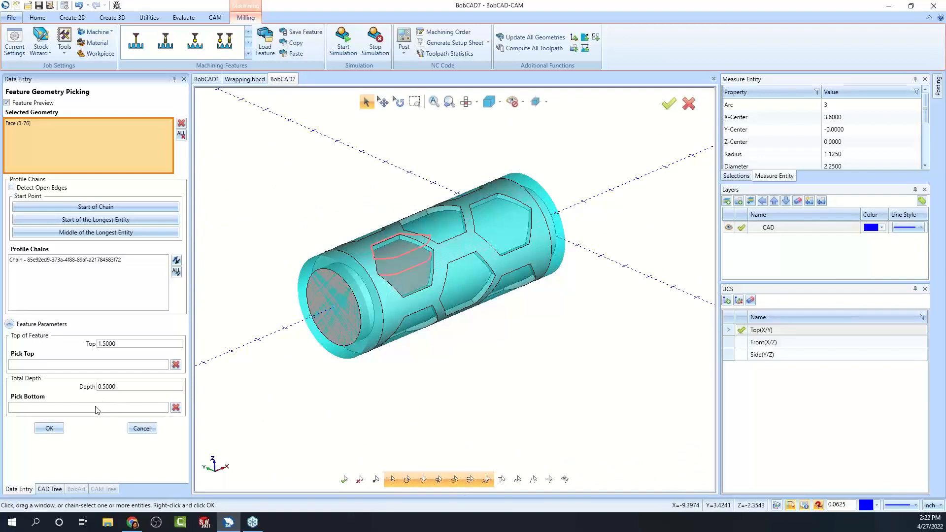
pyautogui.click(429, 253)
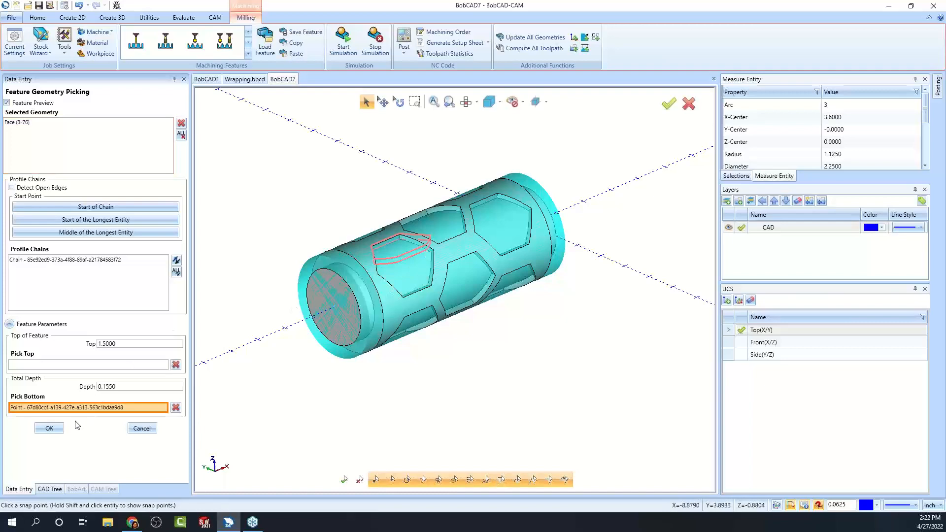
pyautogui.click(55, 434)
# Set the machining strategy to Pocketing and remove the Profile Finish operation.
pyautogui.click(323, 132)
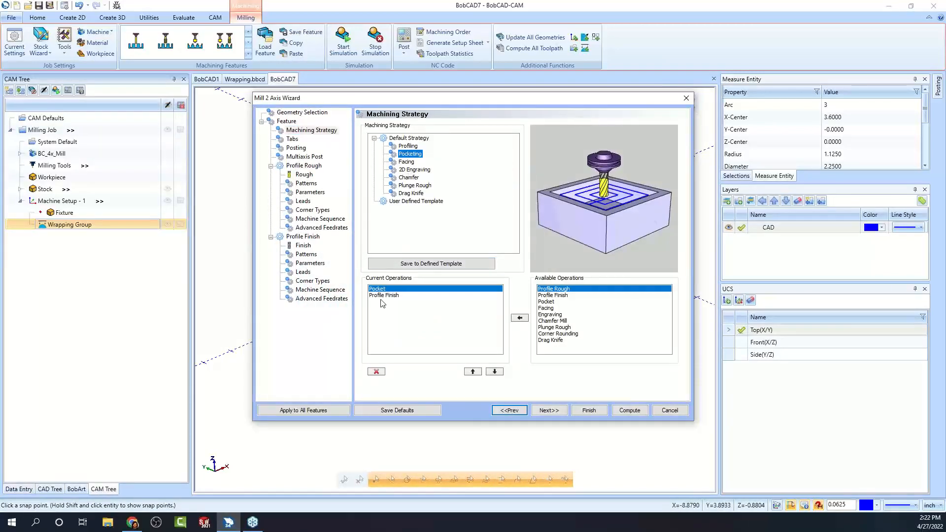
pyautogui.click(380, 295)
pyautogui.click(377, 372)
pyautogui.click(547, 410)
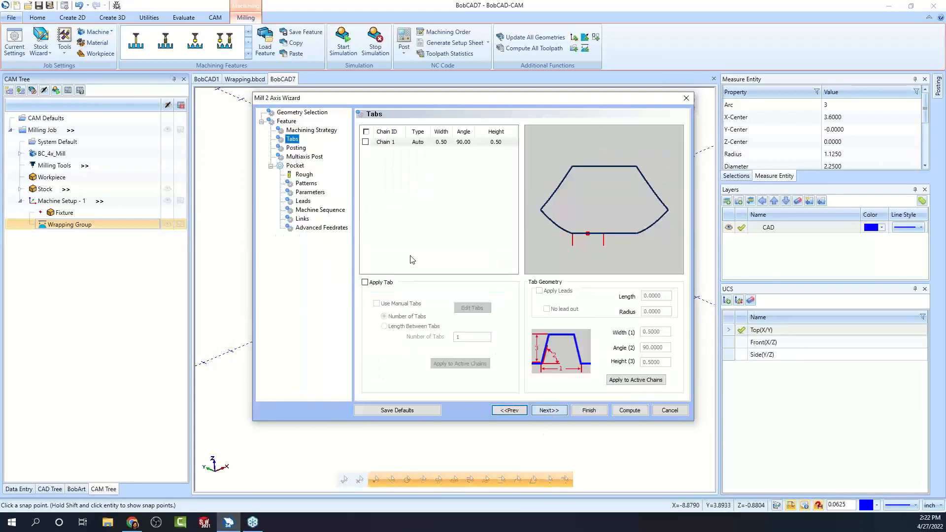
# Choose the pattern options for the pocket operation, compute the toolpath and inspect it on the cylinder.
pyautogui.click(304, 184)
pyautogui.click(378, 148)
pyautogui.click(390, 198)
pyautogui.click(628, 413)
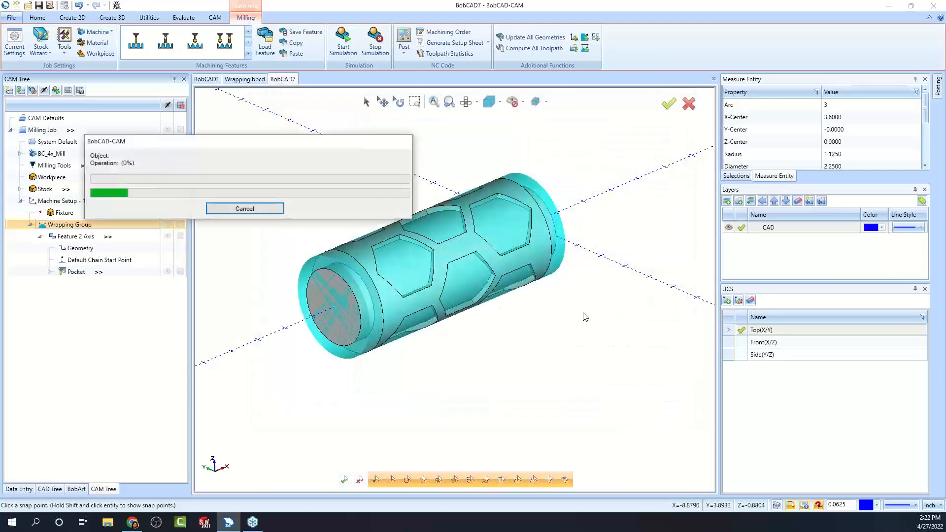
pyautogui.moveTo(511, 320); pyautogui.dragTo(484, 291, button='middle')
pyautogui.scroll(5, 513, 296)
pyautogui.scroll(-5, 474, 291)
pyautogui.moveTo(528, 338); pyautogui.dragTo(505, 307, button='middle')
pyautogui.scroll(-2, 486, 354)
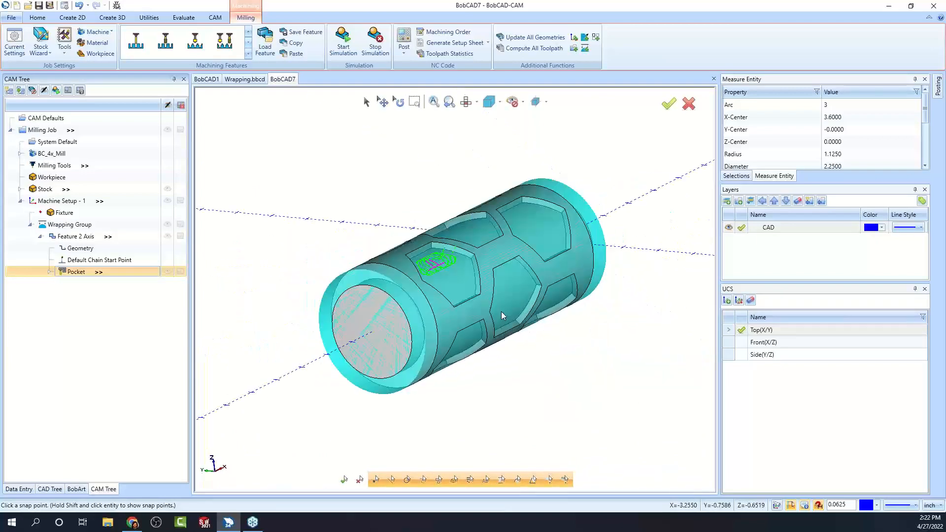
# Enable Wrapped Geometry in the wrapping group's settings and apply the change.
pyautogui.doubleClick(77, 227)
pyautogui.moveTo(503, 148); pyautogui.dragTo(611, 130)
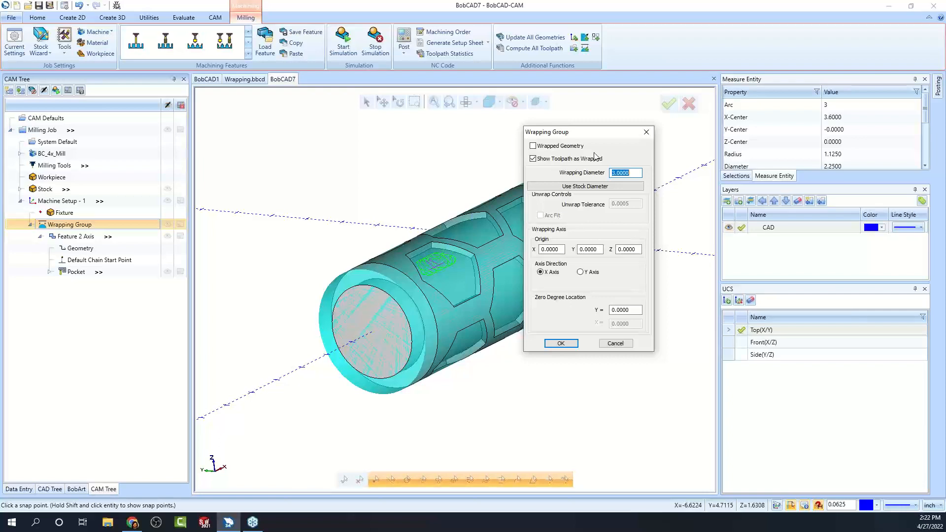
pyautogui.click(541, 146)
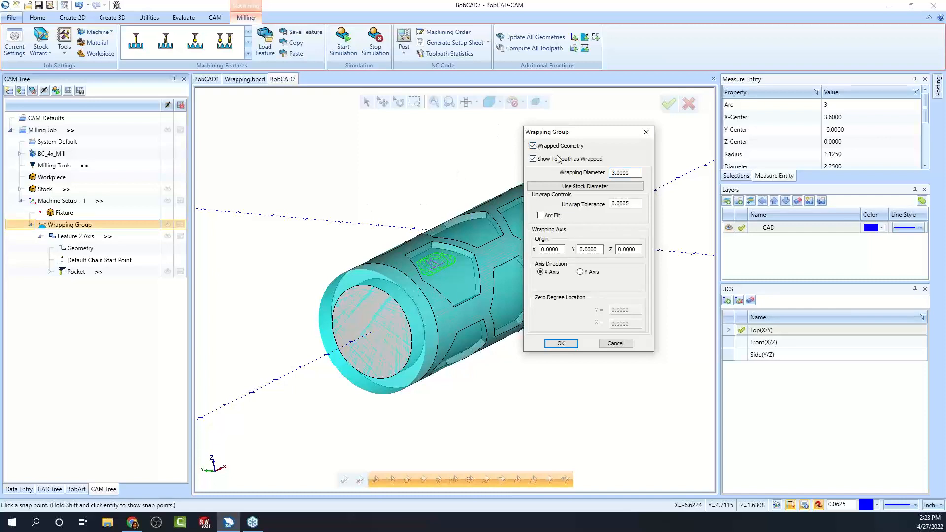
pyautogui.click(560, 343)
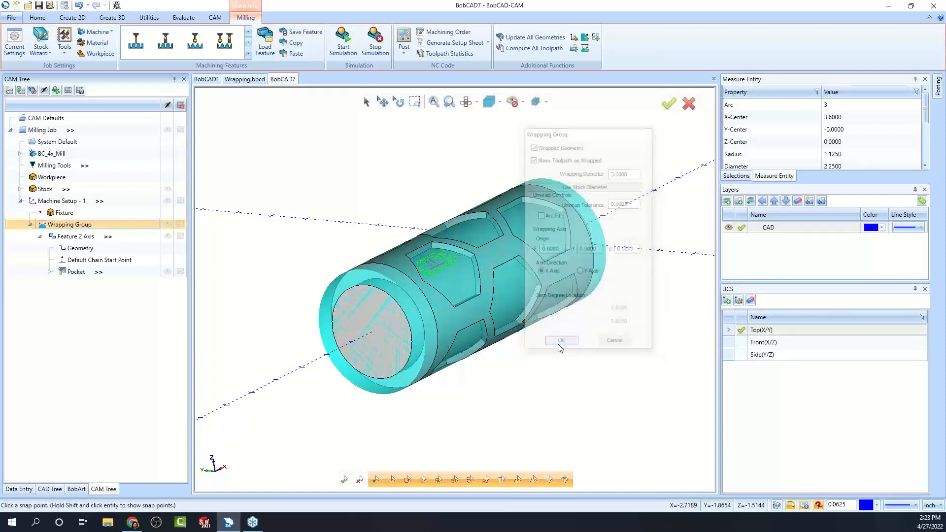
# Clear the 2 Axis feature's geometry, reselect the same hexagon pocket floor face, and accept with the total depth of 0.1550.
pyautogui.rightClick(84, 248)
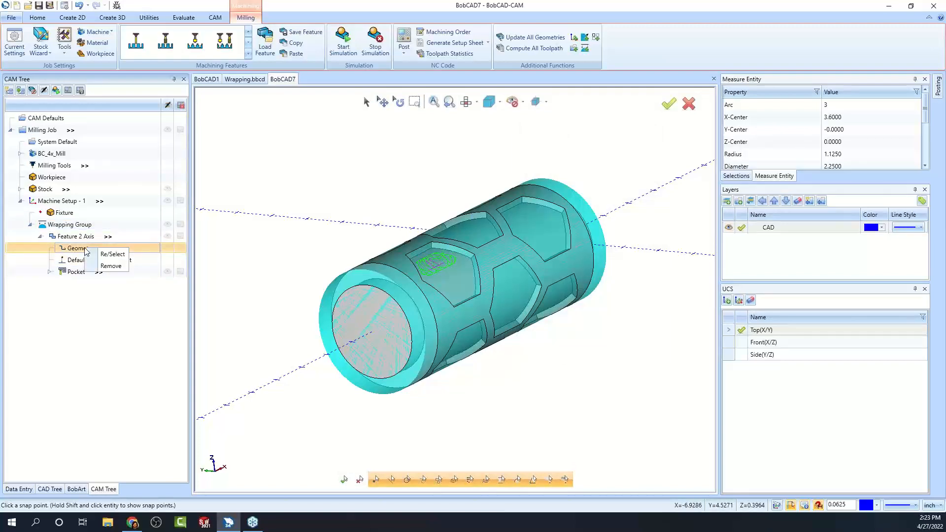
pyautogui.click(105, 254)
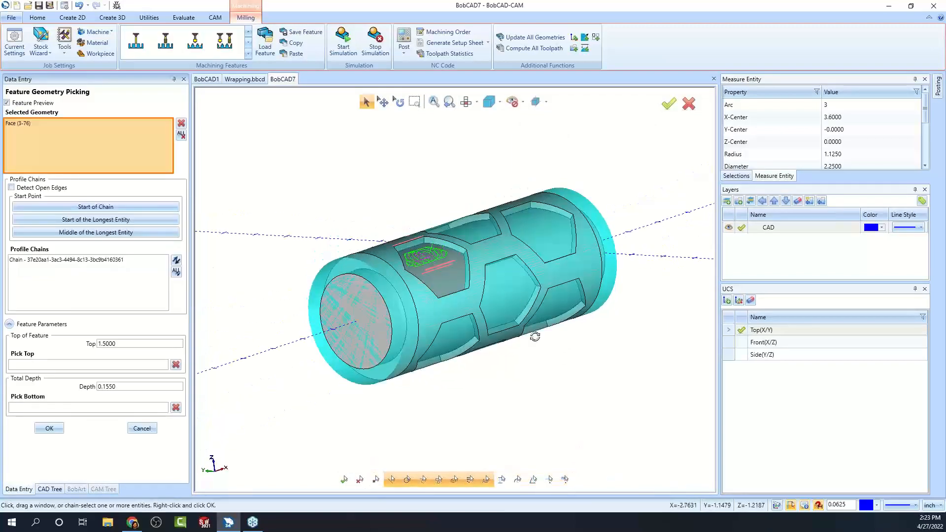
pyautogui.click(180, 135)
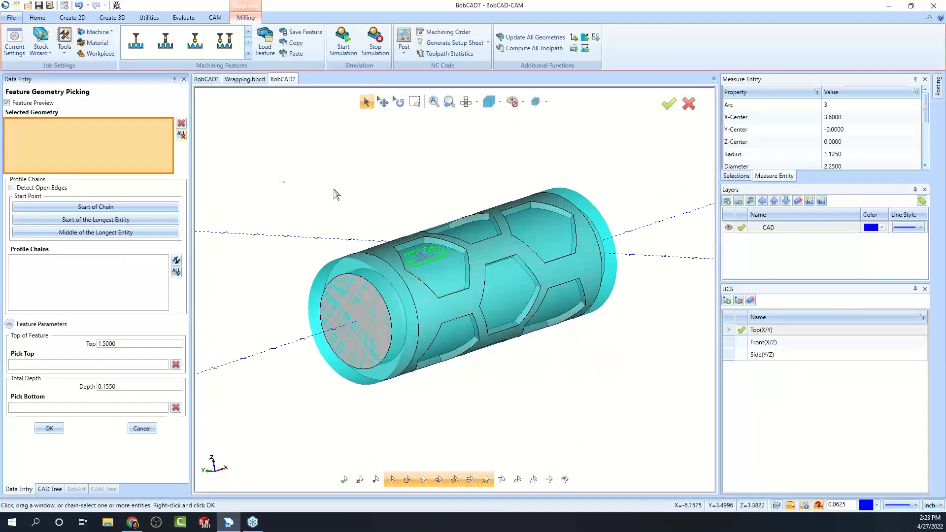
pyautogui.click(451, 271)
pyautogui.moveTo(531, 382)
pyautogui.mouseDown(button='middle')
pyautogui.moveTo(482, 390)
pyautogui.moveTo(519, 389)
pyautogui.moveTo(479, 376)
pyautogui.moveTo(531, 366)
pyautogui.moveTo(530, 403)
pyautogui.moveTo(537, 357)
pyautogui.moveTo(599, 350)
pyautogui.moveTo(545, 361)
pyautogui.moveTo(525, 386)
pyautogui.mouseUp(button='middle')
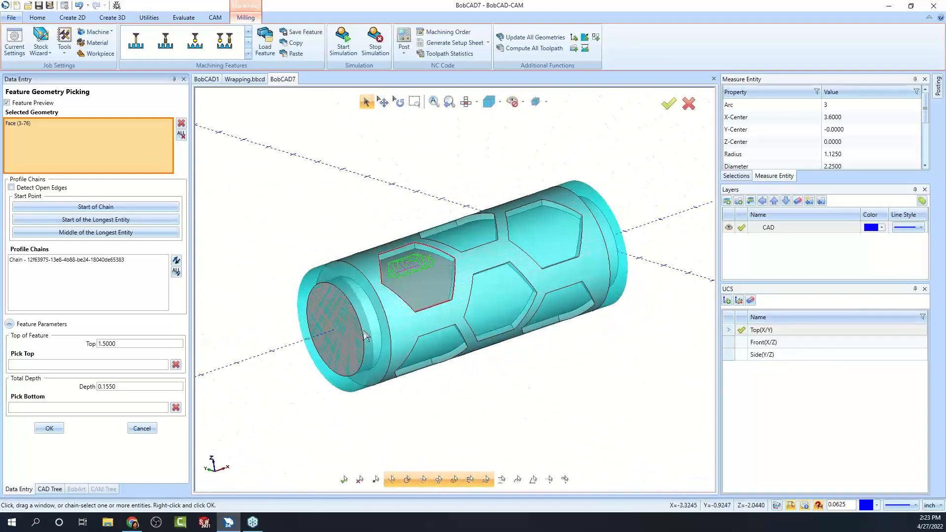
pyautogui.click(109, 408)
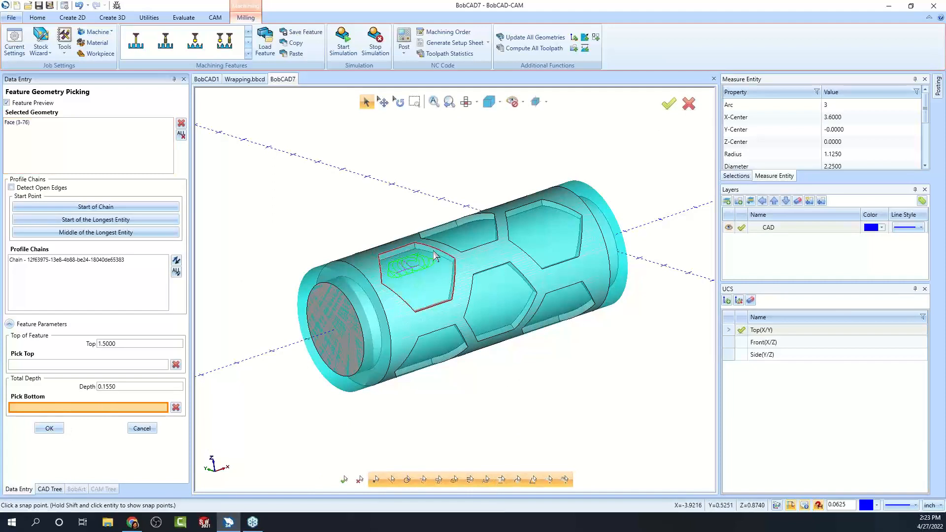
pyautogui.click(50, 429)
# Recompute the Pocket operation's toolpath and inspect it on the hexagon pocket.
pyautogui.rightClick(78, 272)
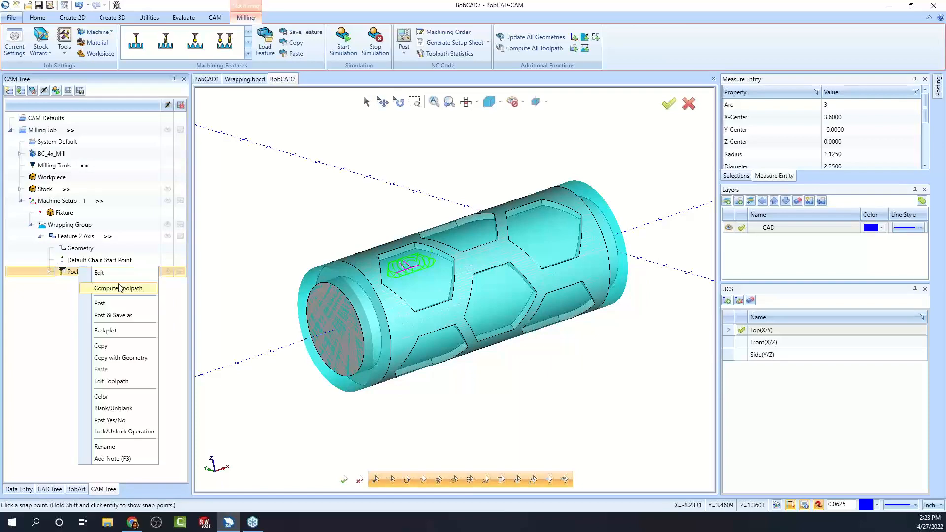
pyautogui.click(121, 288)
pyautogui.moveTo(526, 332)
pyautogui.mouseDown(button='middle')
pyautogui.moveTo(518, 257)
pyautogui.moveTo(526, 332)
pyautogui.mouseUp(button='middle')
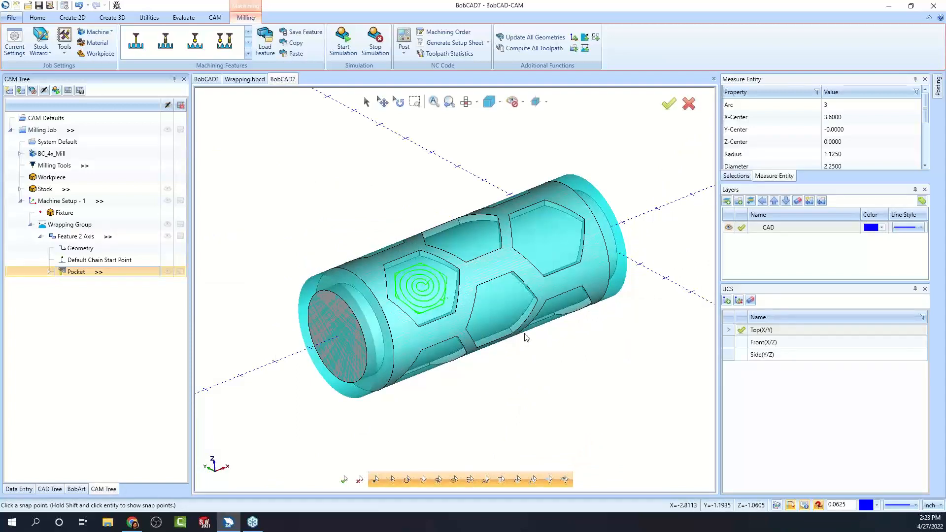
# Review the wrapping group's Wrapped Geometry and wrapping axis settings beside the computed toolpath, and accept them.
pyautogui.doubleClick(69, 225)
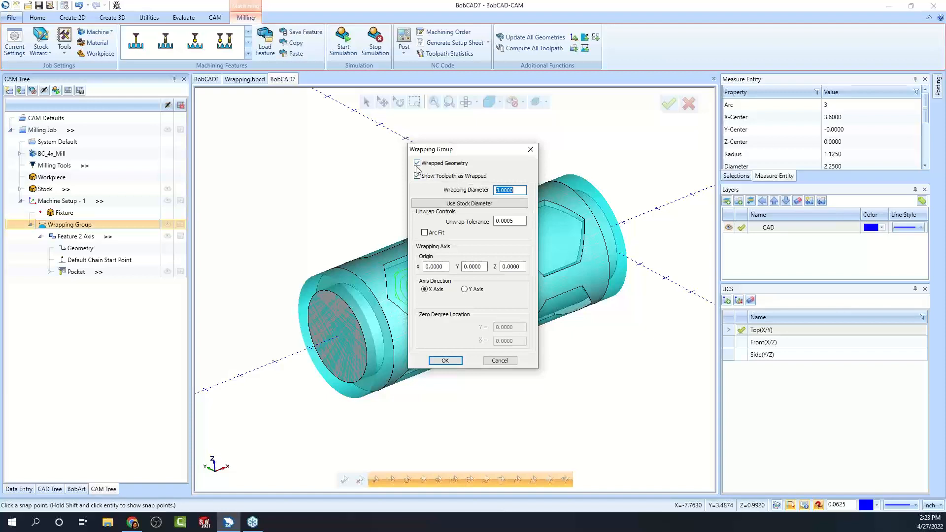
pyautogui.moveTo(457, 150); pyautogui.dragTo(281, 138)
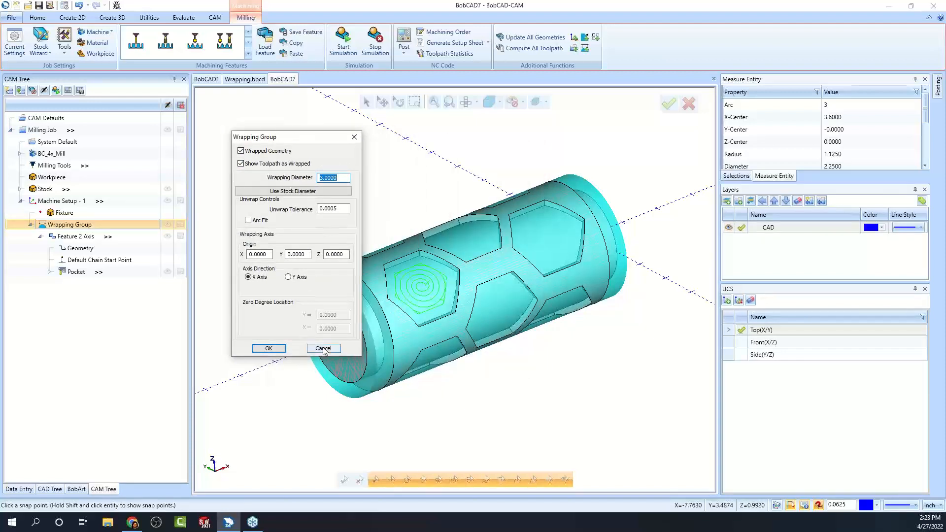
pyautogui.click(268, 348)
# Show the wrapped part from the top and collapse the wrapping group in the job.
pyautogui.click(472, 104)
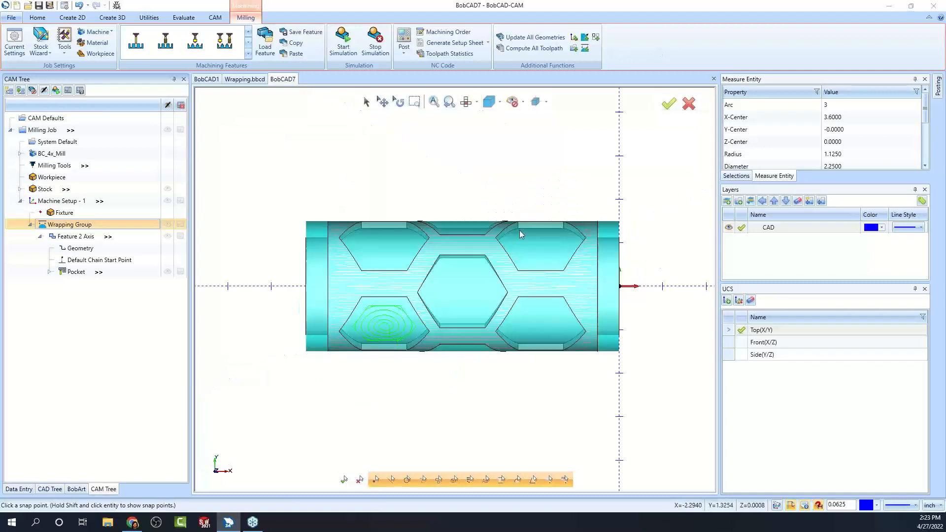
pyautogui.moveTo(535, 360); pyautogui.dragTo(489, 367, button='middle')
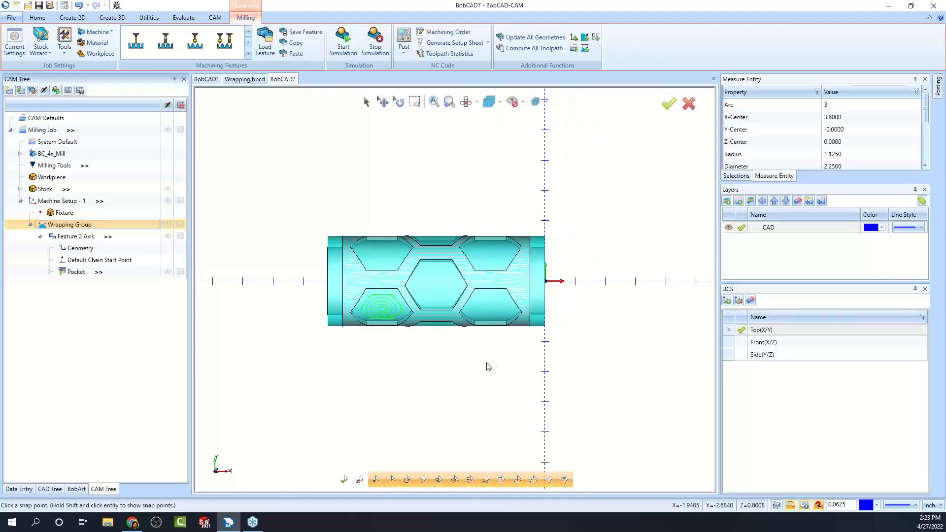
pyautogui.click(30, 225)
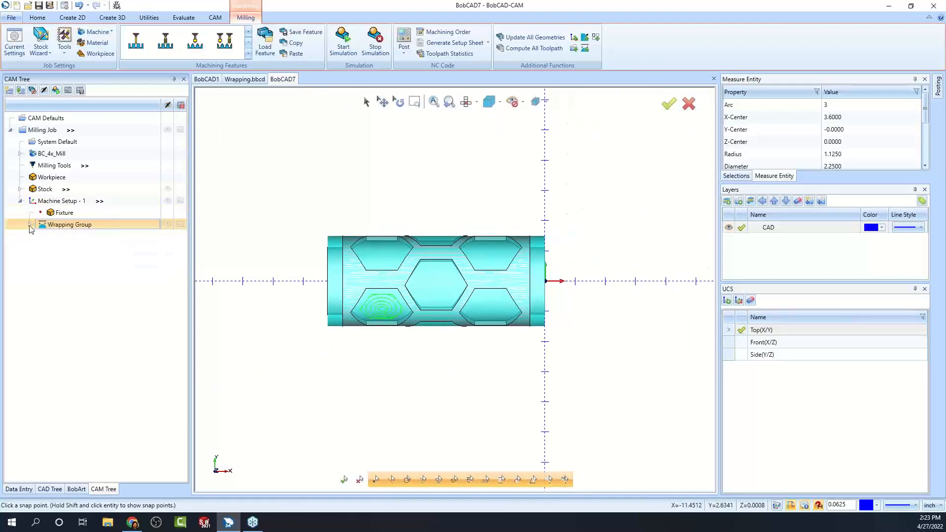
# Insert a second wrapping group after the first, with Wrapped Geometry off, wrapping diameter 3.0000 and the X axis direction.
pyautogui.rightClick(73, 229)
pyautogui.moveTo(129, 376)
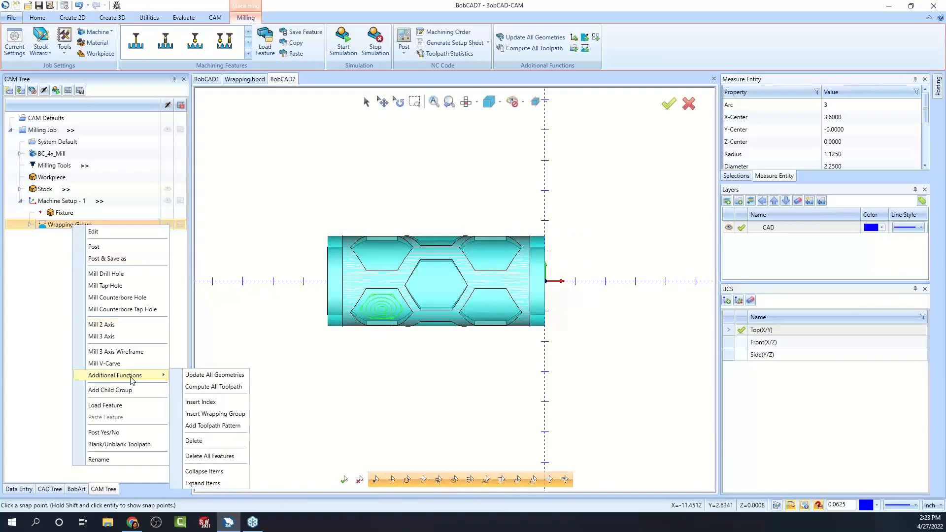
pyautogui.click(238, 416)
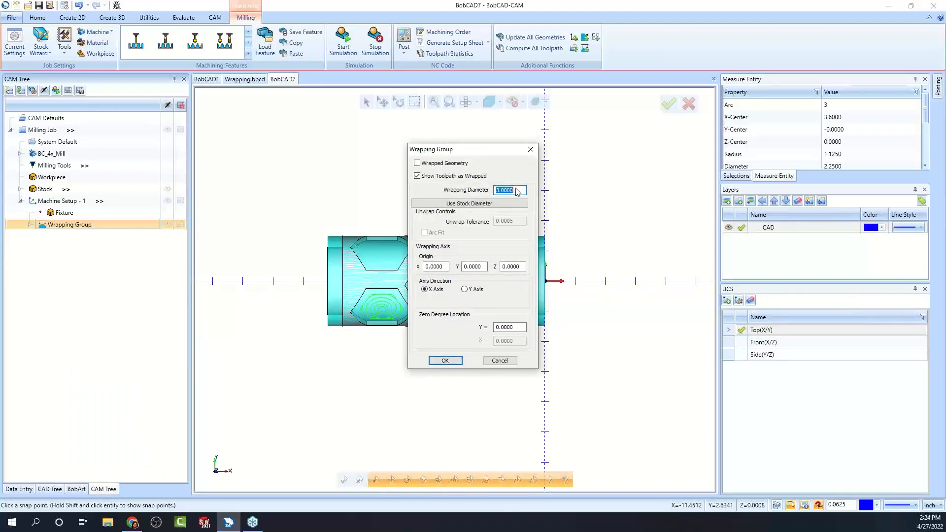
pyautogui.click(419, 165)
pyautogui.click(418, 165)
pyautogui.click(446, 362)
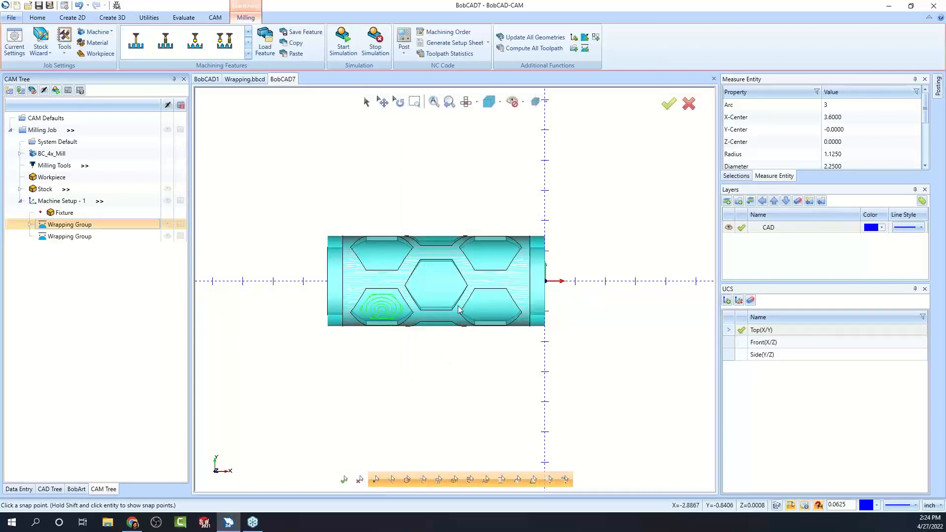
# Sketch a flat diagonal line beside the cylinder in the top view, from near its origin end up and away past its middle.
pyautogui.scroll(-1, 458, 305)
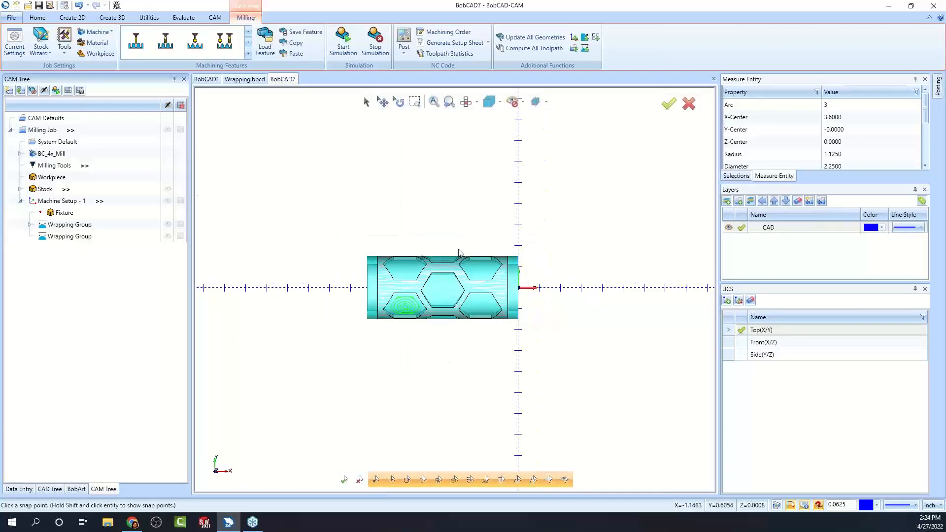
pyautogui.click(72, 17)
pyautogui.click(33, 37)
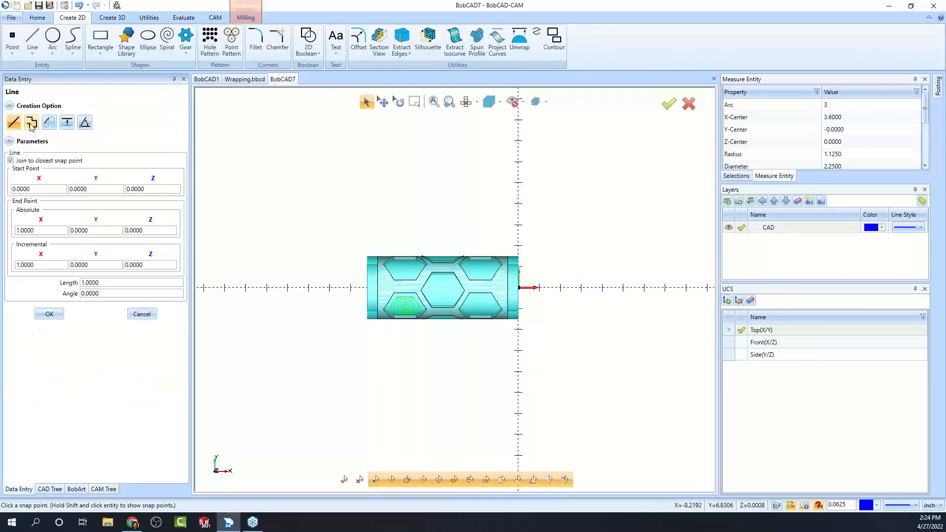
pyautogui.click(505, 248)
pyautogui.click(391, 129)
pyautogui.click(50, 314)
pyautogui.click(142, 314)
# Add a Mill 2 Axis feature to the second wrapping group and select the diagonal line as its geometry.
pyautogui.click(103, 490)
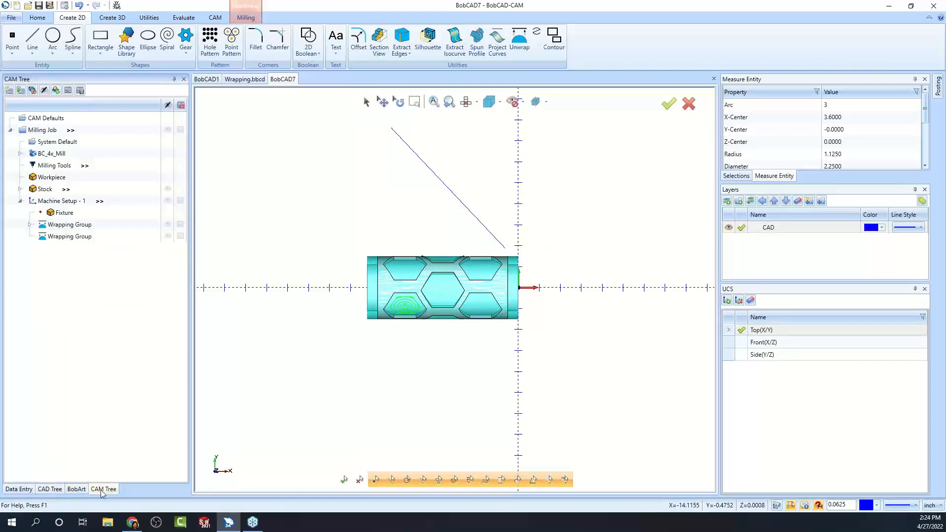
pyautogui.rightClick(67, 237)
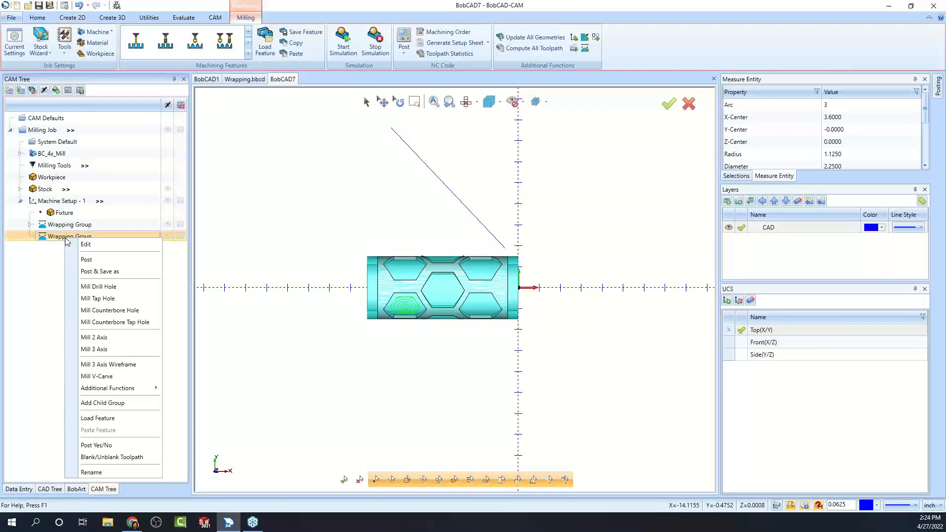
pyautogui.click(117, 337)
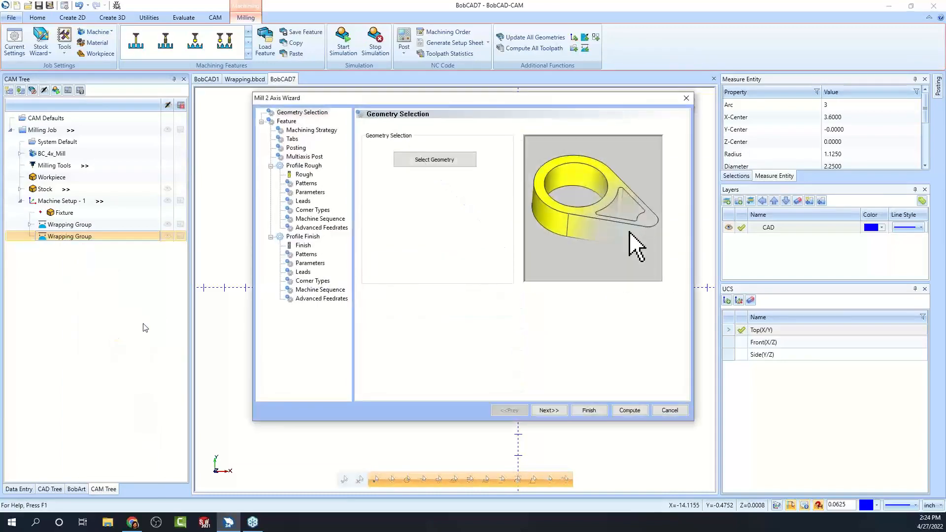
pyautogui.click(425, 159)
pyautogui.click(408, 145)
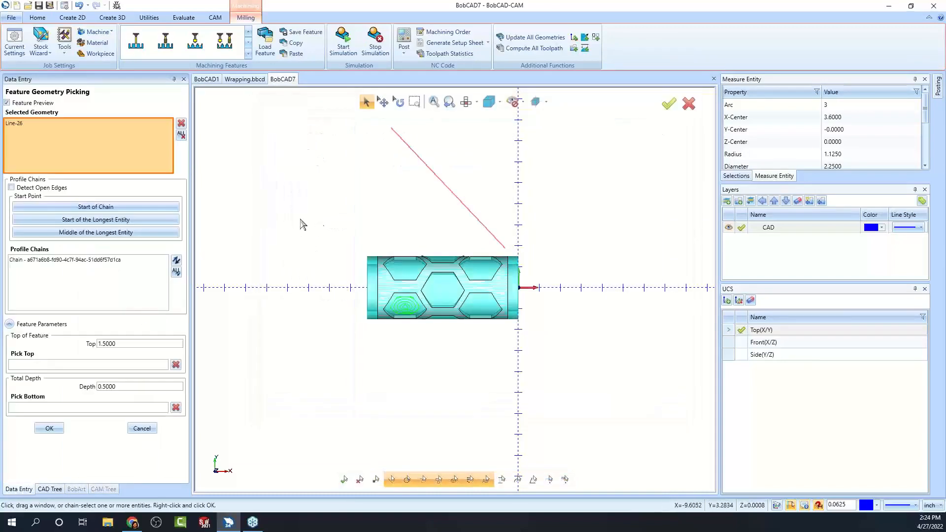
pyautogui.click(48, 429)
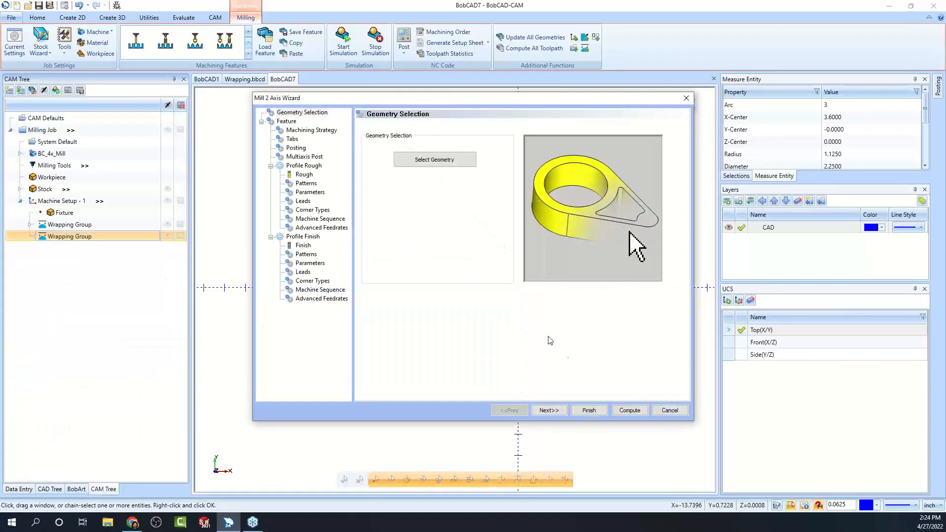
# Remove the Profile Finish operation so that only Profile Rough is kept, and compute the feature's toolpath.
pyautogui.click(333, 132)
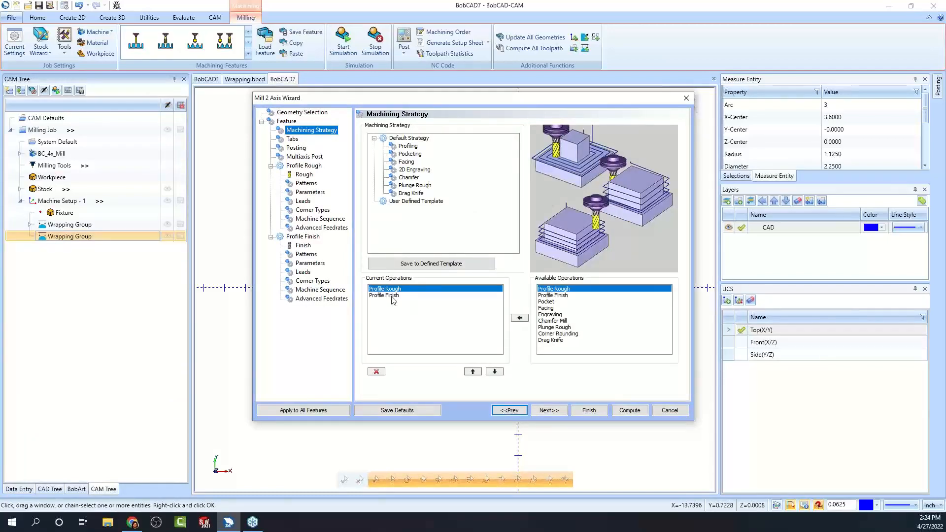
pyautogui.click(393, 296)
pyautogui.click(377, 372)
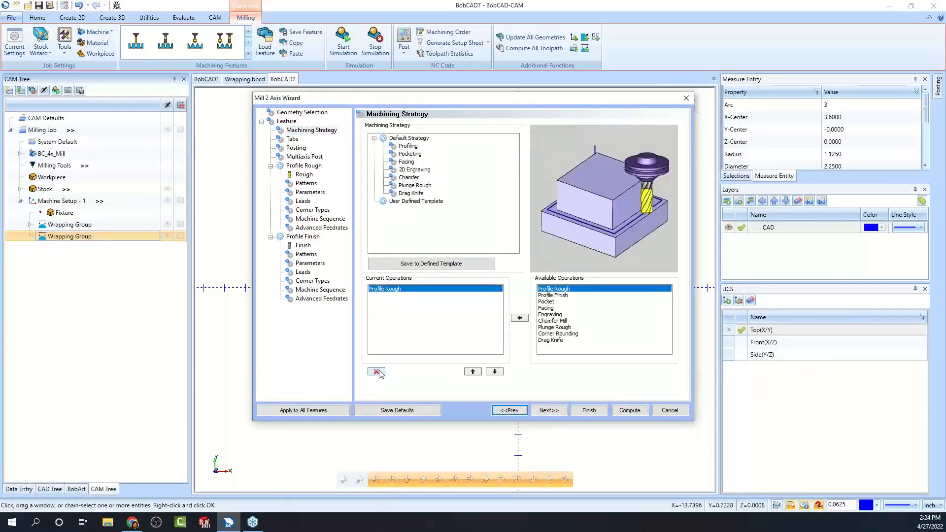
pyautogui.click(623, 412)
pyautogui.moveTo(462, 374)
pyautogui.mouseDown(button='middle')
pyautogui.moveTo(450, 329)
pyautogui.moveTo(423, 350)
pyautogui.moveTo(460, 186)
pyautogui.moveTo(483, 288)
pyautogui.moveTo(501, 312)
pyautogui.moveTo(571, 321)
pyautogui.moveTo(594, 352)
pyautogui.mouseUp(button='middle')
pyautogui.hotkey('ctrl', 'w')
pyautogui.hotkey('ctrl', 'w')
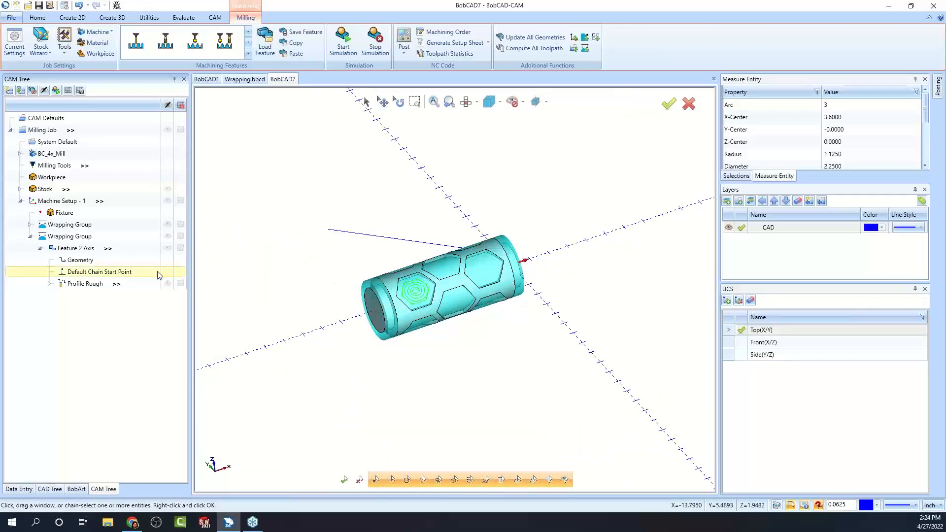
# Turn off Show Toolpath as Wrapped for the second wrapping group and inspect the flat toolpath over the line.
pyautogui.click(79, 238)
pyautogui.rightClick(79, 240)
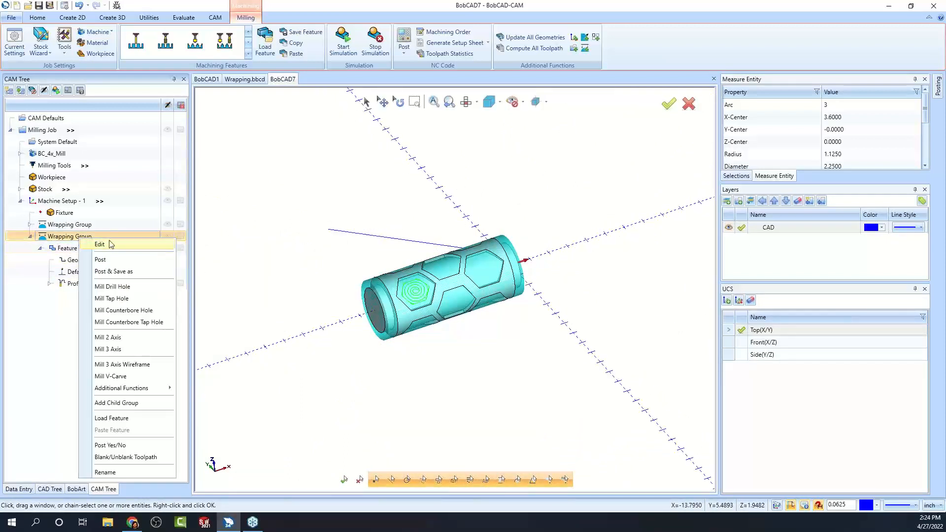
pyautogui.click(109, 245)
pyautogui.click(418, 177)
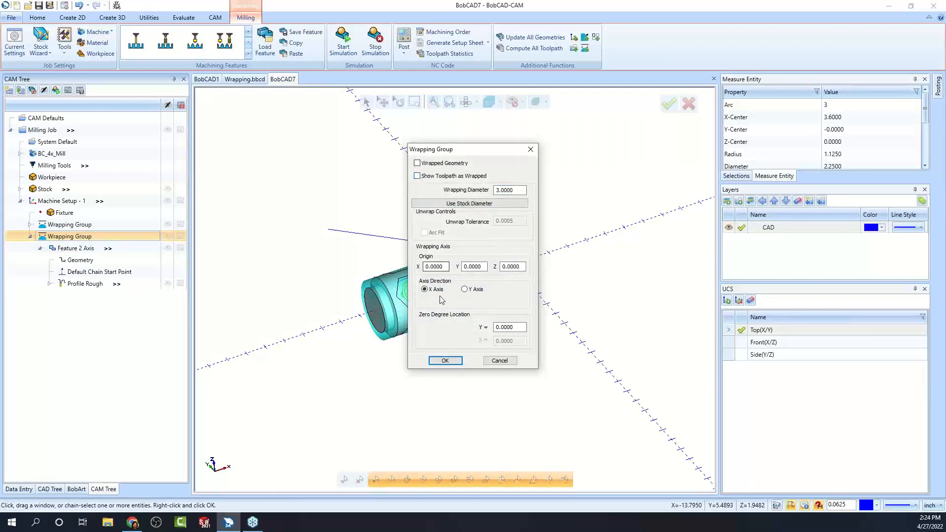
pyautogui.click(445, 362)
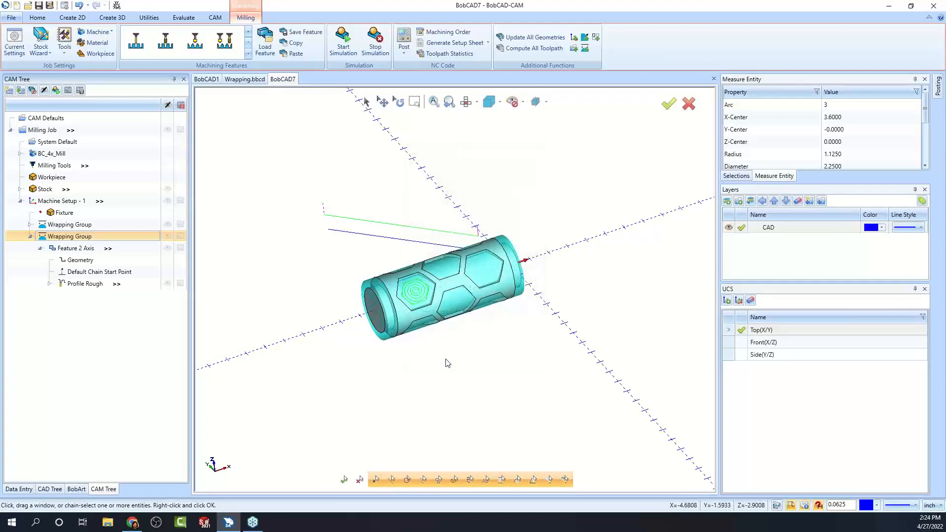
pyautogui.moveTo(512, 345); pyautogui.dragTo(514, 366, button='middle')
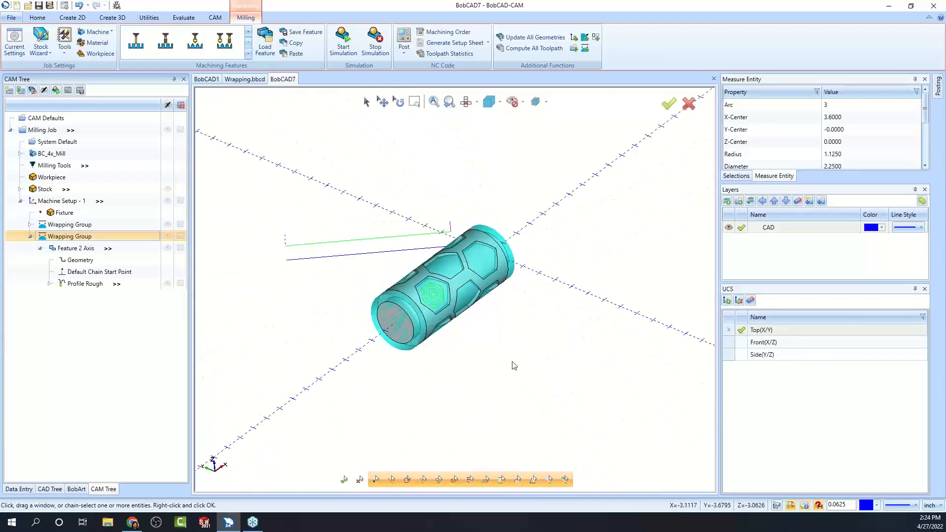
# Add a new layer and hide the CAD layer to leave the stock and toolpaths in view.
pyautogui.rightClick(748, 247)
pyautogui.click(768, 251)
pyautogui.click(729, 227)
pyautogui.click(728, 227)
pyautogui.moveTo(523, 319); pyautogui.dragTo(412, 161, button='middle')
# Turn off Show Axis and Show Gnomon in the current document's display settings and apply the change.
pyautogui.click(64, 5)
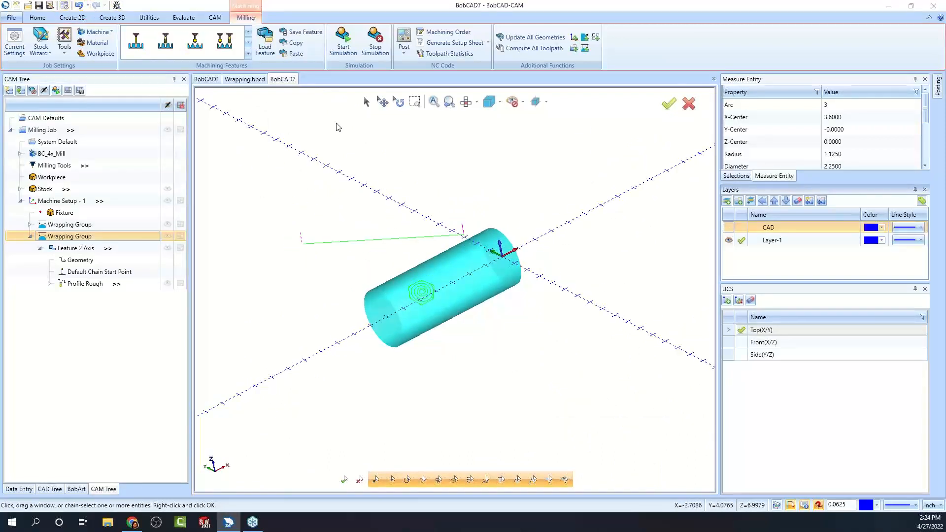
pyautogui.click(362, 87)
pyautogui.click(279, 108)
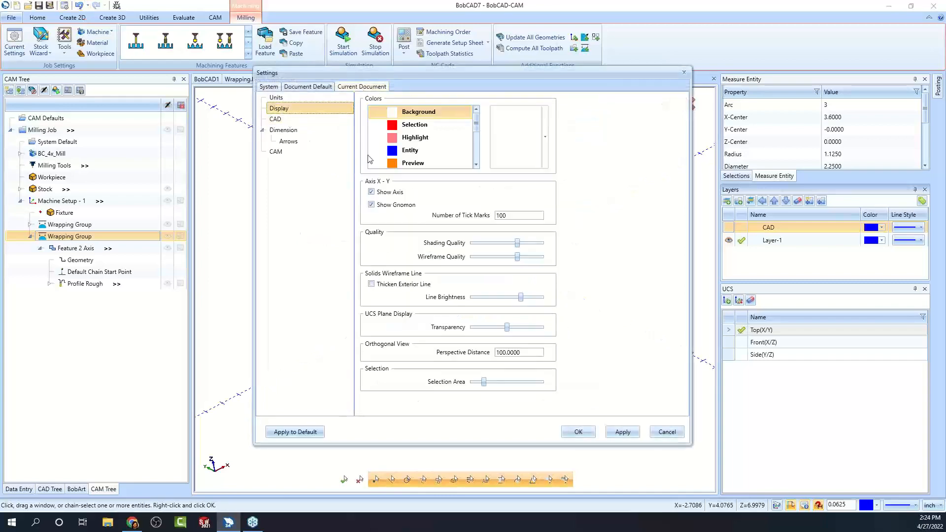
pyautogui.click(372, 192)
pyautogui.click(371, 205)
pyautogui.click(622, 432)
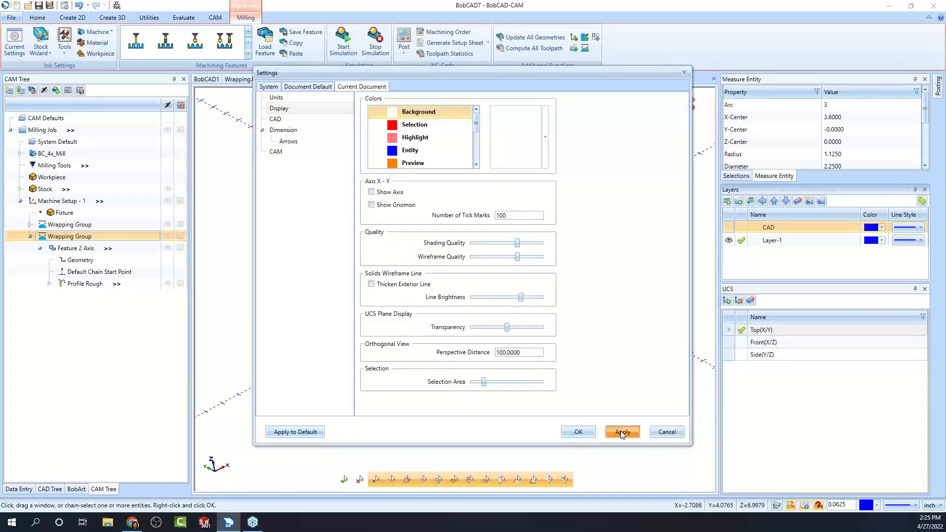
pyautogui.click(579, 432)
pyautogui.moveTo(510, 338)
pyautogui.mouseDown(button='middle')
pyautogui.moveTo(439, 320)
pyautogui.moveTo(518, 348)
pyautogui.mouseUp(button='middle')
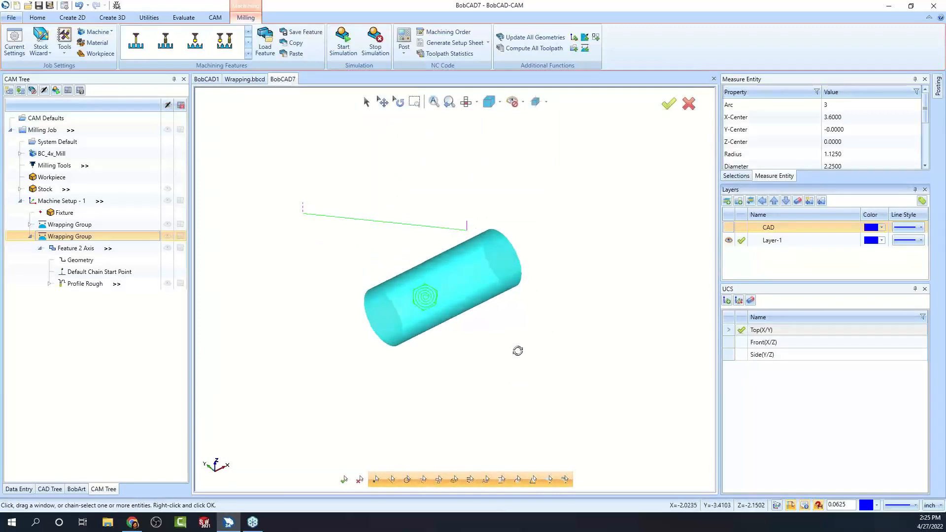
# Turn Show Toolpath as Wrapped back on for the second wrapping group and view the toolpath from the top.
pyautogui.doubleClick(89, 242)
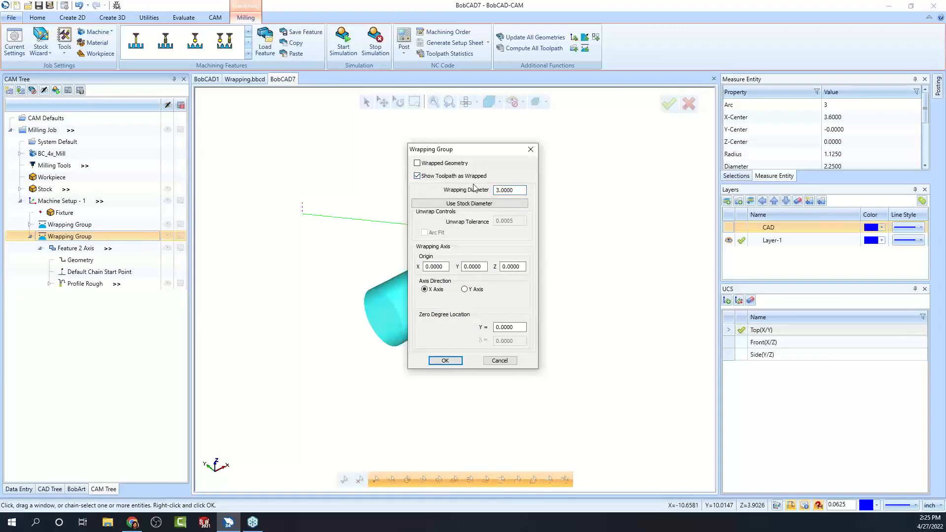
pyautogui.click(445, 360)
pyautogui.moveTo(522, 348); pyautogui.dragTo(535, 311, button='middle')
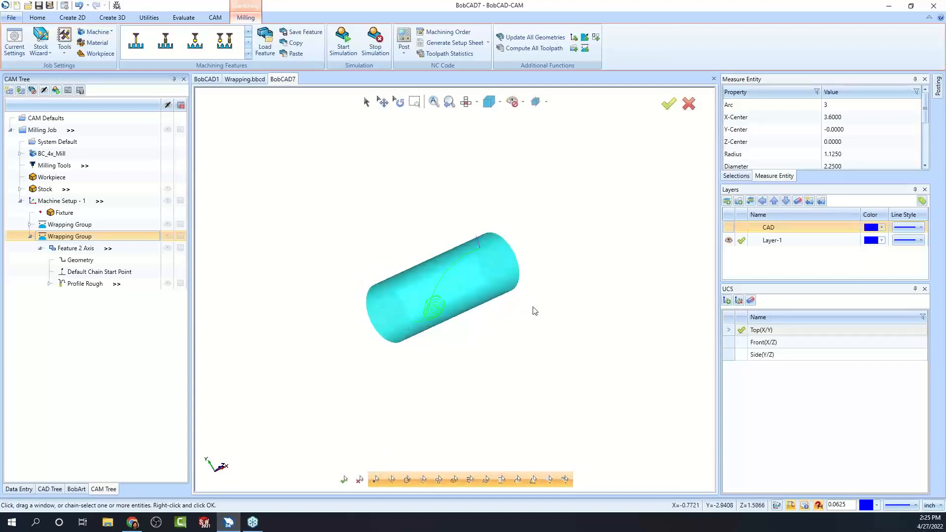
pyautogui.click(466, 102)
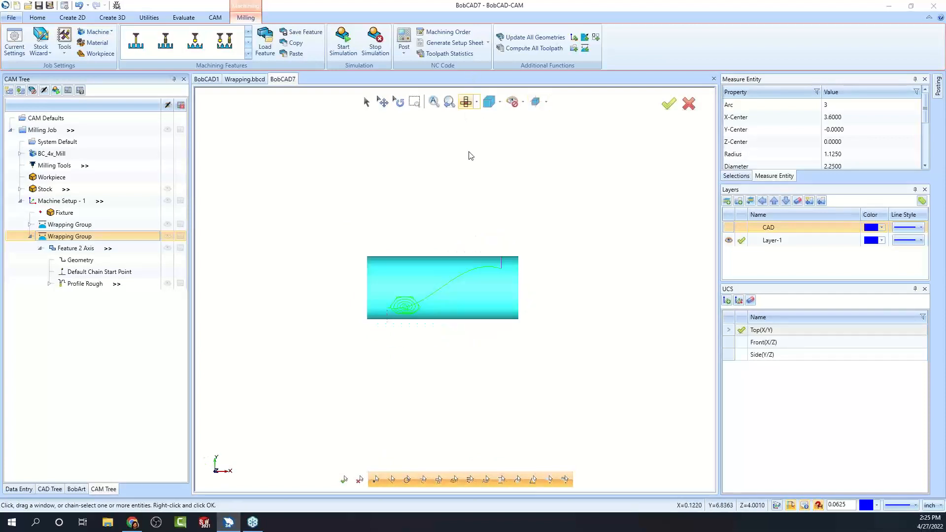
# Add a third wrapping group to Machine Setup - 1 with Wrapped Geometry off, wrapping diameter 3.0000 and the X axis direction.
pyautogui.rightClick(78, 201)
pyautogui.moveTo(165, 441)
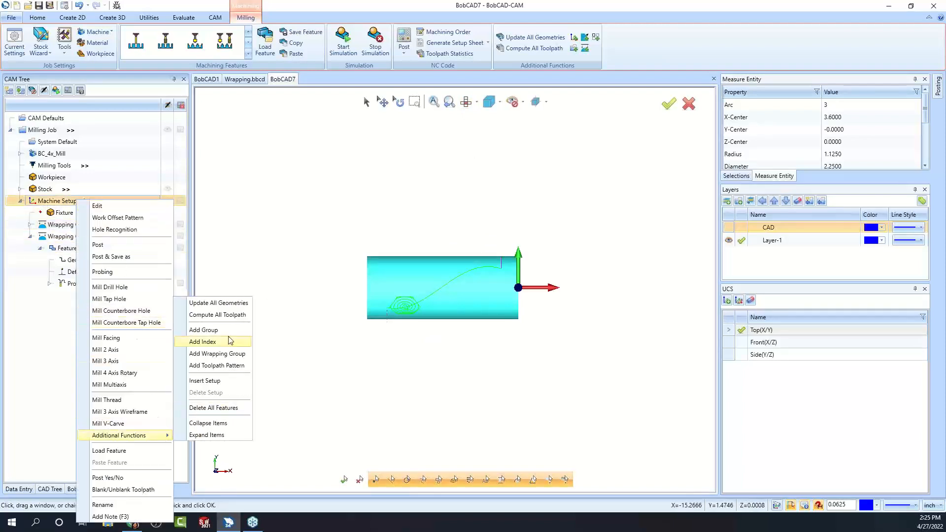
pyautogui.click(224, 354)
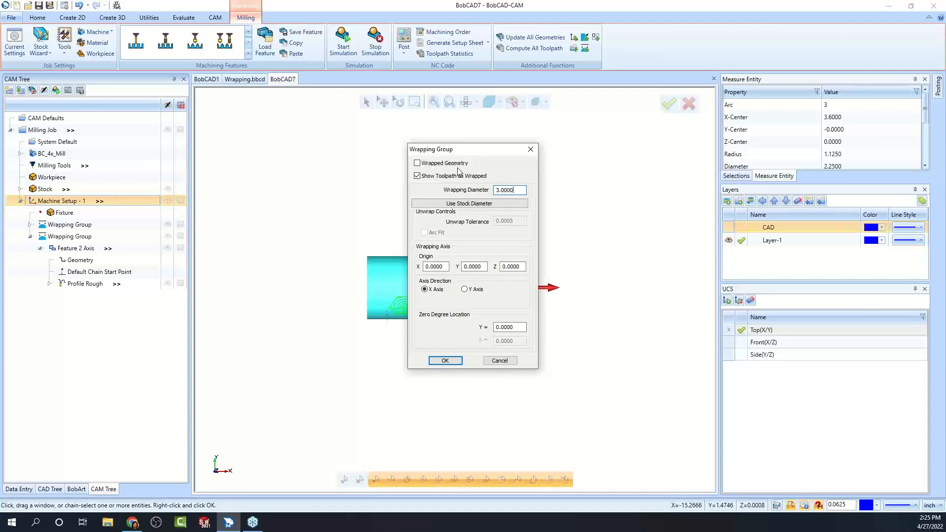
pyautogui.click(444, 361)
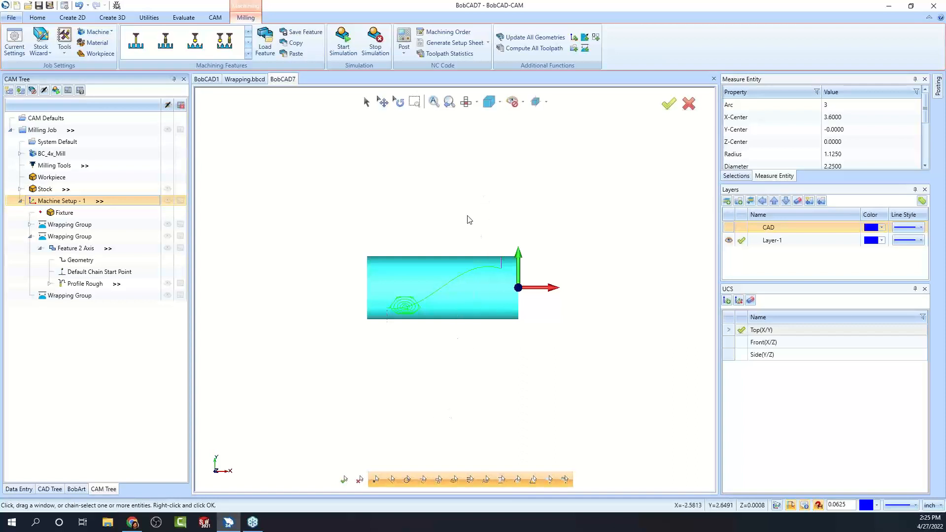
pyautogui.moveTo(526, 351); pyautogui.dragTo(522, 309, button='middle')
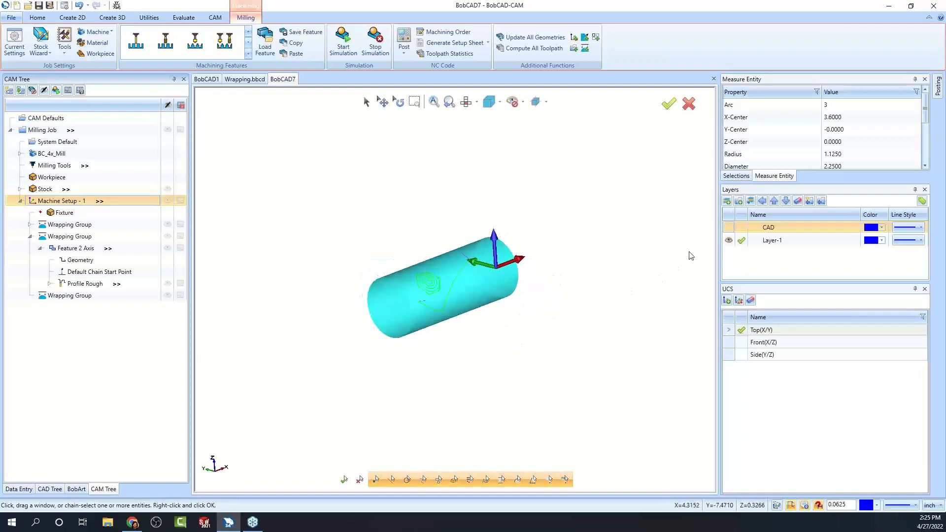
# Show the CAD layer again and inspect the line and the hexagon pockets on the part.
pyautogui.click(729, 227)
pyautogui.moveTo(571, 267); pyautogui.dragTo(205, 403, button='middle')
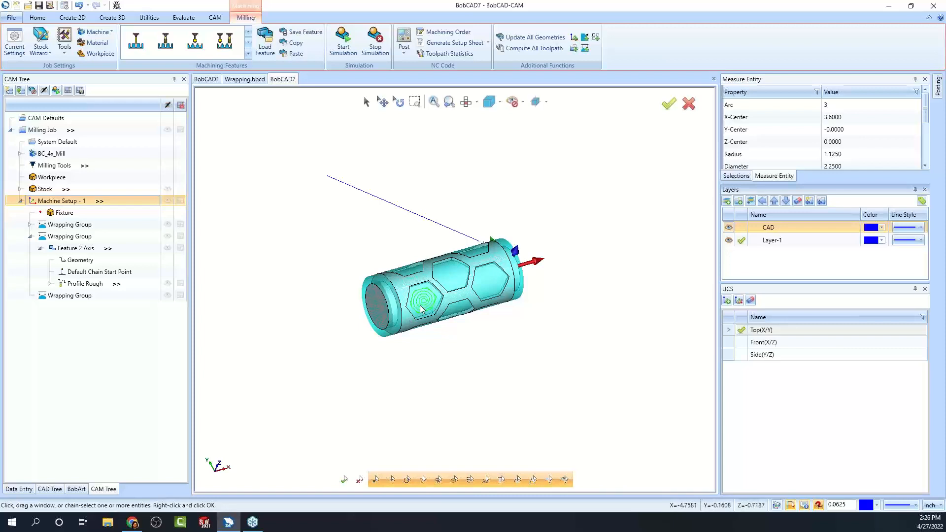
pyautogui.moveTo(616, 352); pyautogui.dragTo(508, 300, button='middle')
# Backplot the Profile Rough operation partway and examine the tool's orientation against the cylinder in the end-on view.
pyautogui.rightClick(82, 284)
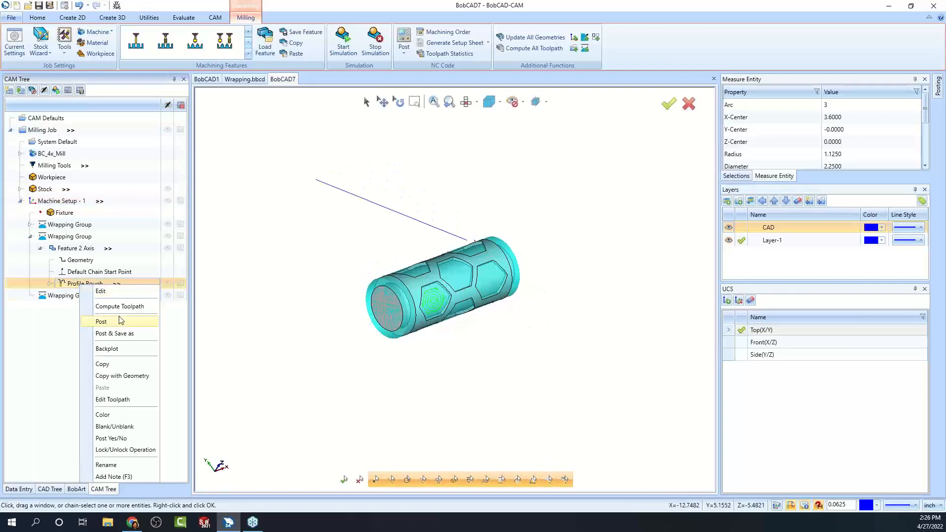
pyautogui.click(114, 349)
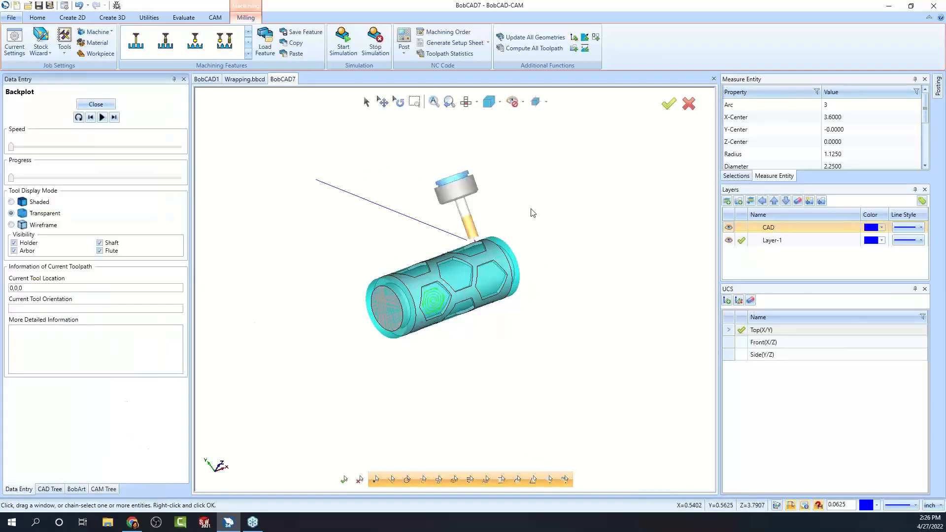
pyautogui.click(477, 102)
pyautogui.click(587, 224)
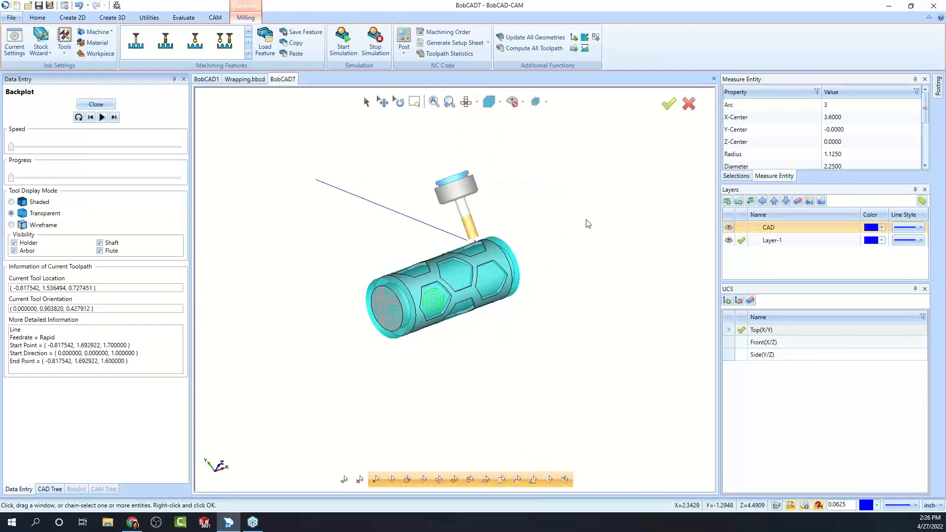
pyautogui.press('t')
pyautogui.press('l')
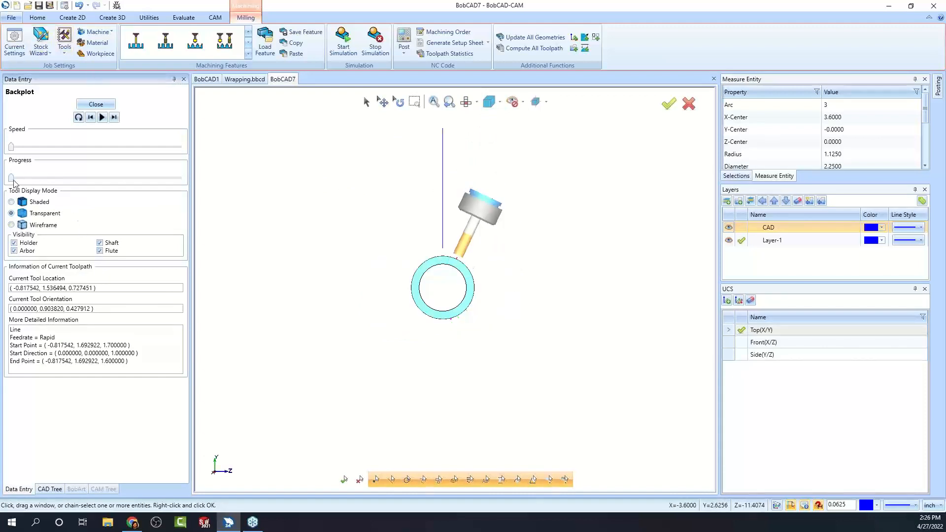
pyautogui.moveTo(20, 180); pyautogui.dragTo(79, 177)
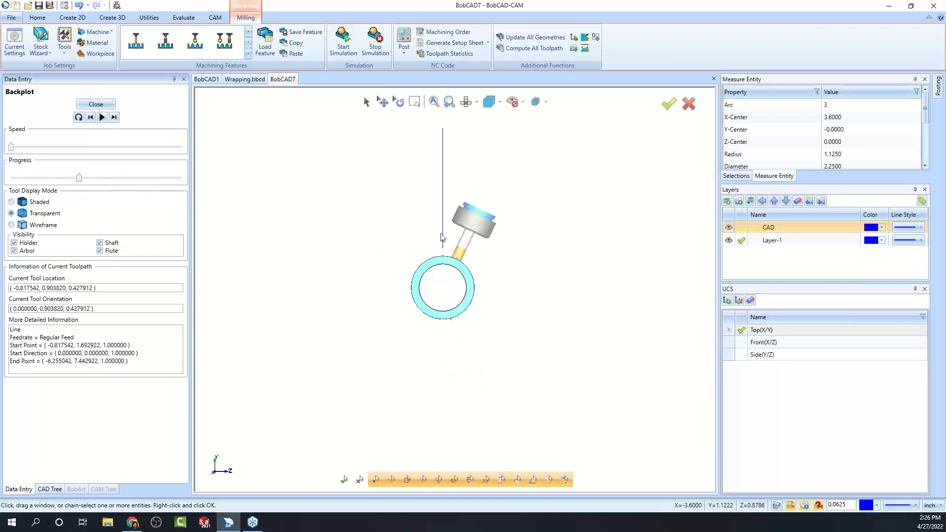
pyautogui.scroll(3, 465, 263)
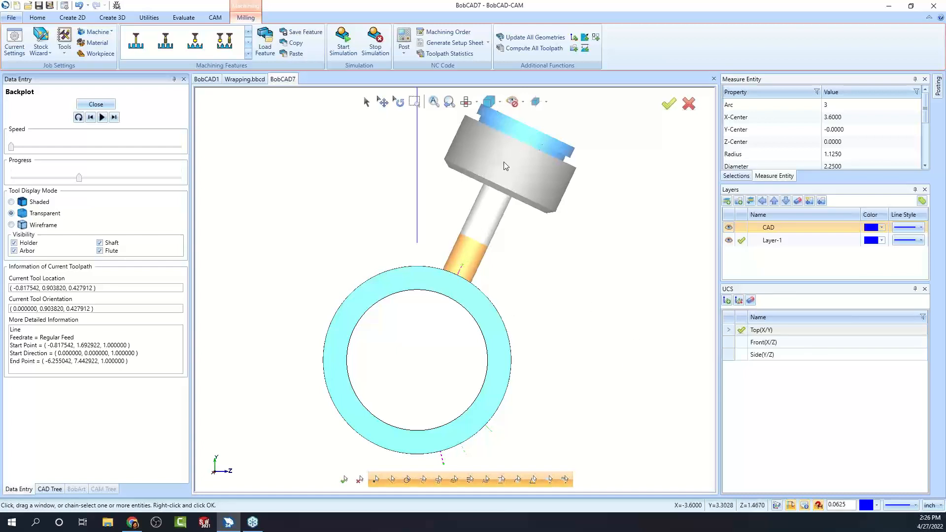
# View the backplotted tool against the cylinder in isometric view, close the backplot and inspect the hexagon pocket toolpath.
pyautogui.scroll(-2, 442, 302)
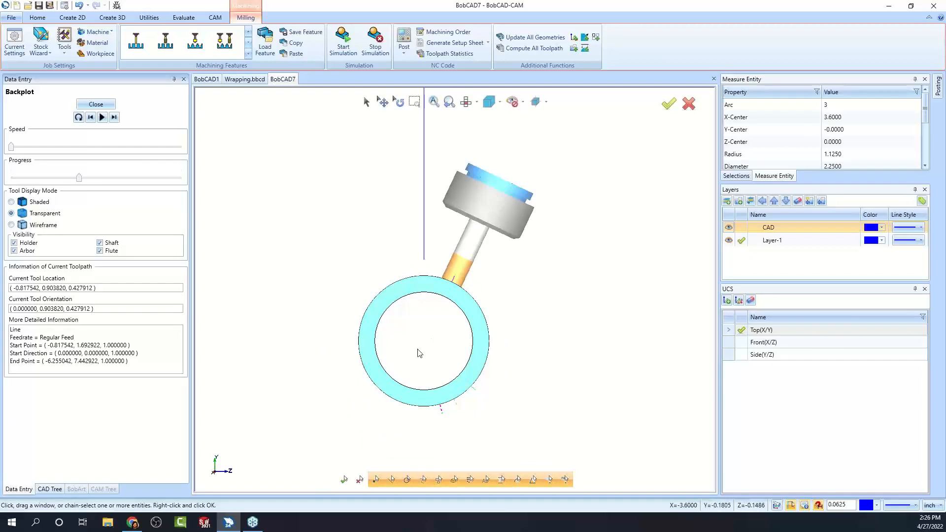
pyautogui.moveTo(336, 317); pyautogui.dragTo(547, 353, button='middle')
pyautogui.scroll(-3, 464, 307)
pyautogui.click(466, 102)
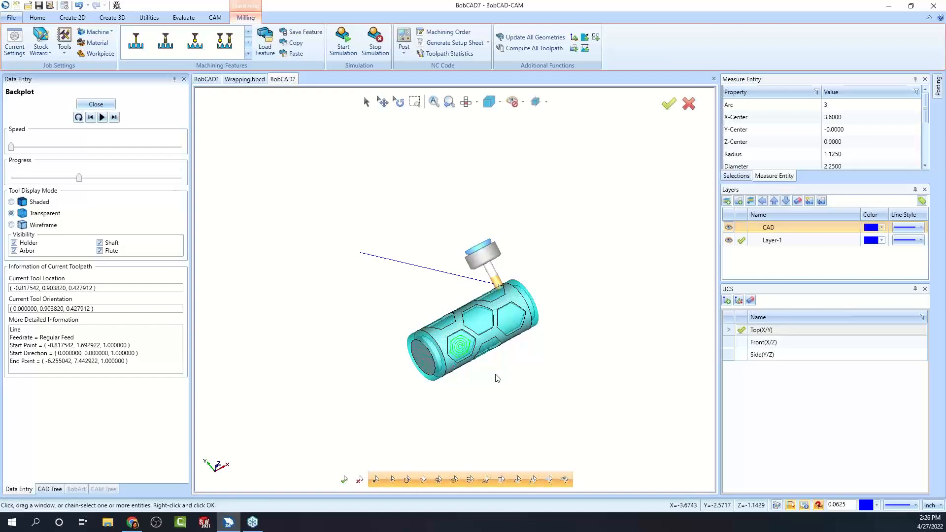
pyautogui.click(466, 102)
pyautogui.scroll(4, 522, 301)
pyautogui.click(96, 104)
pyautogui.moveTo(477, 268); pyautogui.dragTo(560, 380, button='middle')
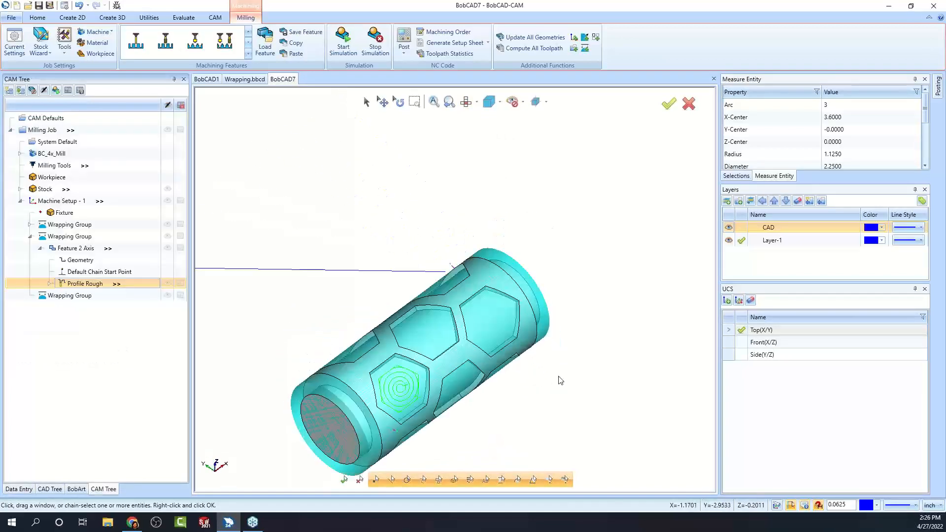
pyautogui.moveTo(563, 371); pyautogui.dragTo(491, 173, button='middle')
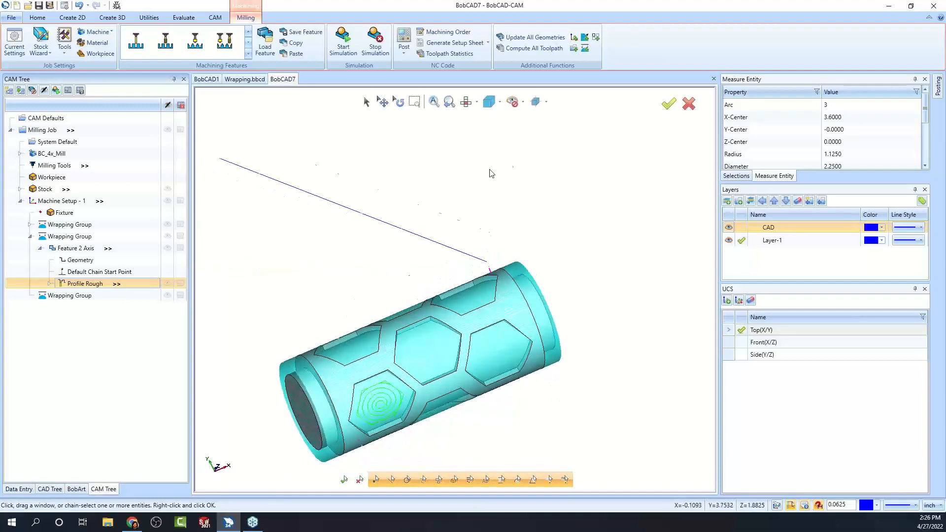
pyautogui.scroll(-2, 491, 174)
pyautogui.scroll(2, 464, 292)
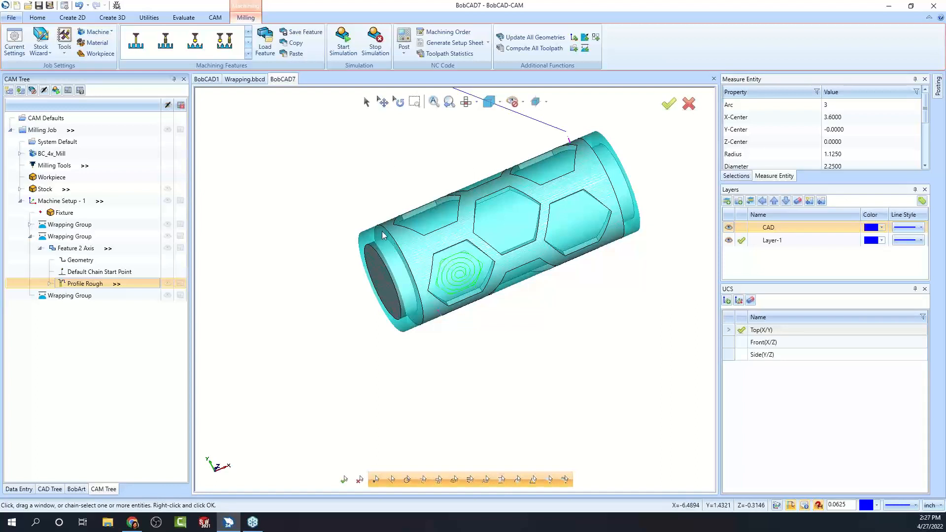
# Delete all three wrapping groups from Machine Setup - 1.
pyautogui.click(30, 237)
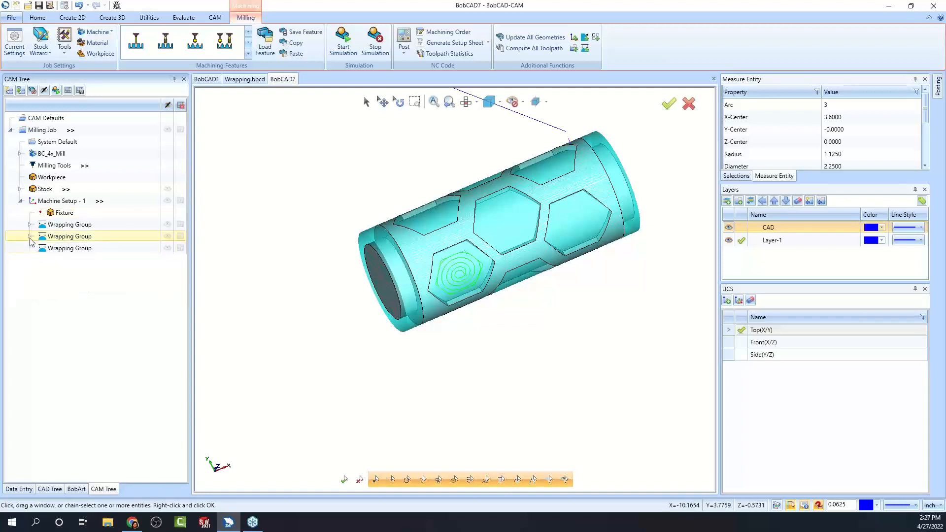
pyautogui.click(62, 250)
pyautogui.press('Delete')
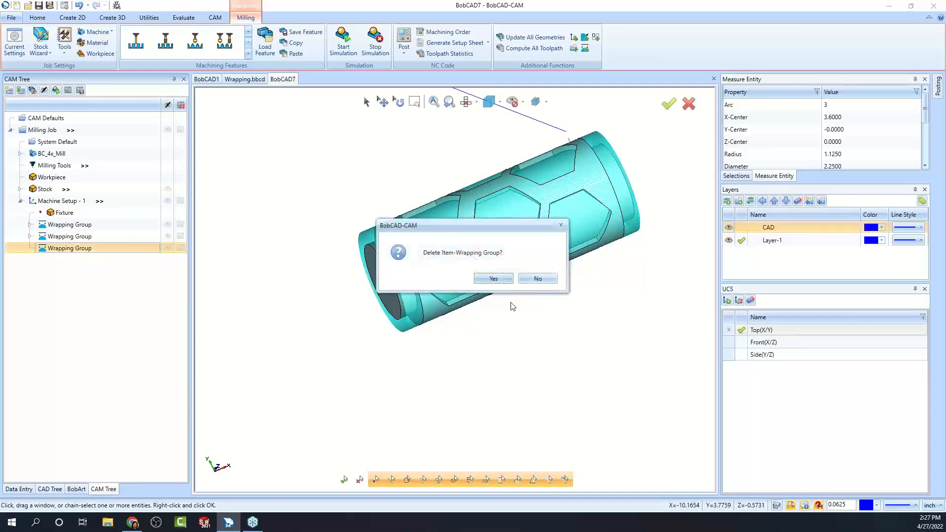
pyautogui.click(493, 279)
pyautogui.press('Delete')
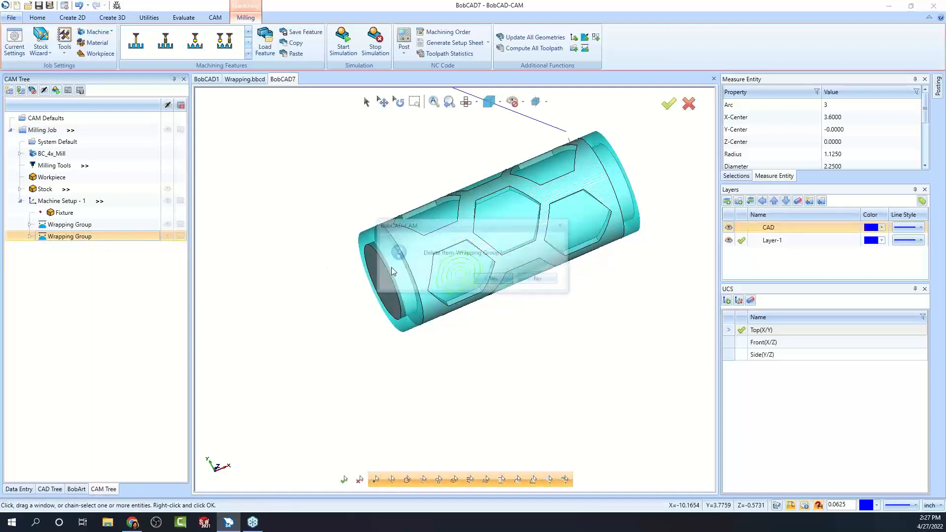
pyautogui.click(495, 279)
pyautogui.click(79, 225)
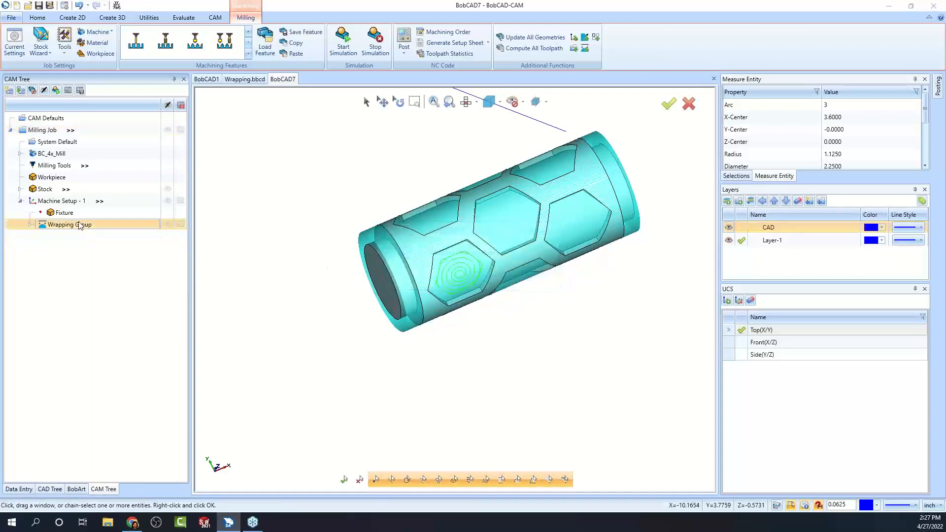
pyautogui.press('Delete')
pyautogui.click(493, 279)
# Measure the circular edge on the near end face of the cylinder with Measure One.
pyautogui.moveTo(487, 313); pyautogui.dragTo(494, 297, button='middle')
pyautogui.click(183, 17)
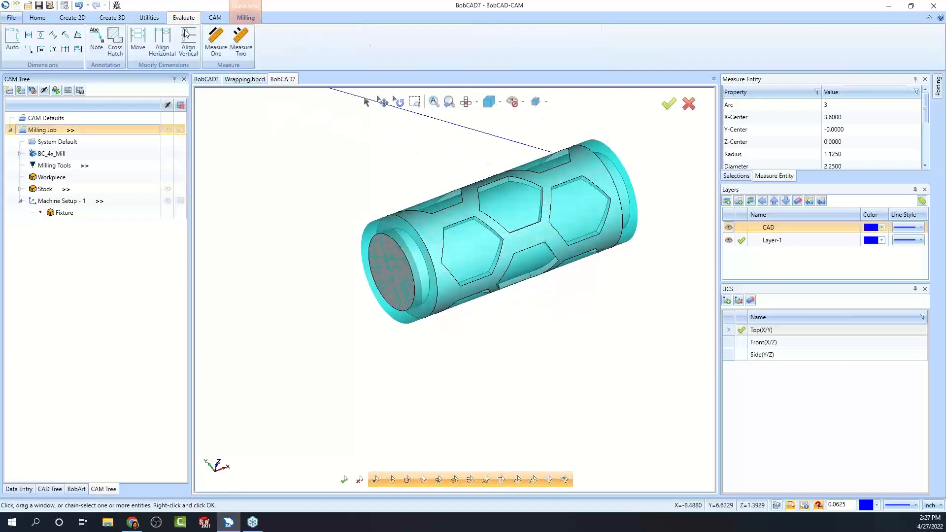
pyautogui.click(216, 42)
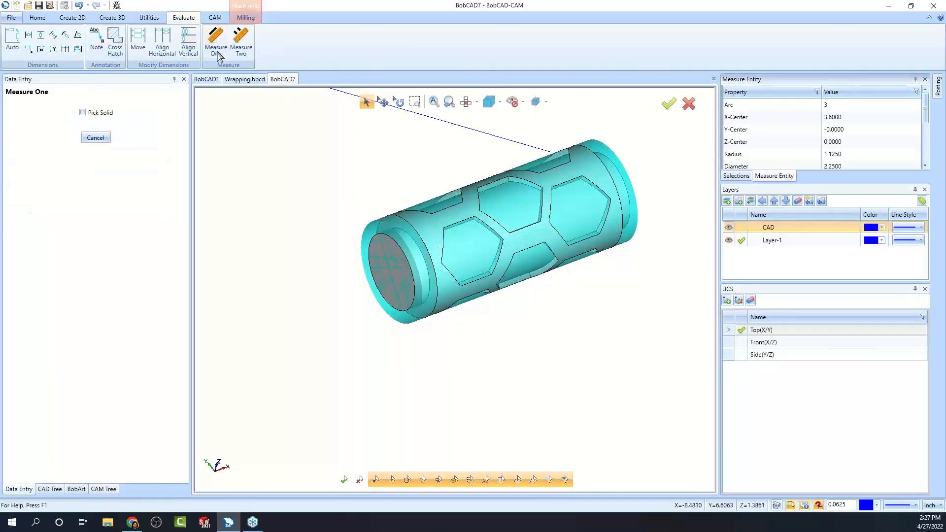
pyautogui.click(392, 238)
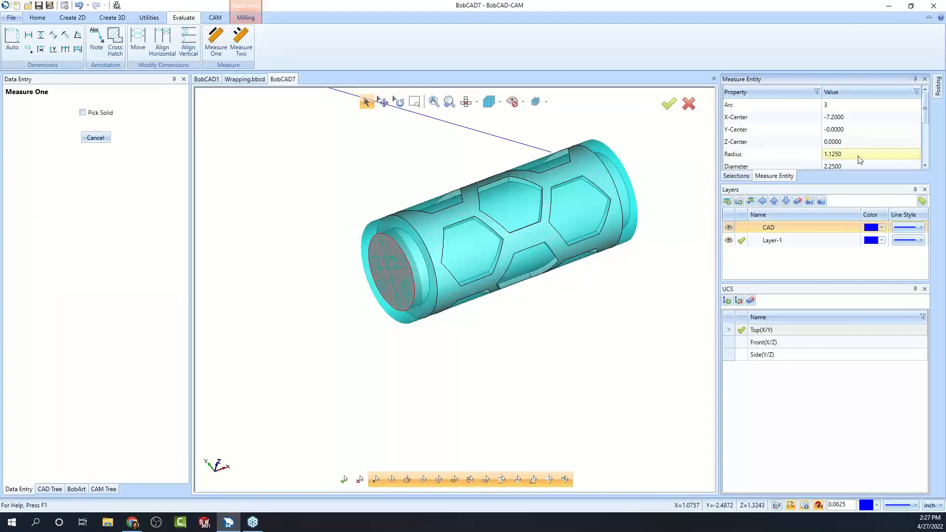
pyautogui.click(95, 137)
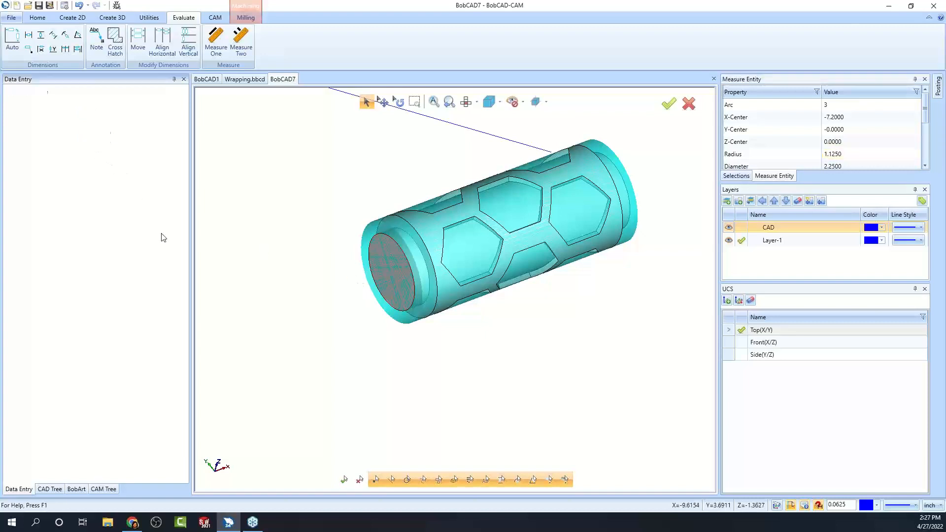
pyautogui.click(103, 489)
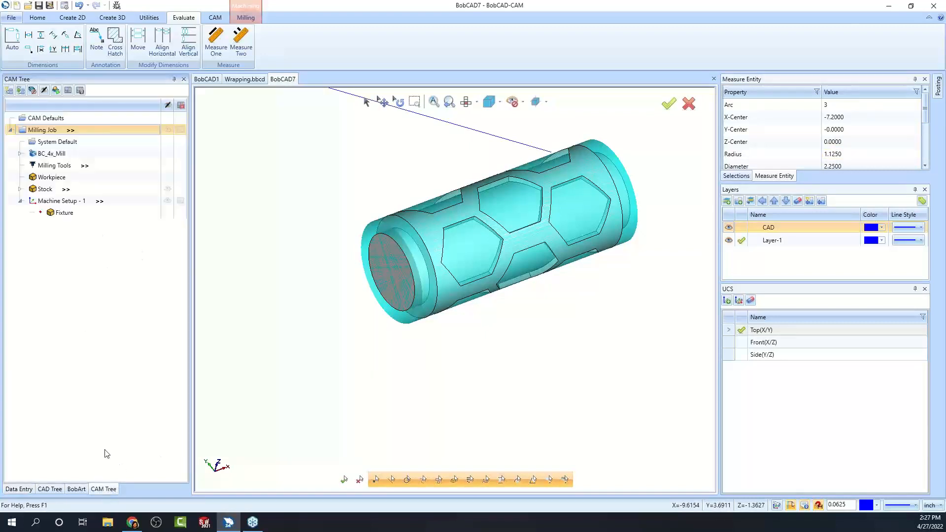
pyautogui.rightClick(65, 201)
pyautogui.moveTo(145, 434)
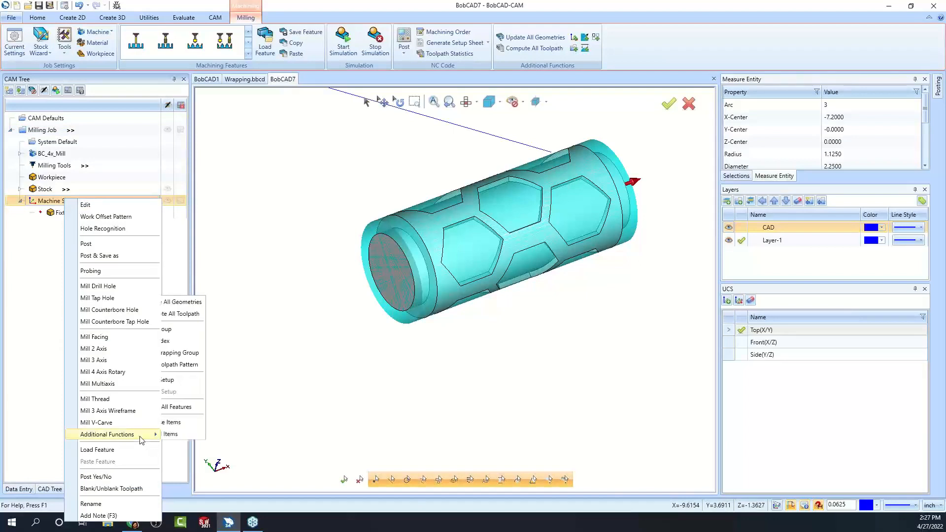
pyautogui.click(43, 330)
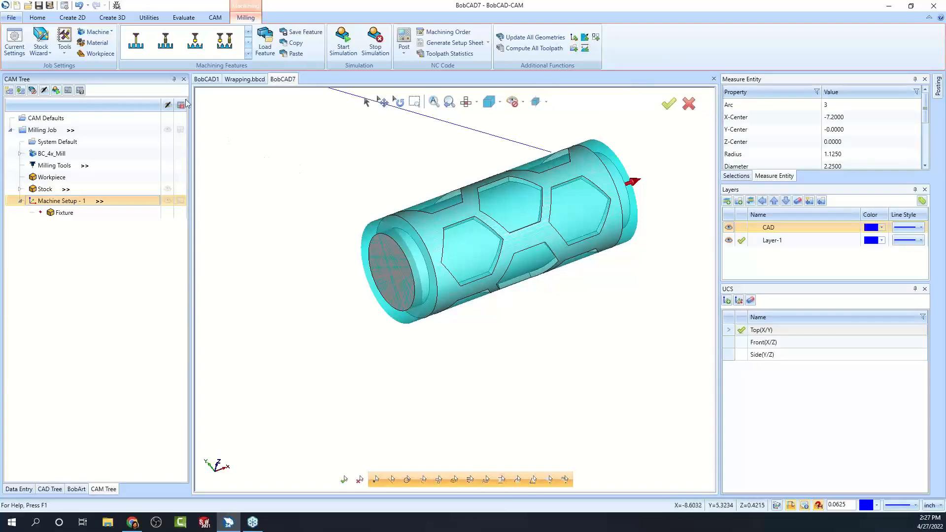
# Open the Customize Ribbon page of the system settings and expand the CAM entry.
pyautogui.click(64, 6)
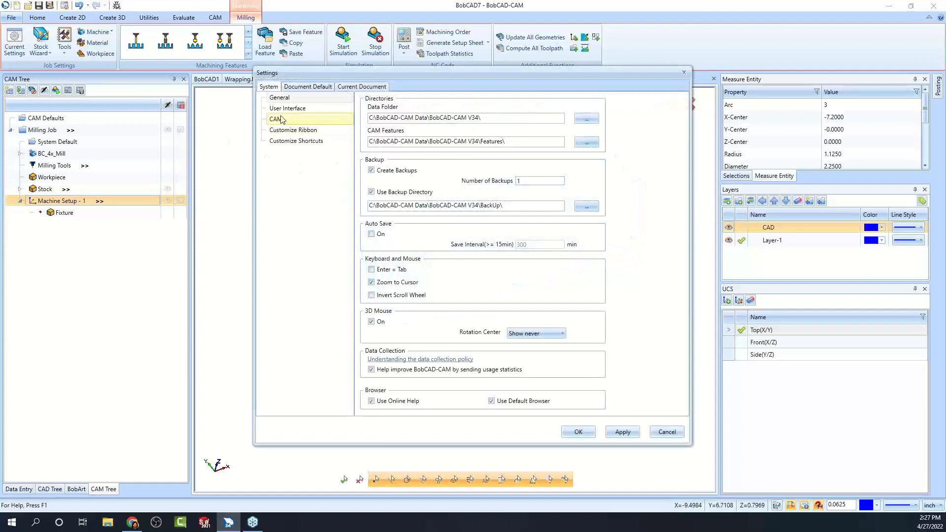
pyautogui.click(288, 109)
pyautogui.click(294, 130)
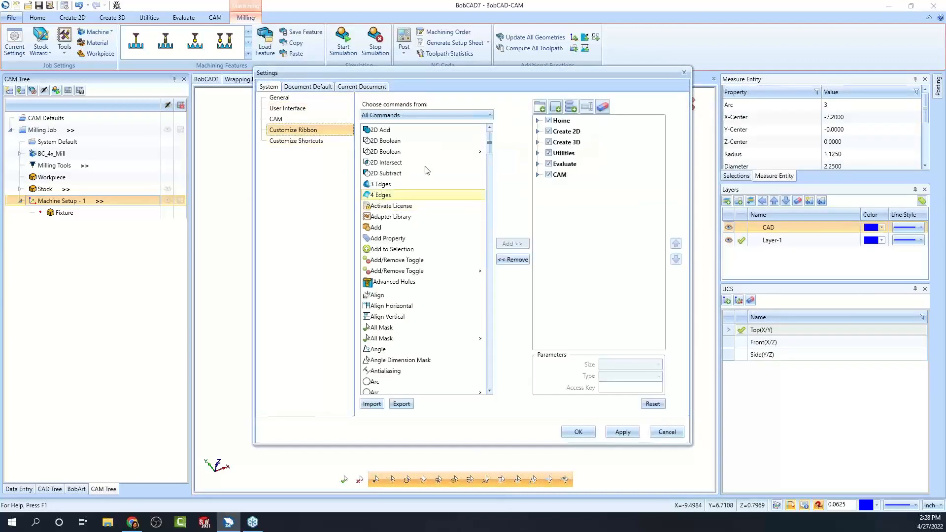
pyautogui.click(538, 174)
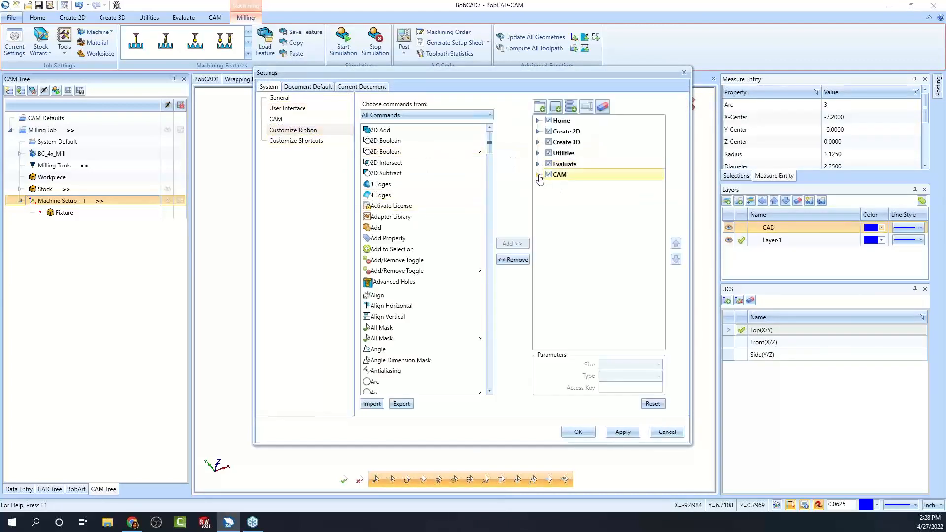
pyautogui.moveTo(562, 72); pyautogui.dragTo(560, 102)
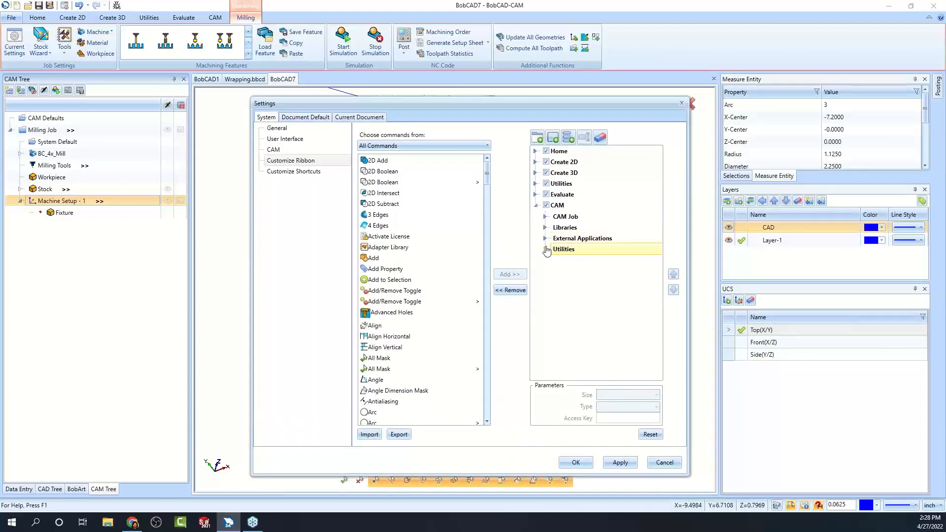
# Examine the commands in the Utilities, External Applications, Libraries and CAM Job groups of the CAM ribbon entry.
pyautogui.click(545, 217)
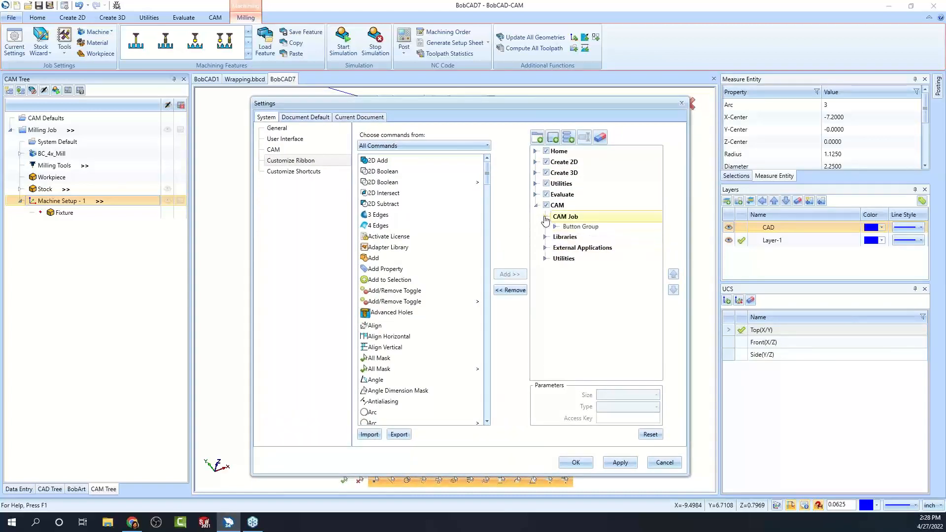
pyautogui.click(545, 217)
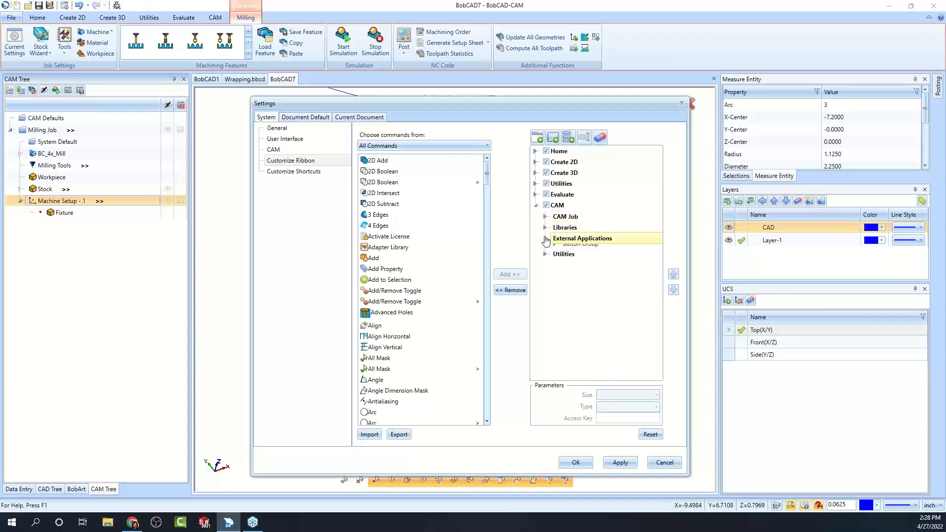
pyautogui.click(545, 250)
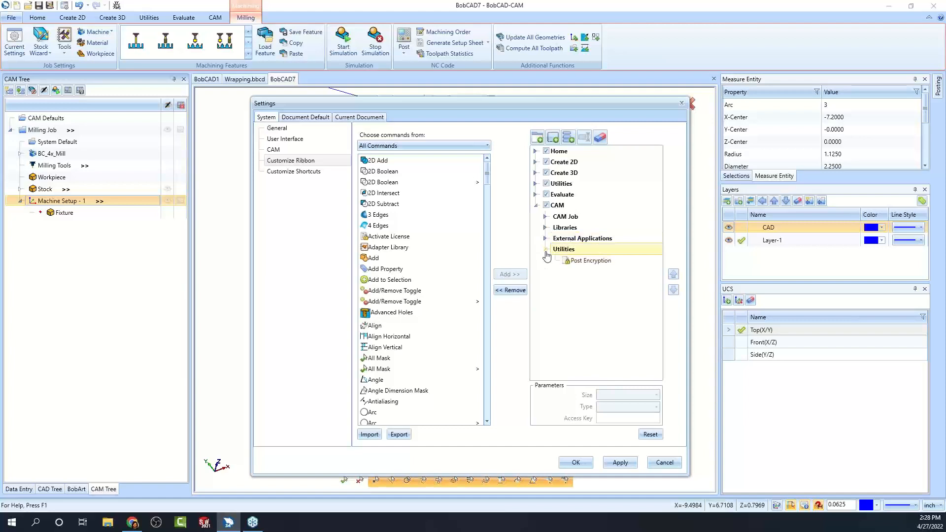
pyautogui.click(546, 249)
pyautogui.click(546, 239)
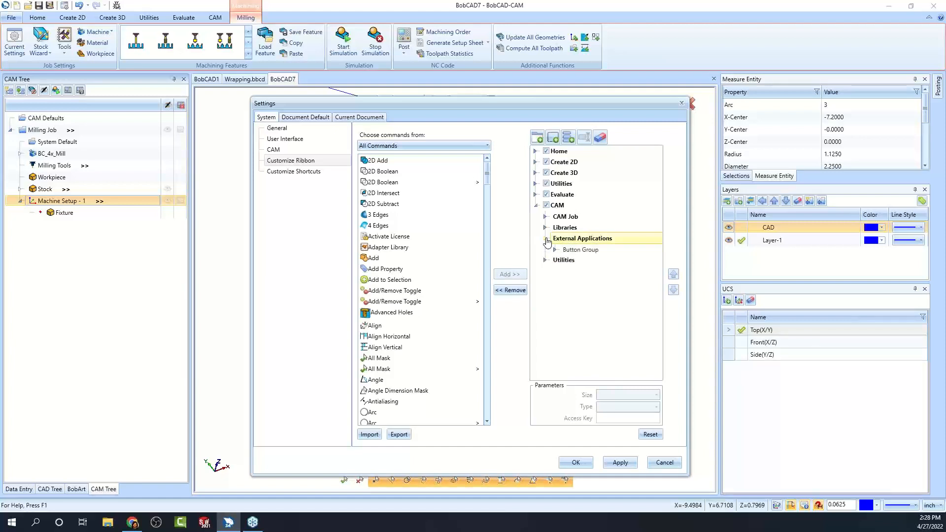
pyautogui.click(556, 250)
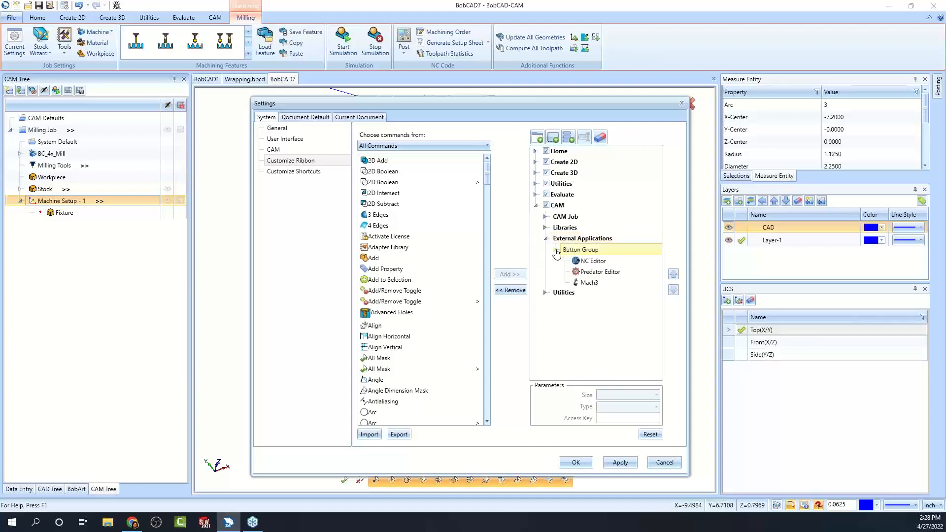
pyautogui.click(556, 250)
pyautogui.click(545, 228)
pyautogui.click(555, 239)
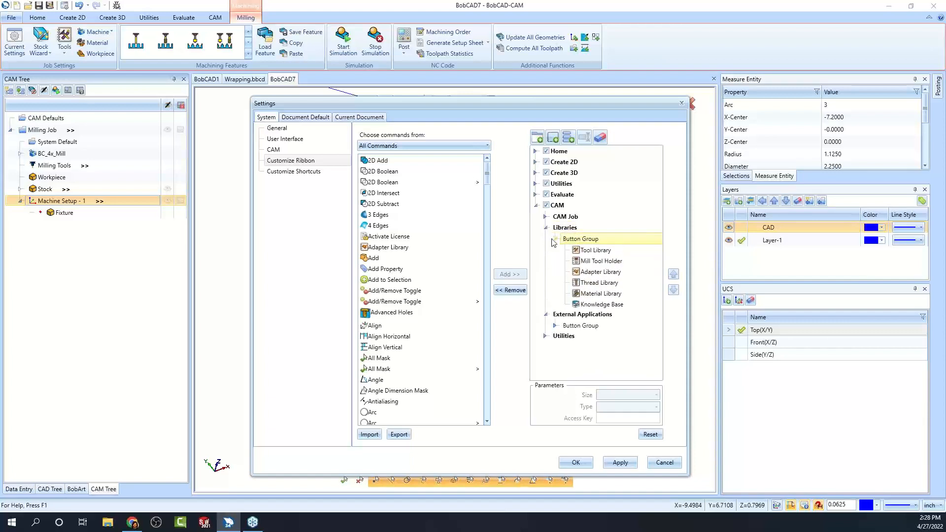
pyautogui.click(546, 227)
pyautogui.click(546, 217)
pyautogui.click(556, 228)
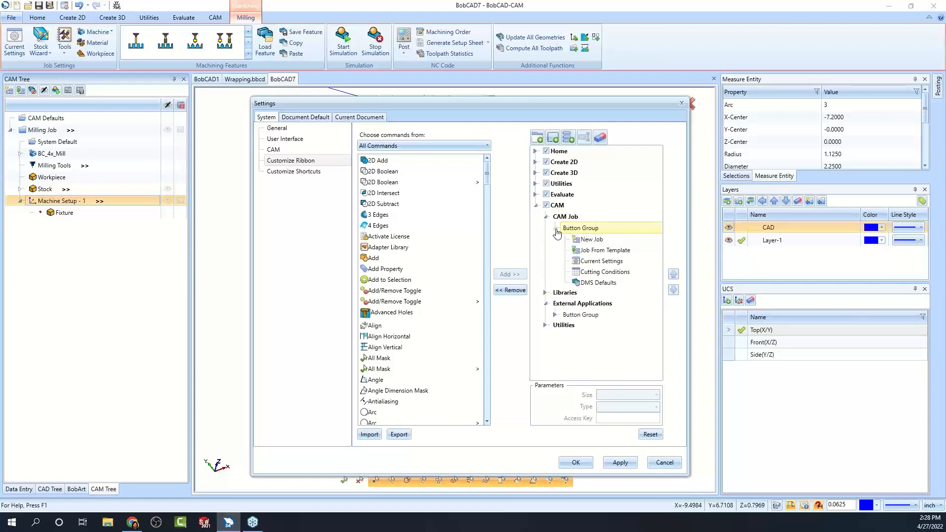
# Collapse the CAM ribbon entry and check the groups listed under Evaluate.
pyautogui.click(555, 227)
pyautogui.click(545, 217)
pyautogui.click(535, 205)
pyautogui.click(536, 194)
pyautogui.click(545, 205)
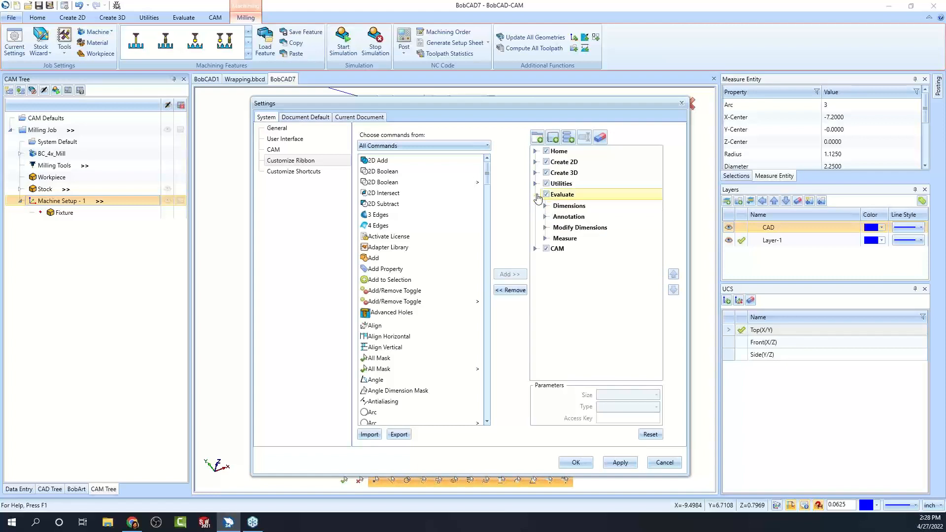
pyautogui.click(535, 194)
# Expand every group under the CAM ribbon entry, read through the listed commands and close the settings.
pyautogui.click(536, 205)
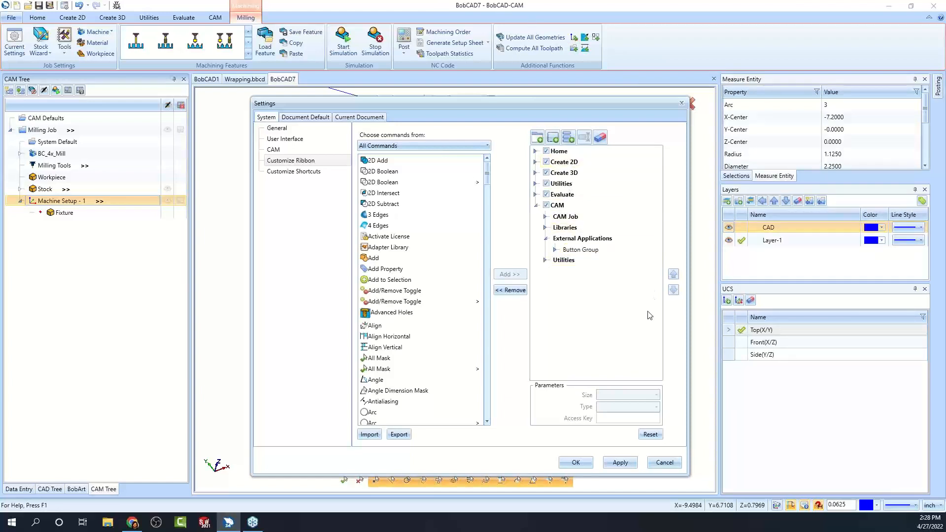
pyautogui.click(546, 260)
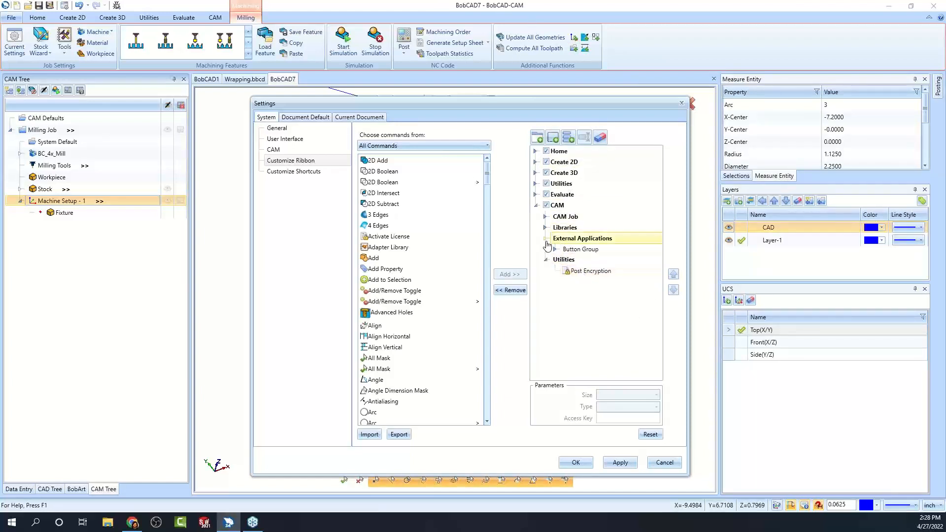
pyautogui.click(555, 250)
pyautogui.click(545, 227)
pyautogui.click(555, 239)
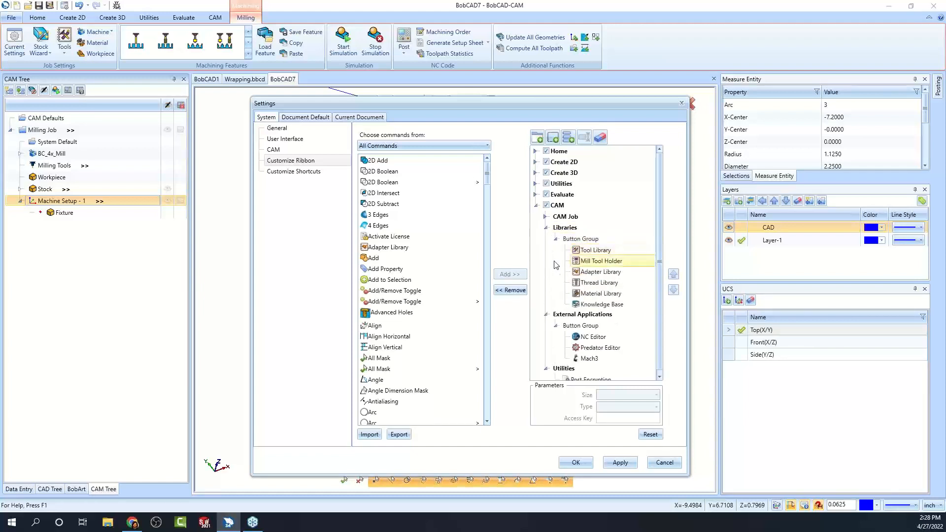
pyautogui.click(545, 216)
pyautogui.click(555, 228)
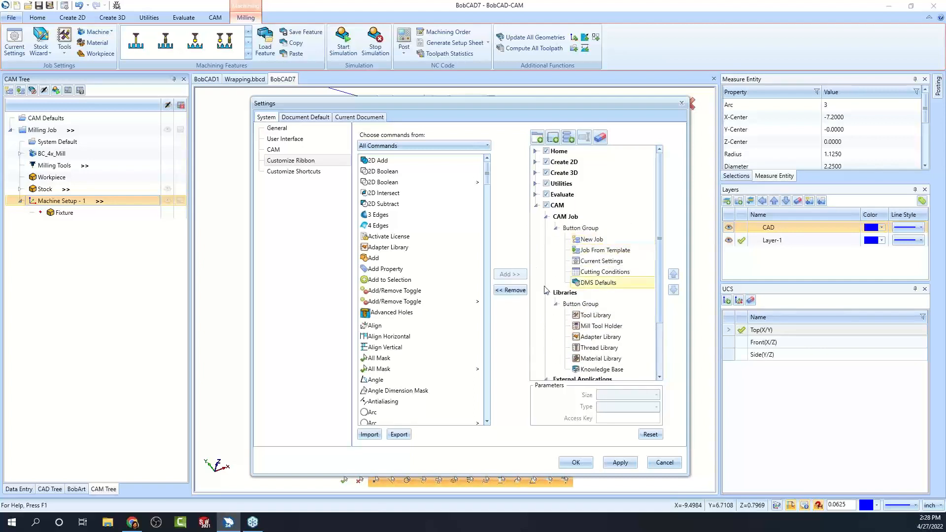
pyautogui.scroll(-5, 636, 227)
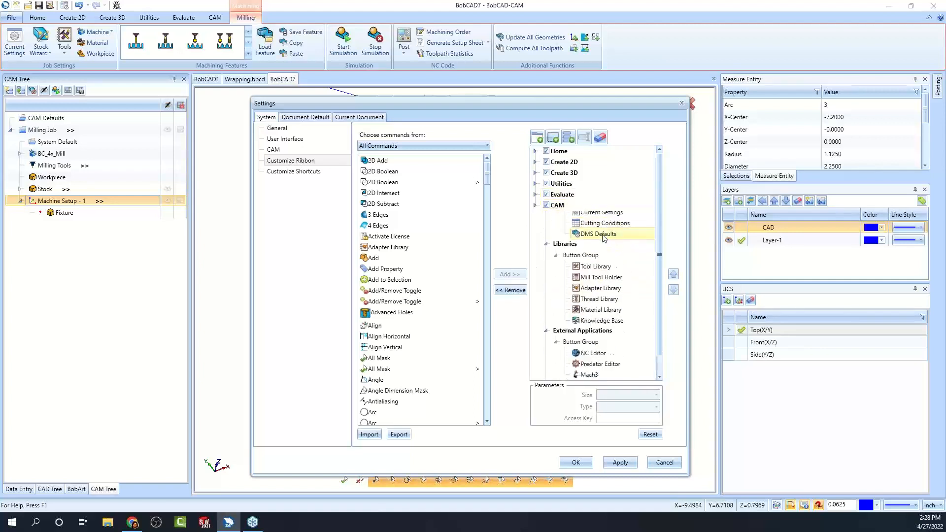
pyautogui.click(682, 104)
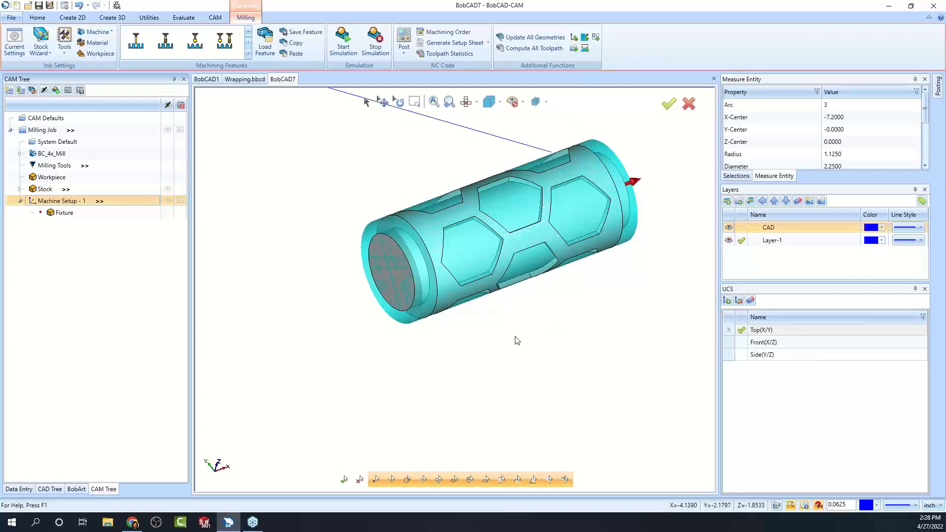
pyautogui.scroll(-2, 532, 282)
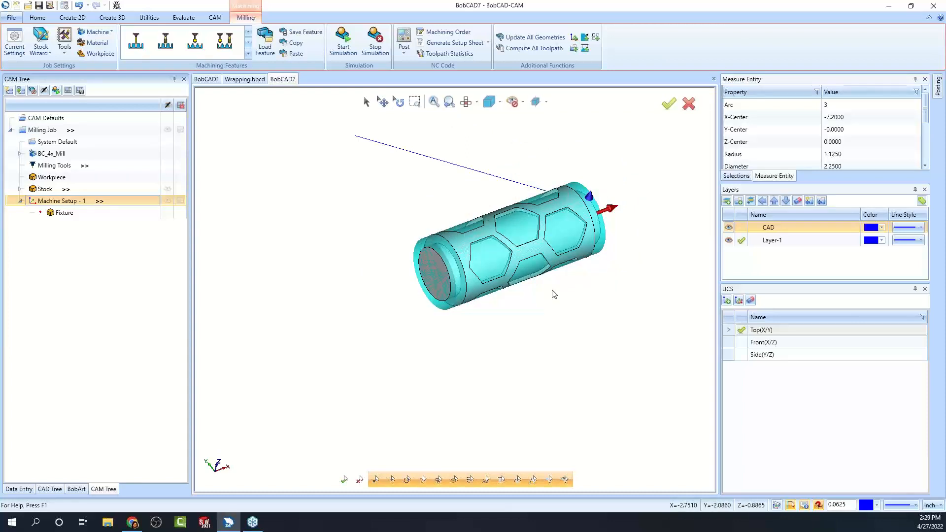
pyautogui.rightClick(72, 201)
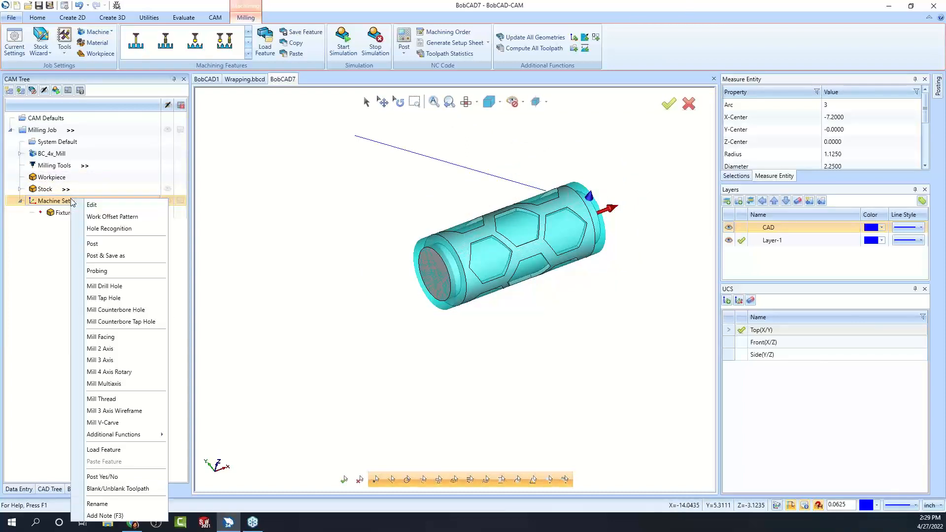
pyautogui.moveTo(140, 434)
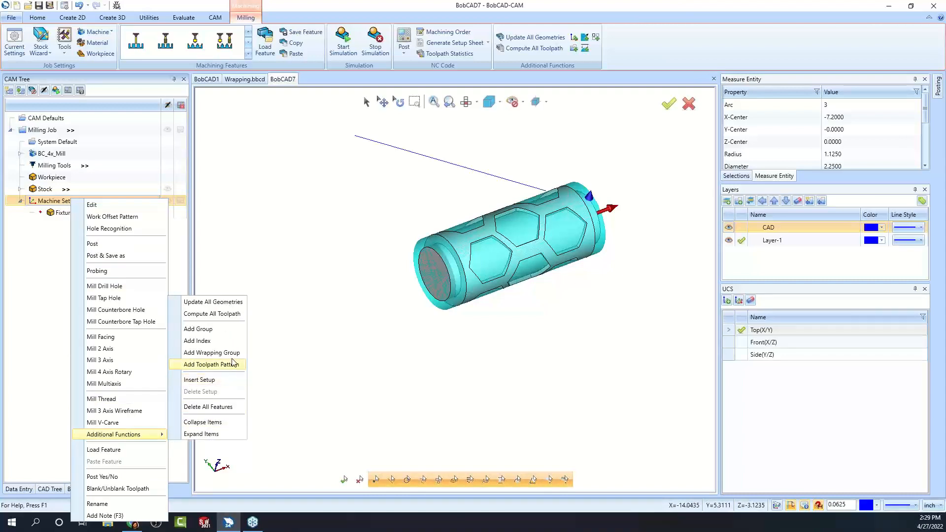
pyautogui.click(337, 296)
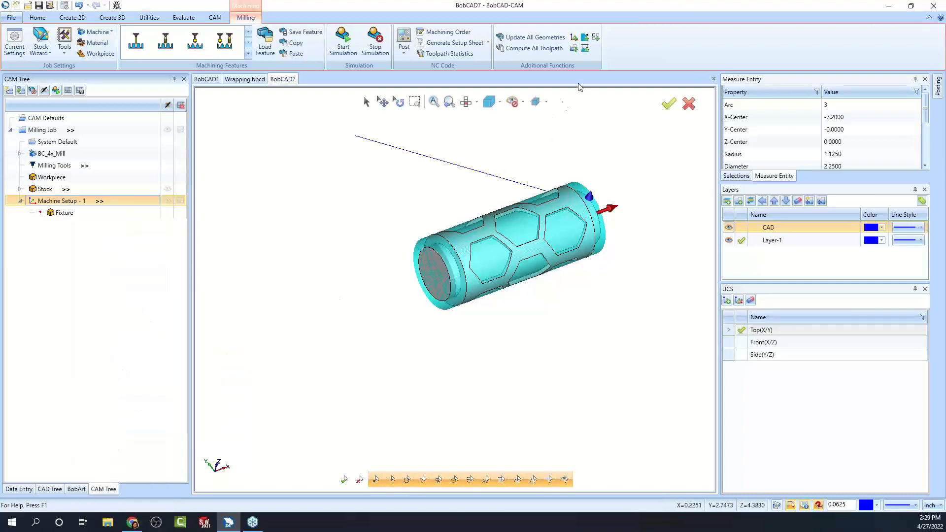
pyautogui.click(584, 50)
# Add a wrapping group to Machine Setup - 1 with wrapped geometry and a wrapping diameter of 2.25.
pyautogui.rightClick(76, 202)
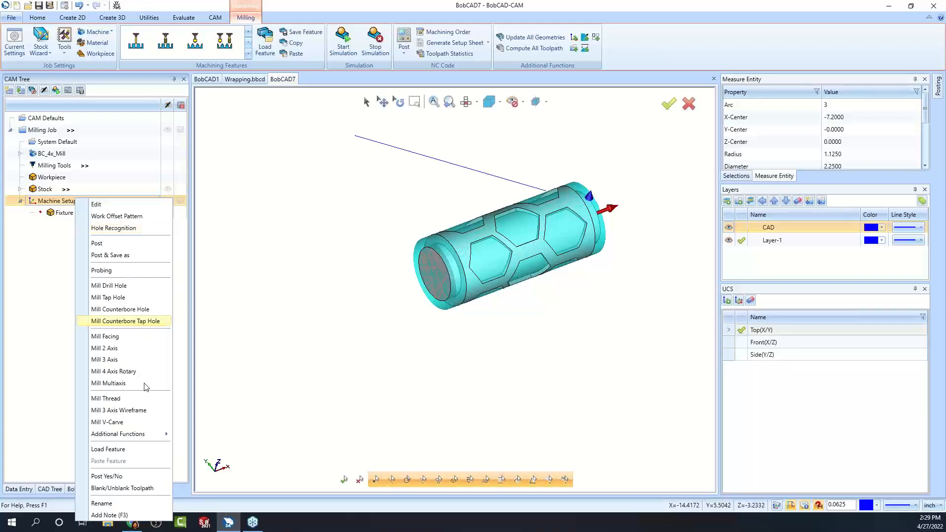
pyautogui.moveTo(128, 434)
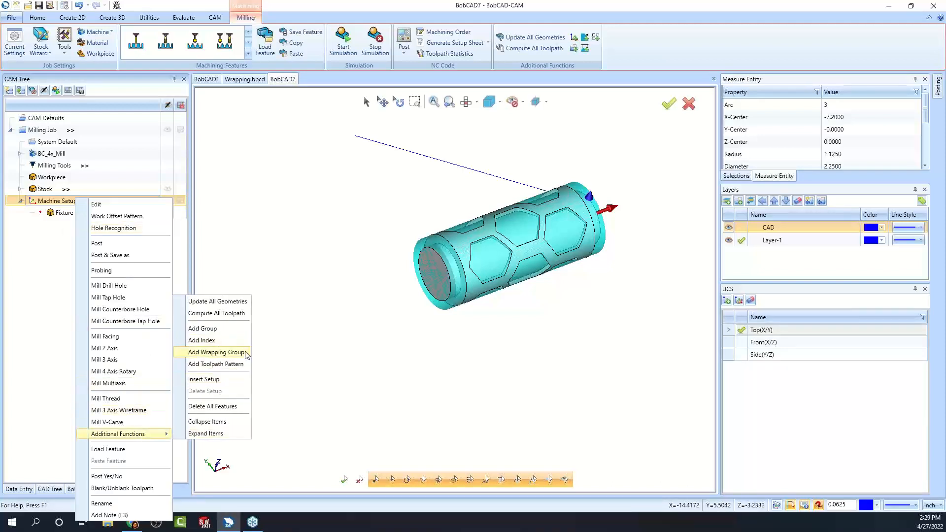
pyautogui.click(246, 353)
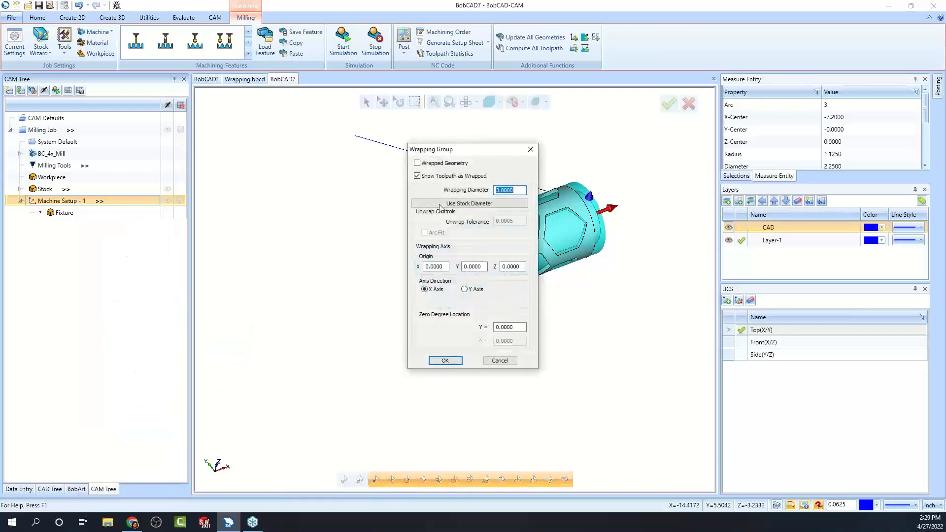
pyautogui.moveTo(474, 150); pyautogui.dragTo(314, 154)
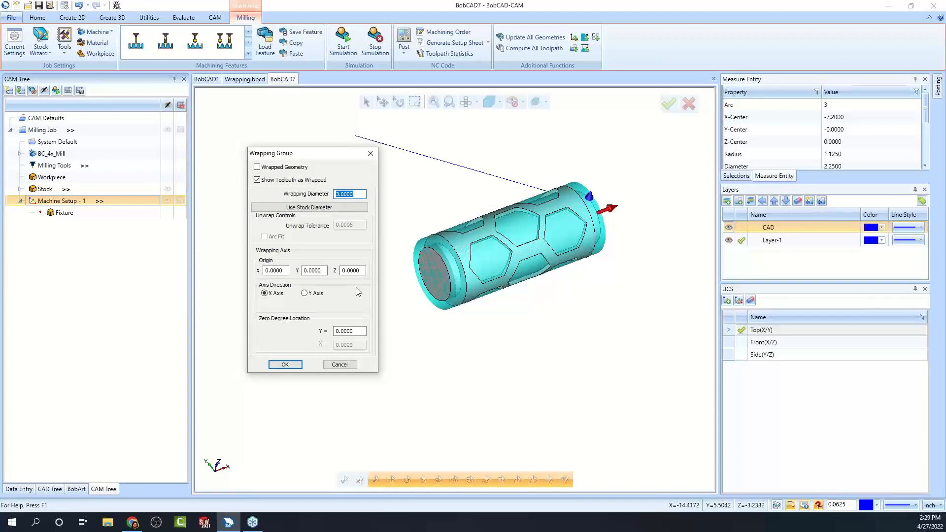
pyautogui.write('2.')
pyautogui.click(266, 170)
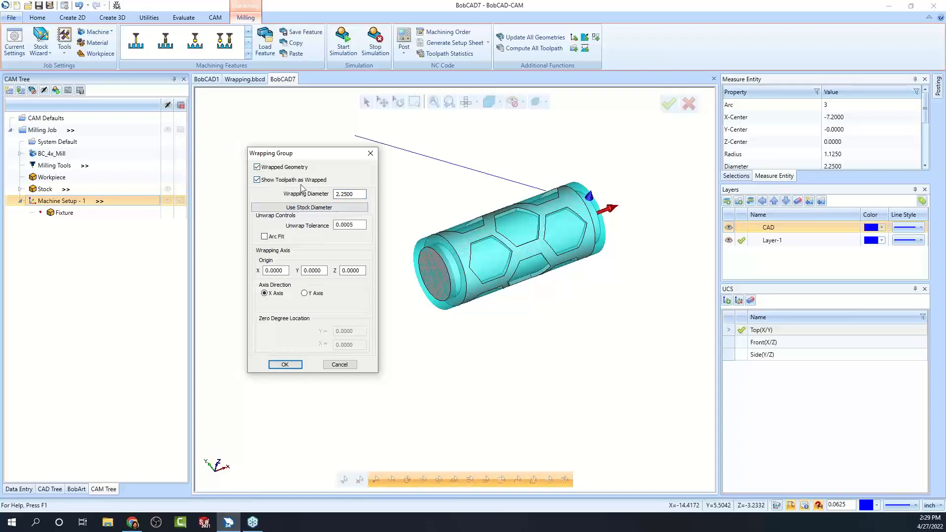
pyautogui.click(285, 364)
# Create a Mill 2 Axis feature in the wrapping group from the circular shoulder edge and pick a point on that edge as the feature bottom.
pyautogui.rightClick(82, 227)
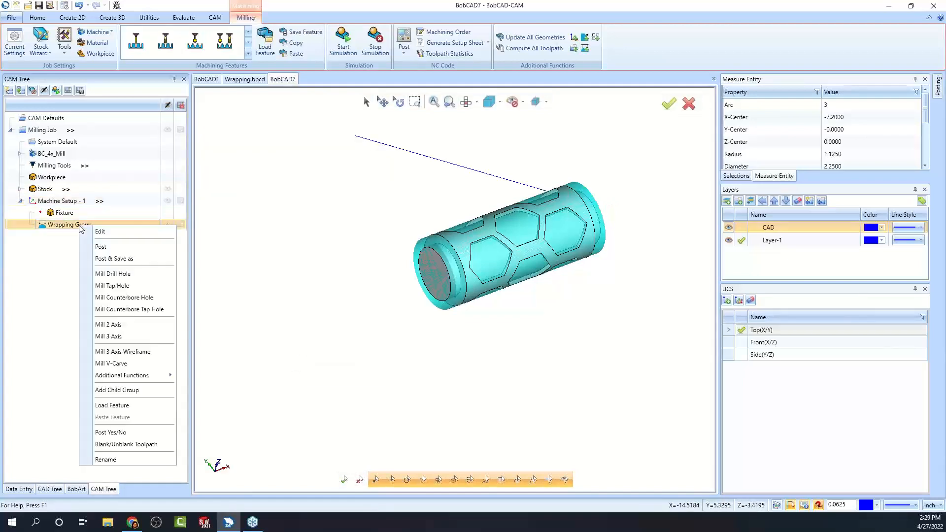
pyautogui.click(143, 329)
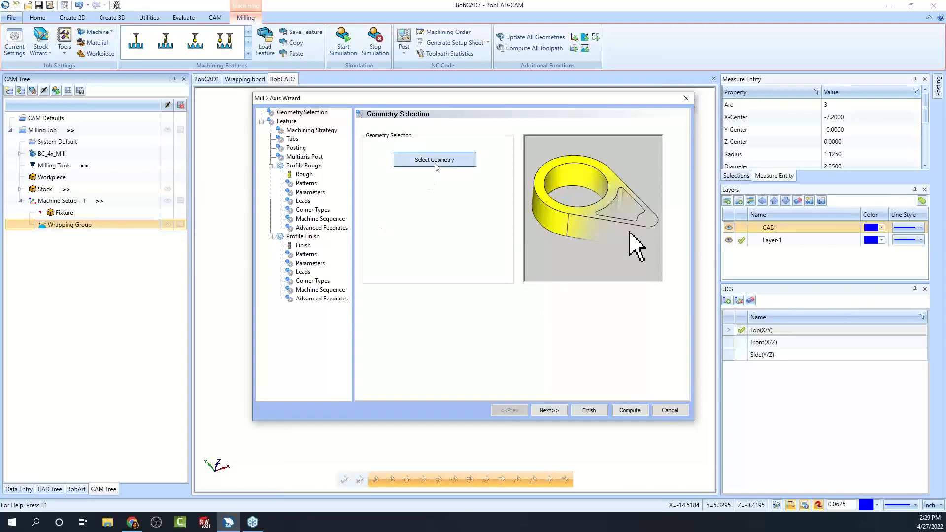
pyautogui.click(435, 160)
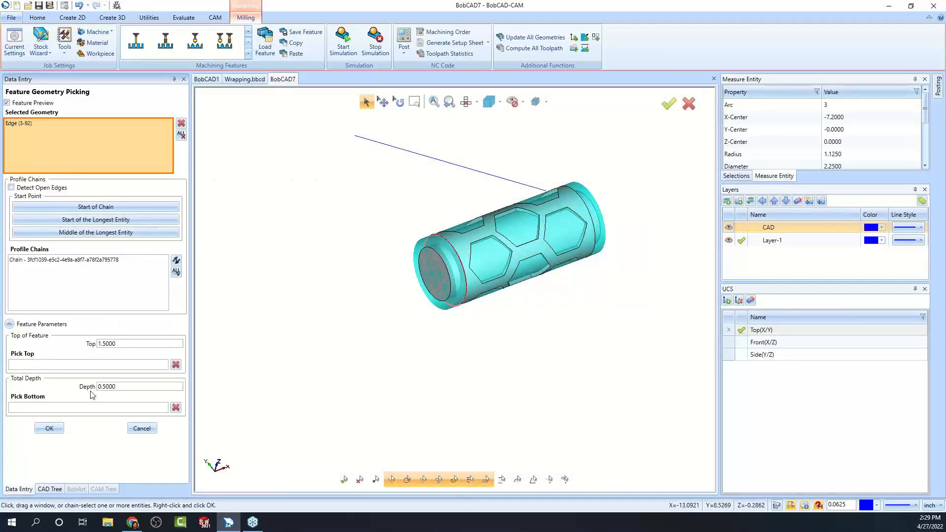
pyautogui.click(73, 263)
pyautogui.moveTo(587, 335); pyautogui.dragTo(463, 291, button='middle')
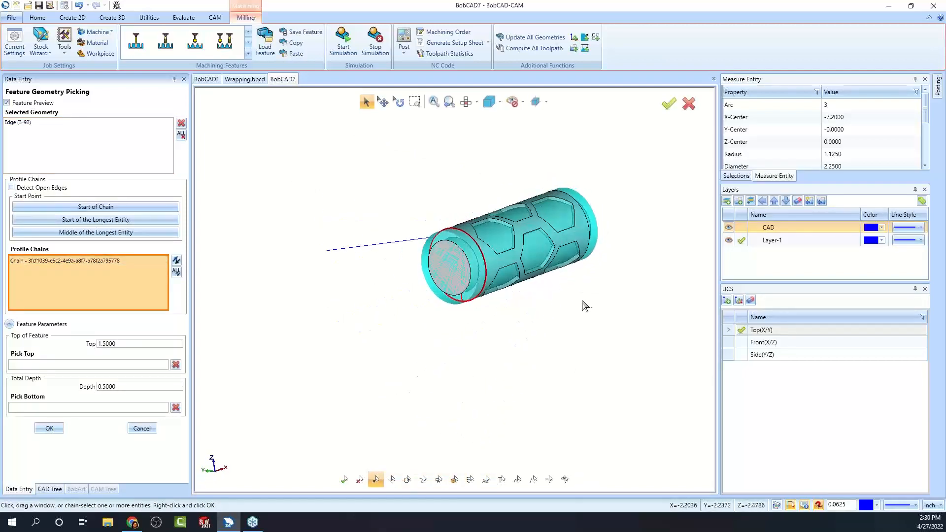
pyautogui.click(81, 406)
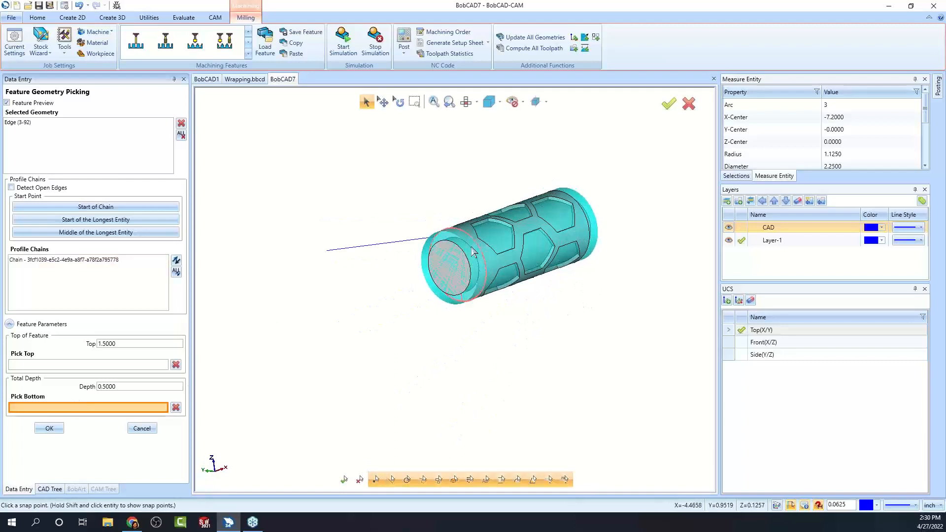
pyautogui.click(484, 262)
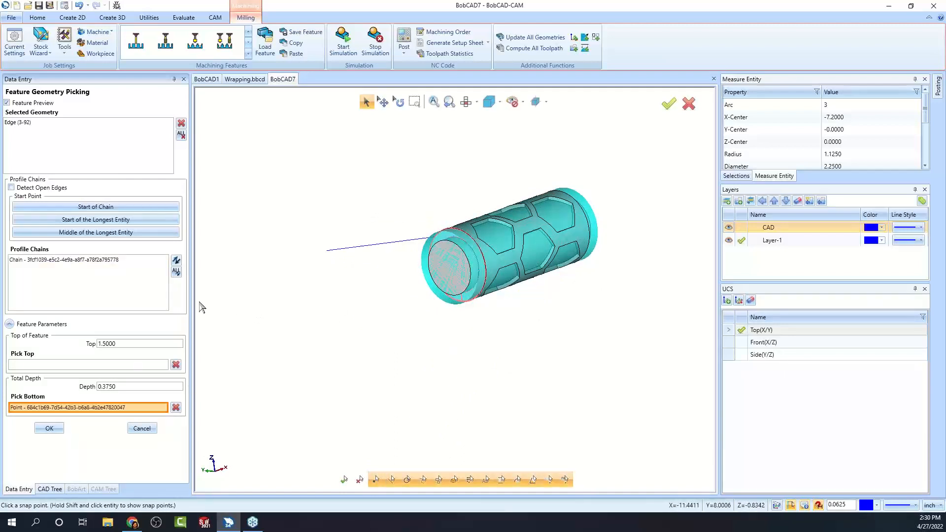
pyautogui.click(49, 428)
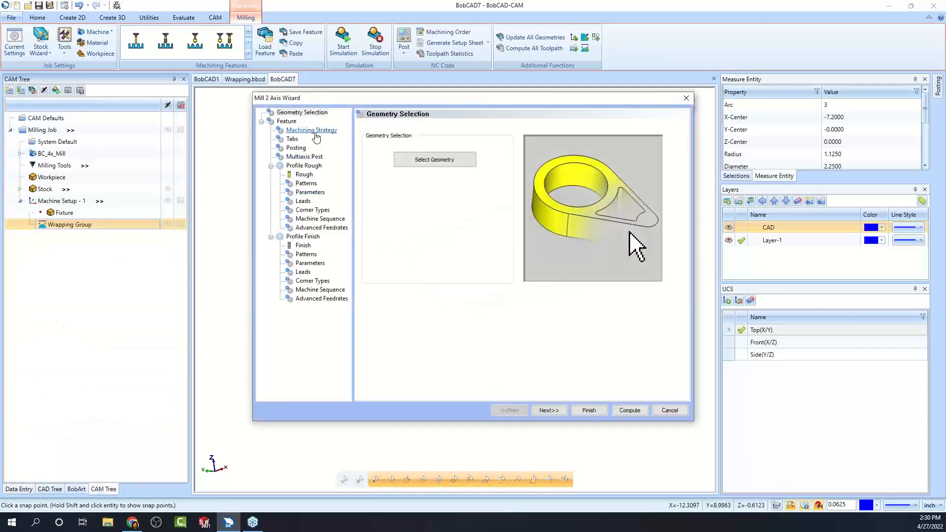
# Remove the Profile Finish operation from the 2-axis feature and compute it with the 0.5000 diameter roughing end mill.
pyautogui.click(386, 295)
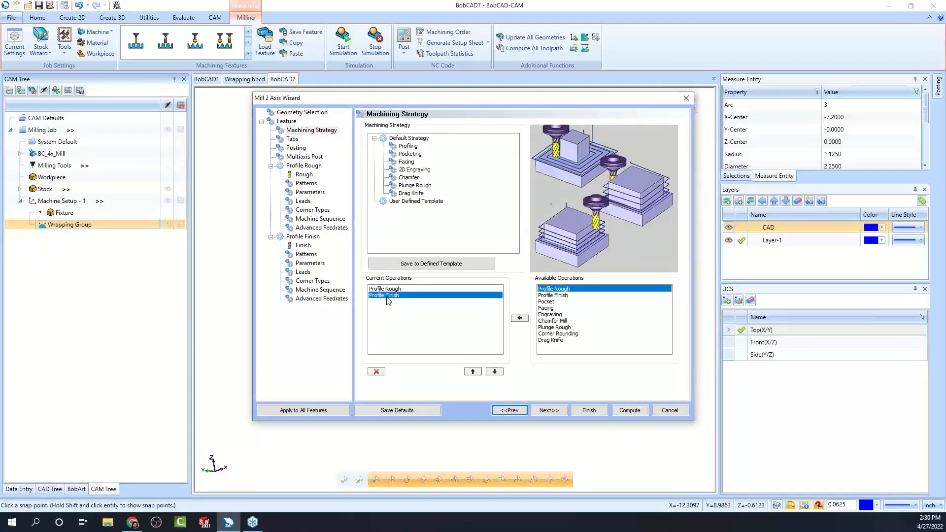
pyautogui.click(376, 371)
pyautogui.click(549, 410)
pyautogui.click(303, 175)
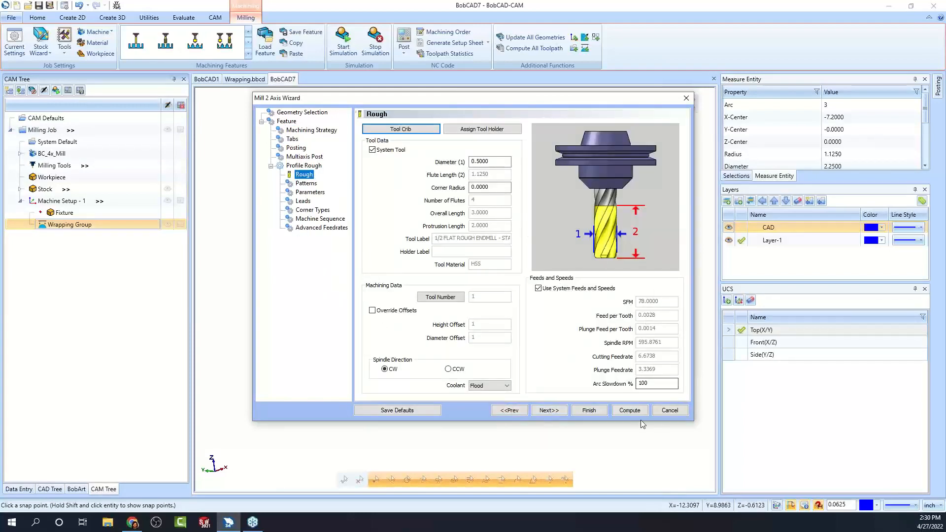
pyautogui.click(631, 411)
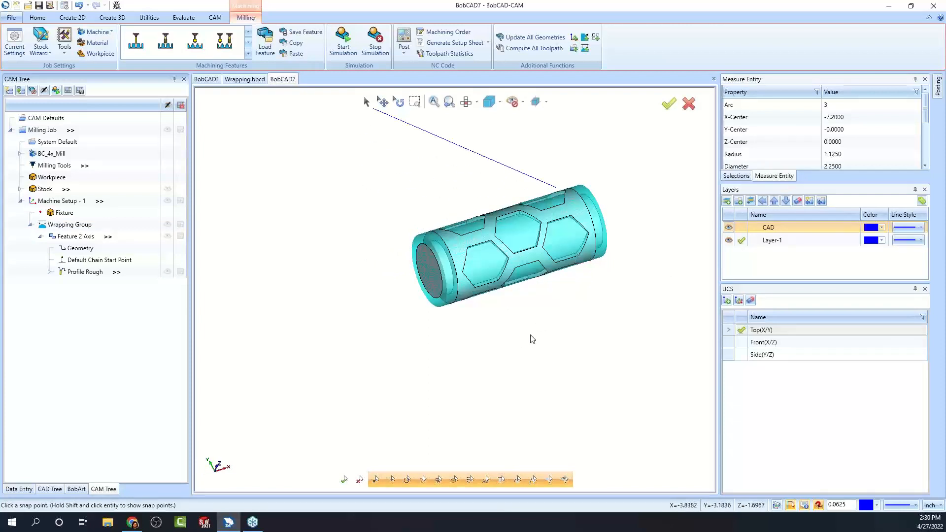
# Reverse the direction of the default chain start point and recompute the Profile Rough toolpath.
pyautogui.scroll(4, 468, 230)
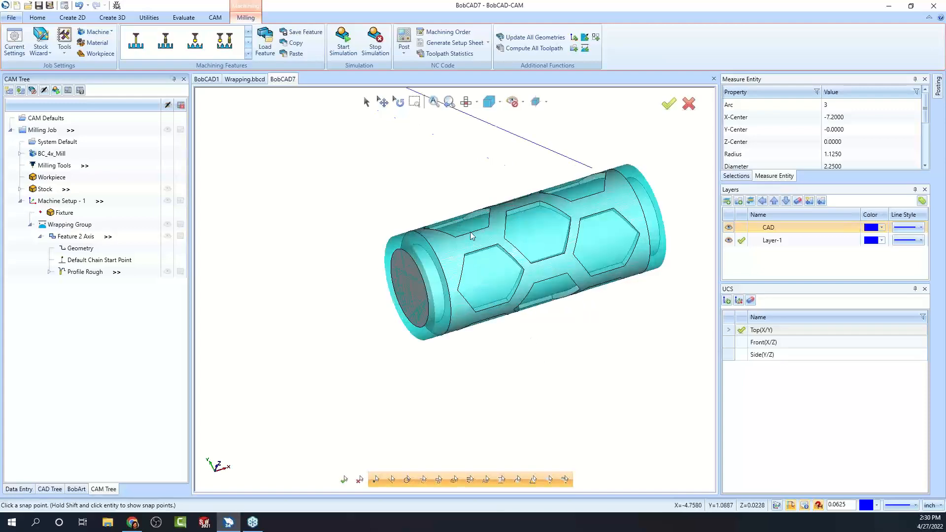
pyautogui.click(438, 270)
pyautogui.moveTo(626, 328)
pyautogui.mouseDown(button='middle')
pyautogui.moveTo(615, 334)
pyautogui.moveTo(599, 270)
pyautogui.mouseUp(button='middle')
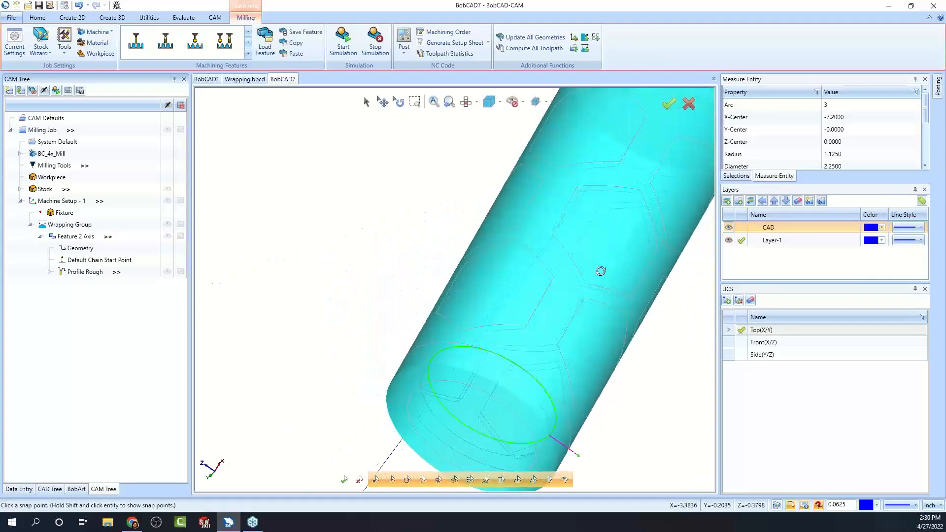
pyautogui.scroll(-4, 649, 425)
pyautogui.moveTo(648, 424)
pyautogui.mouseDown(button='middle')
pyautogui.moveTo(555, 344)
pyautogui.moveTo(525, 293)
pyautogui.moveTo(542, 256)
pyautogui.moveTo(537, 330)
pyautogui.mouseUp(button='middle')
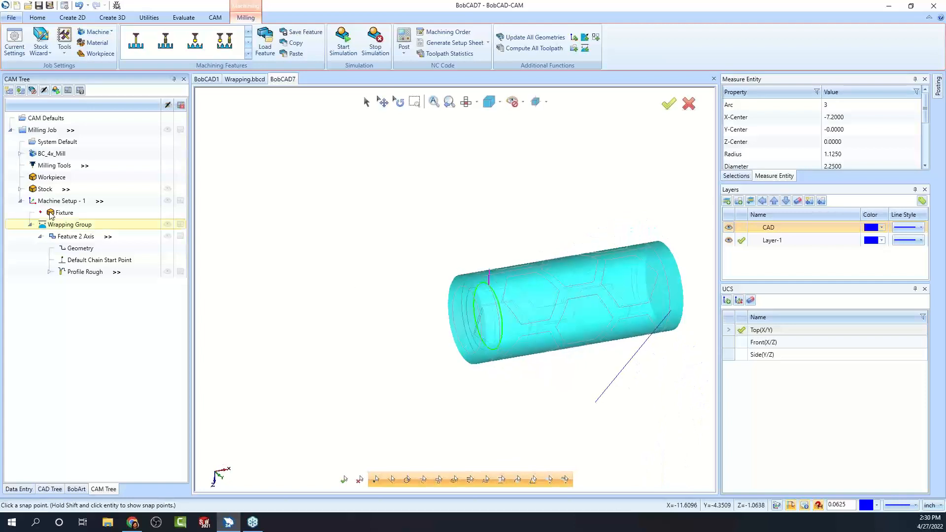
pyautogui.rightClick(116, 264)
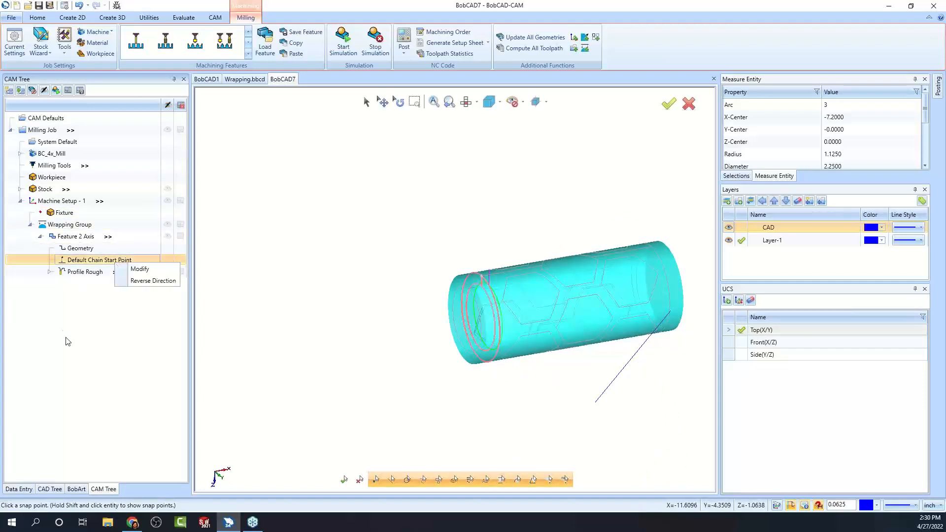
pyautogui.rightClick(117, 263)
pyautogui.click(156, 279)
pyautogui.rightClick(81, 270)
pyautogui.click(139, 292)
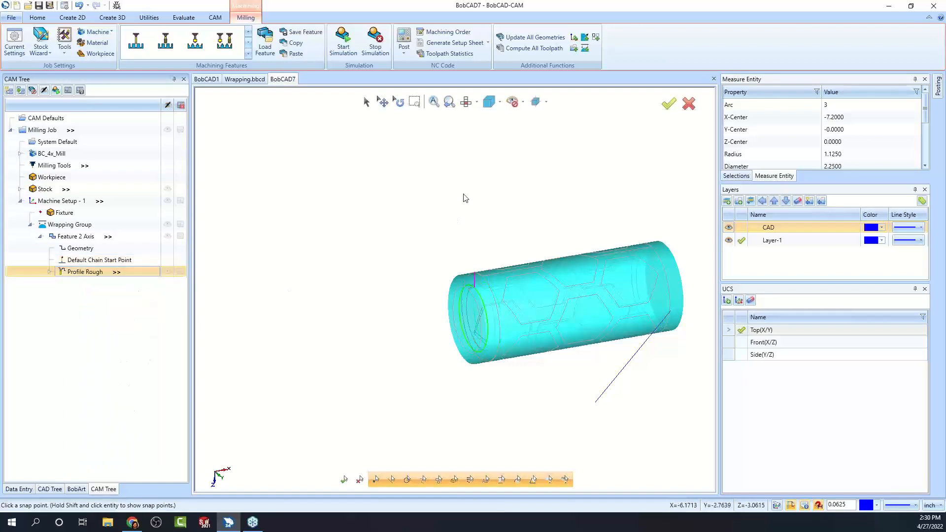
# Backplot the Profile Rough operation to the end of its toolpath and close the backplot.
pyautogui.moveTo(559, 323); pyautogui.dragTo(612, 352, button='middle')
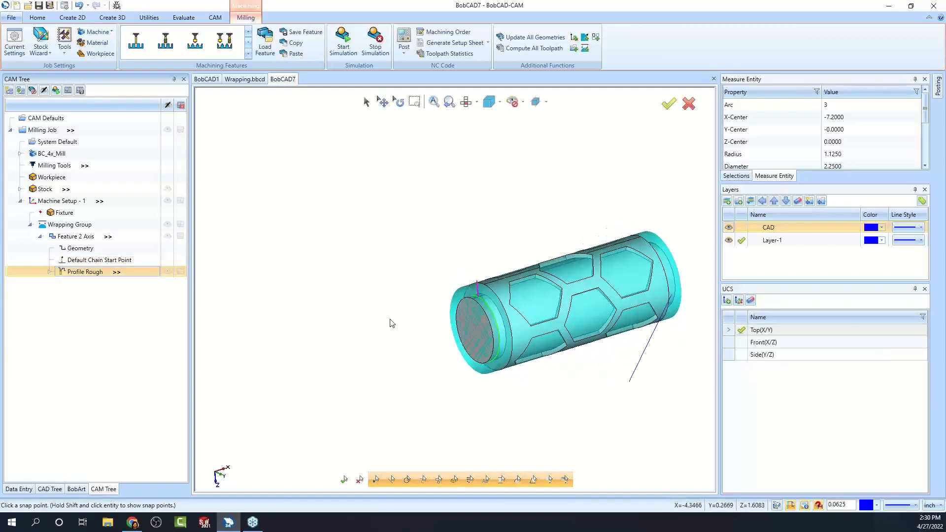
pyautogui.rightClick(76, 272)
pyautogui.click(114, 336)
pyautogui.click(114, 117)
pyautogui.click(114, 118)
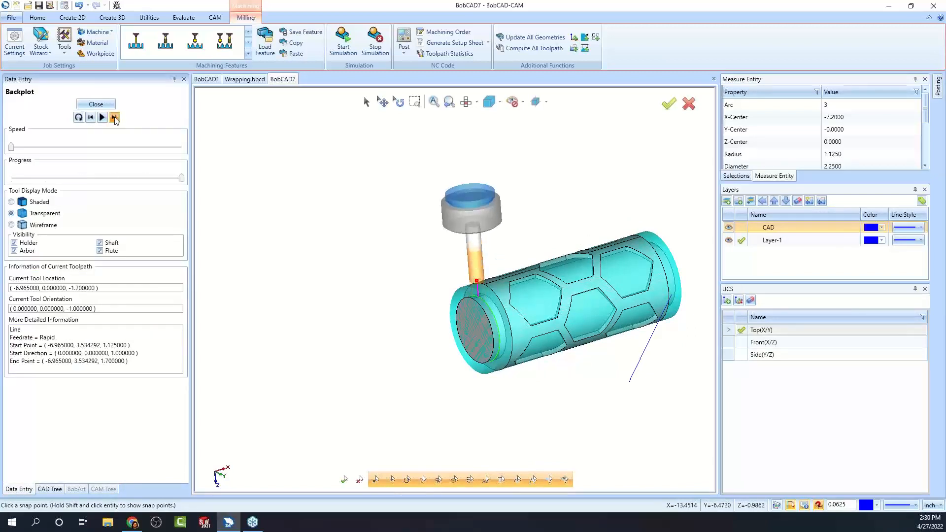
pyautogui.click(96, 104)
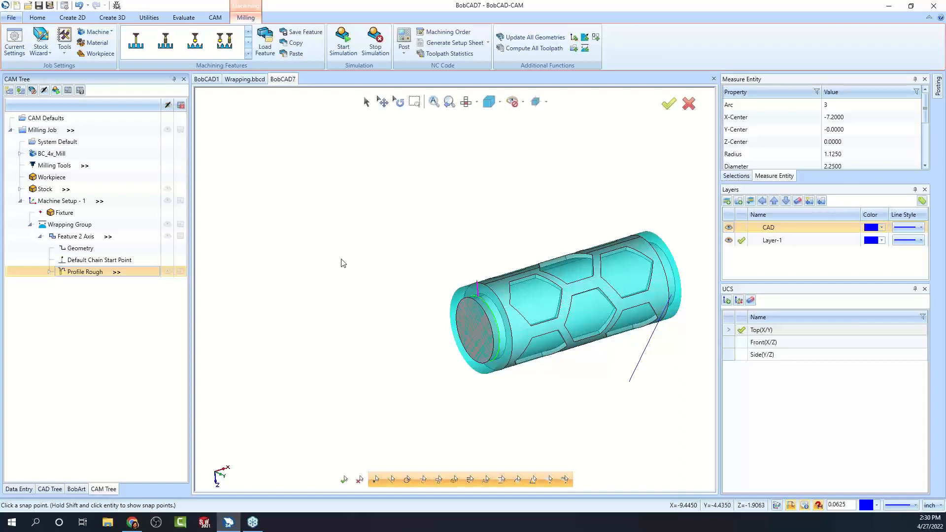
# Move the Machine Setup - 1 origin to the top point of the stock's end face at X 0, Y 0, Z 1.5.
pyautogui.moveTo(386, 374); pyautogui.dragTo(500, 350, button='middle')
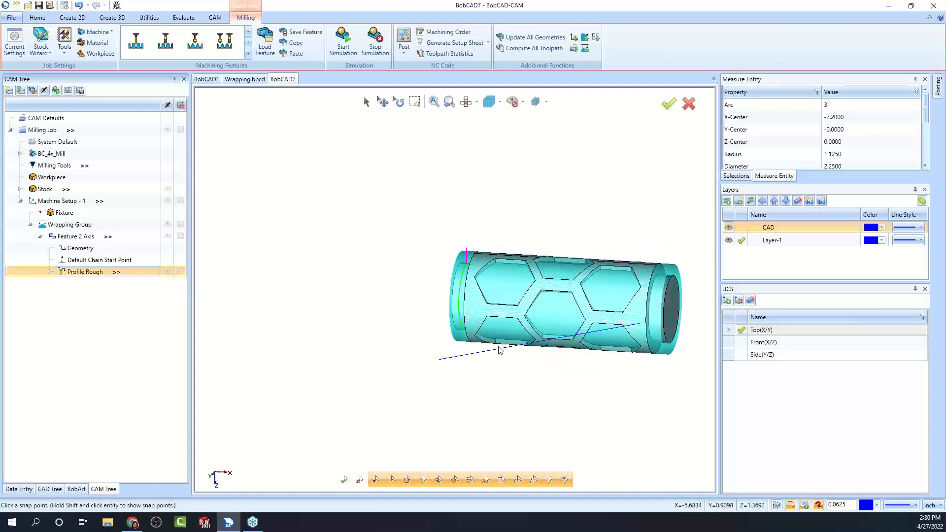
pyautogui.click(74, 201)
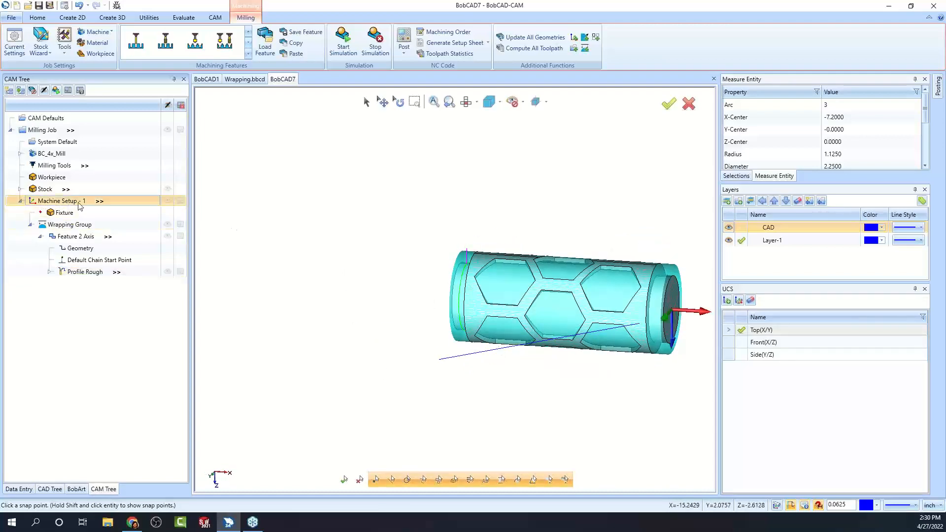
pyautogui.moveTo(458, 350); pyautogui.dragTo(459, 317, button='middle')
pyautogui.rightClick(84, 201)
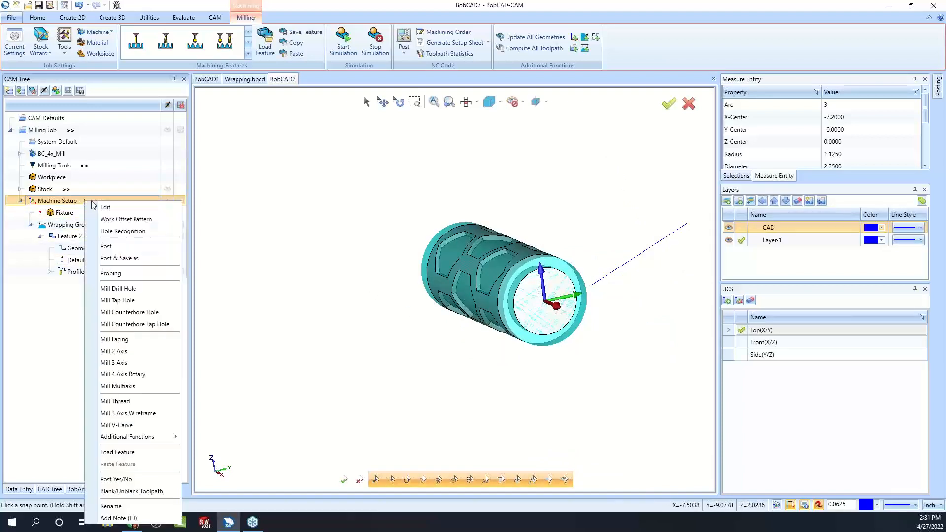
pyautogui.click(105, 208)
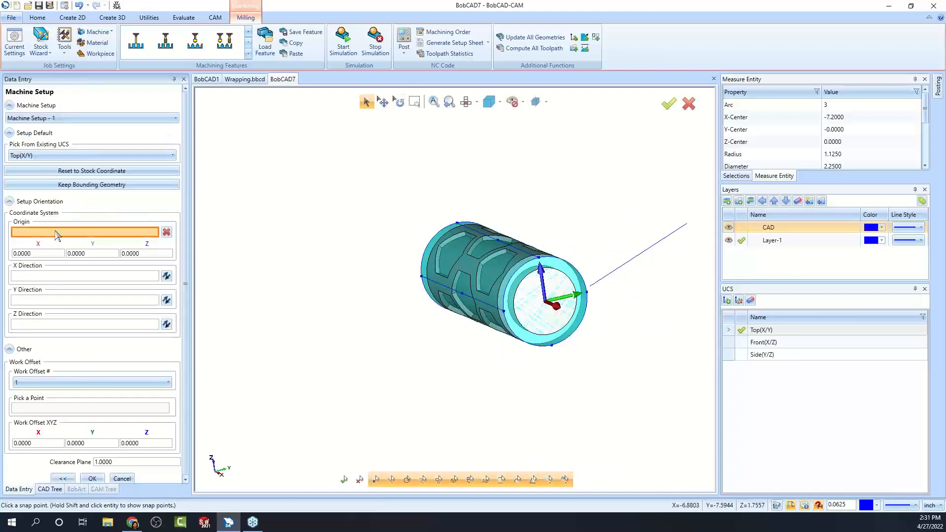
pyautogui.click(539, 260)
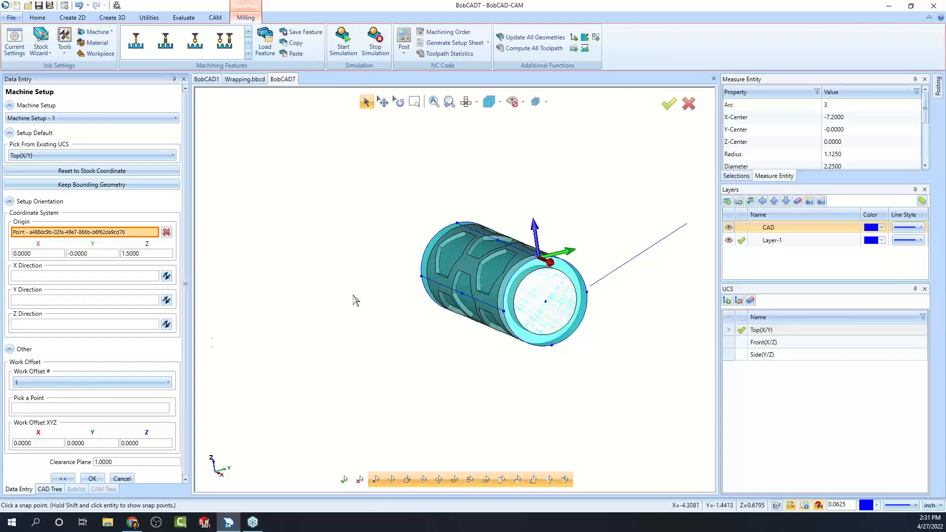
pyautogui.click(92, 478)
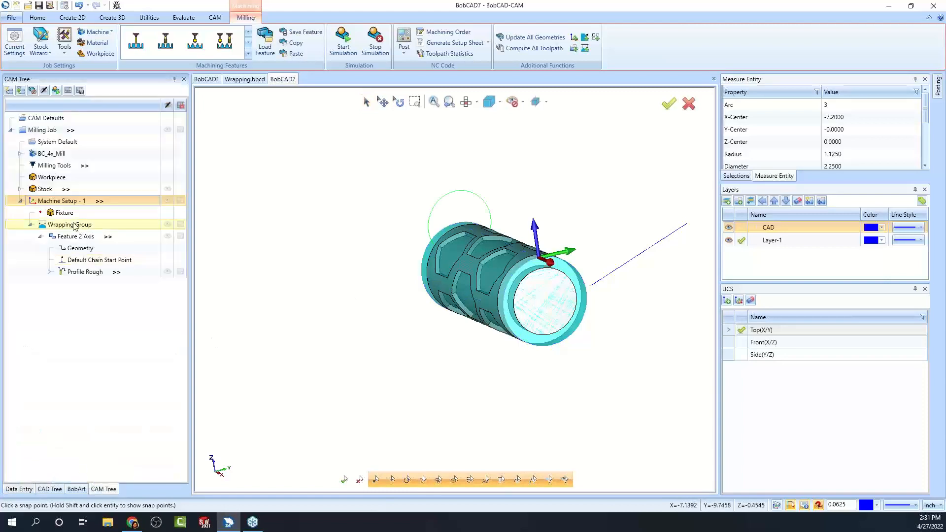
# Update all geometries of the 2-axis feature and recompute its Profile Rough toolpath.
pyautogui.rightClick(86, 237)
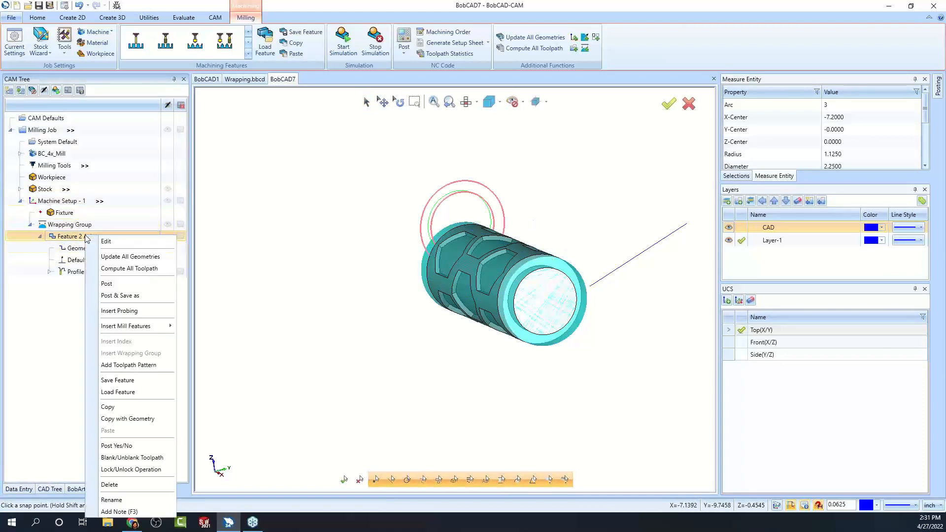
pyautogui.click(488, 357)
pyautogui.moveTo(488, 356); pyautogui.dragTo(369, 347, button='middle')
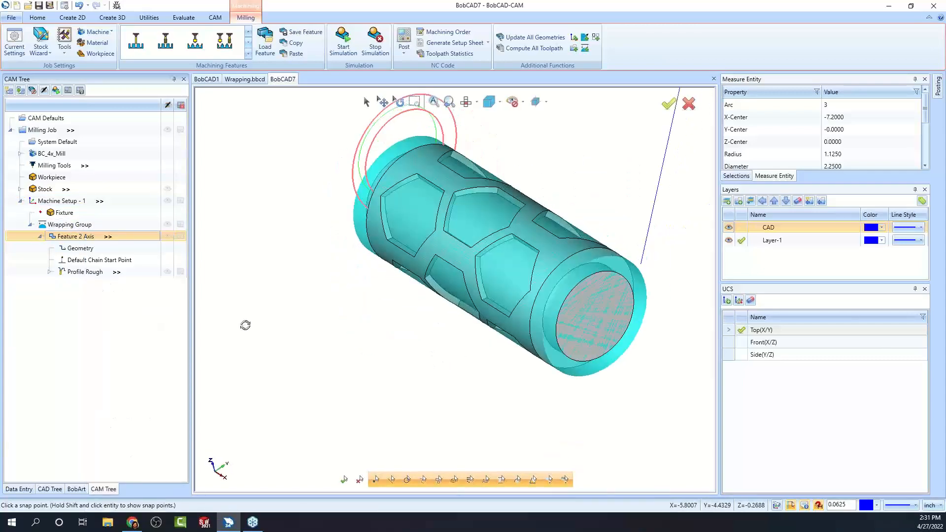
pyautogui.rightClick(87, 238)
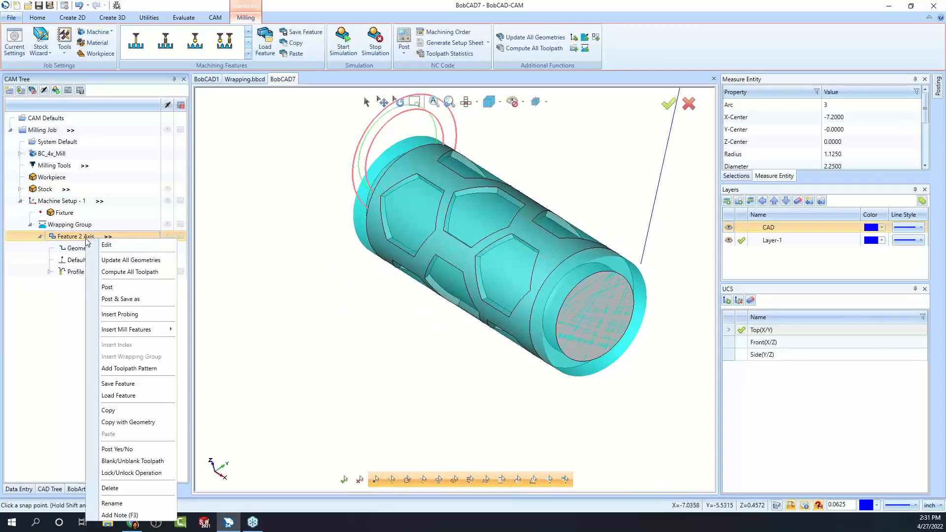
pyautogui.click(157, 260)
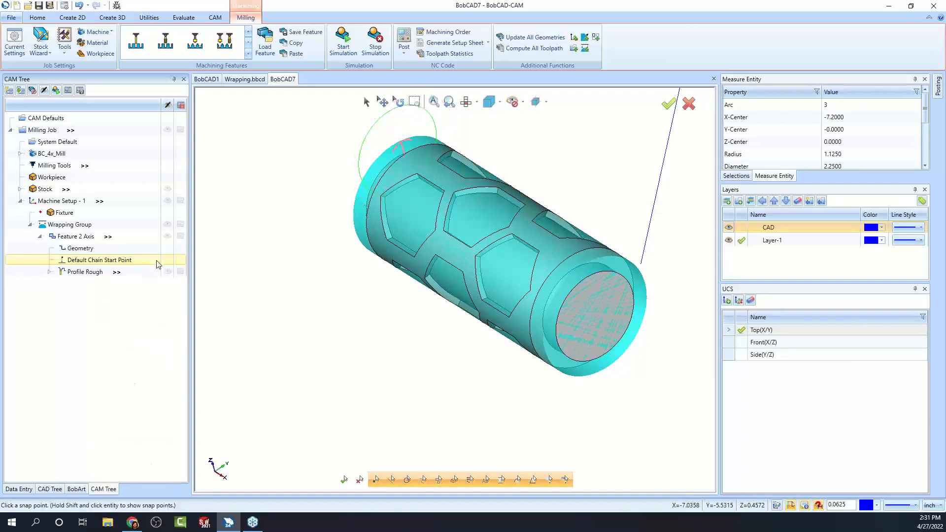
pyautogui.rightClick(88, 275)
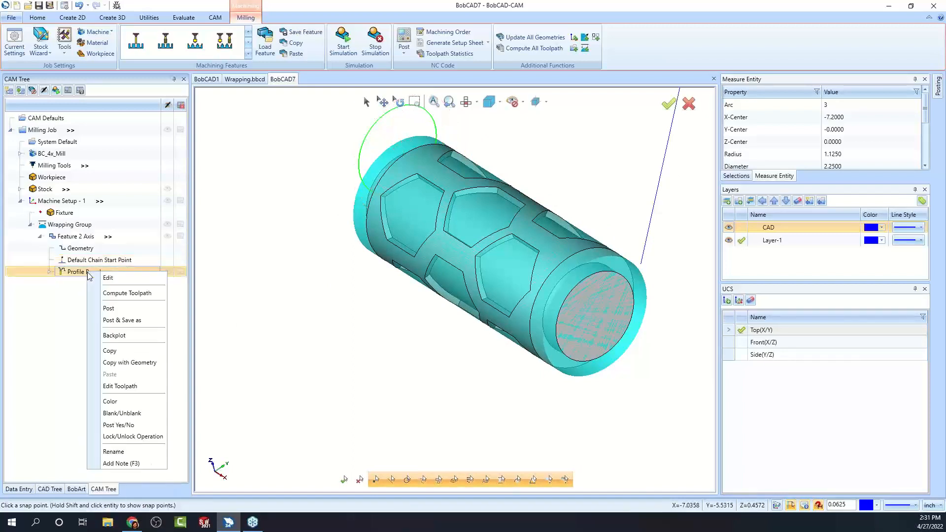
pyautogui.click(144, 293)
# Examine where the feature's geometry and default chain start point lie relative to the cylinder.
pyautogui.moveTo(450, 323); pyautogui.dragTo(513, 298, button='middle')
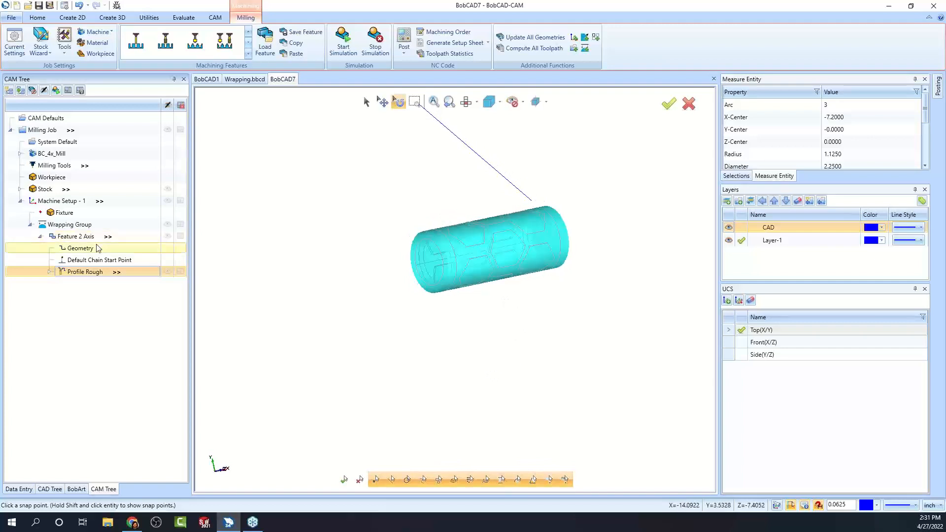
pyautogui.click(89, 248)
pyautogui.scroll(3, 473, 264)
pyautogui.moveTo(485, 341); pyautogui.dragTo(515, 322, button='middle')
pyautogui.click(94, 260)
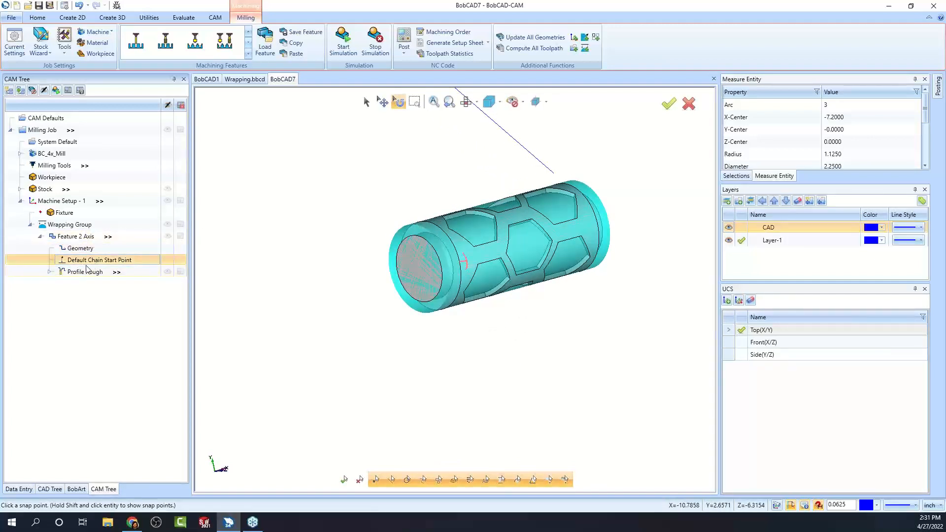
pyautogui.moveTo(536, 355)
pyautogui.mouseDown(button='middle')
pyautogui.moveTo(549, 308)
pyautogui.moveTo(547, 325)
pyautogui.moveTo(560, 319)
pyautogui.mouseUp(button='middle')
pyautogui.scroll(5, 497, 184)
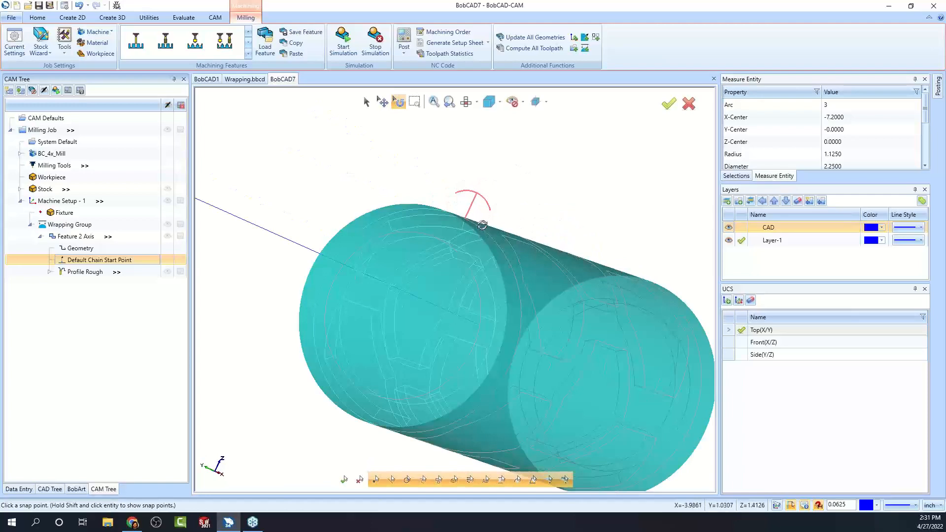
# Show the machine setup origin and measure the part's large circular edge near that end.
pyautogui.scroll(-3, 480, 220)
pyautogui.moveTo(483, 219); pyautogui.dragTo(425, 331, button='middle')
pyautogui.moveTo(395, 271); pyautogui.dragTo(436, 359, button='middle')
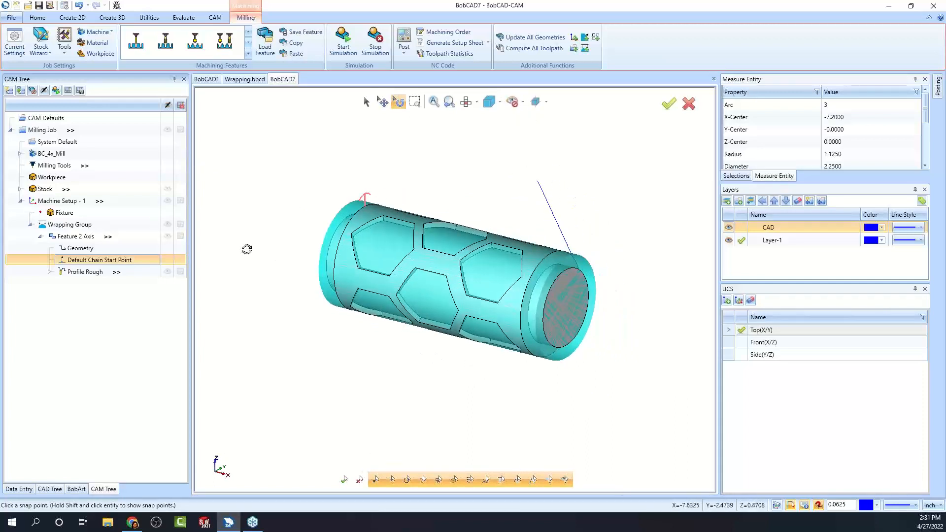
pyautogui.click(81, 225)
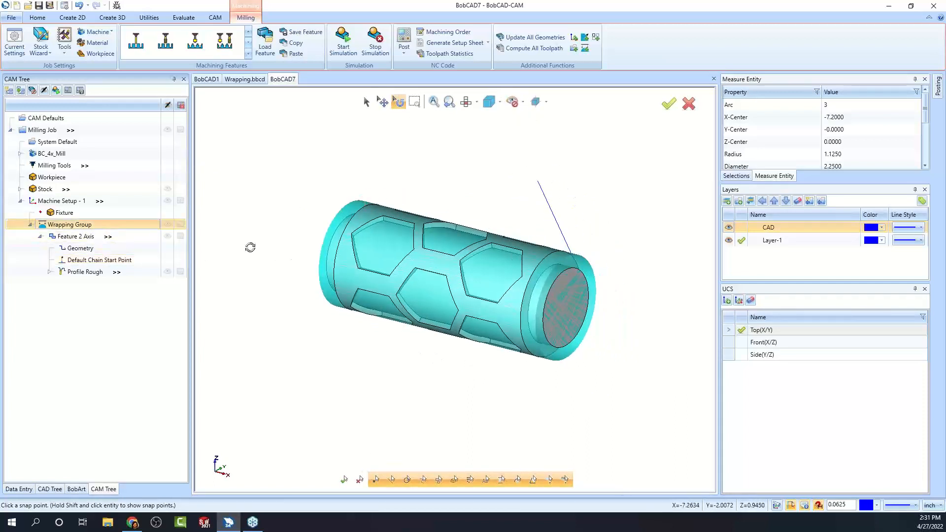
pyautogui.click(74, 201)
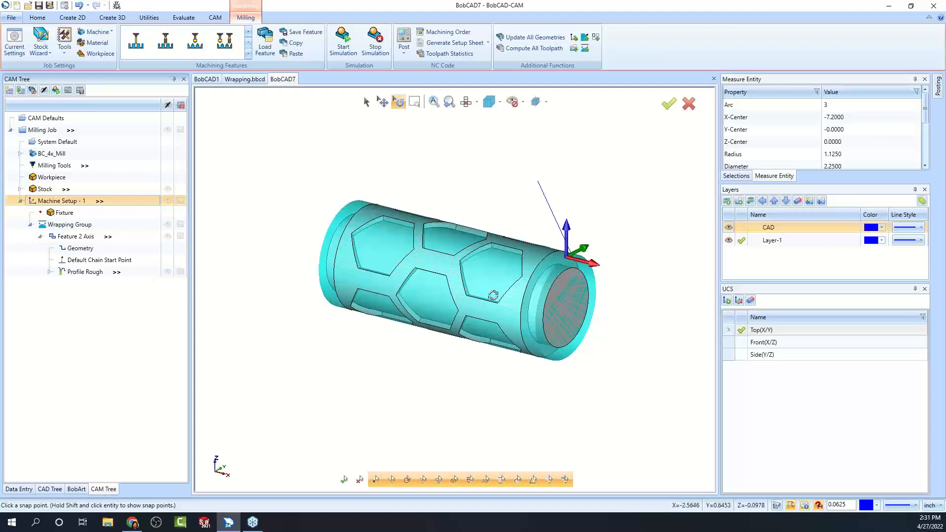
pyautogui.click(184, 17)
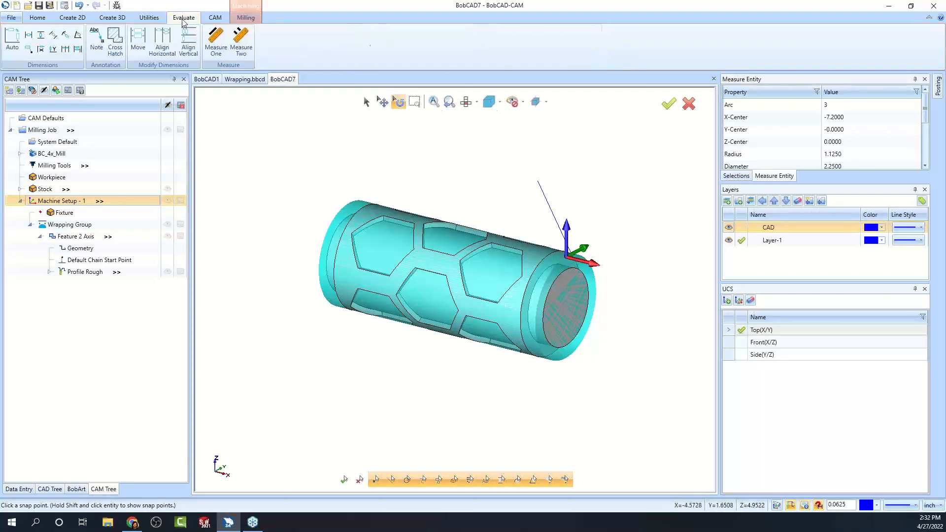
pyautogui.click(216, 41)
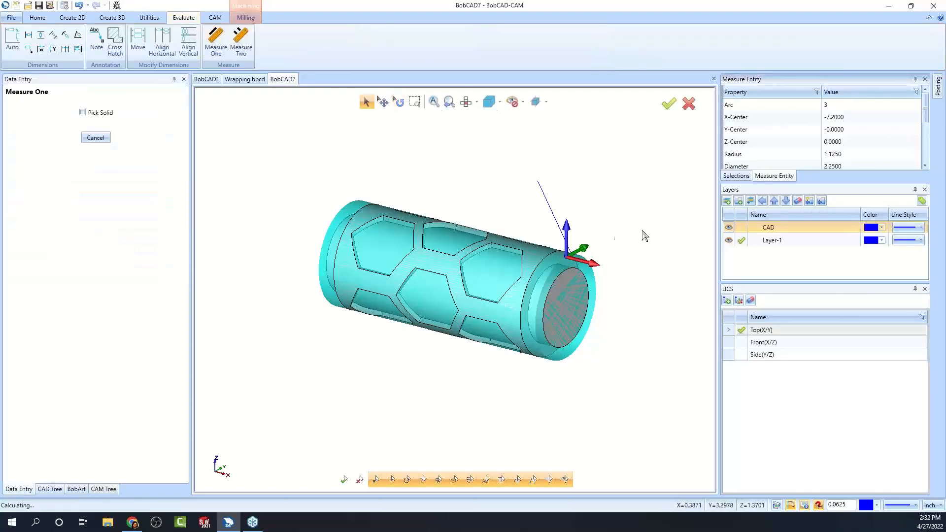
pyautogui.click(548, 258)
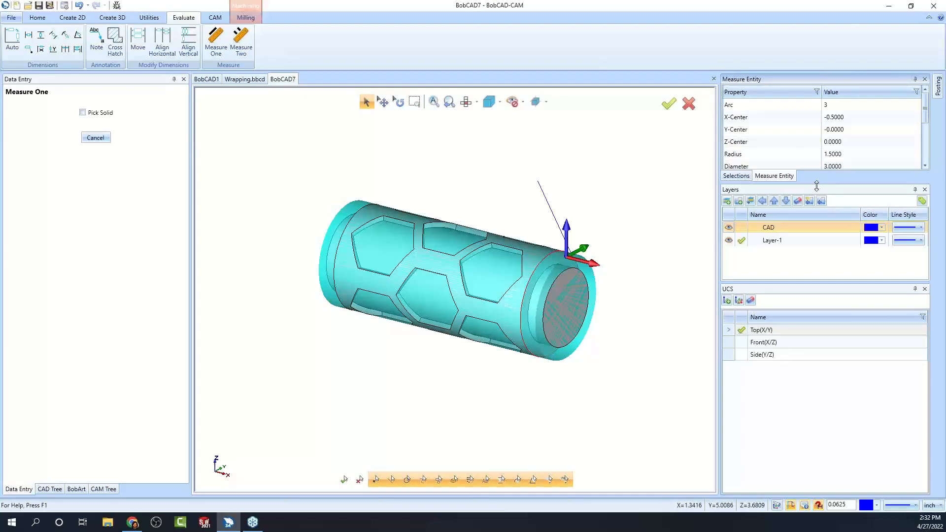
pyautogui.moveTo(816, 183); pyautogui.dragTo(815, 226)
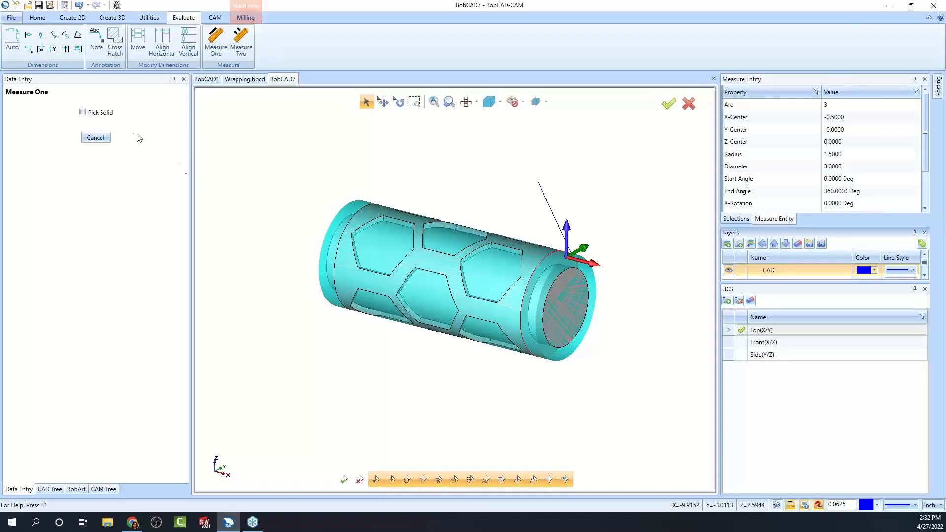
pyautogui.click(99, 137)
# Set the wrapping group's wrapping axis origin to Z -1.5.
pyautogui.click(97, 489)
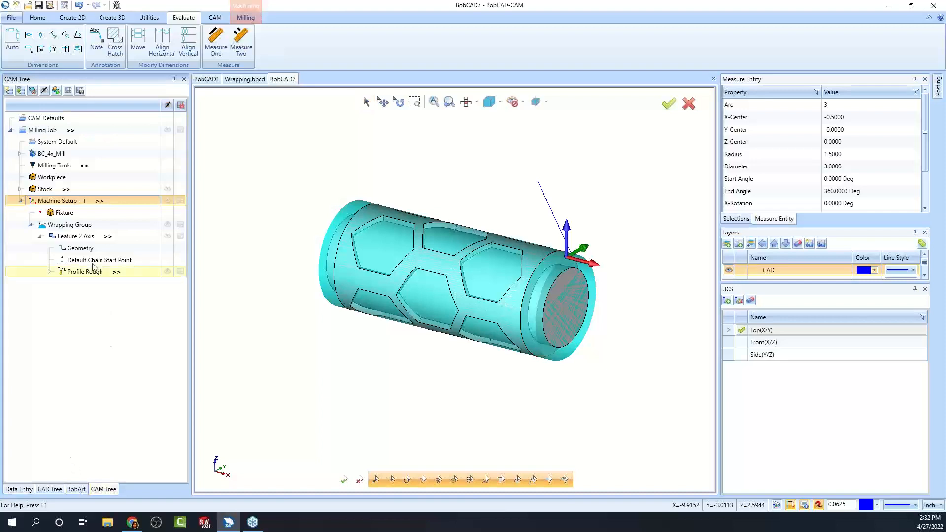
pyautogui.doubleClick(79, 226)
pyautogui.click(517, 267)
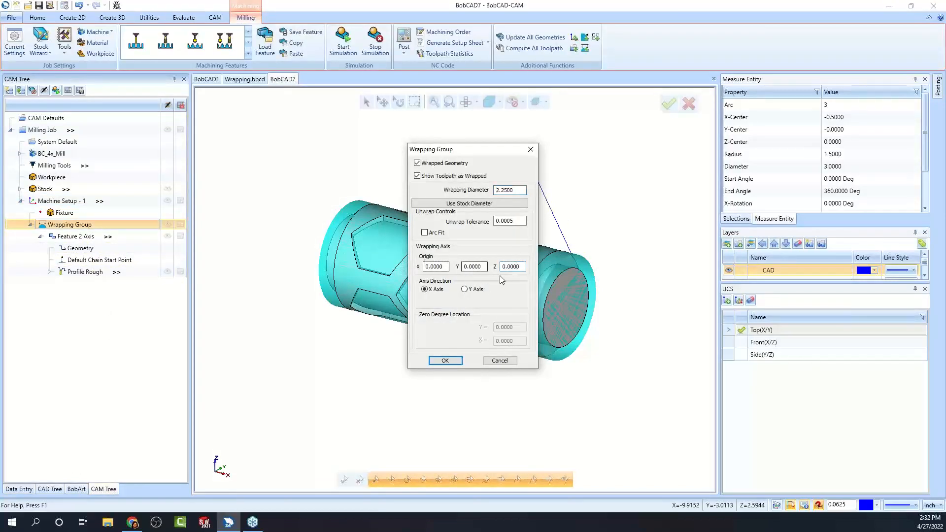
pyautogui.moveTo(522, 266); pyautogui.dragTo(496, 272)
pyautogui.write('-1.5')
pyautogui.click(445, 361)
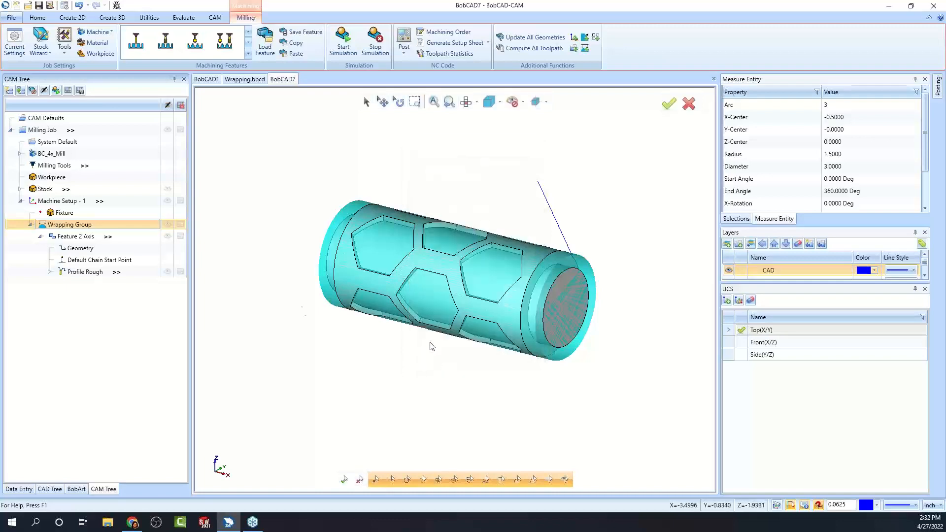
# Re-accept the picked edge geometry of the 2 Axis feature and recompute its Profile Rough toolpath.
pyautogui.moveTo(388, 303); pyautogui.dragTo(496, 323, button='middle')
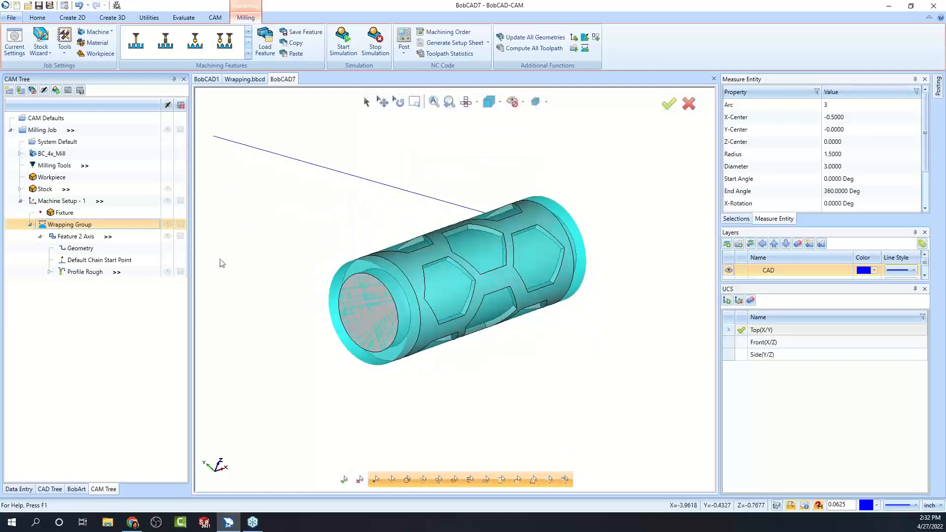
pyautogui.click(88, 249)
pyautogui.rightClick(87, 249)
pyautogui.click(111, 251)
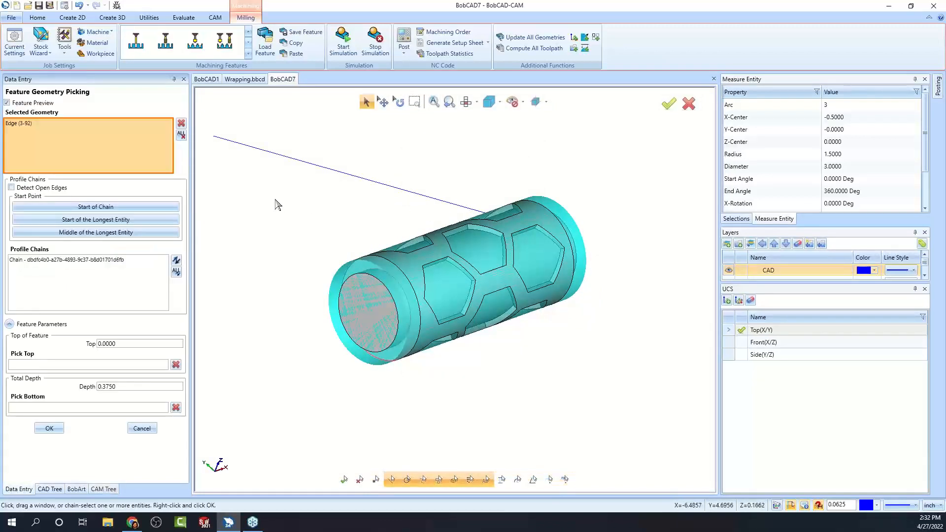
pyautogui.click(54, 422)
pyautogui.rightClick(82, 281)
pyautogui.click(138, 294)
pyautogui.moveTo(534, 345); pyautogui.dragTo(366, 297, button='middle')
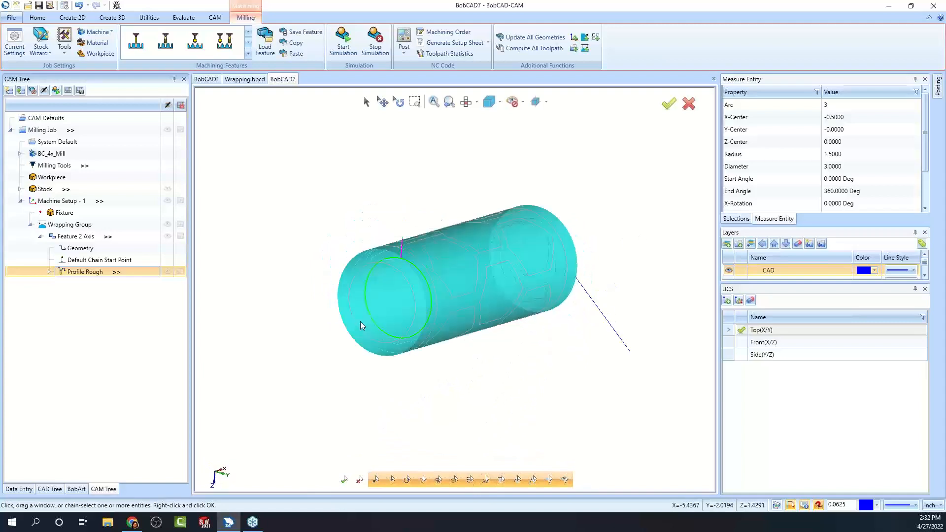
# Update the 2 Axis feature's default chain start point and compute the Profile Rough toolpath again.
pyautogui.rightClick(110, 261)
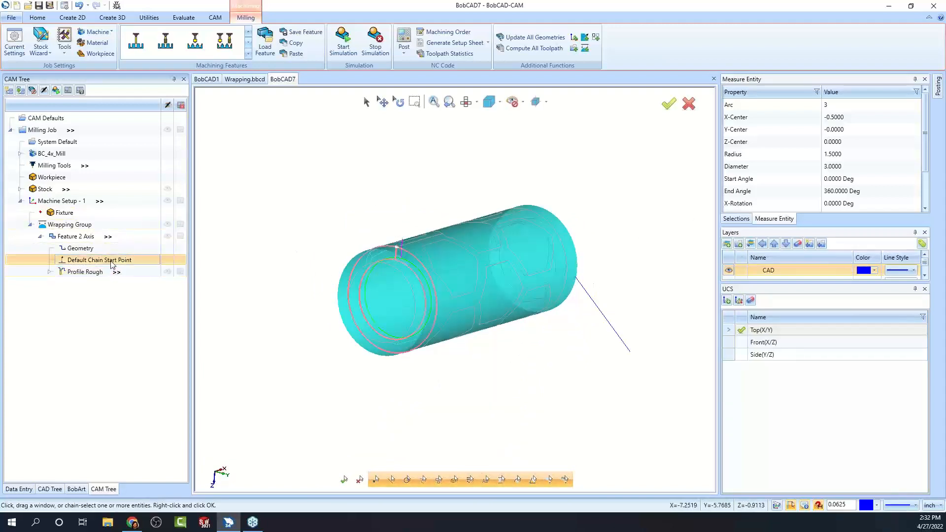
pyautogui.click(157, 282)
pyautogui.rightClick(91, 272)
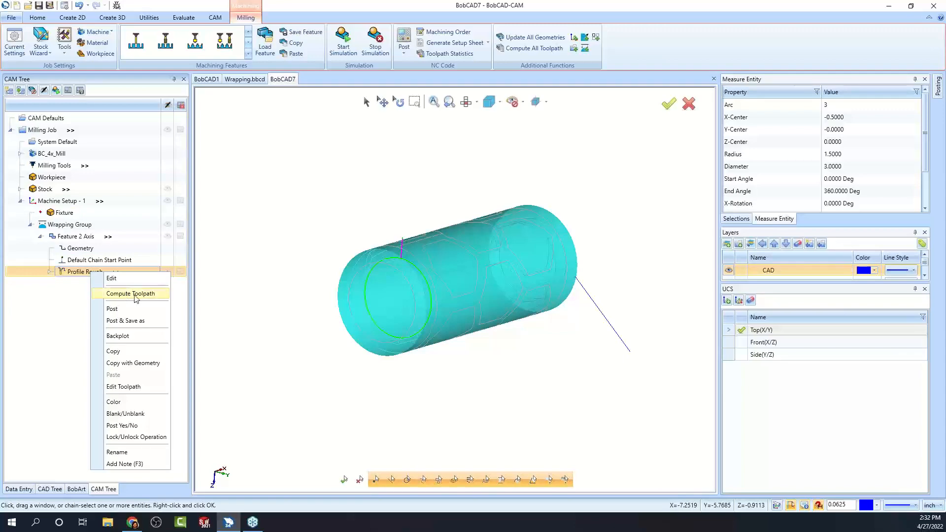
pyautogui.click(125, 293)
pyautogui.moveTo(541, 361); pyautogui.dragTo(499, 346, button='middle')
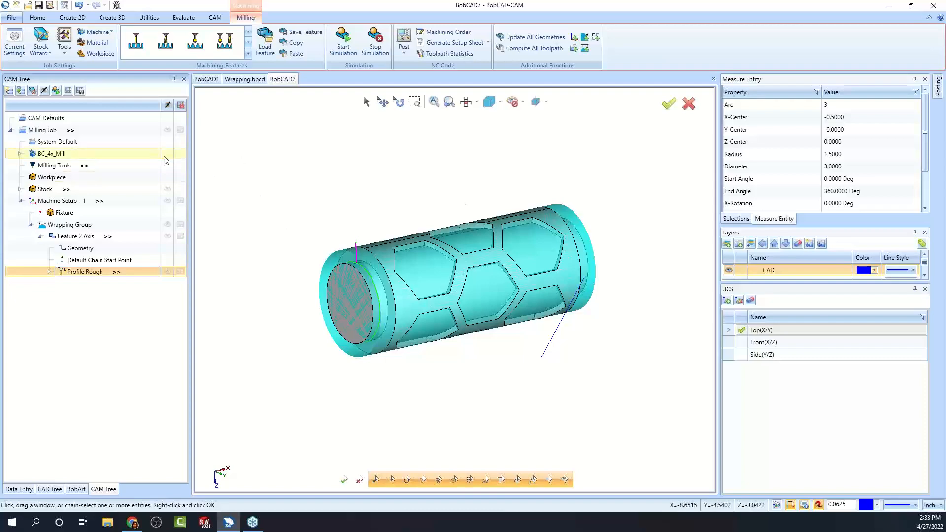
# Compare the machine setup origin with the wrapping axis origin in the wrapping group, leaving its settings unchanged.
pyautogui.click(84, 201)
pyautogui.moveTo(428, 285); pyautogui.dragTo(484, 294, button='middle')
pyautogui.doubleClick(79, 225)
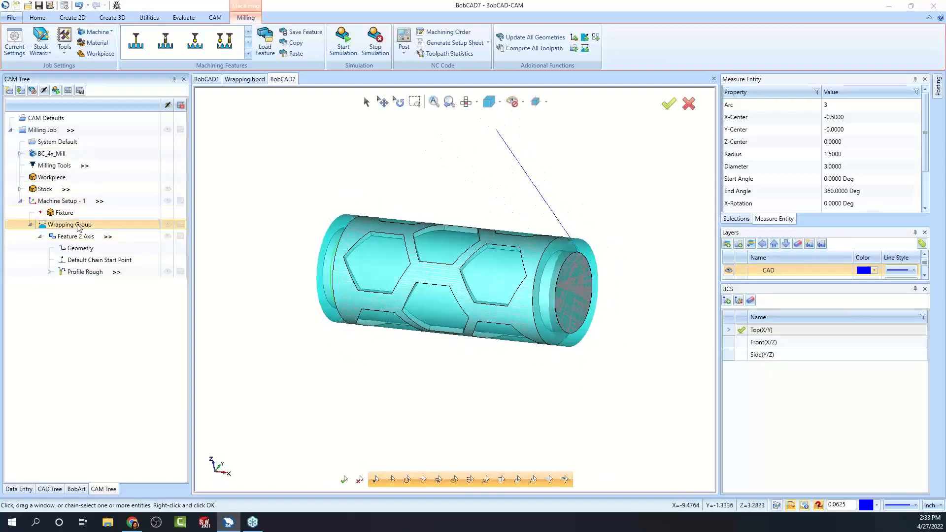
pyautogui.click(513, 266)
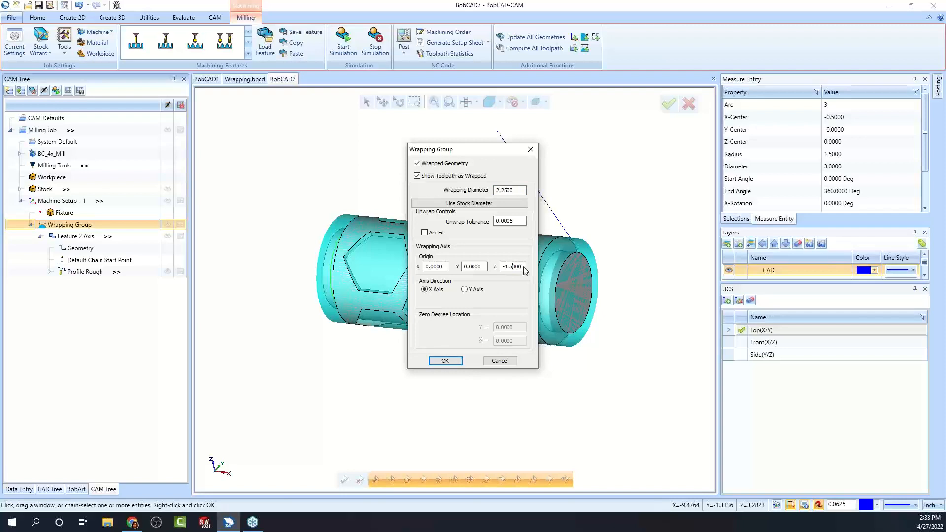
pyautogui.click(501, 364)
pyautogui.moveTo(458, 300); pyautogui.dragTo(510, 328, button='middle')
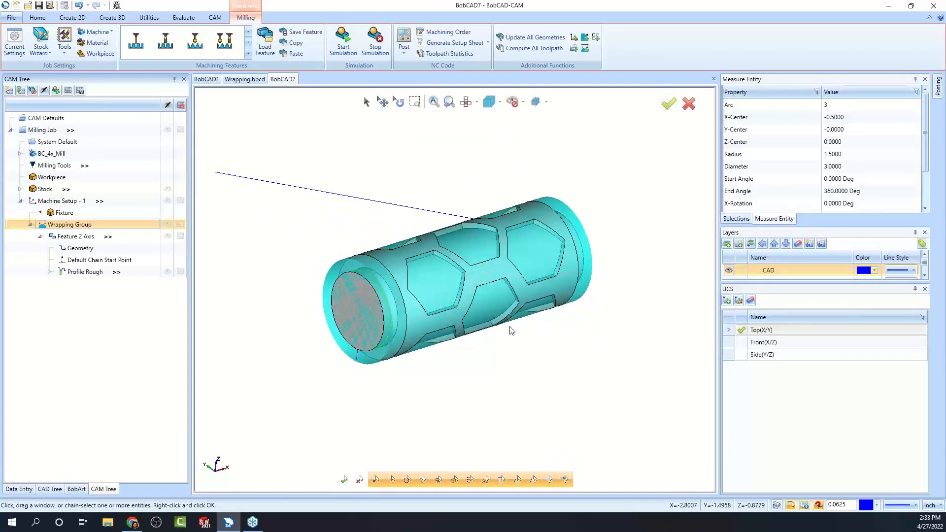
pyautogui.click(30, 224)
pyautogui.rightClick(76, 226)
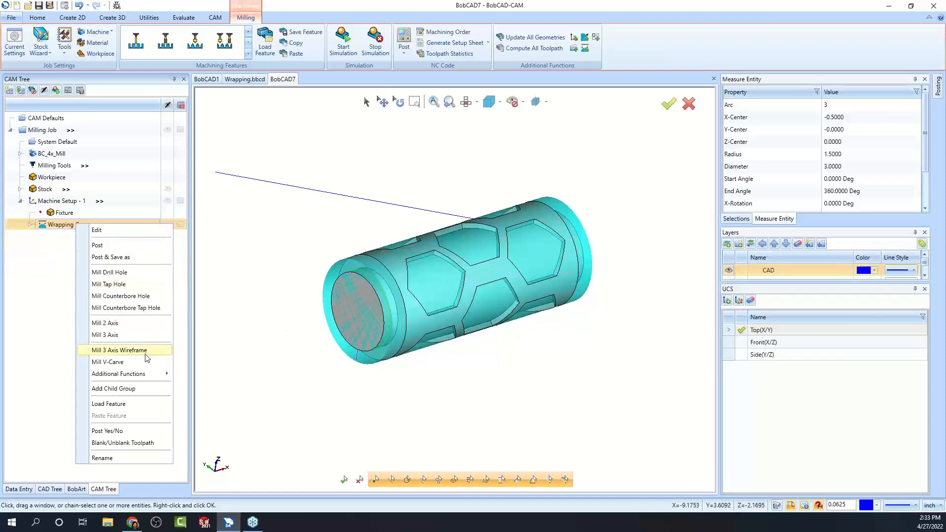
pyautogui.moveTo(149, 375)
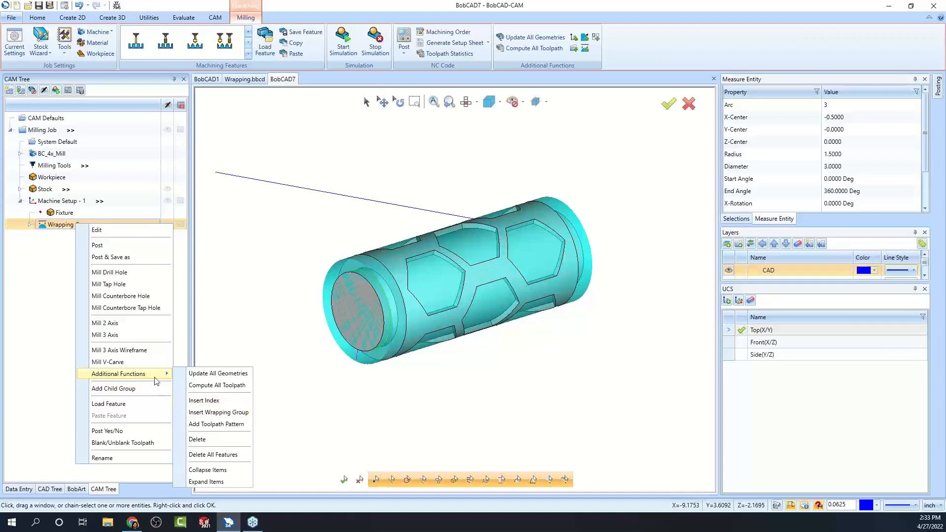
pyautogui.click(219, 412)
pyautogui.click(516, 190)
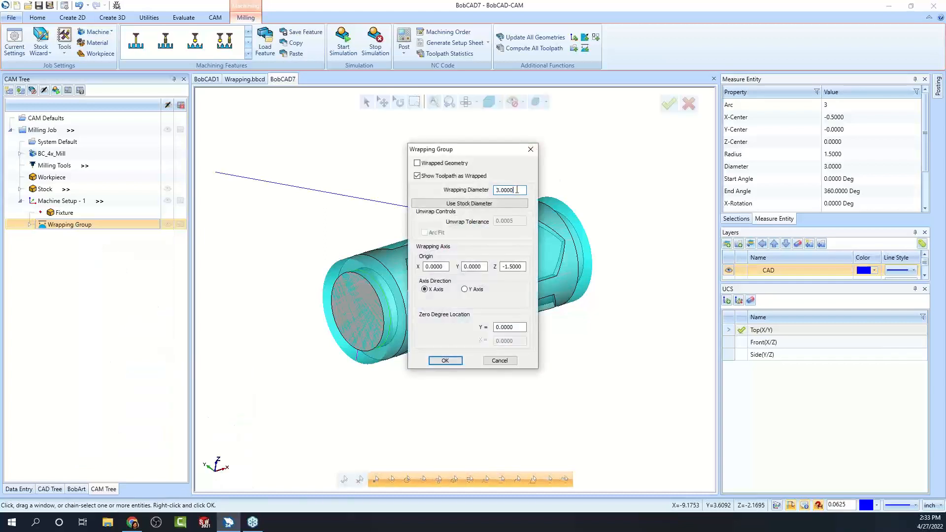
pyautogui.click(417, 163)
pyautogui.click(418, 164)
pyautogui.click(464, 290)
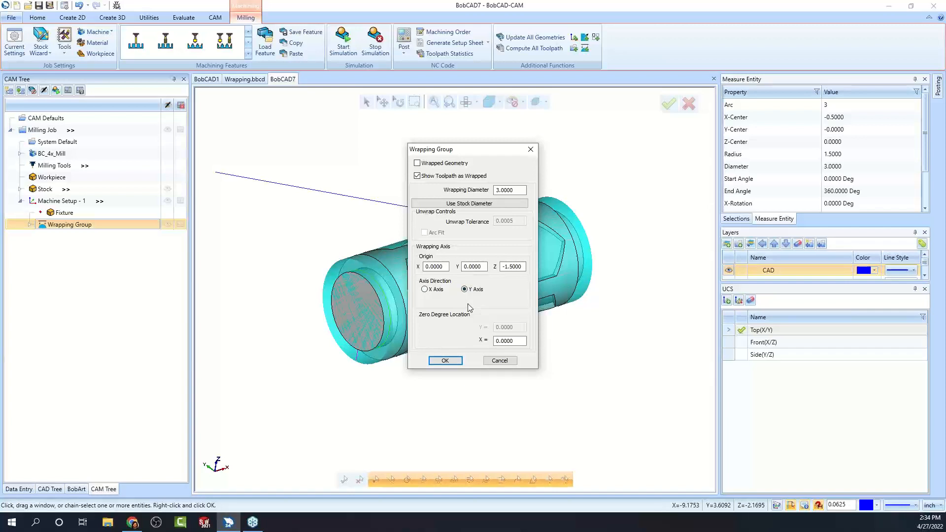
pyautogui.click(425, 289)
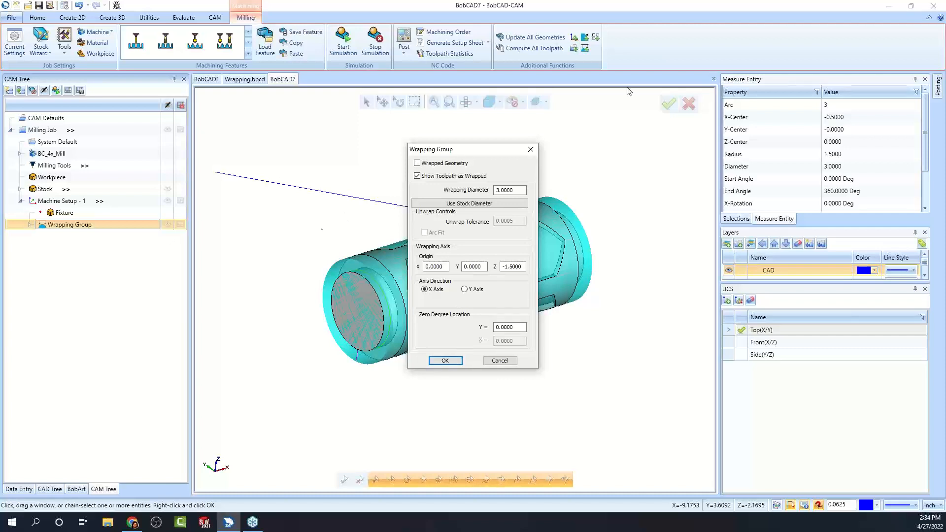
pyautogui.click(530, 149)
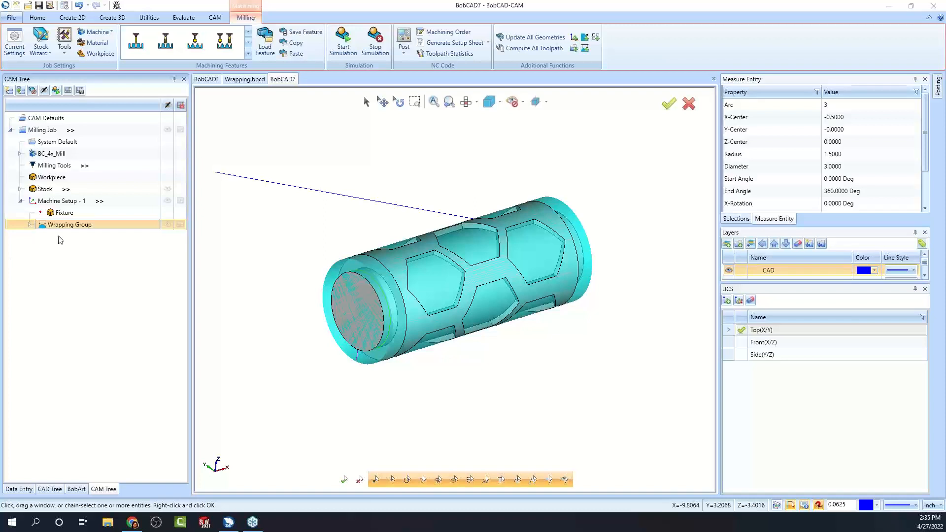
# Delete the 2 Axis feature from the wrapping group.
pyautogui.click(30, 225)
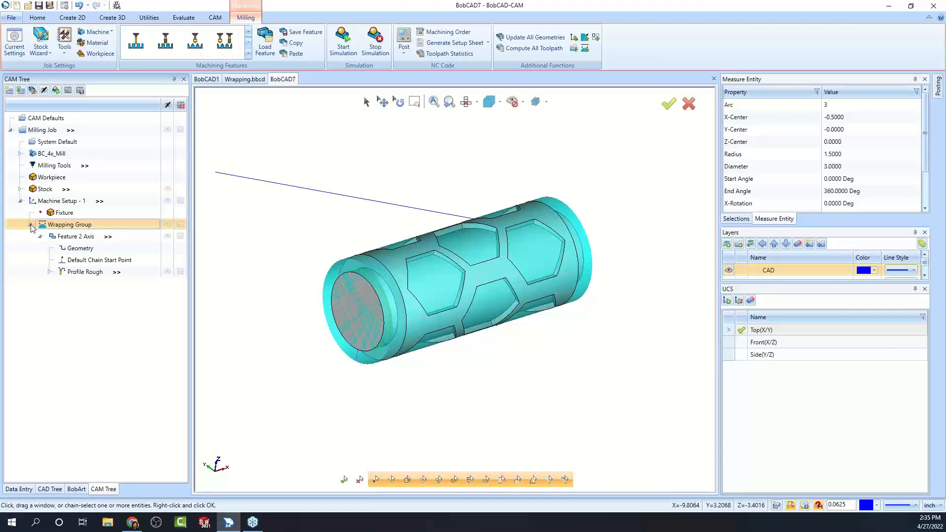
pyautogui.click(93, 273)
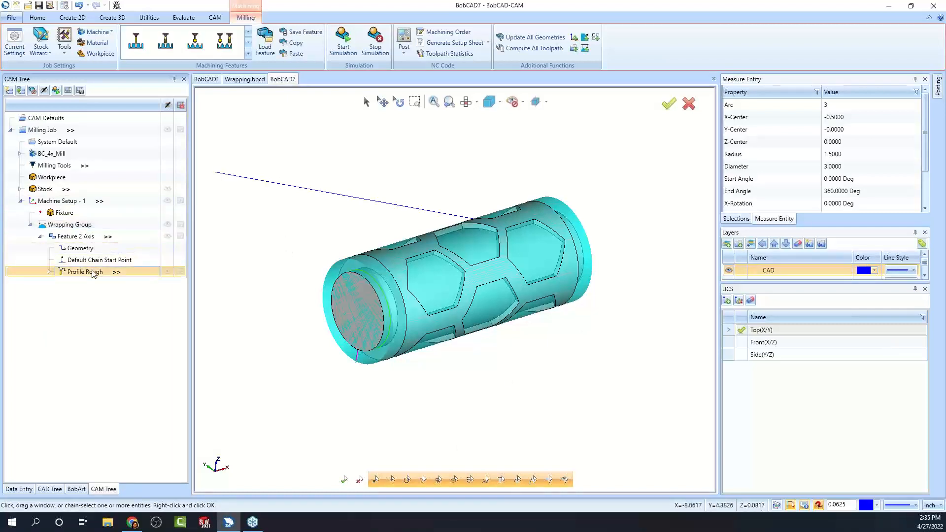
pyautogui.click(74, 239)
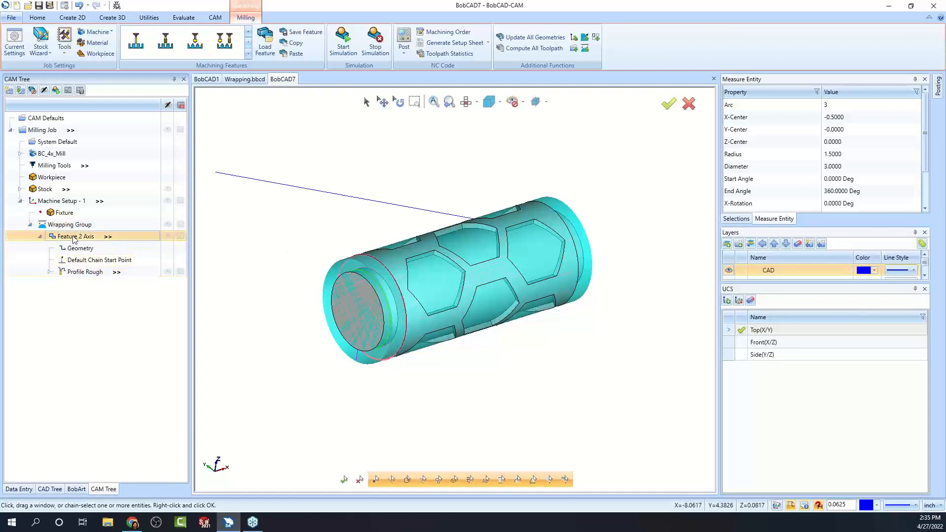
pyautogui.press('Delete')
pyautogui.click(495, 277)
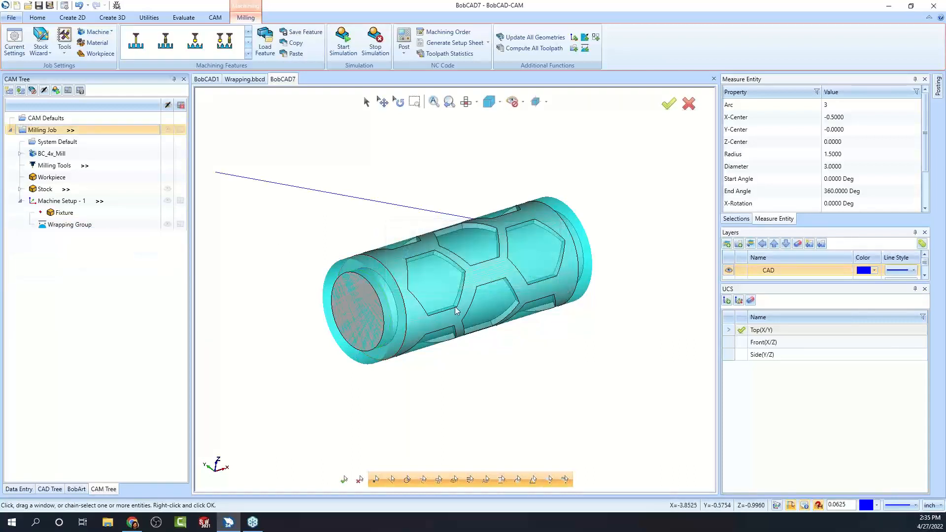
# Hide the stock so that only the part model is displayed.
pyautogui.scroll(2, 451, 285)
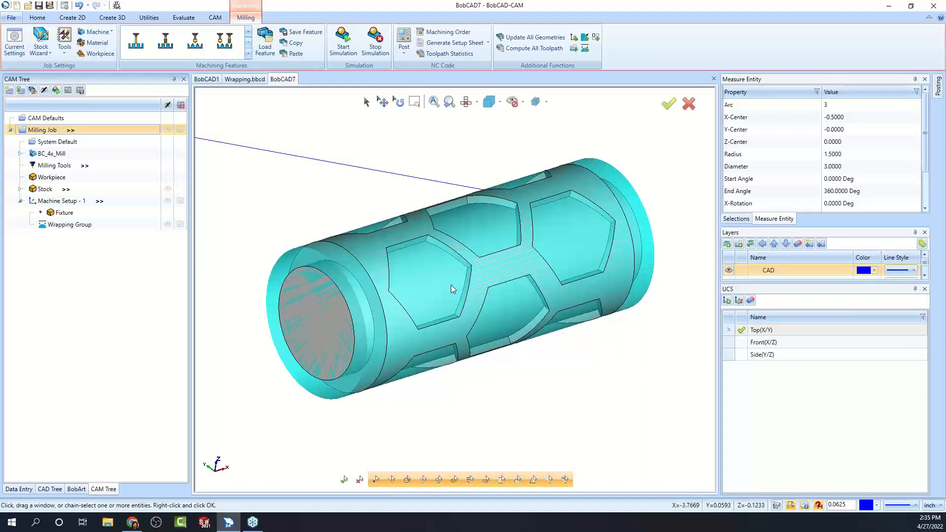
pyautogui.click(170, 189)
pyautogui.scroll(-2, 525, 297)
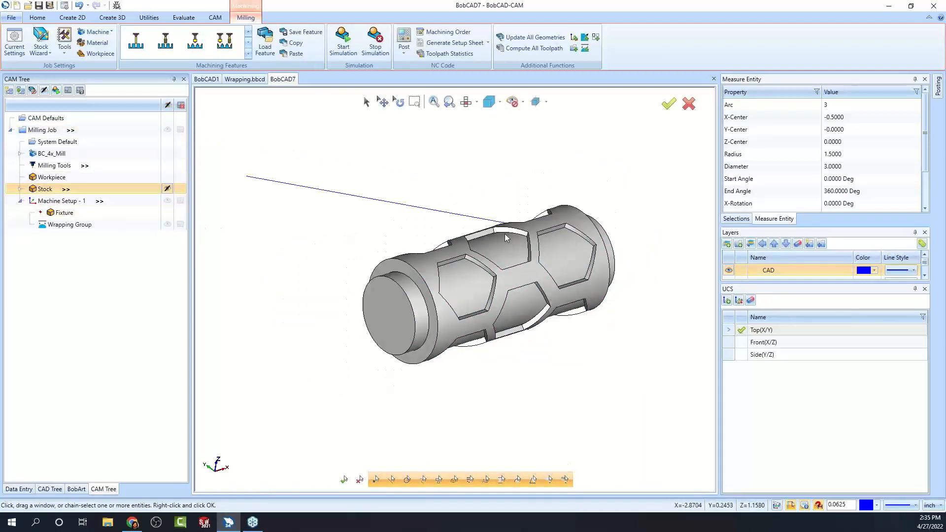
pyautogui.click(367, 102)
pyautogui.scroll(-2, 566, 380)
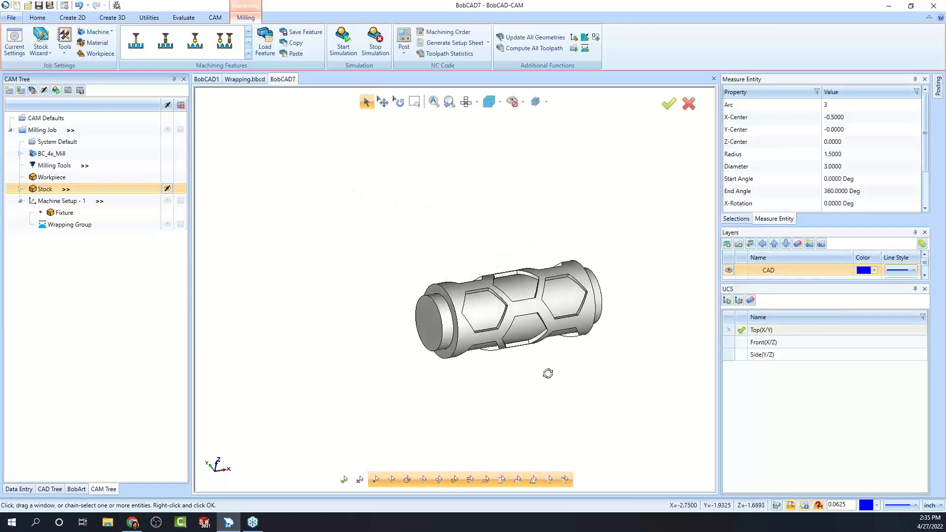
# Set the wrapping group's wrapping diameter to the stock diameter.
pyautogui.click(91, 225)
pyautogui.click(74, 201)
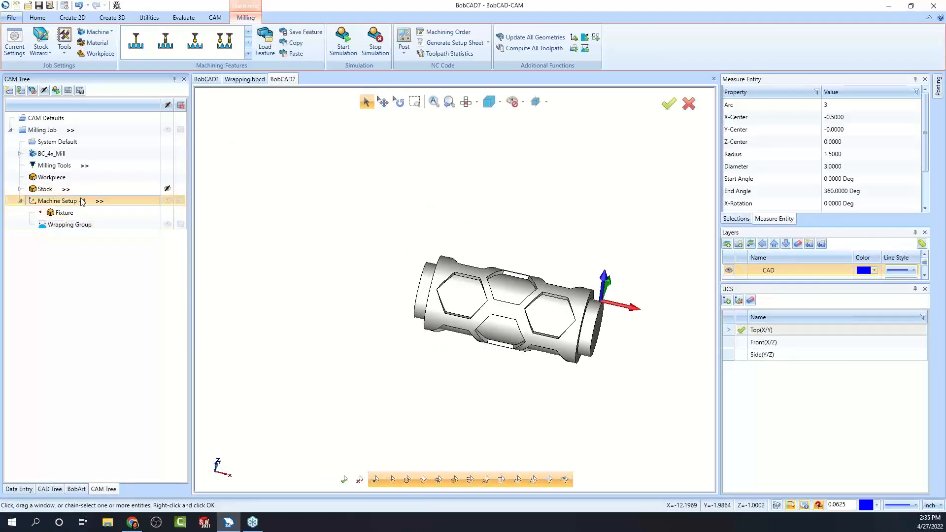
pyautogui.click(77, 227)
pyautogui.rightClick(77, 230)
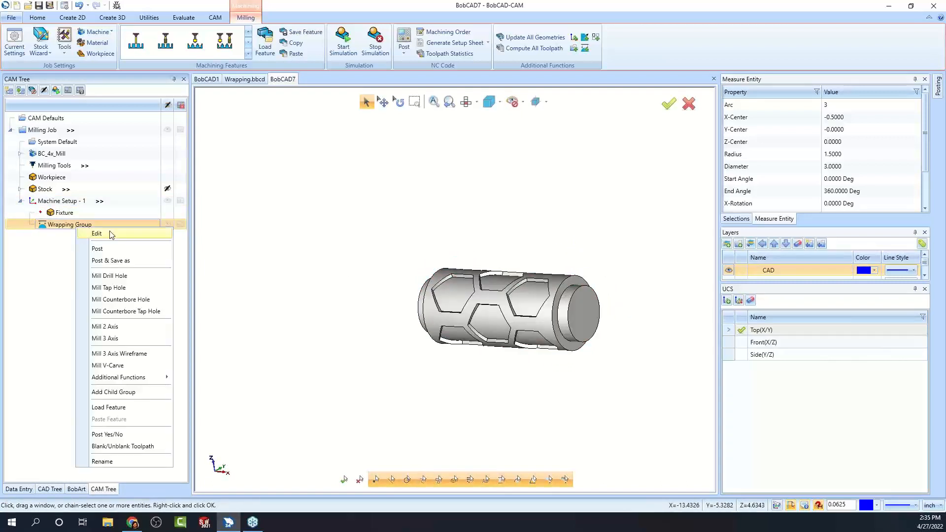
pyautogui.click(112, 234)
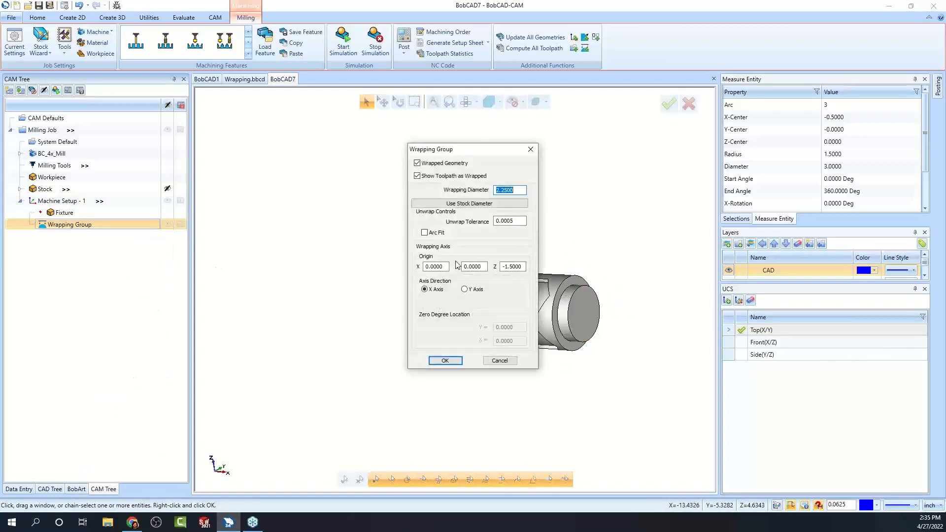
pyautogui.click(446, 203)
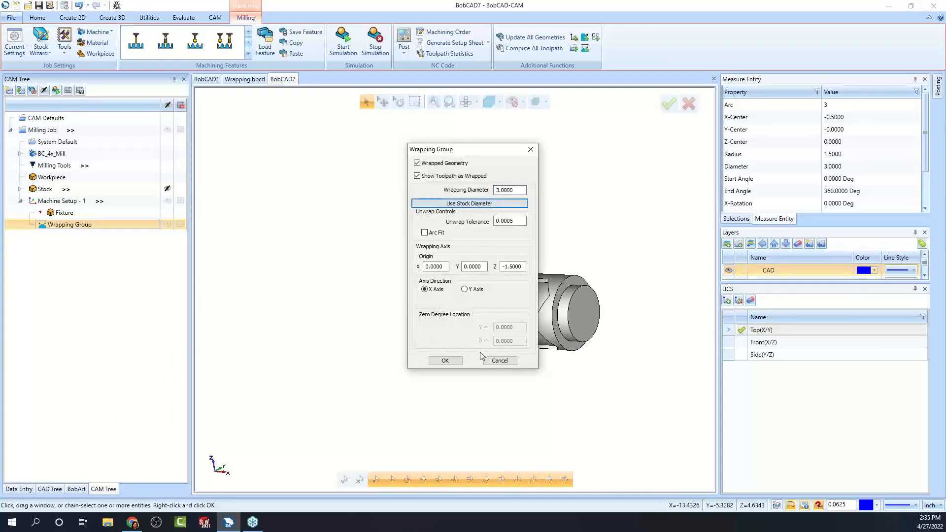
pyautogui.click(451, 360)
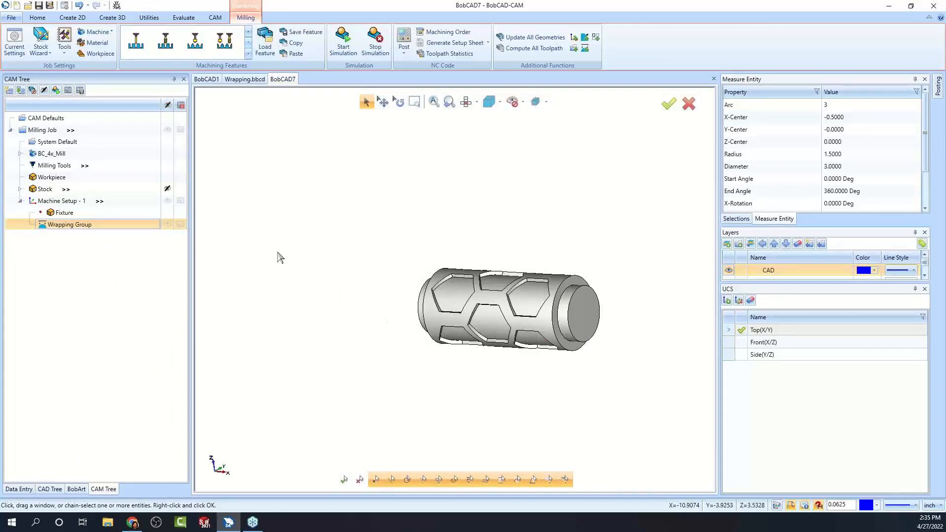
# Add a Mill 2 Axis feature to the wrapping group, picking a hexagonal pocket's floor face as geometry and a point on it as the bottom.
pyautogui.rightClick(79, 227)
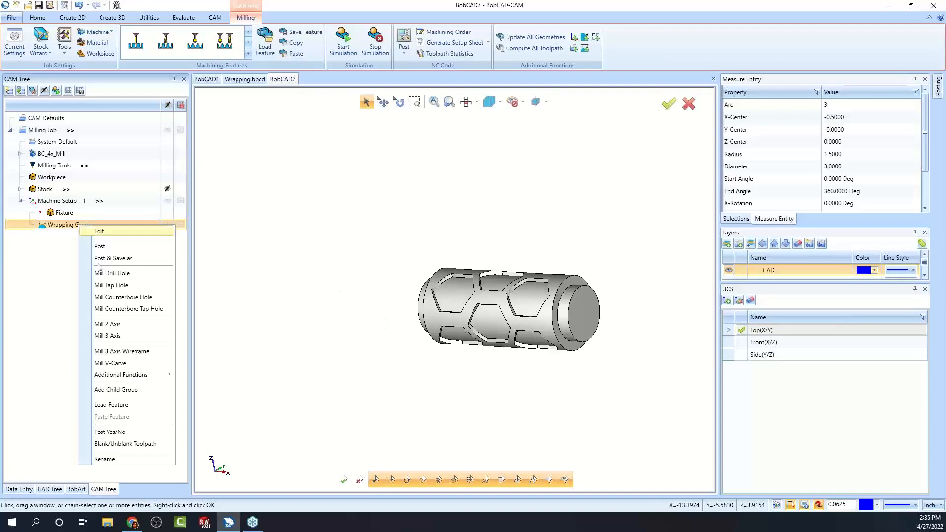
pyautogui.click(132, 326)
pyautogui.click(429, 162)
pyautogui.moveTo(381, 388); pyautogui.dragTo(439, 385, button='middle')
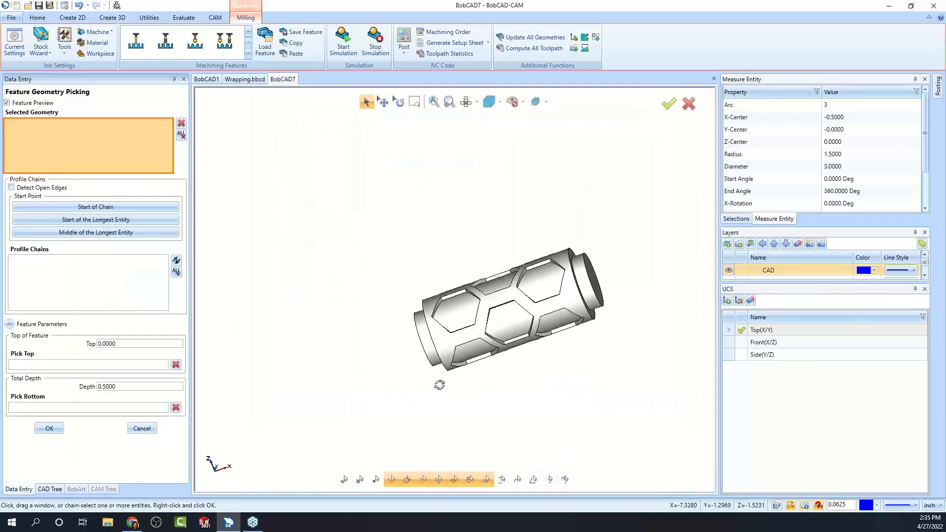
pyautogui.click(454, 310)
pyautogui.click(87, 408)
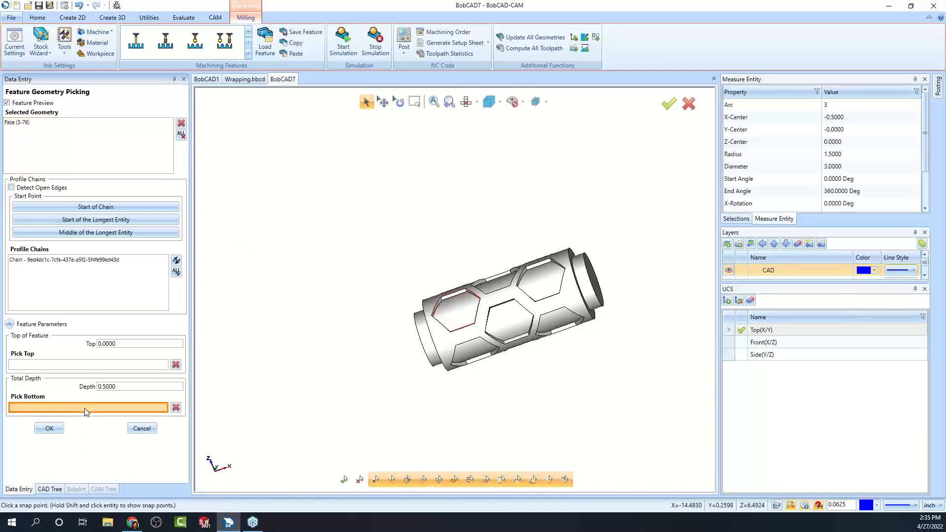
pyautogui.click(456, 304)
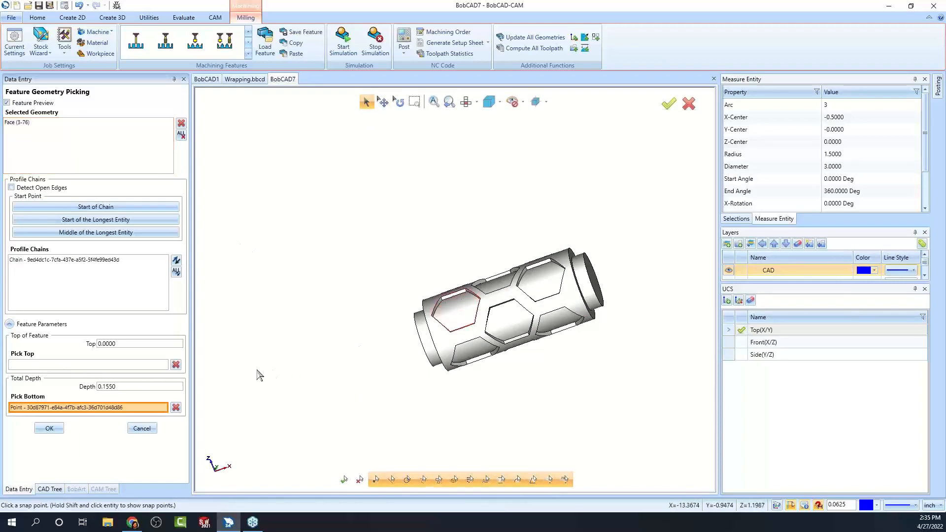
pyautogui.click(49, 428)
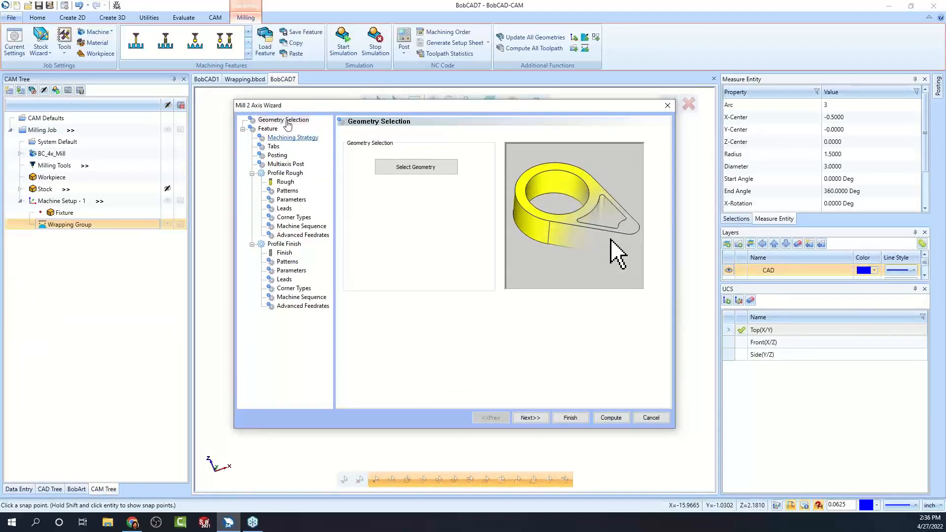
# Remove the Profile Rough and Profile Finish operations from the feature's machining strategy.
pyautogui.click(291, 138)
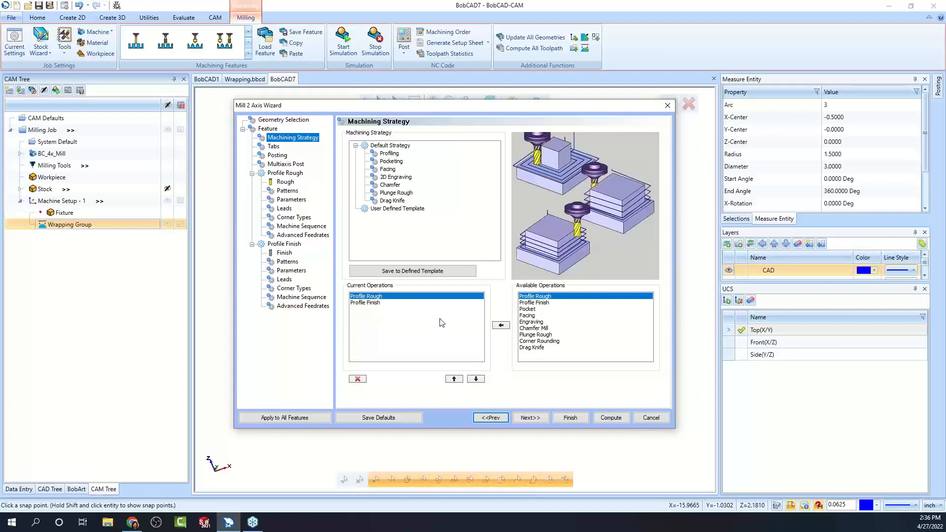
pyautogui.click(373, 297)
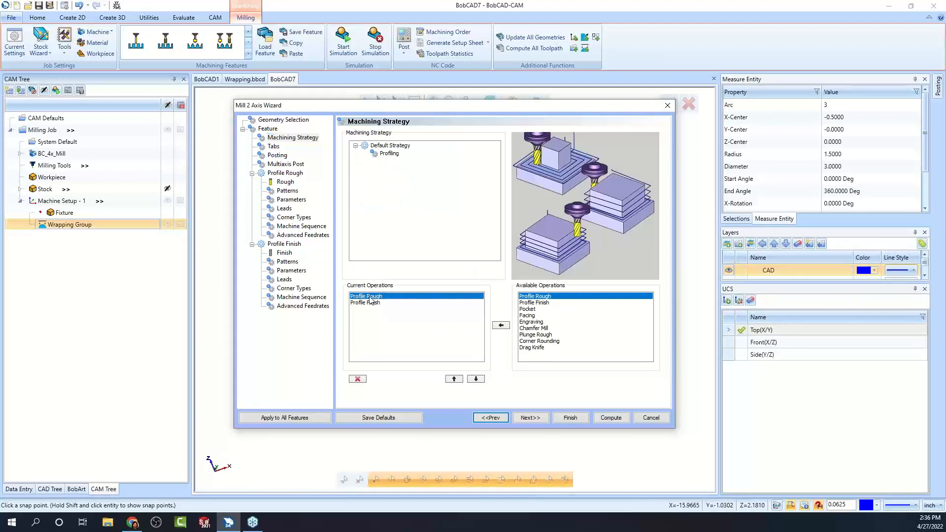
pyautogui.click(358, 379)
pyautogui.click(375, 298)
pyautogui.click(358, 379)
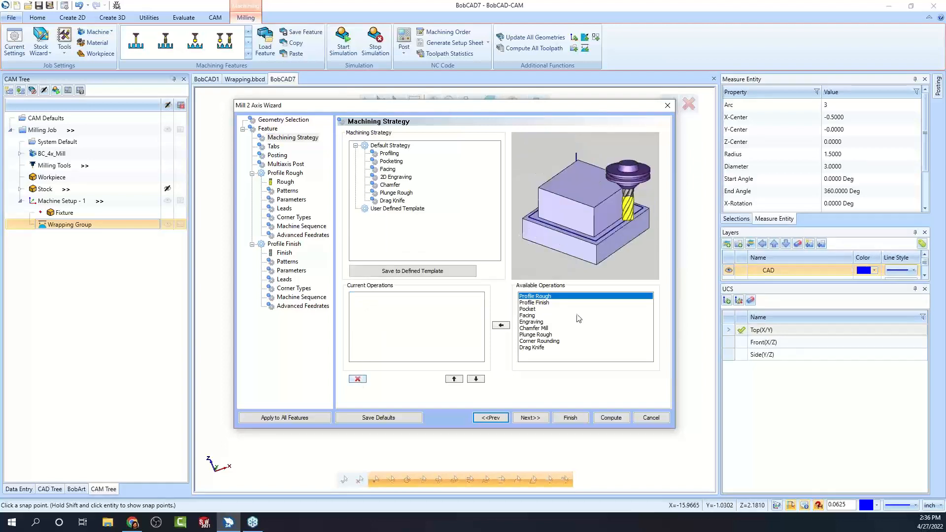
# Build the machining strategy from Pocket, Profile Finish and Chamfer Mill operations, in that order.
pyautogui.click(530, 309)
pyautogui.click(501, 325)
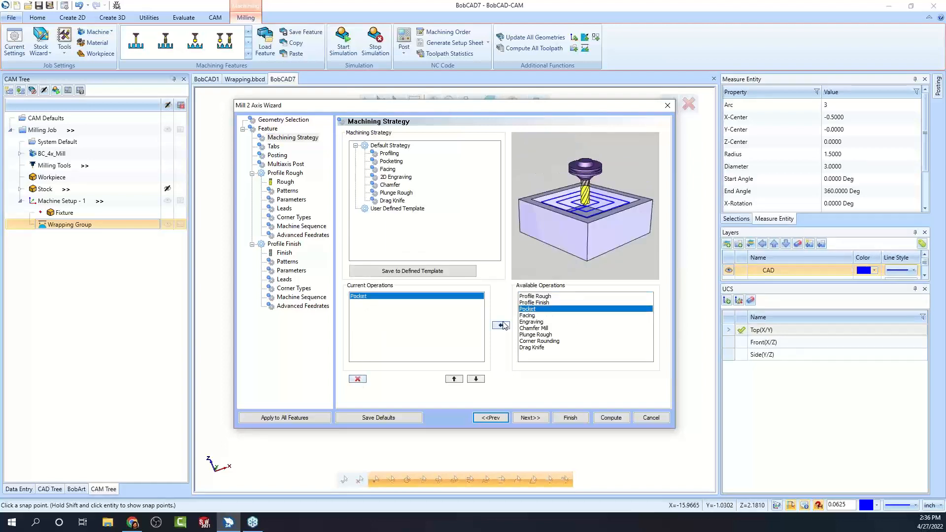
pyautogui.click(534, 303)
pyautogui.click(502, 327)
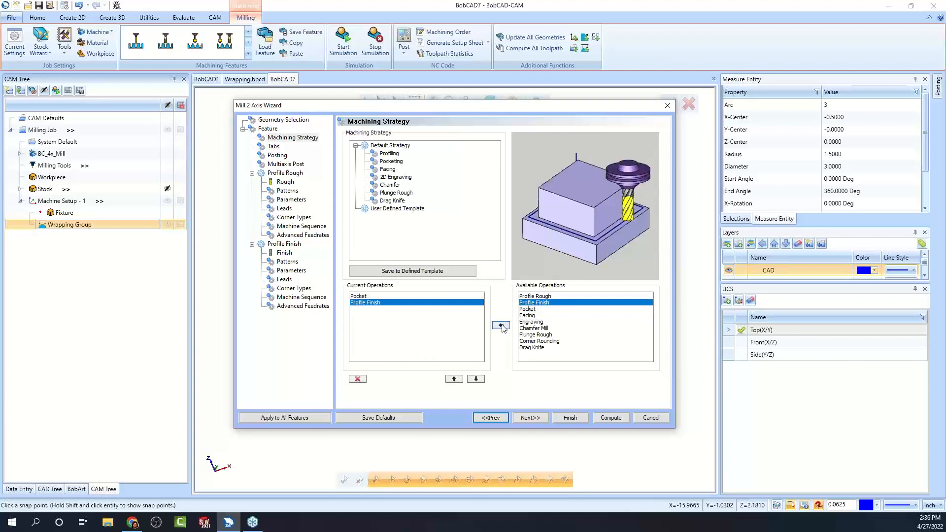
pyautogui.click(535, 329)
pyautogui.click(503, 327)
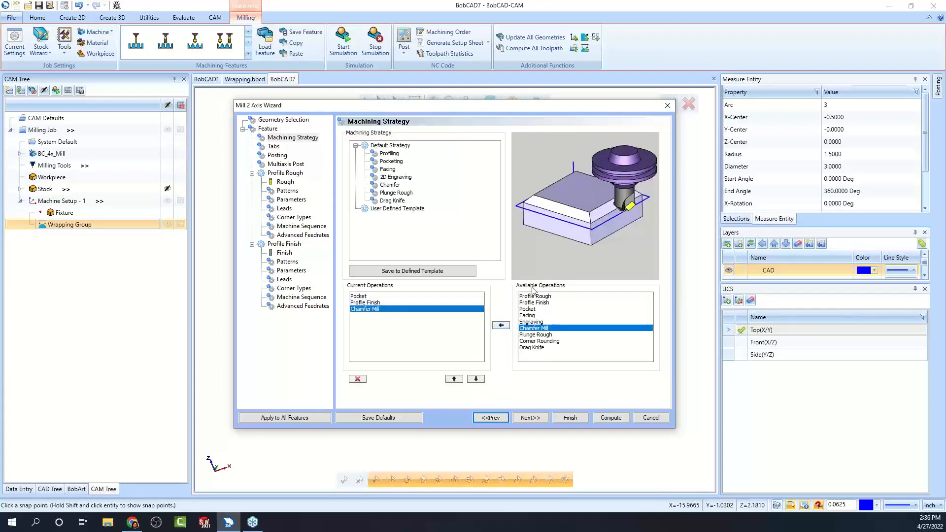
# Review the rough, finish and chamfer tools and compute the feature's toolpaths with their default settings.
pyautogui.click(536, 417)
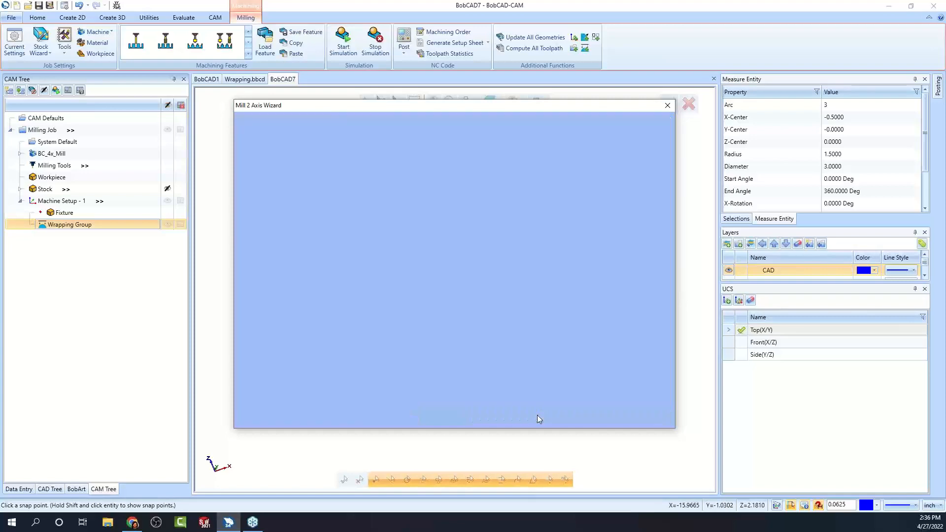
pyautogui.click(286, 182)
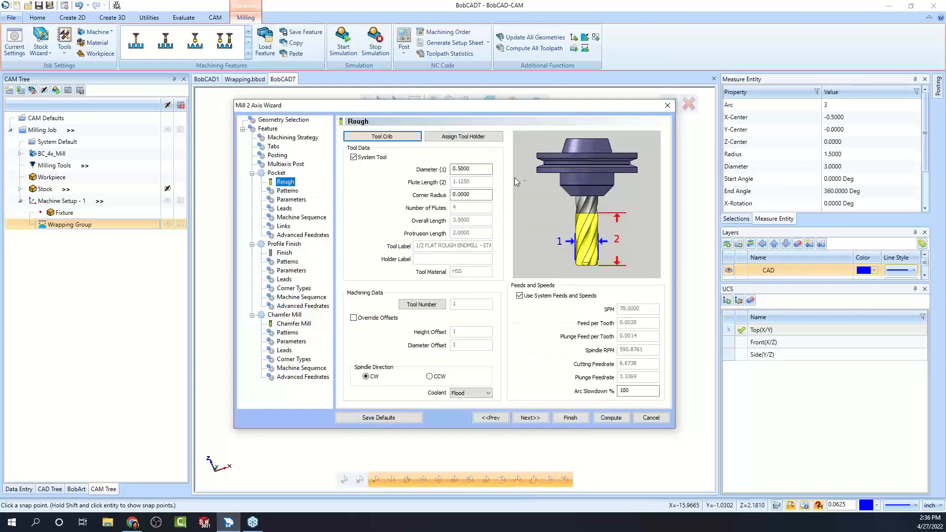
pyautogui.click(285, 254)
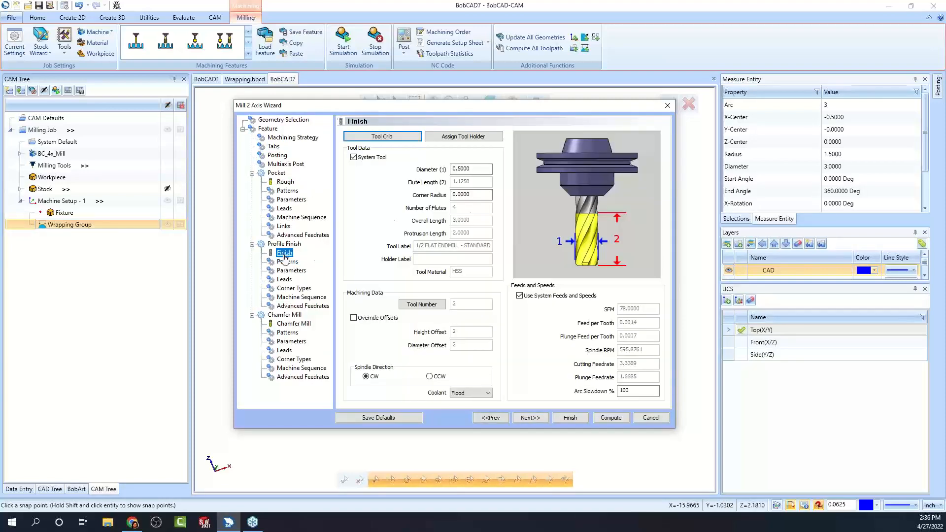
pyautogui.click(285, 325)
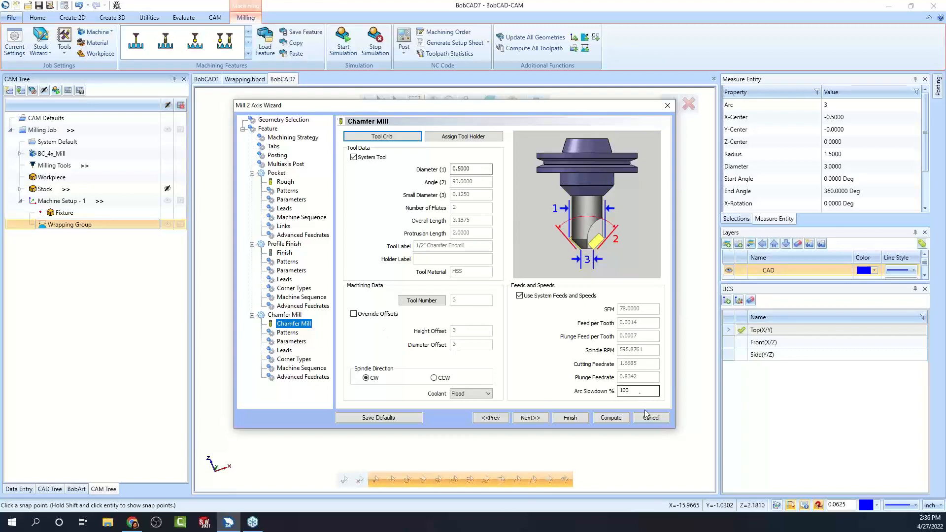
pyautogui.click(611, 419)
pyautogui.moveTo(435, 322); pyautogui.dragTo(512, 292, button='middle')
pyautogui.scroll(3, 523, 349)
pyautogui.scroll(2, 470, 237)
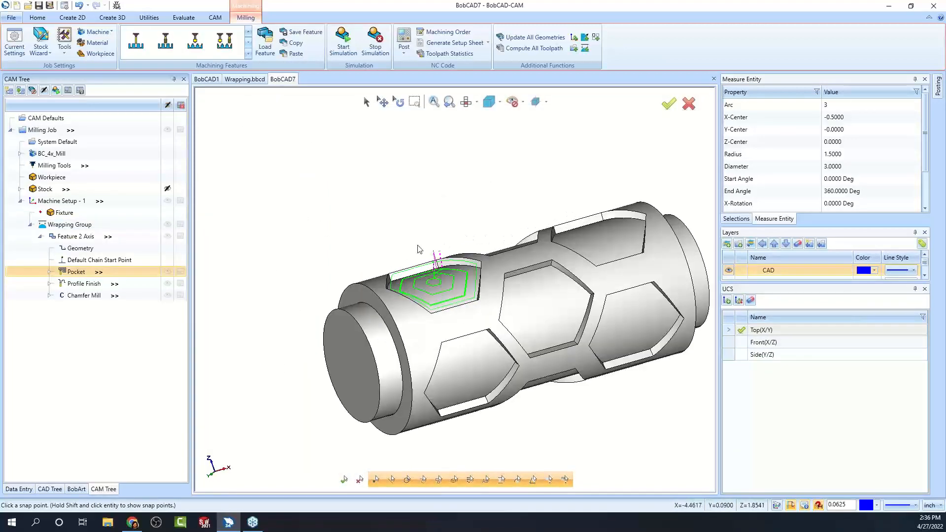
# Backplot the Chamfer Mill operation through to its end and examine the wrapped toolpaths on the hexagonal pocket.
pyautogui.click(83, 284)
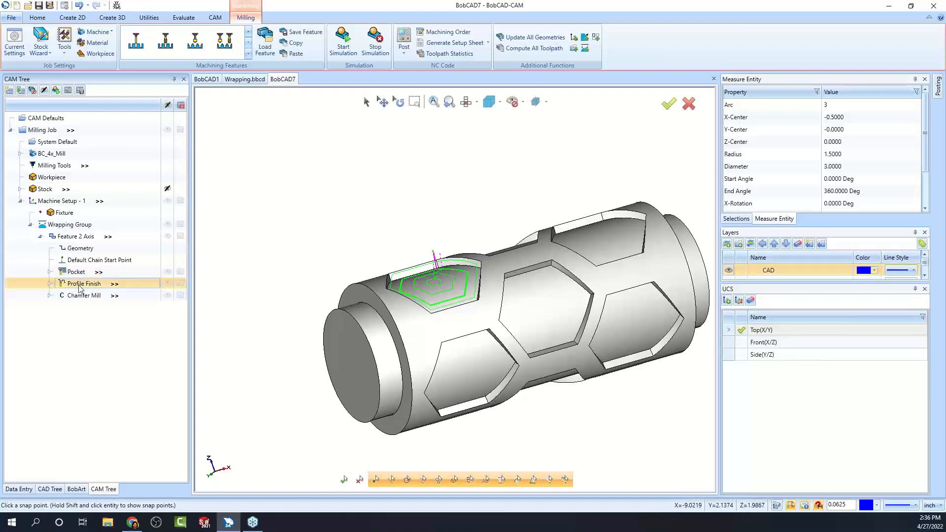
pyautogui.click(87, 297)
pyautogui.rightClick(86, 298)
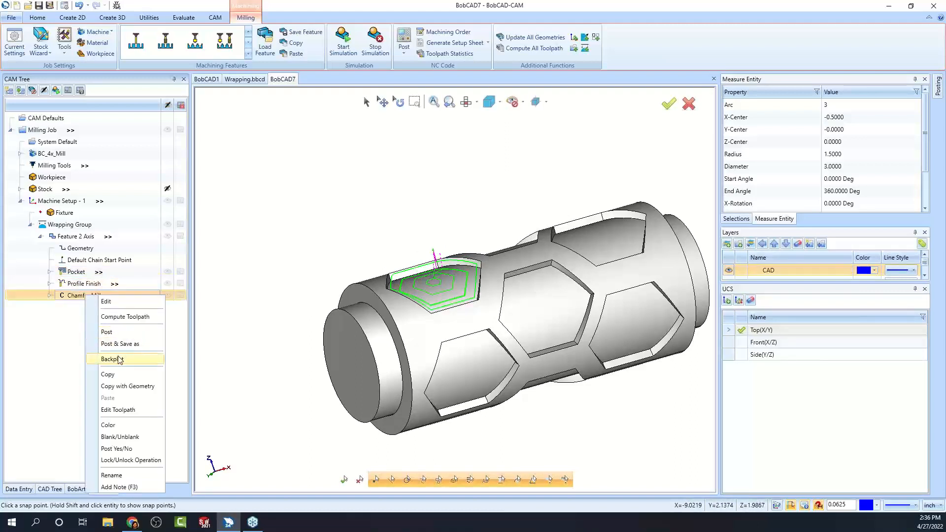
pyautogui.click(92, 360)
pyautogui.moveTo(11, 178); pyautogui.dragTo(182, 176)
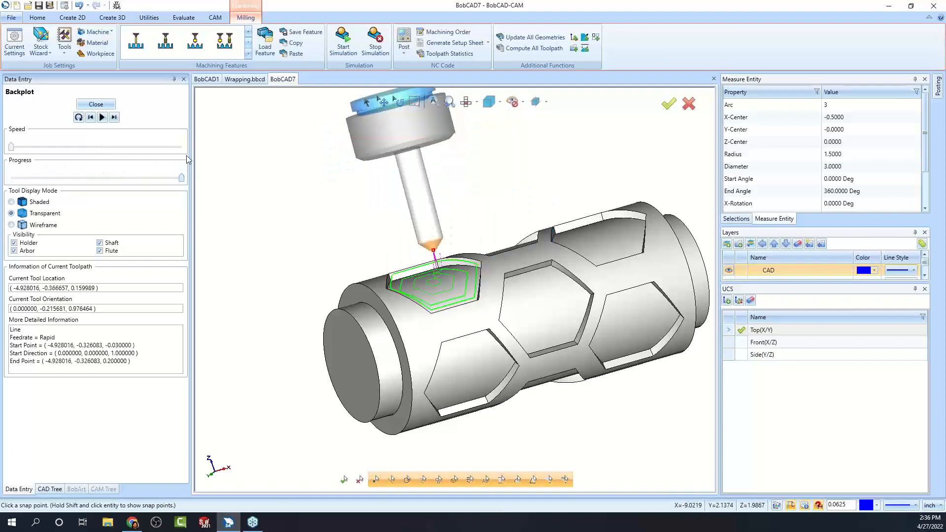
pyautogui.click(96, 104)
pyautogui.scroll(4, 580, 366)
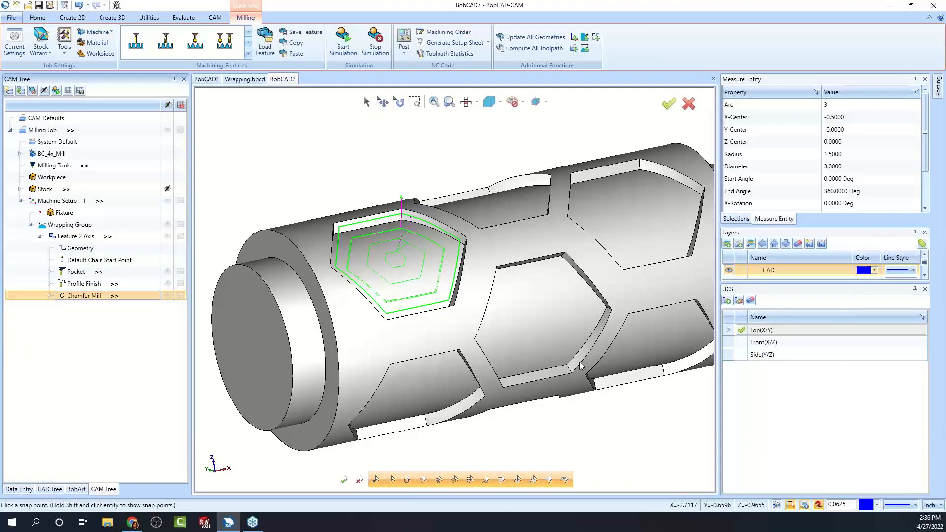
pyautogui.scroll(-3, 476, 279)
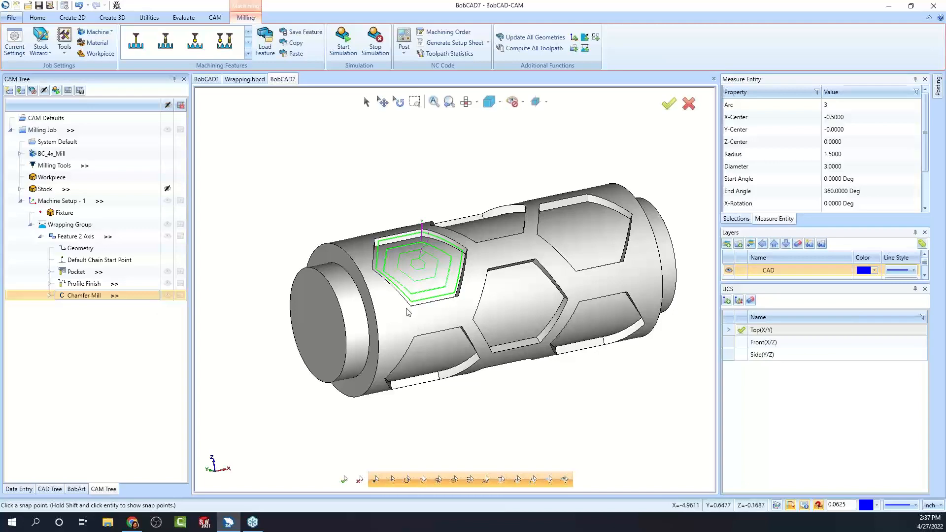
pyautogui.moveTo(447, 294); pyautogui.dragTo(512, 322, button='middle')
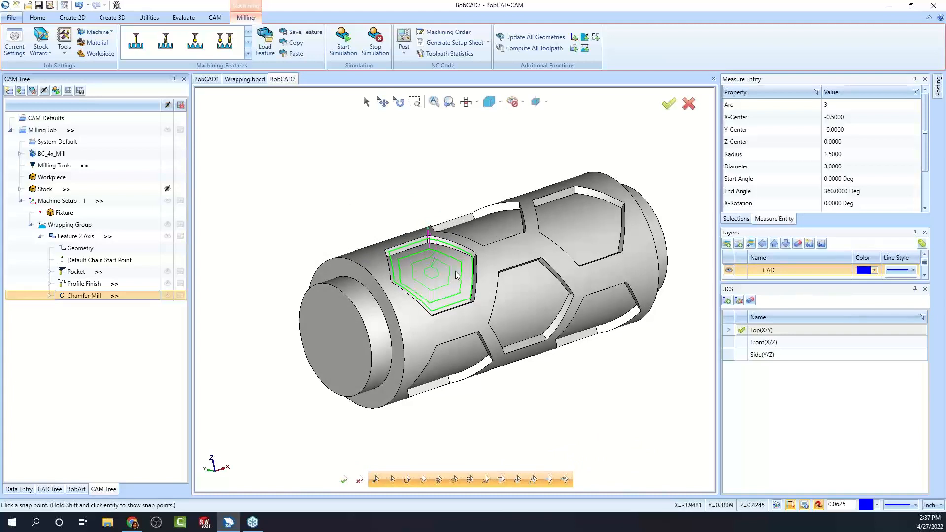
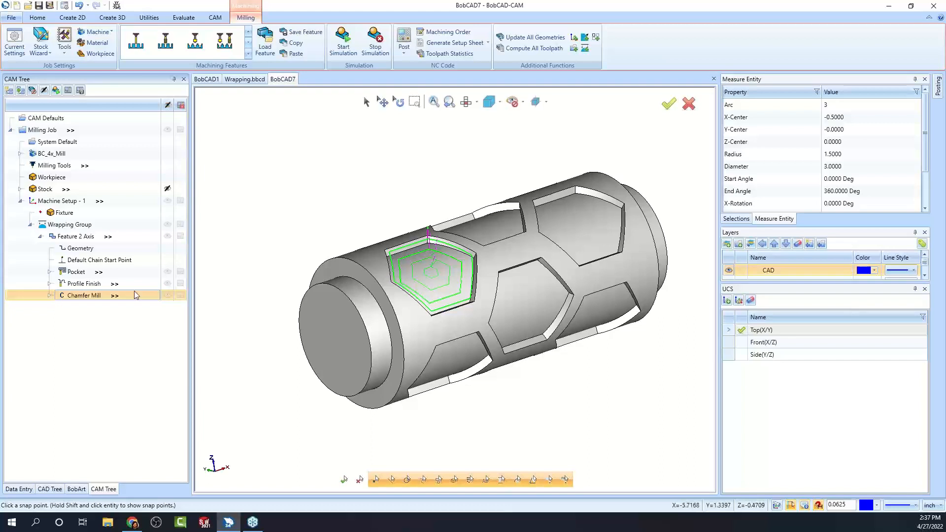
# Close the BobCAD7 document and the Wrapping.bbcd sample project.
pyautogui.click(713, 79)
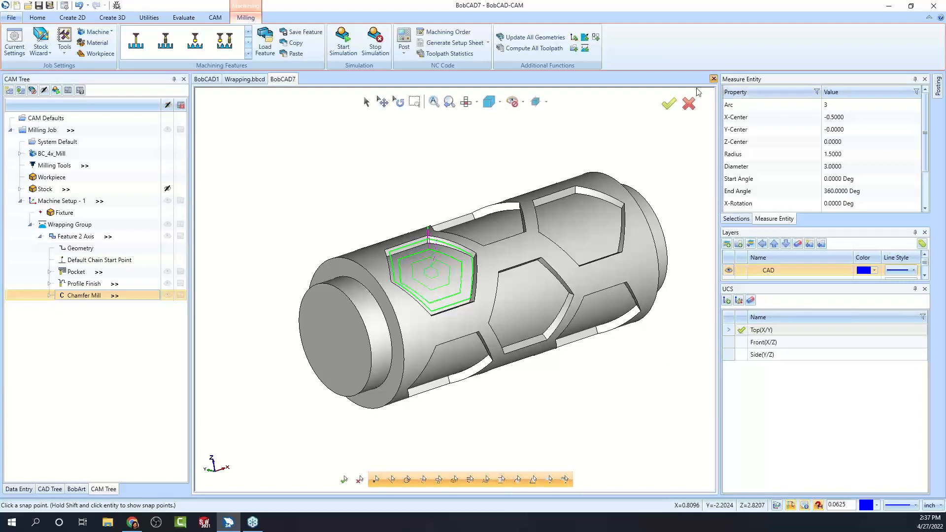
pyautogui.click(493, 279)
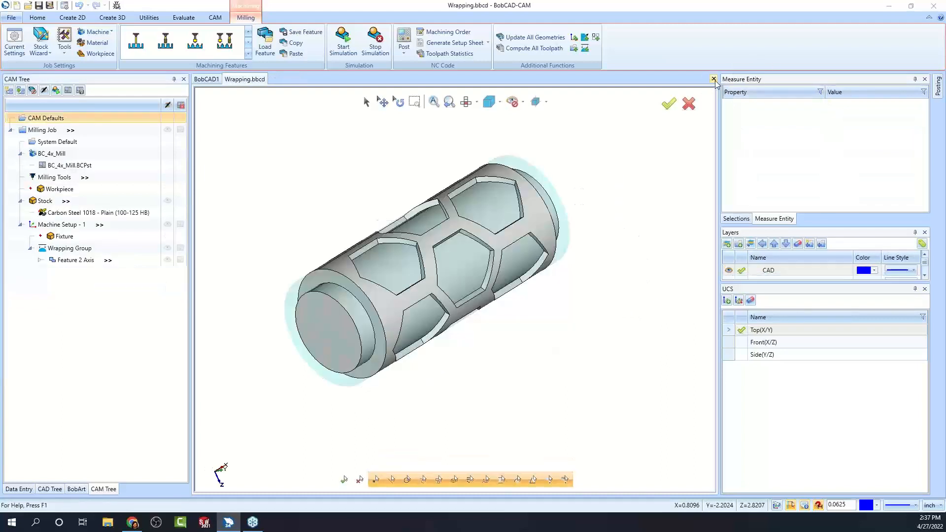
pyautogui.click(713, 79)
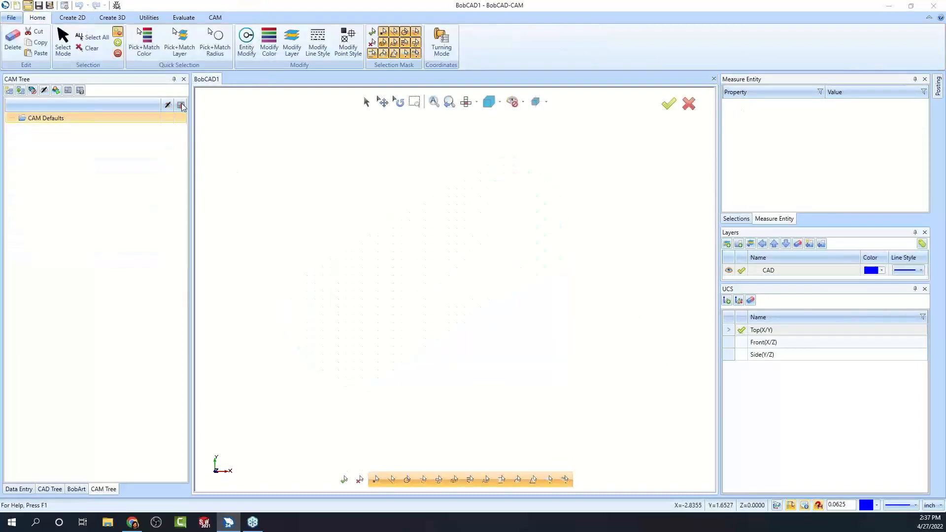
# Open the Rotary.bbcd sample project and view its 4 Axis Rotary toolpath on the part.
pyautogui.click(28, 6)
pyautogui.click(125, 94)
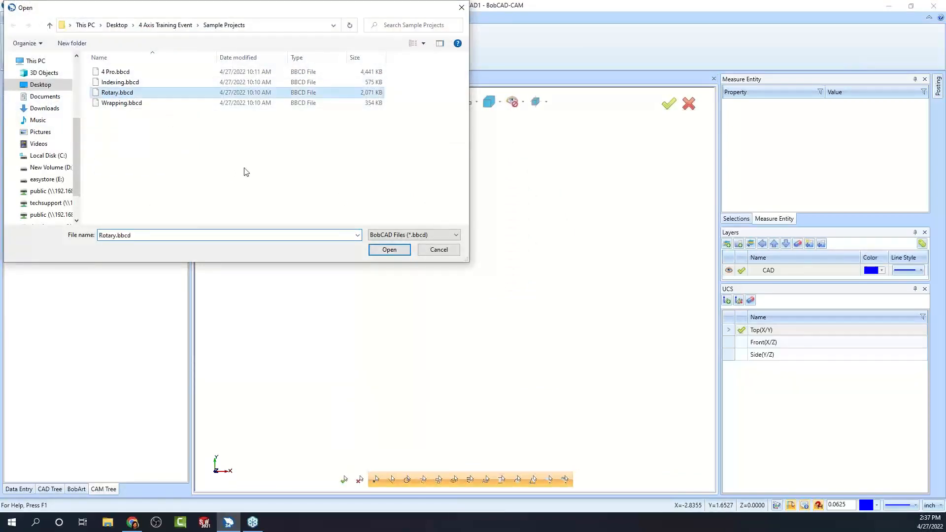
pyautogui.click(391, 255)
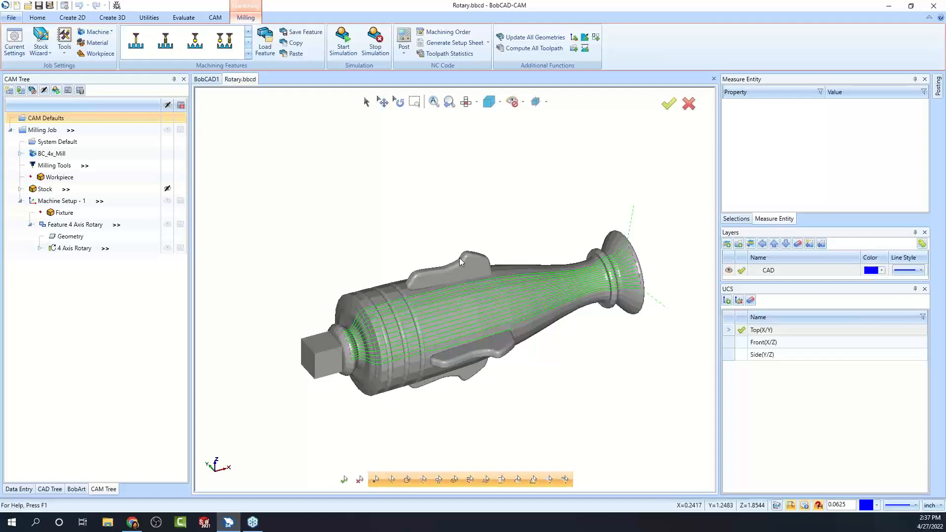
pyautogui.moveTo(516, 313); pyautogui.dragTo(490, 362, button='middle')
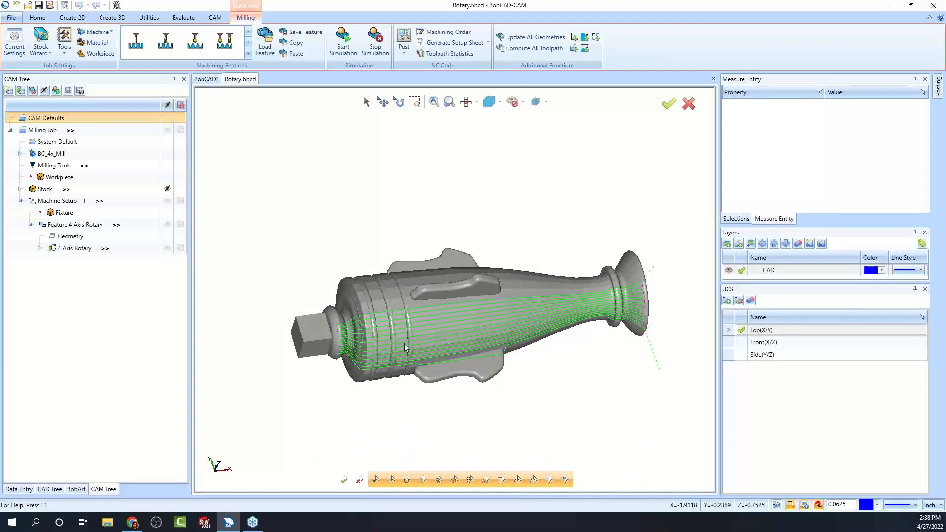
pyautogui.moveTo(481, 358)
pyautogui.mouseDown(button='middle')
pyautogui.moveTo(479, 300)
pyautogui.moveTo(489, 351)
pyautogui.mouseUp(button='middle')
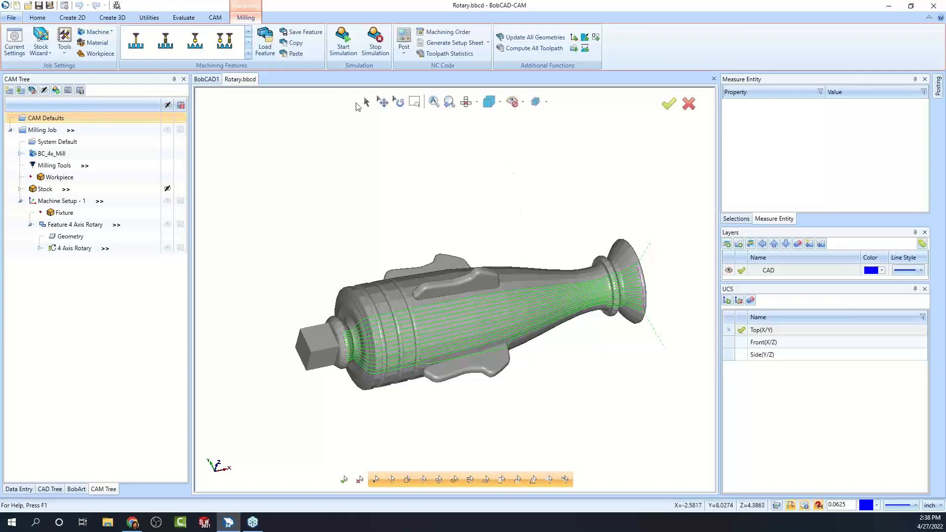
# Copy the STL model from the Rotary.bbcd project and paste it into a new blank document.
pyautogui.click(406, 293)
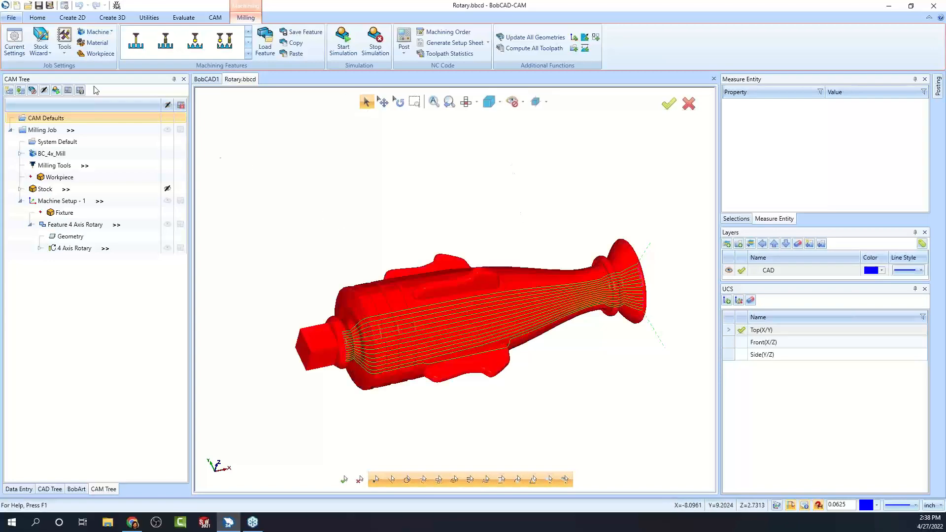
pyautogui.click(37, 18)
pyautogui.rightClick(294, 152)
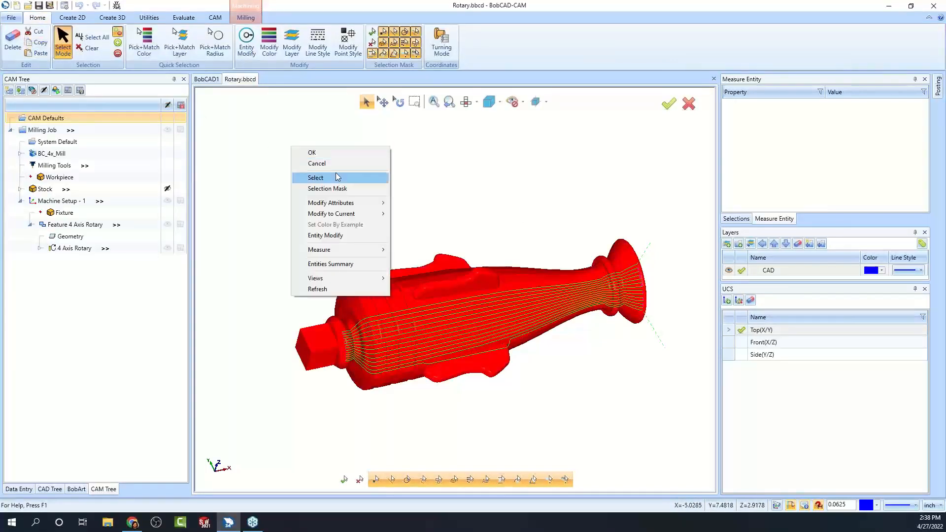
pyautogui.click(315, 167)
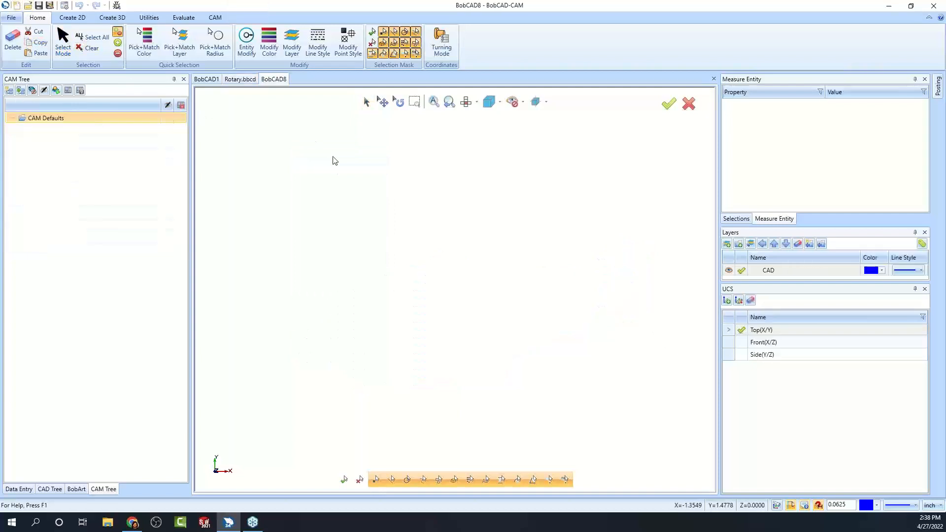
pyautogui.click(40, 55)
pyautogui.scroll(-5, 447, 232)
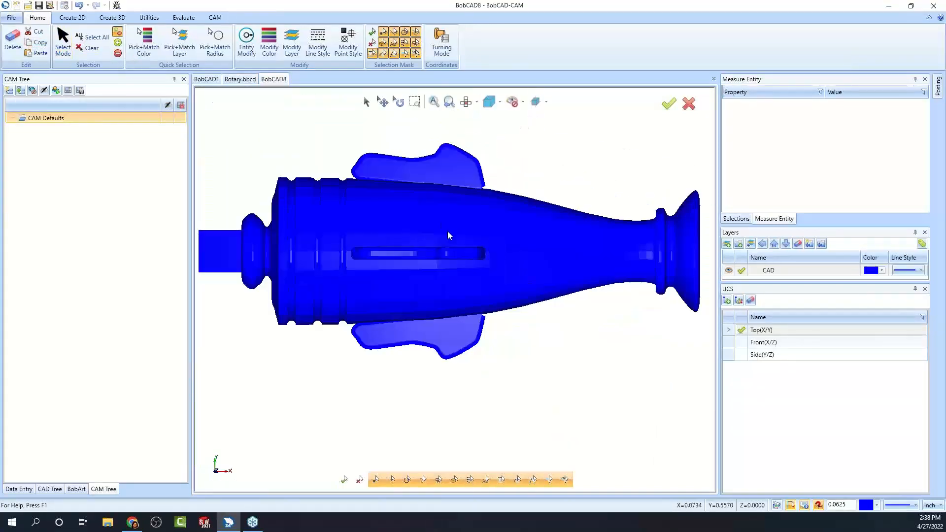
pyautogui.moveTo(522, 393); pyautogui.dragTo(527, 322, button='middle')
pyautogui.scroll(4, 485, 269)
pyautogui.moveTo(505, 278); pyautogui.dragTo(556, 338, button='middle')
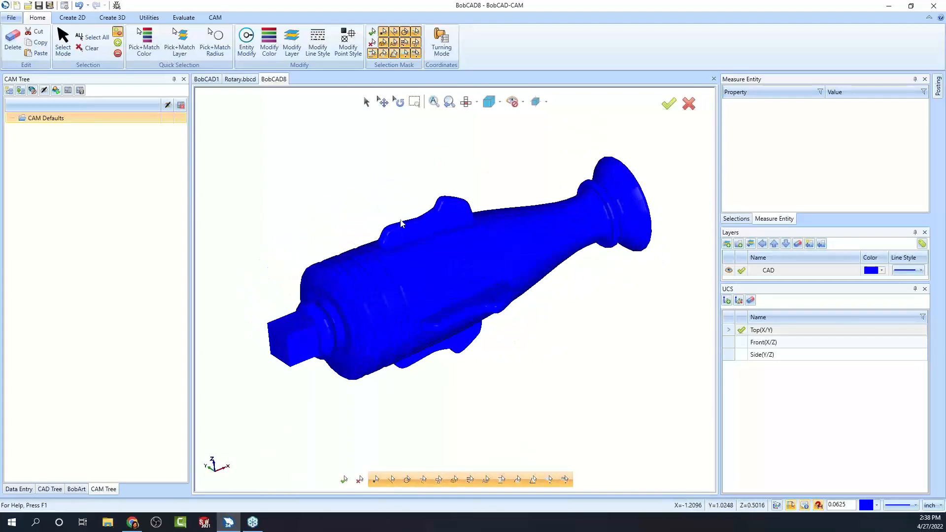
pyautogui.click(366, 103)
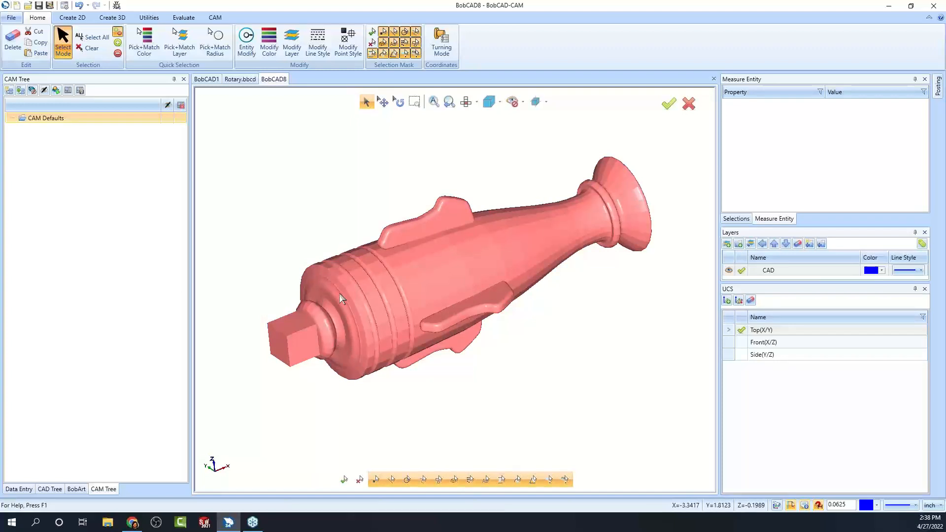
pyautogui.rightClick(378, 161)
pyautogui.click(408, 178)
# Enlarge the layer list and add a new layer below the CAD layer.
pyautogui.scroll(-2, 443, 238)
pyautogui.scroll(-1, 444, 239)
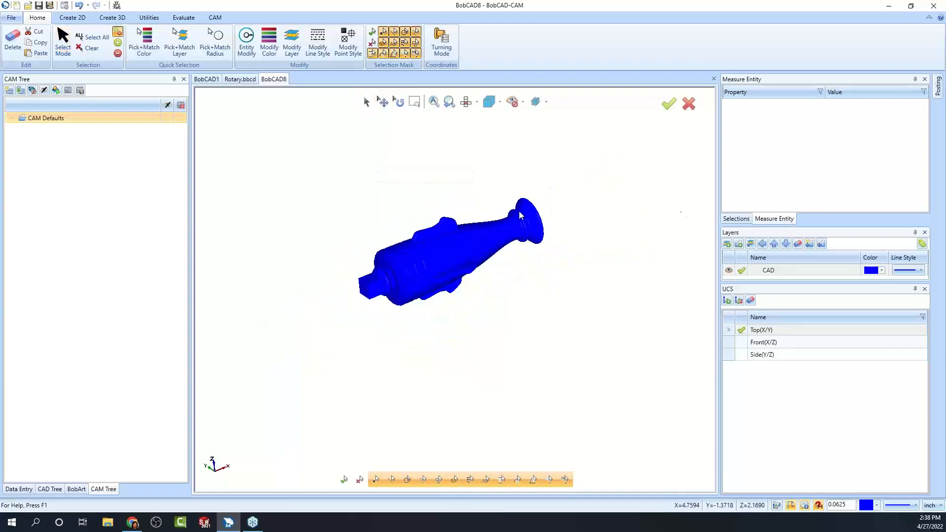
pyautogui.moveTo(820, 227); pyautogui.dragTo(818, 156)
pyautogui.rightClick(766, 219)
pyautogui.click(785, 222)
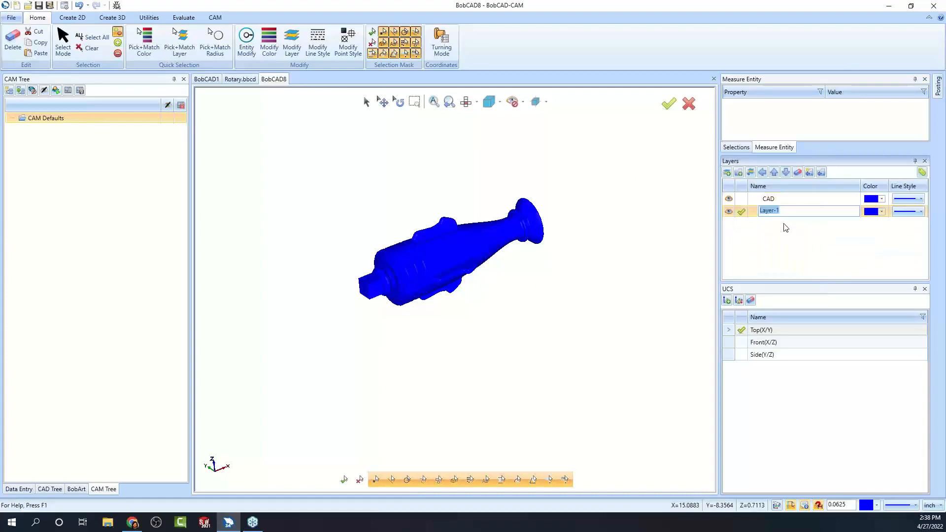
# Create a silhouette of the whole STL model along the Z axis with internal shapes on the new layer.
pyautogui.click(82, 23)
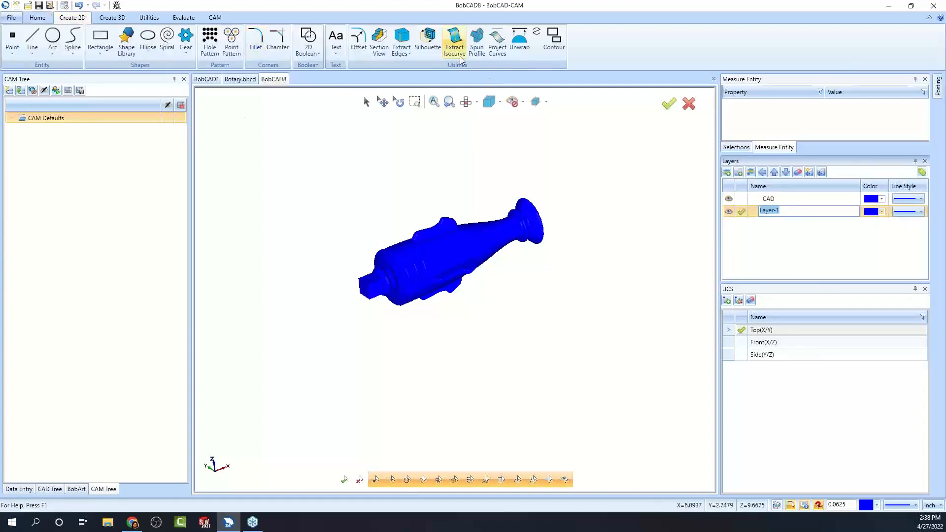
pyautogui.click(427, 40)
pyautogui.moveTo(333, 142); pyautogui.dragTo(619, 386)
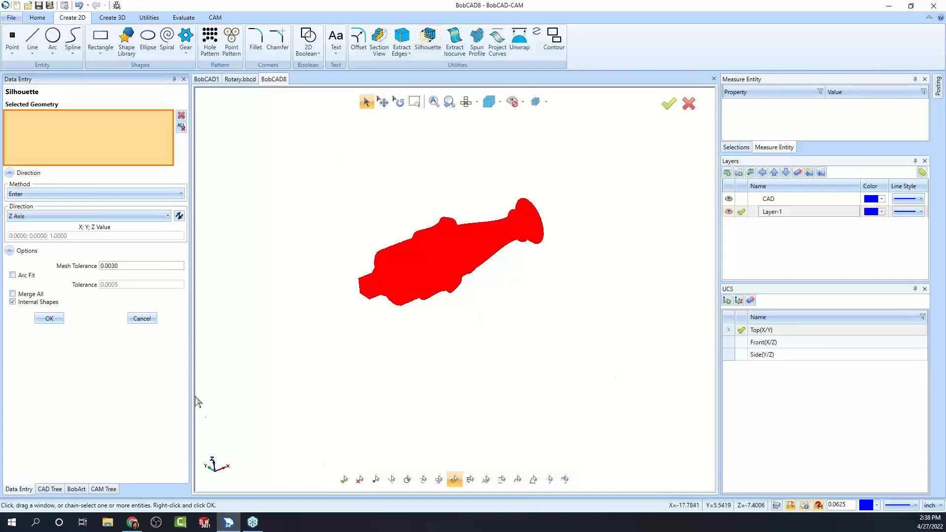
pyautogui.click(50, 318)
pyautogui.click(143, 319)
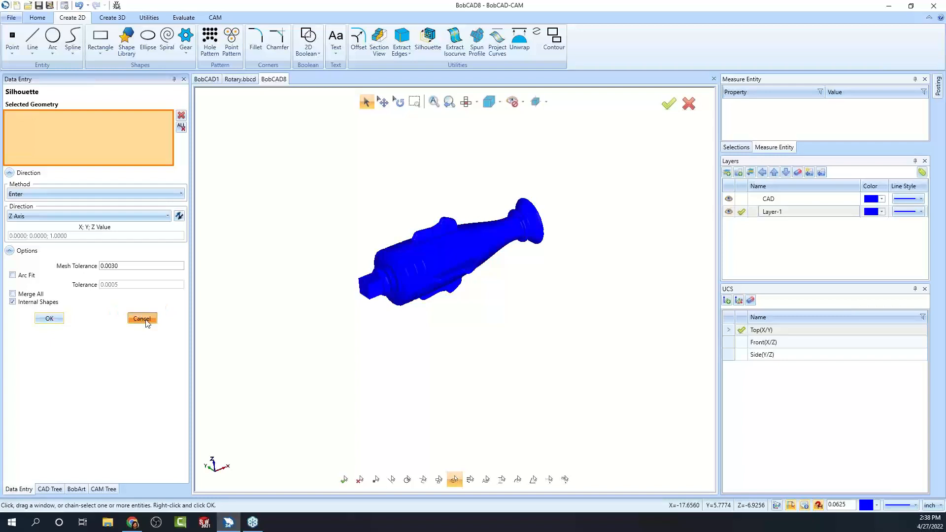
# Hide the CAD layer and view the silhouette outline from the top.
pyautogui.click(729, 199)
pyautogui.click(466, 101)
pyautogui.scroll(4, 454, 252)
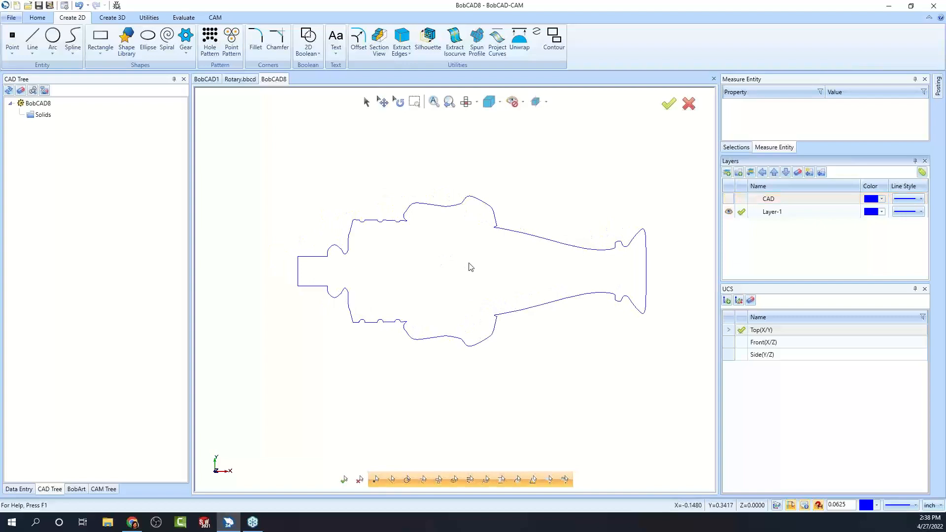
# Show the CAD layer, hide the silhouette layer, and review the overall bounds in the Entities Summary.
pyautogui.click(728, 199)
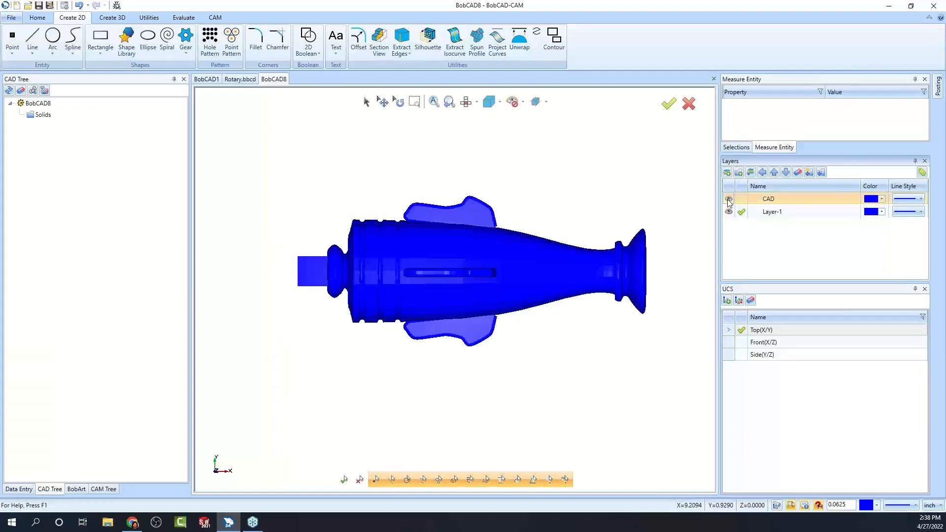
pyautogui.click(729, 212)
pyautogui.rightClick(577, 173)
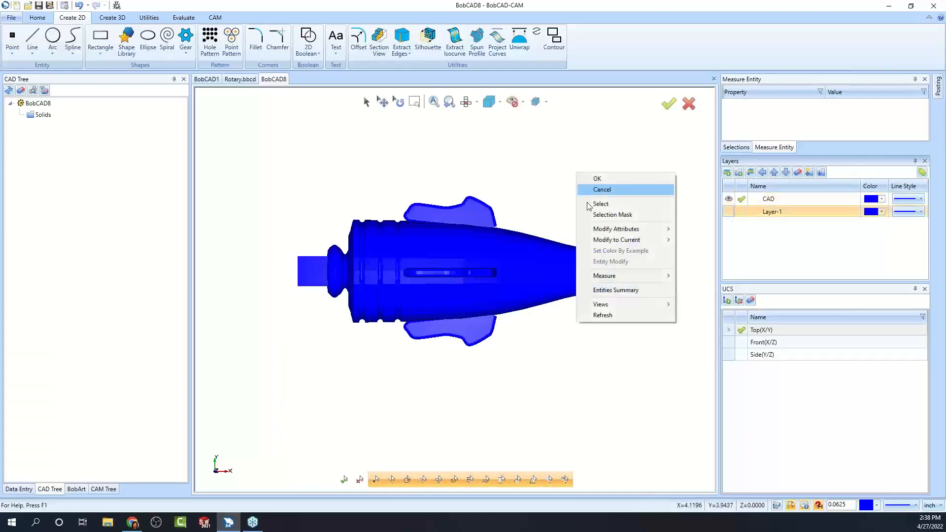
pyautogui.click(616, 291)
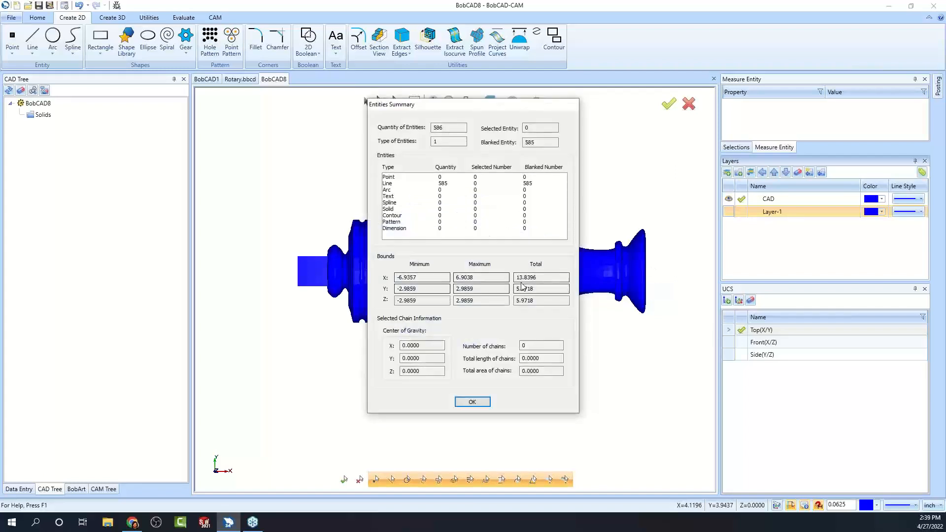
pyautogui.click(484, 404)
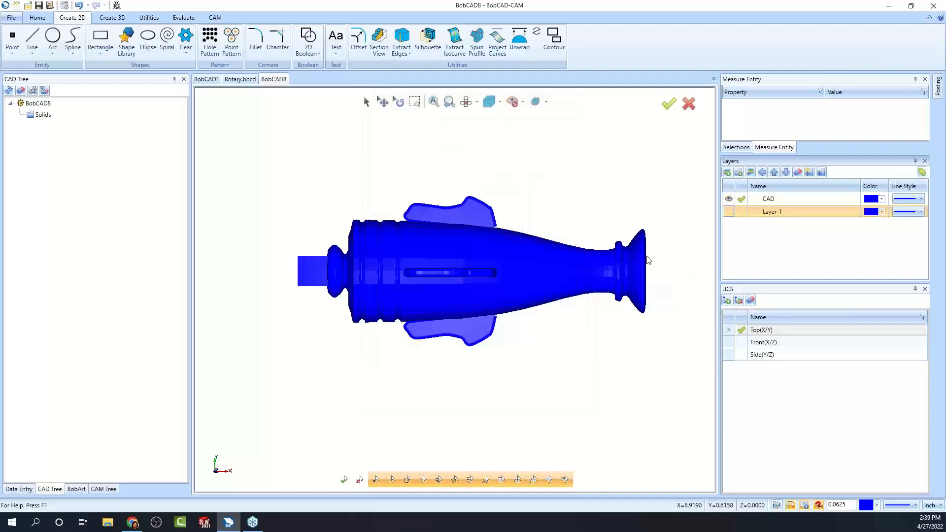
# Measure the STL model with Measure One by picking it at its flared end.
pyautogui.moveTo(401, 350); pyautogui.dragTo(362, 301, button='middle')
pyautogui.click(183, 18)
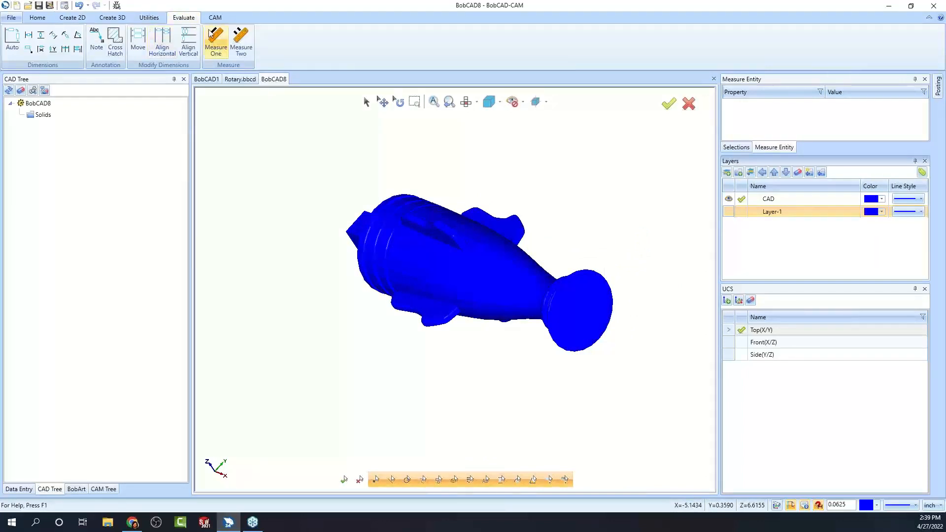
pyautogui.click(216, 42)
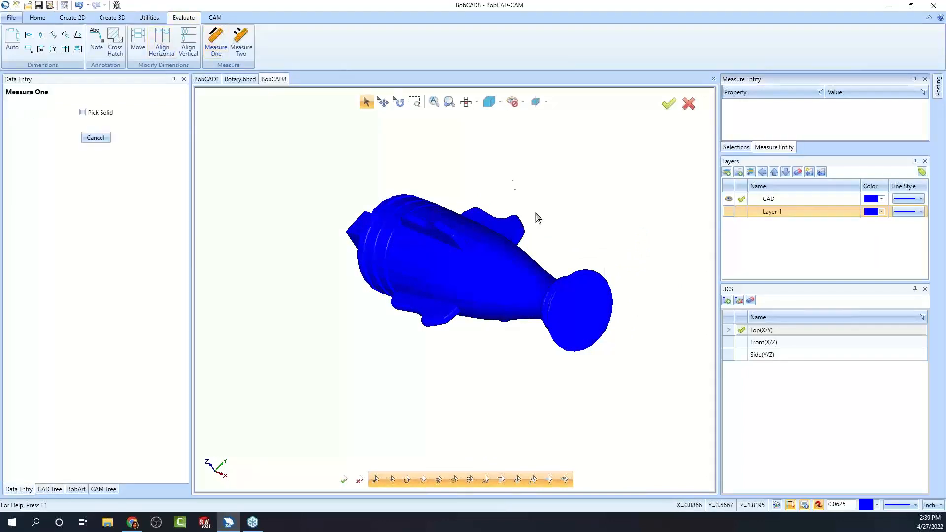
pyautogui.click(577, 275)
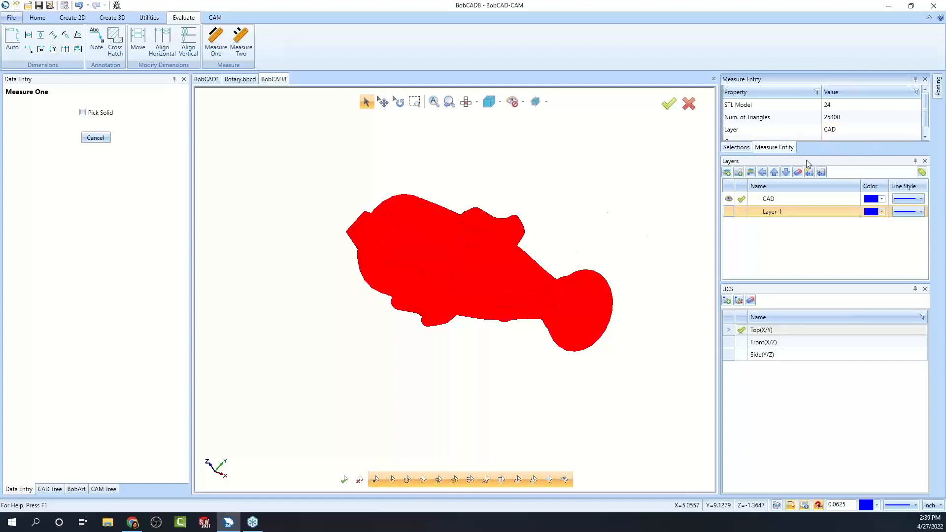
# Close the Posting pane, dock the Layers pane again and leave the Measure One command.
pyautogui.click(915, 161)
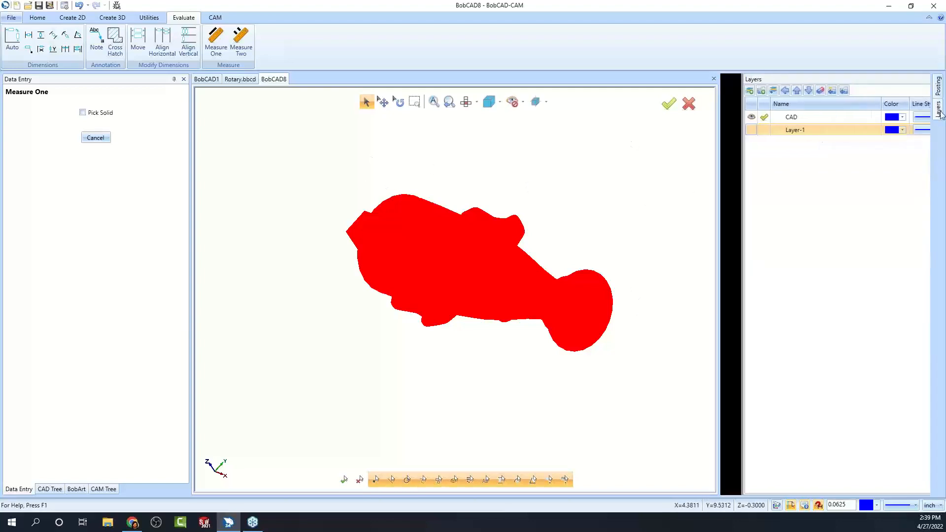
pyautogui.click(915, 79)
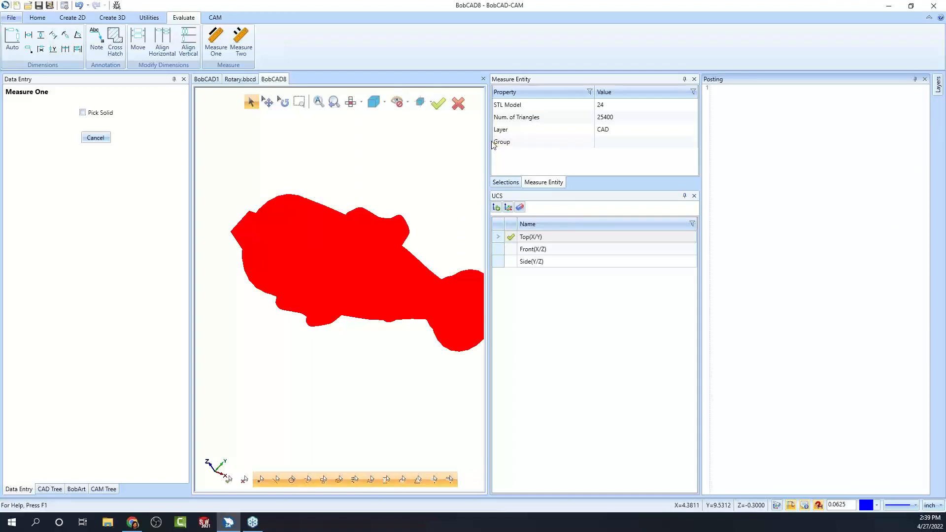
pyautogui.click(925, 79)
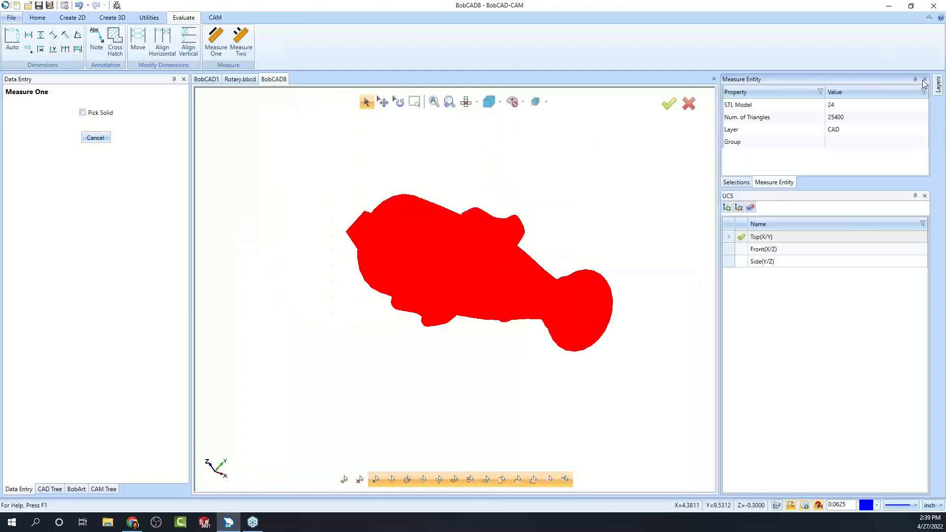
pyautogui.click(915, 79)
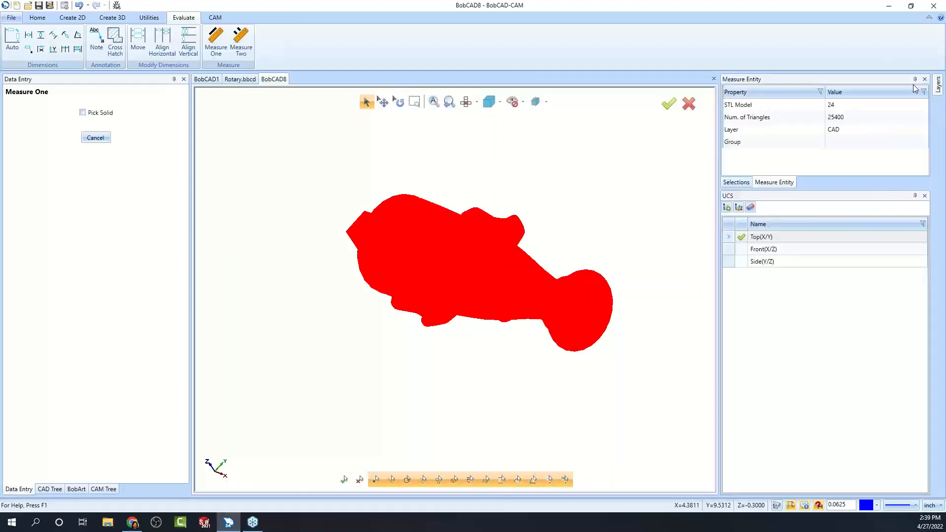
pyautogui.rightClick(517, 168)
pyautogui.click(545, 188)
# Show the silhouette layer, make it the active layer, hide the CAD layer and view the outline from the top.
pyautogui.moveTo(418, 362); pyautogui.dragTo(498, 318, button='middle')
pyautogui.click(742, 211)
pyautogui.click(754, 211)
pyautogui.click(742, 199)
pyautogui.moveTo(433, 320)
pyautogui.mouseDown(button='middle')
pyautogui.moveTo(462, 327)
pyautogui.moveTo(441, 334)
pyautogui.mouseUp(button='middle')
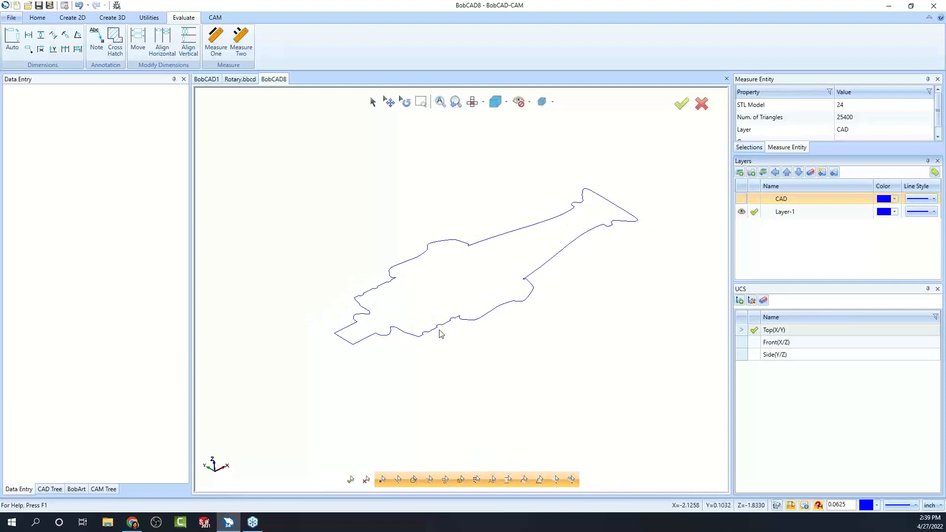
pyautogui.click(472, 101)
pyautogui.moveTo(523, 261); pyautogui.dragTo(467, 257, button='middle')
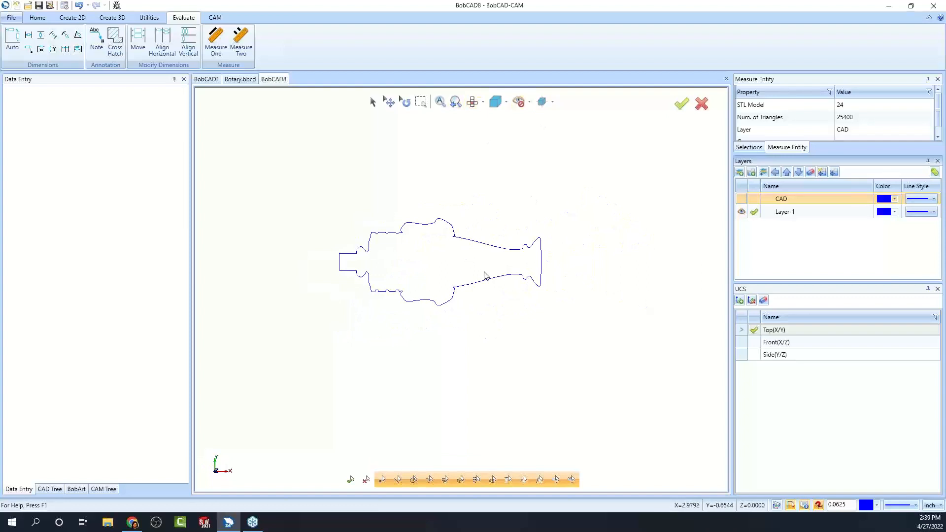
# Measure the straight line closing the flared end of the silhouette to read its X position.
pyautogui.click(216, 40)
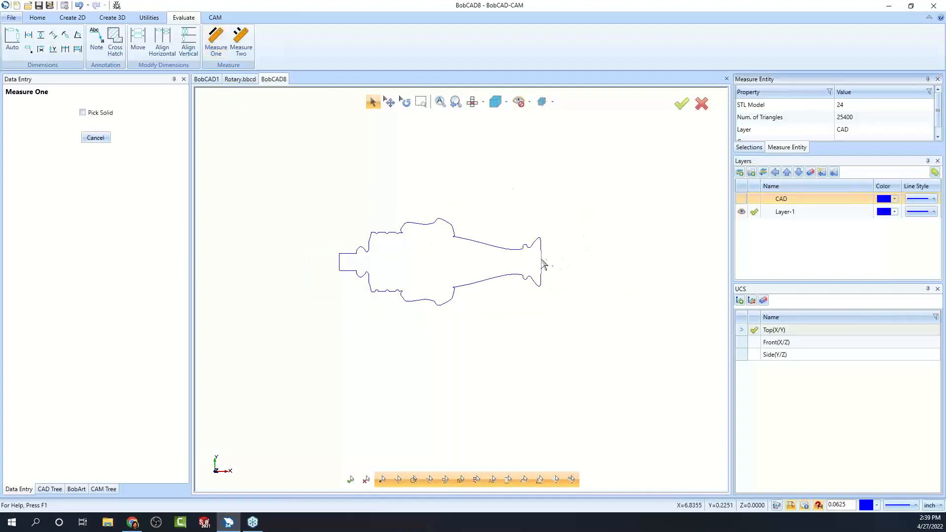
pyautogui.scroll(5, 546, 264)
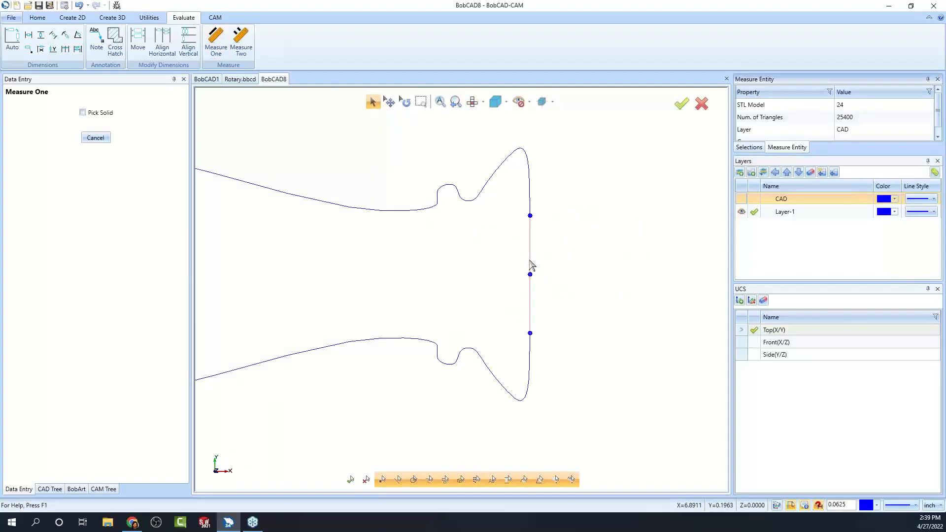
pyautogui.click(530, 260)
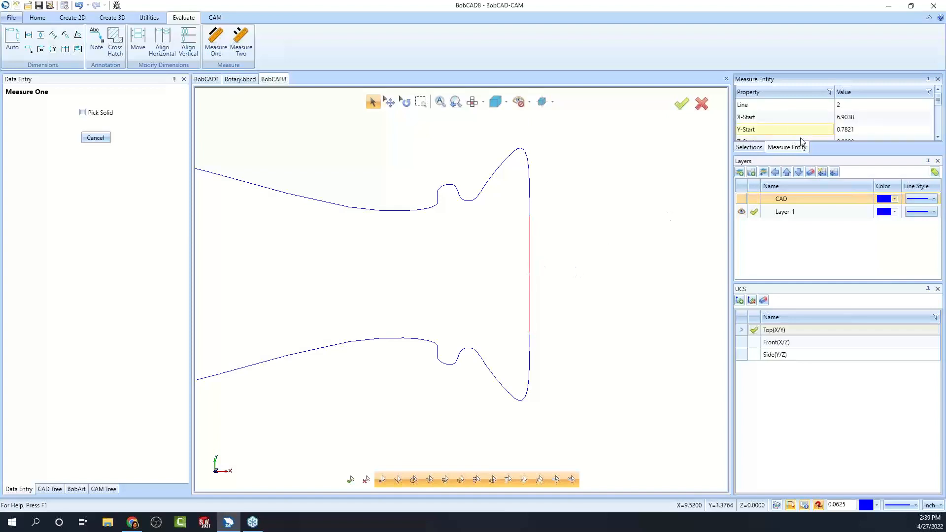
pyautogui.scroll(-5, 560, 338)
pyautogui.rightClick(443, 245)
pyautogui.click(466, 259)
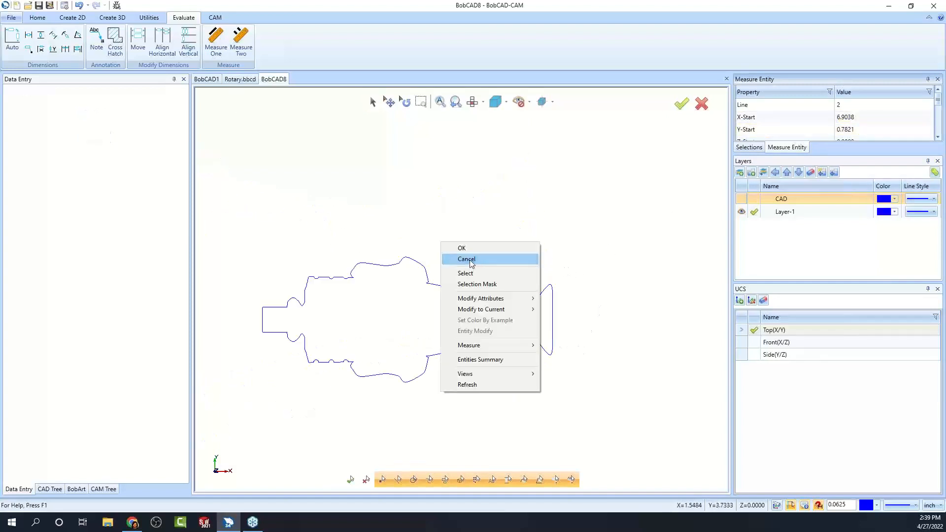
# Show the CAD layer and translate the model together with its silhouette by -6.9038 in X.
pyautogui.click(741, 211)
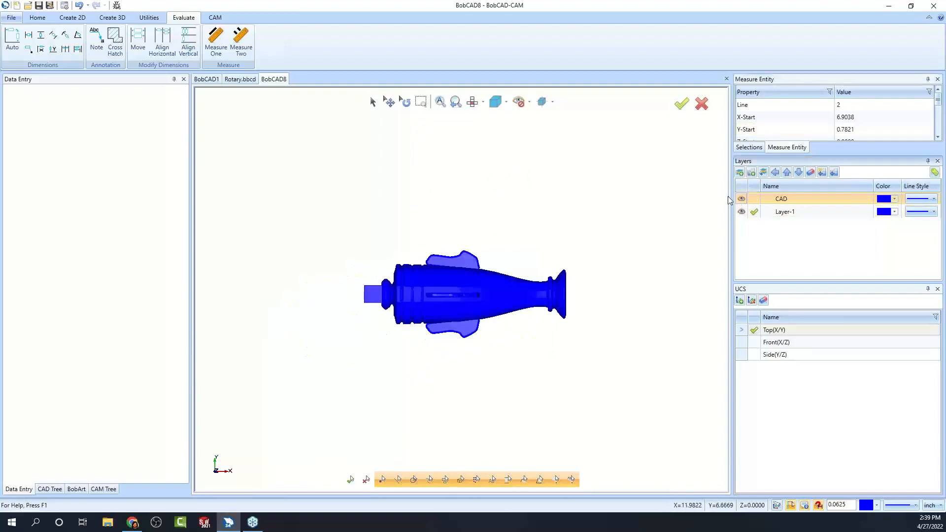
pyautogui.click(157, 19)
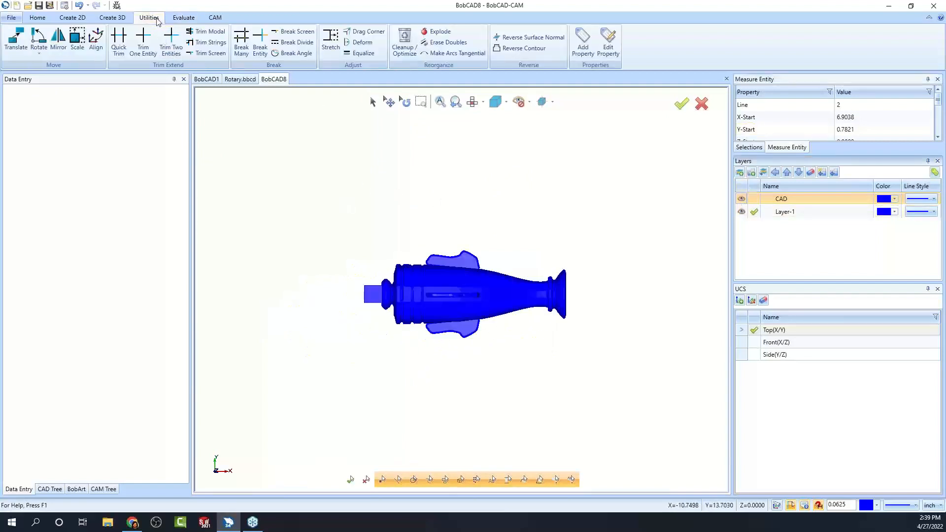
pyautogui.click(16, 39)
pyautogui.moveTo(332, 211); pyautogui.dragTo(606, 376)
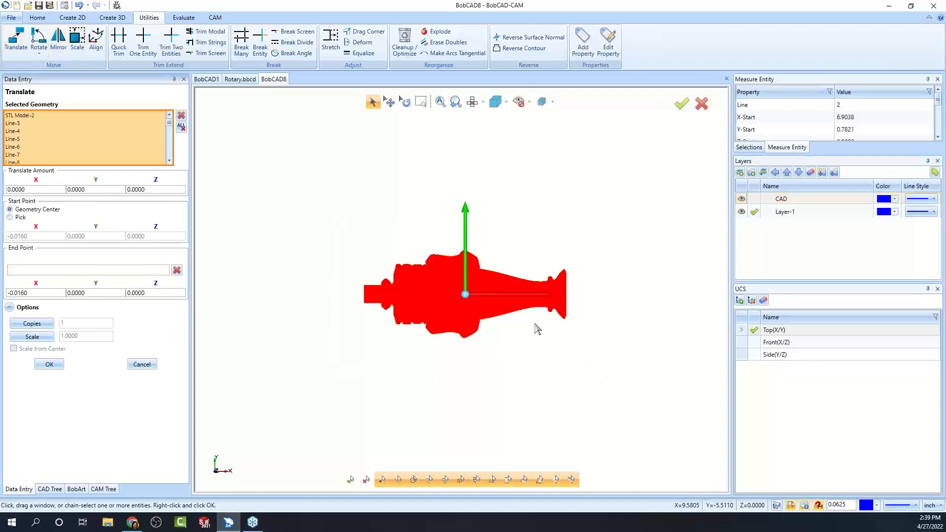
pyautogui.click(42, 189)
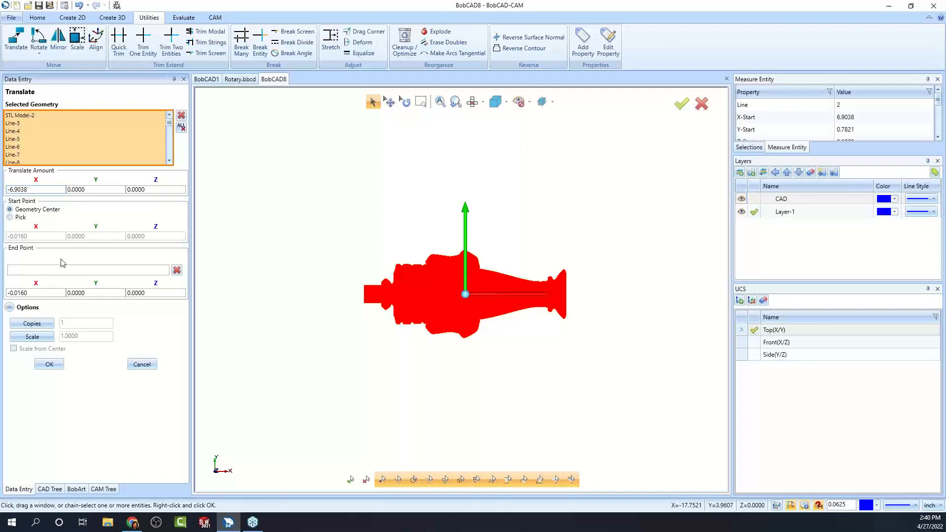
pyautogui.press('Tab')
pyautogui.click(50, 364)
pyautogui.click(142, 364)
pyautogui.moveTo(429, 308); pyautogui.dragTo(500, 353, button='middle')
# Start a new Milling job and assign BC_4x_Mill as its machine.
pyautogui.click(104, 489)
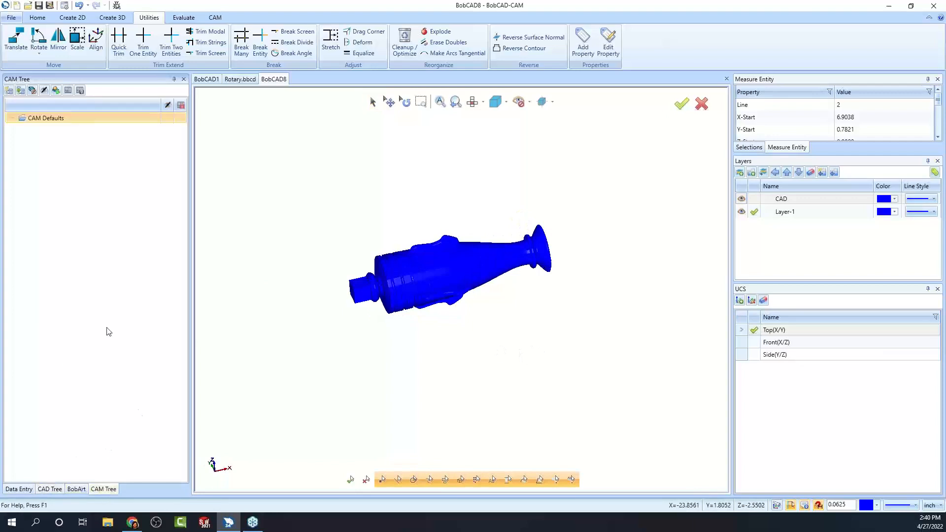
pyautogui.rightClick(45, 120)
pyautogui.click(78, 127)
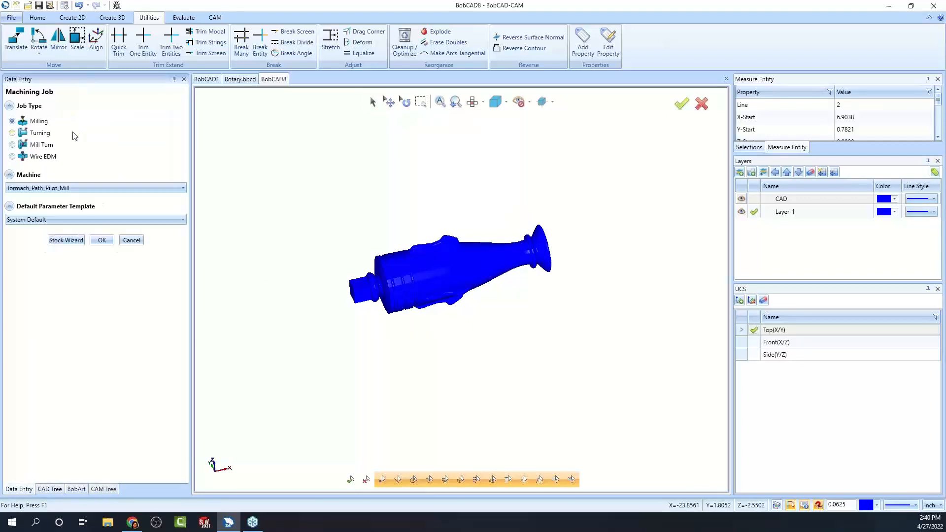
pyautogui.click(57, 189)
pyautogui.scroll(3, 74, 245)
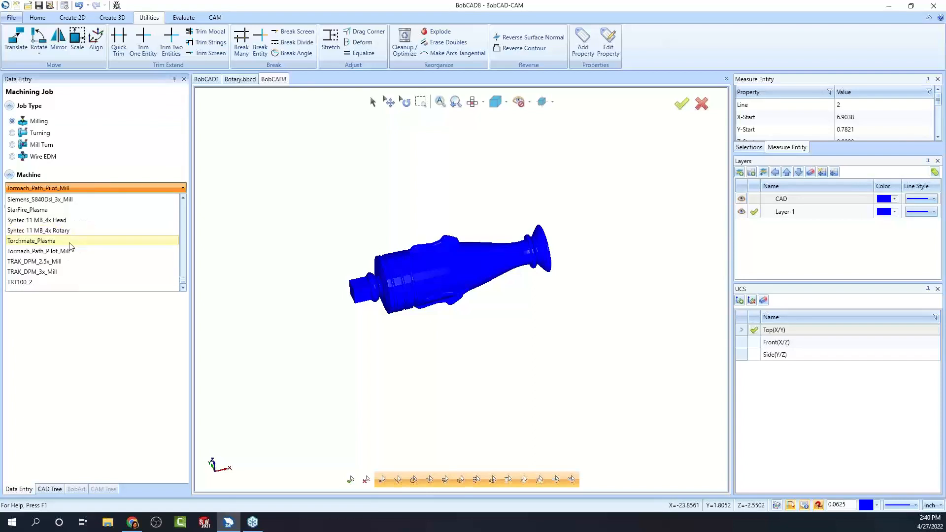
pyautogui.scroll(6, 67, 242)
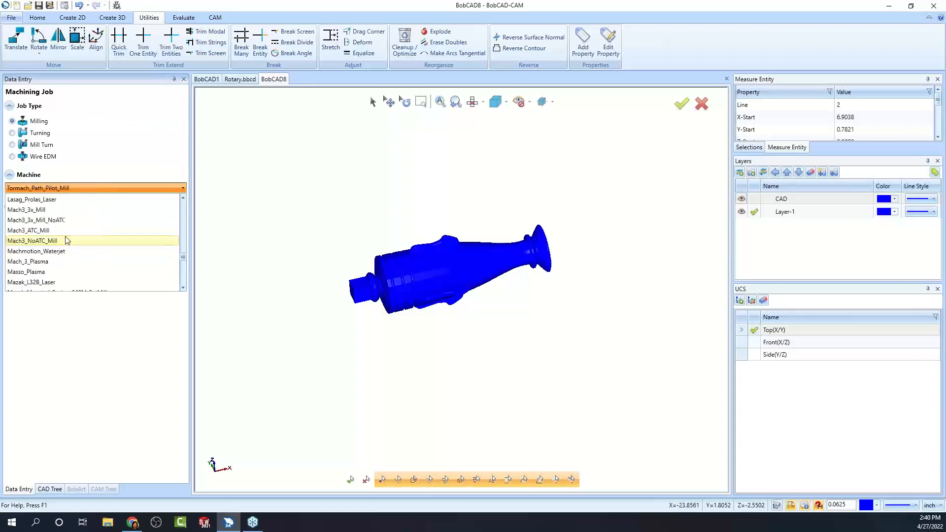
pyautogui.scroll(1, 65, 234)
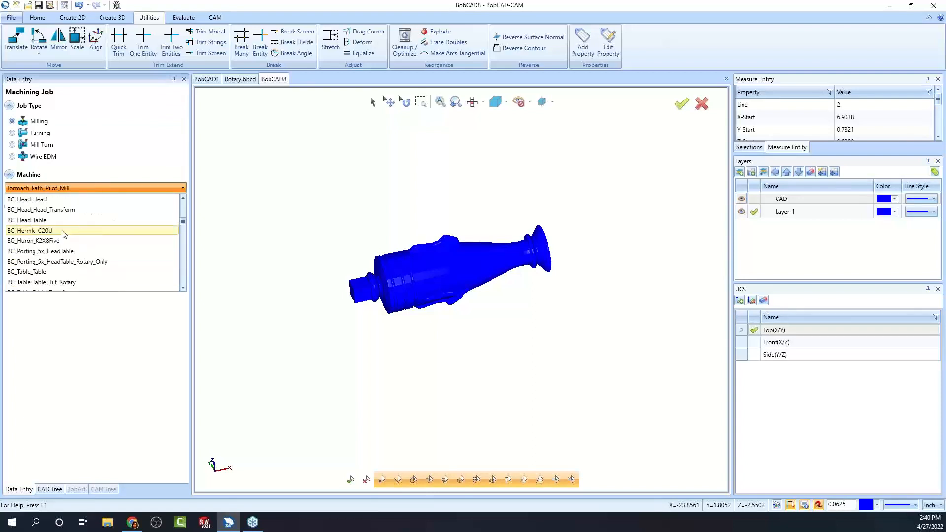
pyautogui.scroll(3, 63, 232)
pyautogui.click(62, 209)
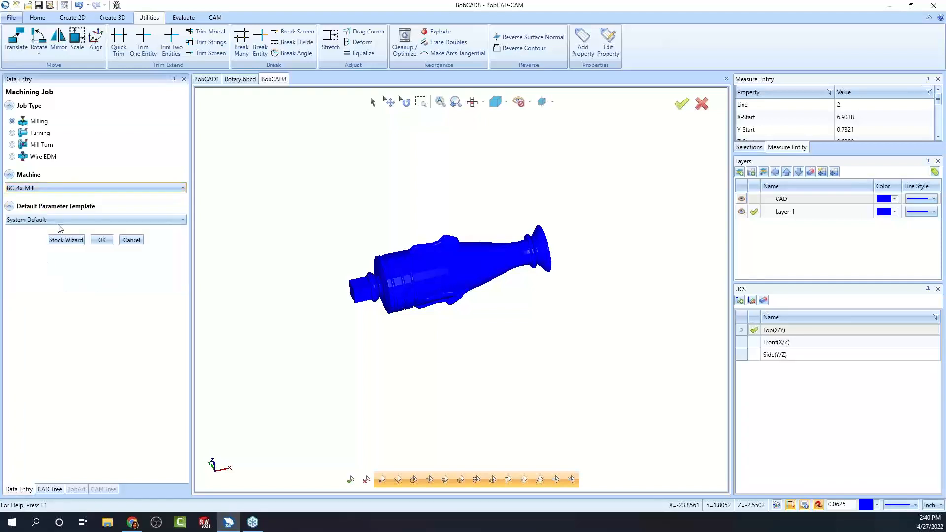
# Set the mesh model as the workpiece and calculate a cylindrical stock around it extruded along the X Axis.
pyautogui.click(78, 242)
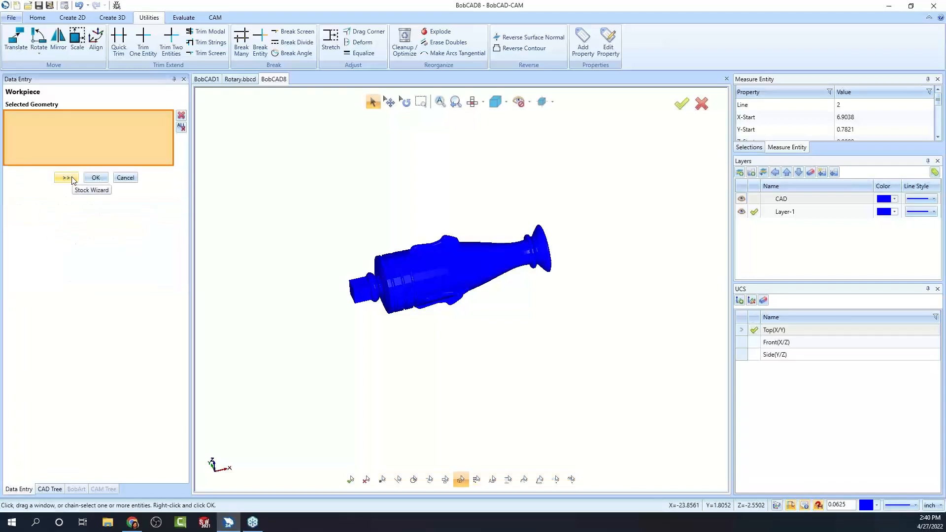
pyautogui.click(409, 279)
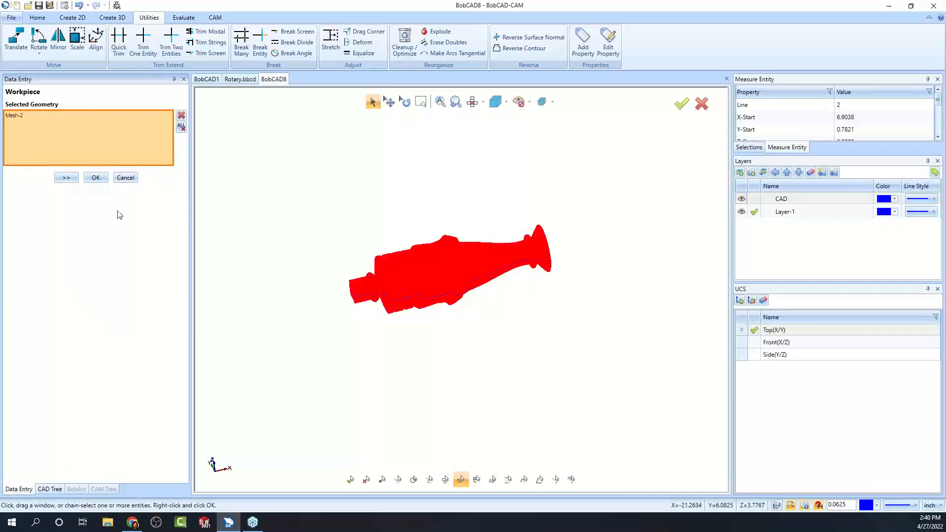
pyautogui.click(70, 180)
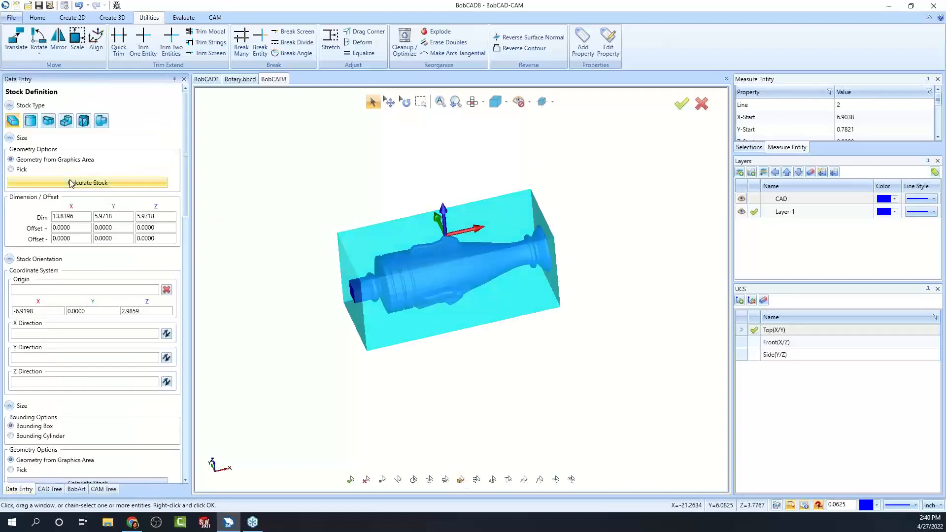
pyautogui.click(30, 122)
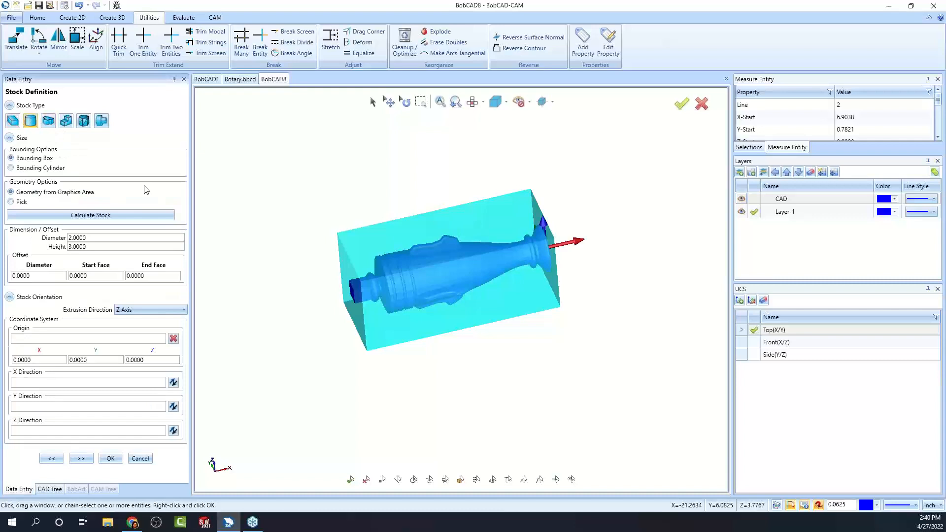
pyautogui.click(151, 310)
pyautogui.click(149, 321)
pyautogui.click(131, 216)
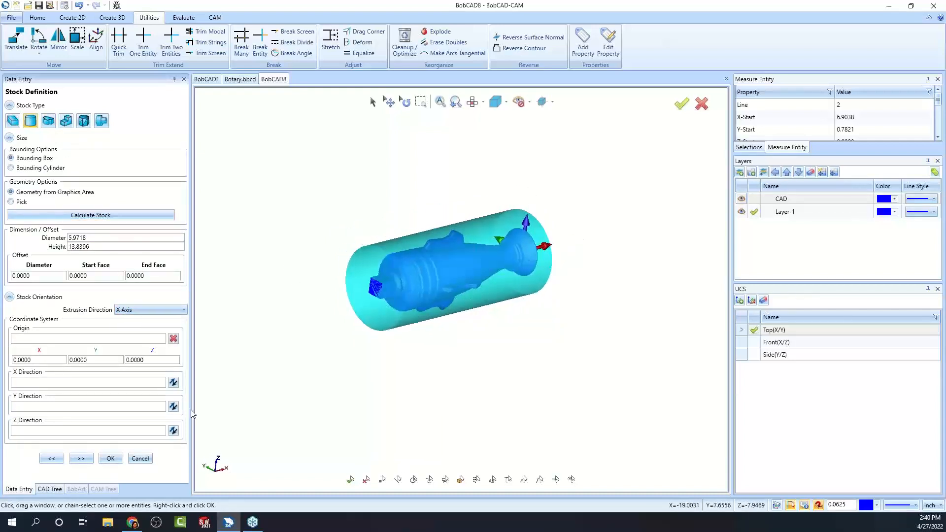
# Check the Machine Setup - 1 origin on the stock from several angles and accept the setup, finishing the job.
pyautogui.click(80, 458)
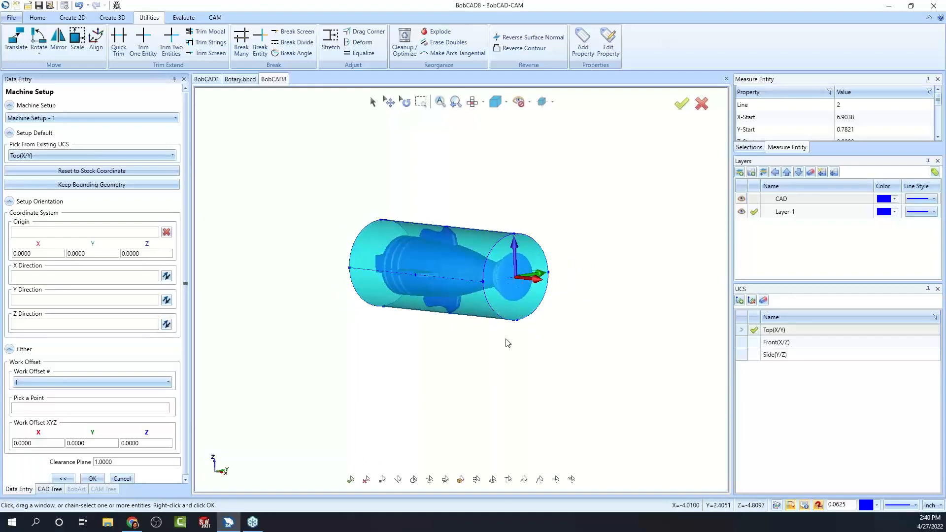
pyautogui.moveTo(393, 344); pyautogui.dragTo(463, 356, button='middle')
pyautogui.moveTo(247, 288); pyautogui.dragTo(261, 276, button='middle')
pyautogui.click(93, 479)
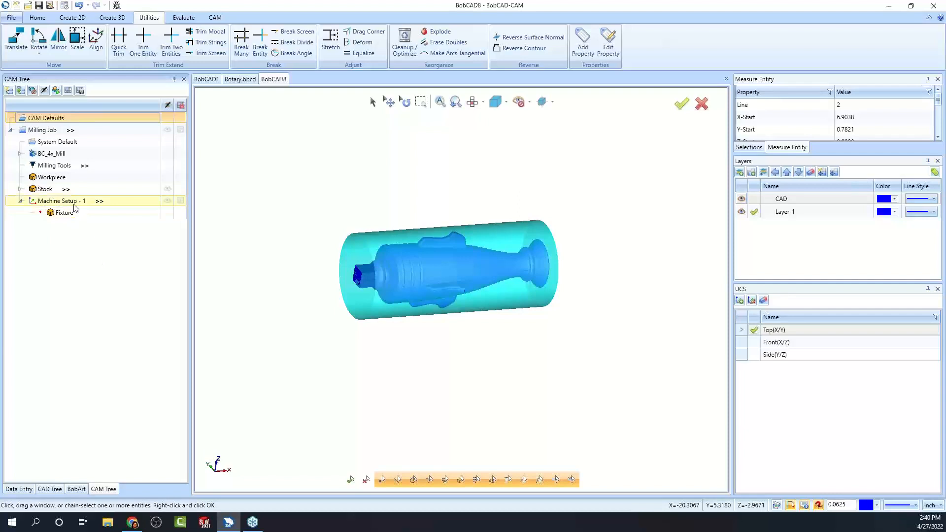
# Add a Mill 4 Axis Rotary feature to Machine Setup - 1 and pick the mesh model as its geometry.
pyautogui.click(82, 202)
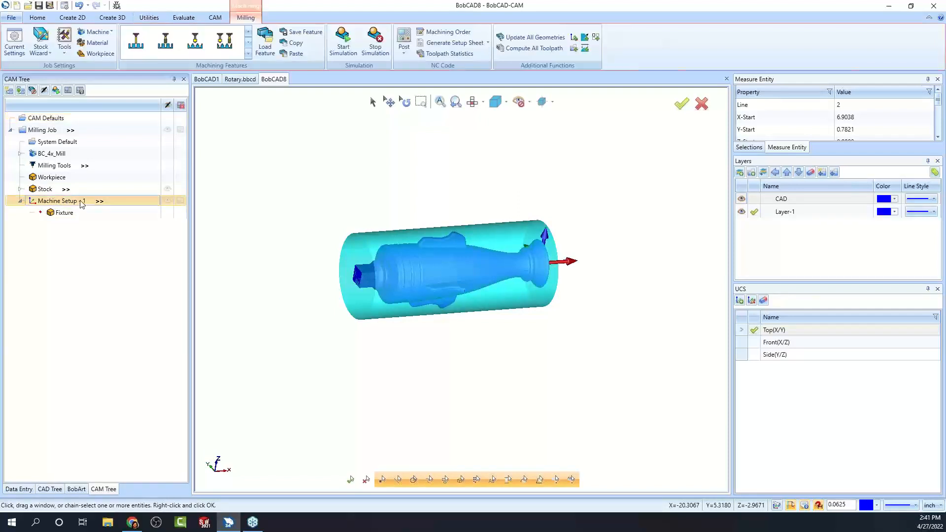
pyautogui.rightClick(82, 204)
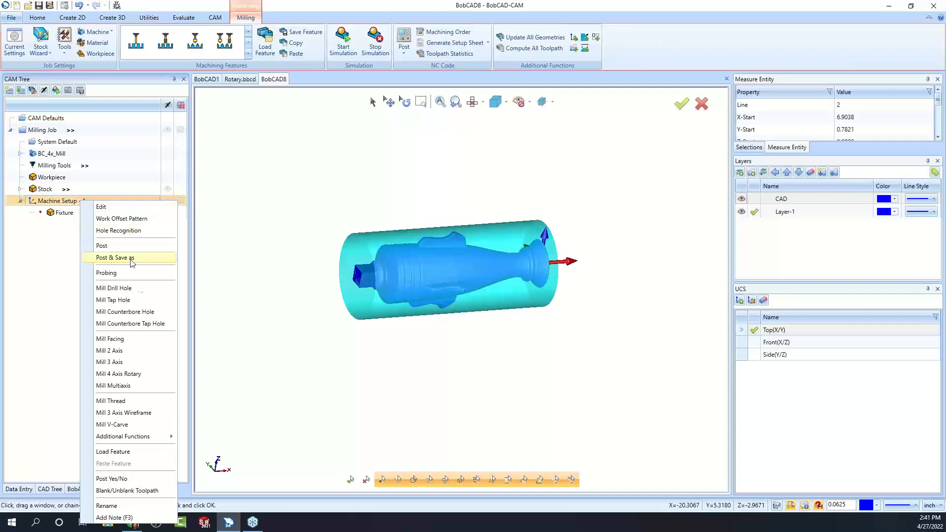
pyautogui.click(156, 378)
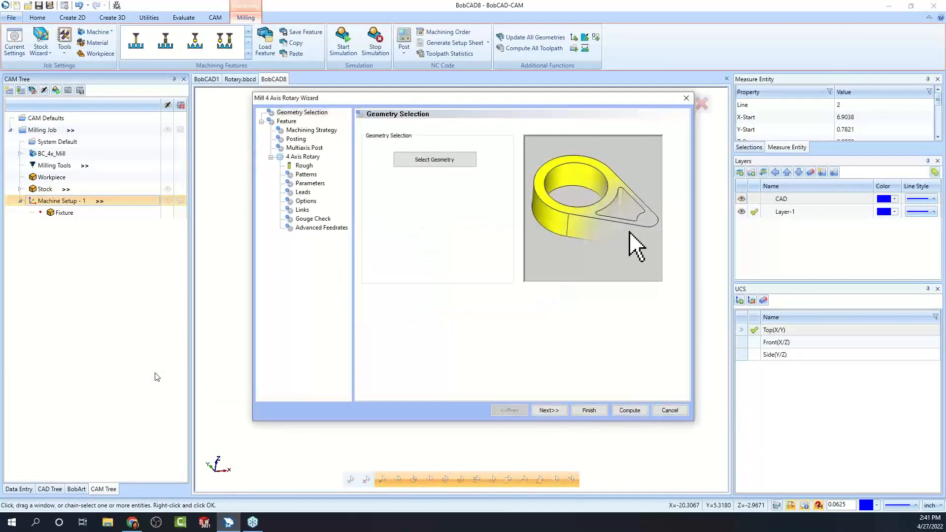
pyautogui.click(425, 160)
pyautogui.moveTo(306, 164); pyautogui.dragTo(605, 381)
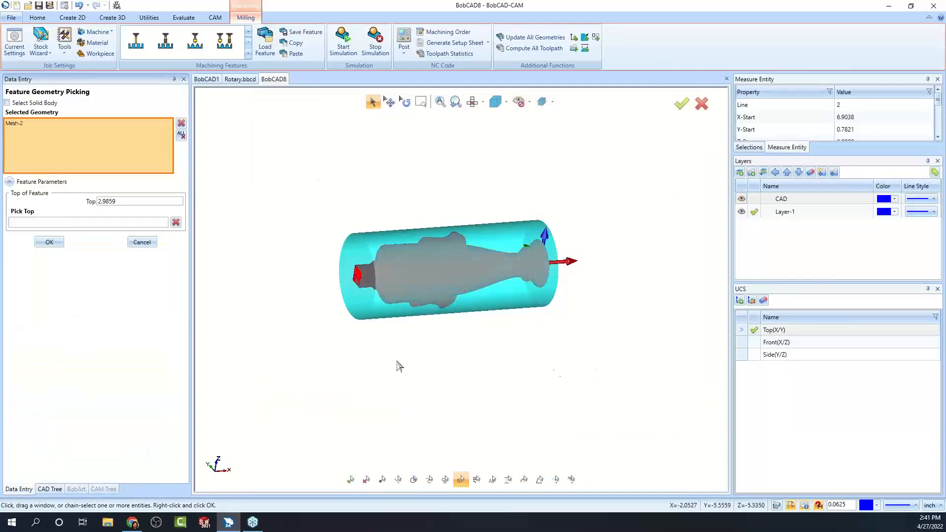
pyautogui.click(58, 242)
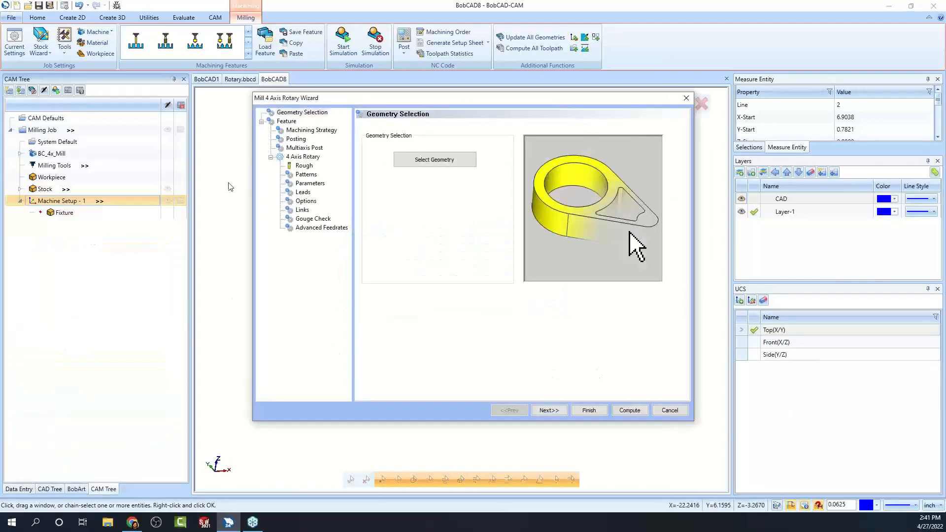
# Compare the operations of the default 4-axis machining strategies and choose the 4 Axis Rotary strategy.
pyautogui.click(320, 131)
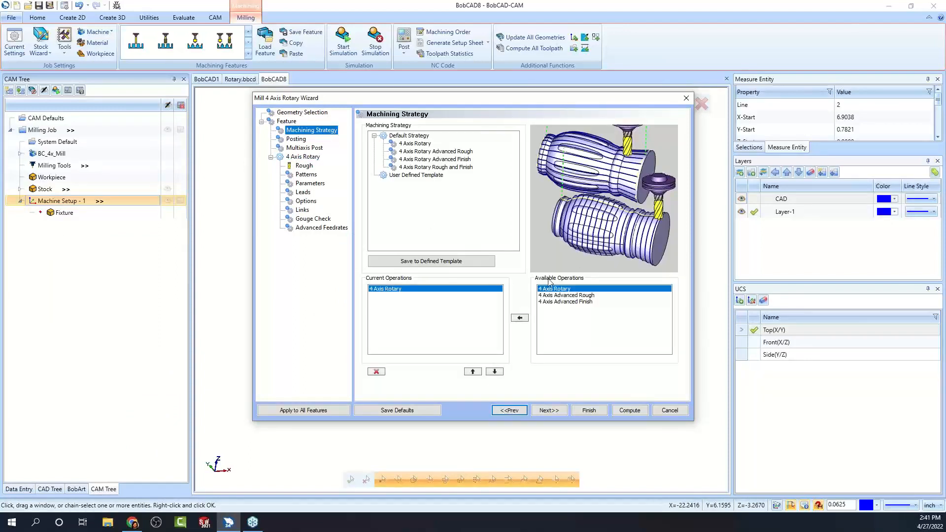
pyautogui.click(424, 144)
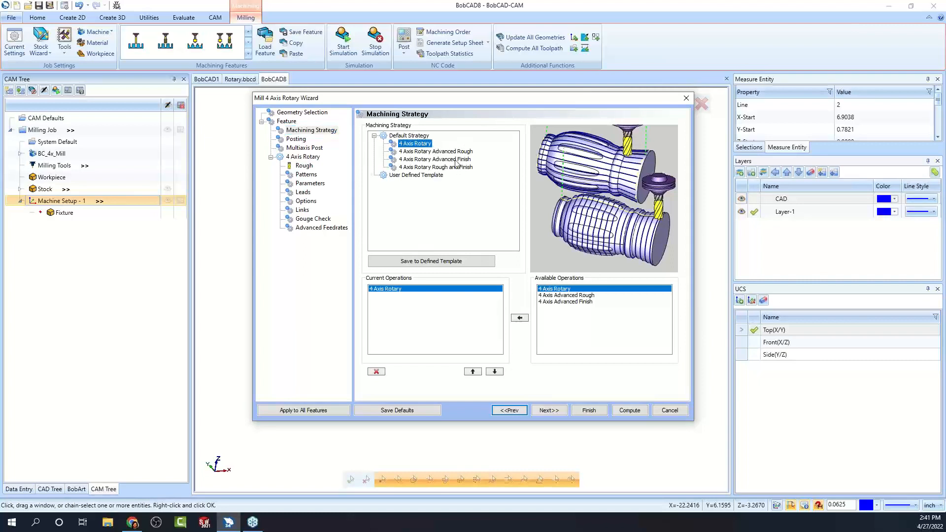
pyautogui.click(446, 152)
pyautogui.click(443, 160)
pyautogui.click(442, 168)
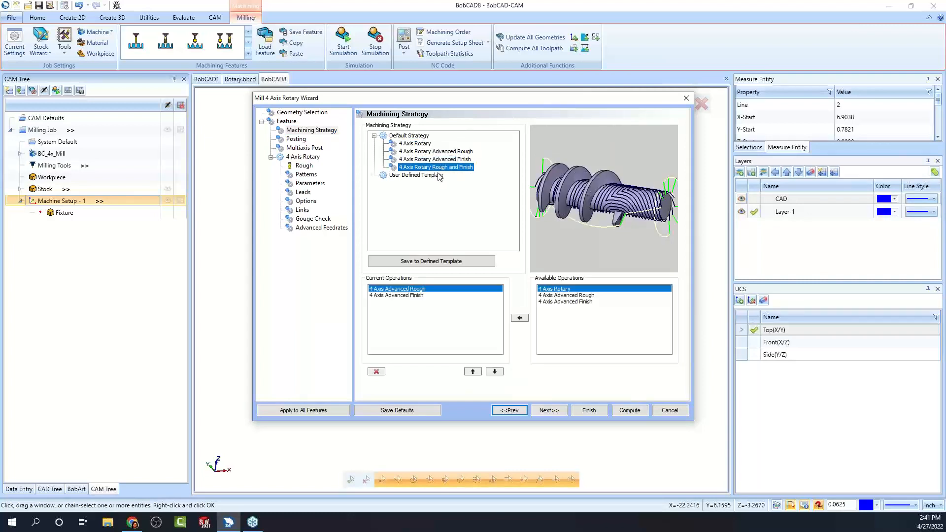
pyautogui.click(417, 144)
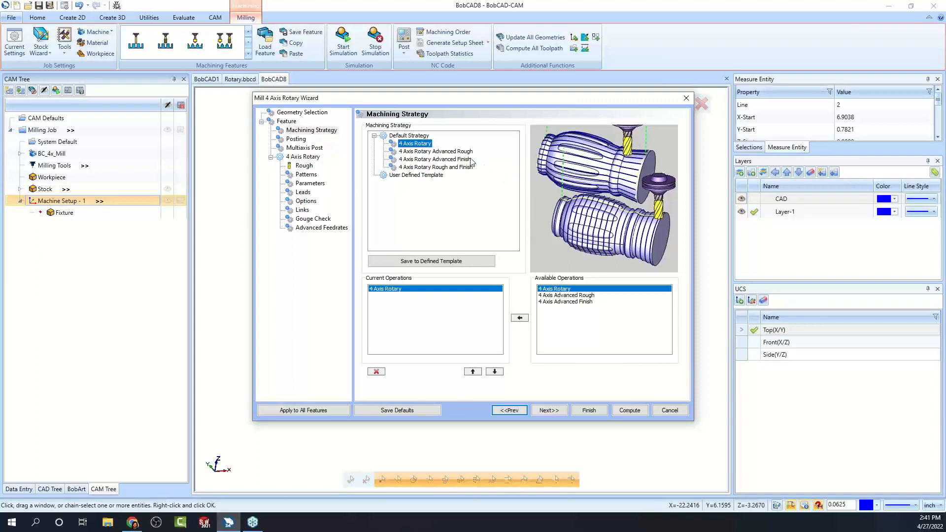
pyautogui.click(457, 153)
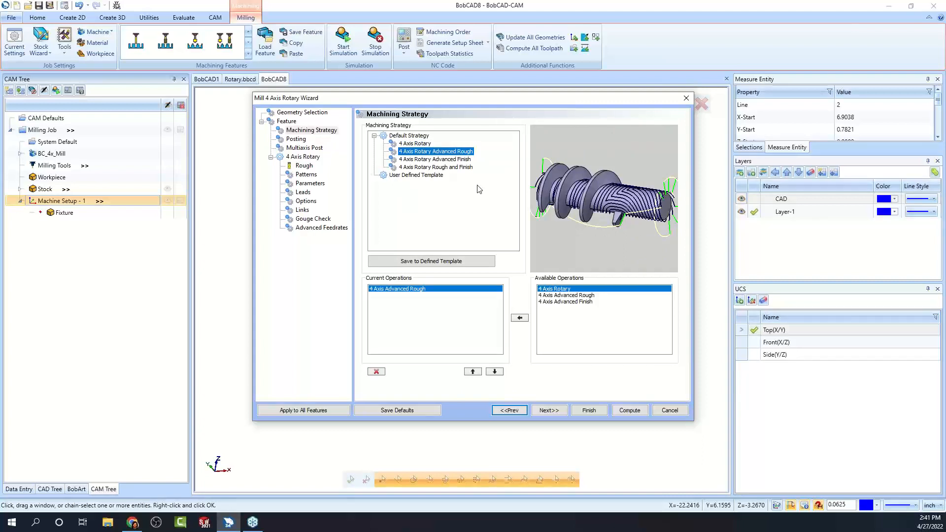
pyautogui.click(456, 160)
pyautogui.click(457, 167)
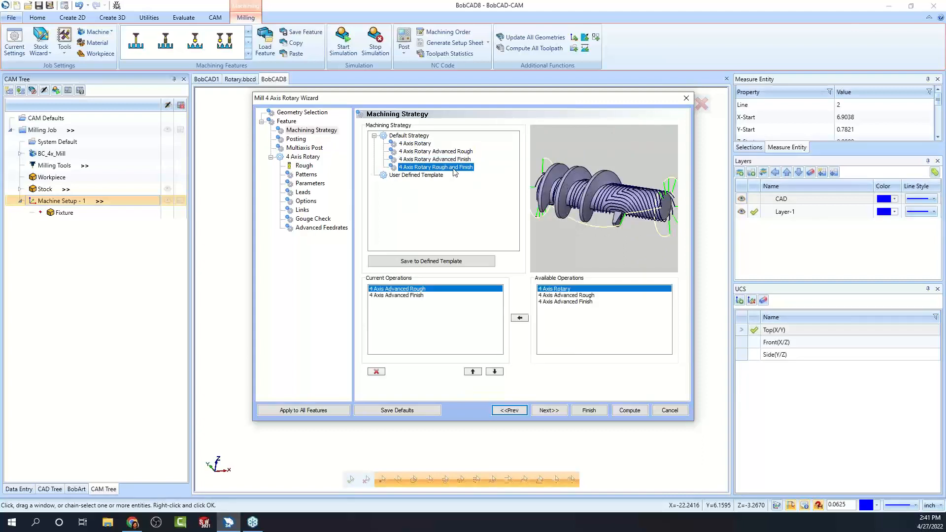
pyautogui.click(451, 160)
pyautogui.click(450, 154)
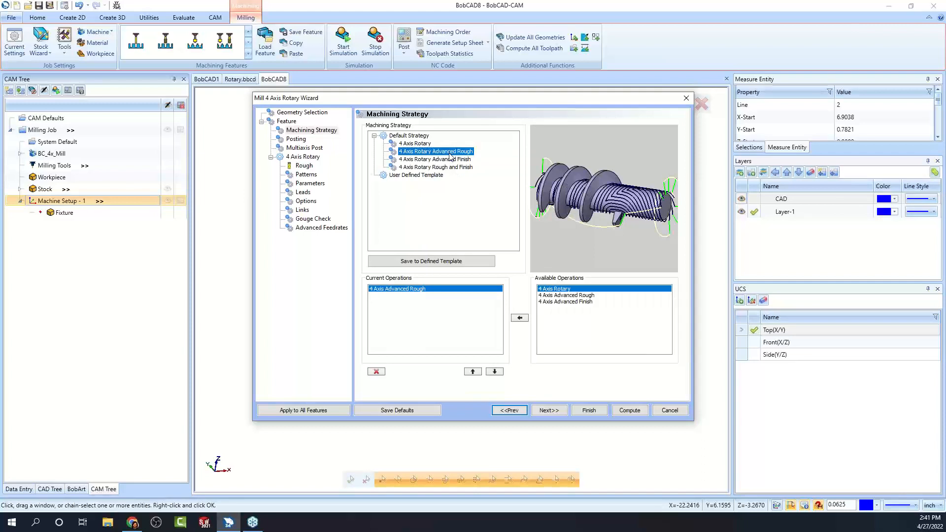
pyautogui.click(416, 145)
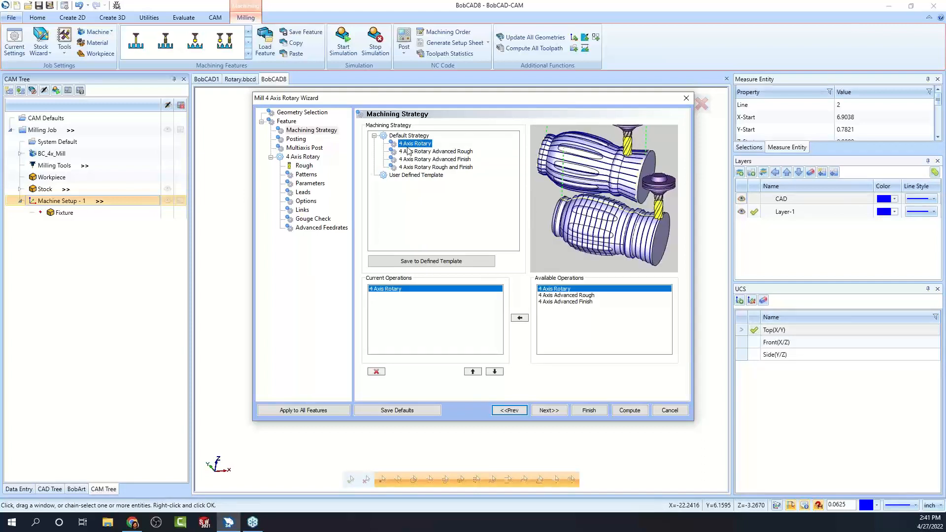
pyautogui.click(549, 410)
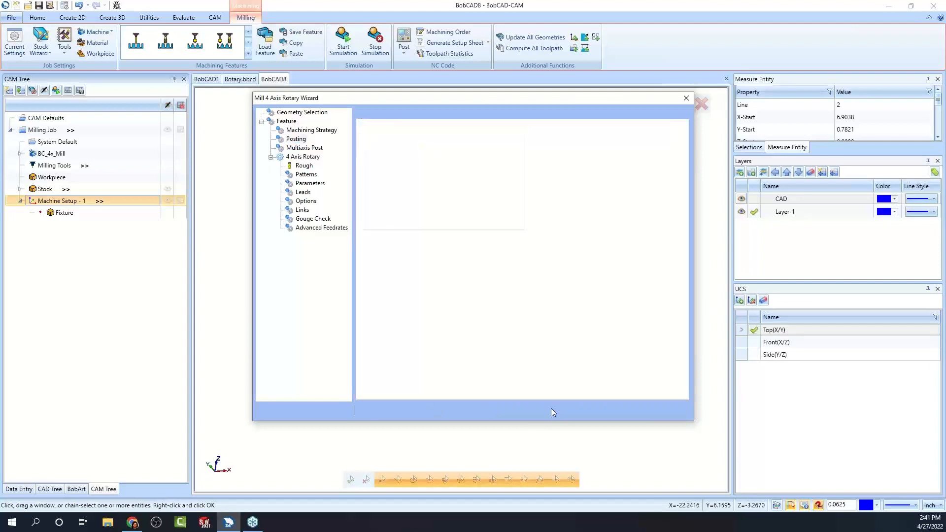
# Set the rough tool's corner radius to 0.25 and check the tool in the Tool Crib.
pyautogui.click(304, 166)
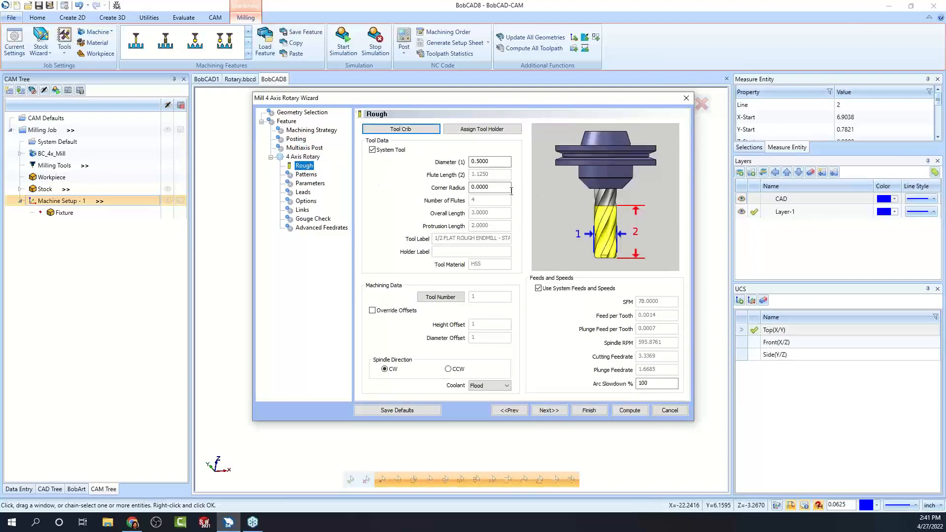
pyautogui.click(491, 188)
pyautogui.write('.2')
pyautogui.press('Tab')
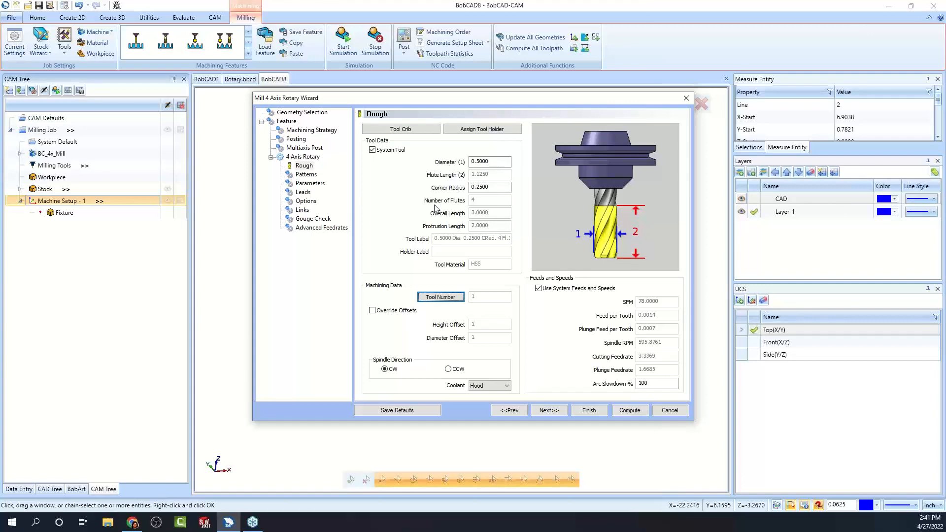
pyautogui.click(400, 129)
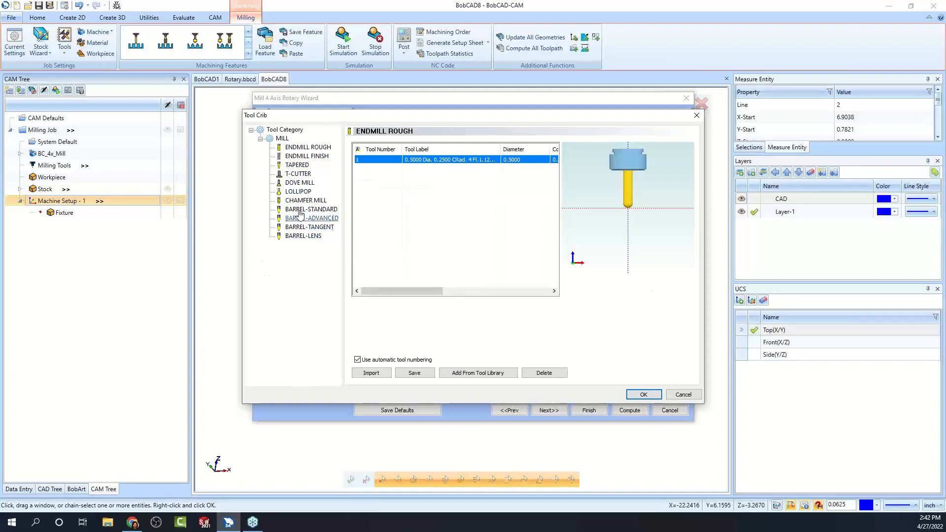
pyautogui.click(683, 395)
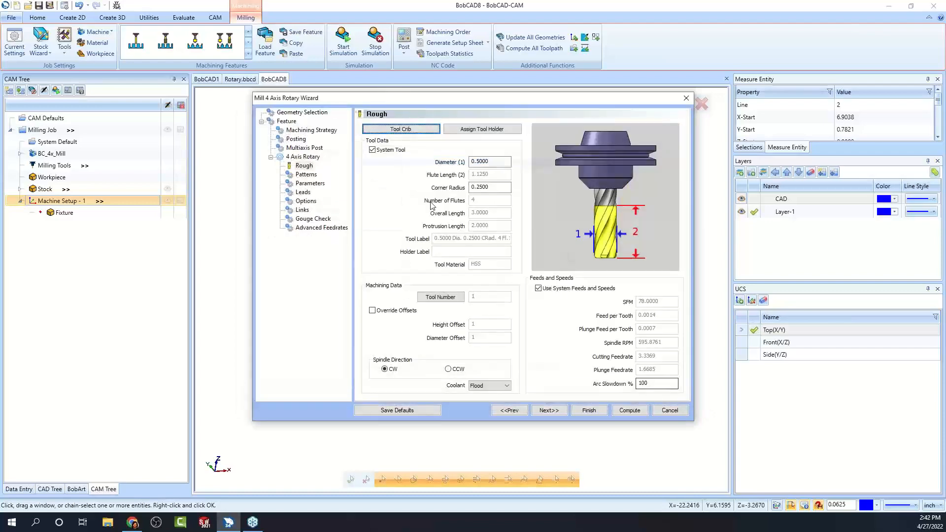
# Review the cut pattern settings, compute the 4 Axis Rotary toolpath and hide the stock.
pyautogui.click(306, 176)
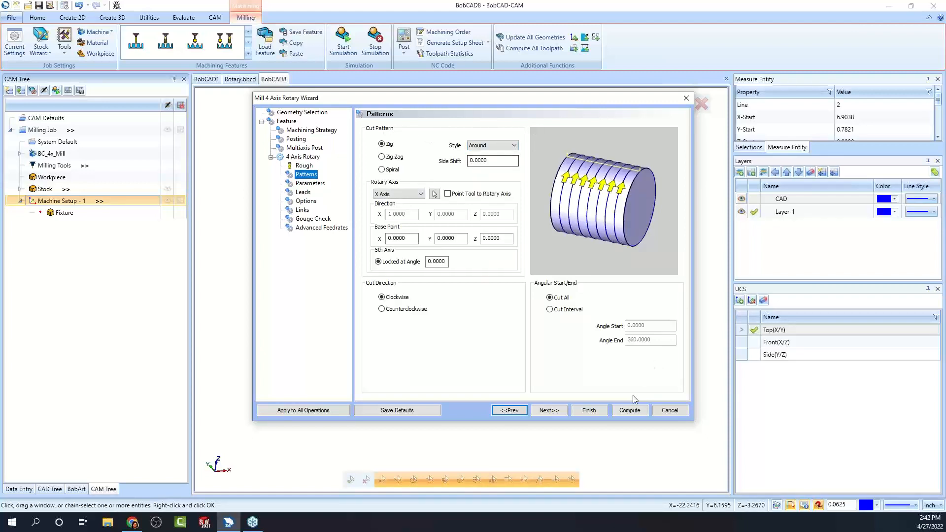
pyautogui.click(630, 411)
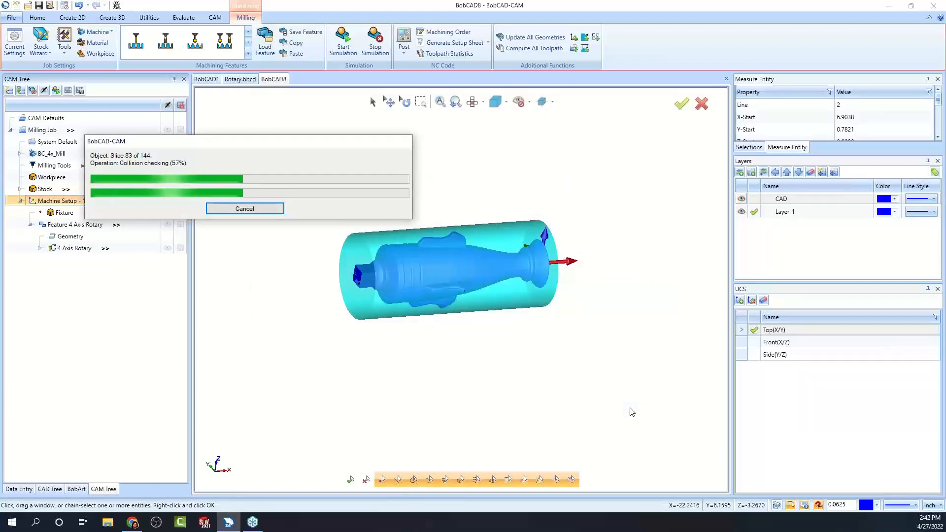
pyautogui.moveTo(467, 280); pyautogui.dragTo(455, 310, button='middle')
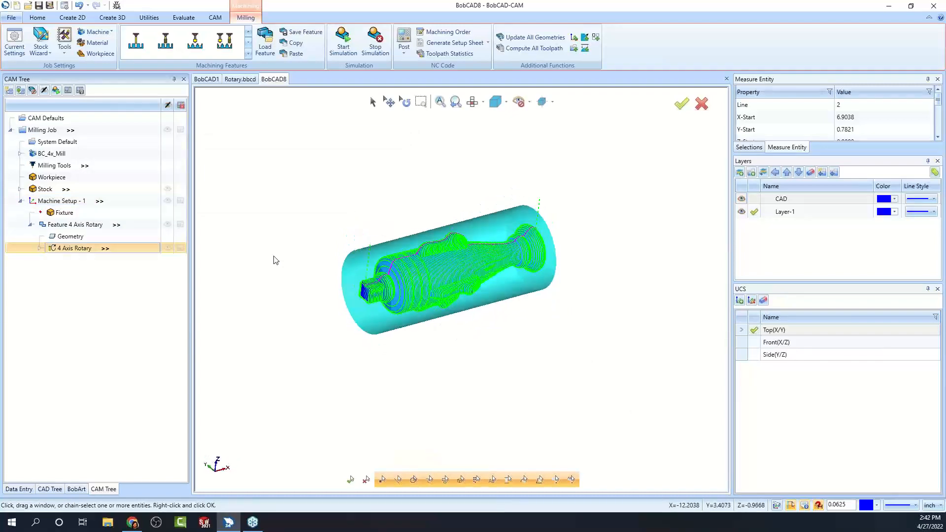
pyautogui.click(168, 190)
pyautogui.moveTo(525, 298); pyautogui.dragTo(468, 280, button='middle')
# Backplot the 4 Axis Rotary toolpath, step the tool down to the first cut and return it to the start.
pyautogui.scroll(5, 468, 280)
pyautogui.rightClick(76, 253)
pyautogui.click(113, 314)
pyautogui.moveTo(13, 179)
pyautogui.mouseDown()
pyautogui.moveTo(69, 186)
pyautogui.moveTo(1, 183)
pyautogui.mouseUp()
pyautogui.click(113, 117)
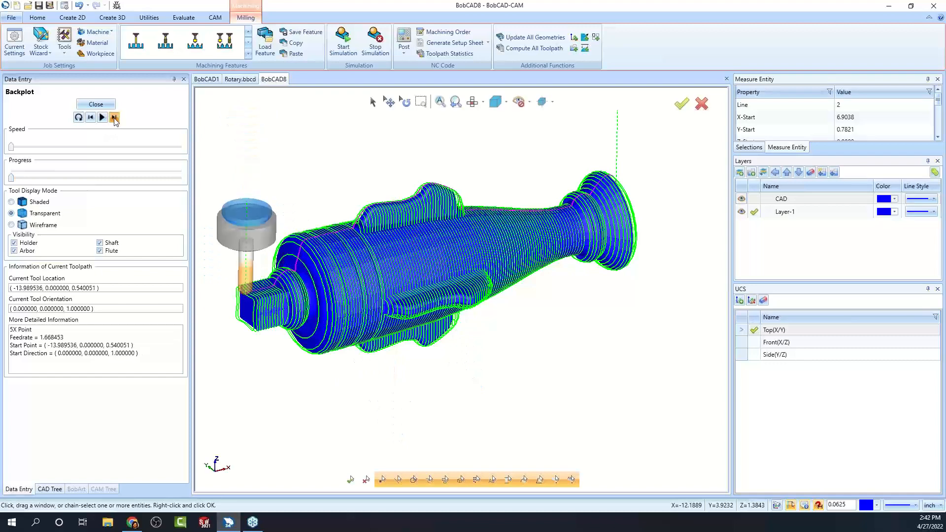
pyautogui.moveTo(11, 177); pyautogui.dragTo(5, 174)
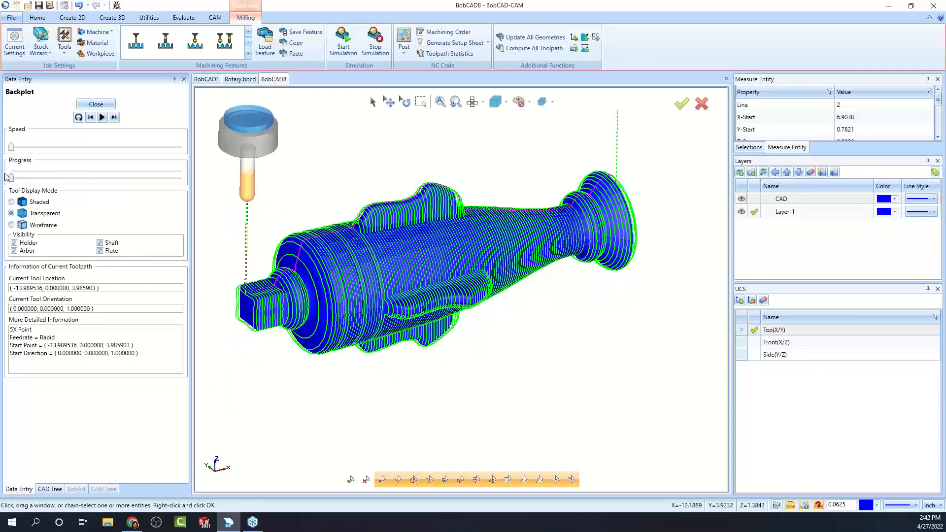
# Examine the tool's rotation around the part in an end view along the rotary axis at several backplot positions, then close the backplot.
pyautogui.click(472, 102)
pyautogui.hotkey('shift', 'Left')
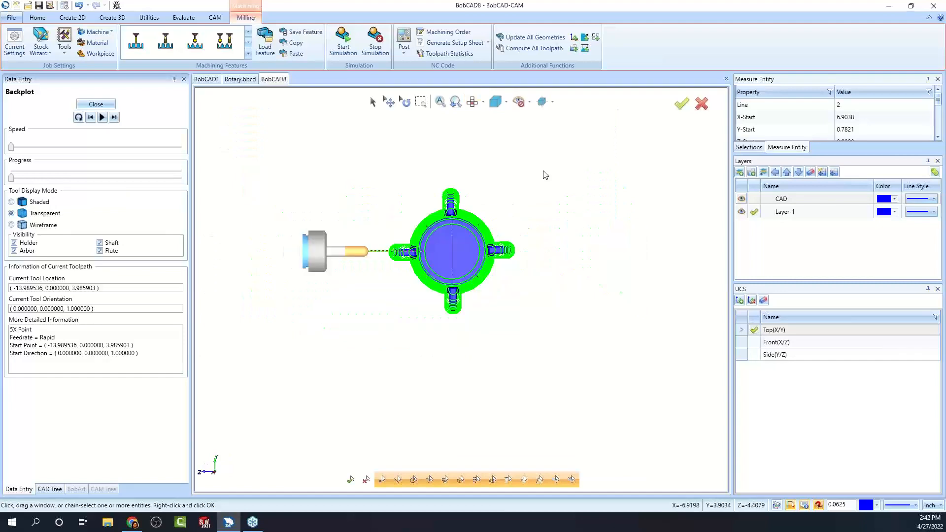
pyautogui.scroll(2, 437, 234)
pyautogui.click(19, 178)
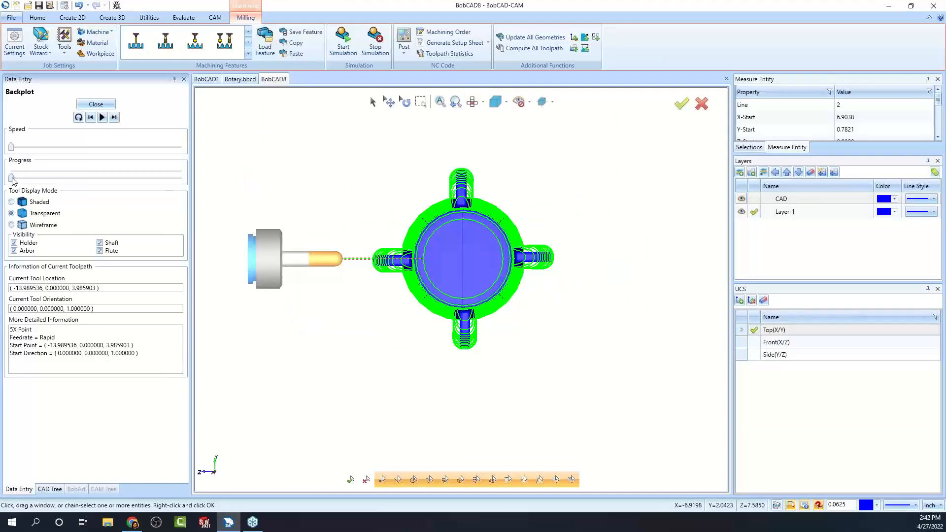
pyautogui.moveTo(18, 178); pyautogui.dragTo(28, 178)
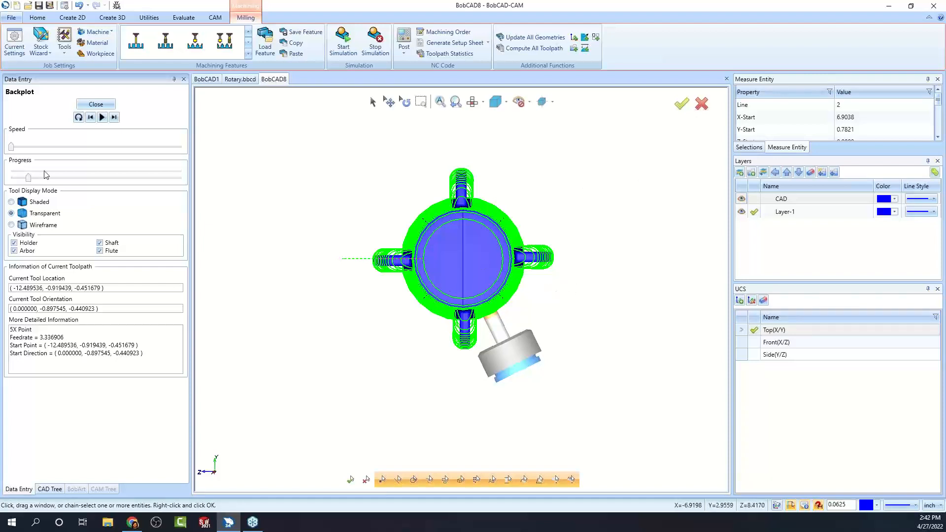
pyautogui.moveTo(30, 180); pyautogui.dragTo(45, 179)
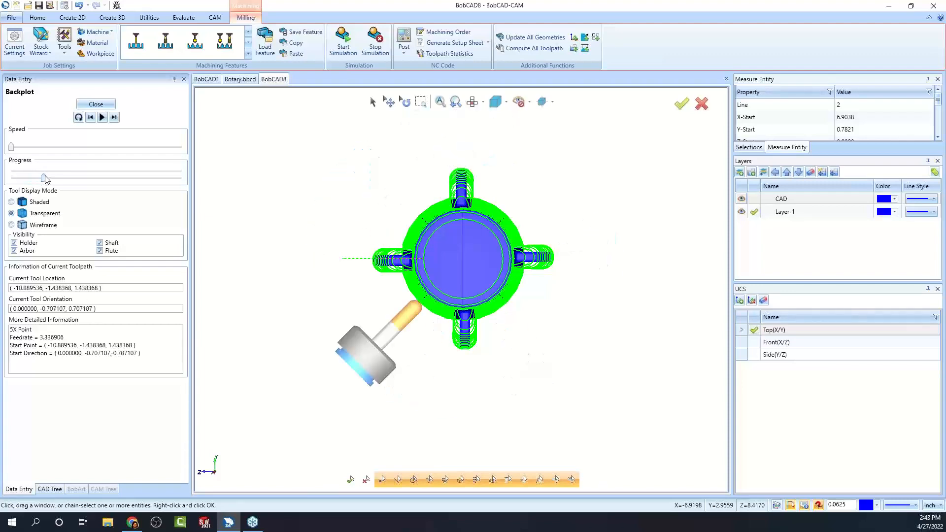
pyautogui.click(96, 104)
# Compare the Along and Around styles and the Zig, Zig Zag and Spiral patterns, then recompute the toolpath with Zig and Around.
pyautogui.doubleClick(74, 249)
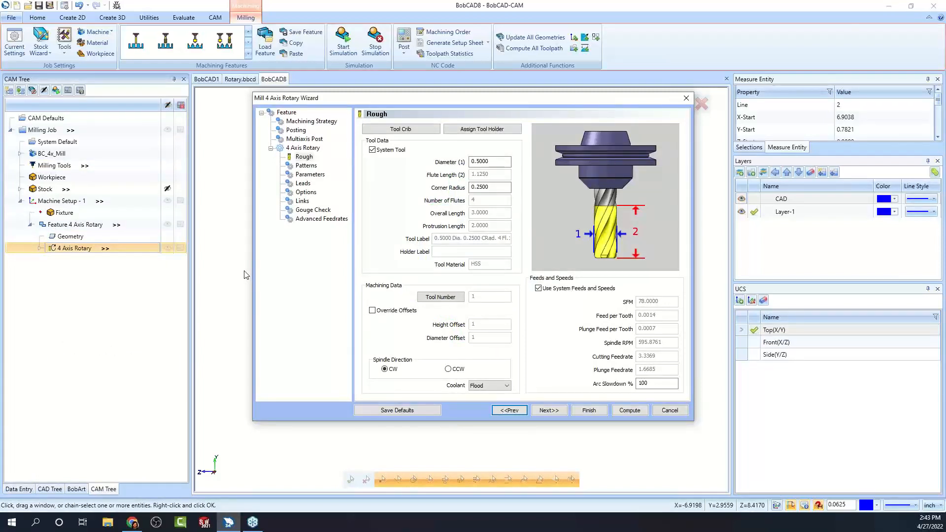
pyautogui.click(307, 166)
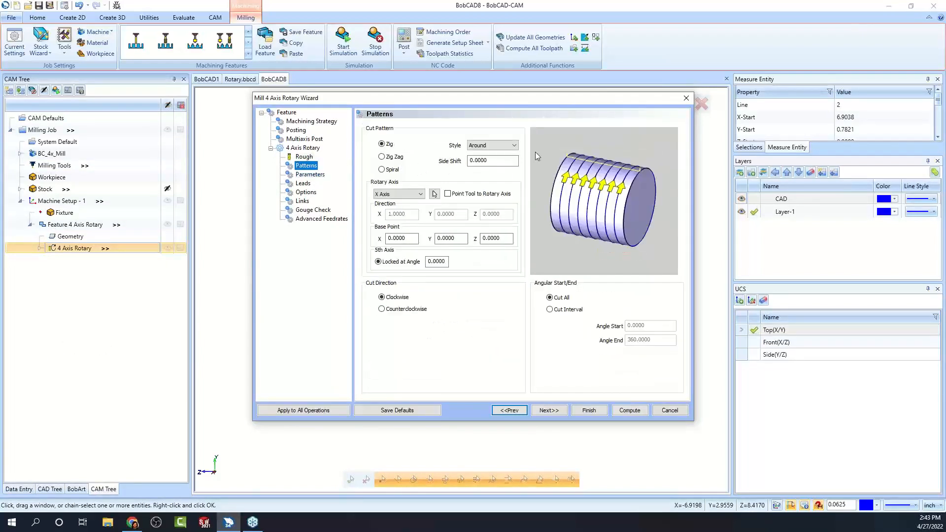
pyautogui.click(515, 146)
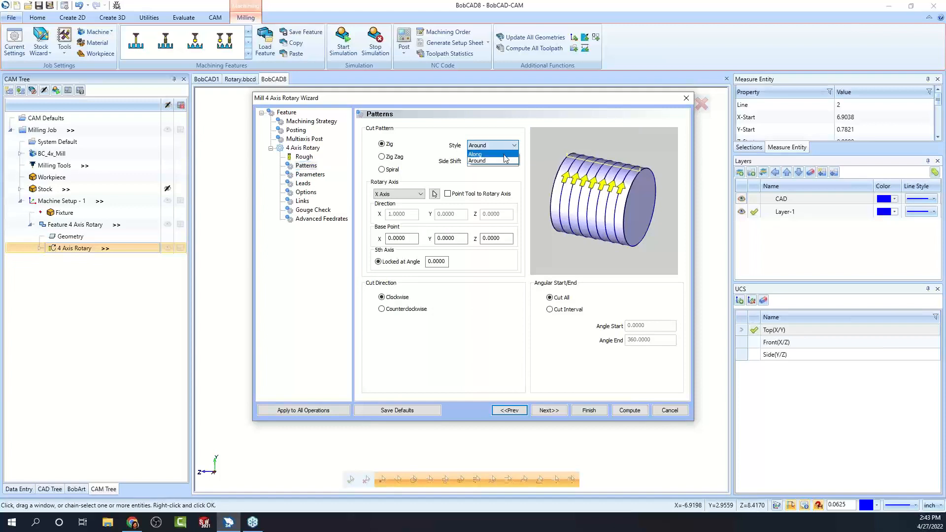
pyautogui.click(504, 154)
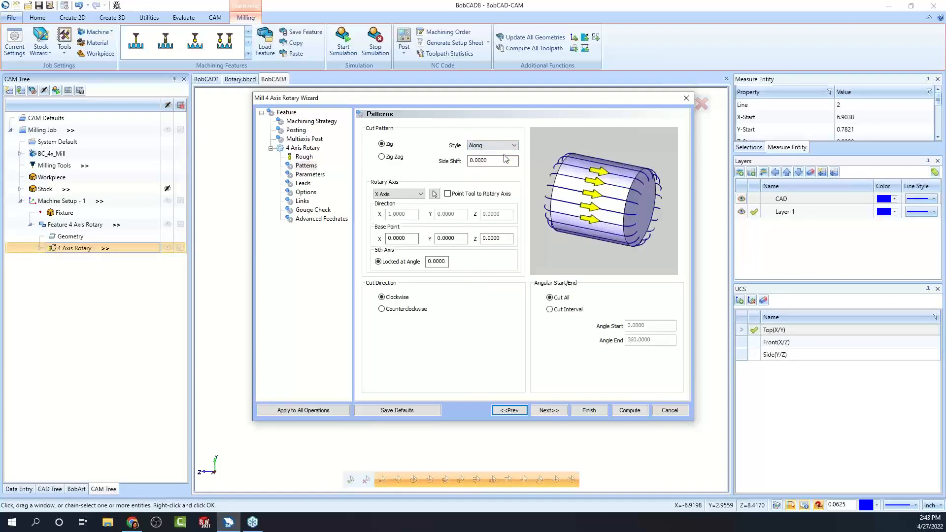
pyautogui.click(488, 146)
pyautogui.click(488, 162)
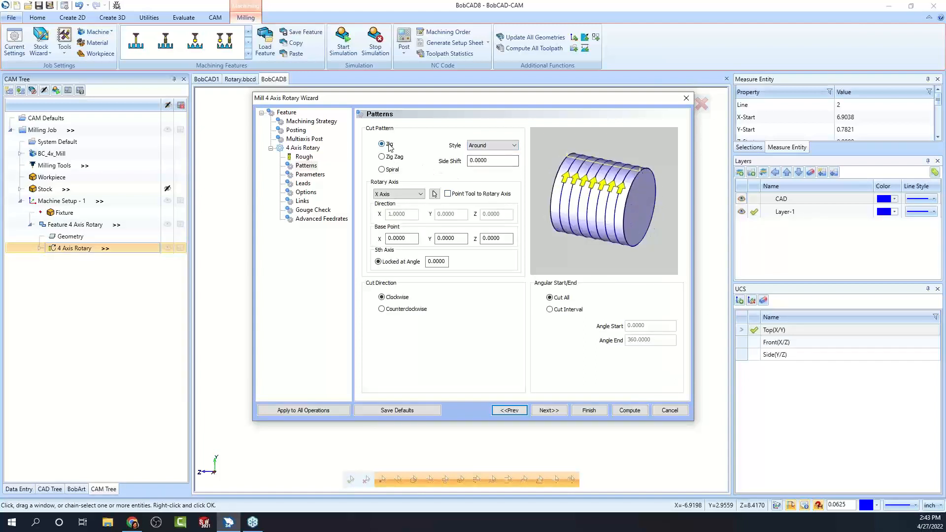
pyautogui.click(382, 157)
pyautogui.click(382, 170)
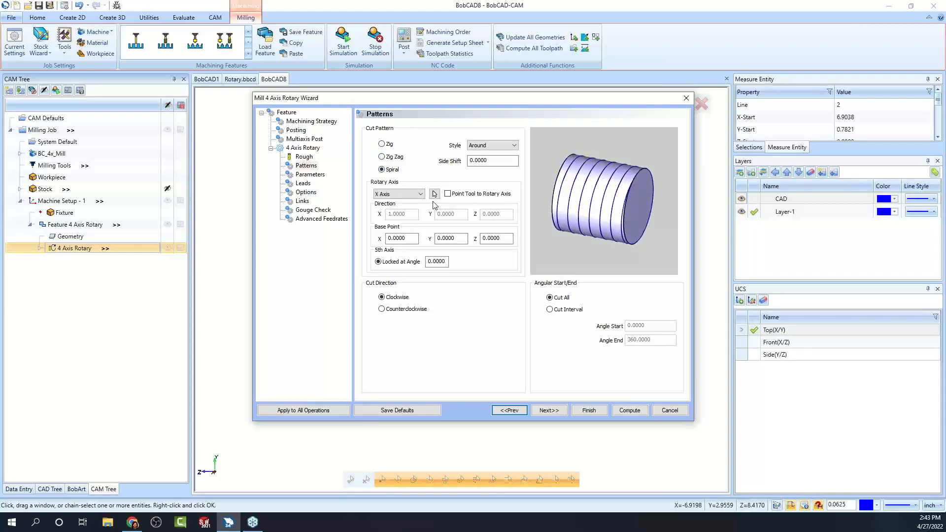
pyautogui.click(382, 144)
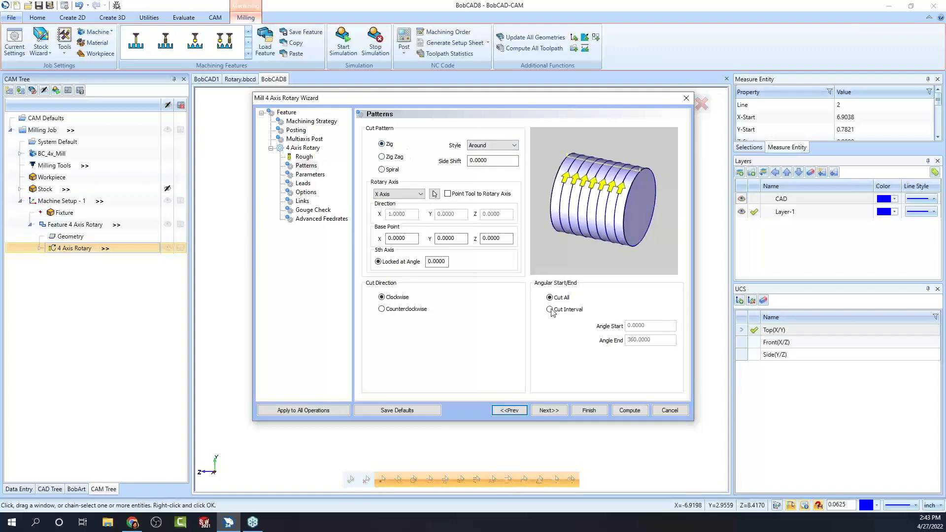
pyautogui.click(626, 414)
pyautogui.moveTo(523, 285); pyautogui.dragTo(383, 374, button='middle')
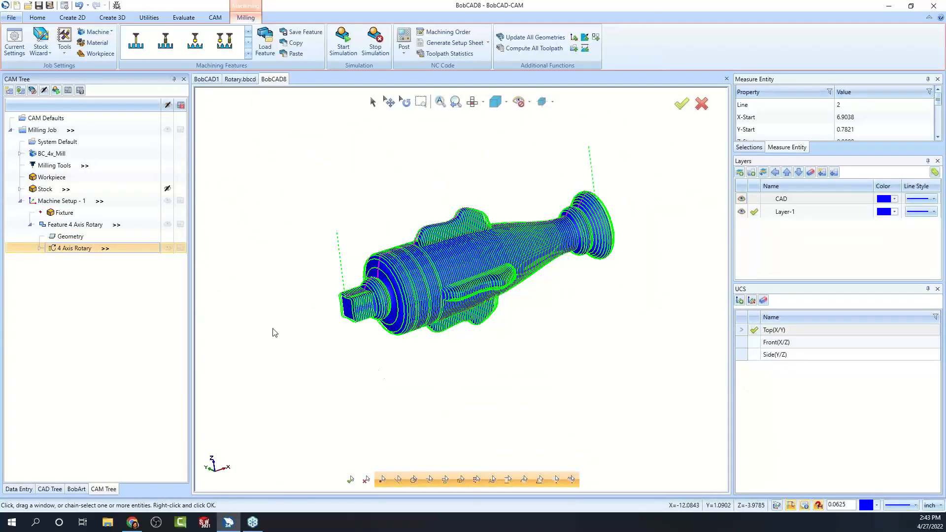
# Backplot the recomputed Zig toolpath through its first passes and close the backplot.
pyautogui.rightClick(77, 249)
pyautogui.click(109, 310)
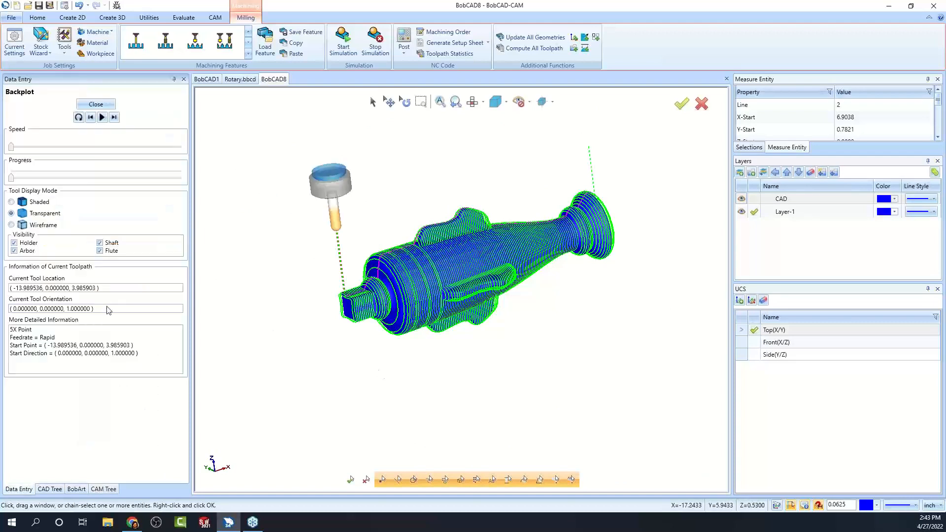
pyautogui.click(114, 117)
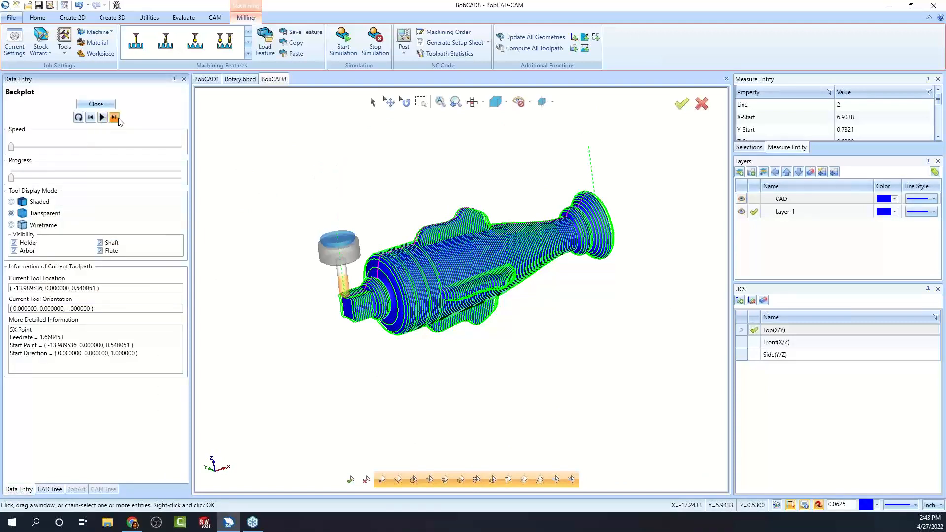
pyautogui.moveTo(12, 177); pyautogui.dragTo(30, 177)
pyautogui.click(104, 104)
# Set the machining tolerance of the 4 Axis Rotary operation to 0.001.
pyautogui.doubleClick(78, 249)
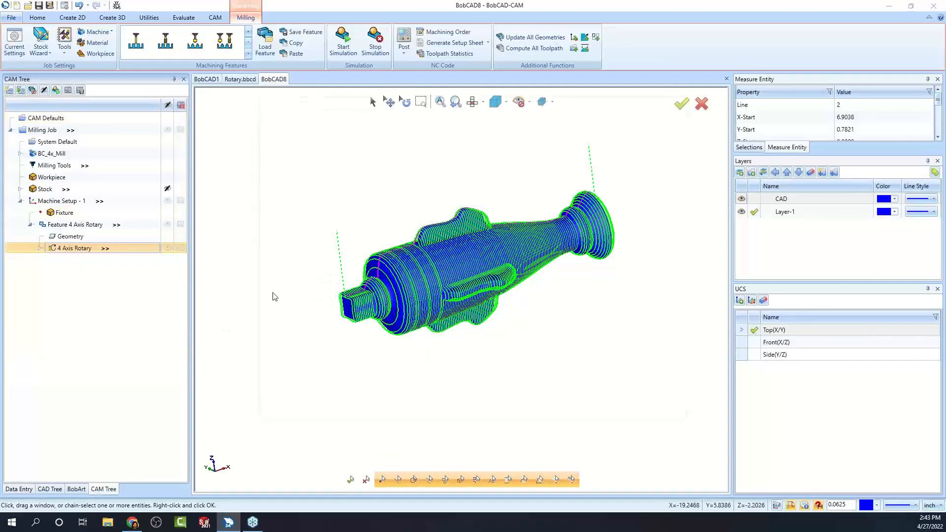
pyautogui.click(306, 165)
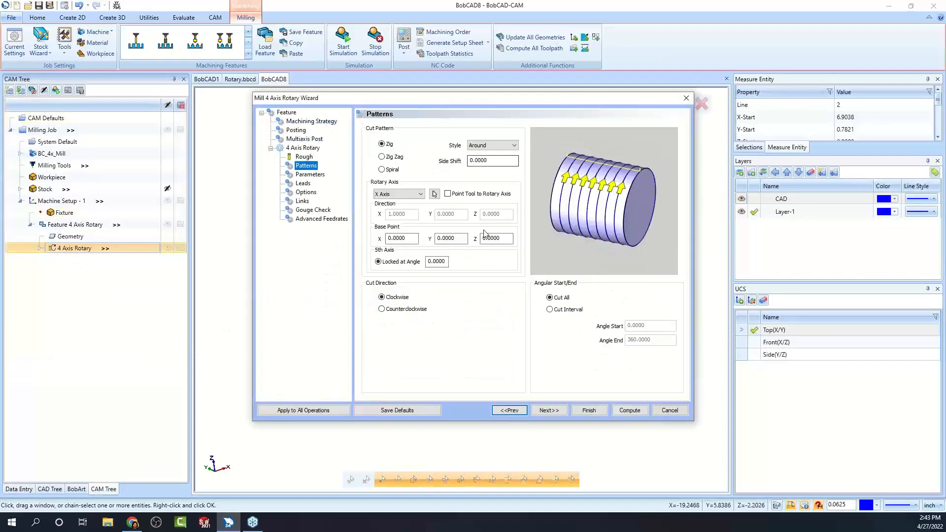
pyautogui.click(310, 174)
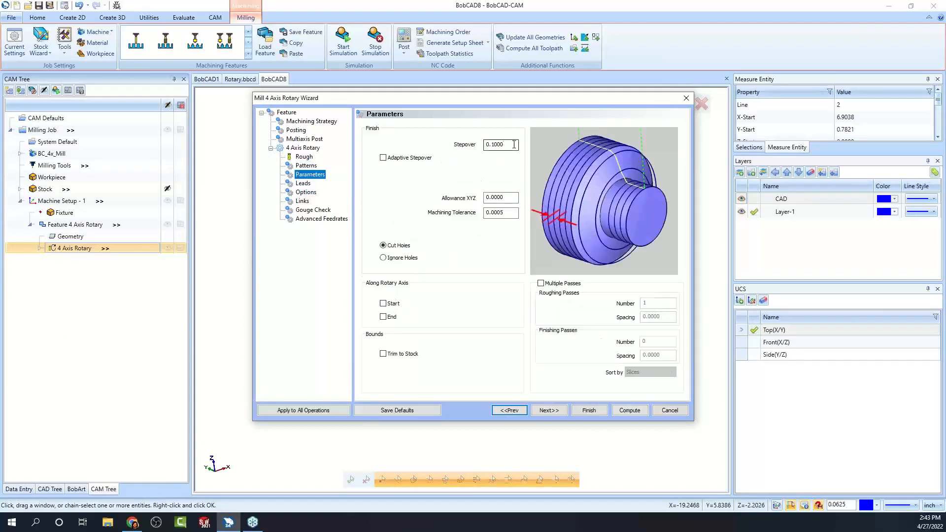
pyautogui.moveTo(507, 213); pyautogui.dragTo(434, 208)
pyautogui.press('Tab')
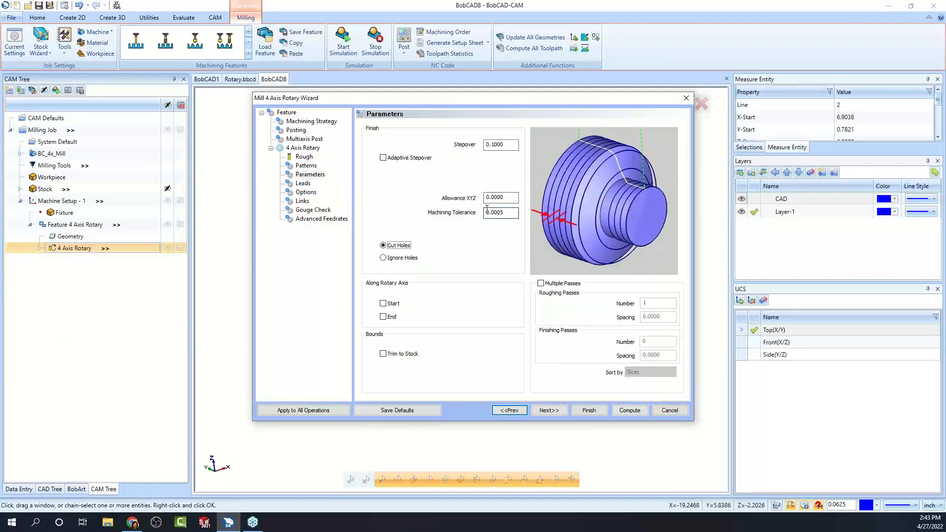
pyautogui.moveTo(508, 212); pyautogui.dragTo(405, 213)
pyautogui.press('Tab')
pyautogui.moveTo(513, 213); pyautogui.dragTo(411, 214)
pyautogui.write('.')
# Set the stepover to 0.05, compute the 4 Axis Rotary toolpath and inspect the pass spacing on the model.
pyautogui.moveTo(514, 144); pyautogui.dragTo(442, 147)
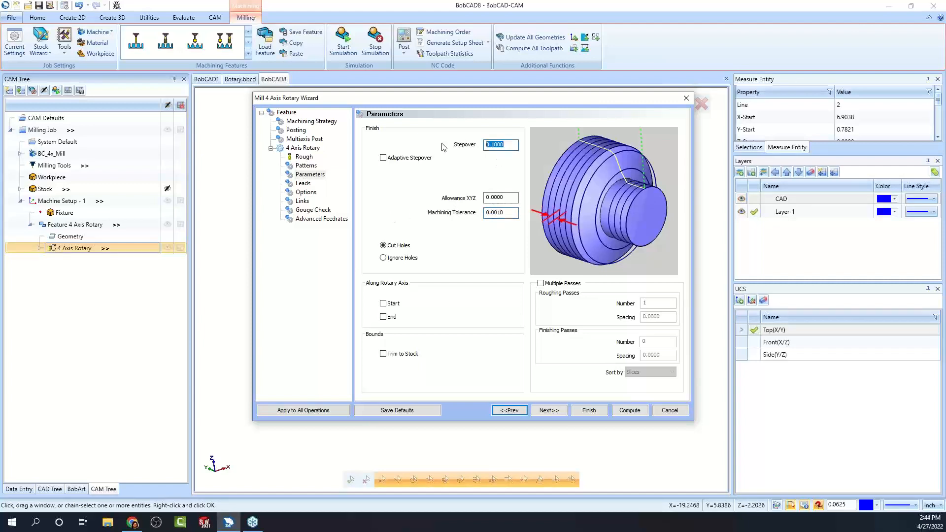
pyautogui.write('.05')
pyautogui.click(626, 413)
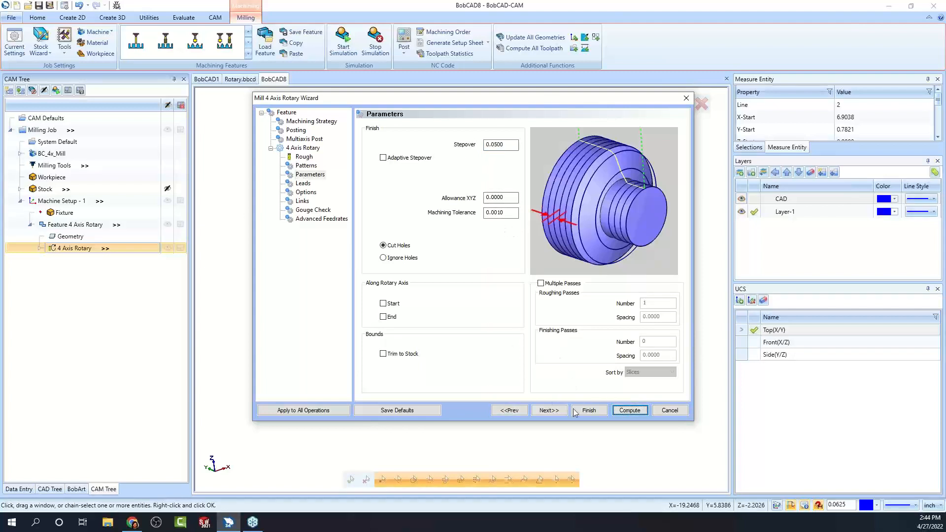
pyautogui.click(620, 411)
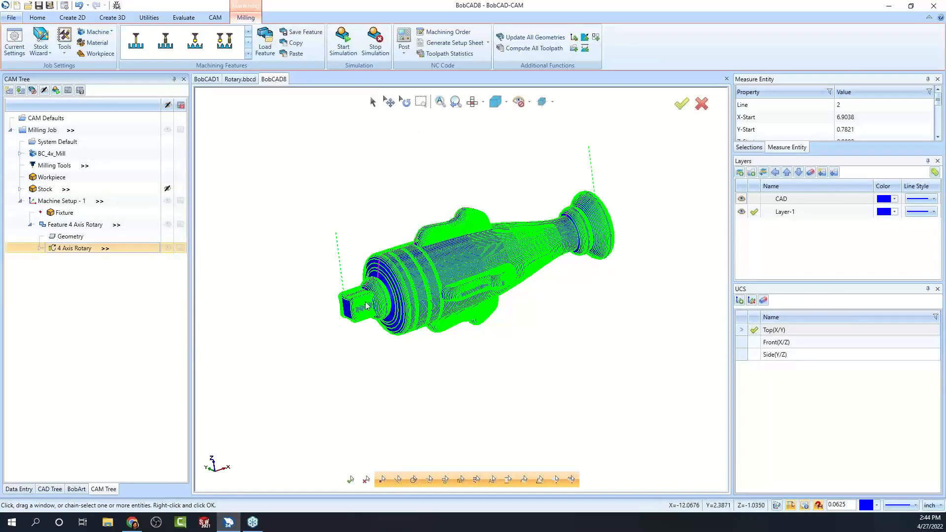
pyautogui.scroll(3, 523, 312)
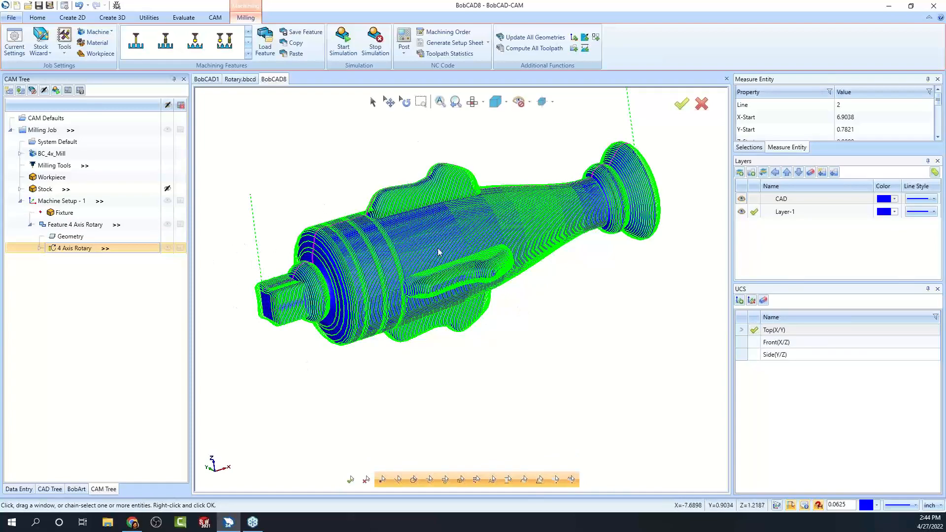
pyautogui.scroll(-3, 516, 250)
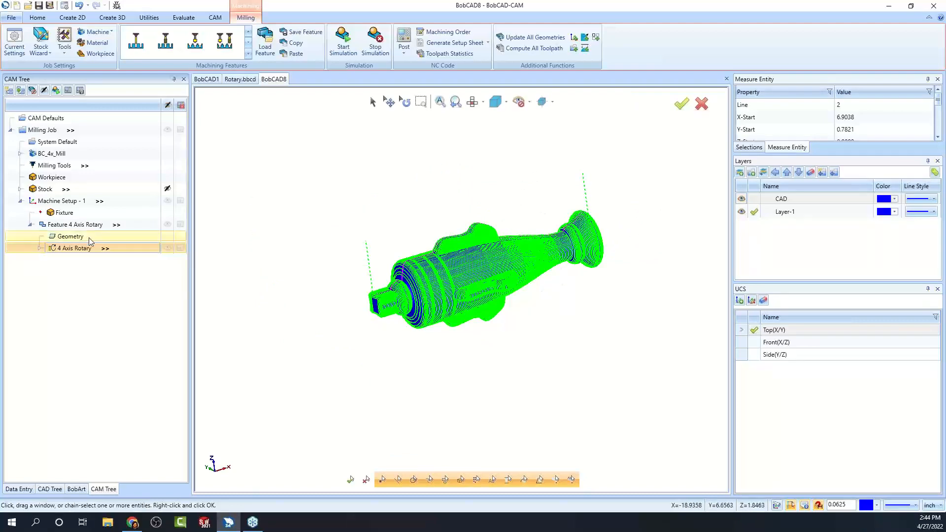
# Change the cut pattern to Zig Zag, recompute the 4 Axis Rotary toolpath and inspect the links between passes.
pyautogui.doubleClick(75, 250)
pyautogui.click(306, 165)
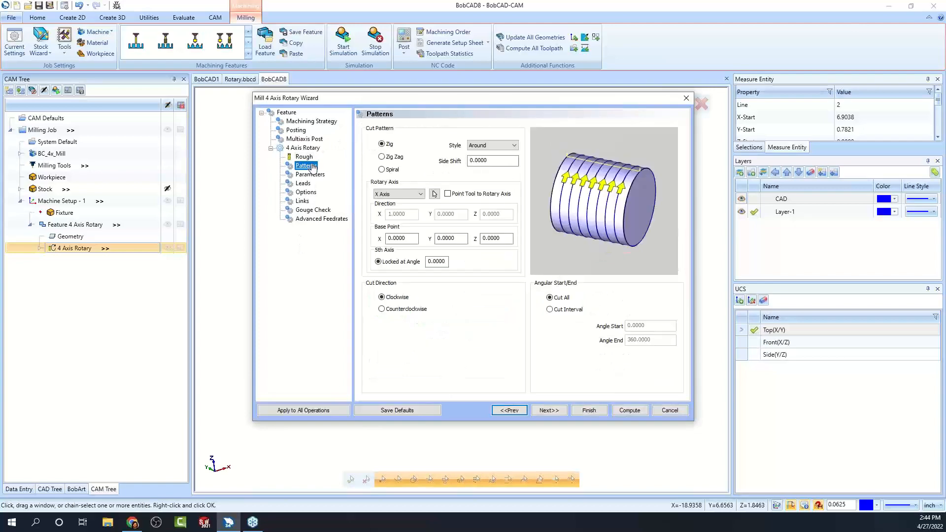
pyautogui.click(382, 156)
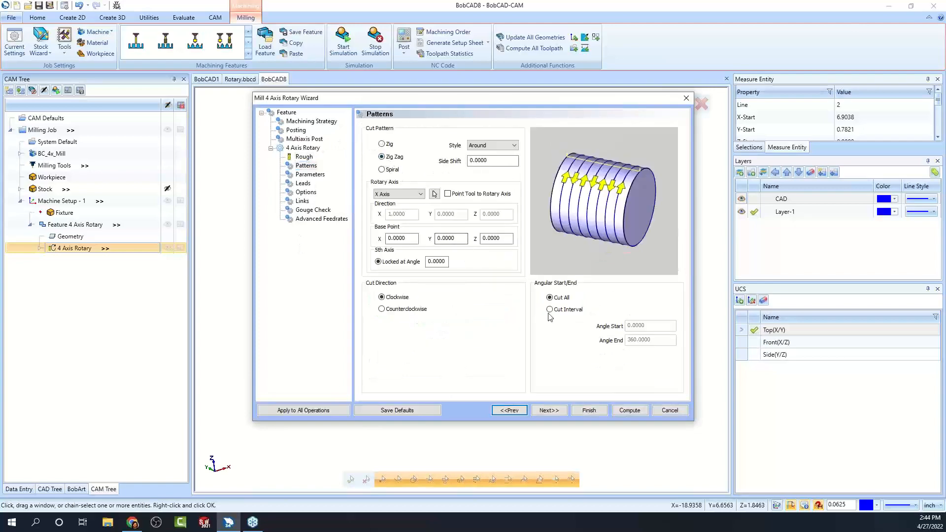
pyautogui.click(629, 410)
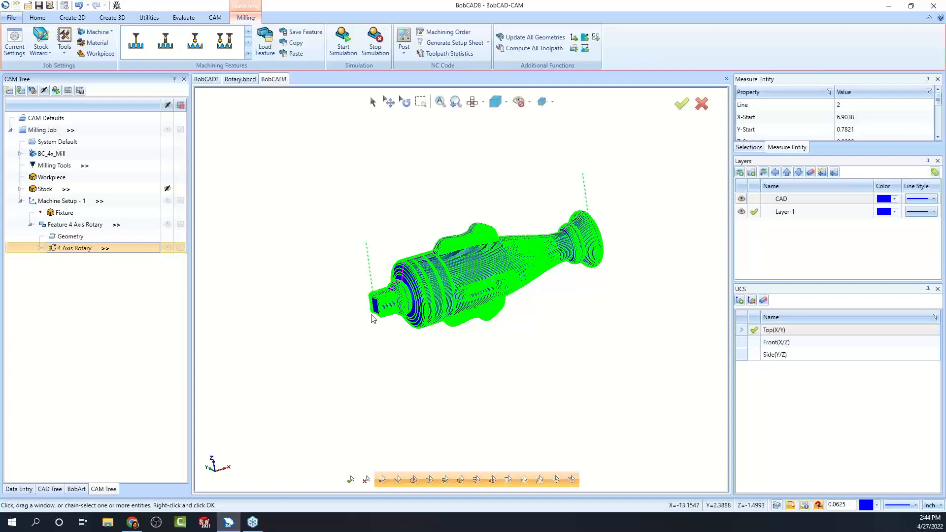
pyautogui.moveTo(549, 298)
pyautogui.mouseDown(button='middle')
pyautogui.moveTo(549, 321)
pyautogui.moveTo(536, 299)
pyautogui.mouseUp(button='middle')
pyautogui.scroll(4, 448, 299)
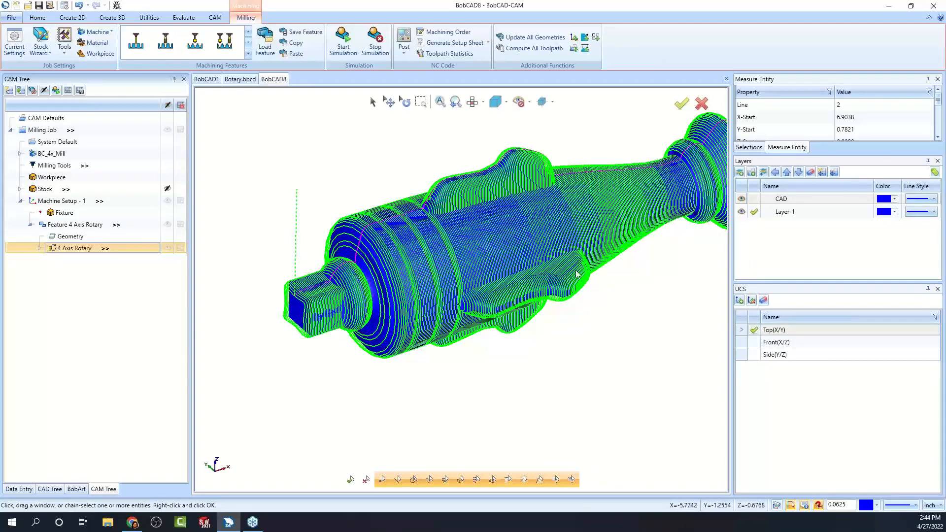
pyautogui.scroll(-2, 422, 256)
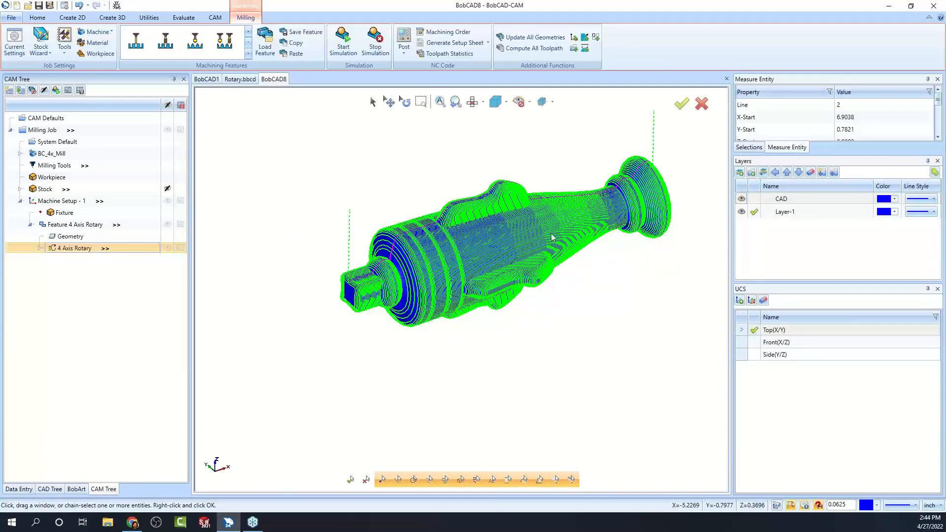
pyautogui.scroll(3, 379, 274)
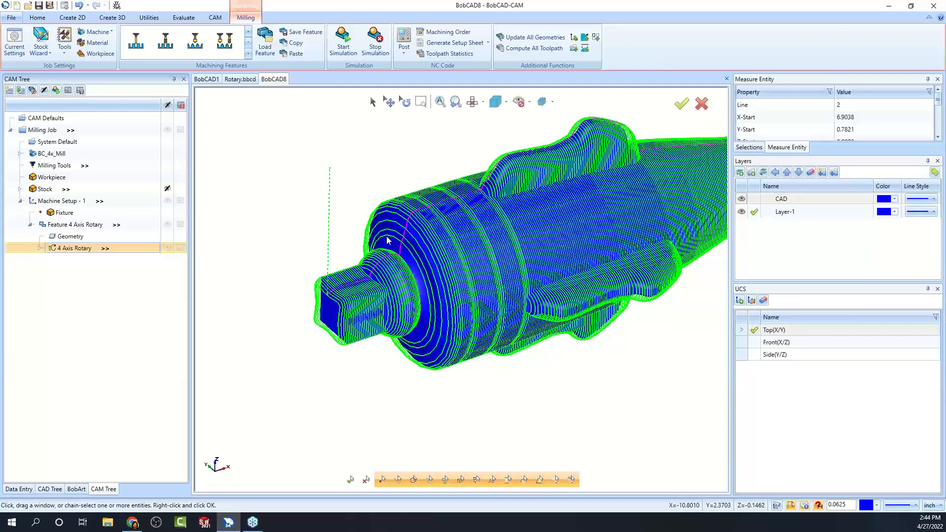
pyautogui.scroll(-1, 584, 143)
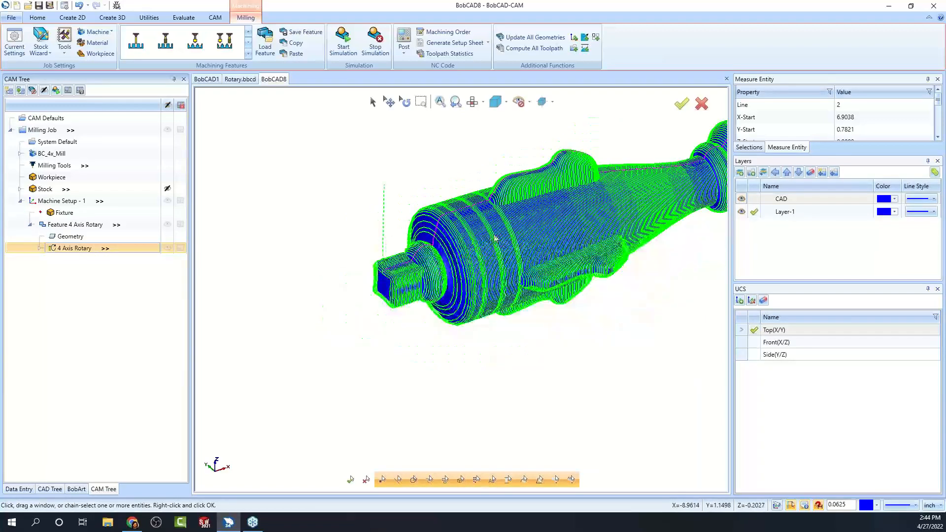
pyautogui.moveTo(579, 355); pyautogui.dragTo(496, 372, button='middle')
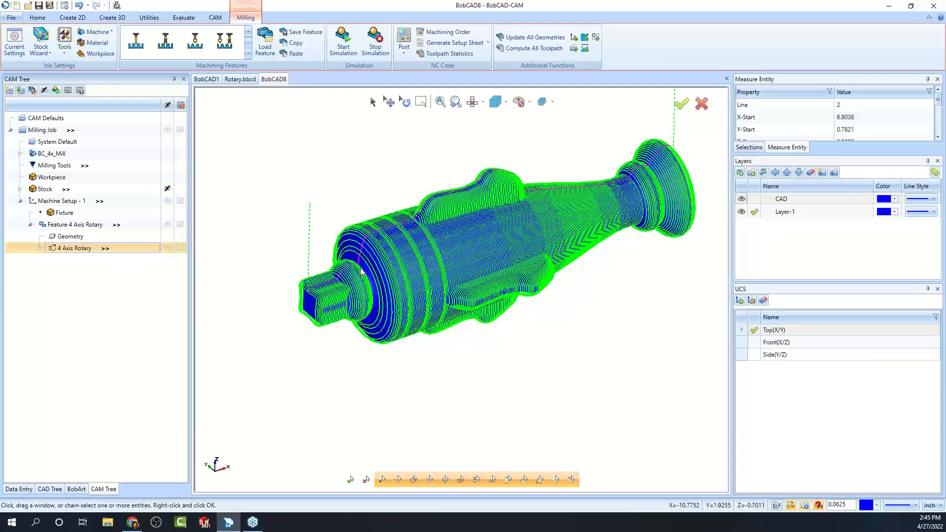
# Try the Adaptive Stepover option of the 4 Axis Rotary operation and switch it off again.
pyautogui.doubleClick(83, 246)
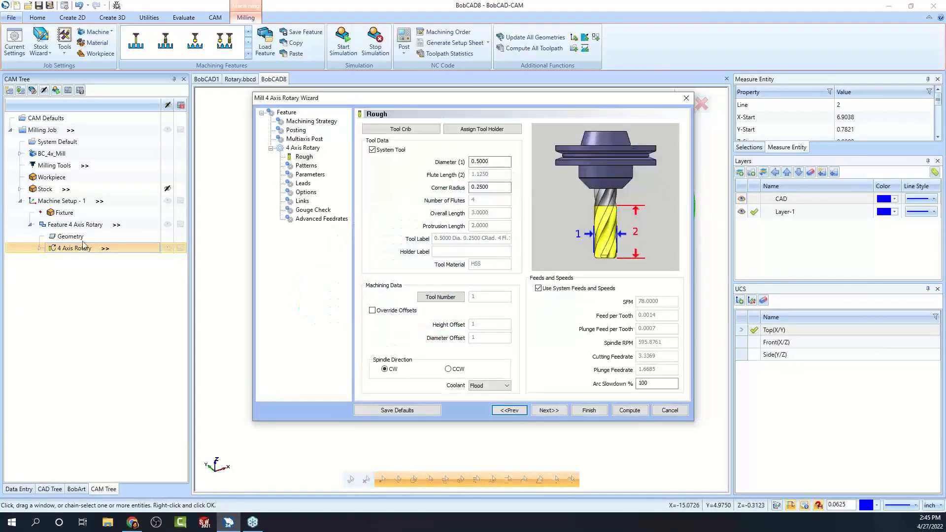
pyautogui.click(308, 175)
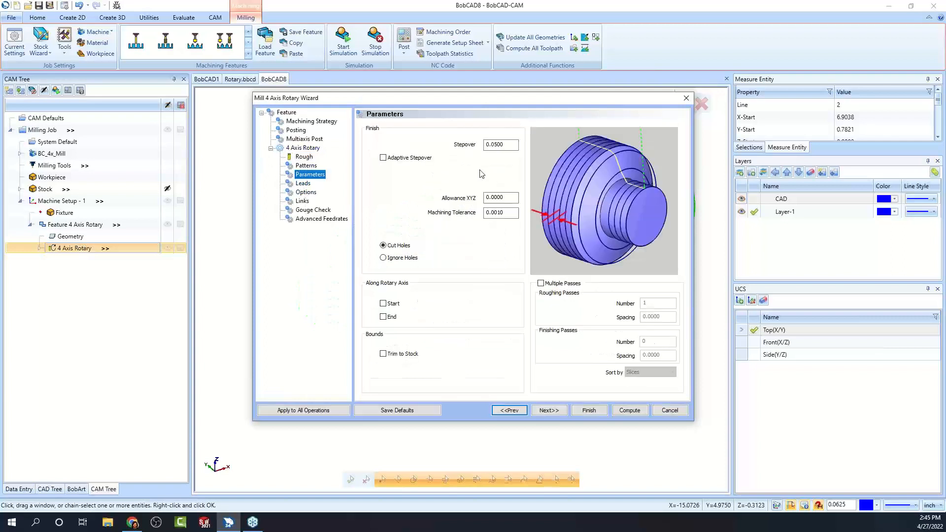
pyautogui.click(383, 157)
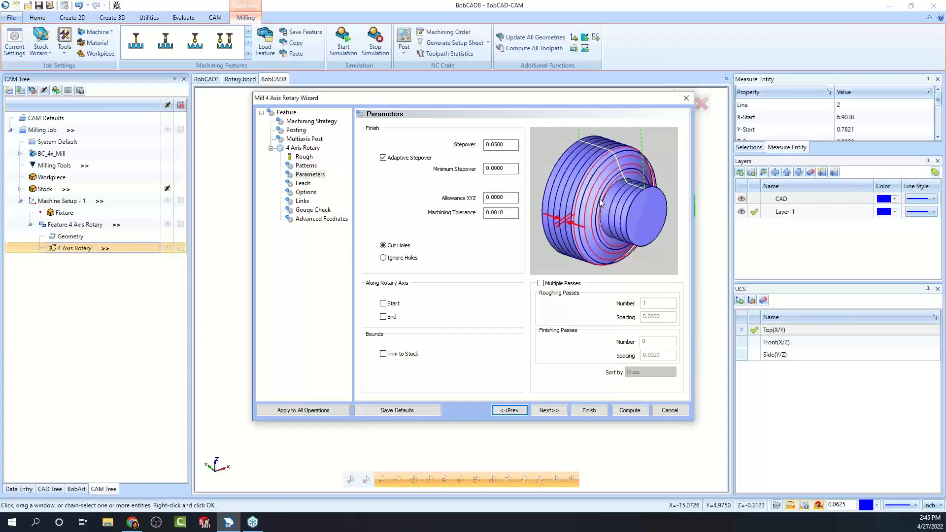
pyautogui.click(389, 161)
# Compare the Zig, Zig Zag and Spiral cut patterns of the 4 Axis Rotary operation with the Around style.
pyautogui.click(306, 166)
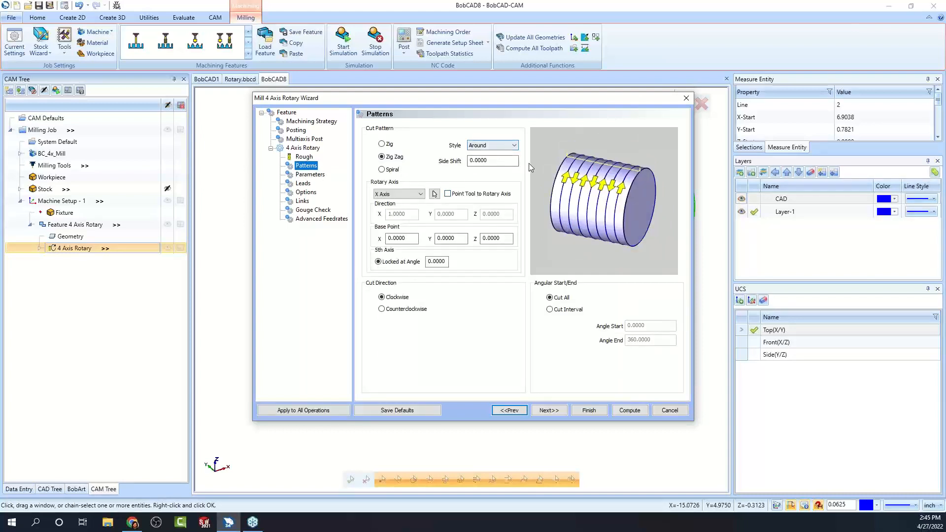
pyautogui.click(384, 145)
pyautogui.click(383, 157)
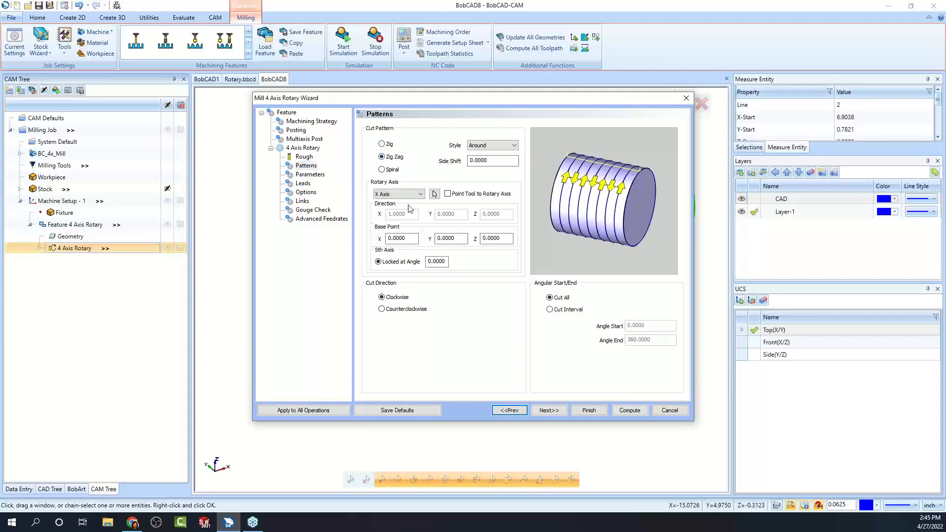
pyautogui.click(383, 171)
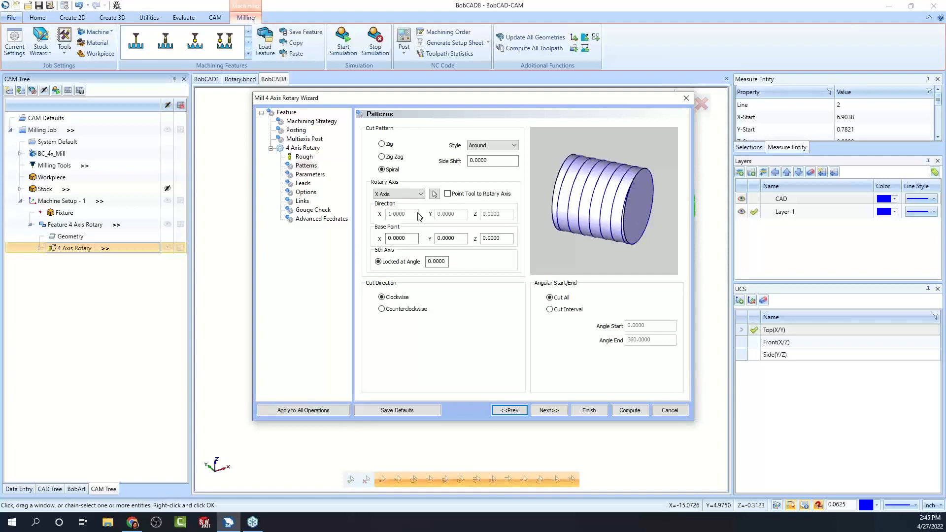
pyautogui.click(398, 156)
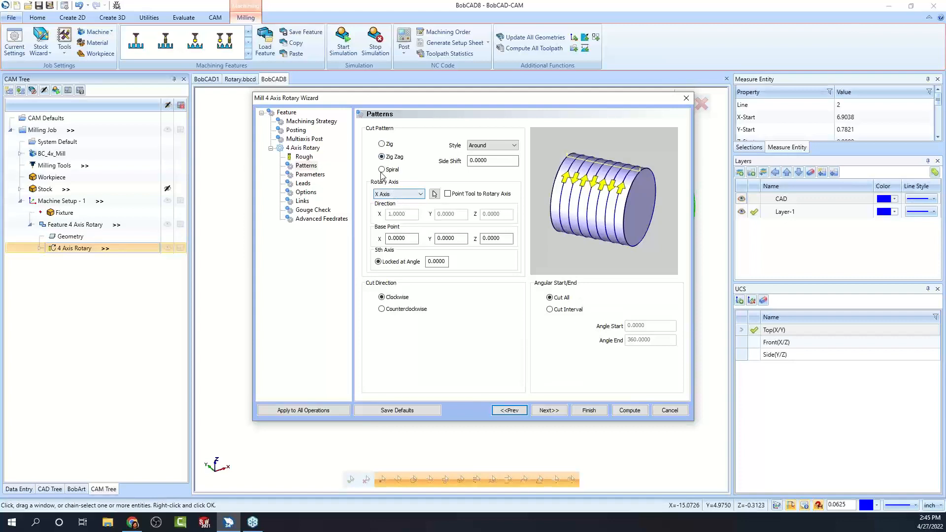
pyautogui.click(382, 170)
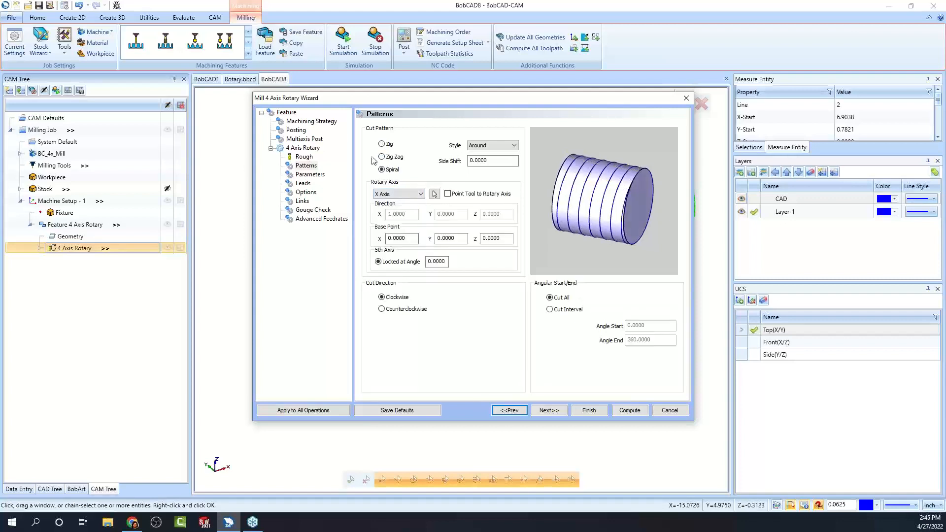
# Set the pattern style to Along with a Zig Zag cut and compute the 4 Axis Rotary toolpath.
pyautogui.click(503, 145)
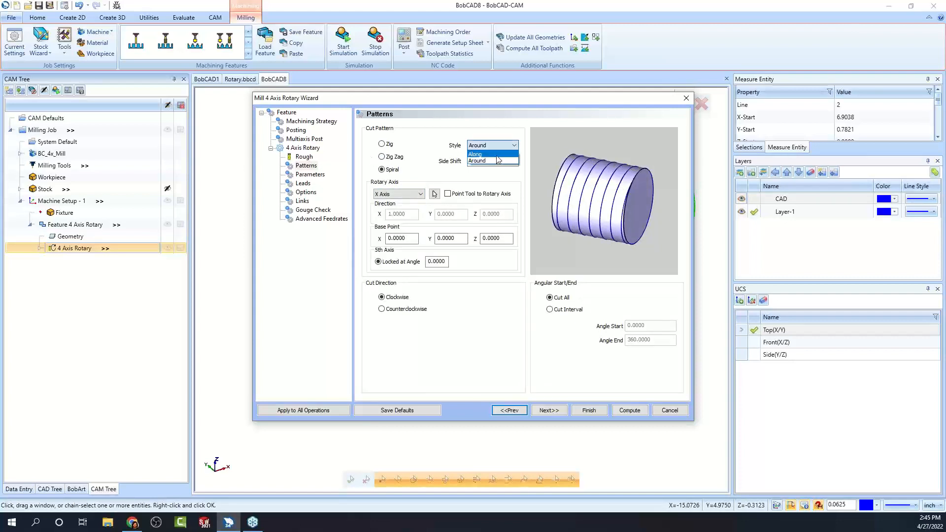
pyautogui.click(498, 156)
pyautogui.click(382, 144)
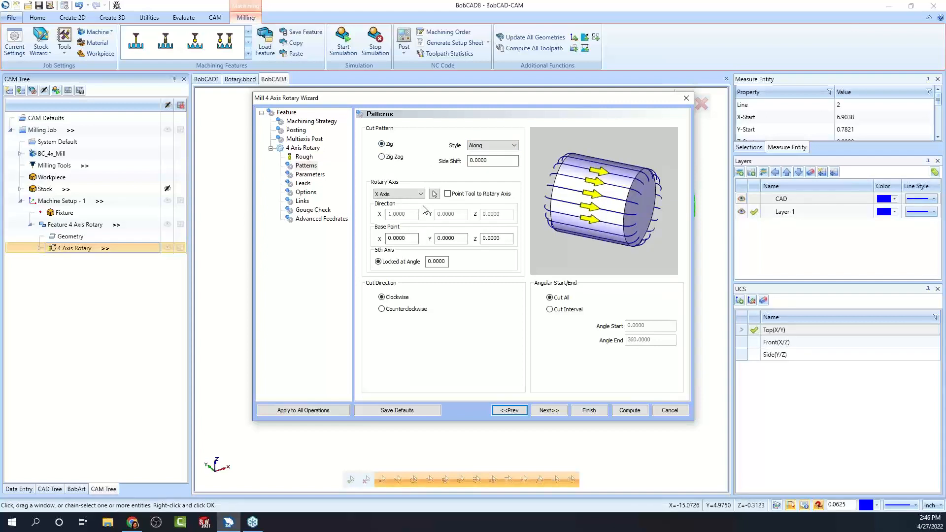
pyautogui.click(383, 157)
pyautogui.click(632, 414)
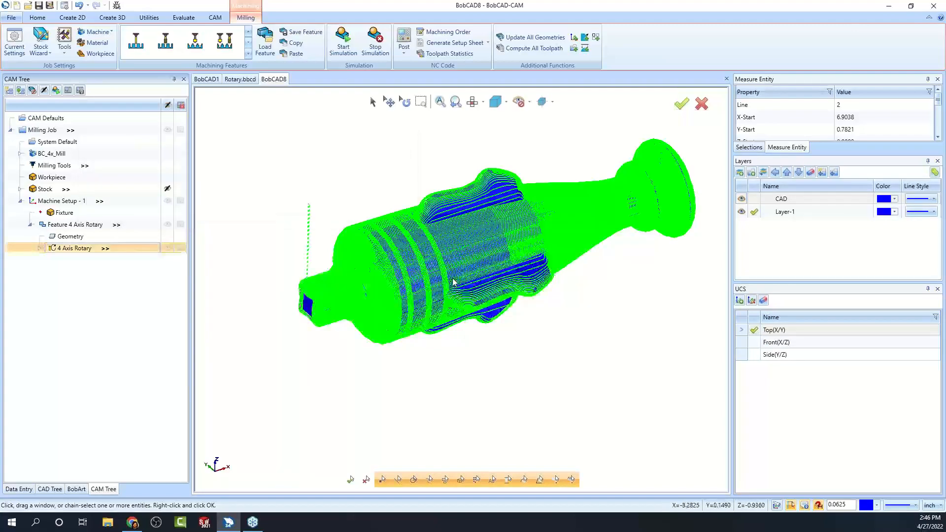
# Play a backplot of the lengthwise Zig Zag toolpath at slightly higher speed with the tool displayed as Shaded.
pyautogui.rightClick(74, 251)
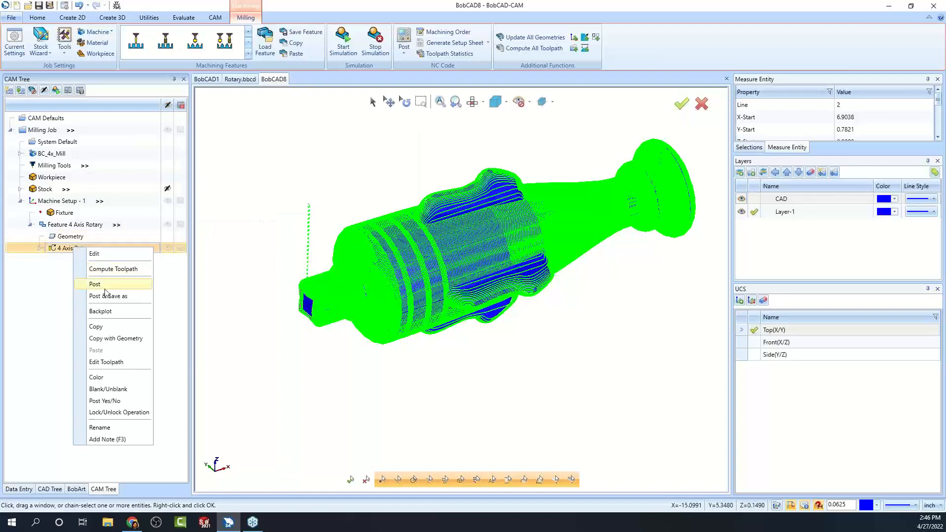
pyautogui.click(94, 387)
pyautogui.moveTo(10, 178); pyautogui.dragTo(12, 179)
pyautogui.click(102, 120)
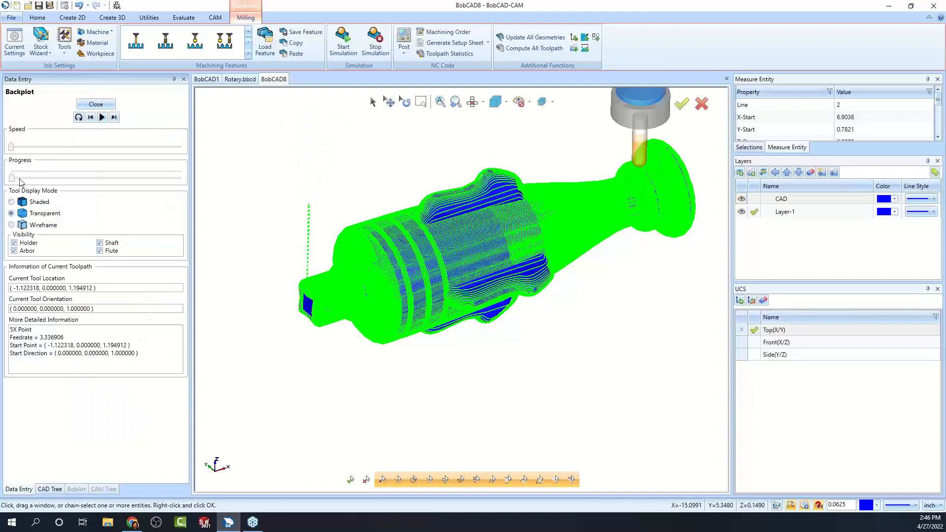
pyautogui.moveTo(11, 146); pyautogui.dragTo(29, 146)
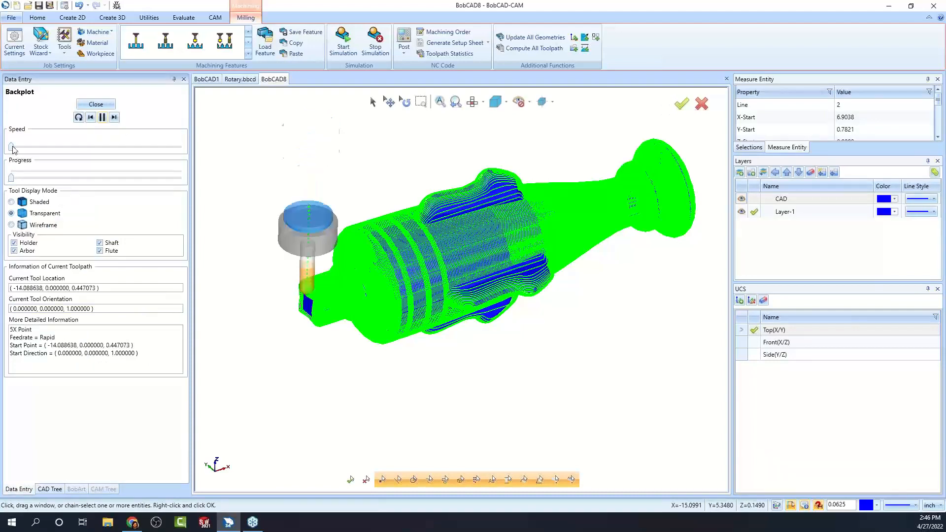
pyautogui.click(38, 203)
# Toggle the visibility of CAD and Layer-1 off and on, make CAD the active layer, and close the backplot.
pyautogui.moveTo(550, 338); pyautogui.dragTo(550, 312, button='middle')
pyautogui.click(741, 199)
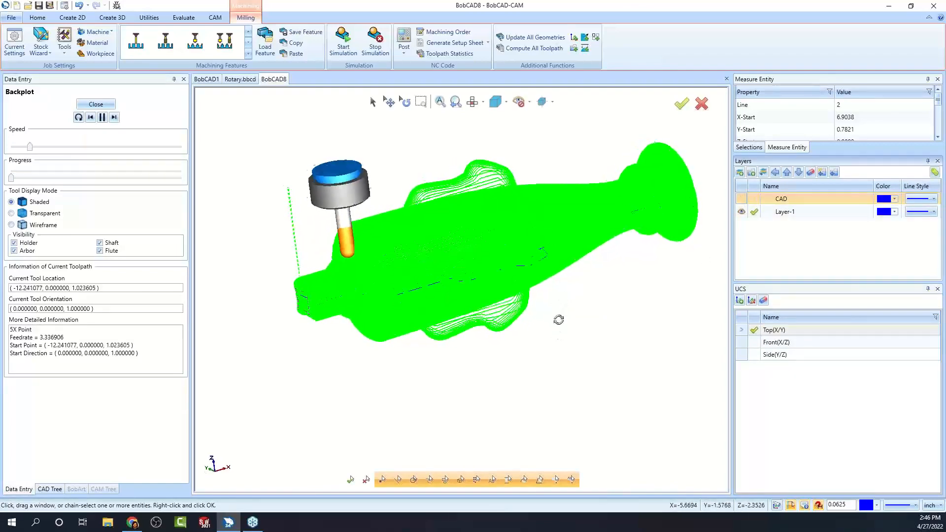
pyautogui.click(742, 198)
pyautogui.click(751, 202)
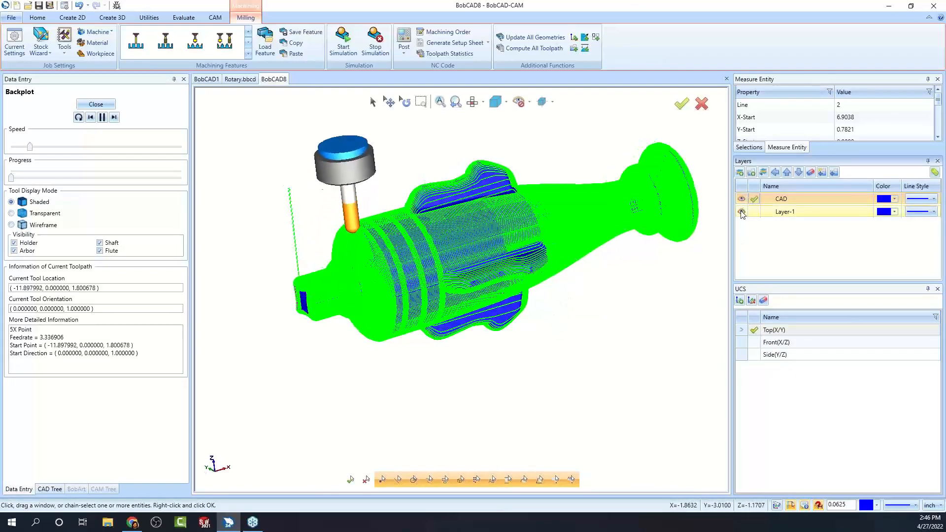
pyautogui.click(740, 212)
pyautogui.click(740, 212)
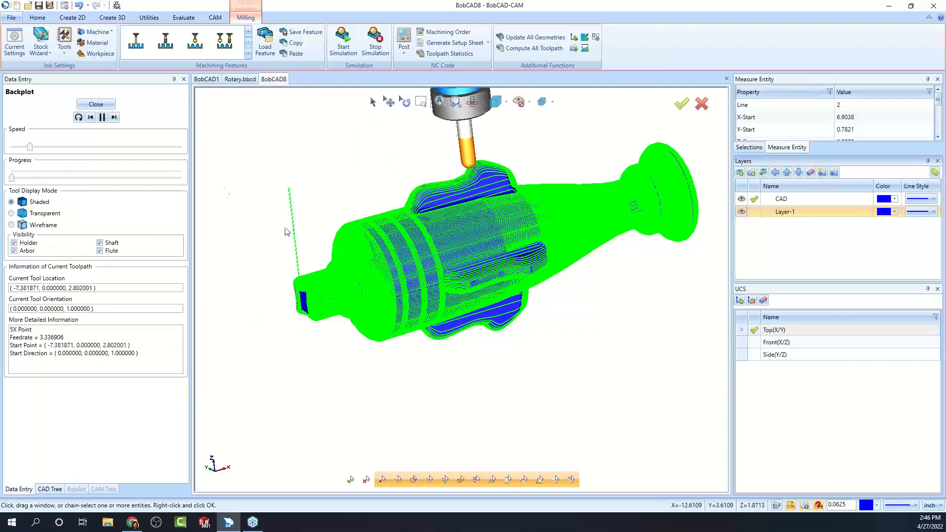
pyautogui.moveTo(573, 325); pyautogui.dragTo(579, 314, button='middle')
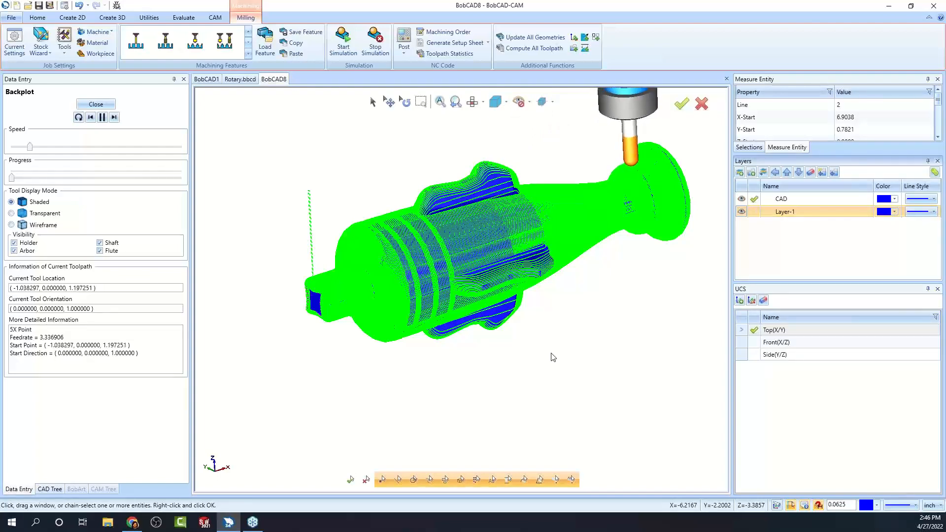
pyautogui.click(96, 104)
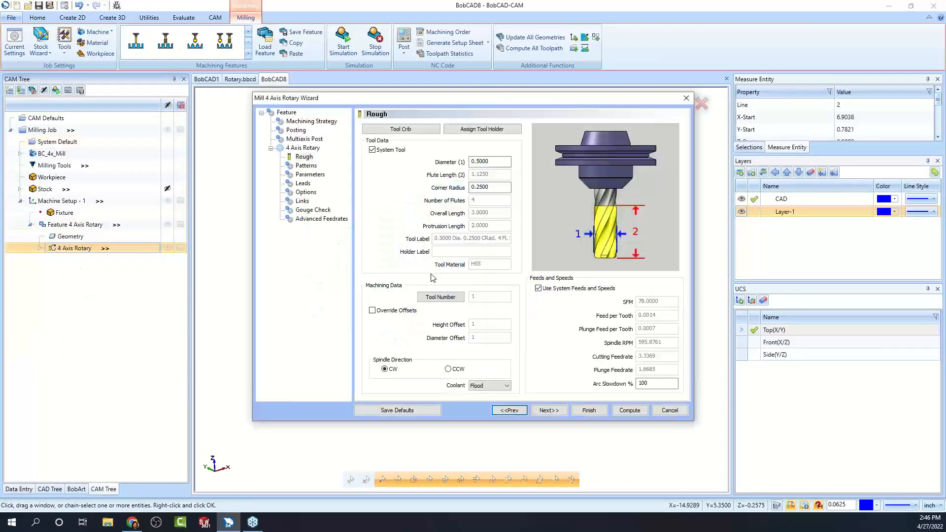
# Examine the side shift, rotary axis choices and 5th-axis locked angle in the 4 Axis Rotary pattern settings.
pyautogui.click(306, 165)
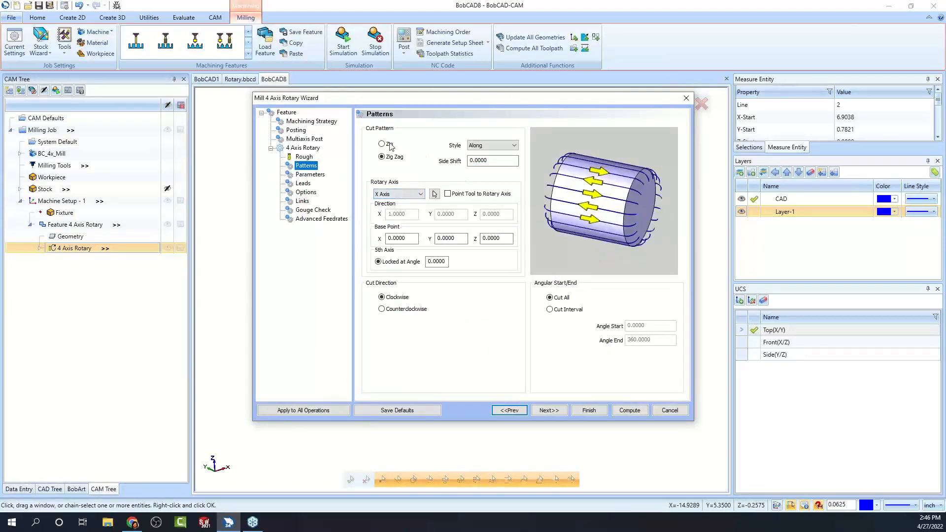
pyautogui.click(501, 160)
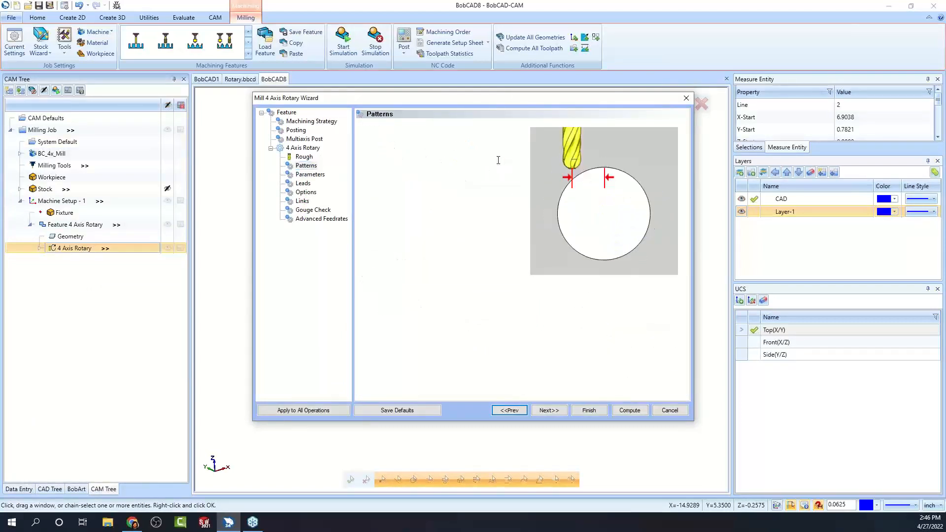
pyautogui.doubleClick(510, 160)
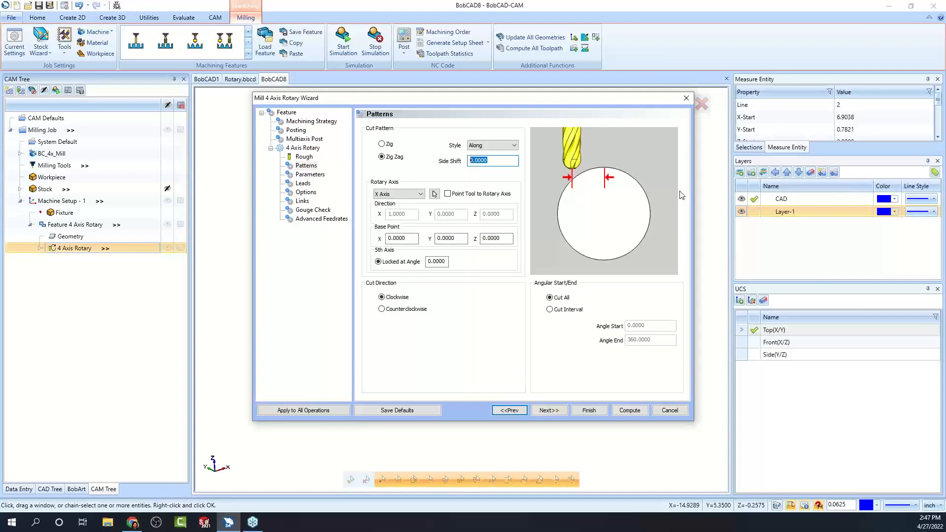
pyautogui.click(492, 159)
pyautogui.click(421, 194)
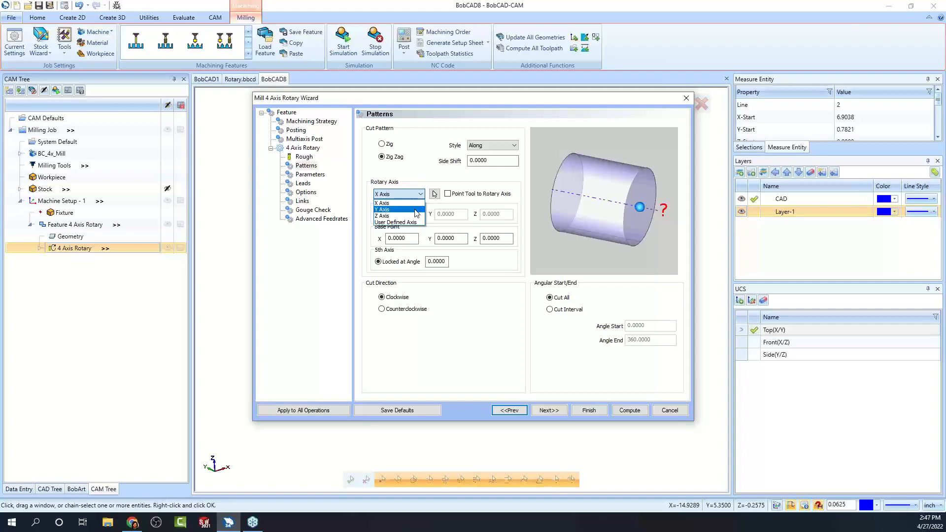
pyautogui.click(398, 193)
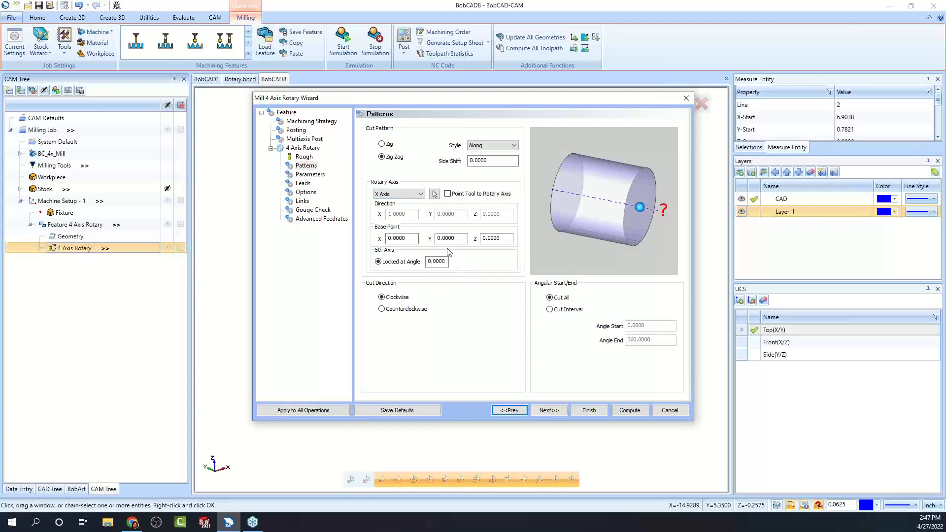
pyautogui.click(440, 261)
# Change the cut pattern to Zig with the Around style, review the base point coordinates and accept the operation without computing.
pyautogui.click(382, 144)
pyautogui.click(382, 157)
pyautogui.click(502, 145)
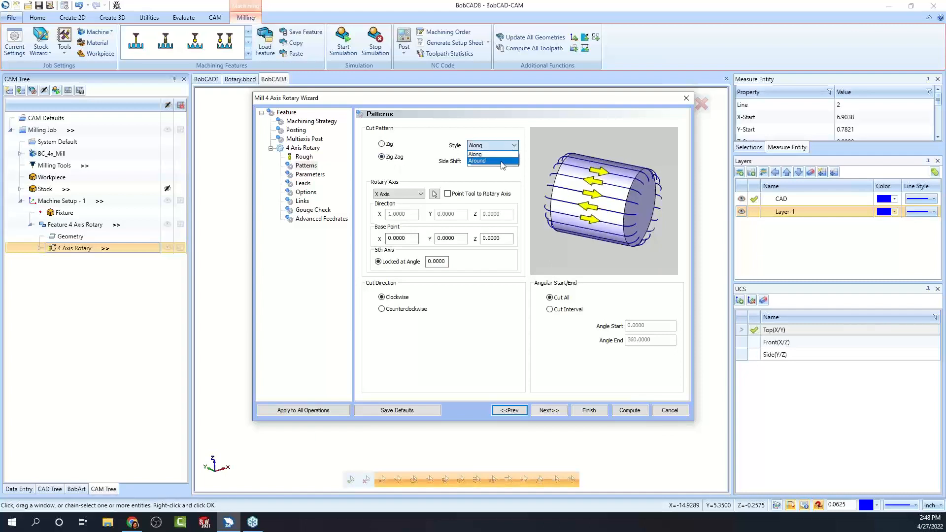
pyautogui.click(502, 161)
pyautogui.click(382, 144)
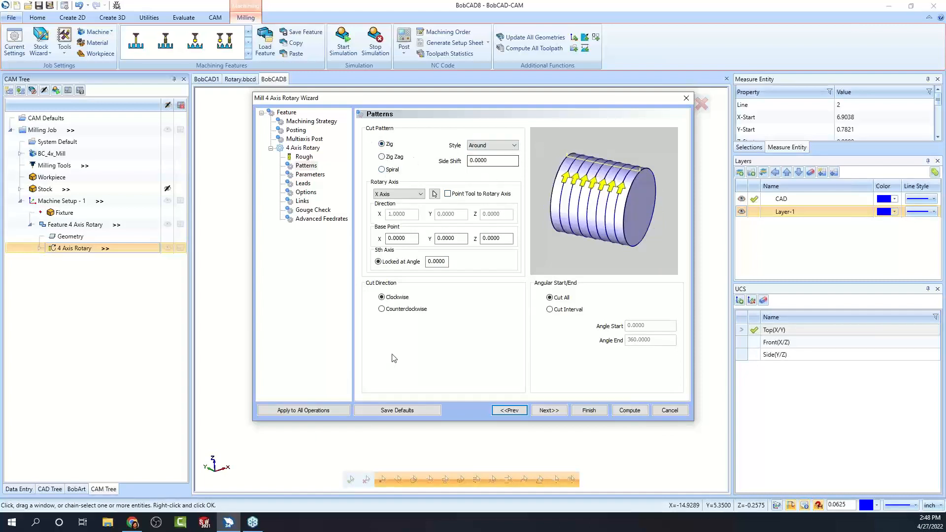
pyautogui.click(458, 239)
pyautogui.click(503, 239)
pyautogui.click(413, 238)
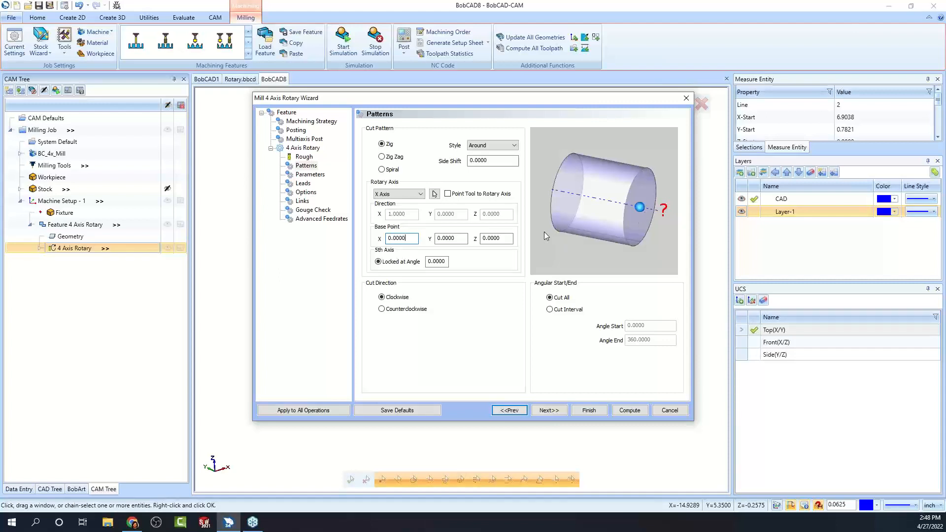
pyautogui.click(587, 410)
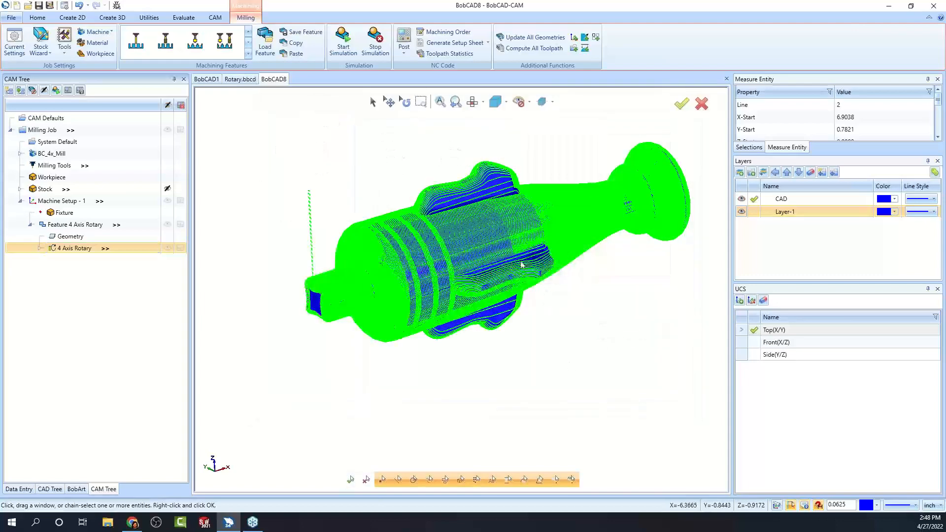
# Inspect the existing toolpath from the top view, close up at the flared end of the part.
pyautogui.click(471, 101)
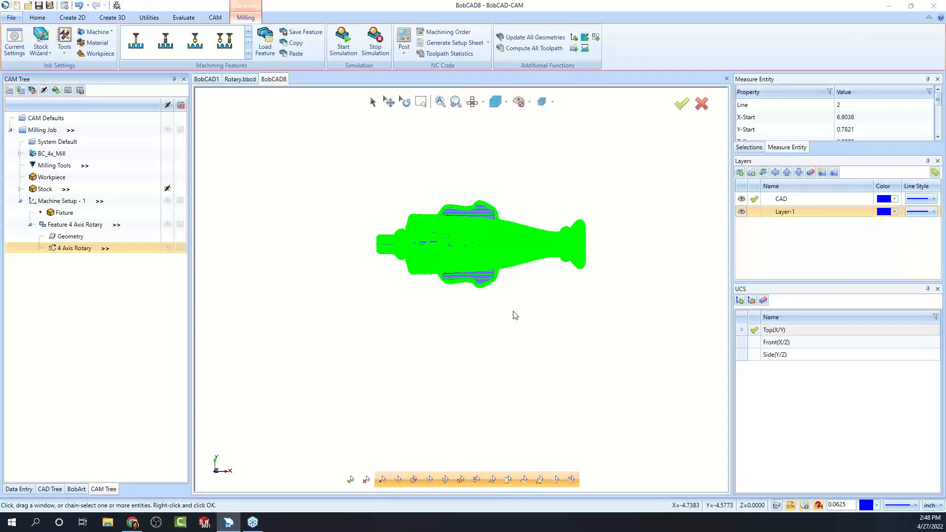
pyautogui.scroll(2, 564, 217)
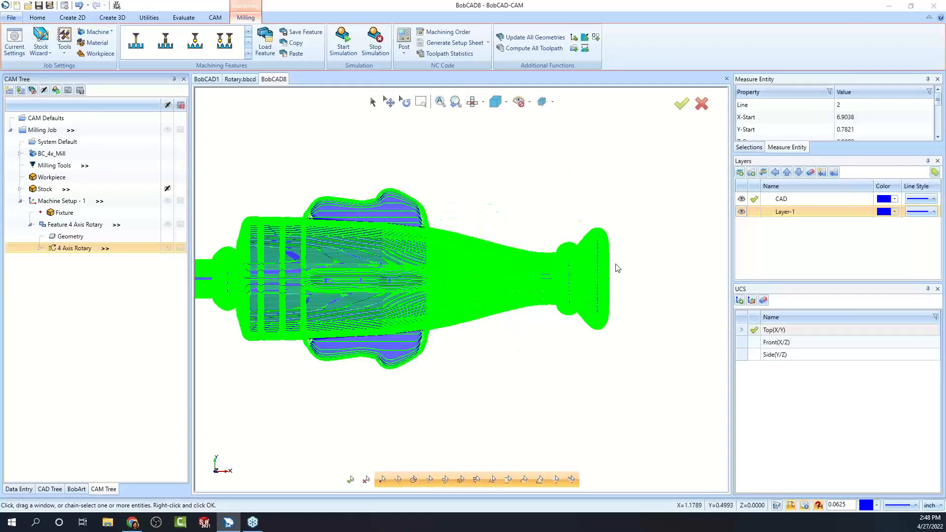
pyautogui.scroll(3, 645, 267)
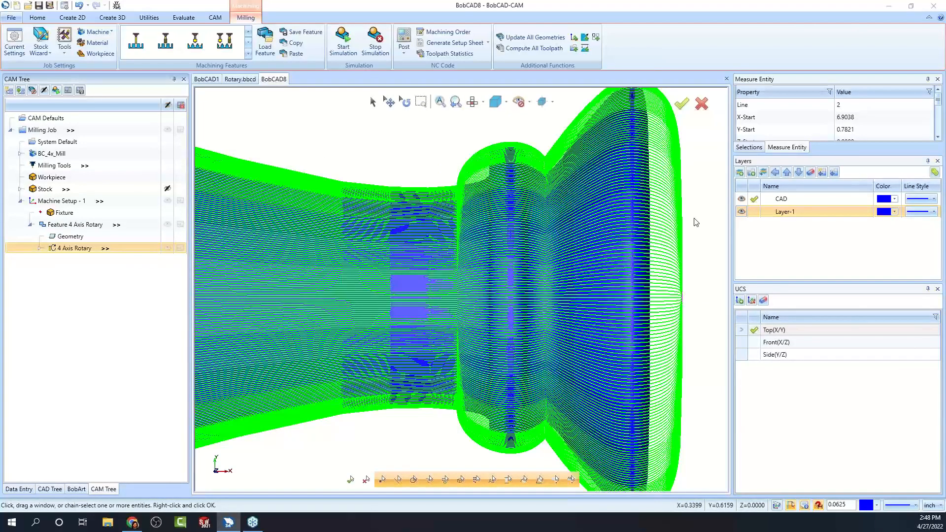
pyautogui.scroll(-10, 693, 221)
pyautogui.scroll(4, 596, 177)
pyautogui.moveTo(579, 315); pyautogui.dragTo(602, 282, button='middle')
pyautogui.moveTo(559, 316); pyautogui.dragTo(519, 337, button='middle')
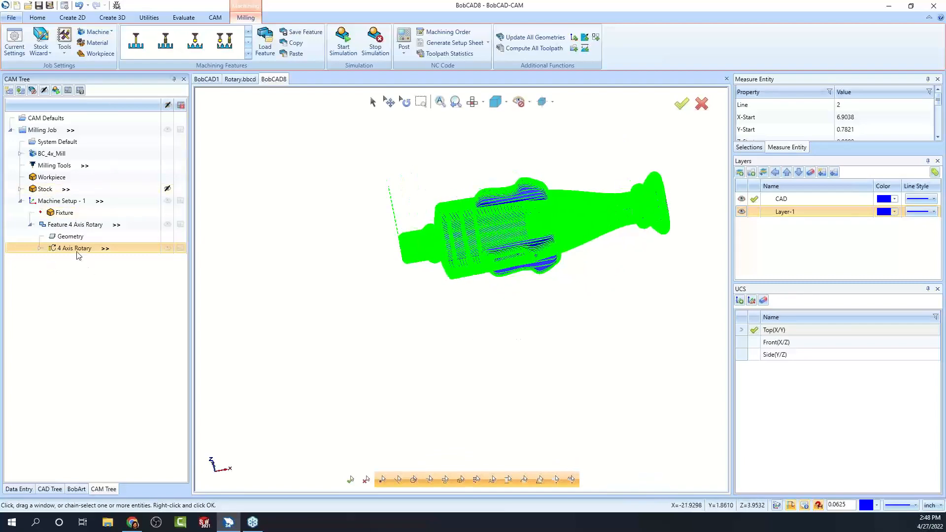
# Set the 4 Axis Rotary pattern style back to Along with a Zig Zag cut pattern.
pyautogui.doubleClick(131, 244)
pyautogui.click(306, 166)
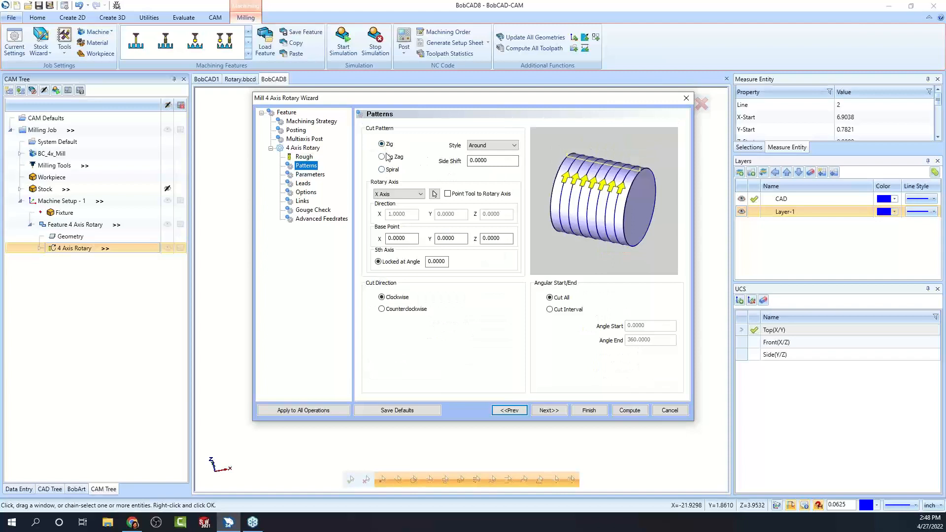
pyautogui.click(485, 146)
pyautogui.click(487, 154)
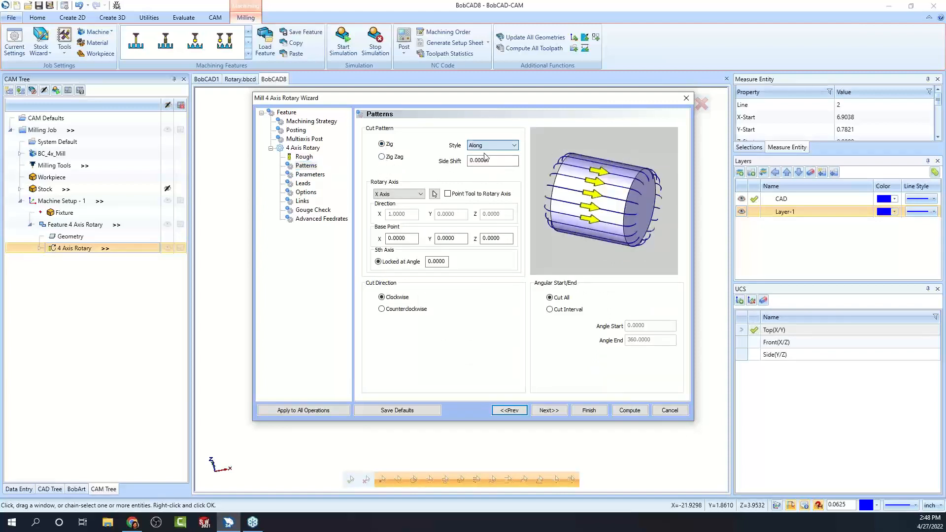
pyautogui.click(382, 157)
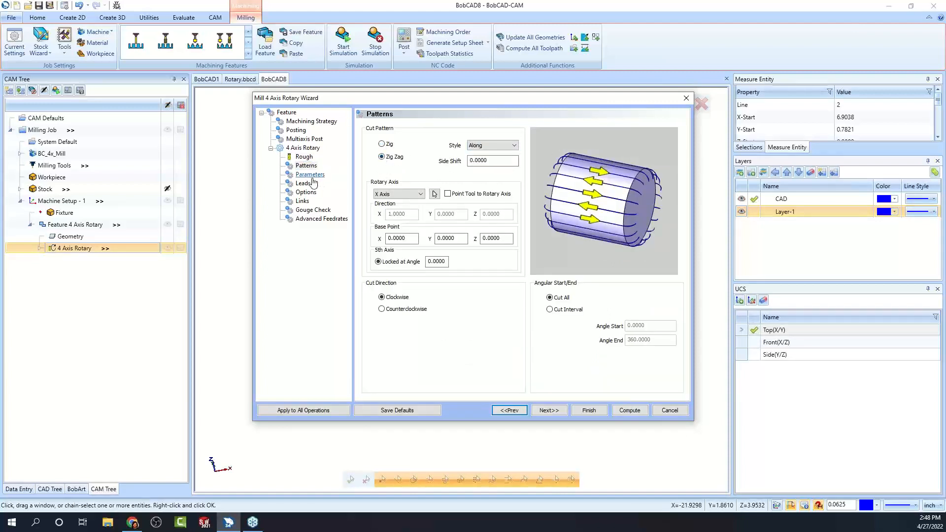
# Set the 4 Axis Rotary step angle to 0.5 and compute the toolpath.
pyautogui.click(310, 174)
pyautogui.doubleClick(506, 185)
pyautogui.write('.5')
pyautogui.click(513, 214)
pyautogui.click(630, 410)
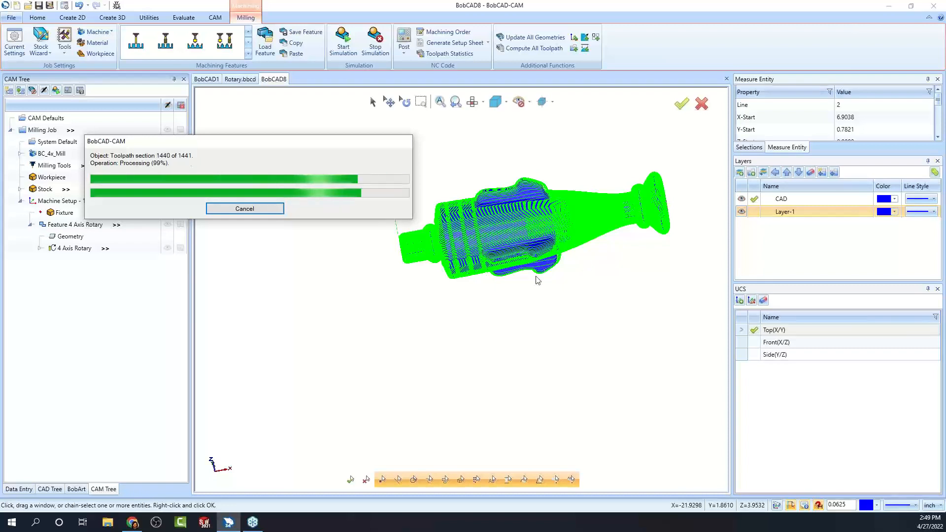
pyautogui.moveTo(473, 310); pyautogui.dragTo(490, 300, button='middle')
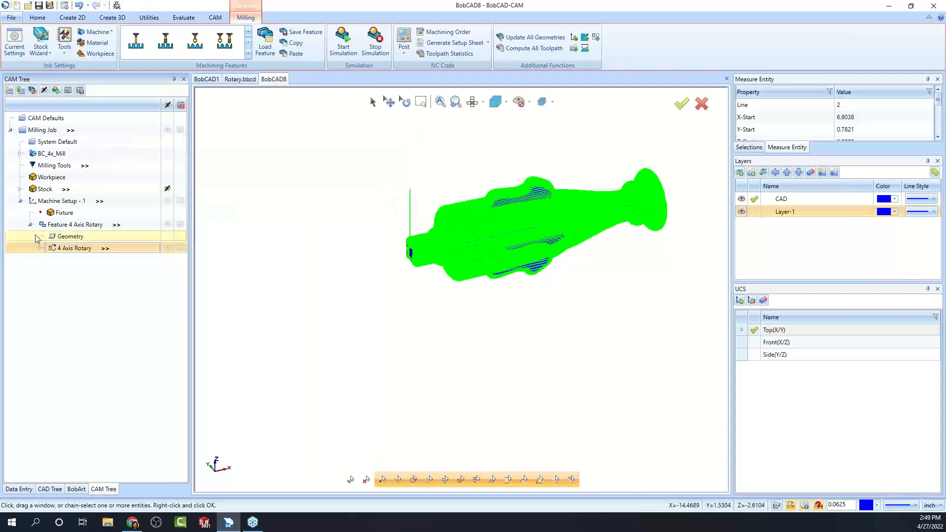
# Set the 4 Axis Rotary step angle to 5 and recompute the toolpath.
pyautogui.doubleClick(69, 248)
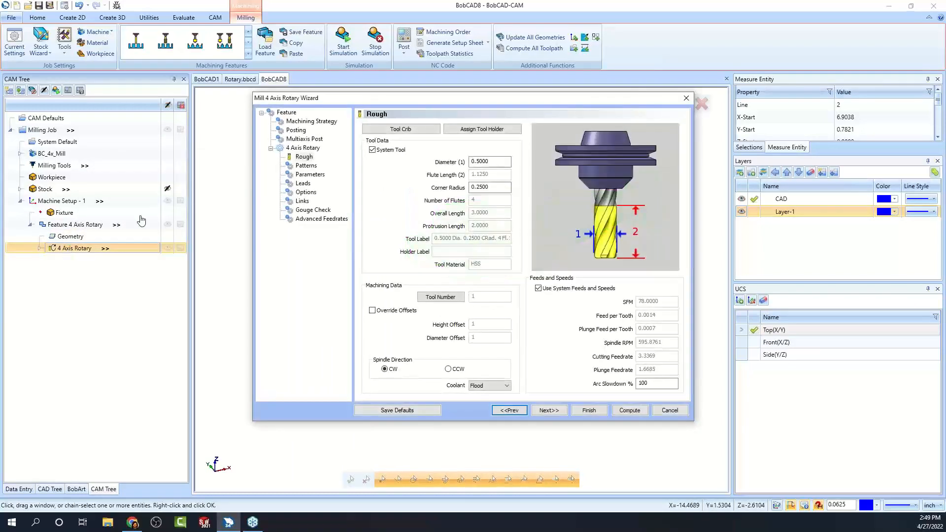
pyautogui.click(306, 166)
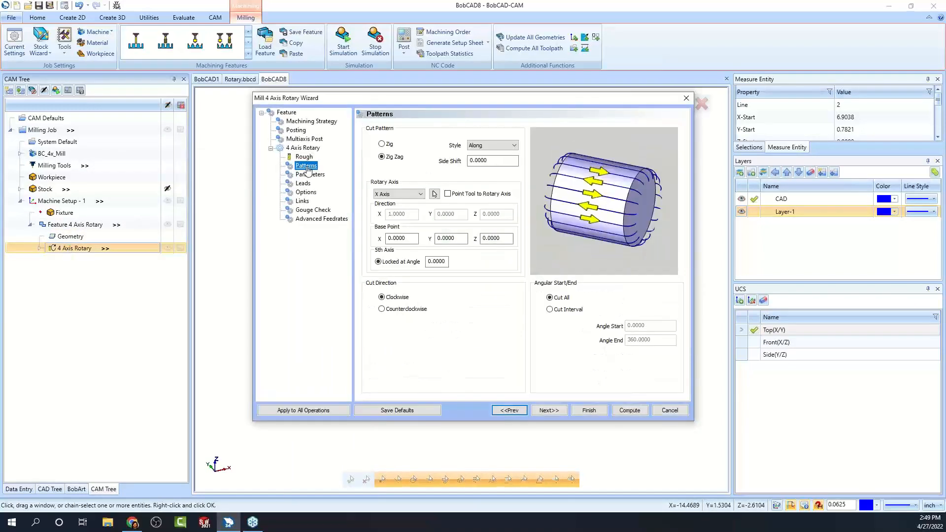
pyautogui.click(310, 175)
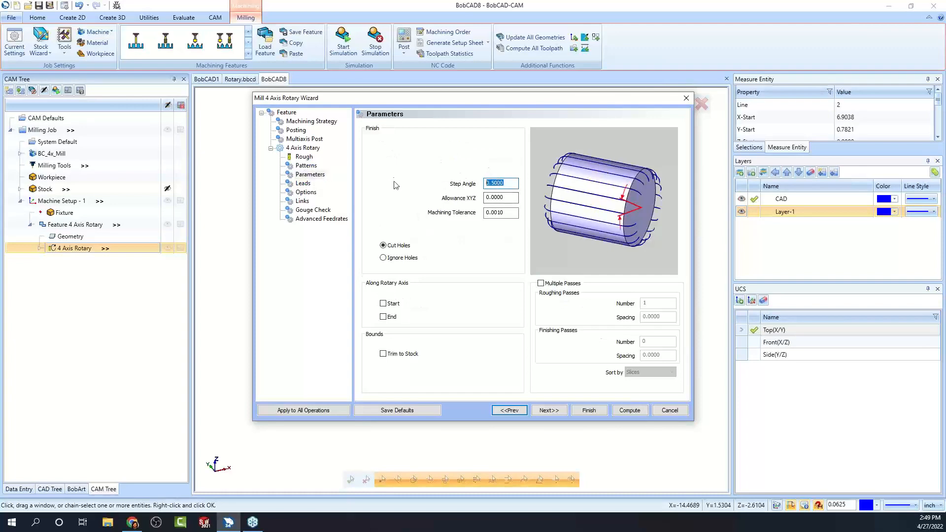
pyautogui.click(630, 411)
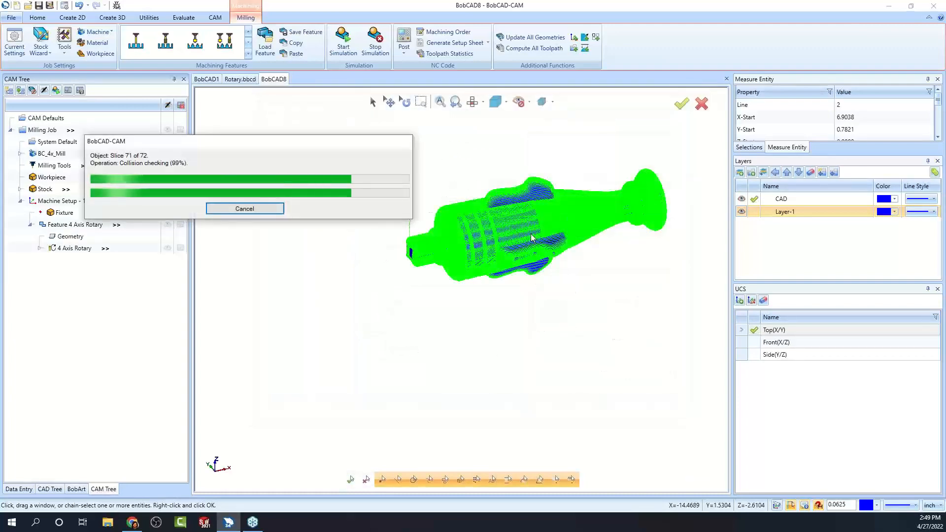
pyautogui.moveTo(532, 238); pyautogui.dragTo(543, 296, button='middle')
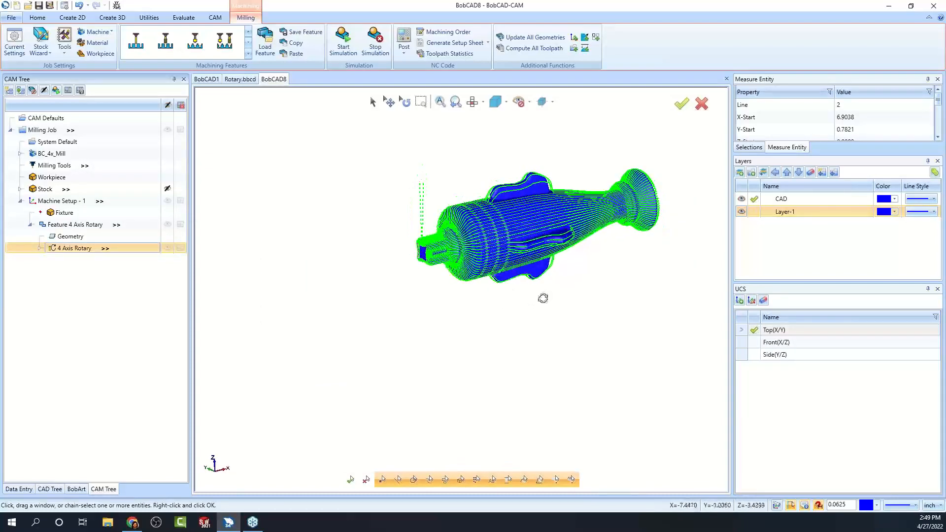
# Set the XYZ allowance of the 4 Axis Rotary operation to 0.1, recompute and inspect the offset passes from the top view.
pyautogui.doubleClick(76, 248)
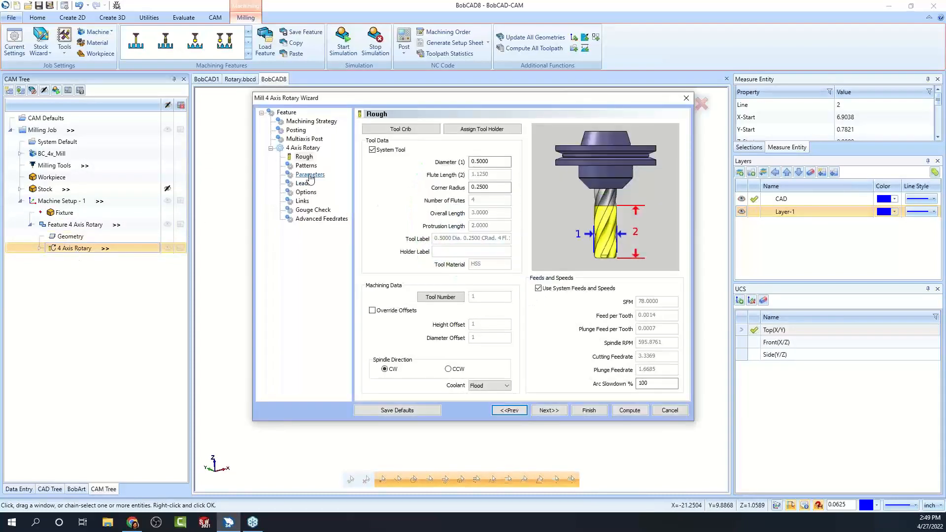
pyautogui.click(306, 166)
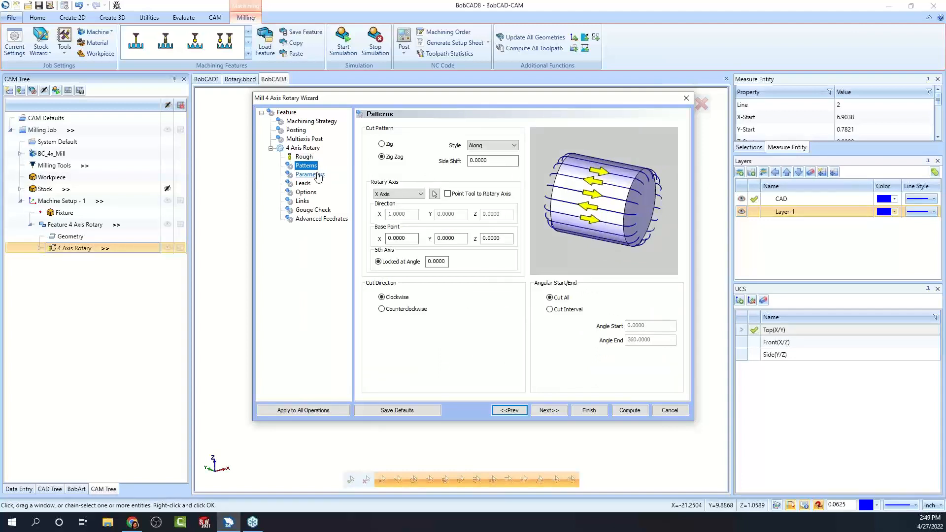
pyautogui.click(310, 175)
pyautogui.click(511, 197)
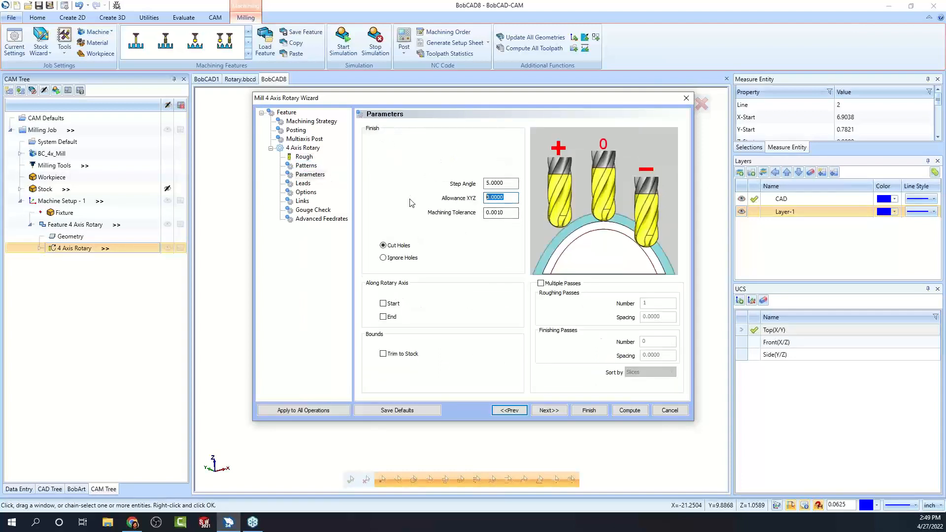
pyautogui.write('.1')
pyautogui.click(630, 410)
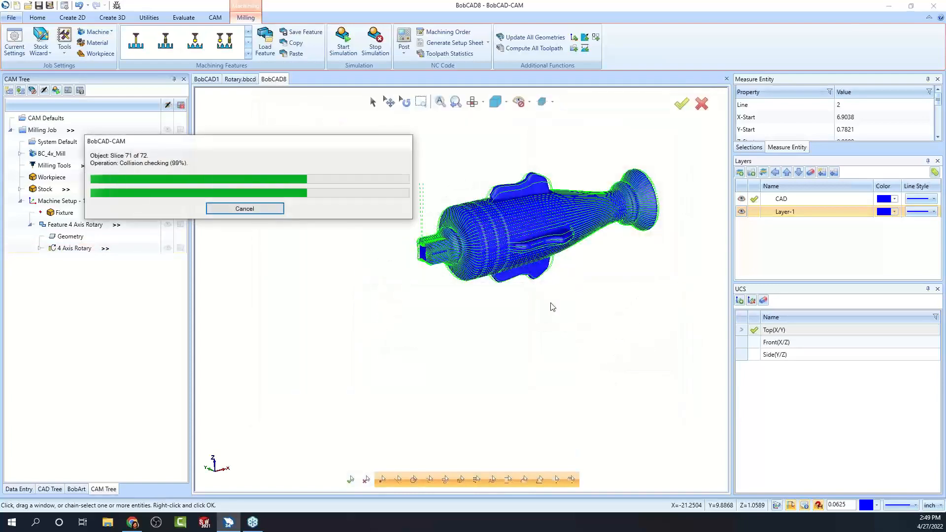
pyautogui.moveTo(545, 288)
pyautogui.mouseDown(button='middle')
pyautogui.moveTo(498, 302)
pyautogui.moveTo(538, 297)
pyautogui.mouseUp(button='middle')
pyautogui.moveTo(493, 274); pyautogui.dragTo(439, 320, button='right')
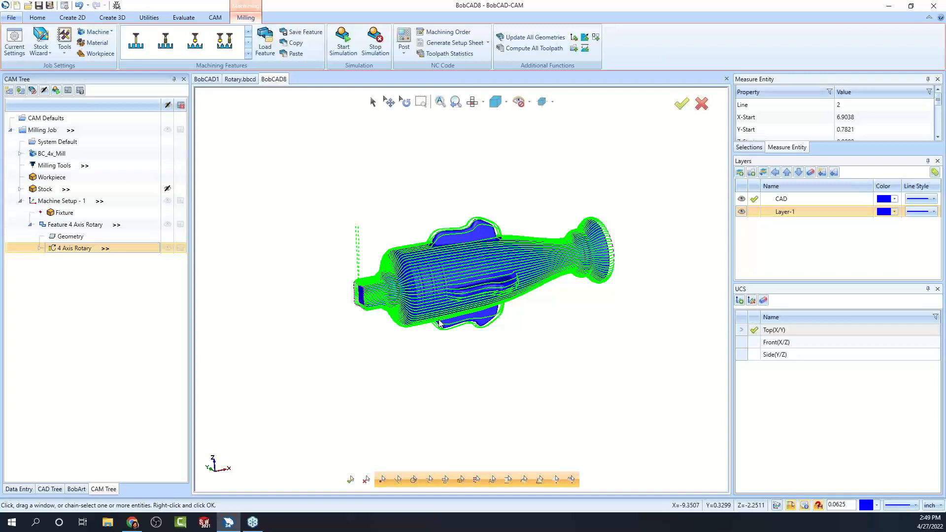
pyautogui.click(473, 102)
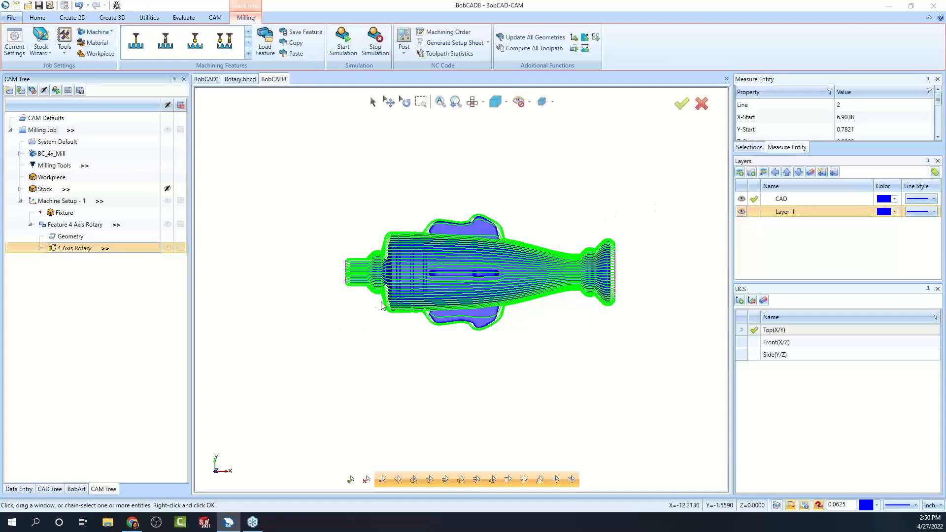
# Enable both the start and end limits along the rotary axis in the 4 Axis Rotary parameters.
pyautogui.doubleClick(85, 249)
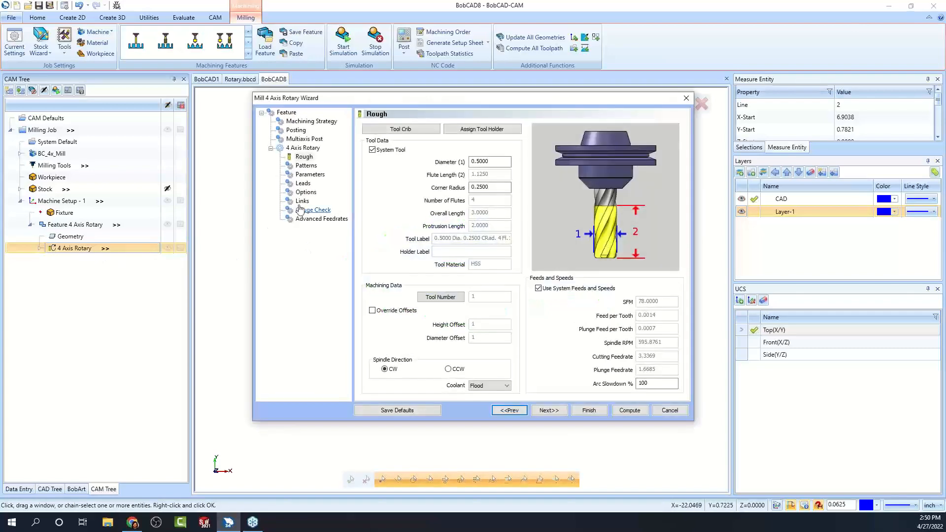
pyautogui.click(306, 165)
pyautogui.click(311, 175)
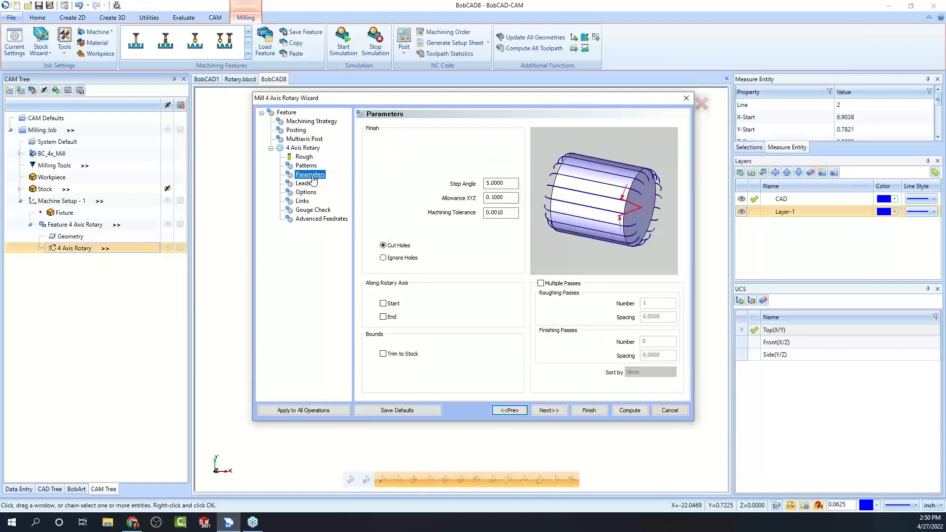
pyautogui.click(384, 304)
pyautogui.click(384, 317)
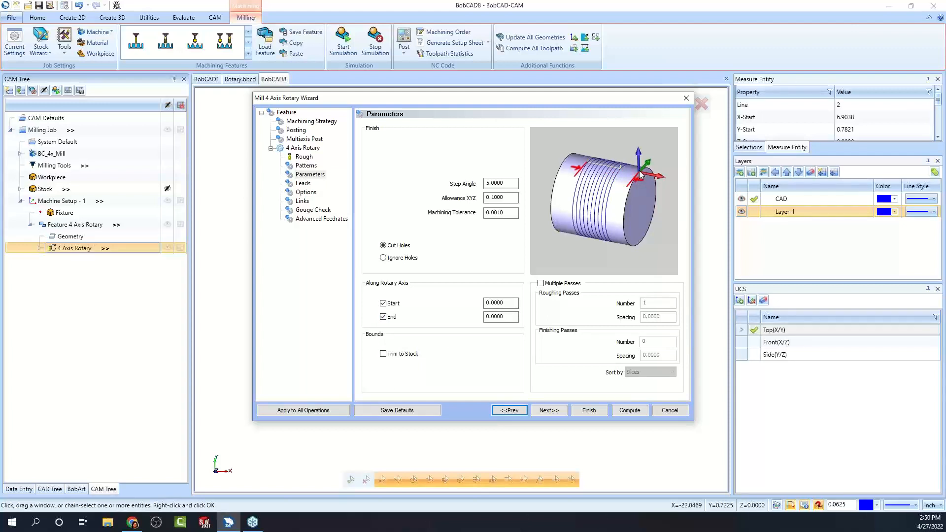
pyautogui.click(384, 317)
pyautogui.click(384, 304)
pyautogui.click(383, 304)
pyautogui.click(384, 318)
# Set the rotary axis limits to start at -1 and end at -7, and compute the toolpath.
pyautogui.click(508, 303)
pyautogui.moveTo(508, 306); pyautogui.dragTo(438, 308)
pyautogui.write('.')
pyautogui.moveTo(515, 301); pyautogui.dragTo(477, 333)
pyautogui.write('-1')
pyautogui.press('Tab')
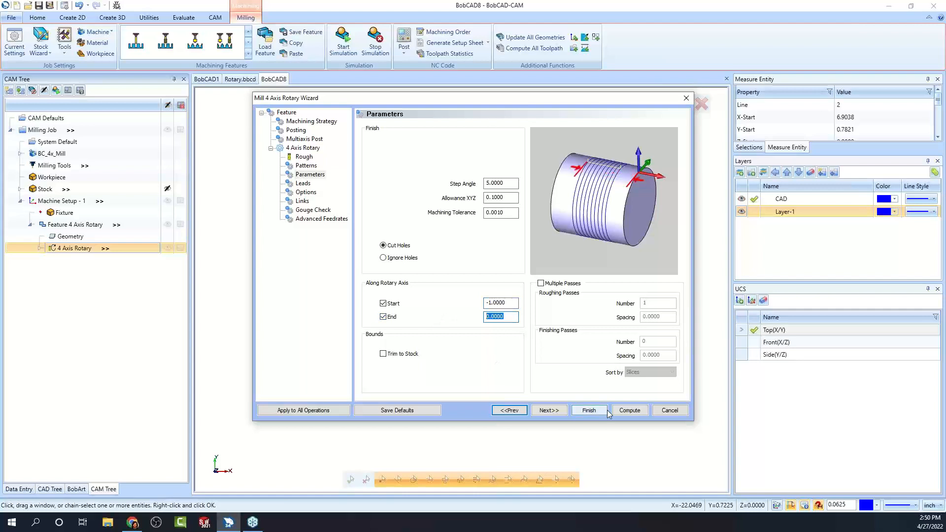
pyautogui.write('-5')
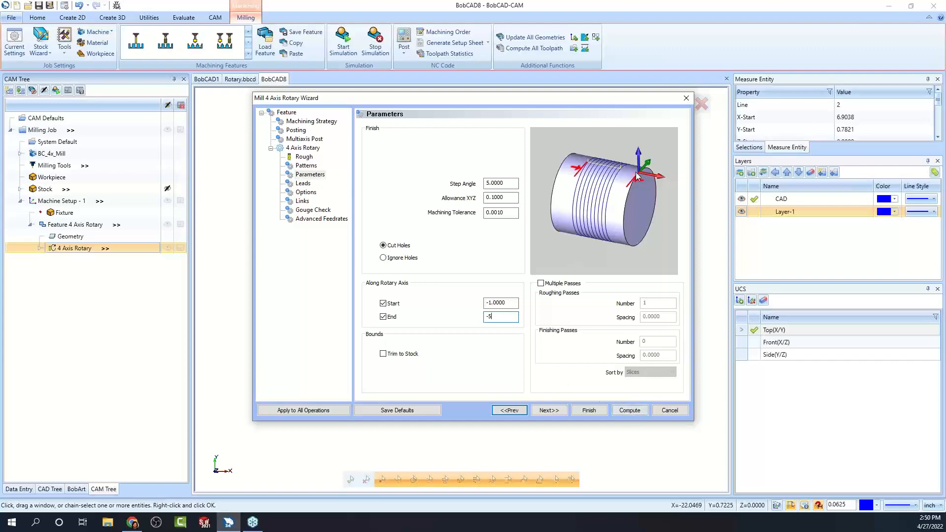
pyautogui.doubleClick(485, 316)
pyautogui.click(631, 410)
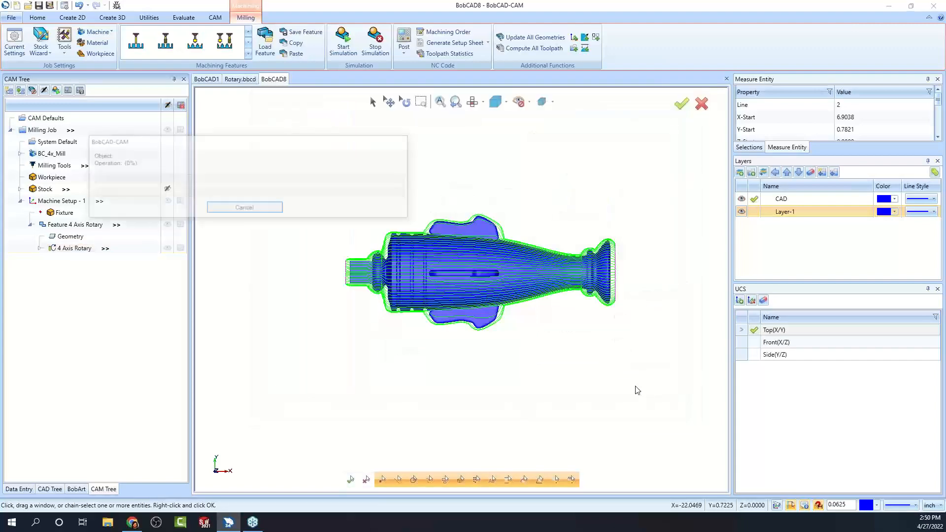
pyautogui.moveTo(495, 353); pyautogui.dragTo(508, 290, button='middle')
# Backplot the 4 Axis Rotary operation through to its last move, and close the backplot.
pyautogui.rightClick(68, 251)
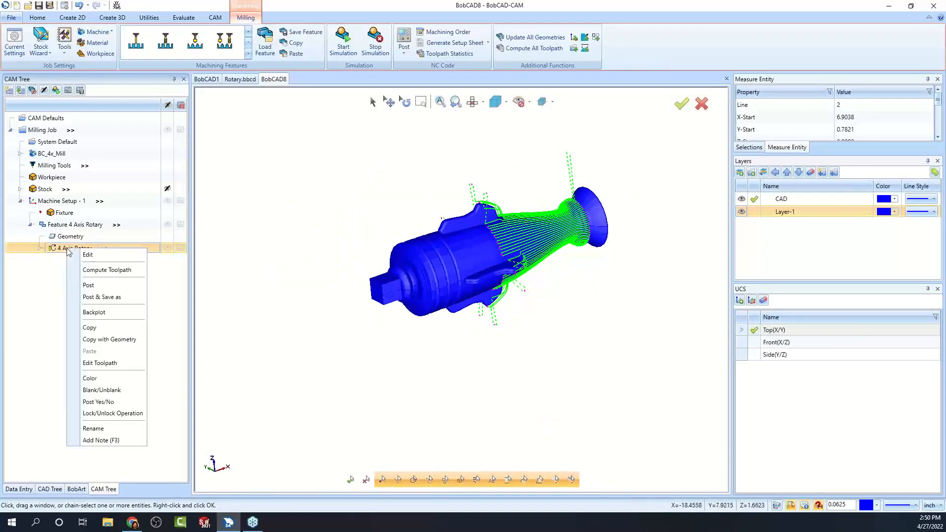
pyautogui.click(99, 312)
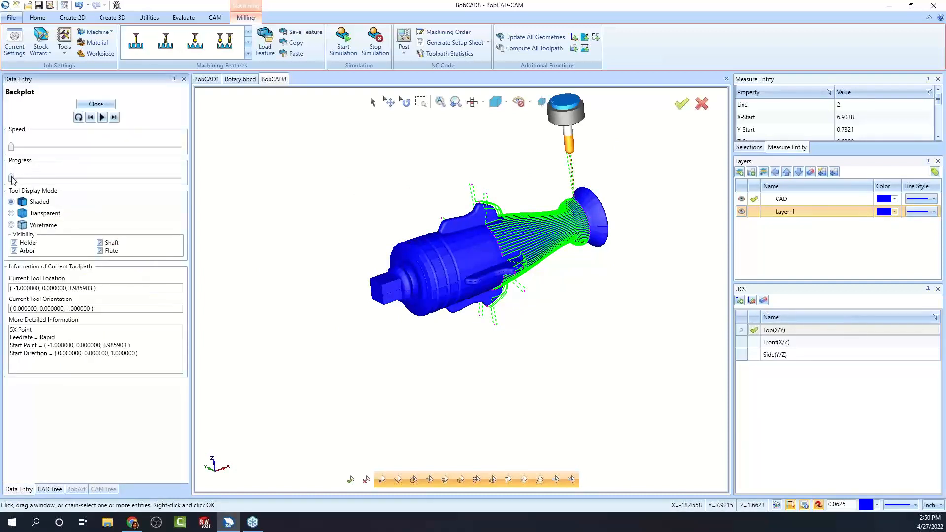
pyautogui.moveTo(12, 177); pyautogui.dragTo(193, 180)
pyautogui.moveTo(487, 342); pyautogui.dragTo(553, 353, button='middle')
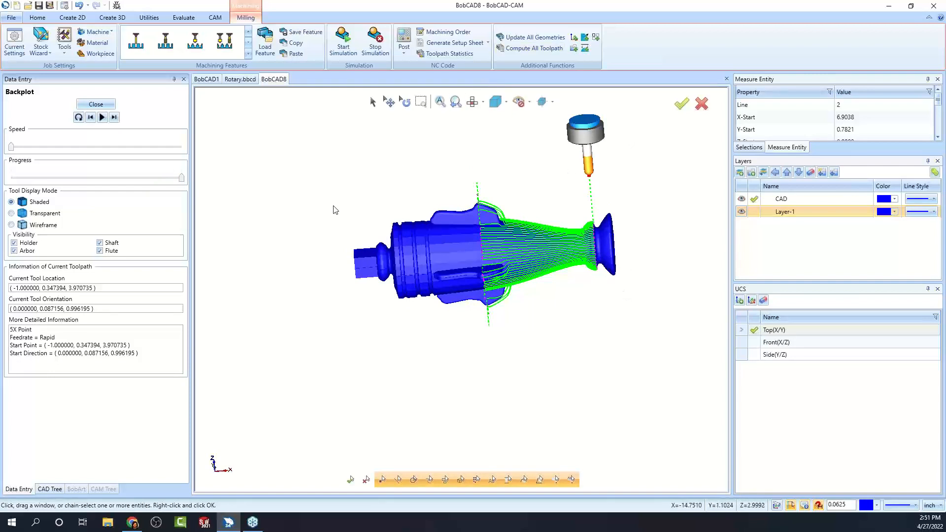
pyautogui.click(95, 104)
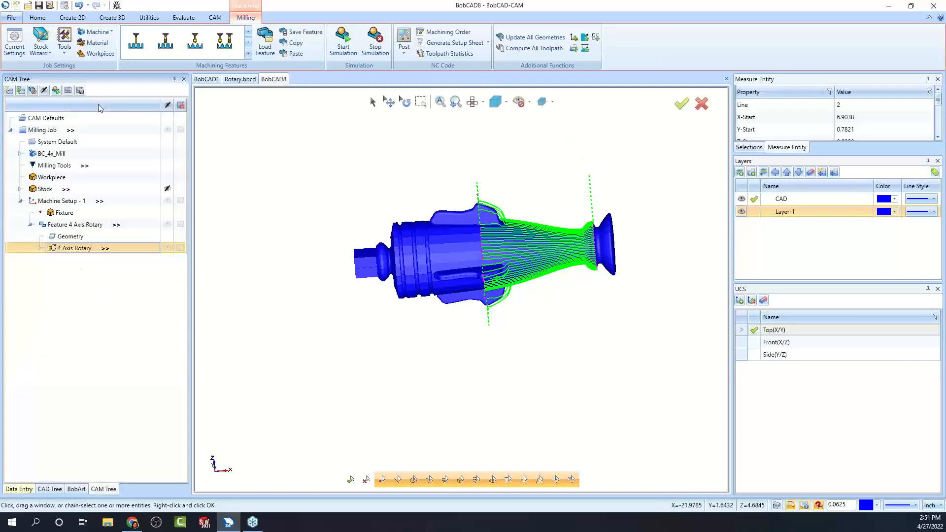
# Display the Machine Setup - 1 origin on the part and check the limited toolpath against it from the top view.
pyautogui.moveTo(492, 338); pyautogui.dragTo(508, 316, button='middle')
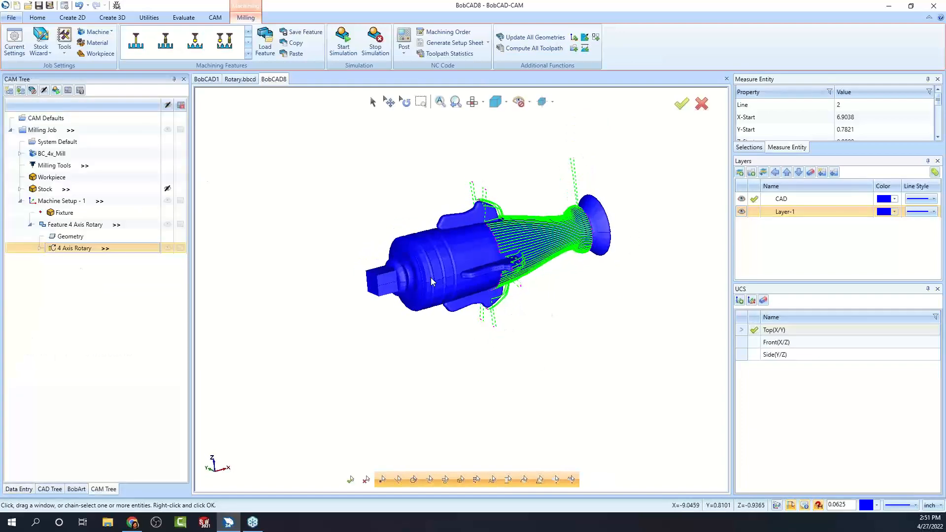
pyautogui.click(472, 102)
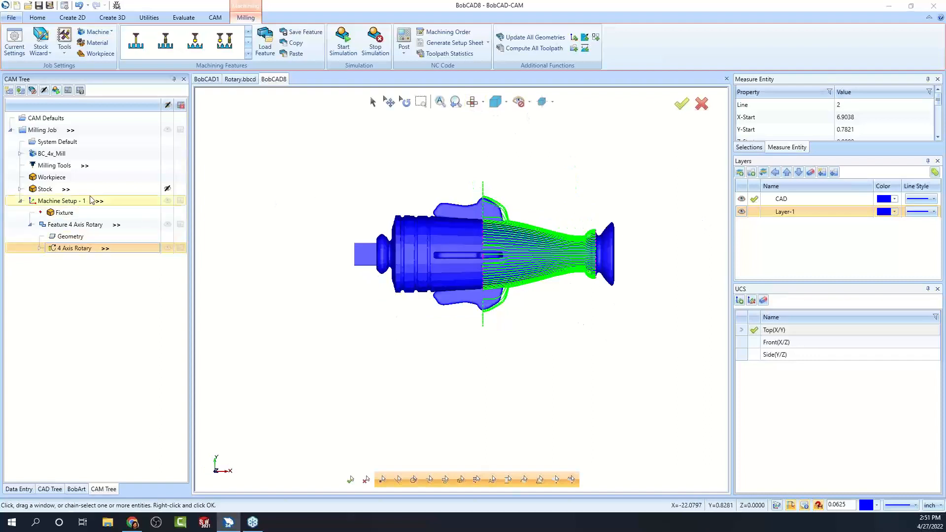
pyautogui.click(75, 202)
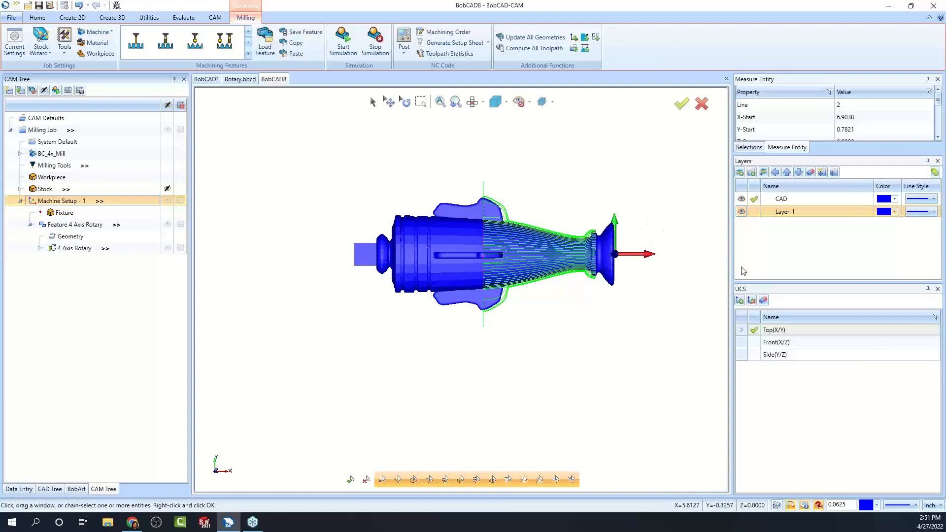
pyautogui.moveTo(589, 367); pyautogui.dragTo(611, 328, button='middle')
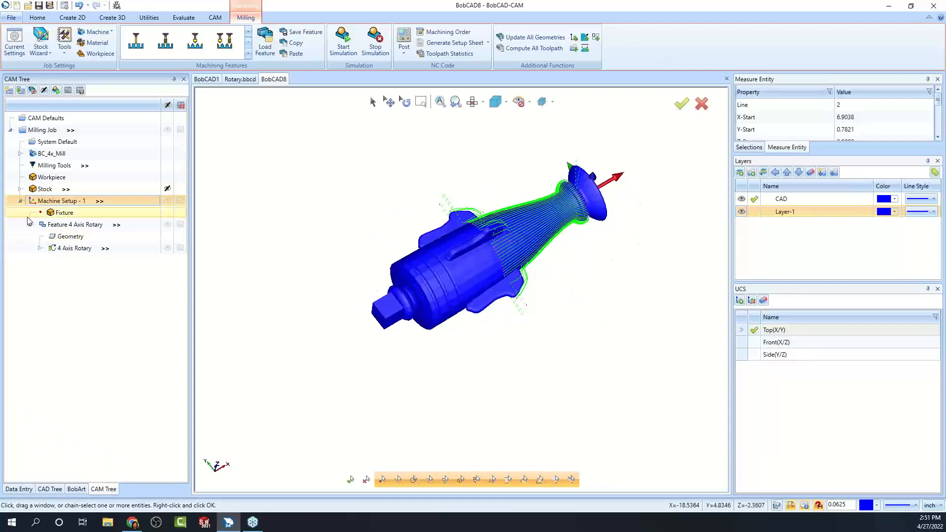
# Review the start and end limits along the rotary axis and accept the operation without computing.
pyautogui.doubleClick(74, 248)
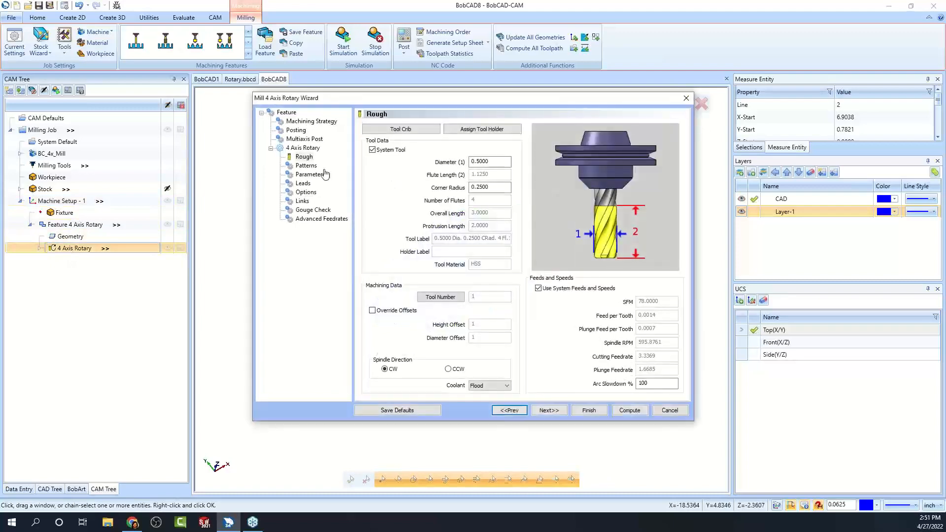
pyautogui.click(306, 166)
pyautogui.click(309, 175)
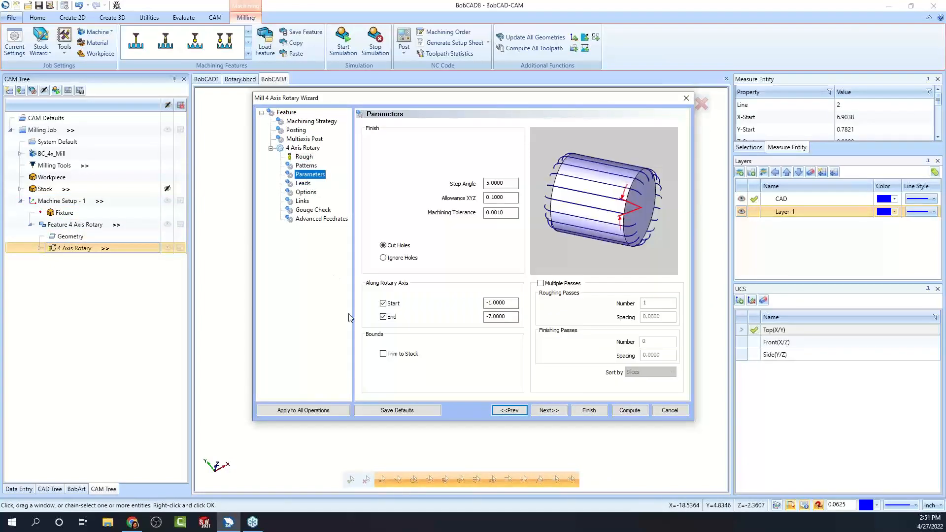
pyautogui.click(510, 303)
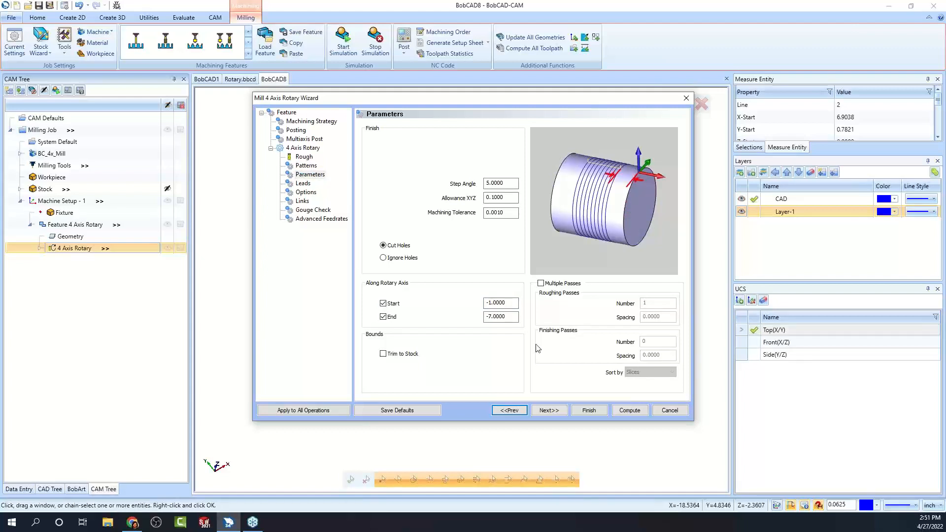
pyautogui.click(588, 408)
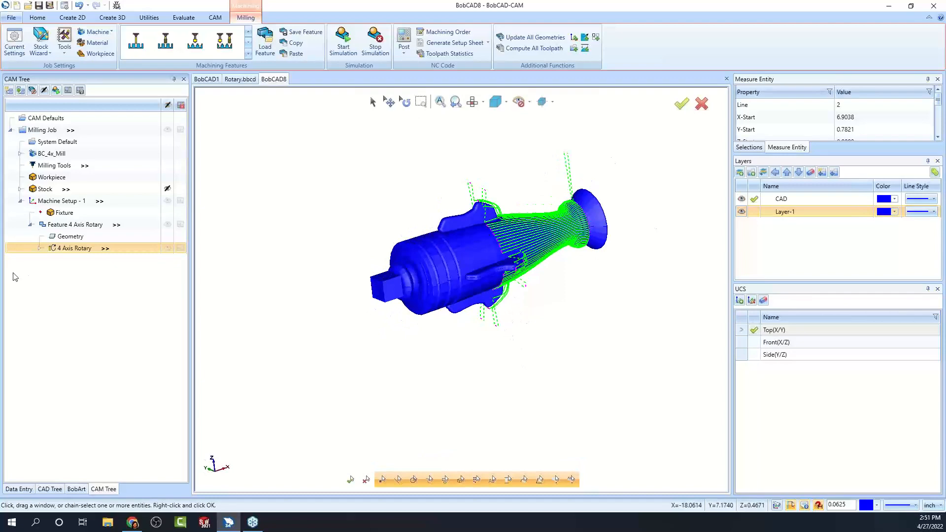
pyautogui.moveTo(535, 315)
pyautogui.mouseDown(button='middle')
pyautogui.moveTo(575, 310)
pyautogui.moveTo(547, 307)
pyautogui.moveTo(522, 321)
pyautogui.mouseUp(button='middle')
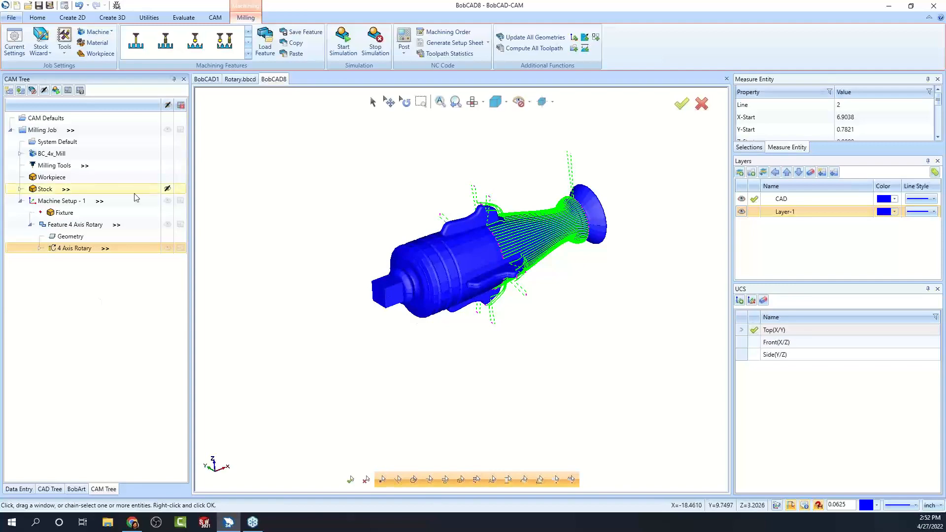
# Restrict the 4 Axis Rotary pattern to an angular cut interval from 0 to 90 degrees and compute the toolpath.
pyautogui.doubleClick(85, 249)
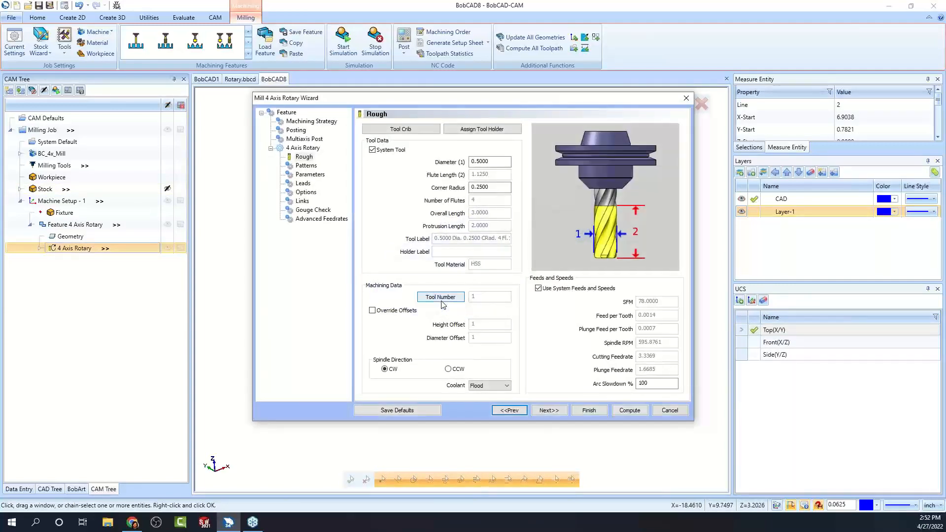
pyautogui.click(306, 165)
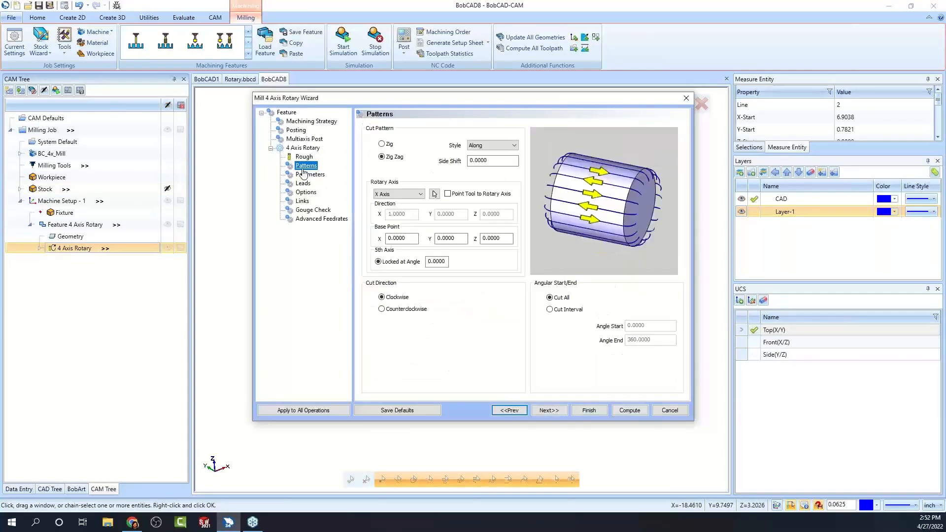
pyautogui.click(310, 175)
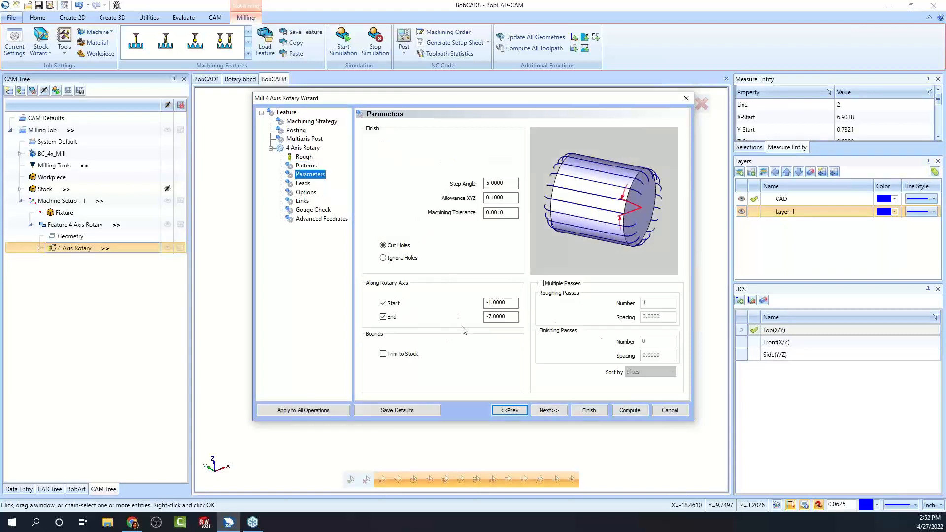
pyautogui.click(302, 184)
pyautogui.click(306, 193)
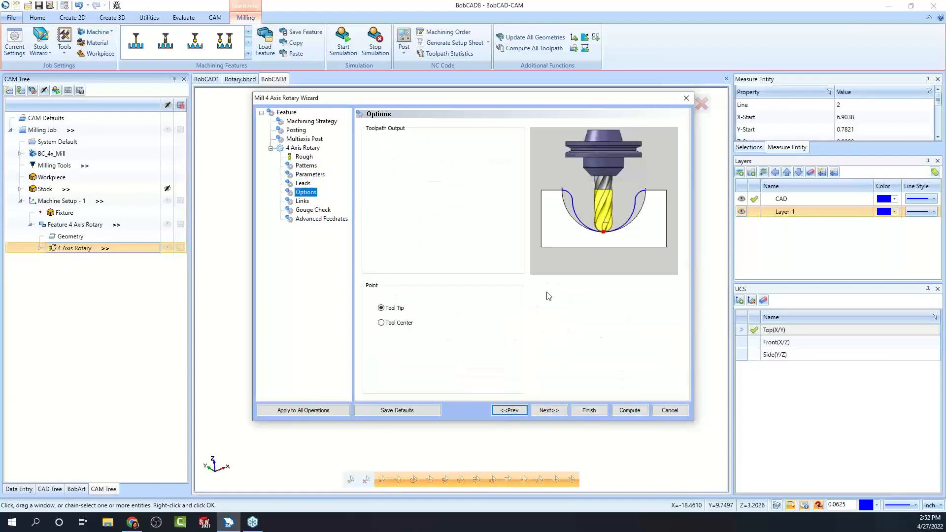
pyautogui.click(310, 165)
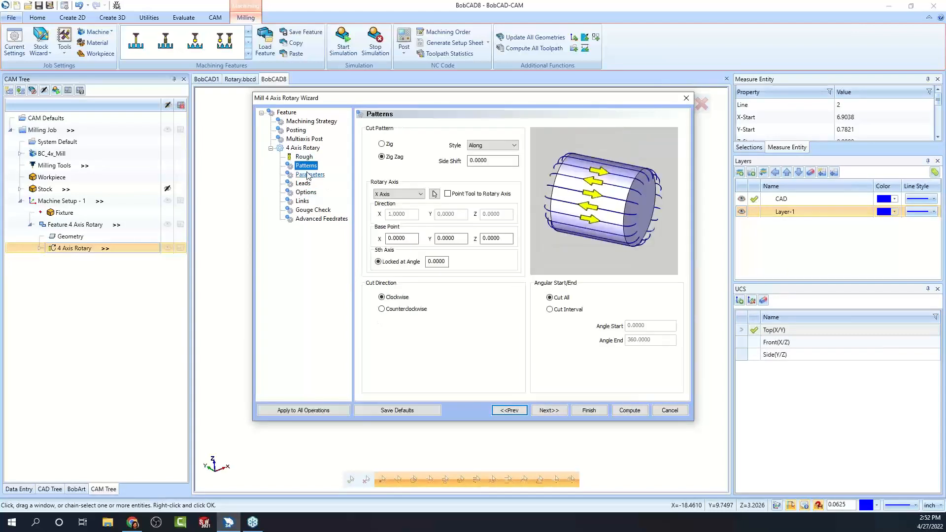
pyautogui.click(552, 309)
pyautogui.click(550, 310)
pyautogui.press('Tab')
pyautogui.write('90')
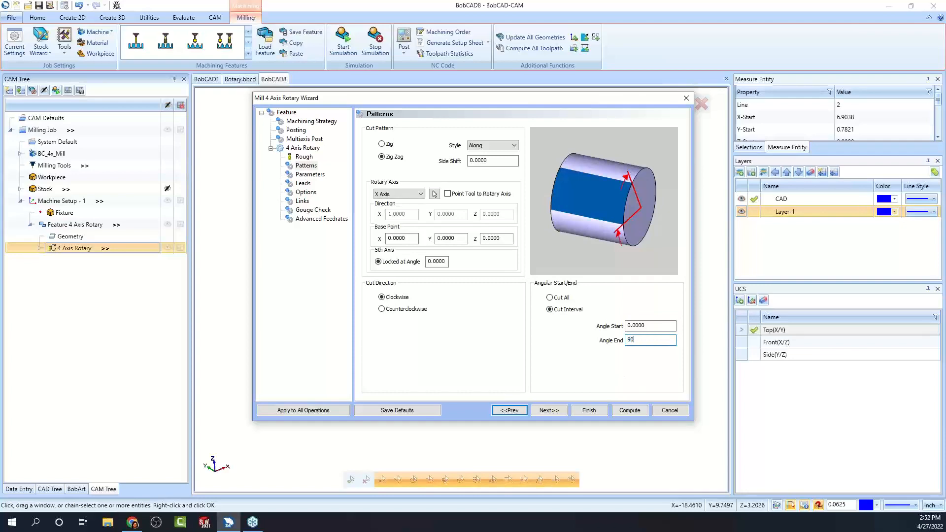
pyautogui.click(659, 327)
pyautogui.click(629, 410)
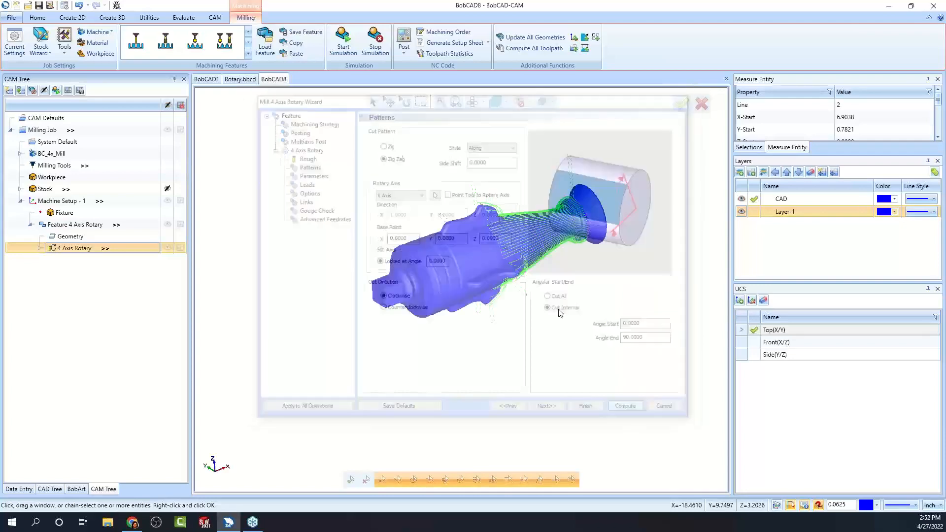
# Restore the angular range to Cut All for the 4 Axis Rotary operation and recompute the toolpath.
pyautogui.moveTo(518, 291); pyautogui.dragTo(539, 345, button='middle')
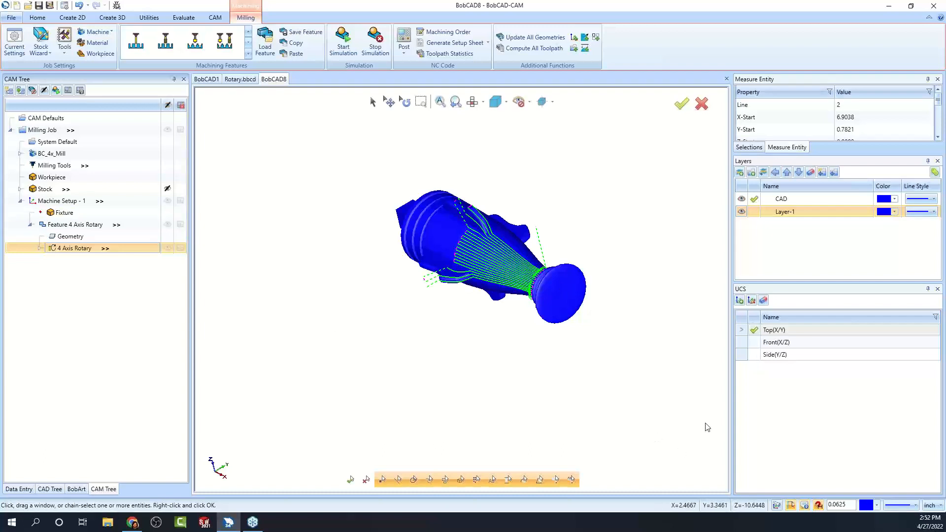
pyautogui.moveTo(482, 374); pyautogui.dragTo(566, 350, button='middle')
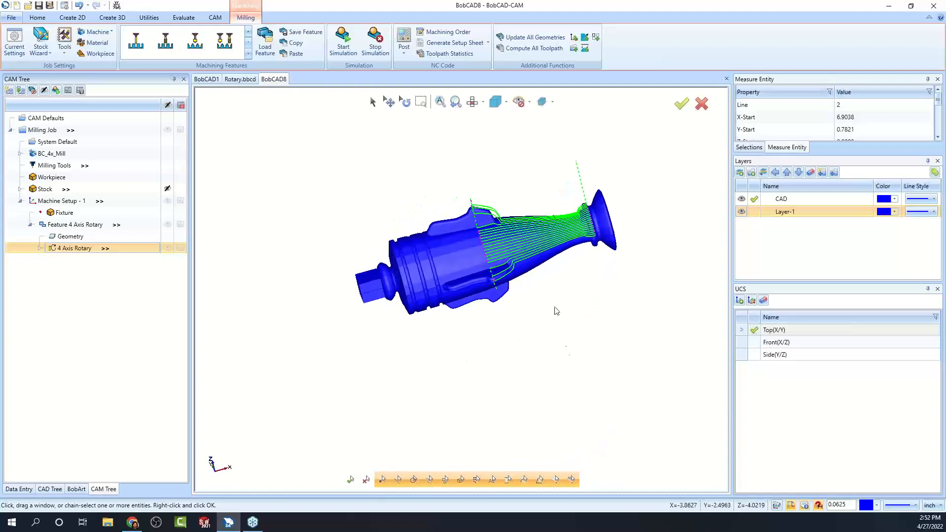
pyautogui.moveTo(528, 312); pyautogui.dragTo(545, 317, button='middle')
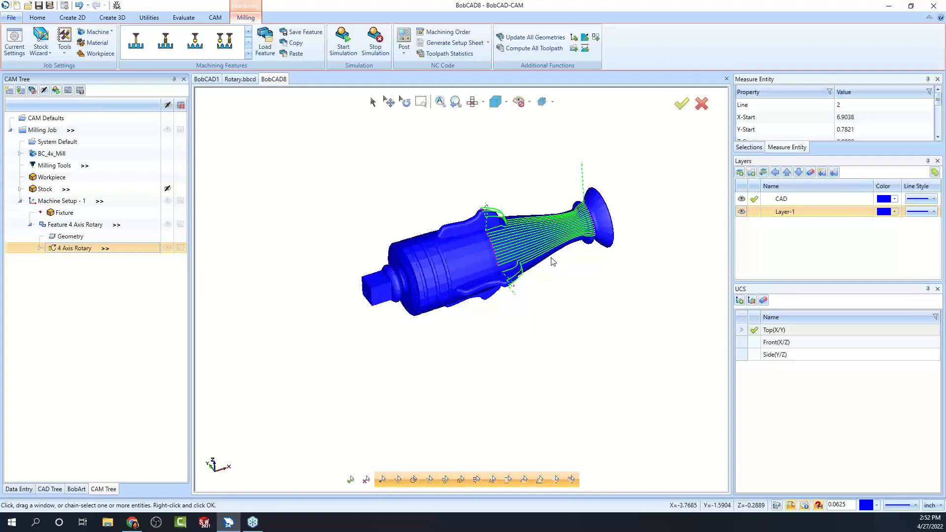
pyautogui.doubleClick(79, 249)
pyautogui.click(306, 165)
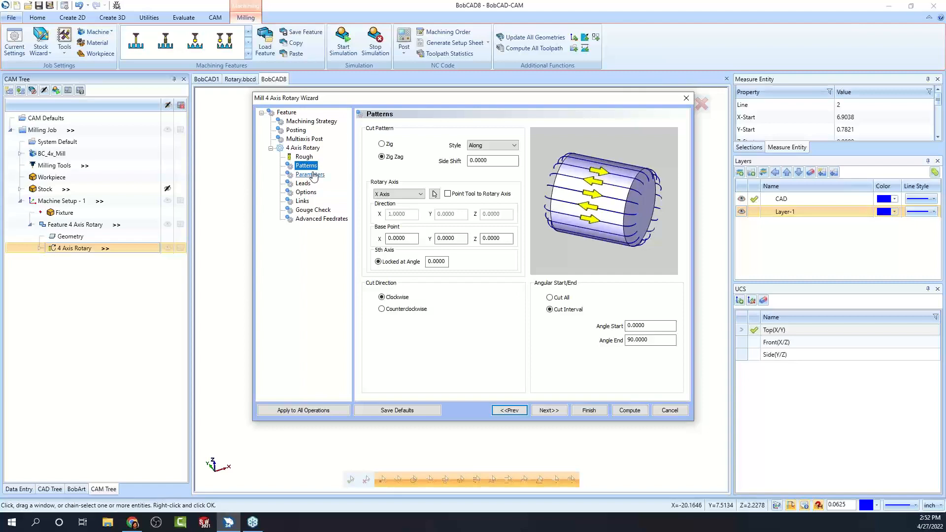
pyautogui.click(310, 176)
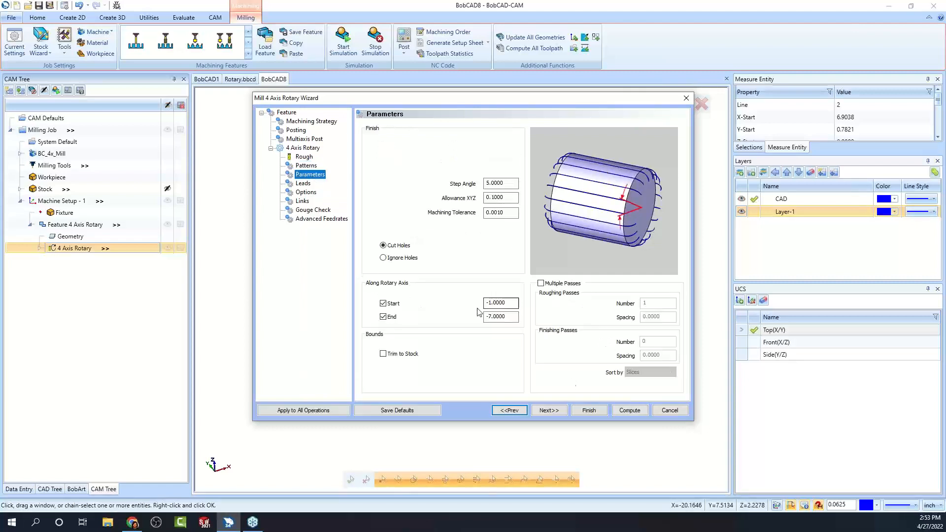
pyautogui.click(306, 166)
pyautogui.click(551, 309)
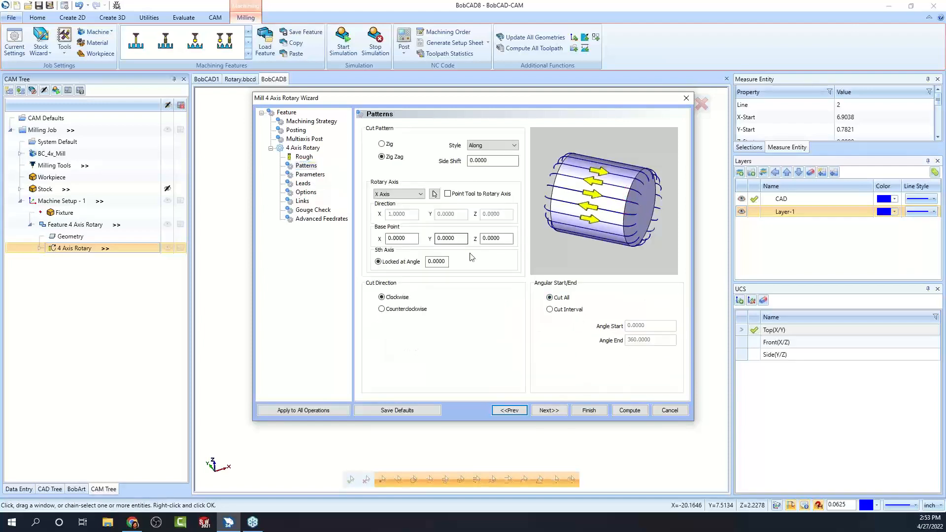
pyautogui.click(310, 174)
pyautogui.doubleClick(491, 302)
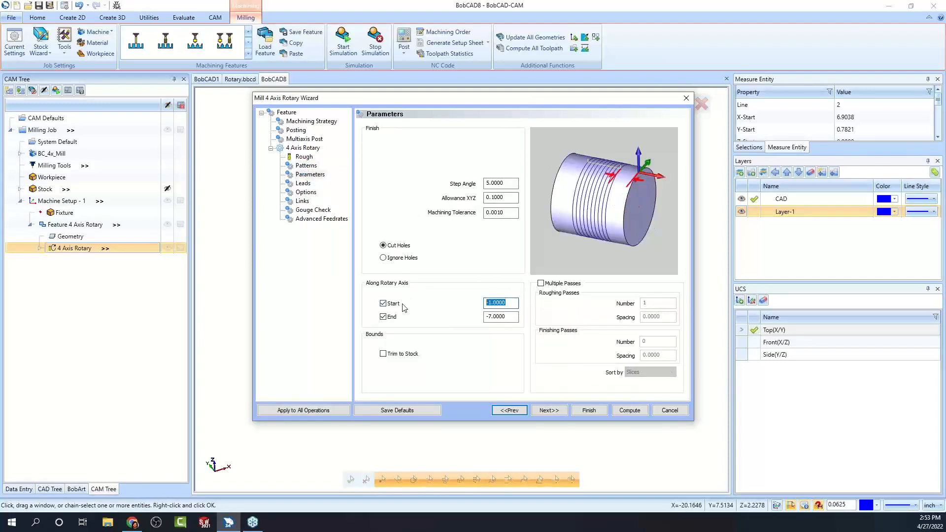
pyautogui.click(510, 318)
pyautogui.click(625, 410)
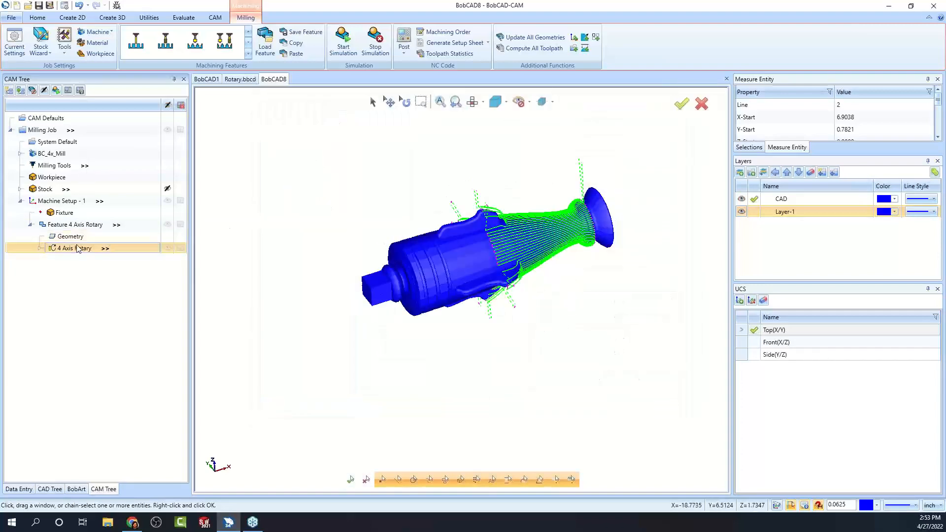
# Set the limits along the rotary axis to start at -3 and end at -12, and compute the toolpath.
pyautogui.doubleClick(77, 249)
pyautogui.click(306, 167)
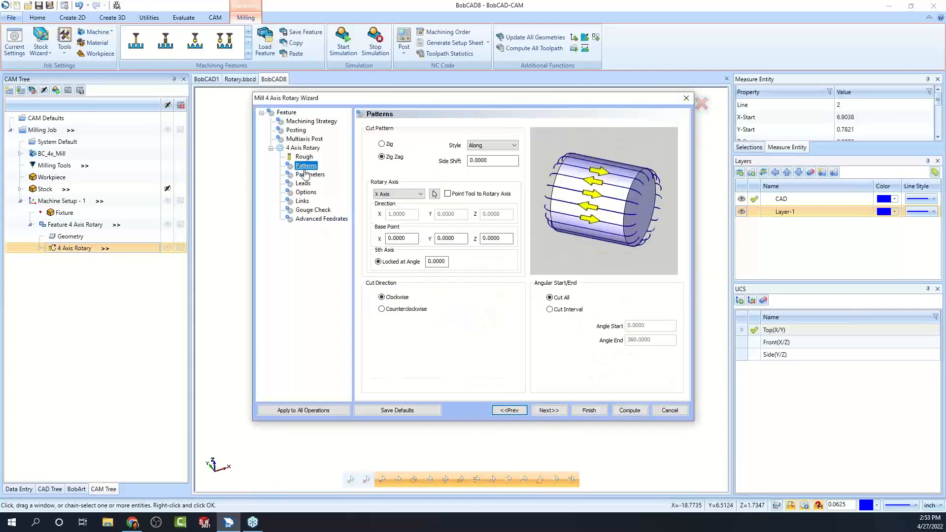
pyautogui.click(308, 175)
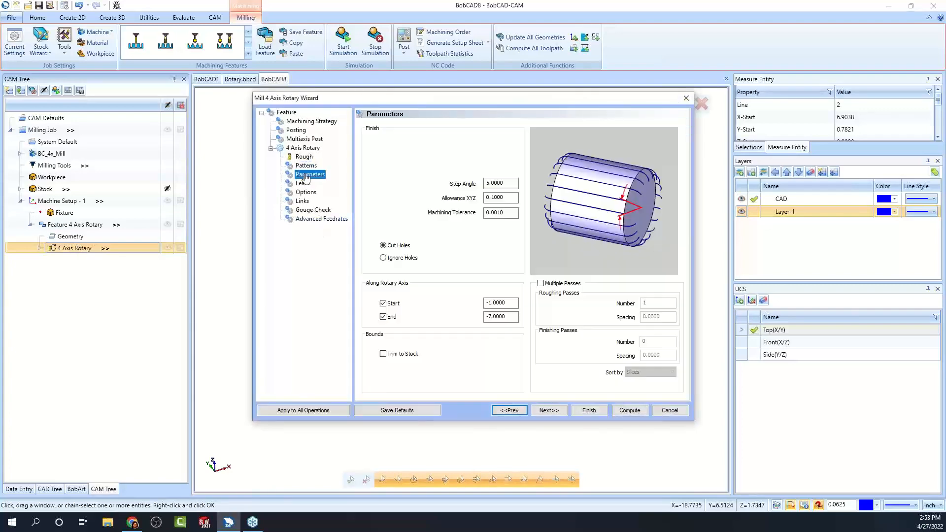
pyautogui.click(515, 303)
pyautogui.write('-3')
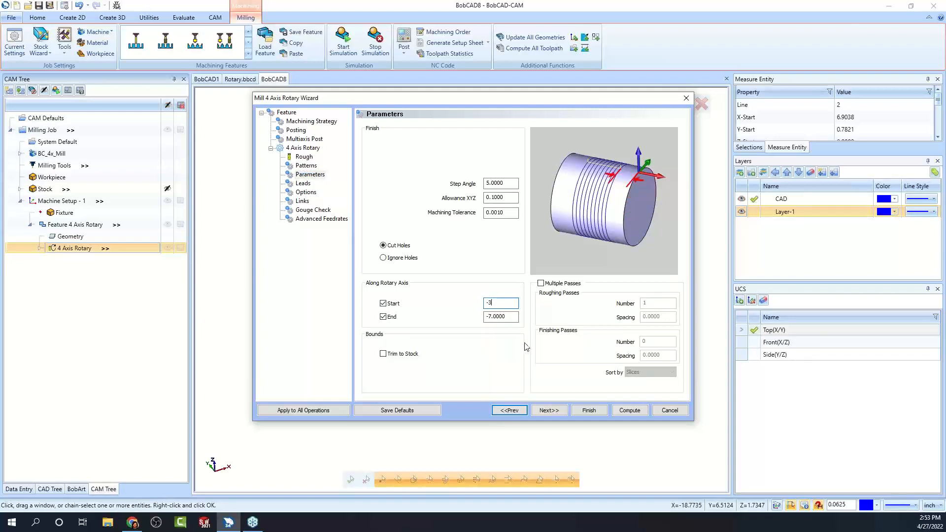
pyautogui.press('Tab')
pyautogui.write('-')
pyautogui.click(630, 410)
# Inspect the recomputed toolpath over the body and fins of the part from close up and several angles.
pyautogui.moveTo(517, 256); pyautogui.dragTo(553, 312, button='middle')
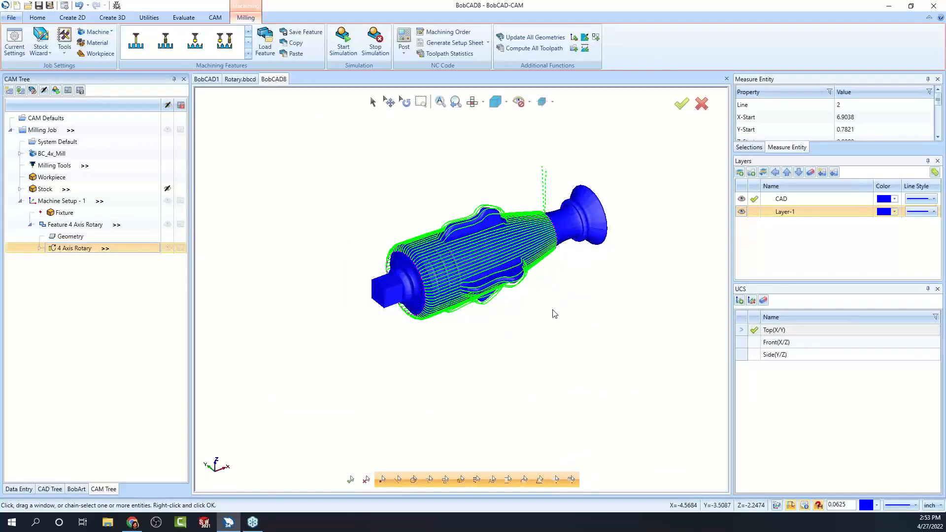
pyautogui.scroll(5, 478, 235)
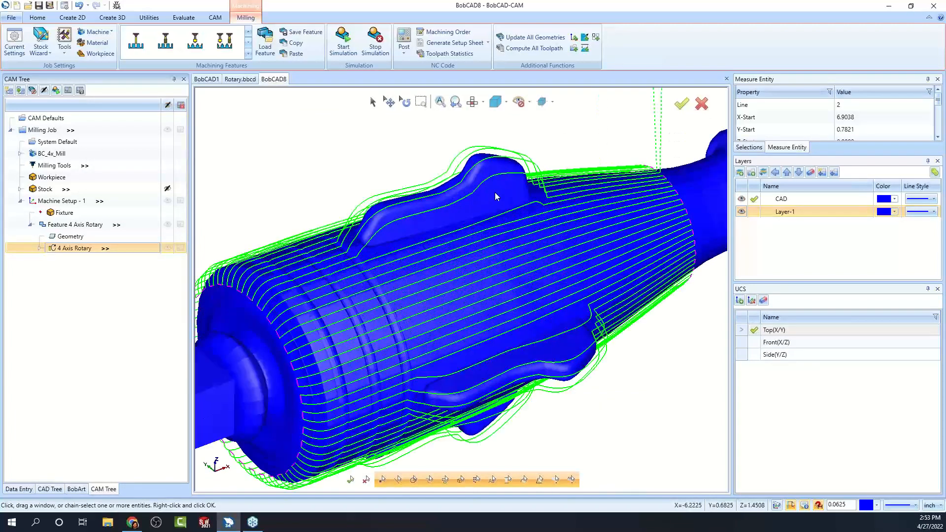
pyautogui.moveTo(456, 216); pyautogui.dragTo(481, 317, button='middle')
pyautogui.moveTo(528, 297); pyautogui.dragTo(523, 184, button='middle')
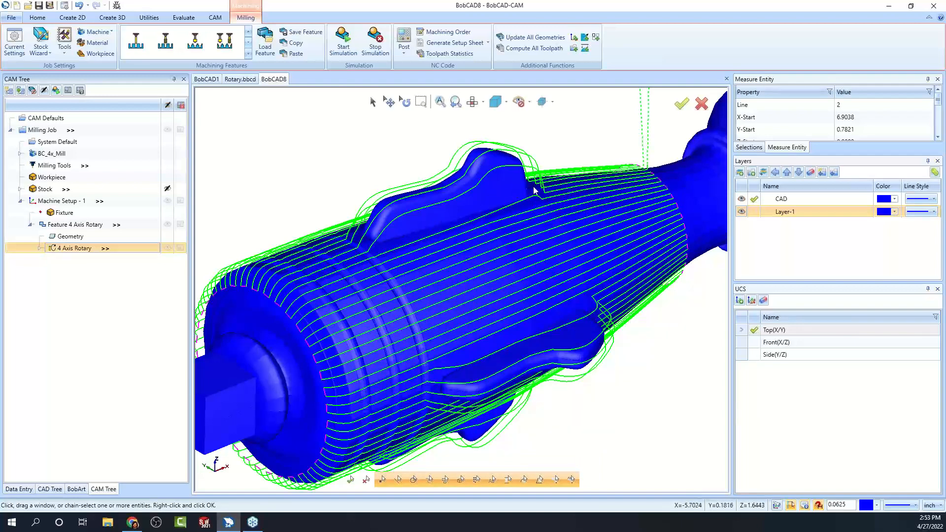
pyautogui.scroll(-2, 500, 205)
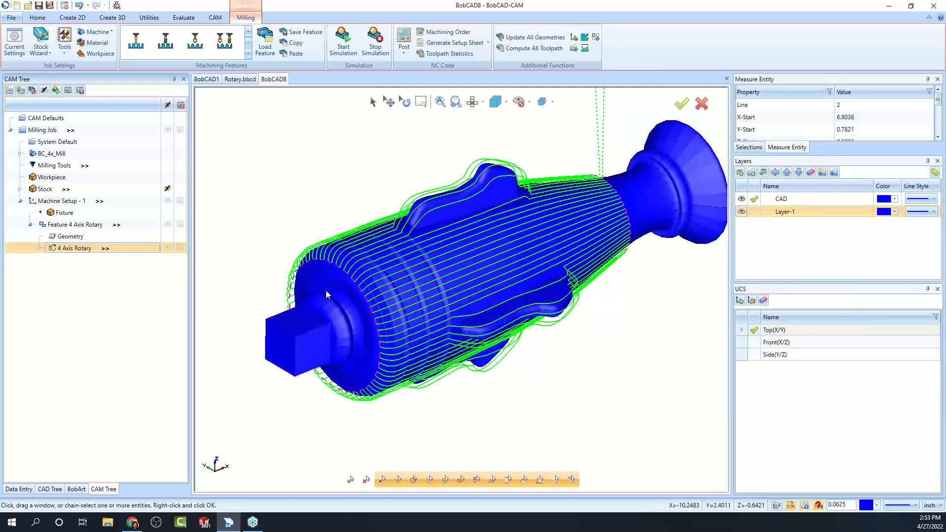
# Review the operation's pattern, lead and output options, and its step angle, allowance and machining tolerance.
pyautogui.doubleClick(87, 252)
pyautogui.click(311, 165)
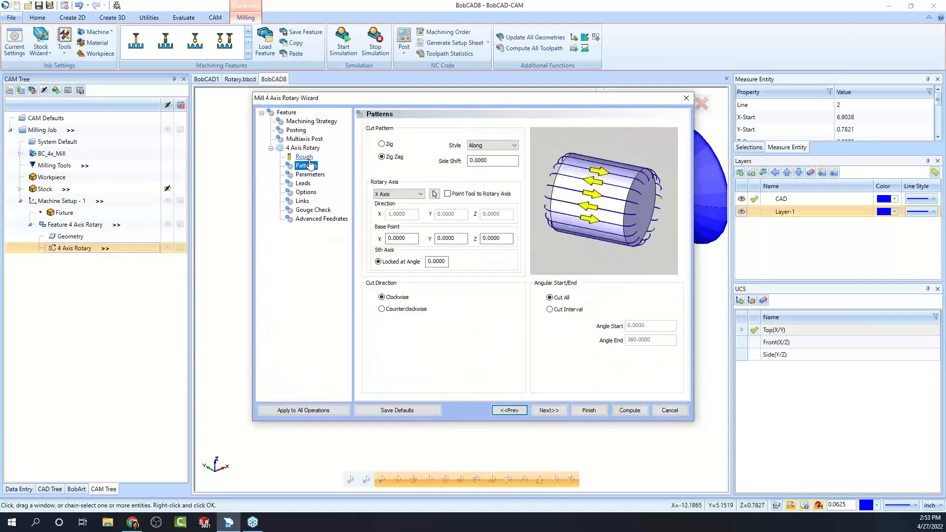
pyautogui.click(316, 175)
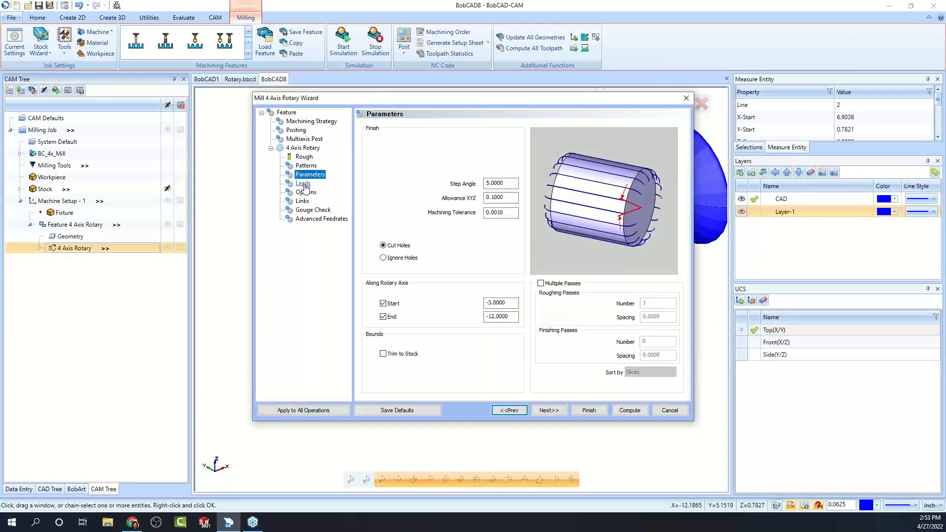
pyautogui.click(304, 185)
pyautogui.click(306, 192)
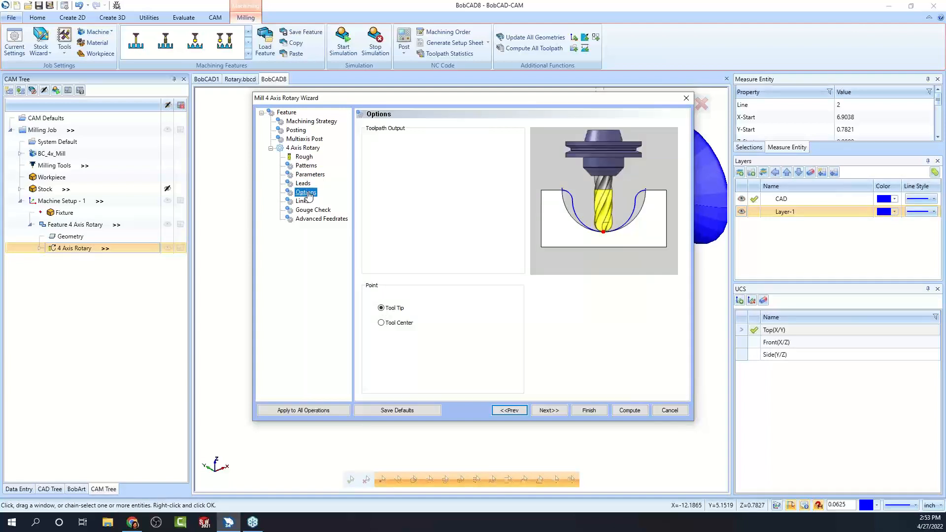
pyautogui.click(306, 166)
pyautogui.click(310, 175)
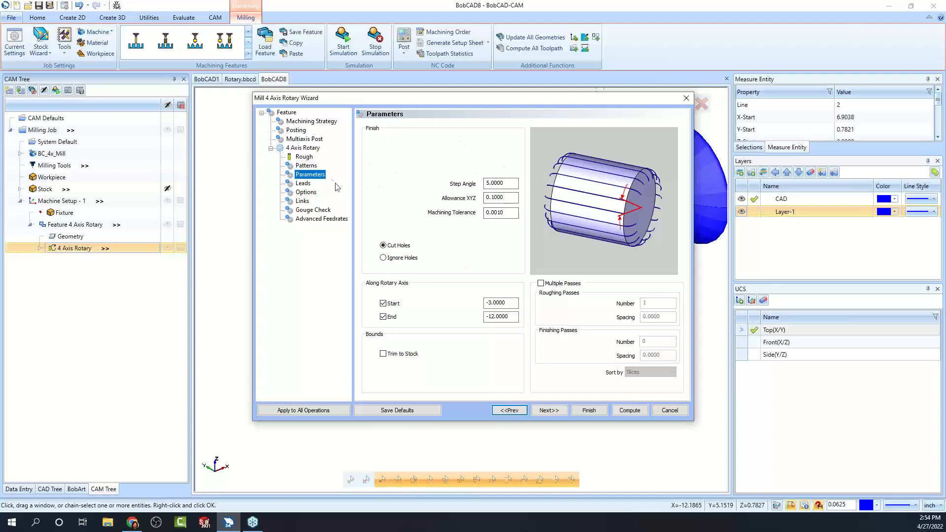
pyautogui.click(505, 183)
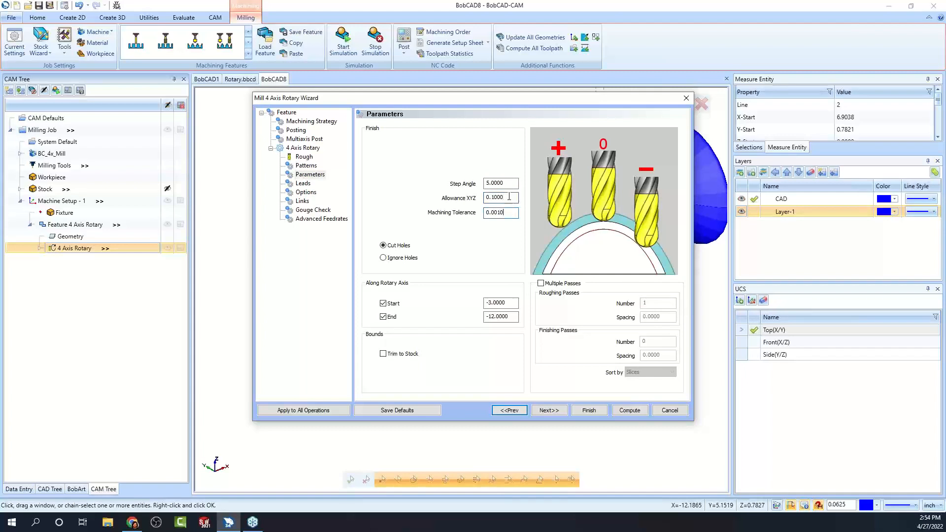
pyautogui.click(513, 183)
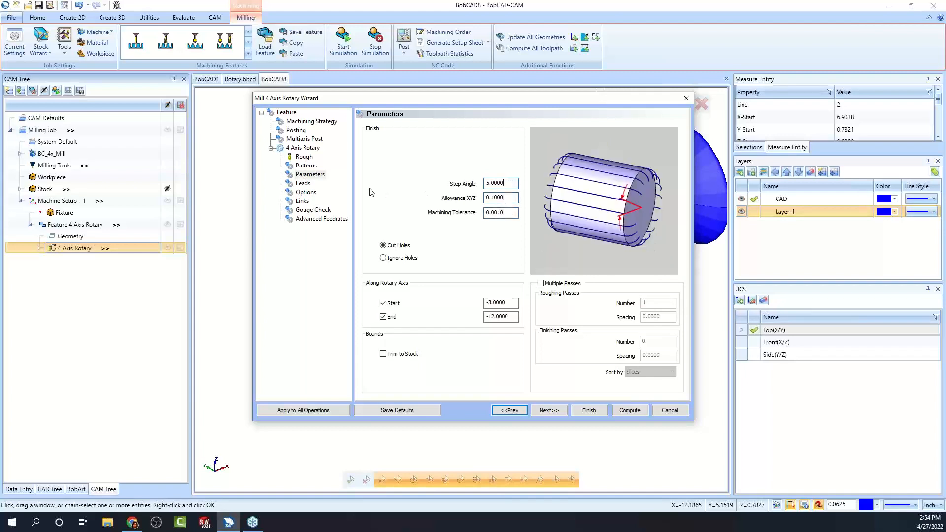
# Change the cut pattern style of the 4 Axis Rotary operation to Around.
pyautogui.click(306, 166)
pyautogui.click(498, 145)
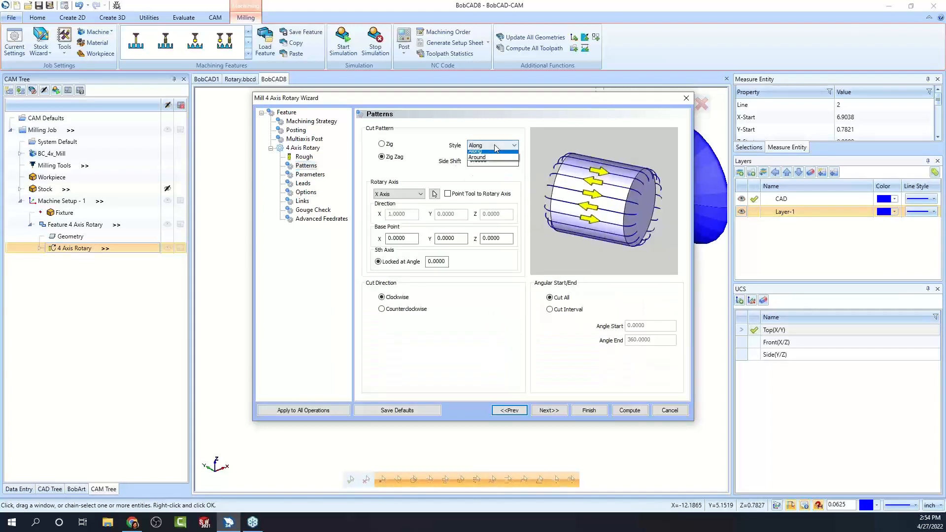
pyautogui.click(490, 161)
# Set the limits along the rotary axis to start at -10 and end at -15, and compute the Around toolpath.
pyautogui.click(309, 175)
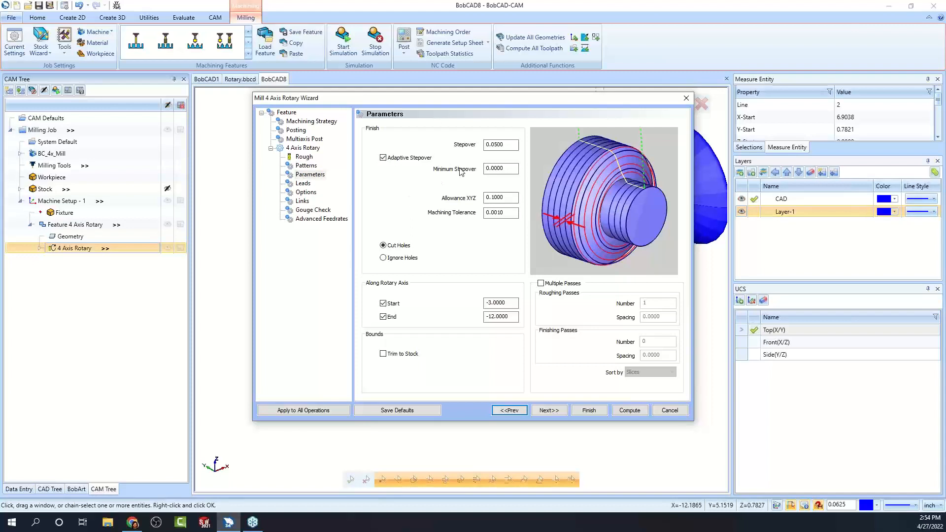
pyautogui.click(509, 303)
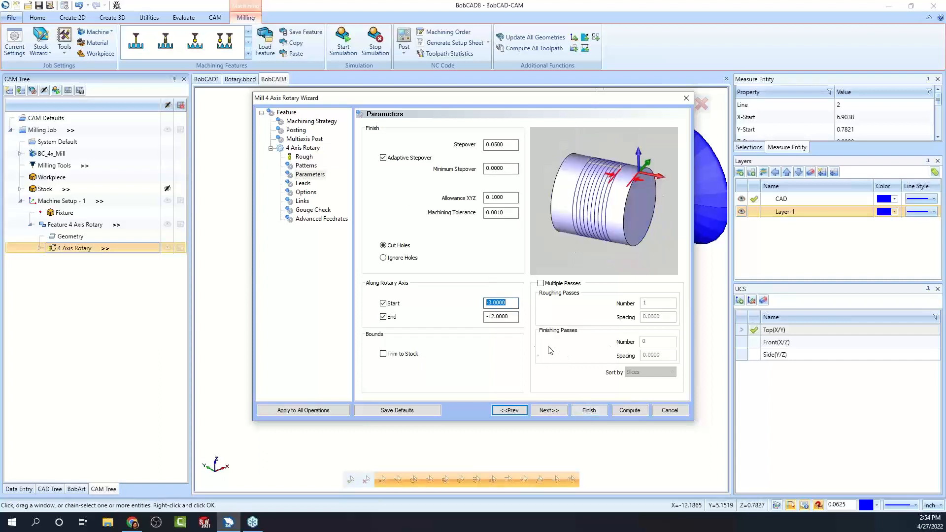
pyautogui.write('-12')
pyautogui.moveTo(504, 303); pyautogui.dragTo(427, 302)
pyautogui.write('-10')
pyautogui.press('Tab')
pyautogui.write('-15')
pyautogui.click(629, 411)
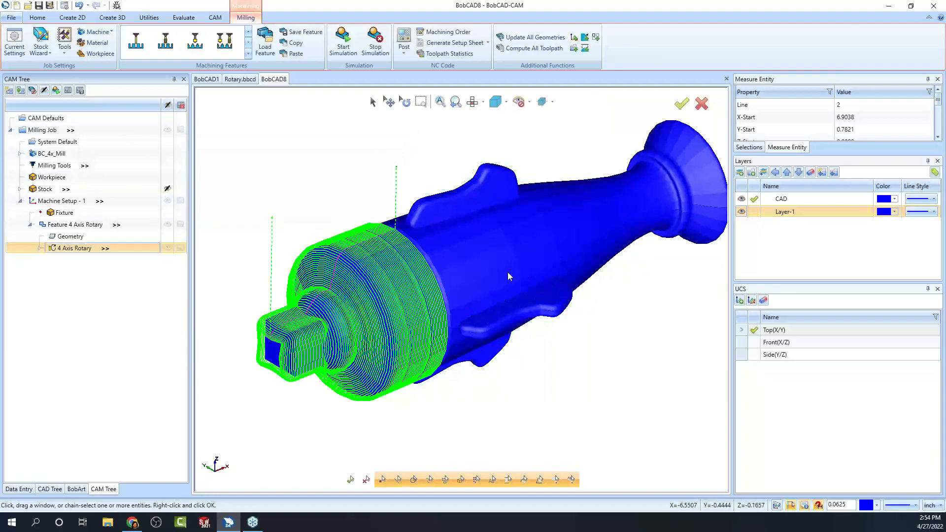
# Turn off Adaptive Stepover in the 4 Axis Rotary operation and recompute the Around toolpath.
pyautogui.scroll(-3, 581, 265)
pyautogui.moveTo(581, 266); pyautogui.dragTo(577, 315, button='middle')
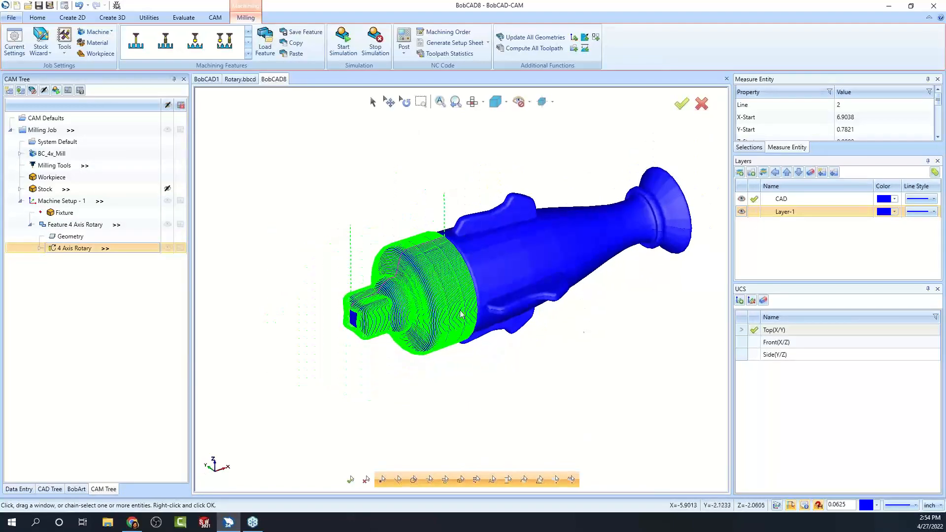
pyautogui.scroll(4, 419, 286)
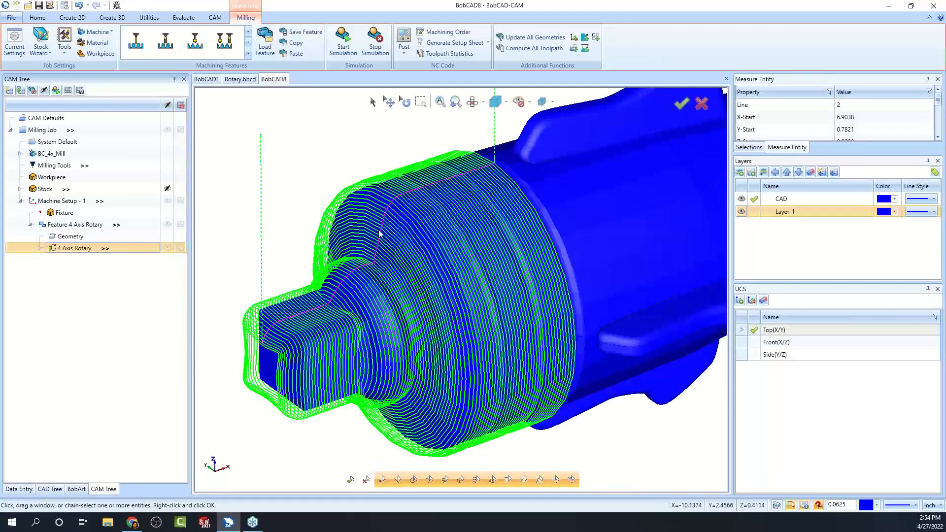
pyautogui.doubleClick(77, 249)
pyautogui.click(306, 166)
pyautogui.click(310, 175)
pyautogui.click(383, 158)
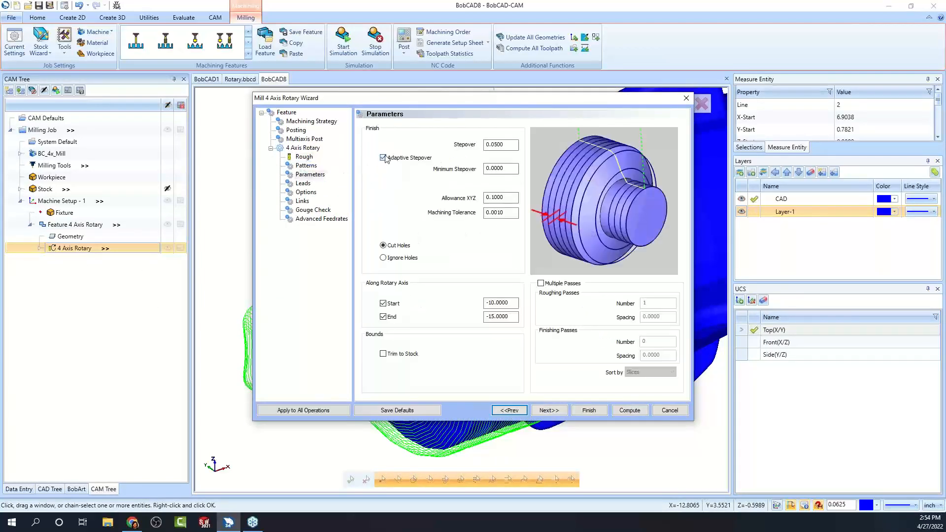
pyautogui.click(630, 411)
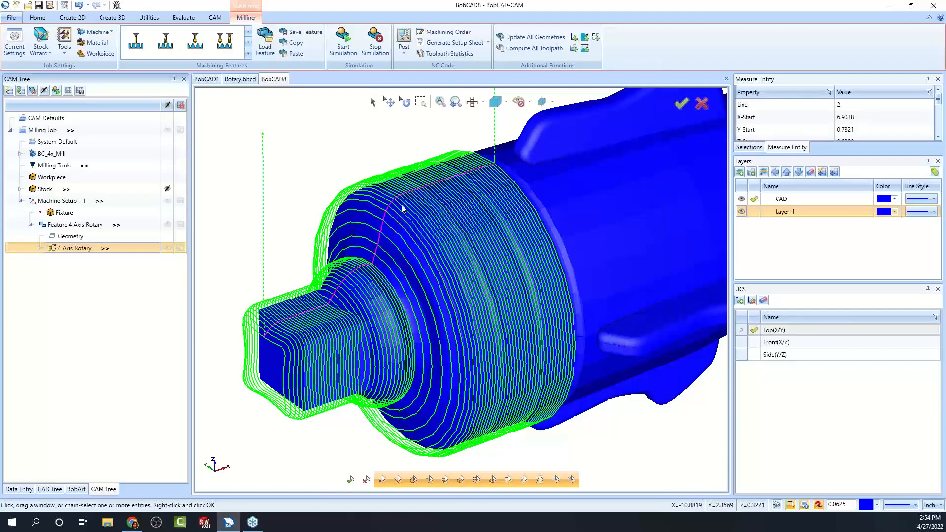
# Examine the spacing of the passes on the steep shoulder of the part from close up, from above and at an angle.
pyautogui.scroll(5, 474, 283)
pyautogui.moveTo(475, 283); pyautogui.dragTo(493, 291, button='middle')
pyautogui.scroll(-2, 419, 286)
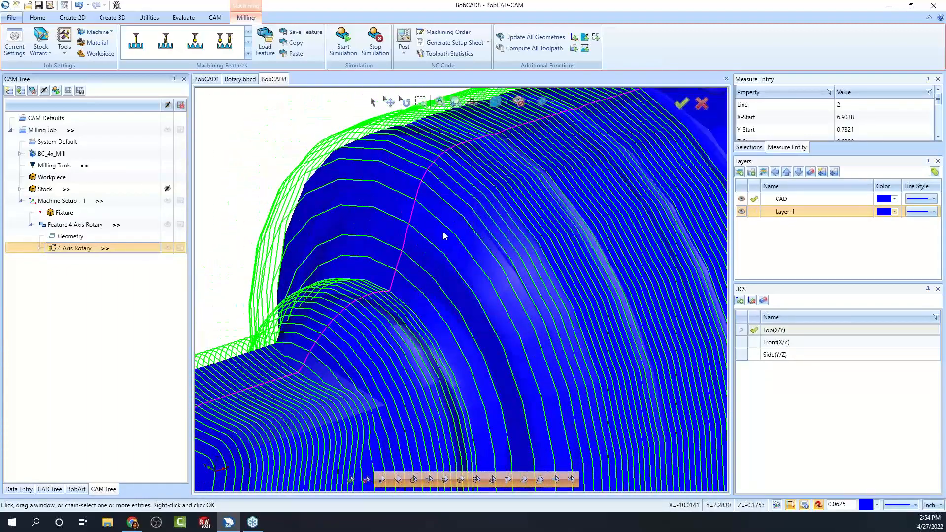
pyautogui.scroll(-2, 438, 273)
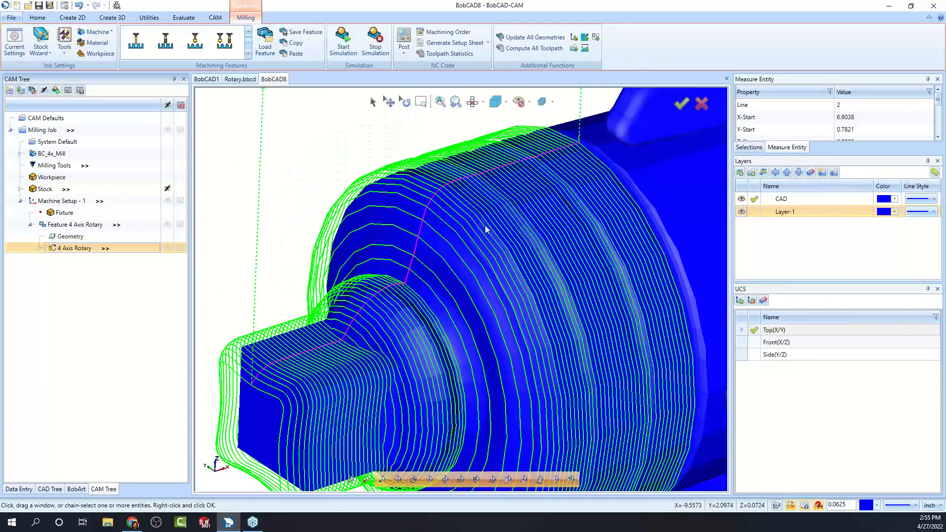
pyautogui.click(472, 101)
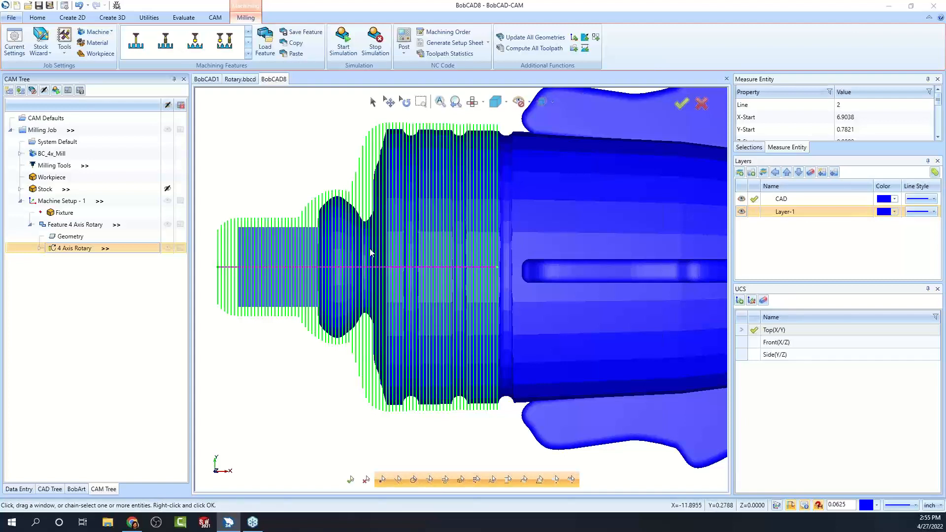
pyautogui.moveTo(468, 369); pyautogui.dragTo(526, 334, button='middle')
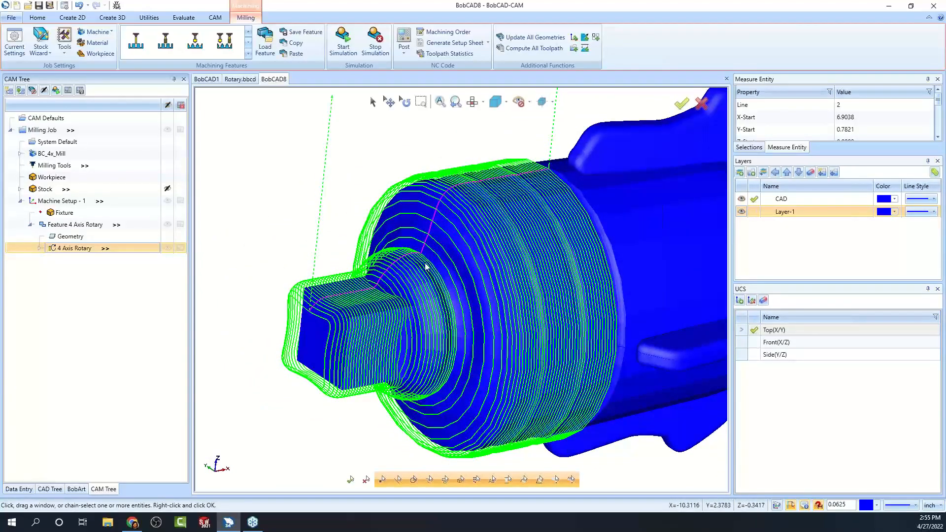
# Turn Adaptive Stepover back on with a minimum stepover of 0.0000 and recompute the toolpath.
pyautogui.doubleClick(79, 248)
pyautogui.click(306, 168)
pyautogui.click(310, 175)
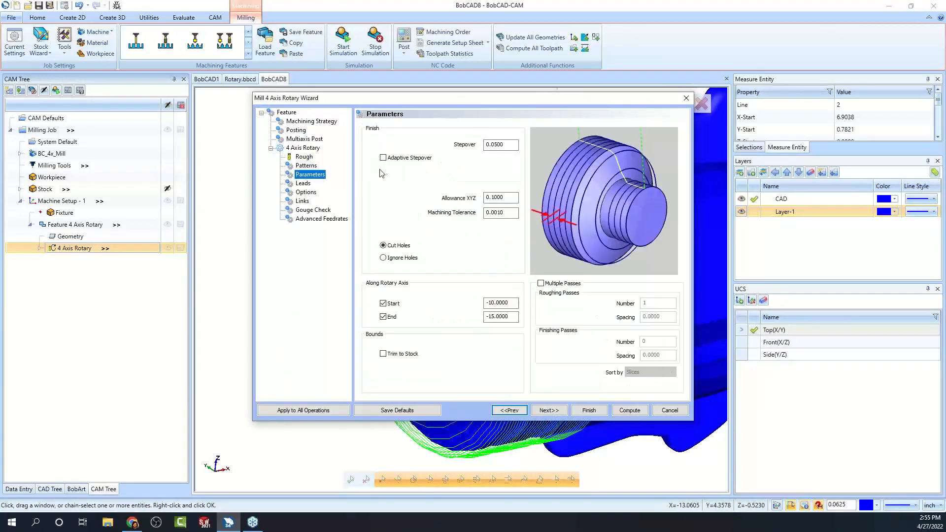
pyautogui.click(383, 159)
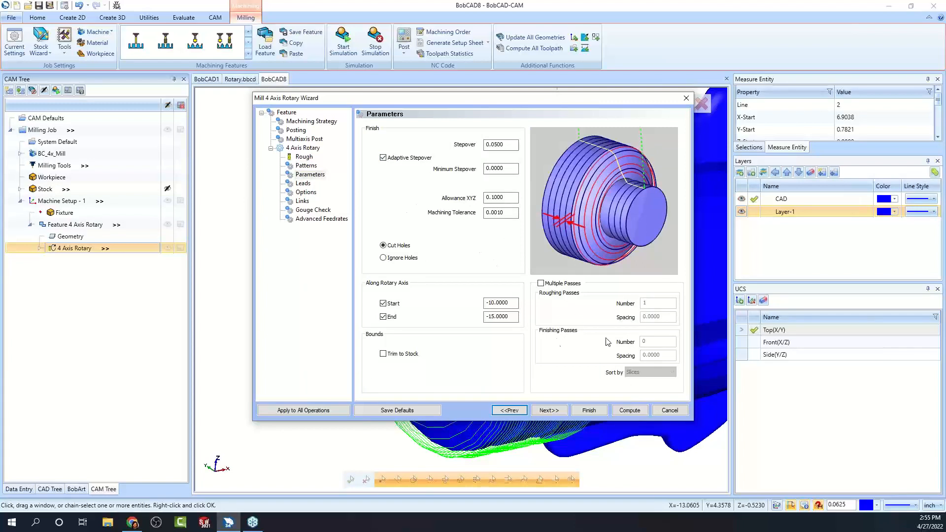
pyautogui.click(628, 412)
pyautogui.click(512, 168)
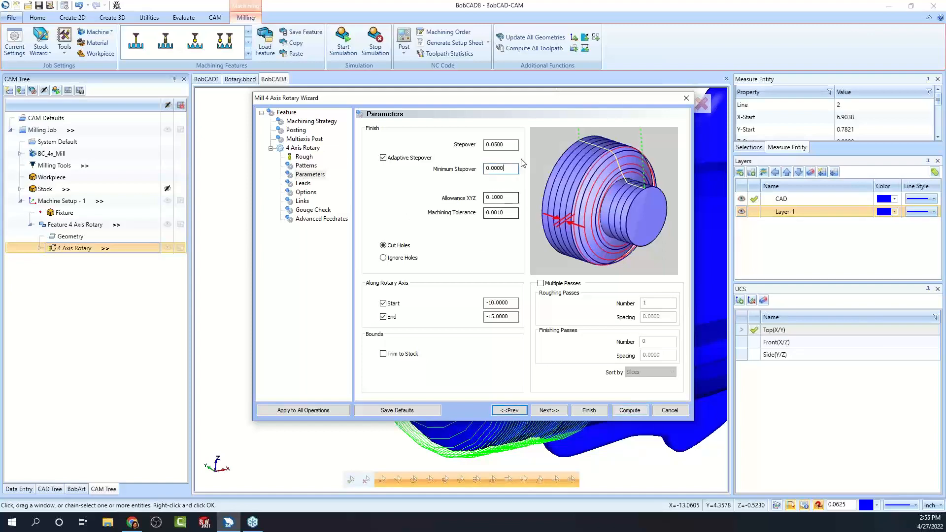
pyautogui.click(629, 411)
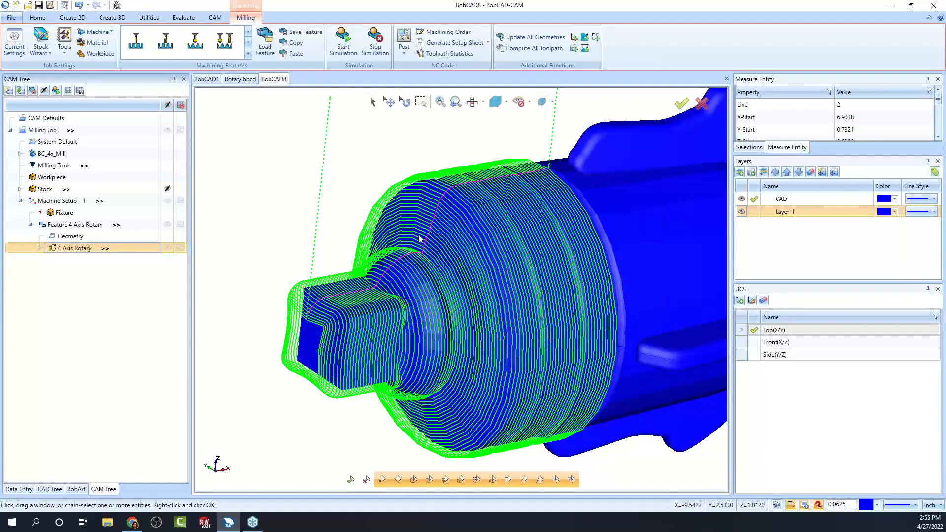
# Enable Trim to Stock in the 4 Axis Rotary operation's parameters and save the settings without recomputing.
pyautogui.moveTo(508, 280)
pyautogui.mouseDown(button='middle')
pyautogui.moveTo(531, 266)
pyautogui.moveTo(525, 287)
pyautogui.mouseUp(button='middle')
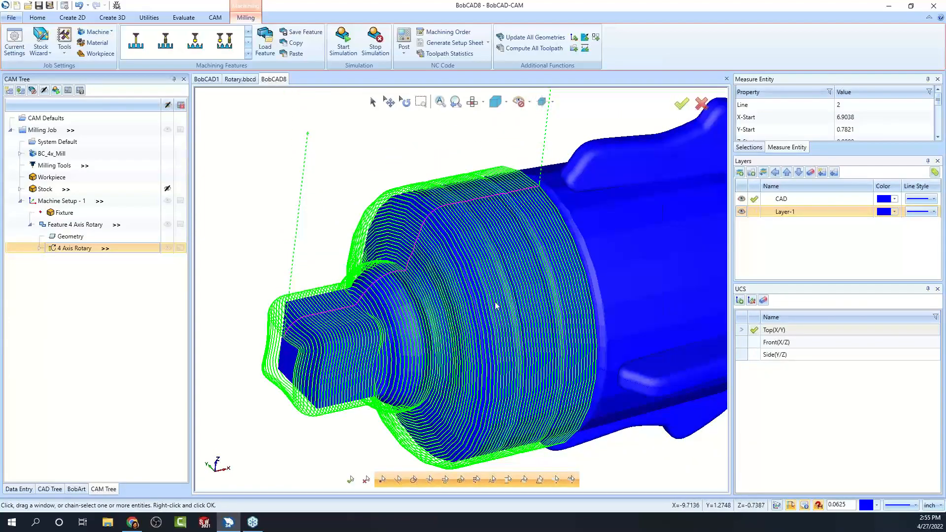
pyautogui.scroll(-2, 493, 294)
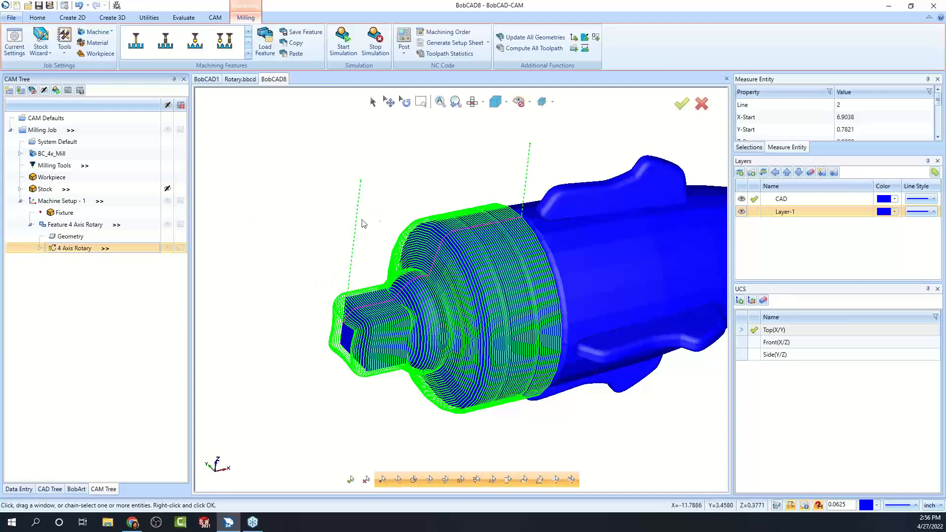
pyautogui.scroll(-3, 417, 249)
pyautogui.moveTo(553, 288); pyautogui.dragTo(486, 258, button='middle')
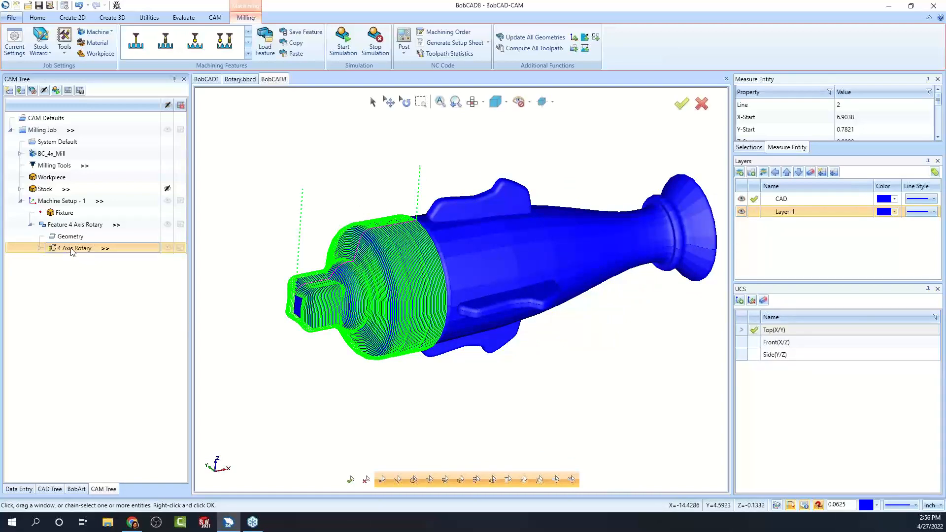
pyautogui.moveTo(562, 370); pyautogui.dragTo(577, 359, button='middle')
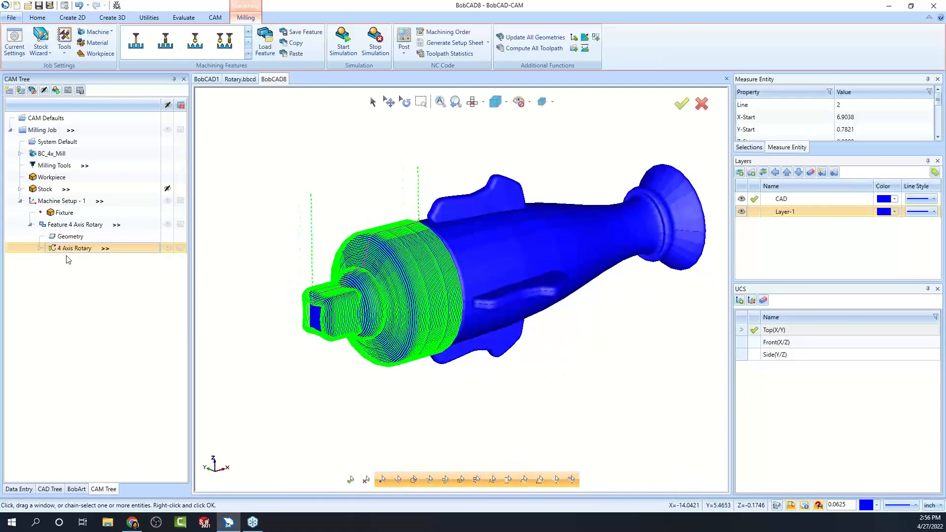
pyautogui.doubleClick(80, 249)
pyautogui.click(308, 193)
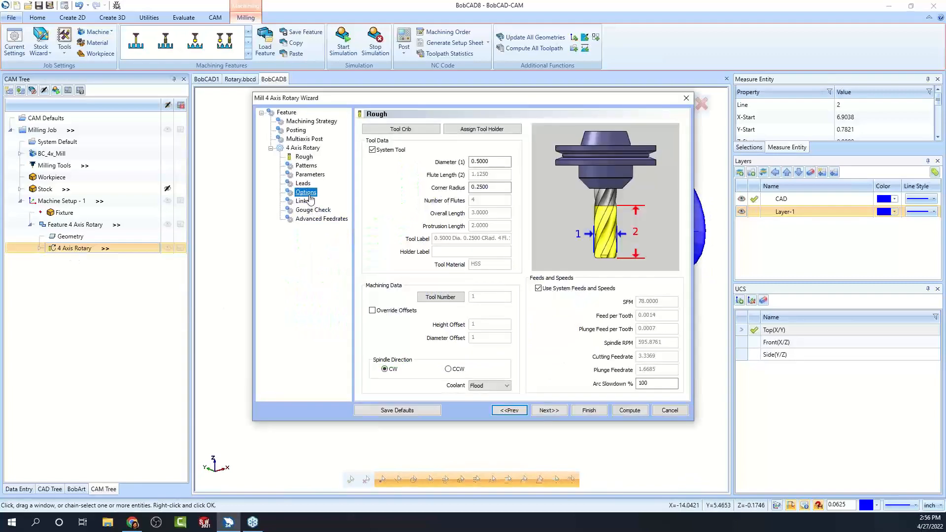
pyautogui.click(314, 167)
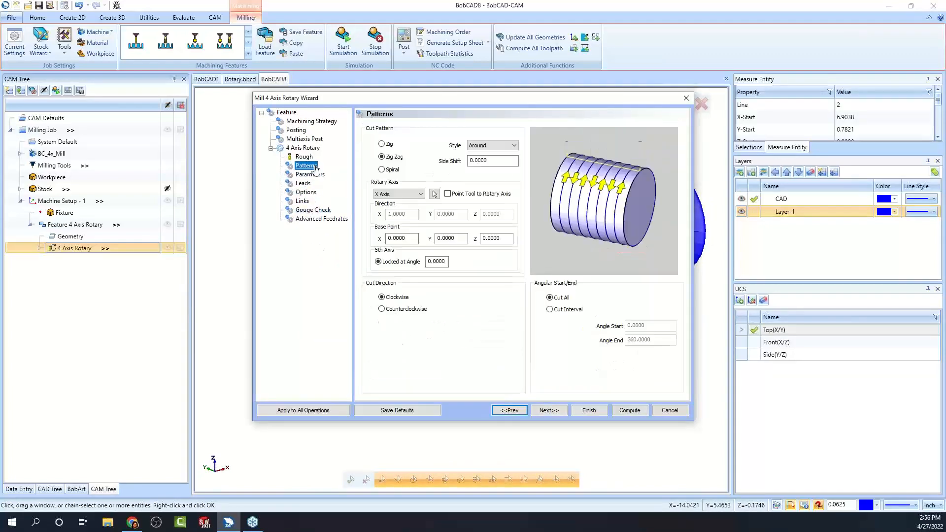
pyautogui.click(316, 176)
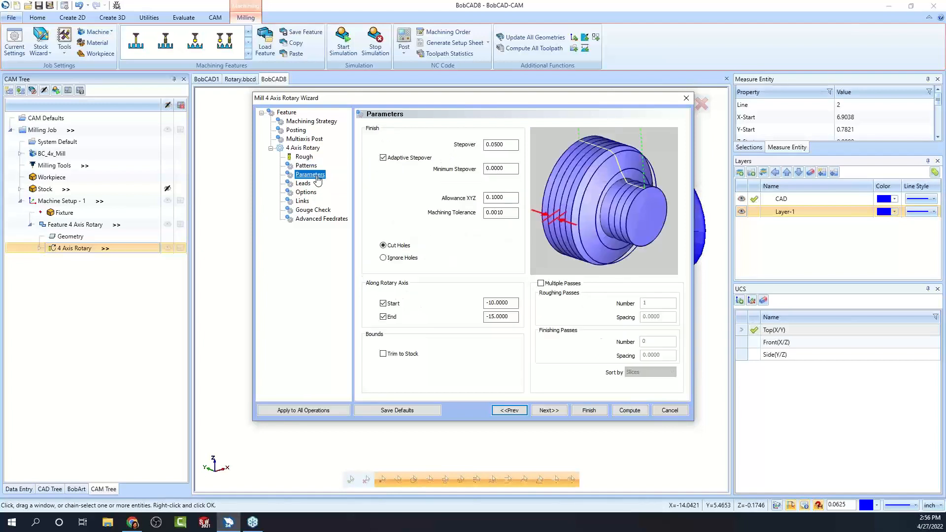
pyautogui.click(396, 372)
pyautogui.click(385, 355)
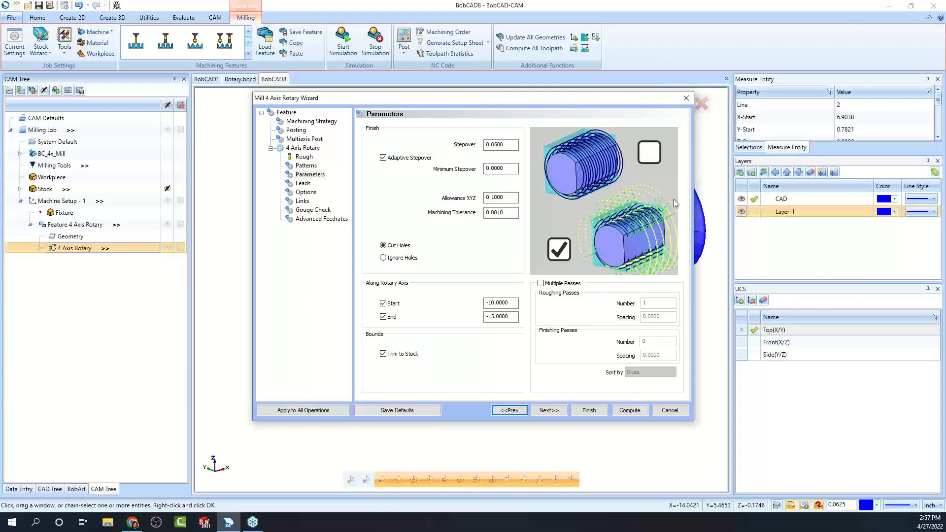
pyautogui.click(593, 412)
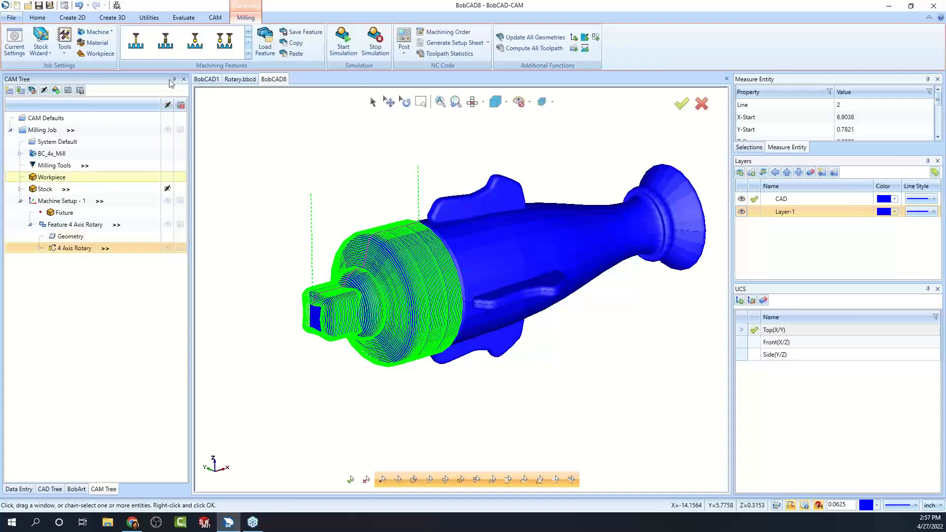
# Redefine the stock as a rectangular block calculated from the geometry in the graphics area.
pyautogui.rightClick(47, 189)
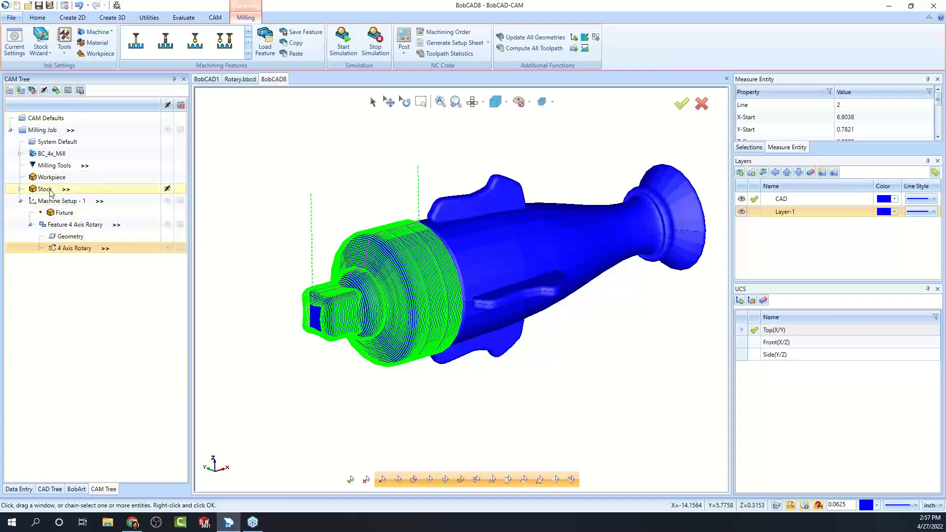
pyautogui.click(64, 195)
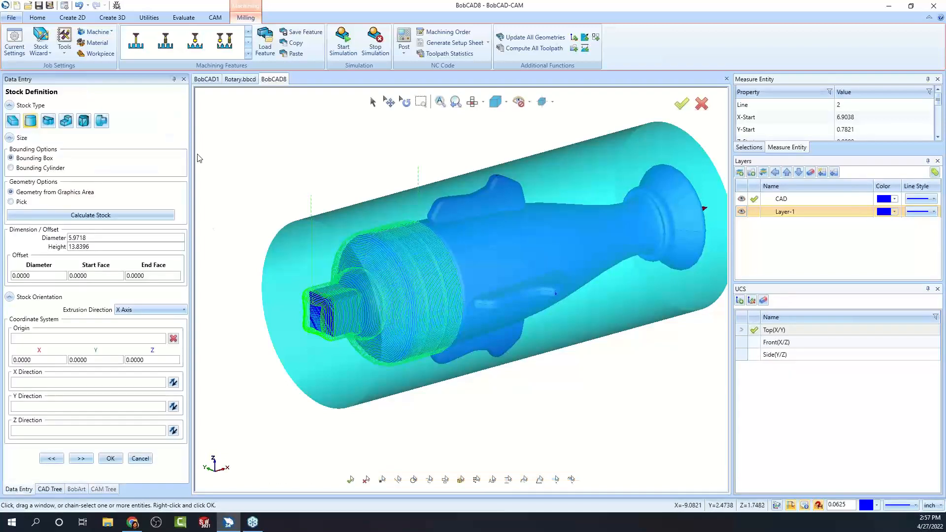
pyautogui.click(13, 121)
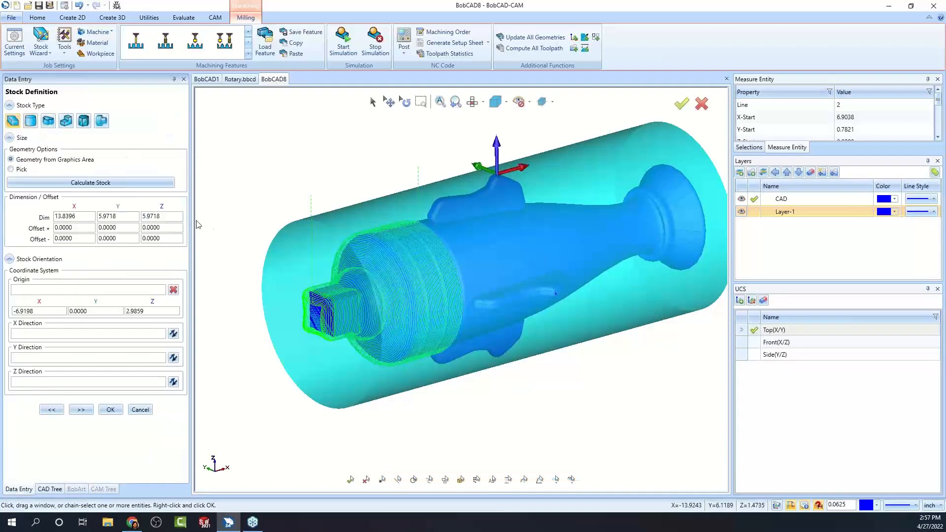
pyautogui.click(122, 183)
pyautogui.click(110, 410)
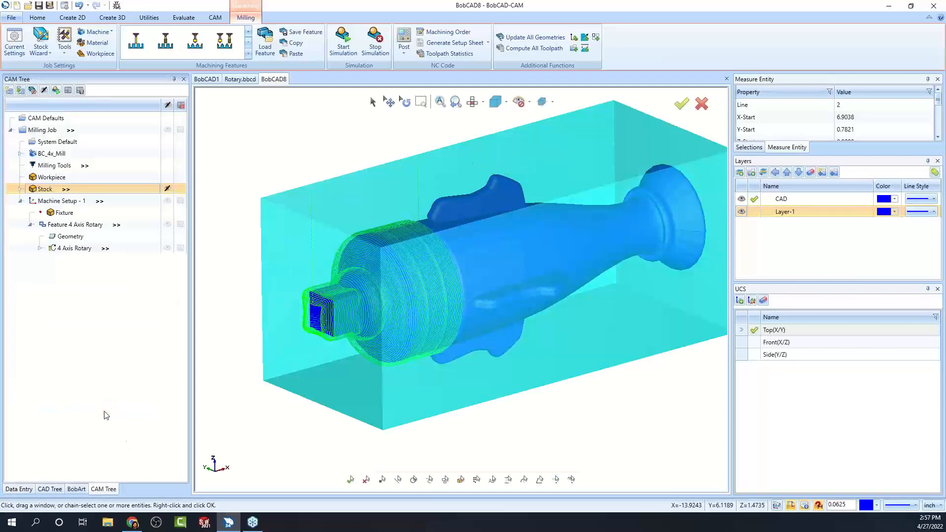
# Set the 4 Axis Rotary tool diameter to 1 and the cut pattern style to Along.
pyautogui.doubleClick(69, 248)
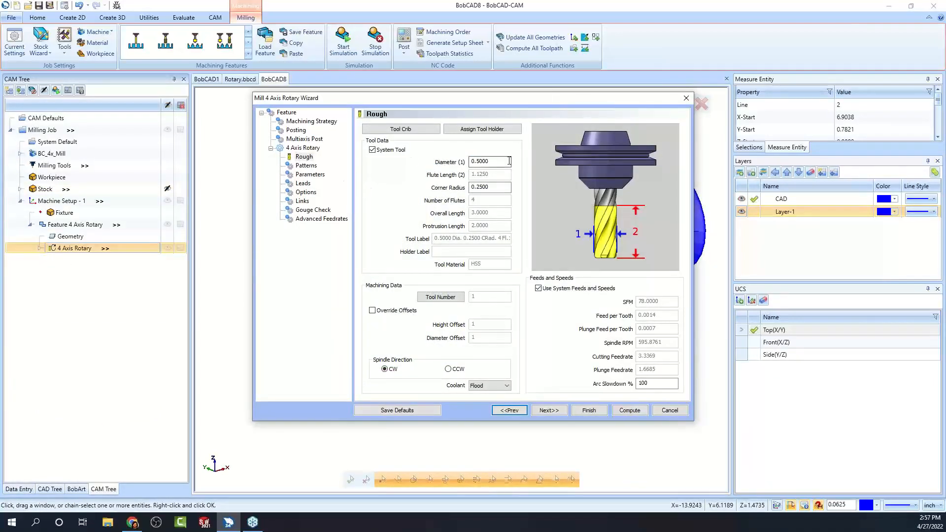
pyautogui.write('1')
pyautogui.press('Tab')
pyautogui.click(306, 166)
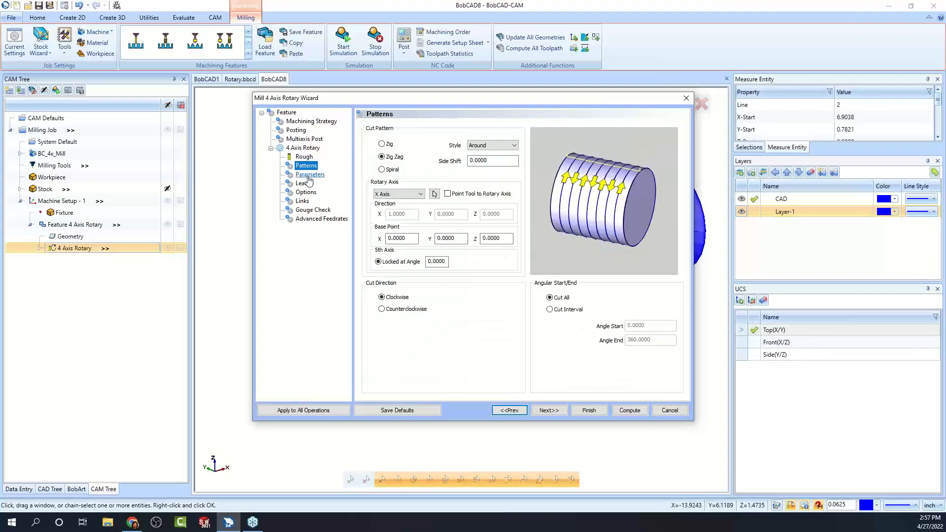
pyautogui.click(487, 146)
pyautogui.click(481, 159)
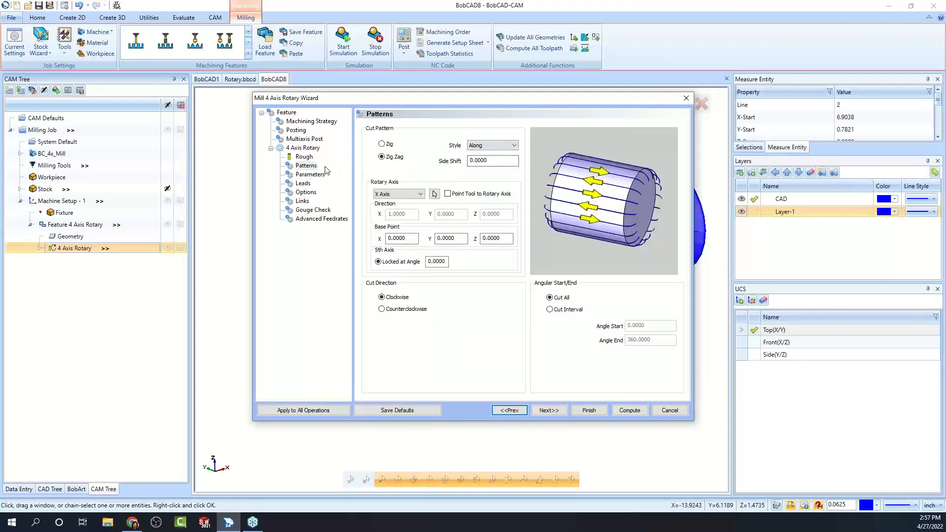
# Enable multiple passes with 5 roughing passes spaced 0.25 apart, and compute the Along toolpath.
pyautogui.click(310, 176)
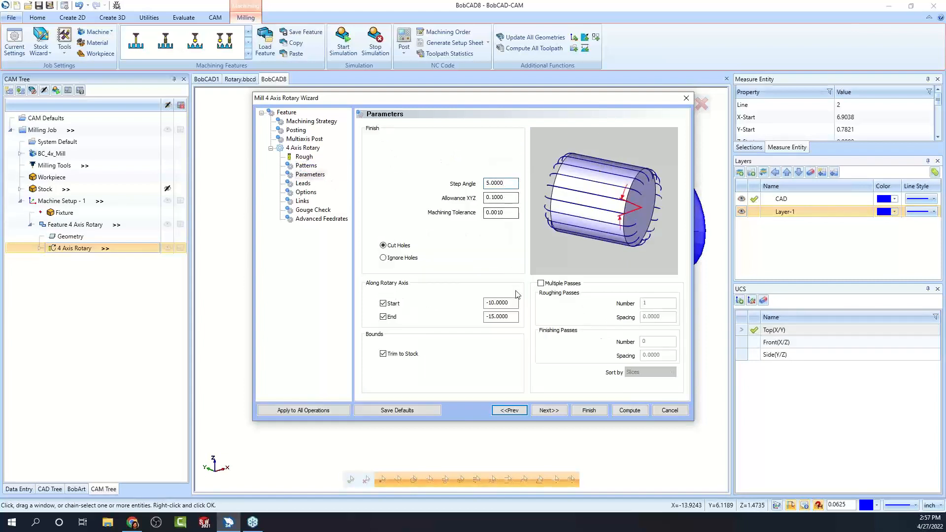
pyautogui.click(306, 166)
pyautogui.click(310, 175)
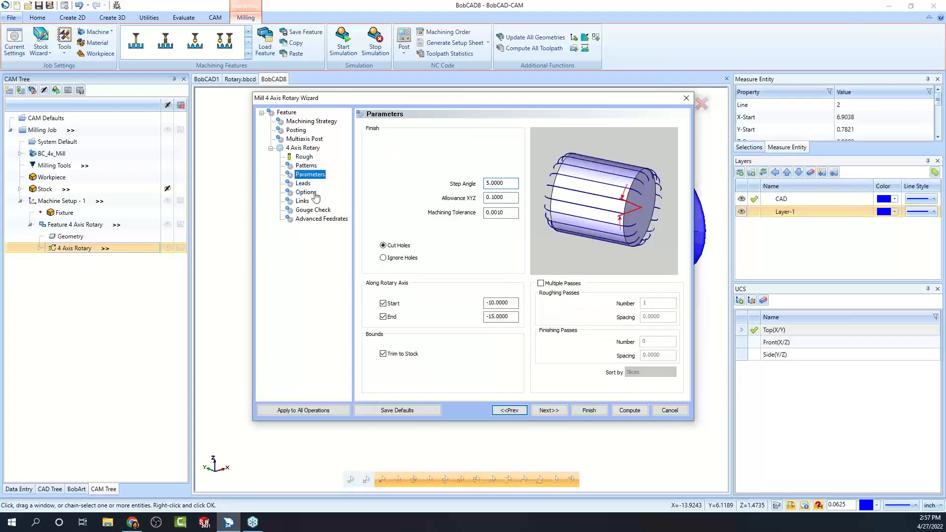
pyautogui.click(651, 303)
pyautogui.write('2')
pyautogui.press('Tab')
pyautogui.write('.375')
pyautogui.click(656, 303)
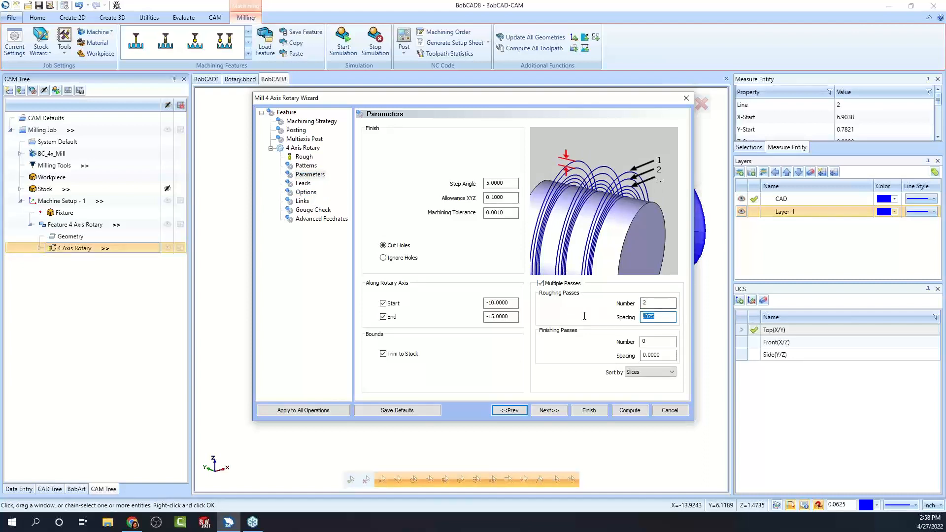
pyautogui.press('Tab')
pyautogui.write('.25')
pyautogui.click(658, 303)
pyautogui.click(622, 412)
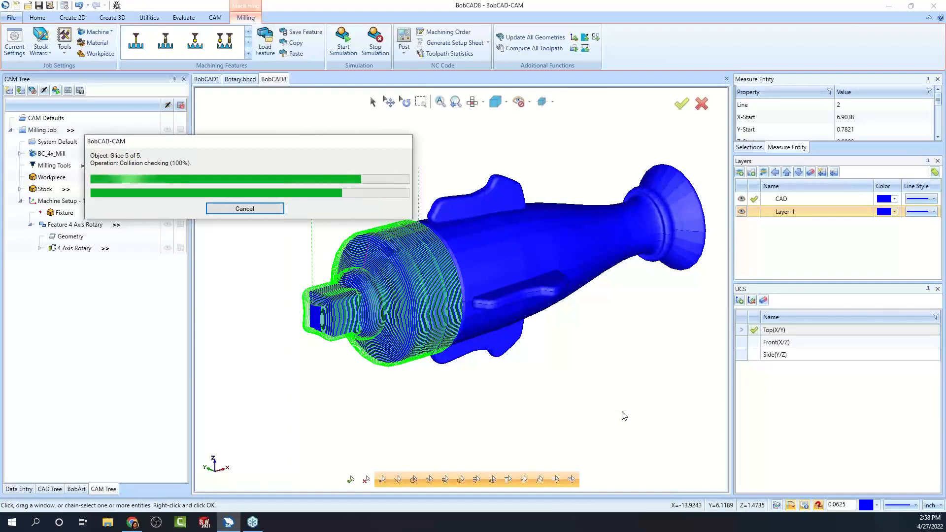
# Inspect the layered roughing passes around the end of the part from several angles.
pyautogui.scroll(-3, 566, 340)
pyautogui.moveTo(454, 321); pyautogui.dragTo(475, 330, button='middle')
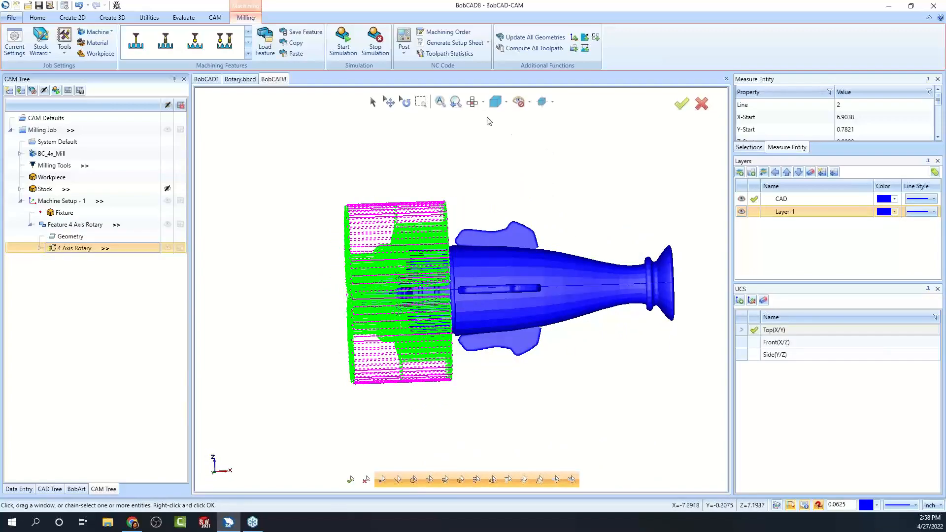
pyautogui.click(472, 102)
pyautogui.moveTo(460, 383); pyautogui.dragTo(615, 317, button='middle')
# Change the 4 Axis Rotary cut pattern style to Around and compute the toolpath.
pyautogui.doubleClick(77, 249)
pyautogui.click(306, 165)
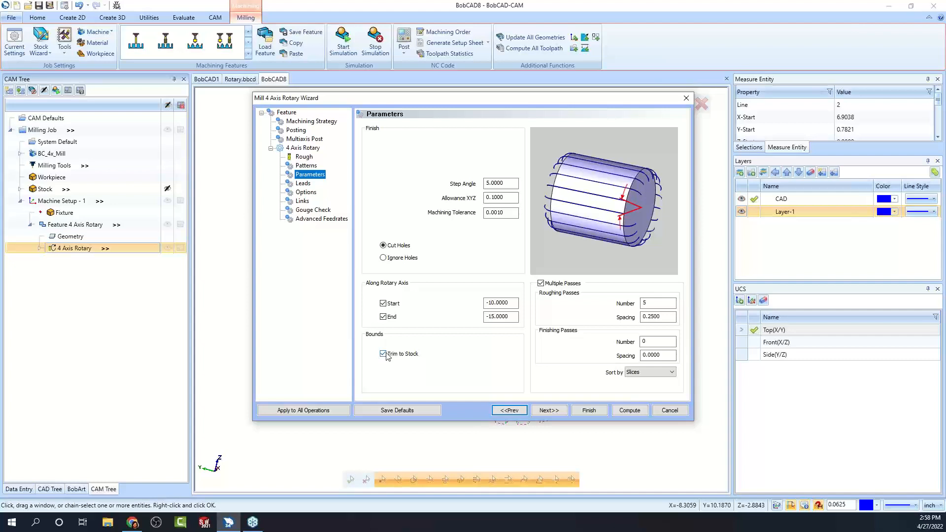
pyautogui.click(306, 166)
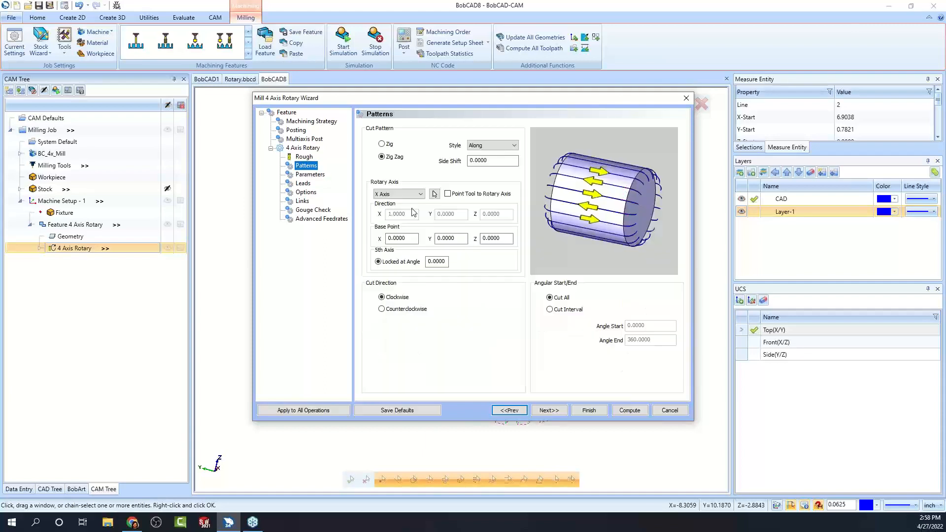
pyautogui.click(487, 158)
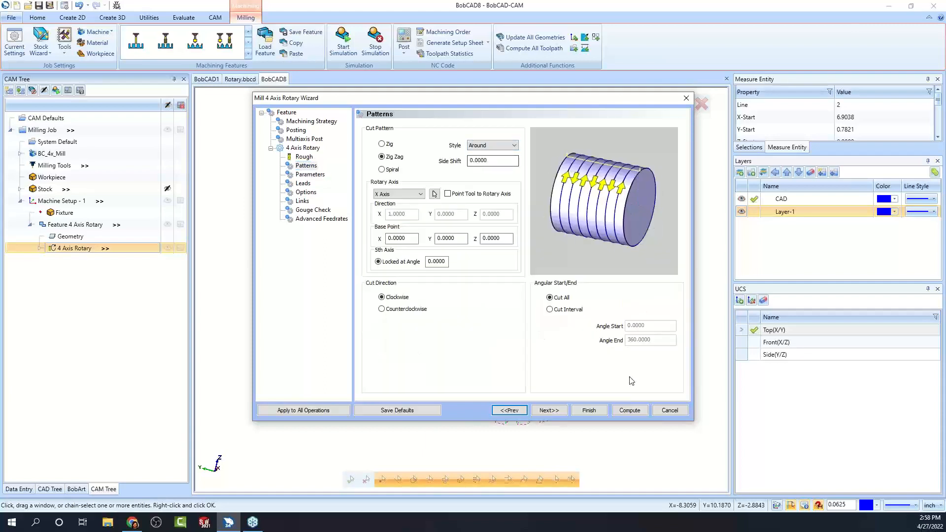
pyautogui.click(627, 411)
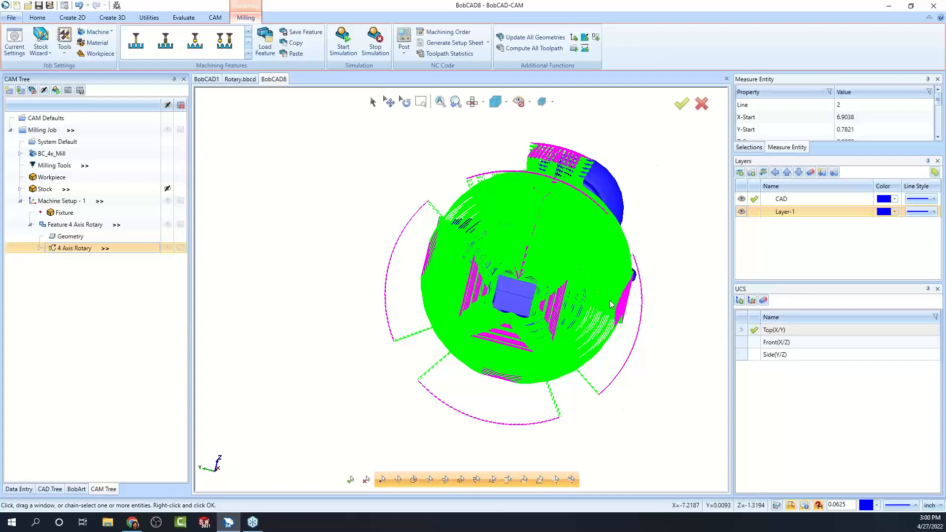
# Inspect the Around toolpath's roughing layers and link moves from several angles, and check the machine setup origin against the part.
pyautogui.moveTo(581, 291); pyautogui.dragTo(522, 239, button='middle')
pyautogui.moveTo(523, 218); pyautogui.dragTo(509, 243, button='middle')
pyautogui.moveTo(544, 297); pyautogui.dragTo(523, 294, button='middle')
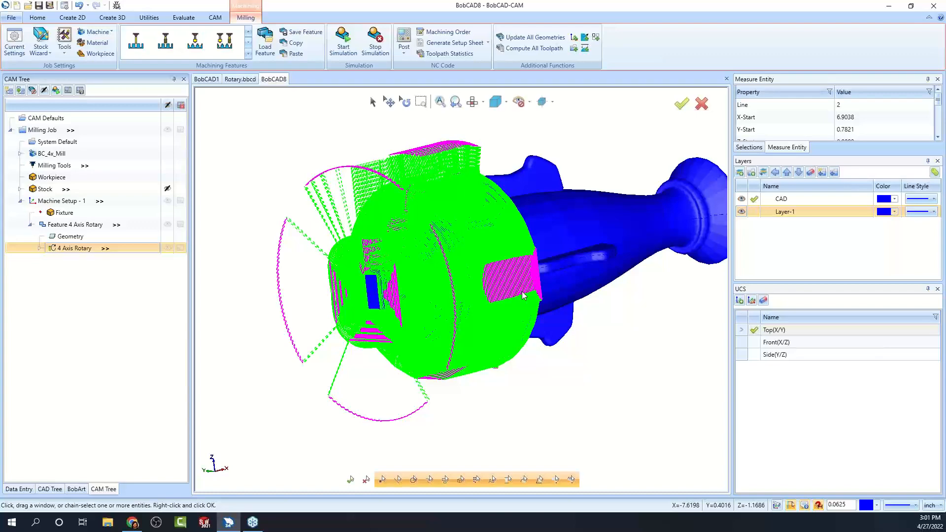
pyautogui.moveTo(428, 297); pyautogui.dragTo(459, 306, button='middle')
pyautogui.scroll(-3, 460, 306)
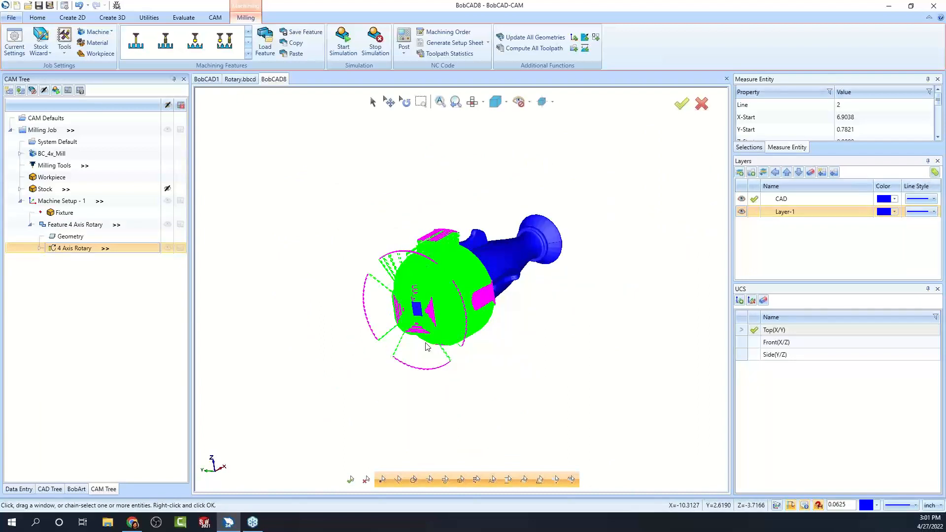
pyautogui.moveTo(519, 331); pyautogui.dragTo(488, 339, button='middle')
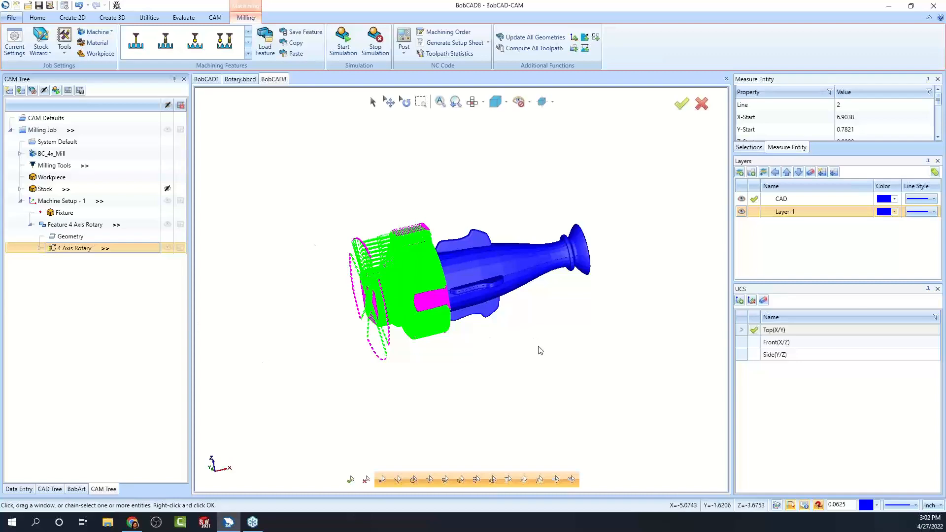
pyautogui.click(61, 202)
pyautogui.moveTo(456, 316); pyautogui.dragTo(477, 352, button='middle')
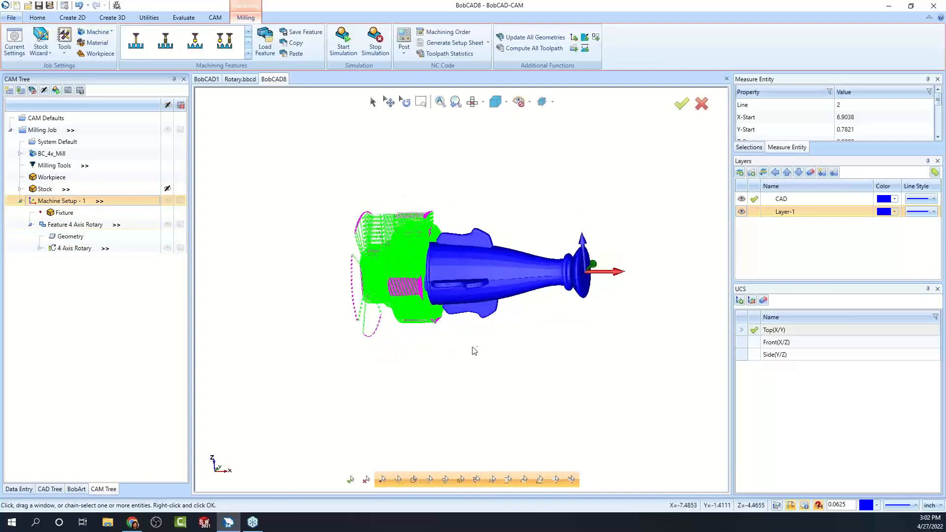
# Open the machine simulation and examine how the stock sits relative to the rotary chuck and the table.
pyautogui.rightClick(79, 248)
pyautogui.click(350, 43)
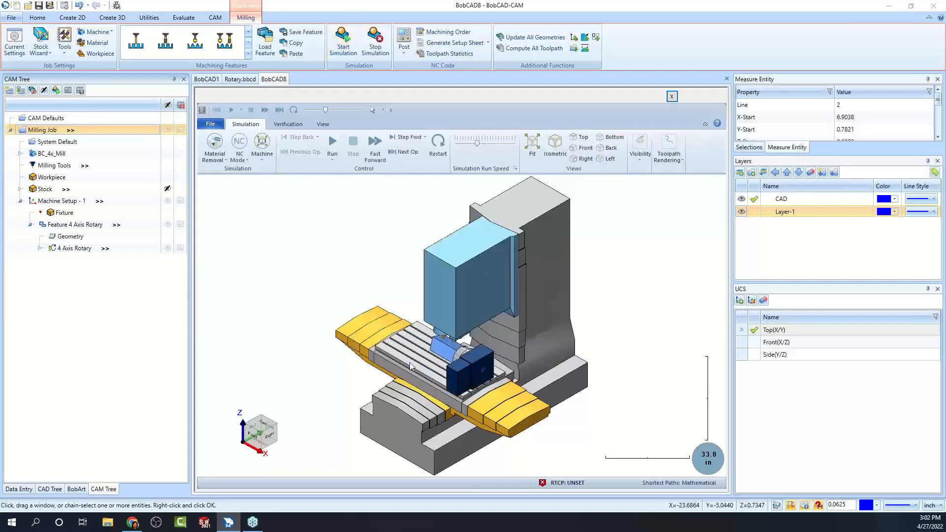
pyautogui.moveTo(450, 358); pyautogui.dragTo(552, 372, button='middle')
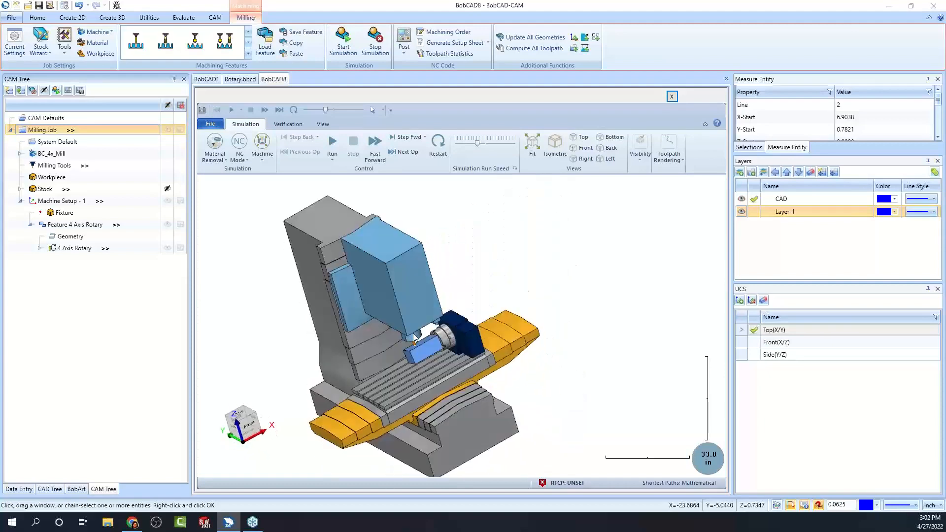
pyautogui.scroll(4, 369, 360)
pyautogui.moveTo(369, 360); pyautogui.dragTo(477, 377, button='middle')
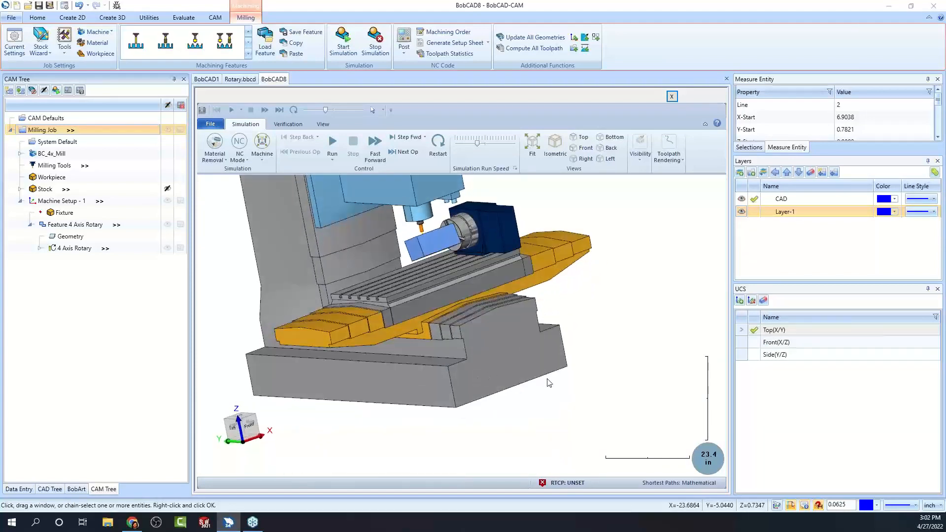
pyautogui.scroll(-1, 545, 379)
pyautogui.scroll(1, 462, 243)
pyautogui.scroll(3, 464, 246)
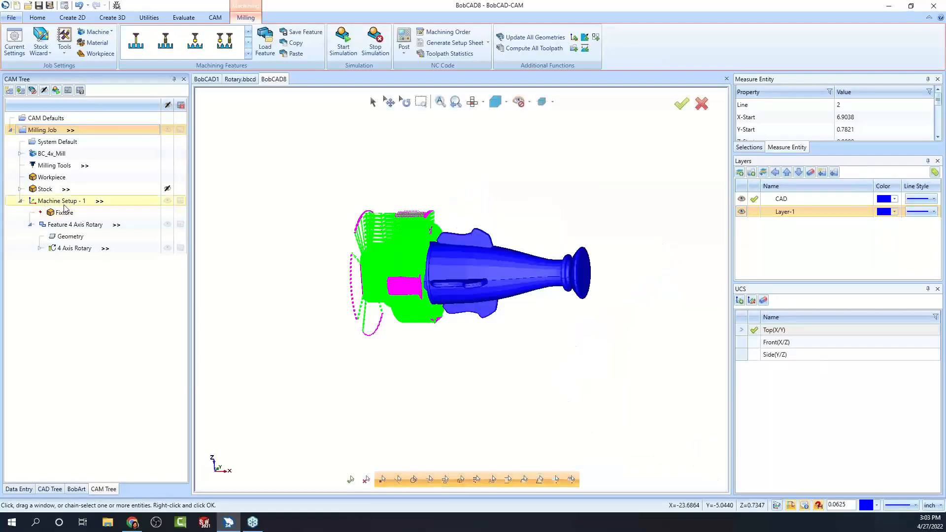
# Set the X work offset of Machine Setup - 1 to -10.
pyautogui.doubleClick(63, 204)
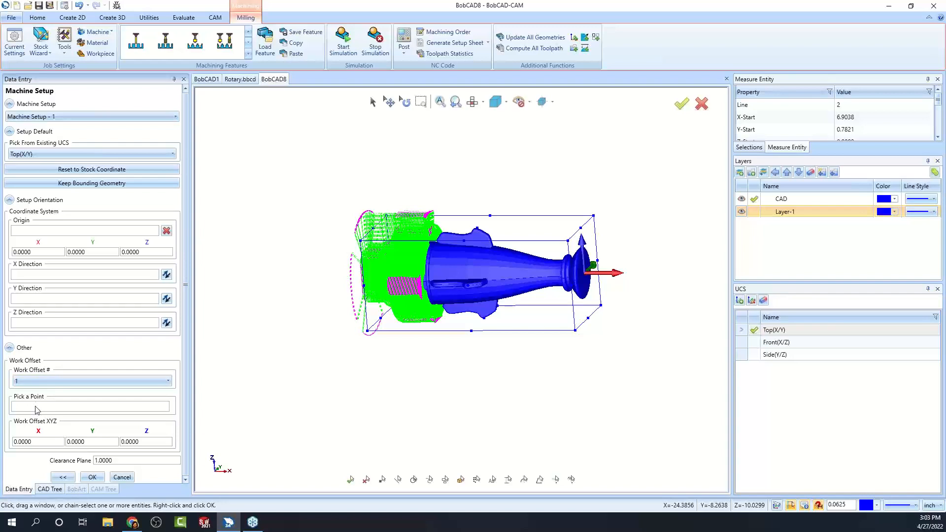
pyautogui.click(110, 444)
pyautogui.click(51, 441)
pyautogui.click(148, 442)
pyautogui.moveTo(150, 443); pyautogui.dragTo(18, 442)
pyautogui.doubleClick(18, 442)
pyautogui.write('-10')
pyautogui.click(104, 489)
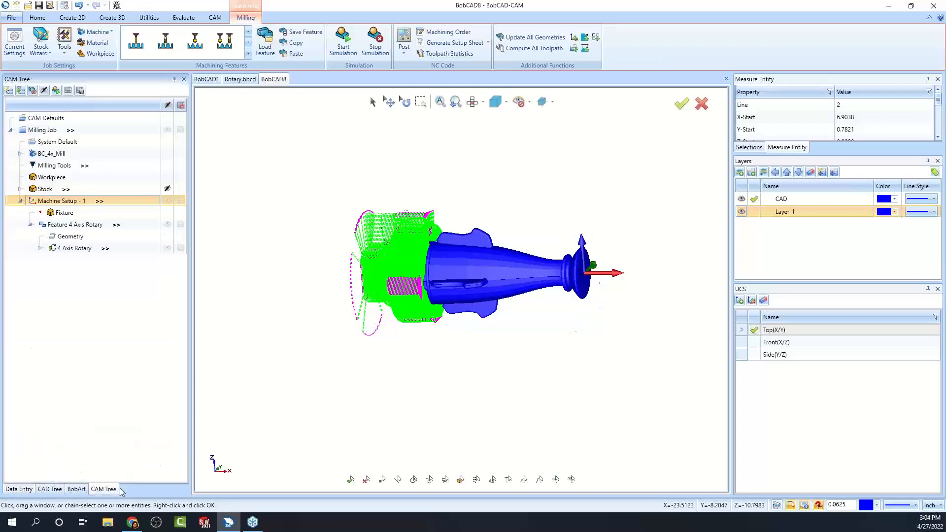
# Reopen the machine simulation and check the spacing between the stock and the rotary chuck.
pyautogui.click(343, 43)
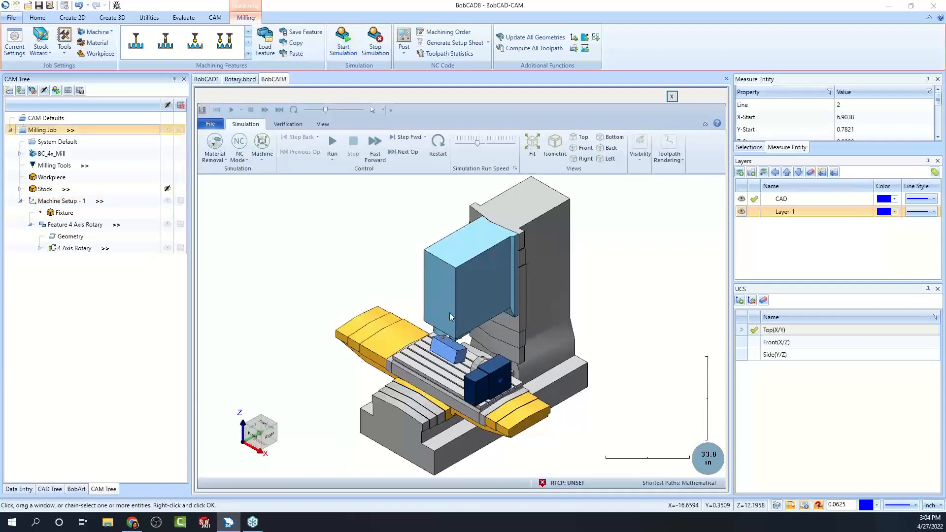
pyautogui.moveTo(445, 315); pyautogui.dragTo(508, 347, button='middle')
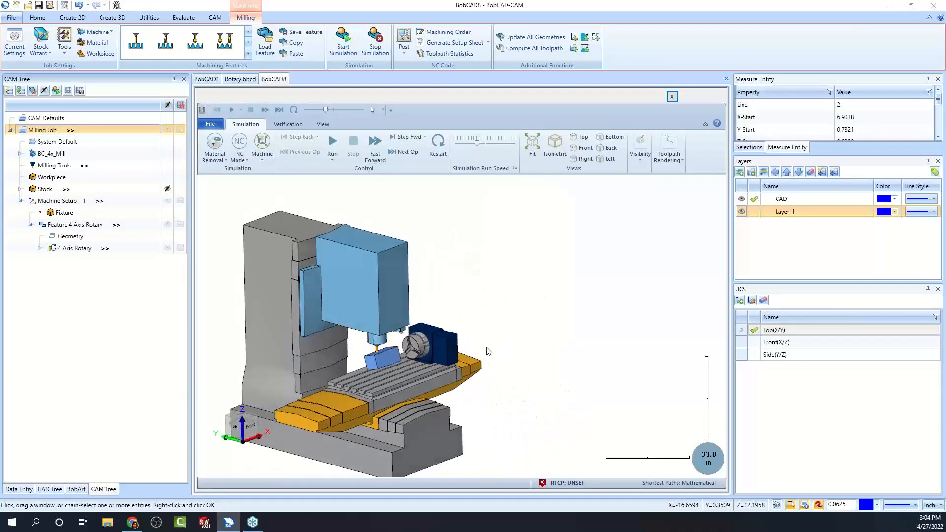
pyautogui.scroll(3, 464, 347)
pyautogui.moveTo(437, 334); pyautogui.dragTo(349, 391, button='middle')
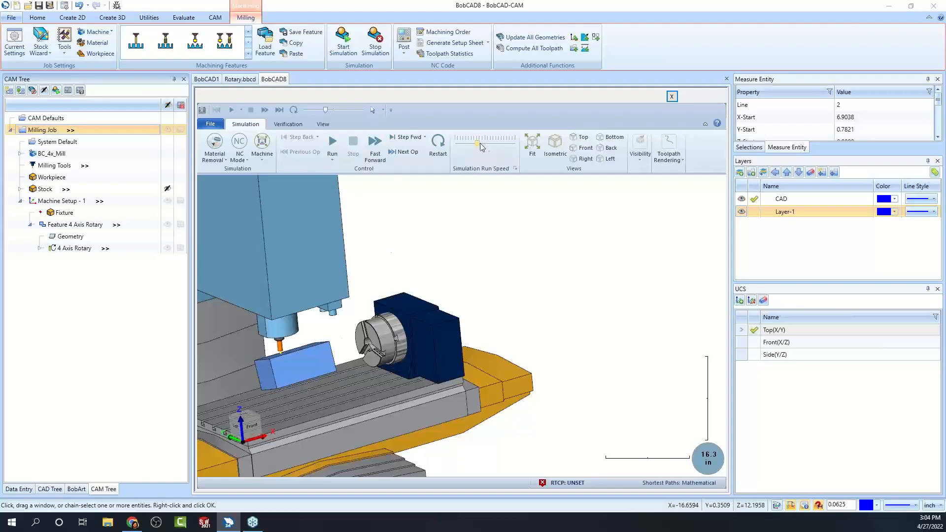
# Reduce the simulation run speed and run the simulation, watching the tool cut the rotating stock up close.
pyautogui.moveTo(478, 143); pyautogui.dragTo(469, 144)
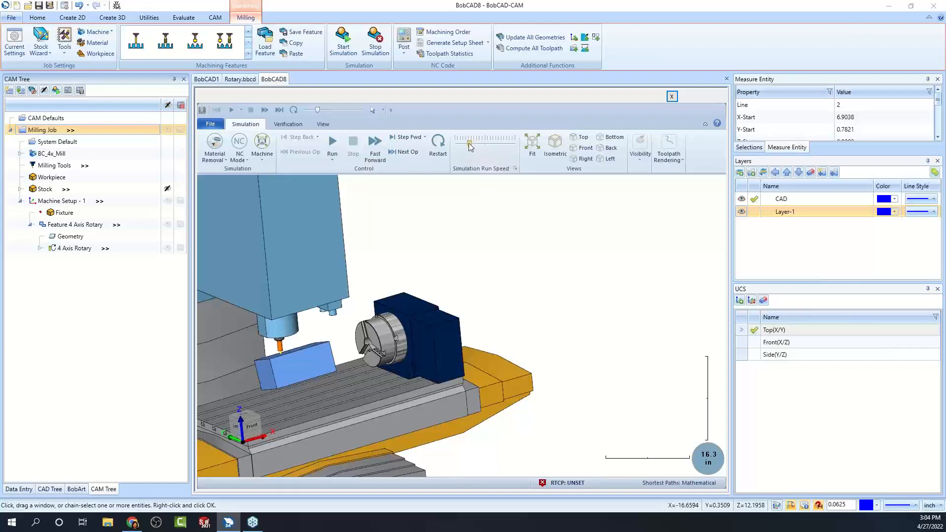
pyautogui.click(332, 143)
pyautogui.scroll(1, 264, 360)
pyautogui.scroll(-3, 316, 370)
pyautogui.moveTo(298, 392); pyautogui.dragTo(309, 390, button='middle')
pyautogui.scroll(3, 295, 362)
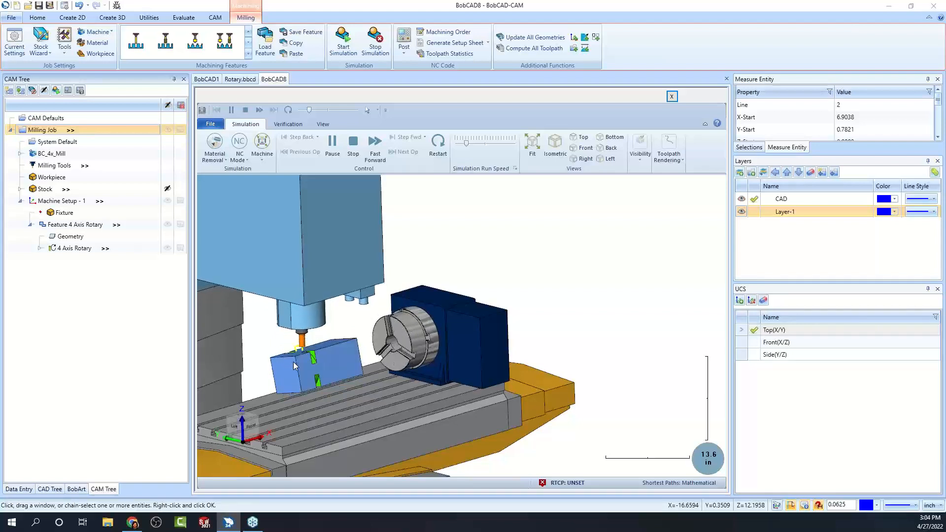
pyautogui.scroll(3, 329, 368)
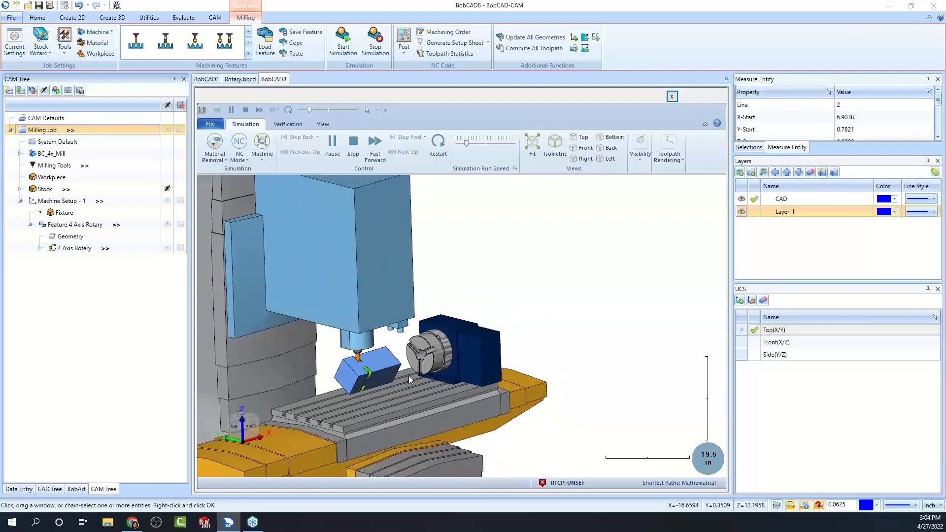